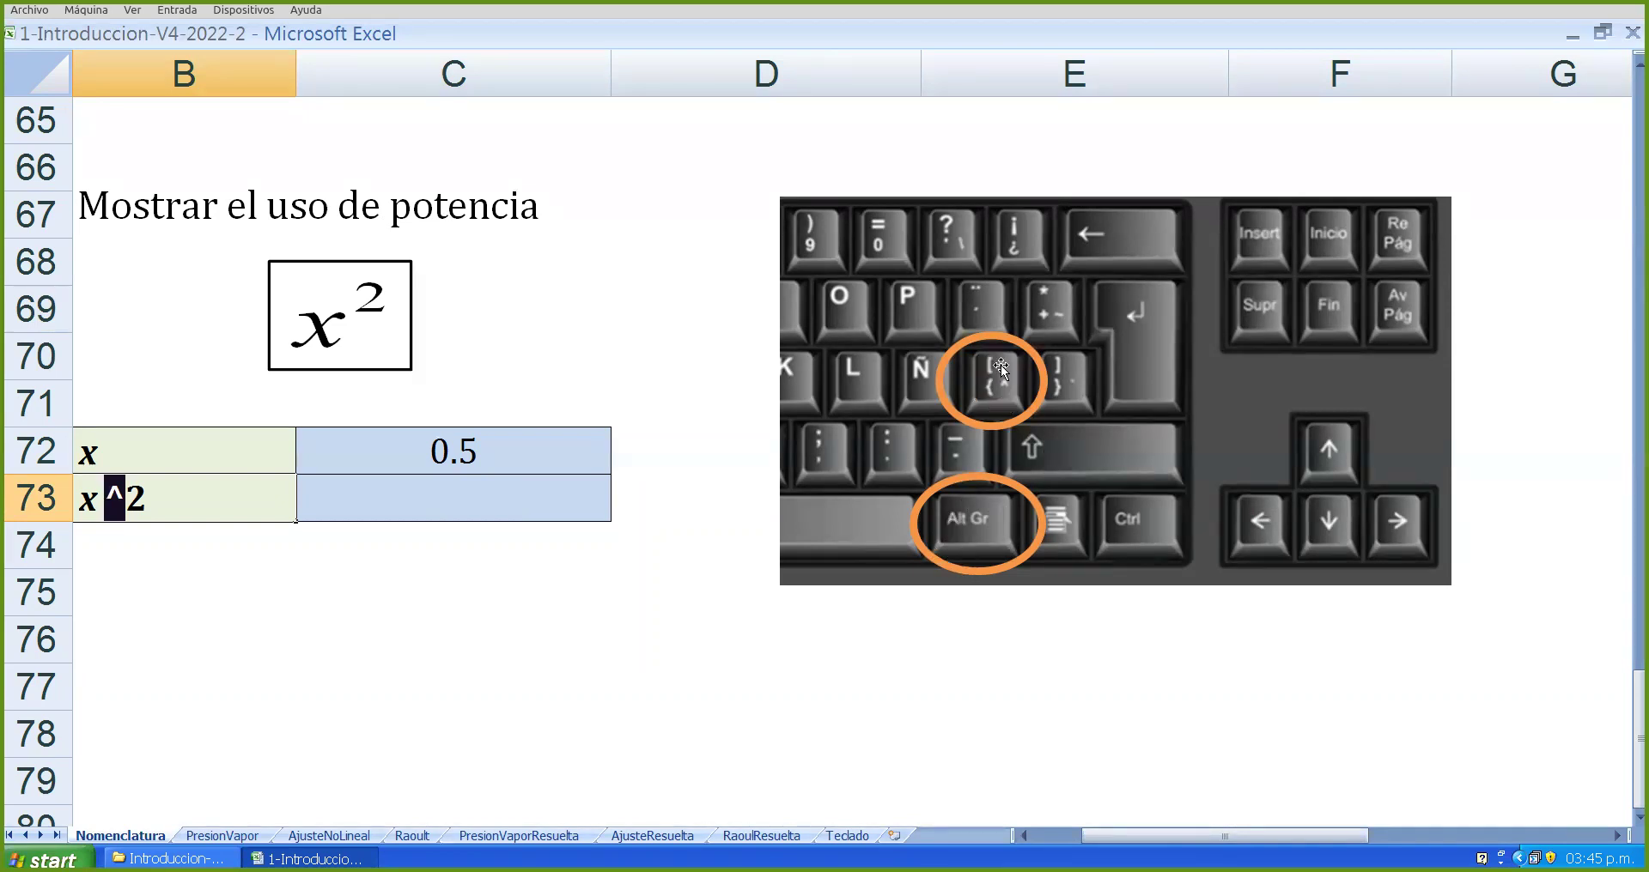
- Calculate the square of x in C73 with the formula =C72^2, and reselect the result cell
left_click_drag(1173, 835, 1125, 835)
left_click(755, 511)
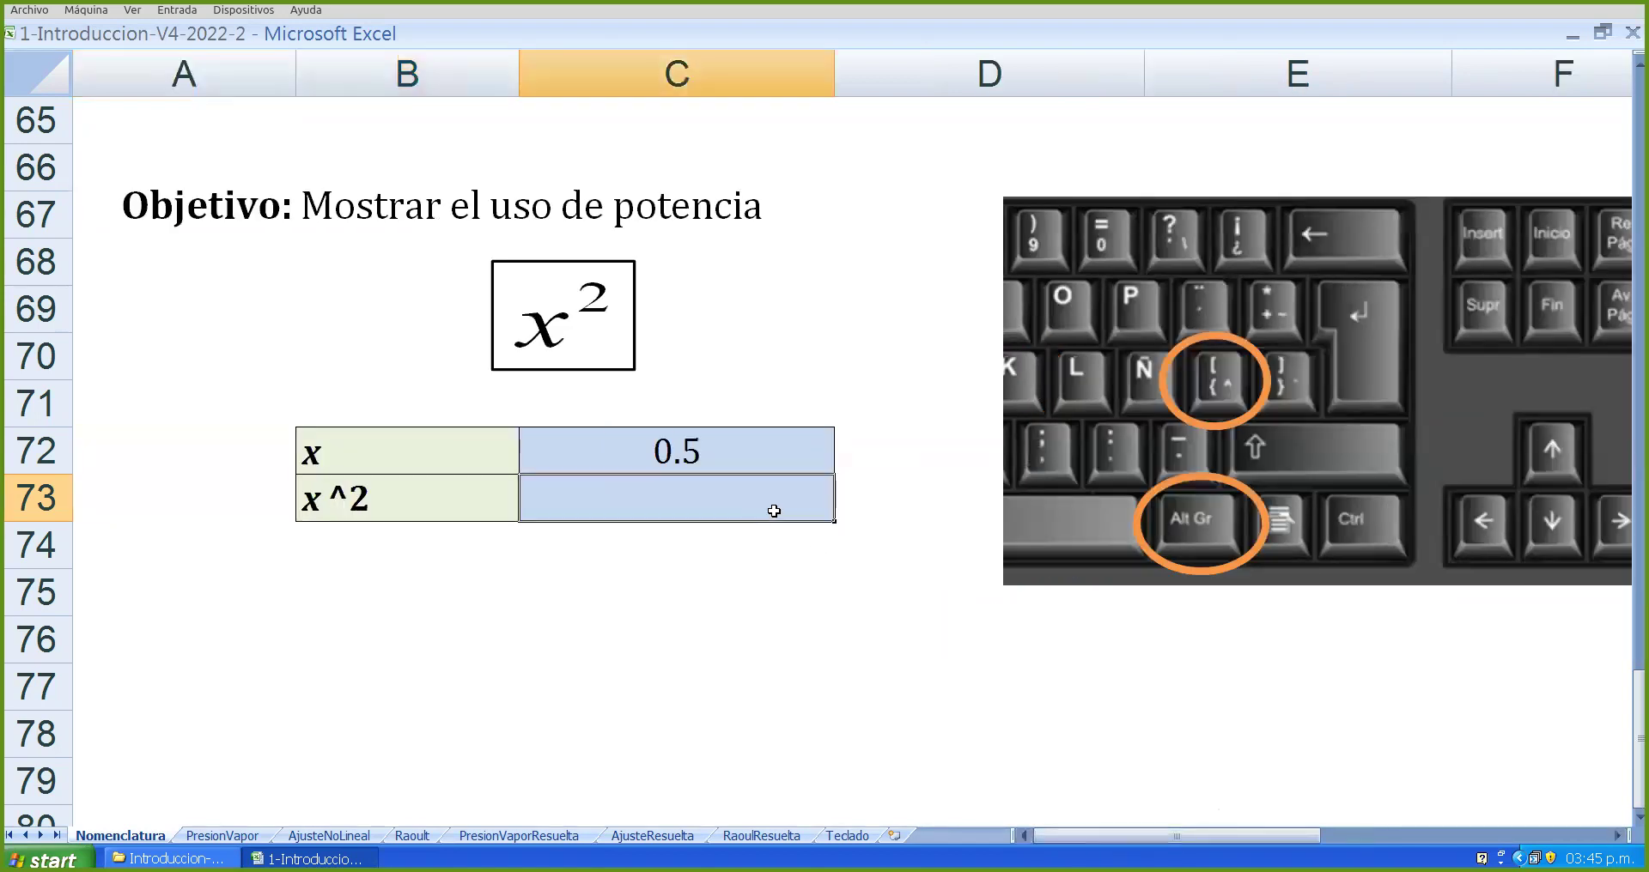
type("=")
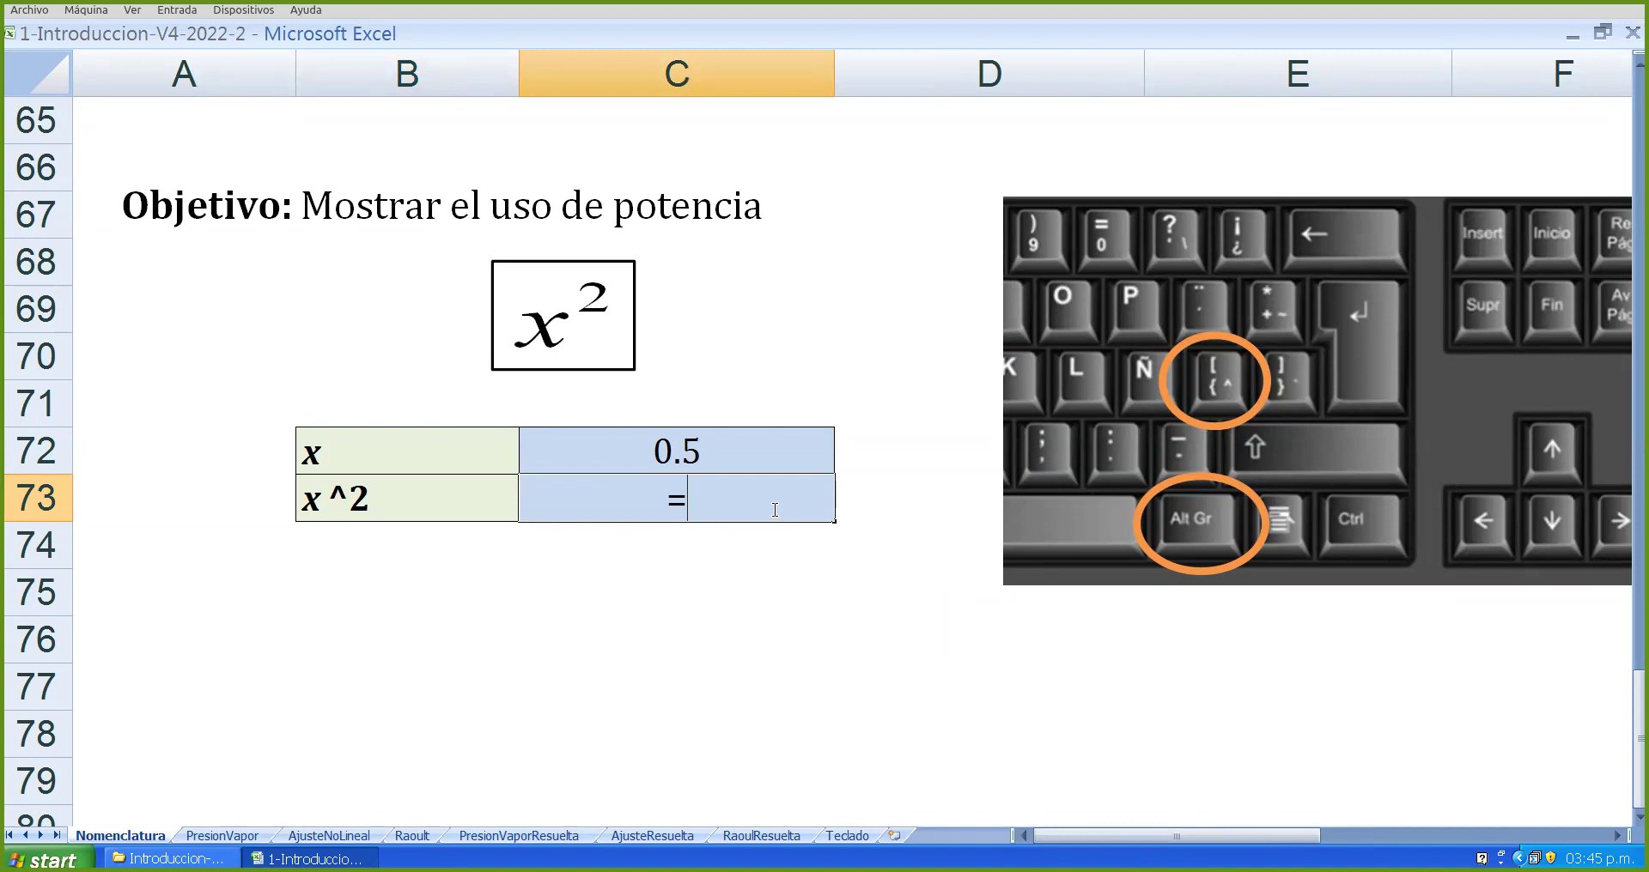
type("C72")
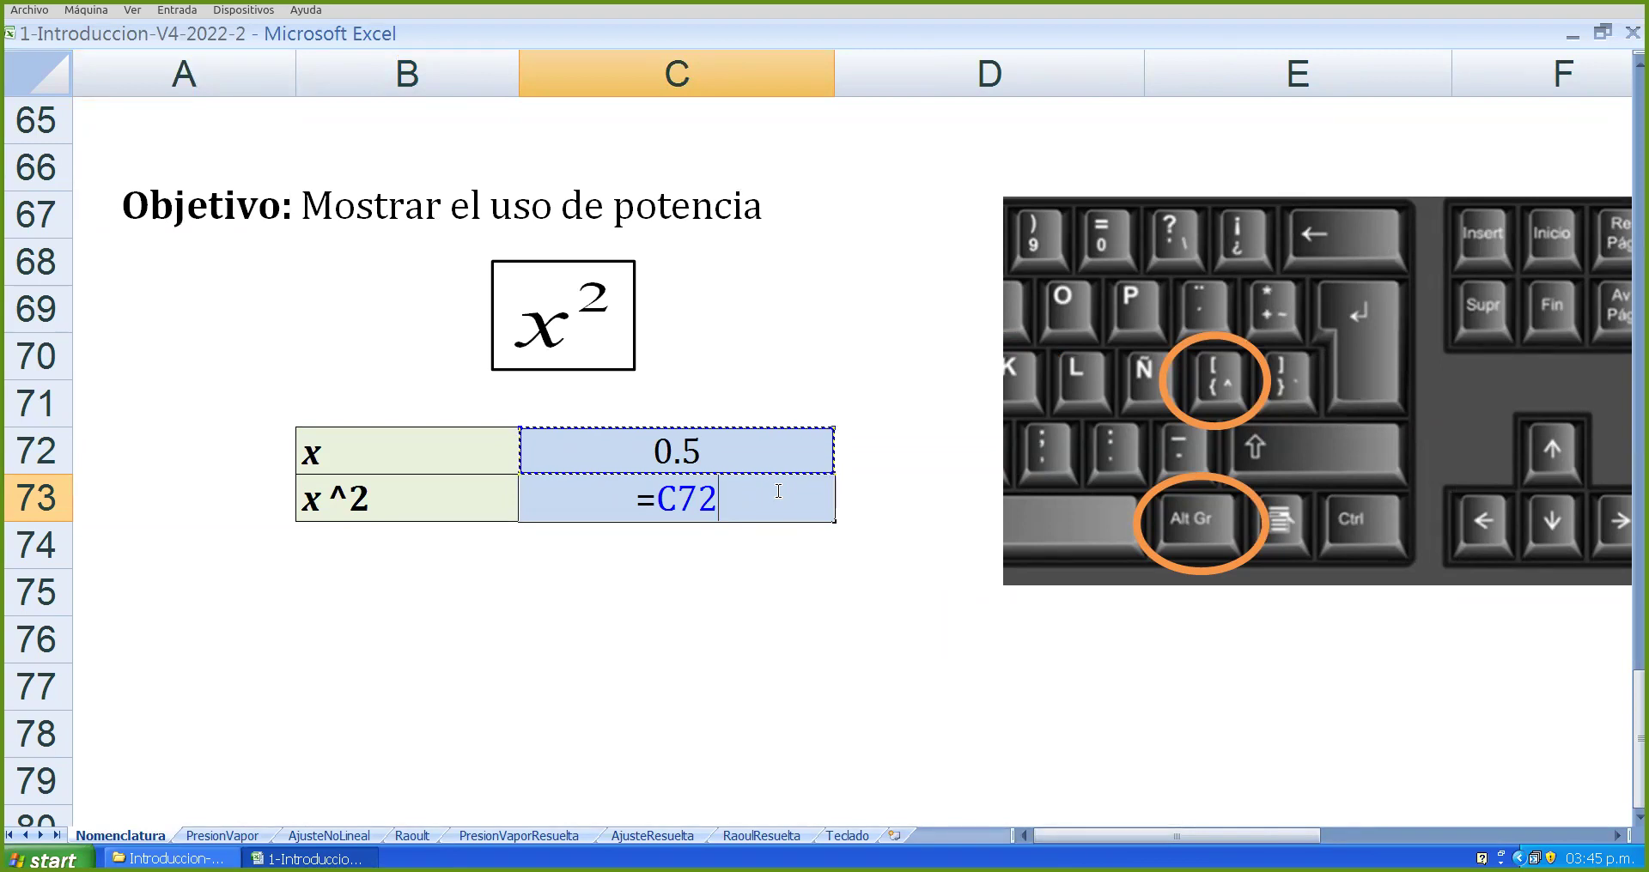
type("^")
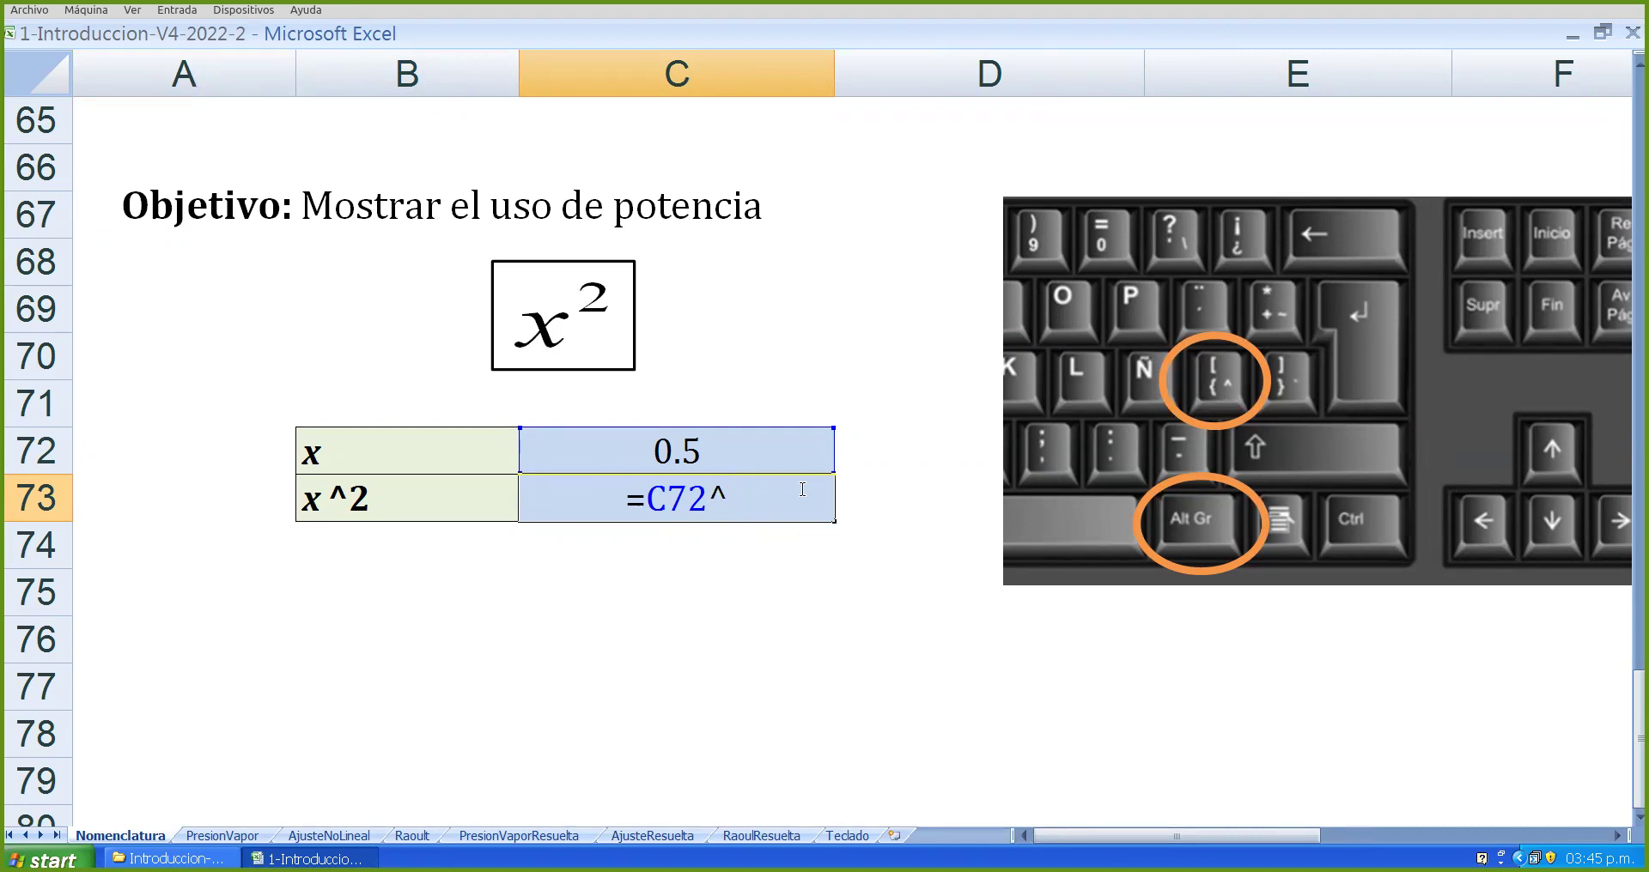
type("2")
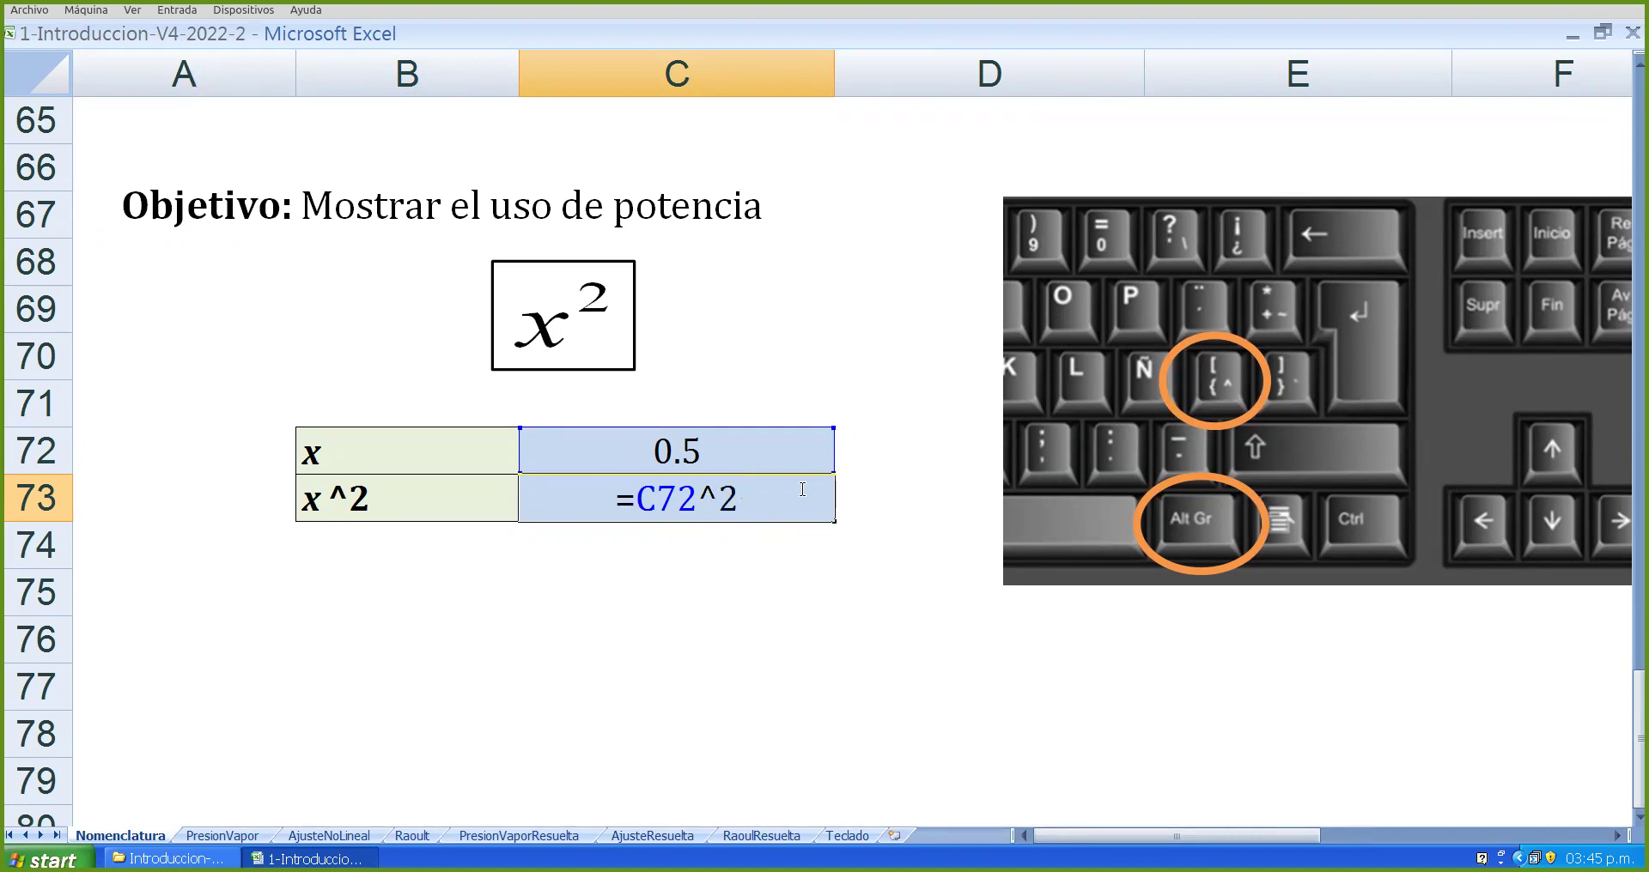
key("Return")
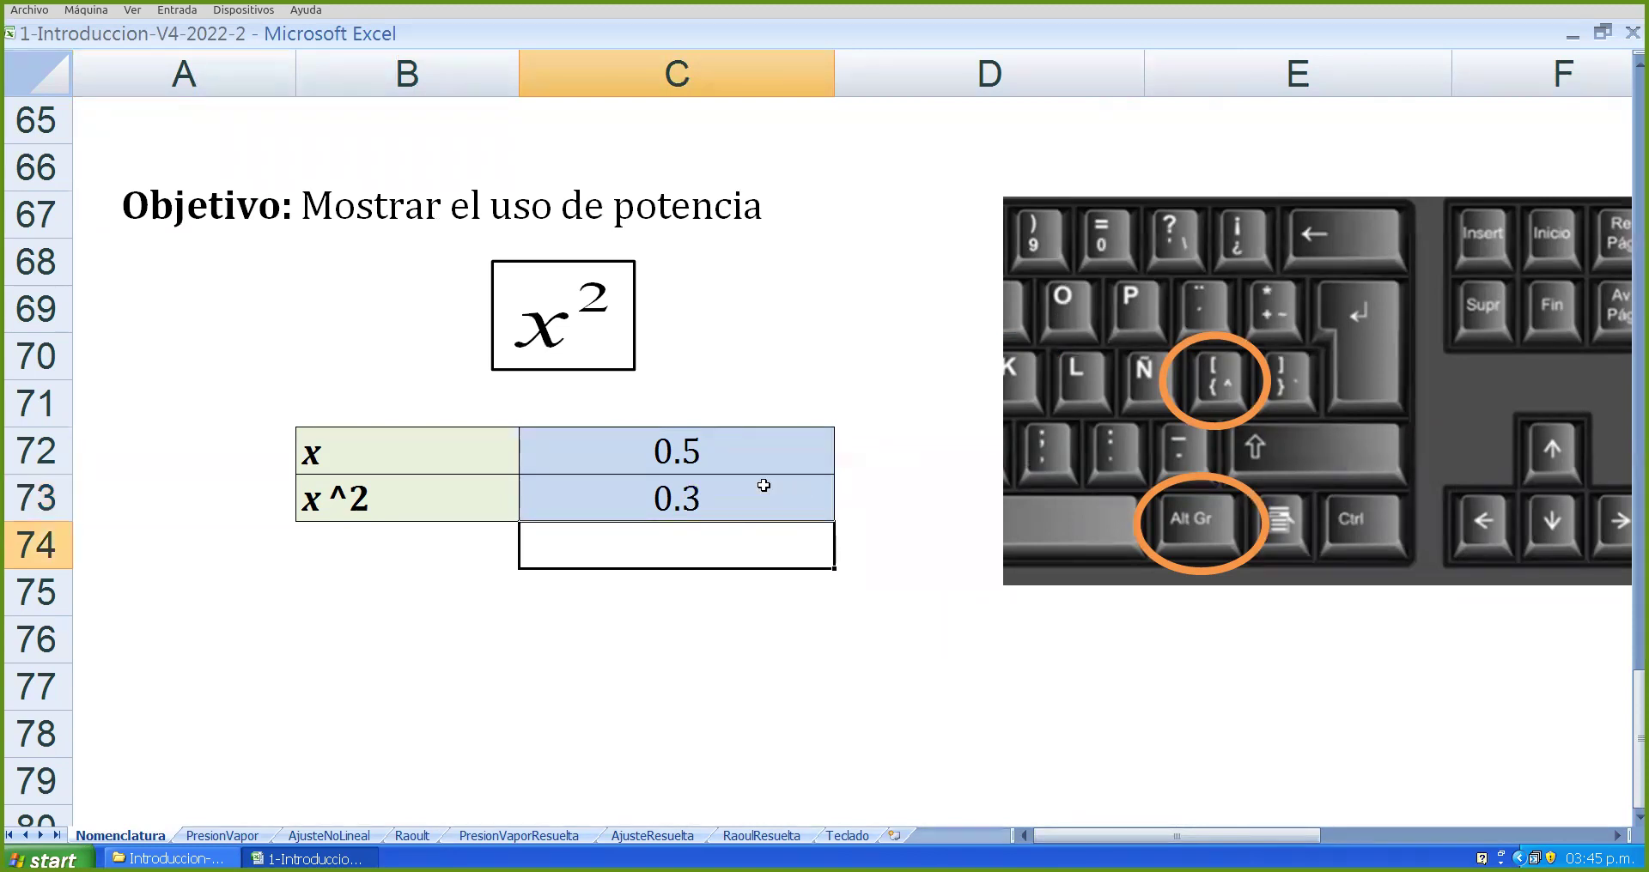
left_click(729, 468)
left_click(715, 502)
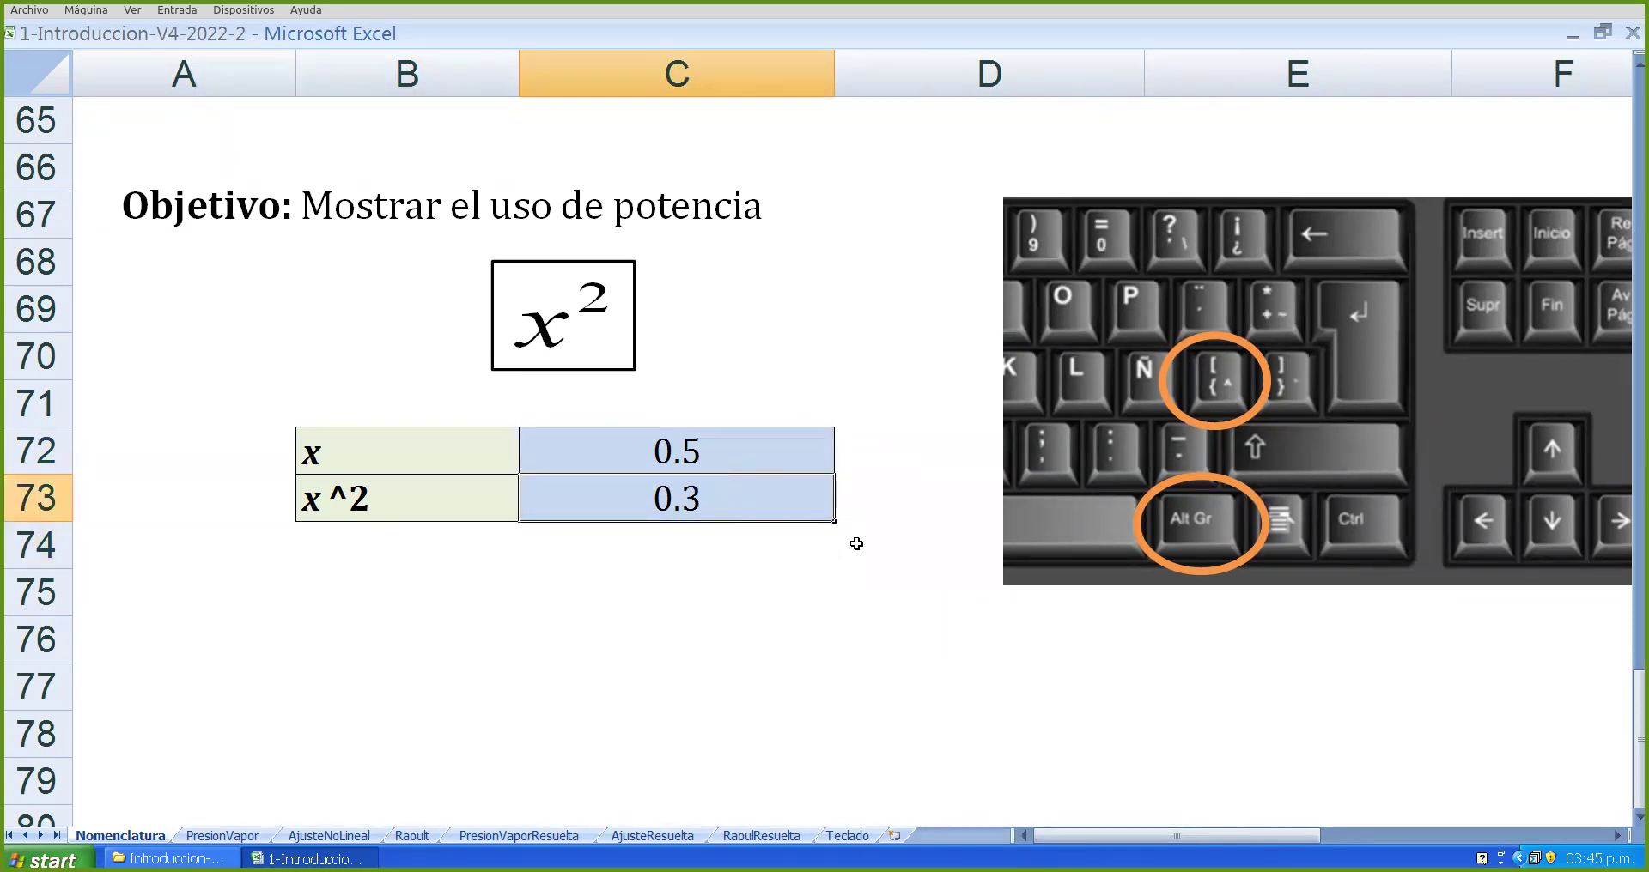
- Go to the van der Waals exercise in row 39 and select its first pressure cell, C42
scroll(905, 507, "down", 20)
scroll(905, 507, "up", 20)
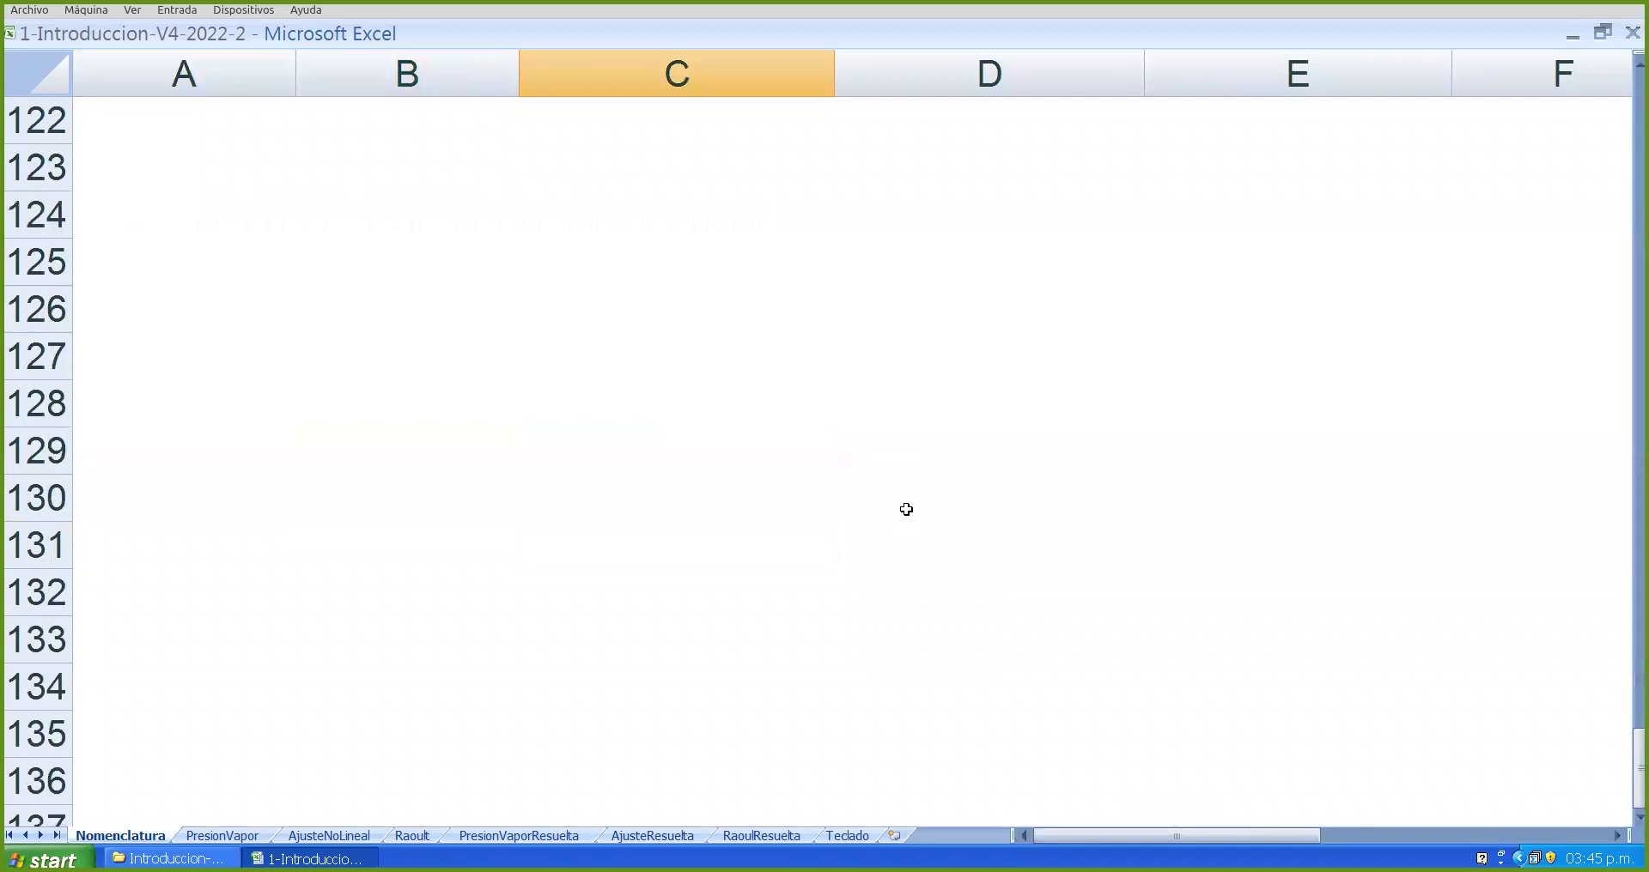
scroll(913, 499, "down", 11)
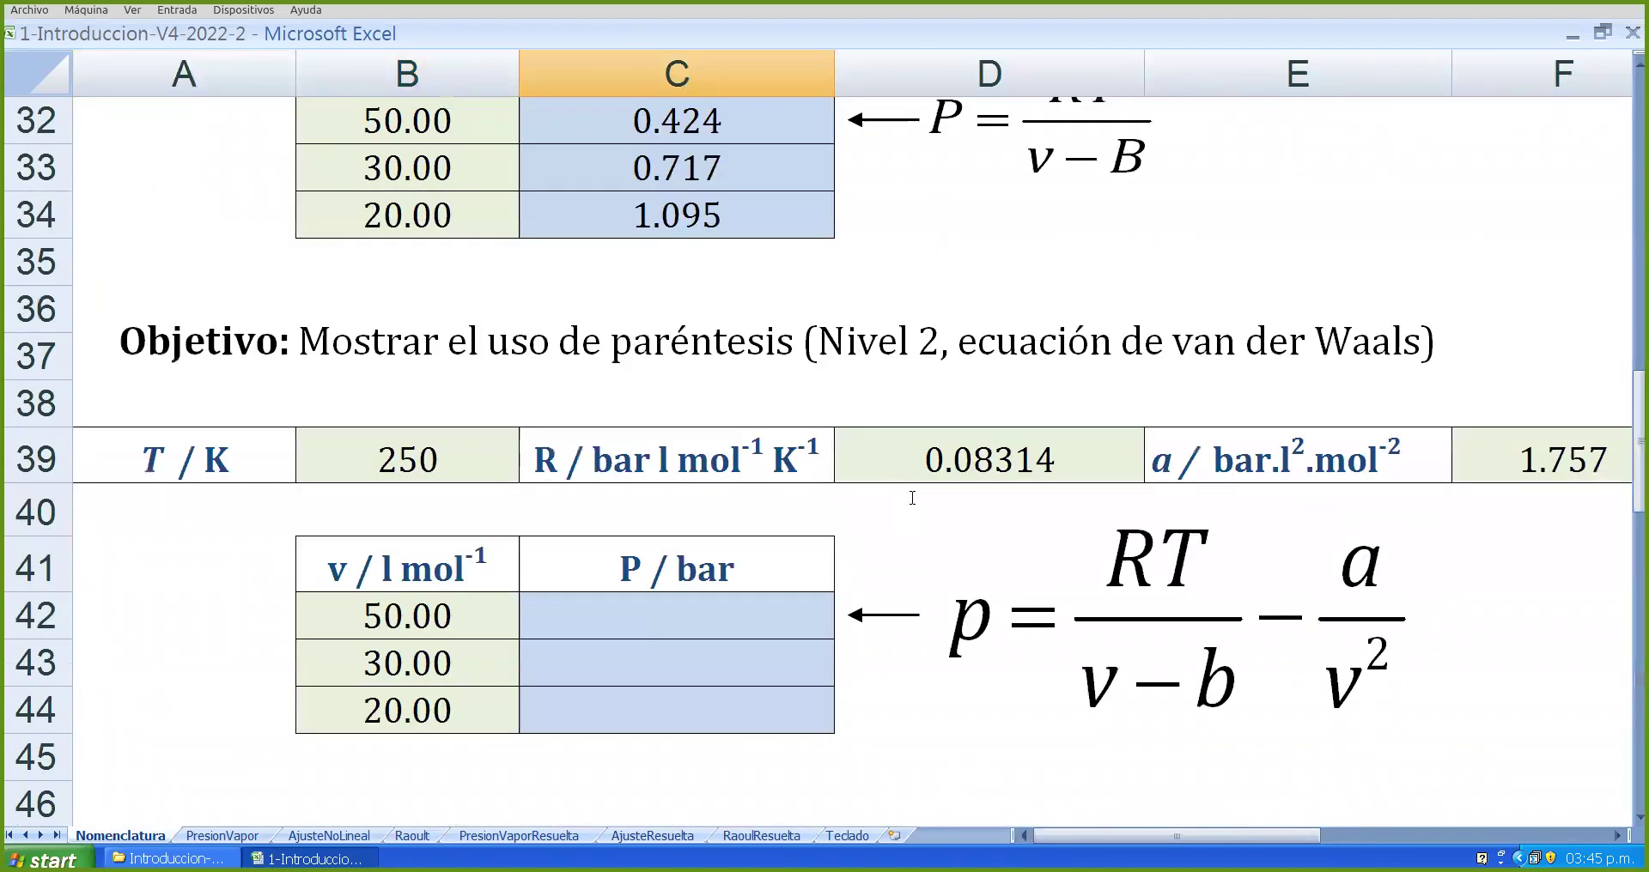
scroll(1426, 327, "up", 1)
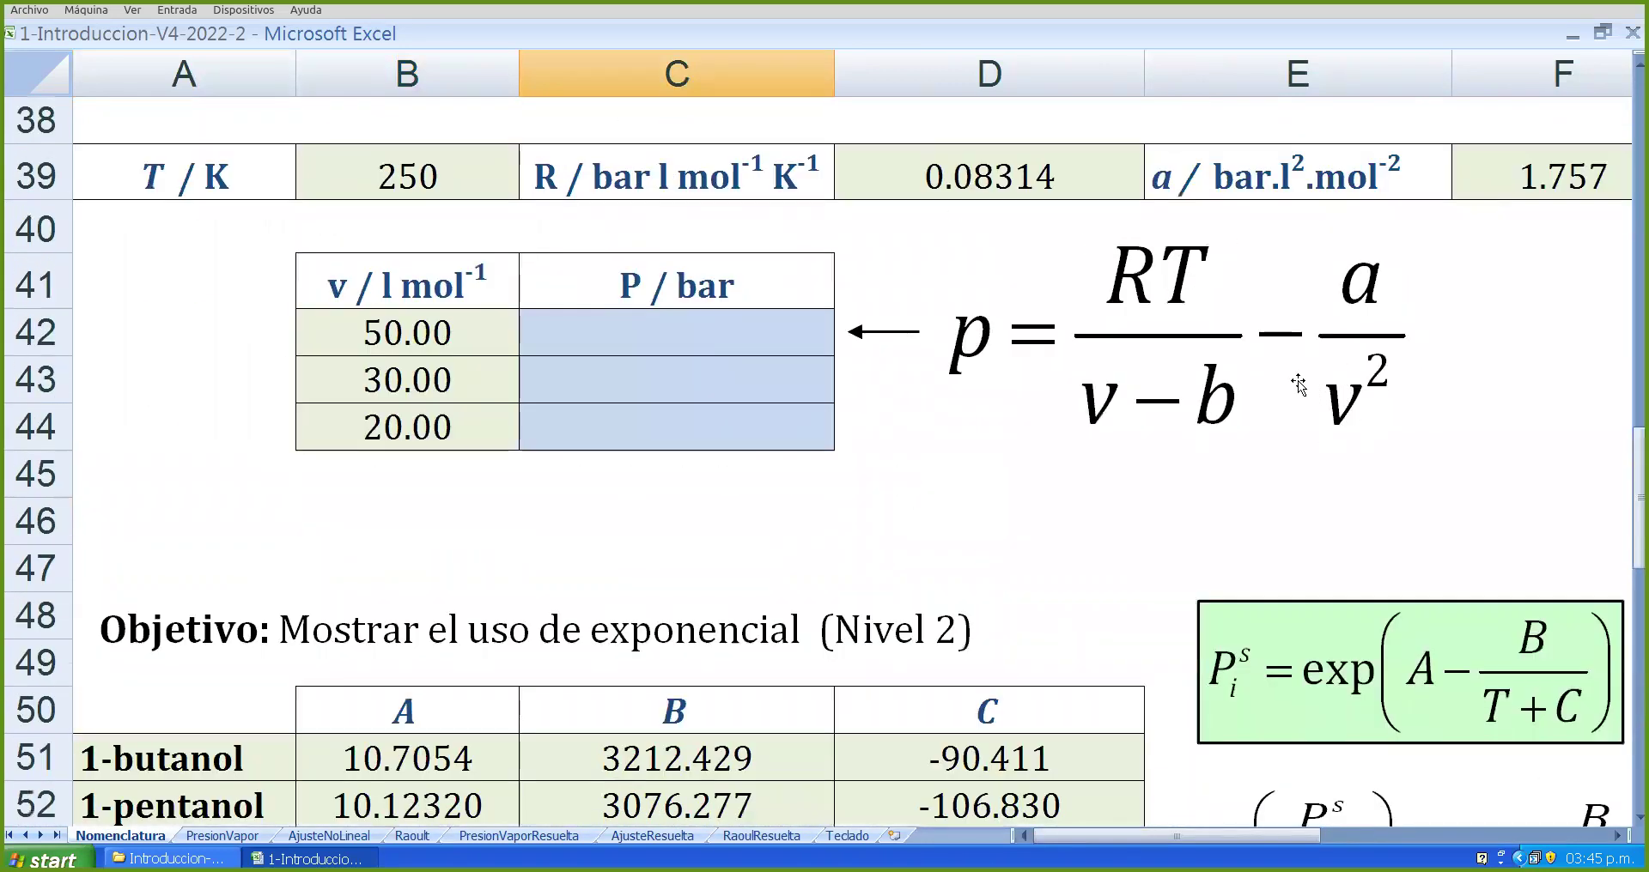
left_click(589, 336)
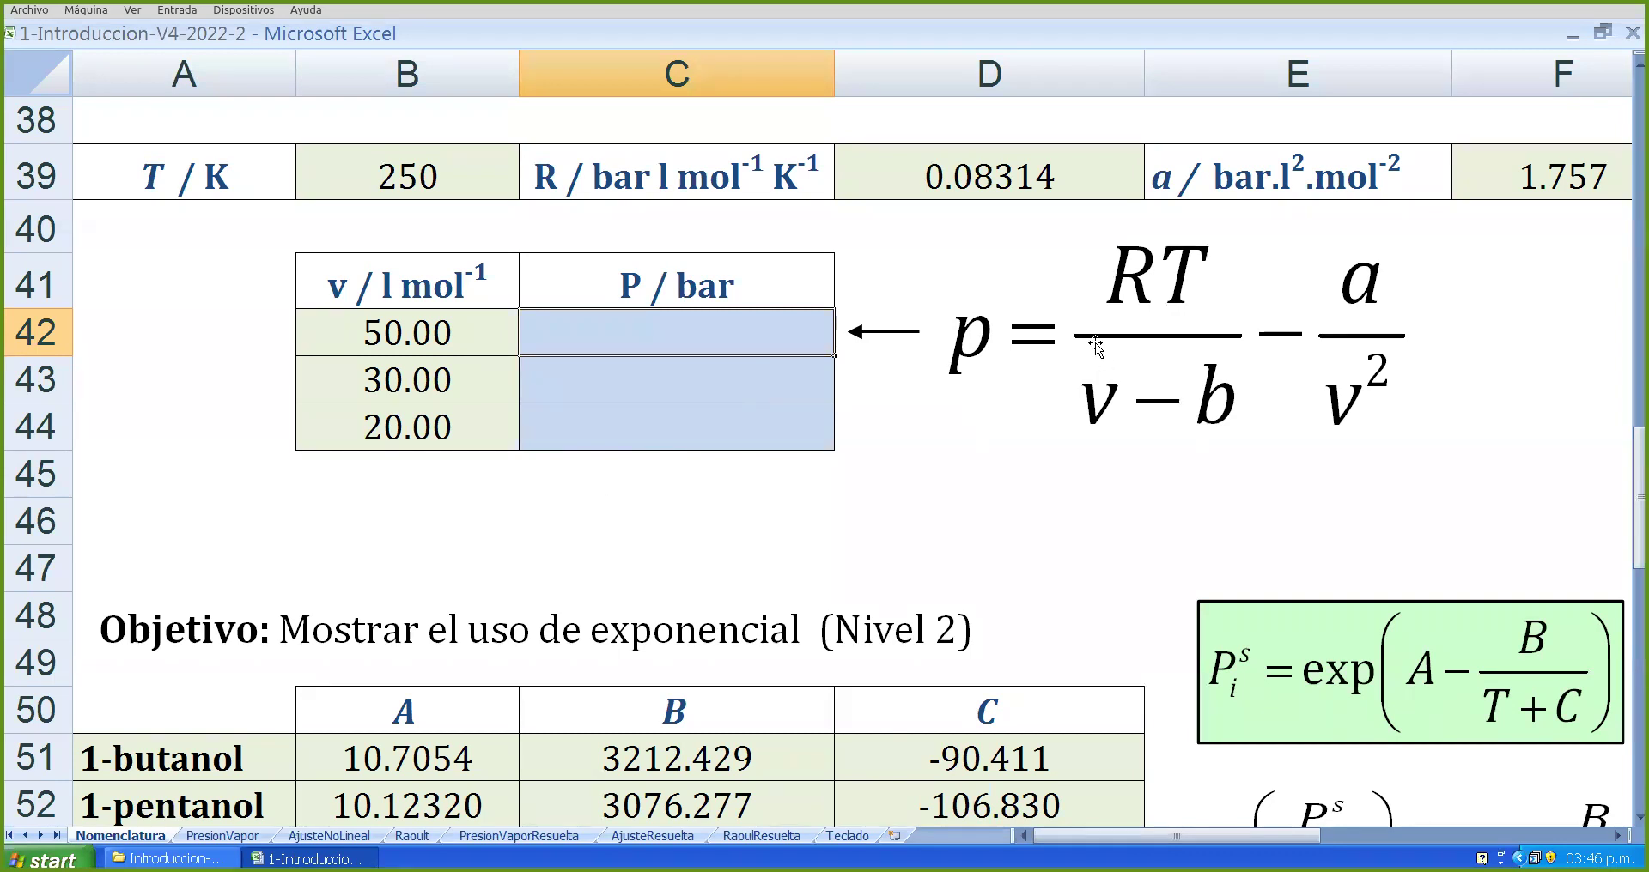
- Open the van der Waals equation object for editing in MathType and select its whole content
left_click(1037, 337)
double_click(1038, 336)
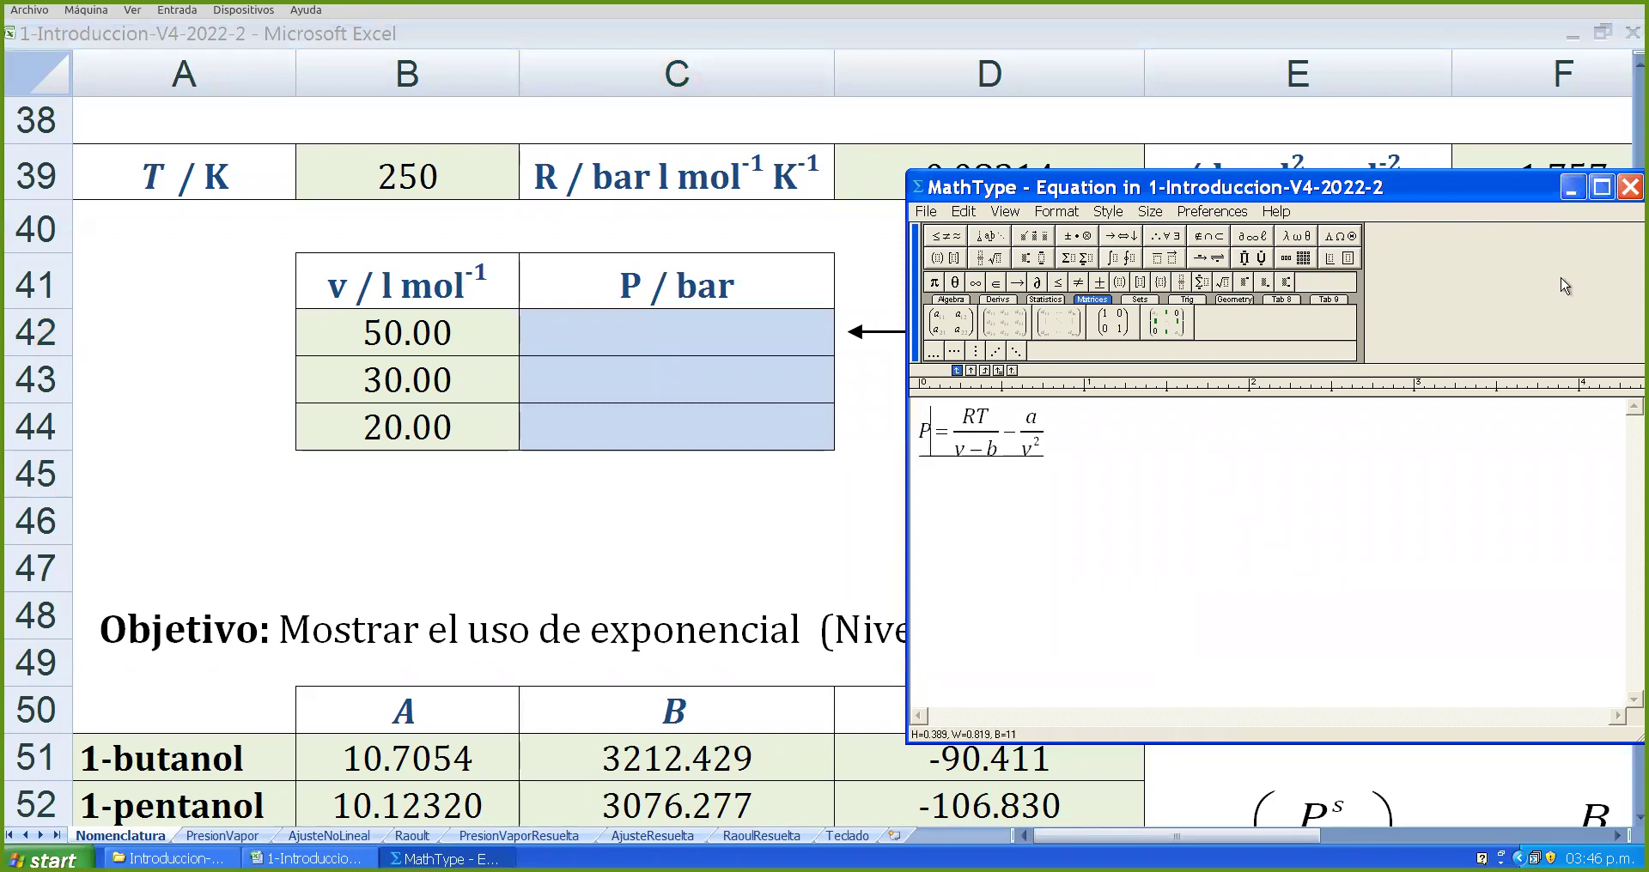
left_click(1629, 187)
double_click(1151, 410)
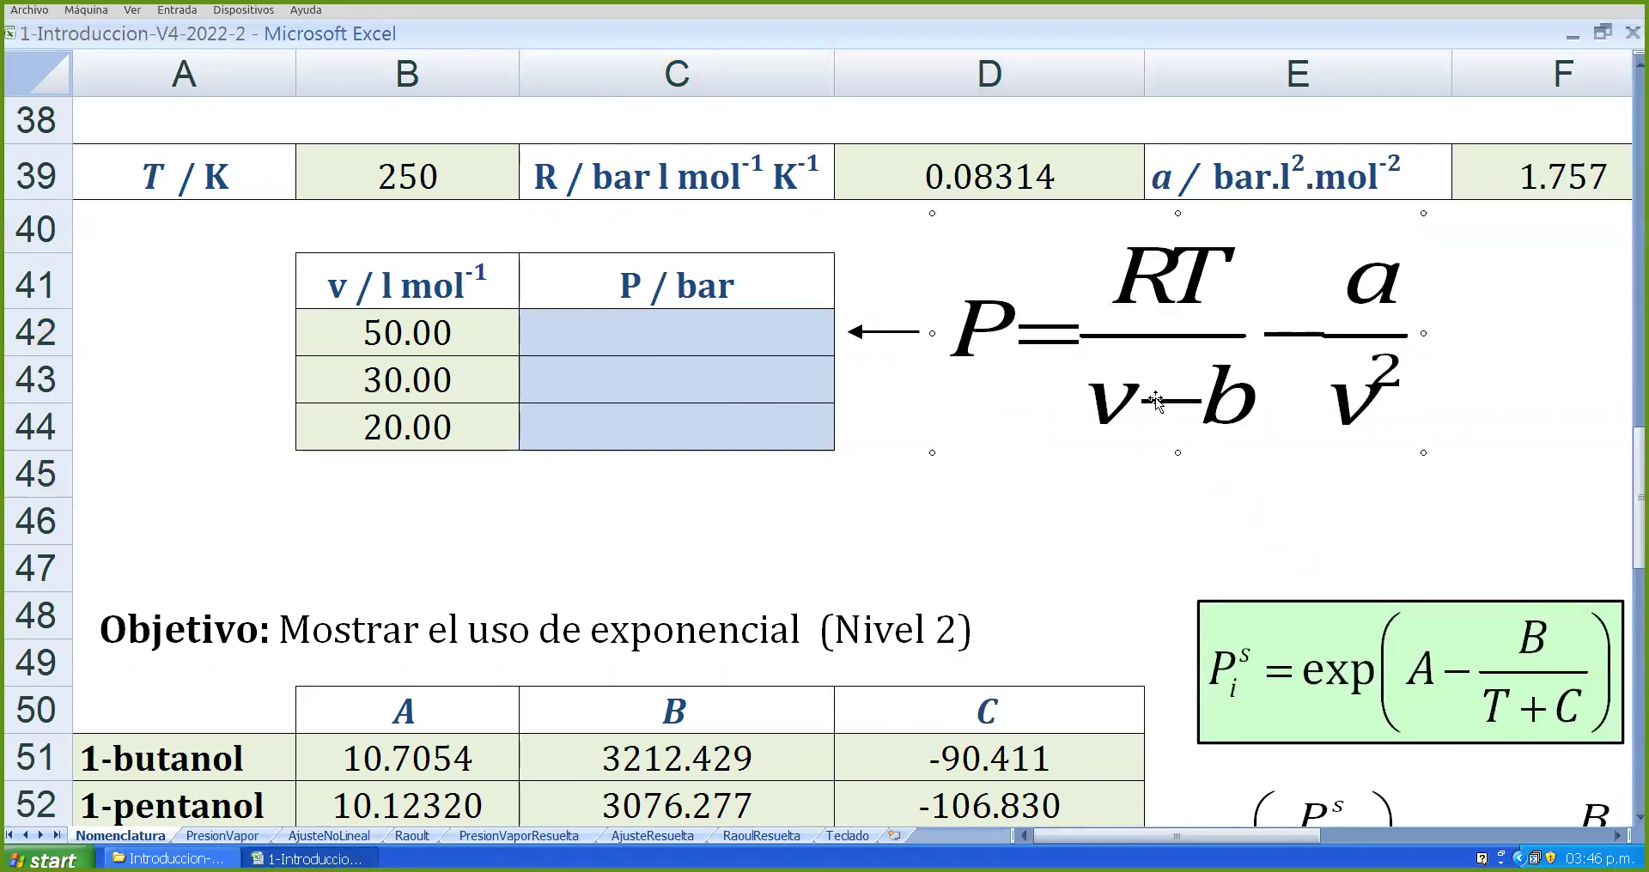
key("ctrl+a")
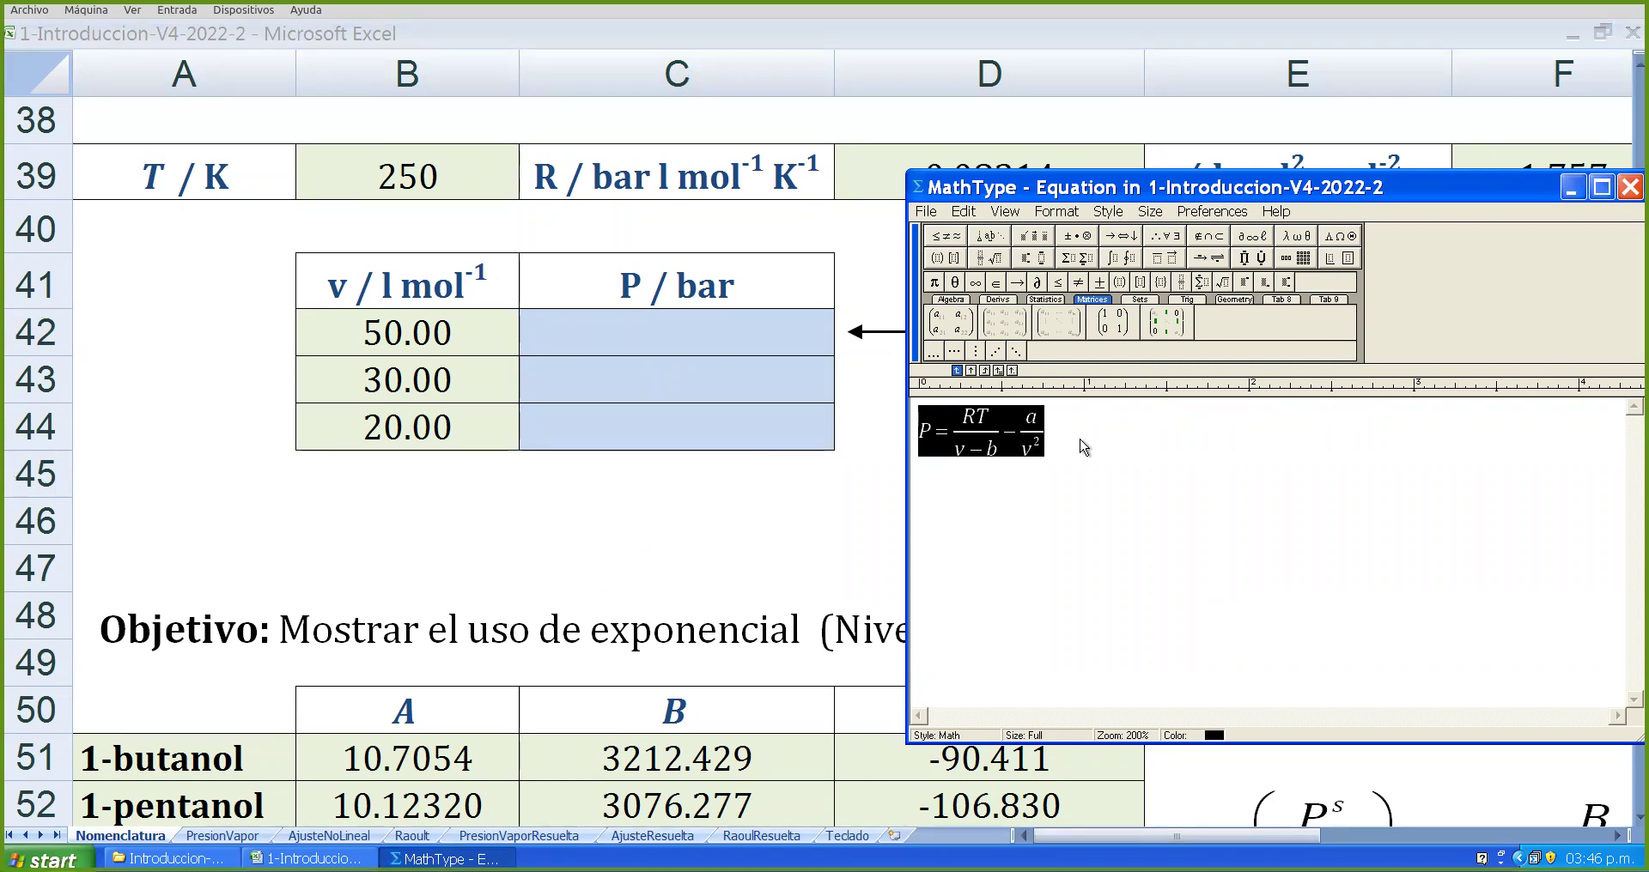
- Delete the van der Waals equation object and the note text box lying behind it
left_click(775, 522)
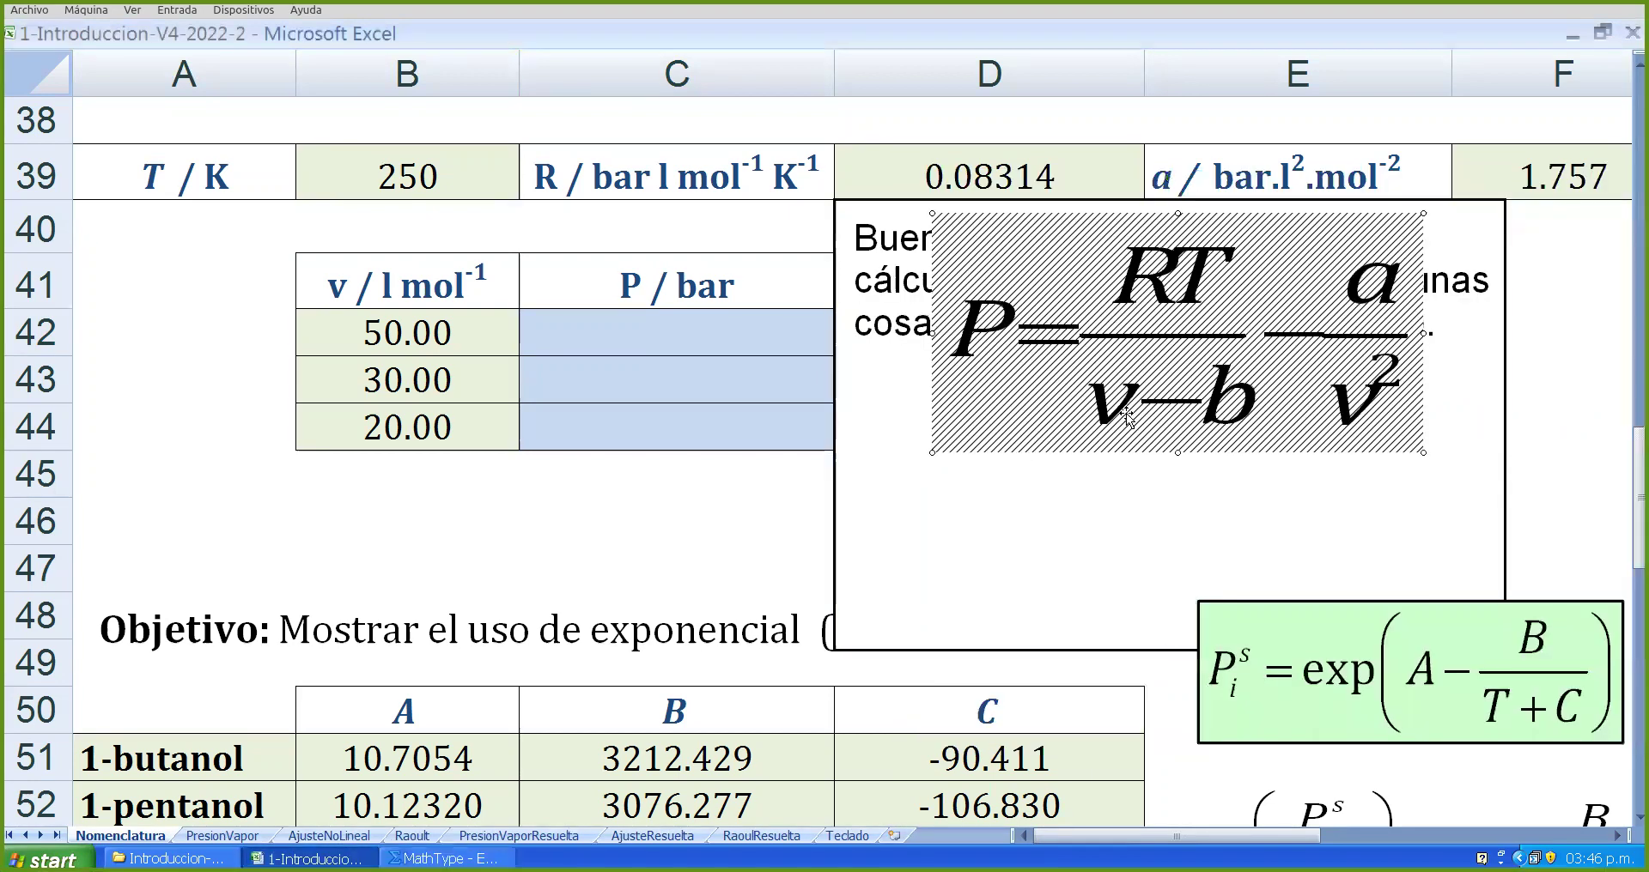
key("Delete")
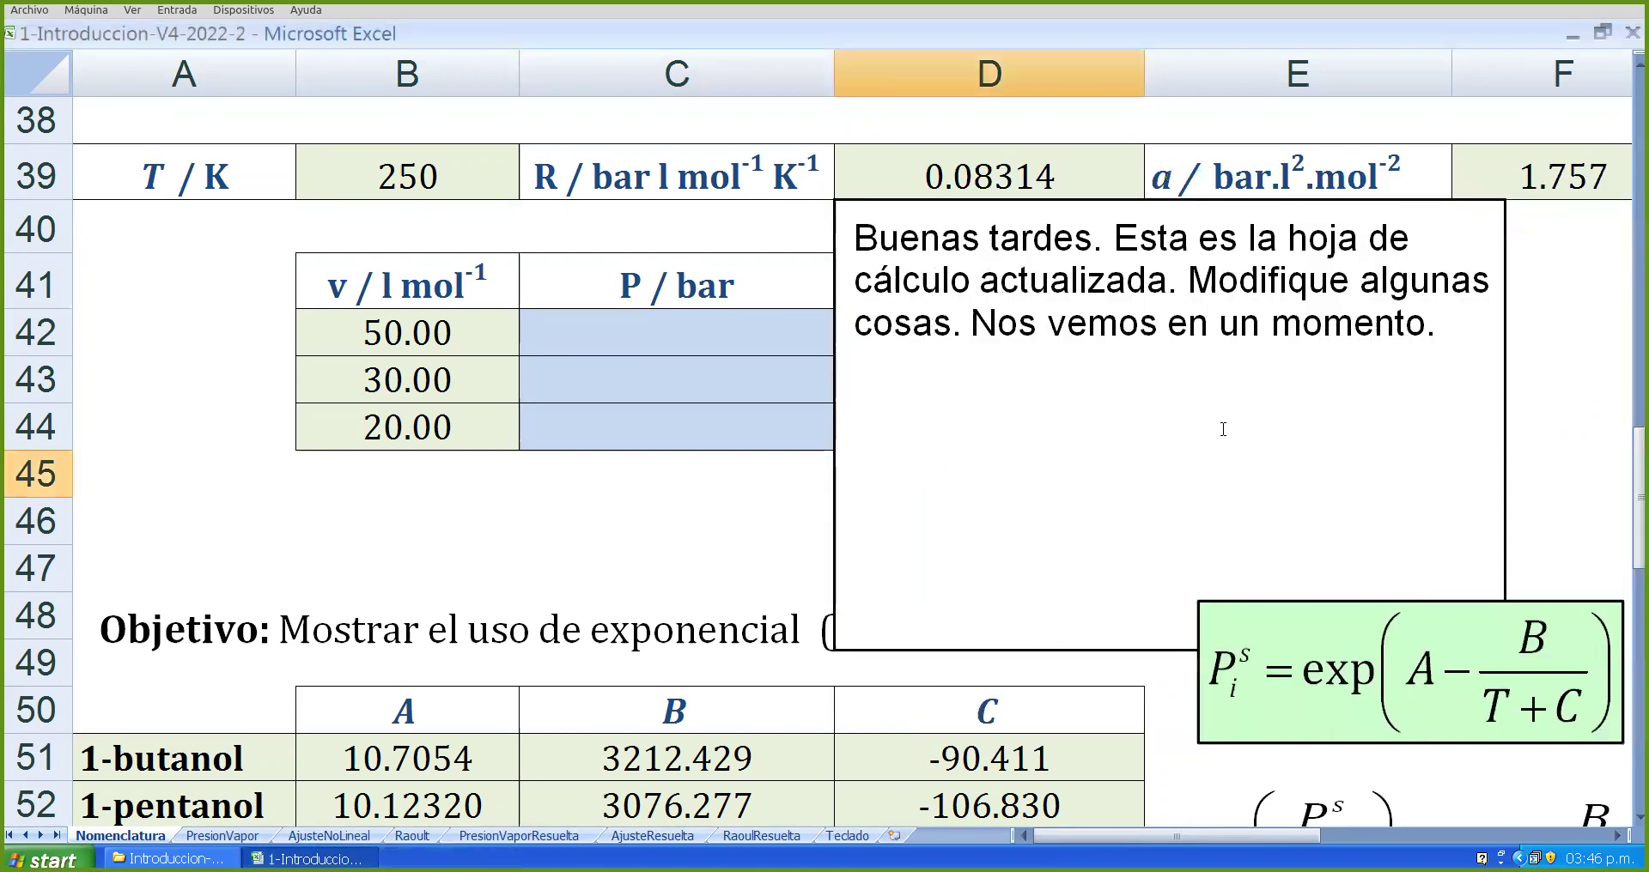
left_click(1000, 207)
key("Delete")
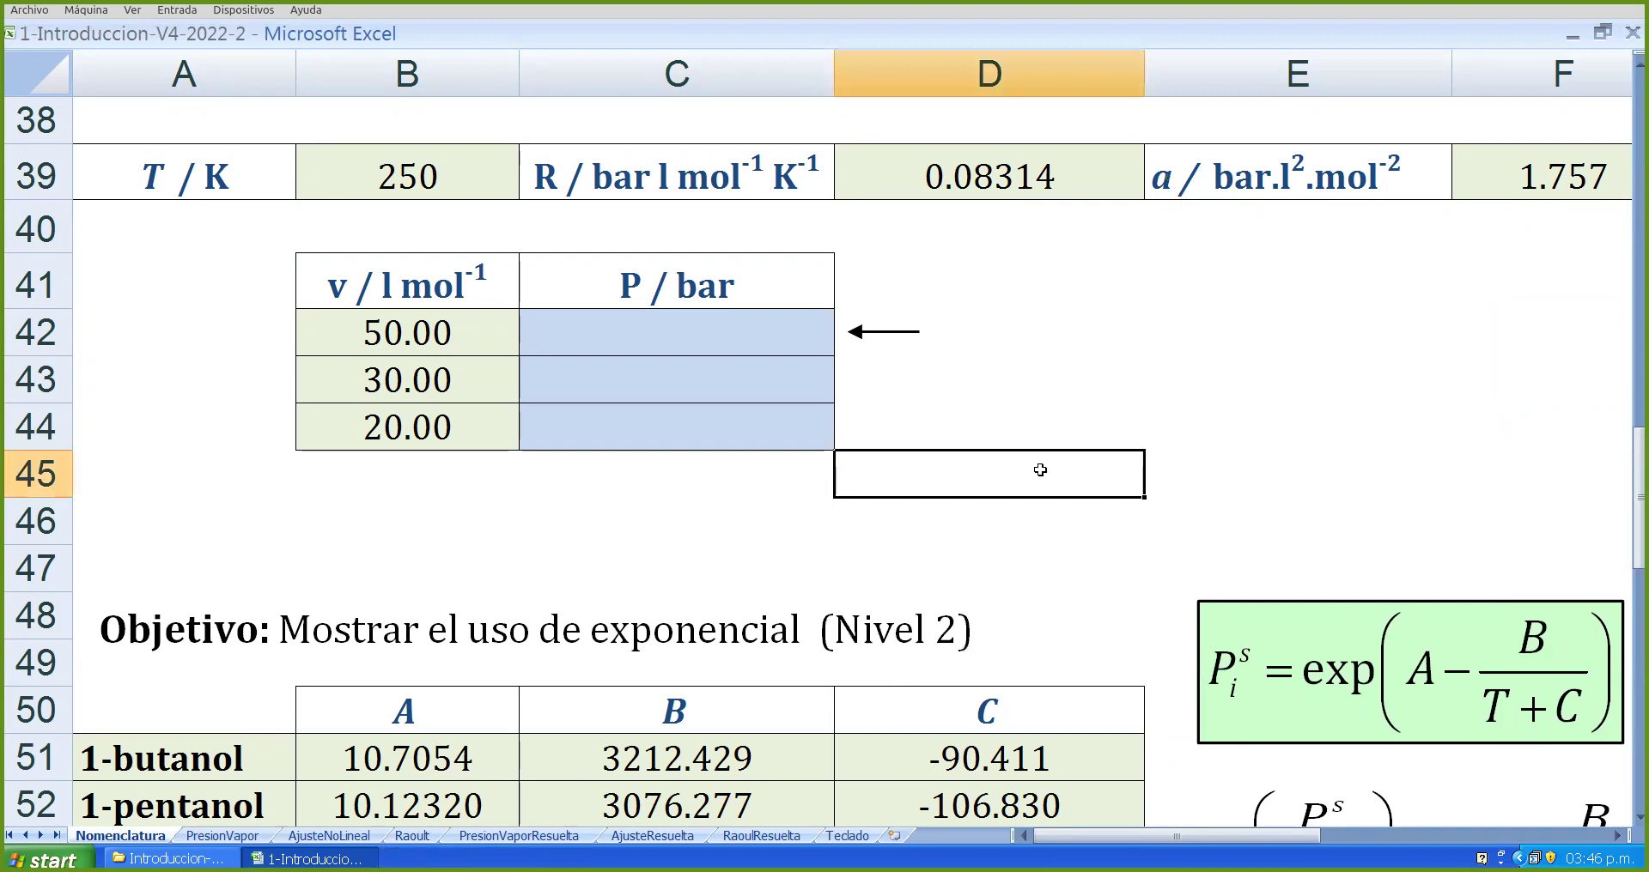
- Undo the deletions to bring back the van der Waals equation, and remove only the note text box
mouse_move(771, 833)
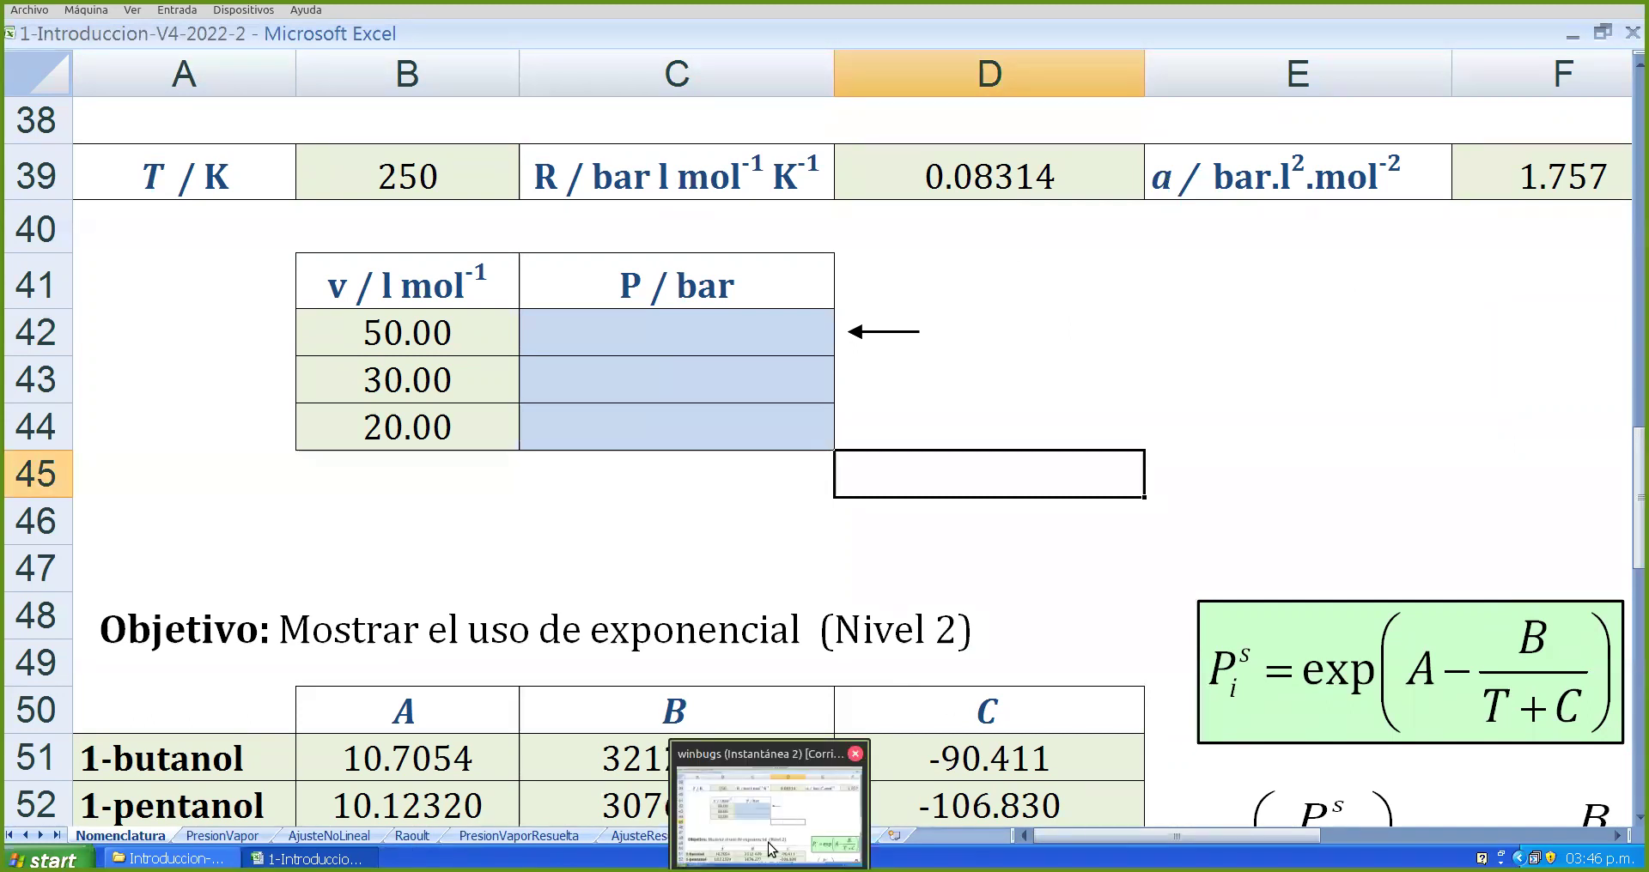
left_click(1175, 415)
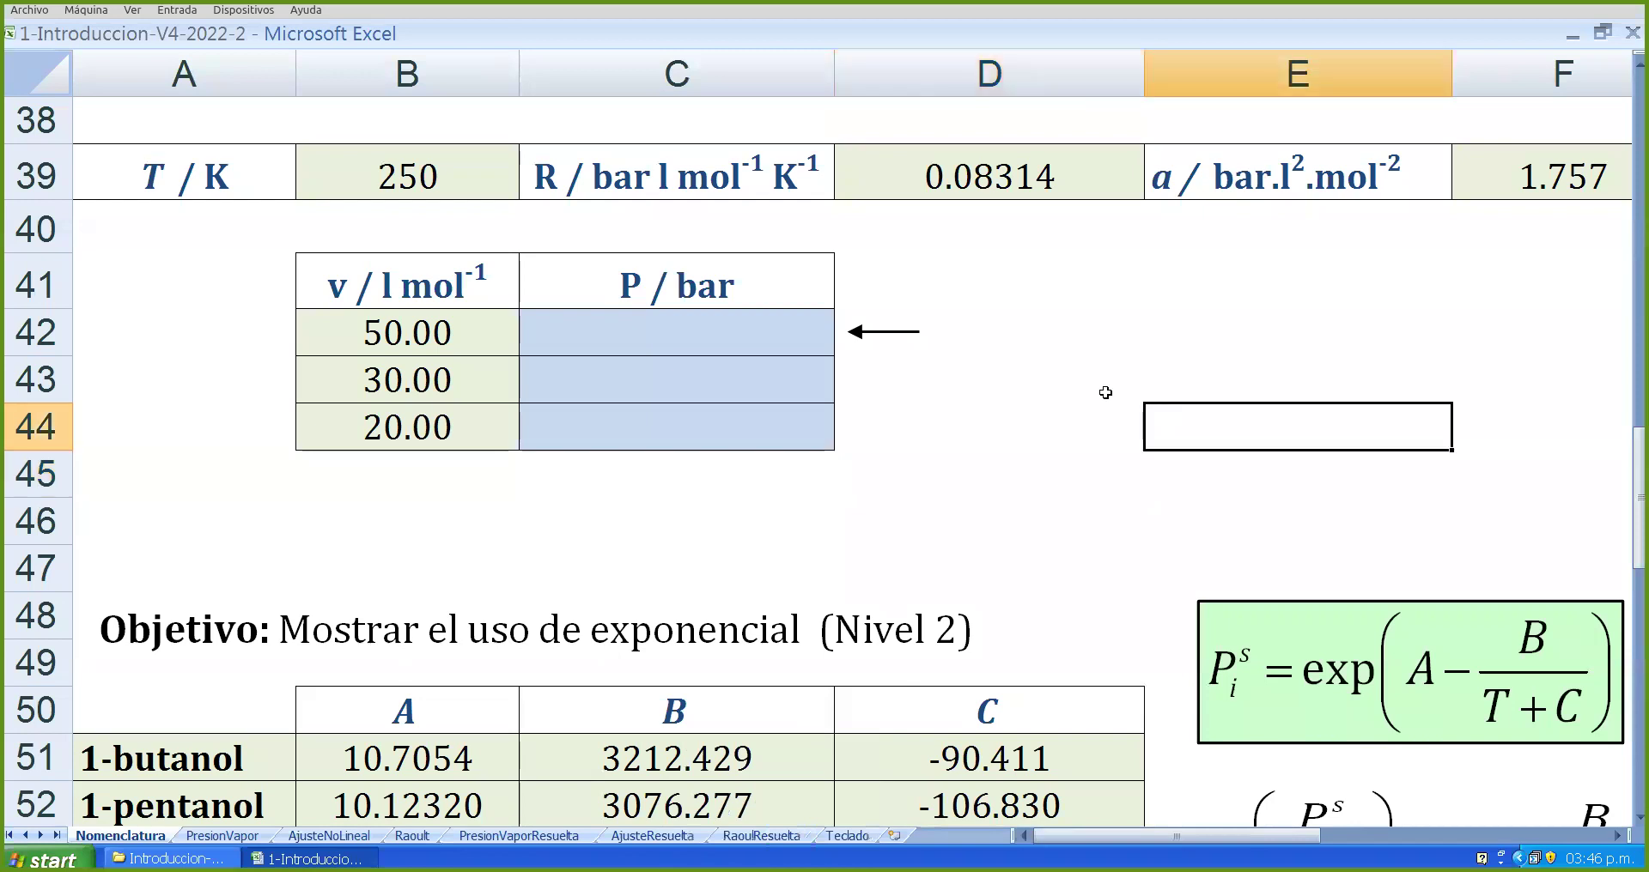
left_click(1024, 480)
key("ctrl+z")
key("Delete")
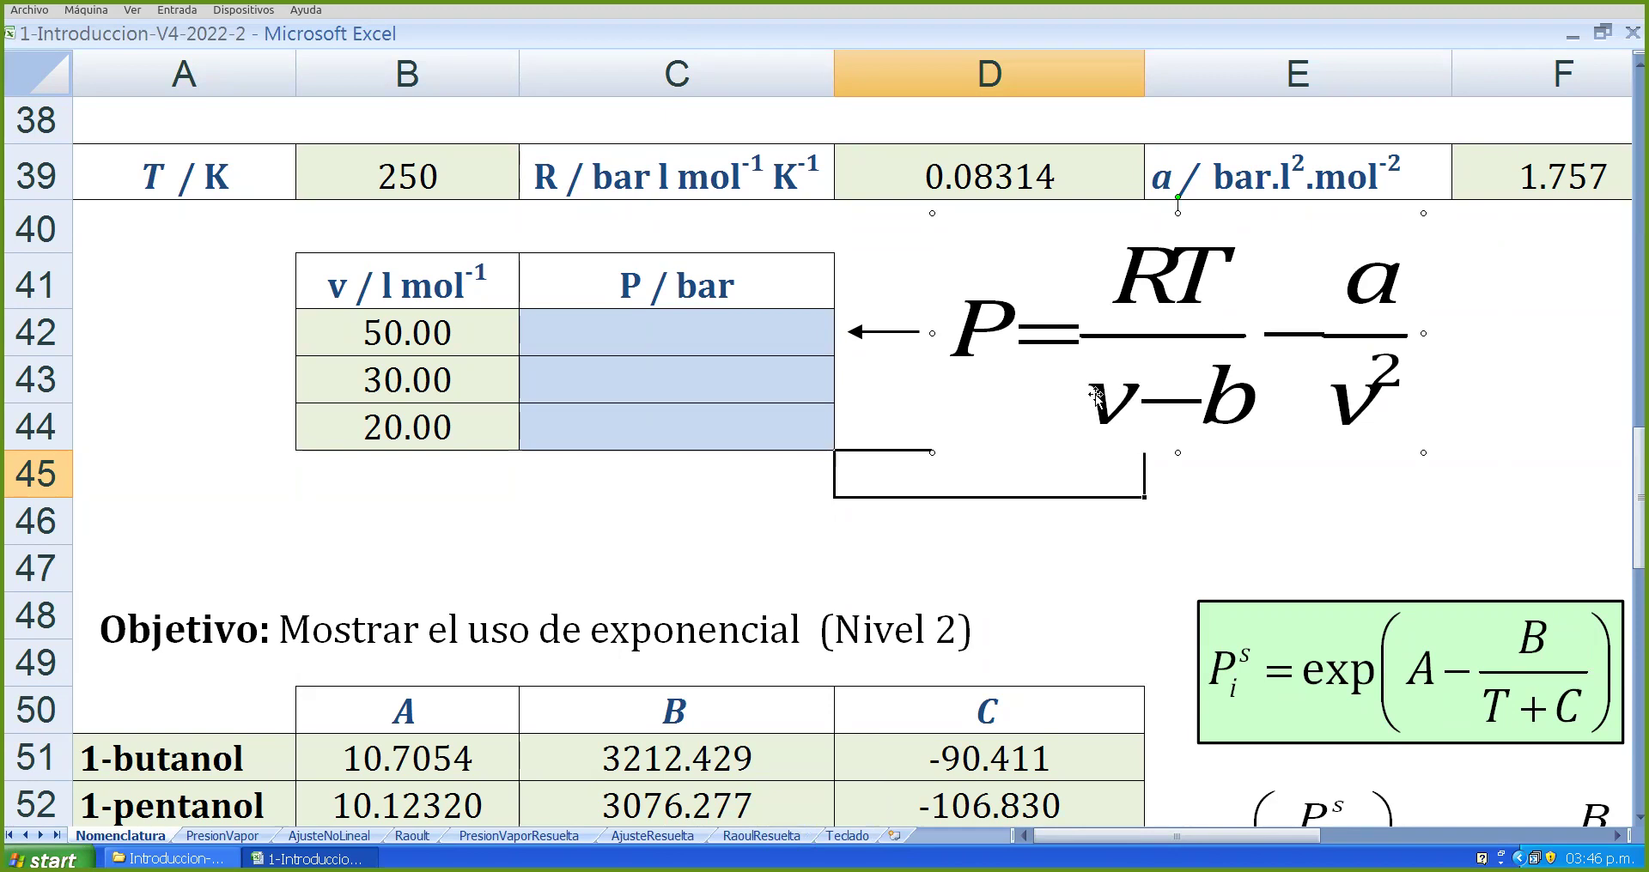
left_click(482, 837)
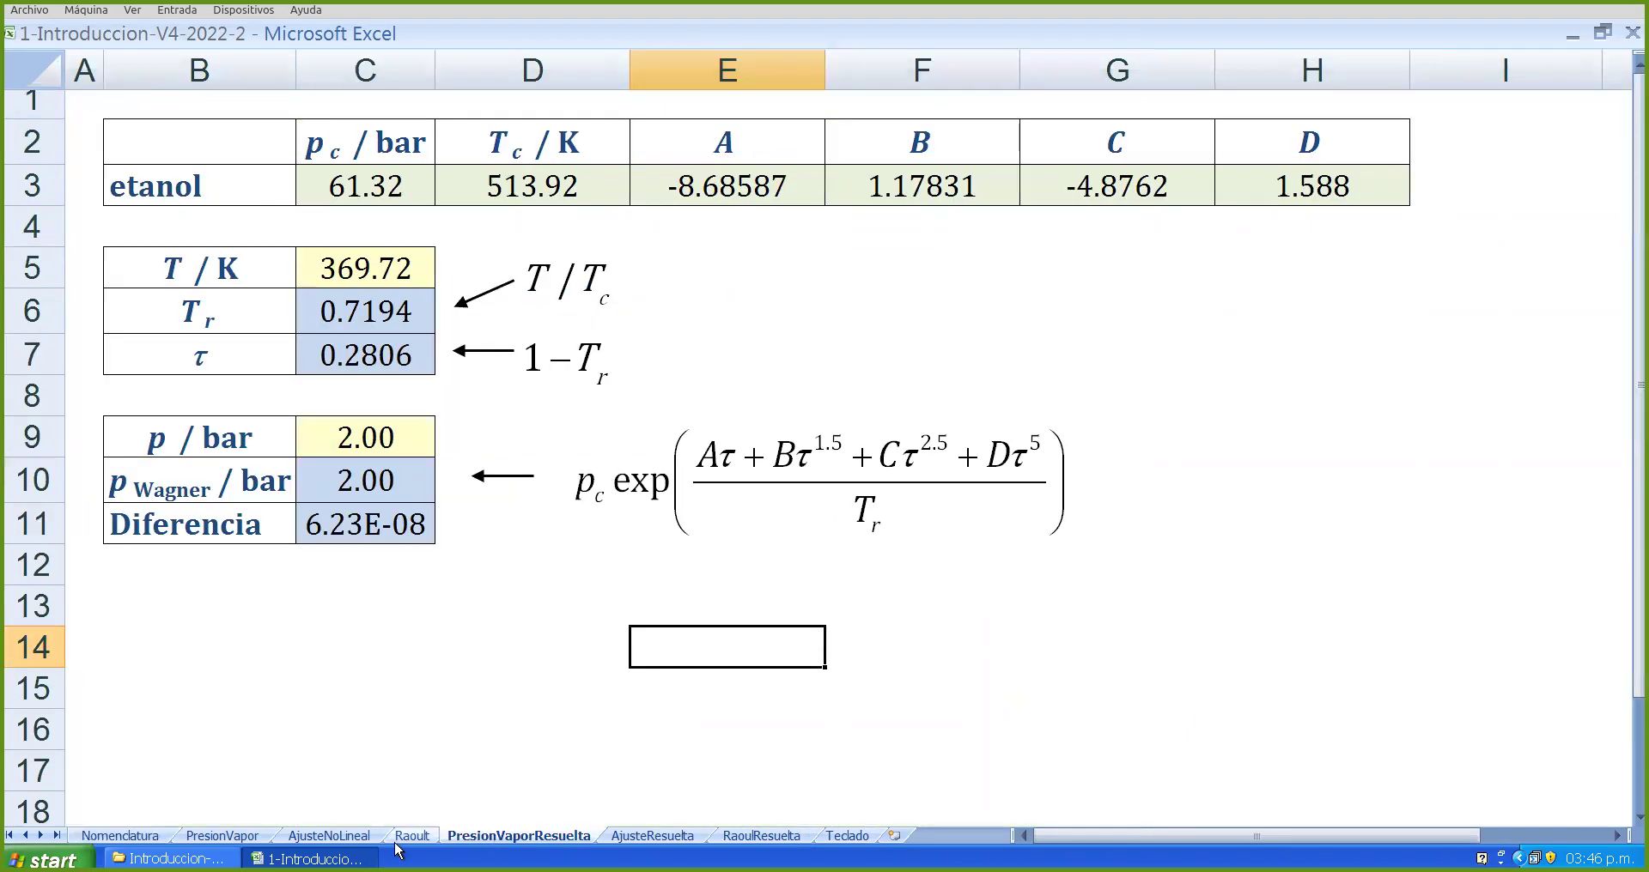
left_click(331, 838)
left_click(230, 837)
left_click(120, 837)
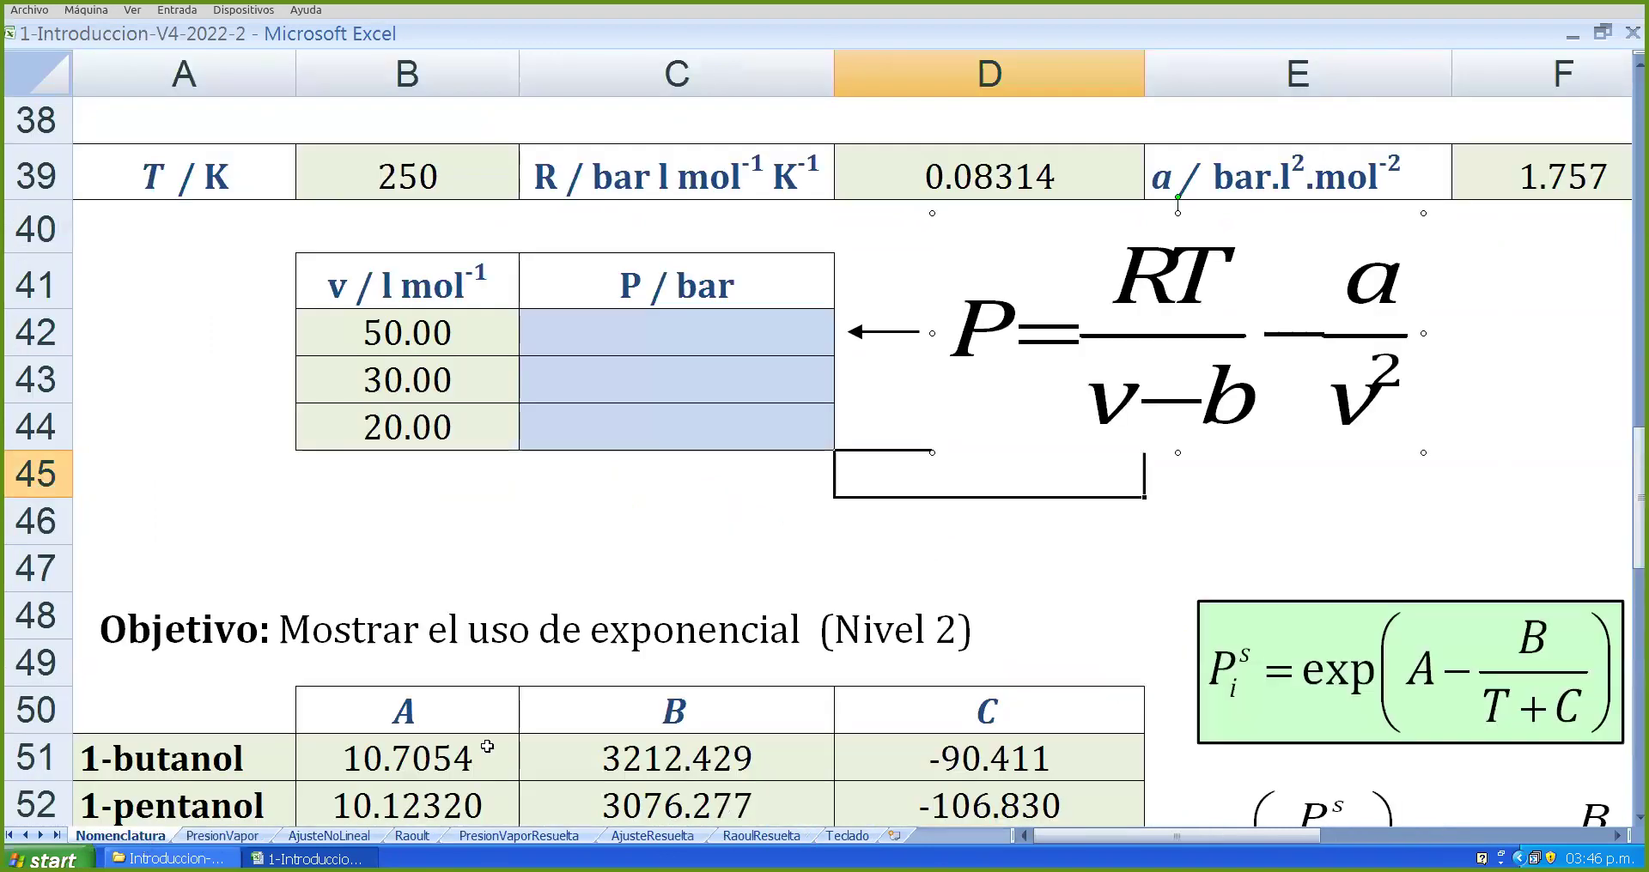
- Move the van der Waals equation slightly down and right, clear of the arrow beside the pressure table
left_click_drag(1327, 333, 1308, 361)
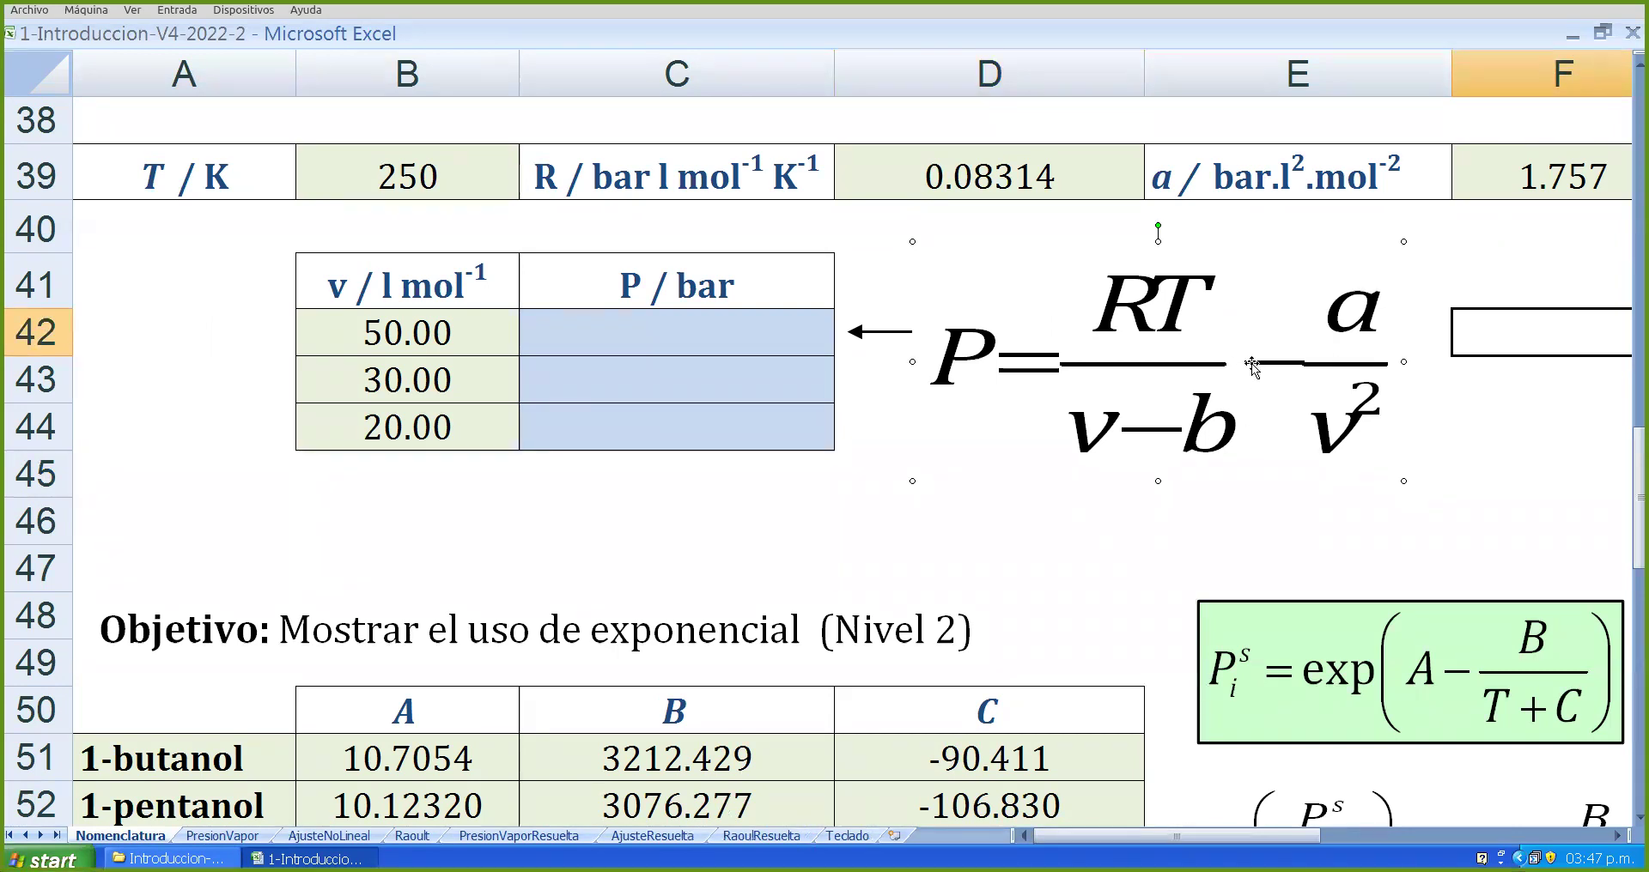
left_click_drag(1197, 404, 1179, 471)
key("ctrl+z")
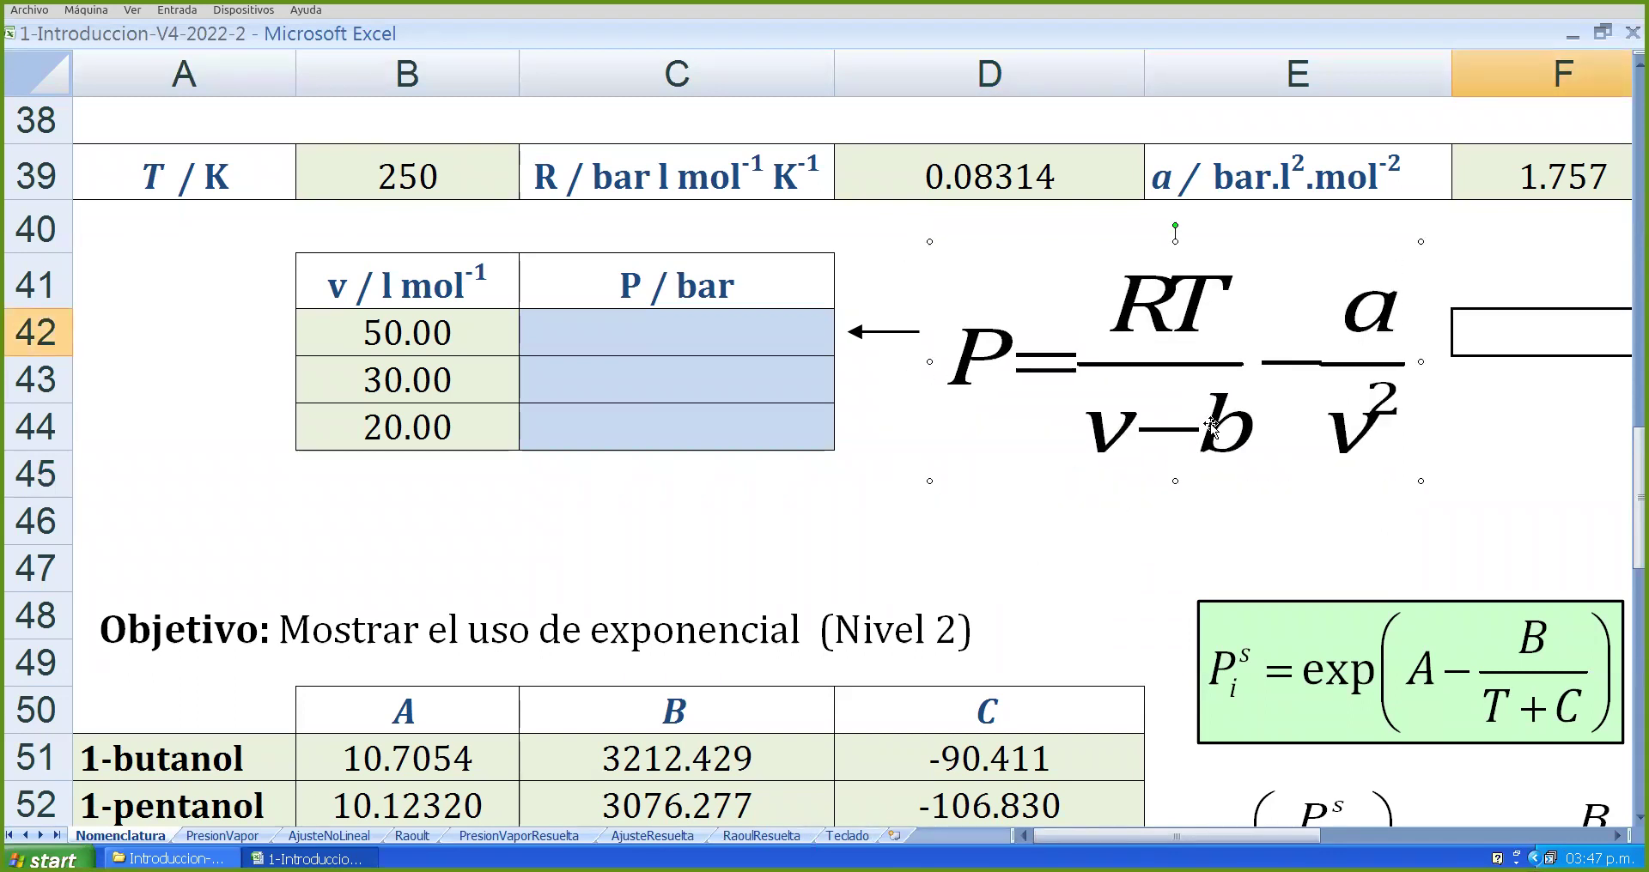
scroll(1008, 552, "down", 1)
scroll(1027, 536, "down", 3)
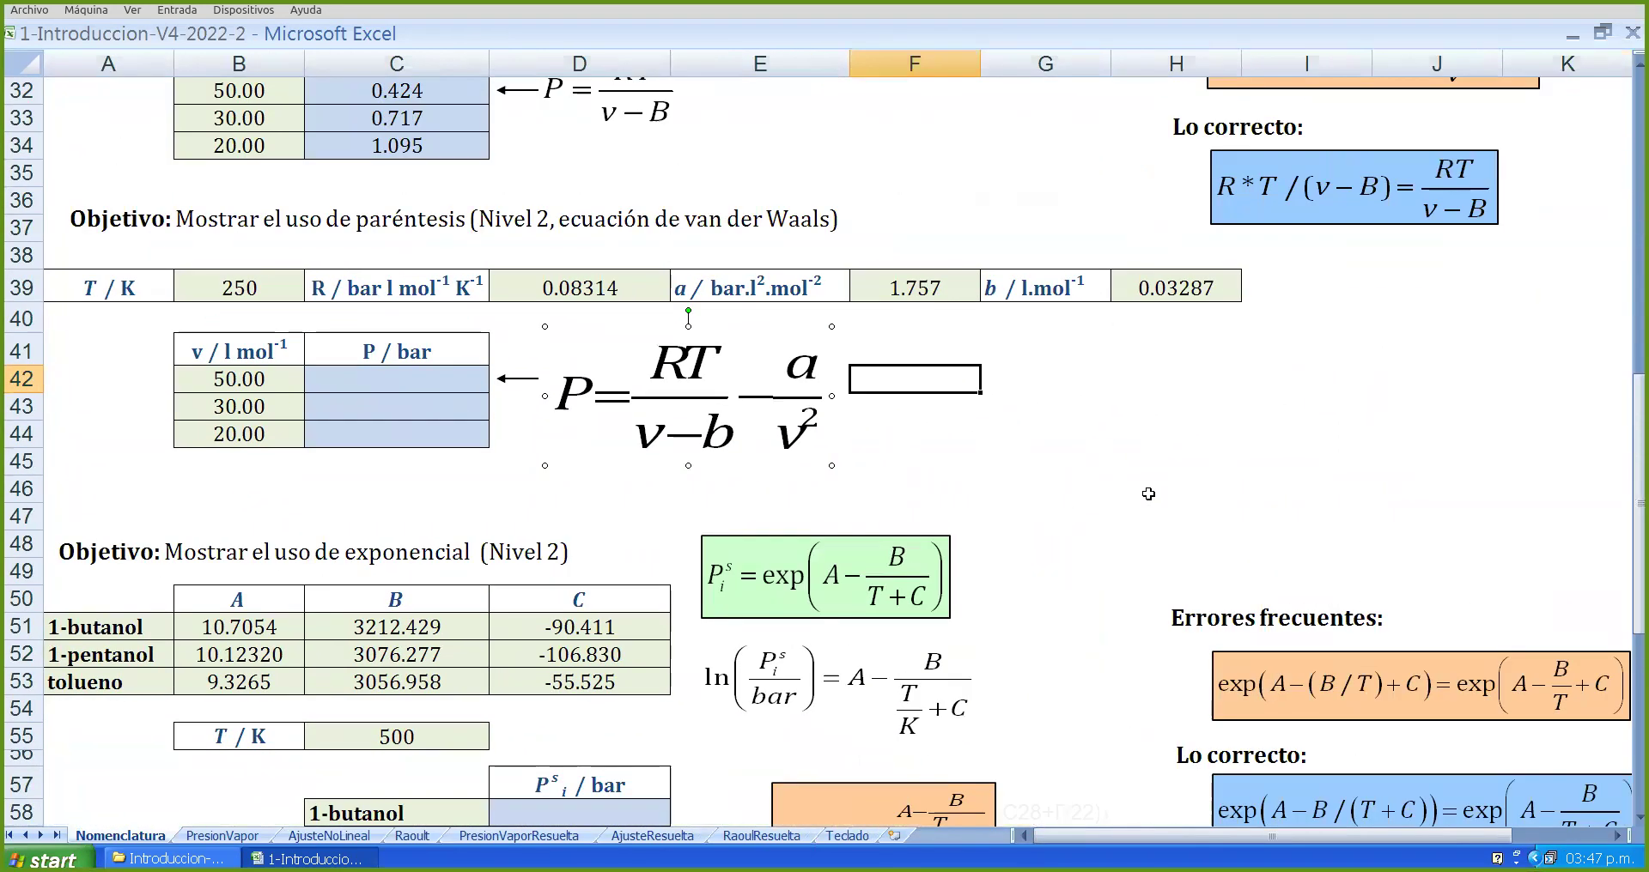
left_click_drag(810, 410, 833, 444)
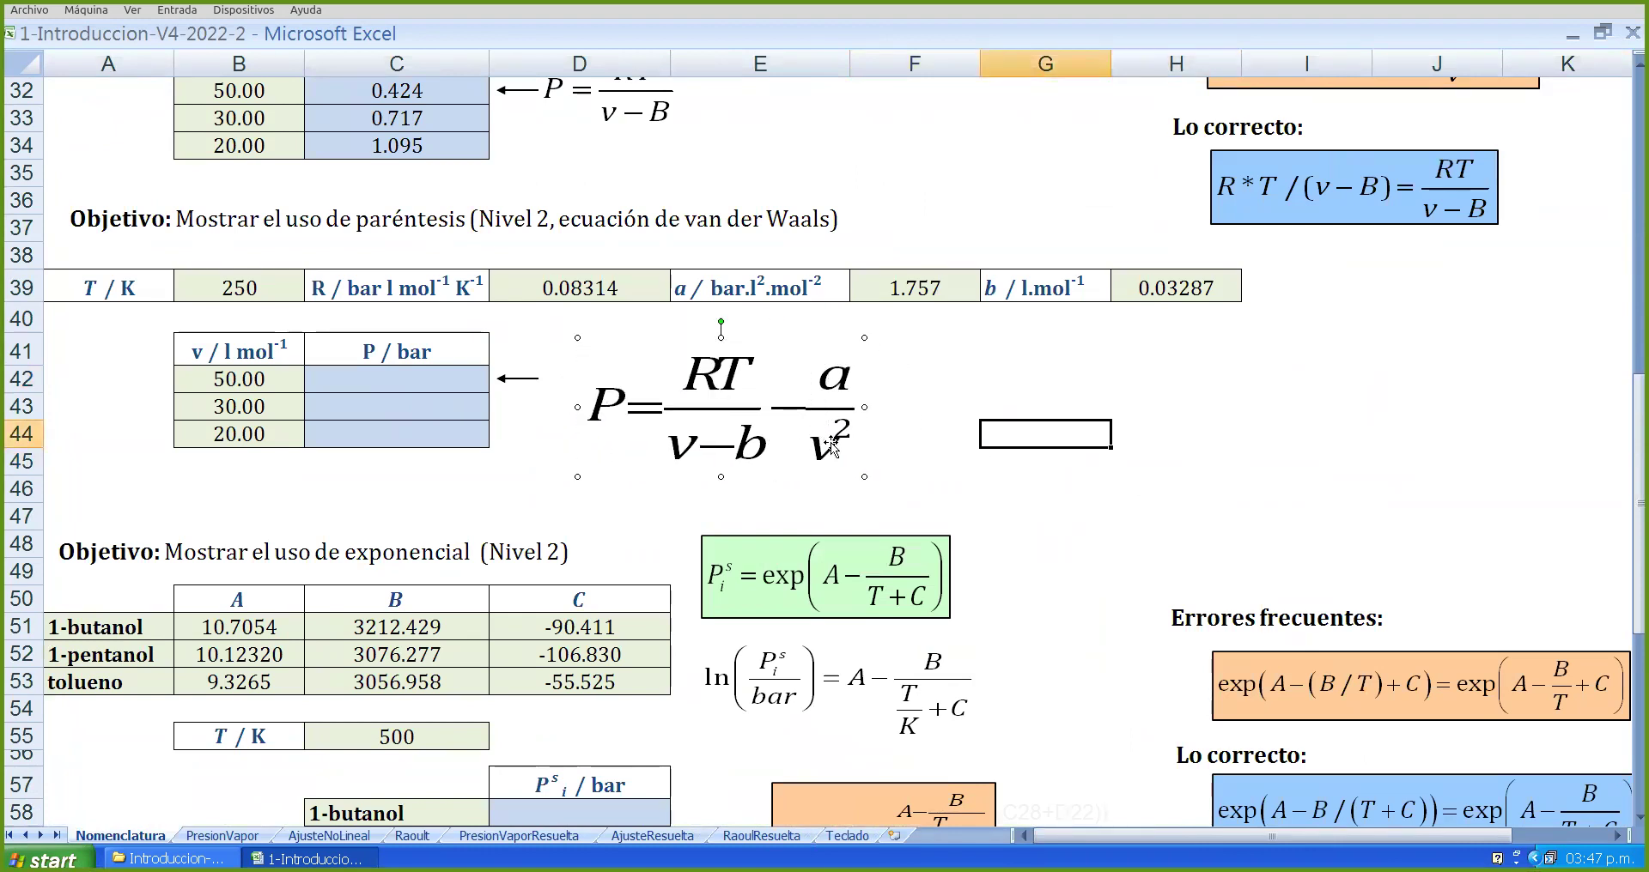
- Select C42 and move the van der Waals equation farther right, under the a parameter cells in columns E and F
scroll(837, 446, "up", 3)
scroll(836, 447, "down", 2)
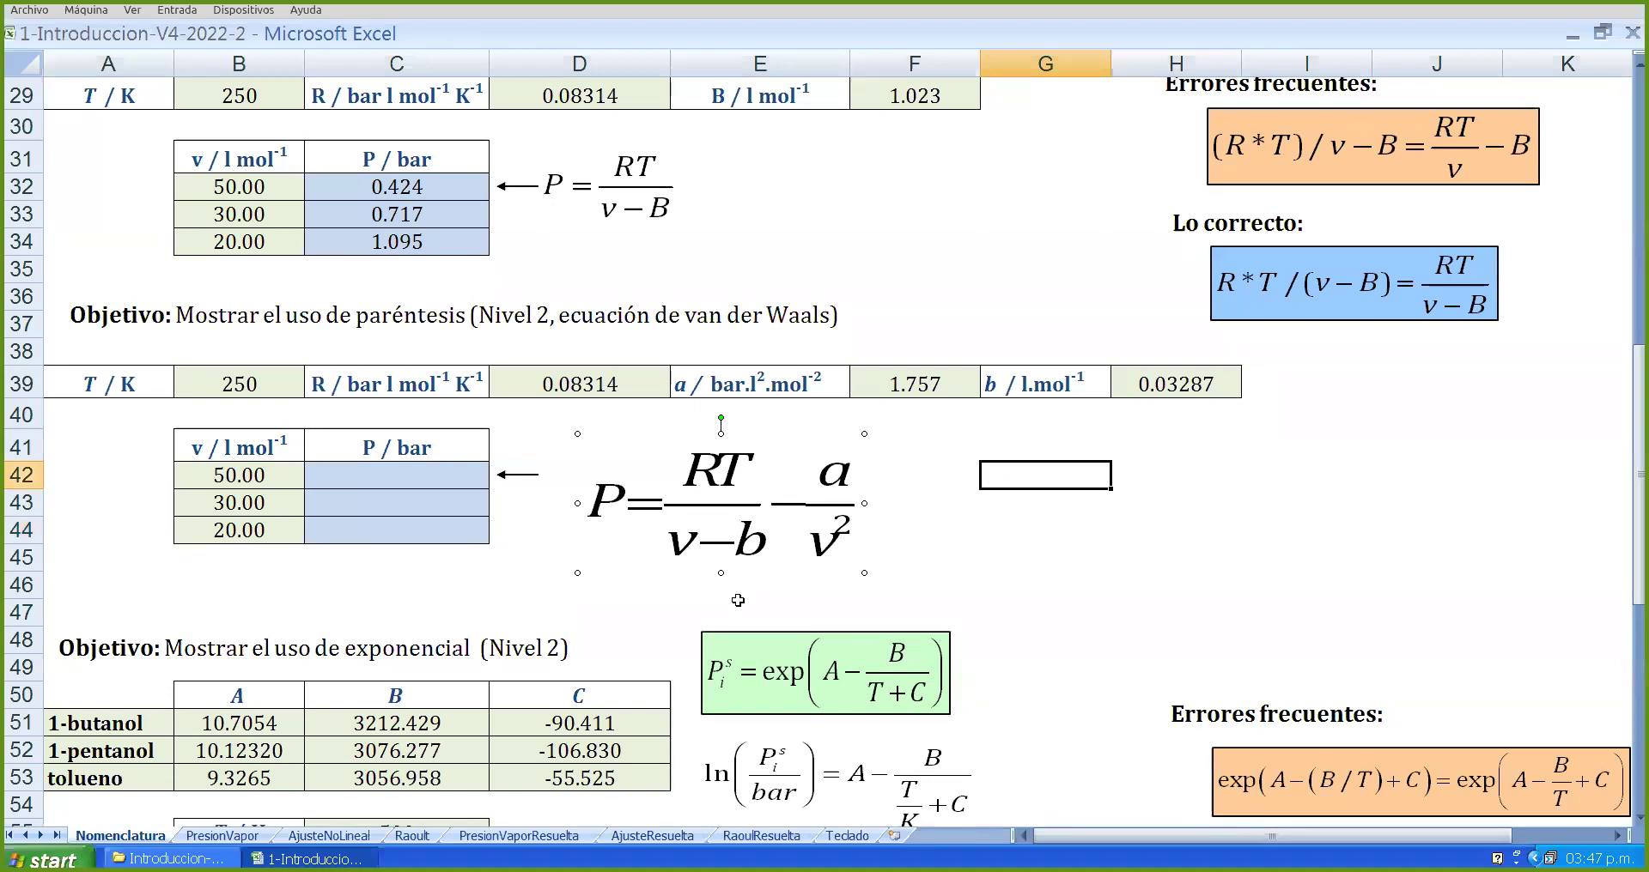
left_click(503, 573)
scroll(502, 573, "up", 2, "ctrl")
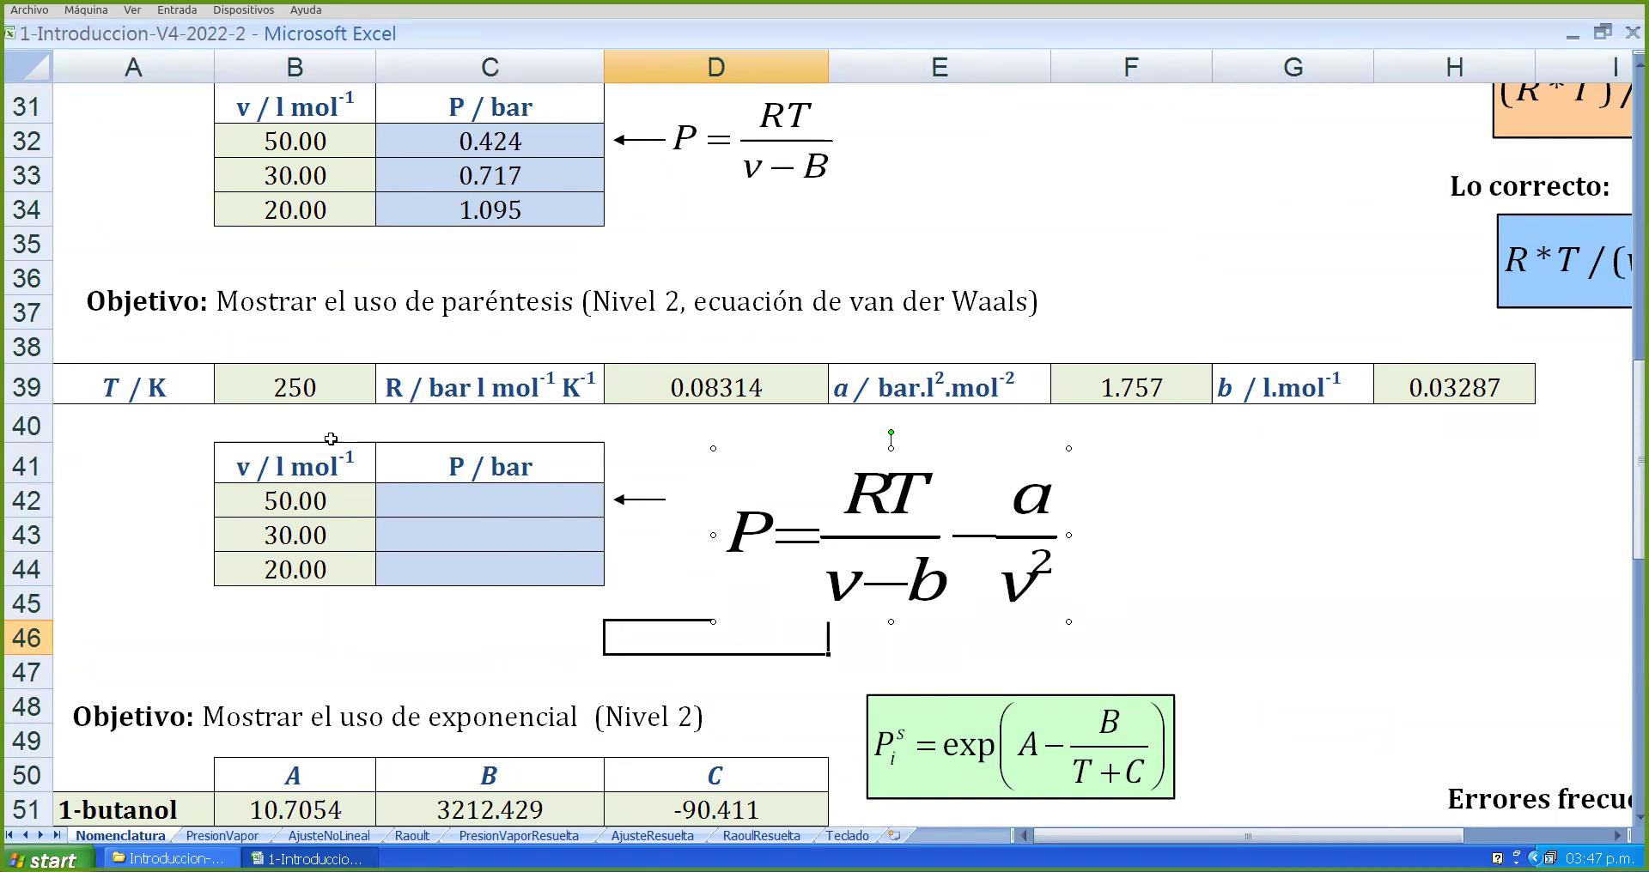
left_click(1234, 595)
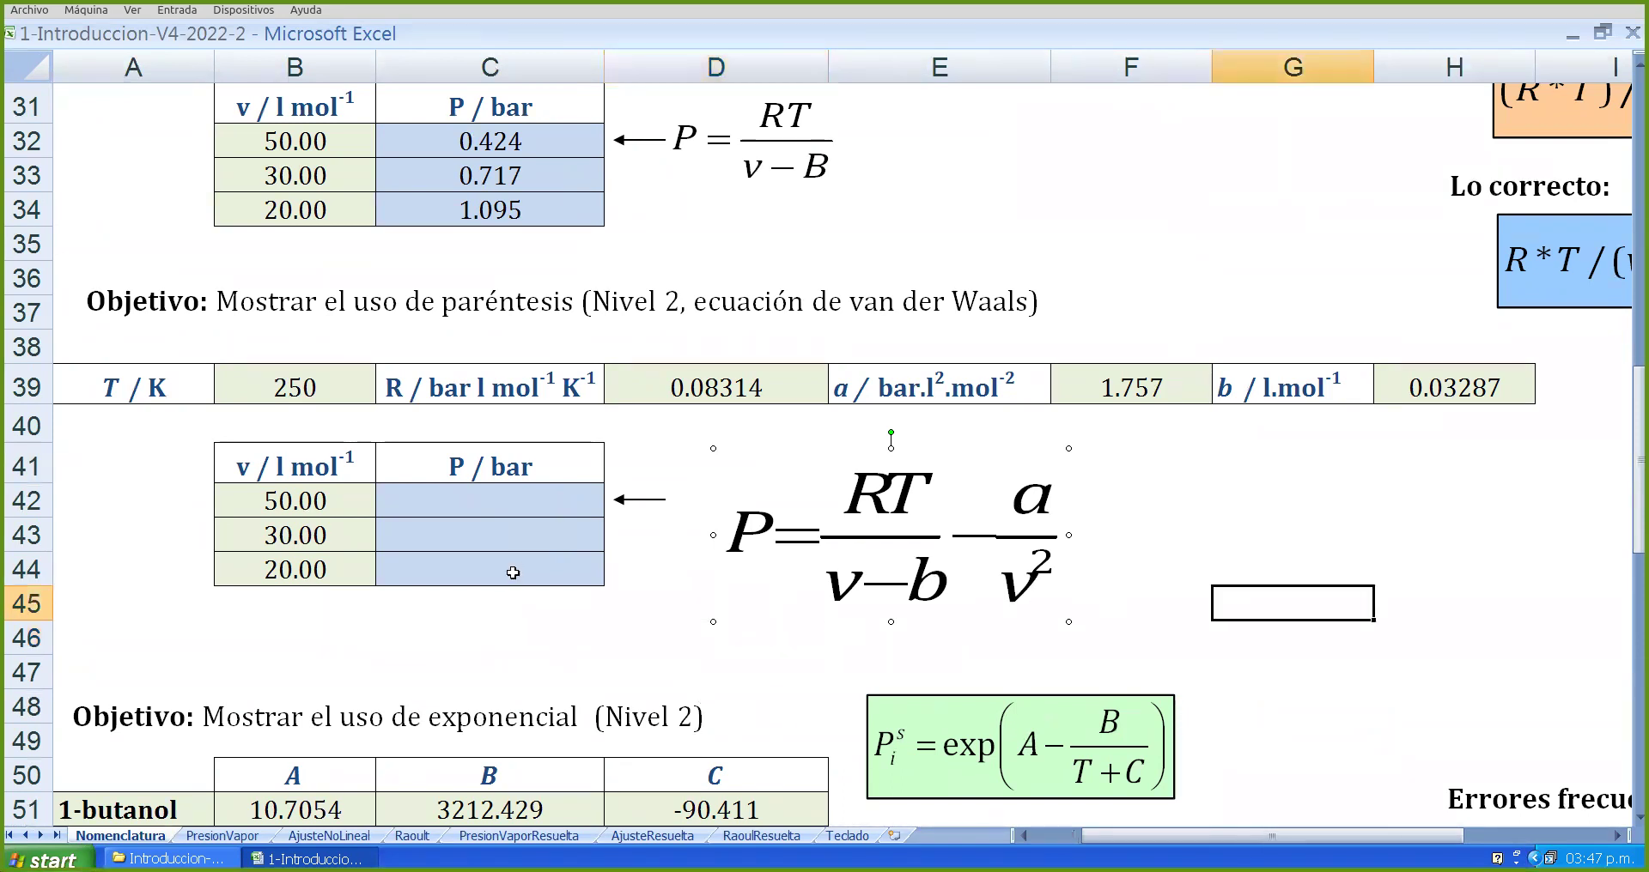
scroll(510, 571, "up", 2)
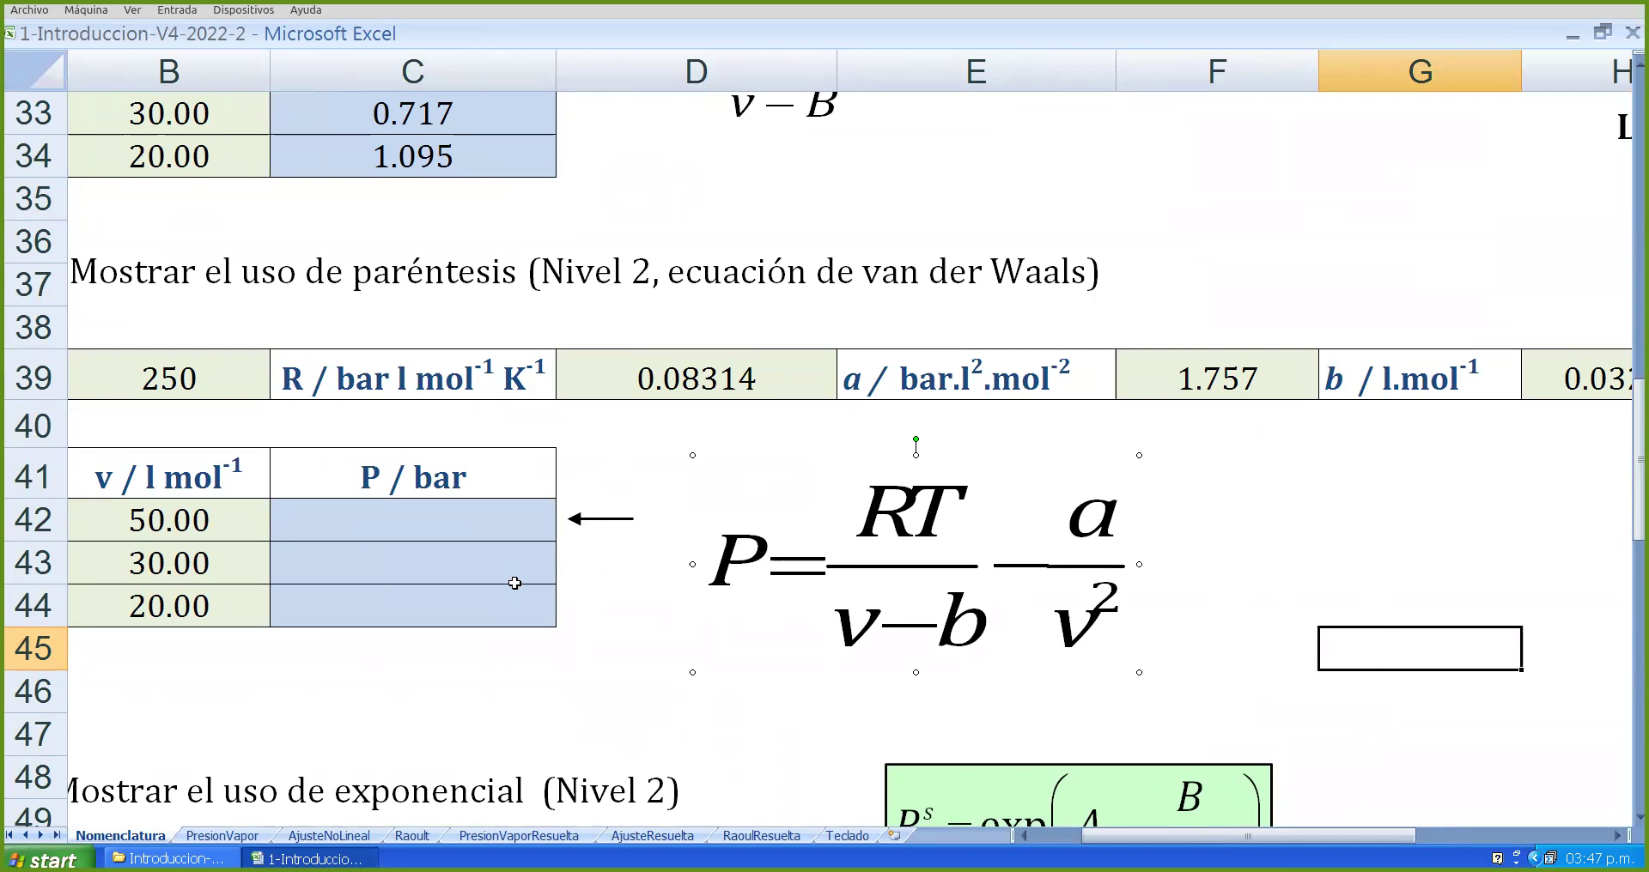
left_click_drag(1145, 833, 1087, 837)
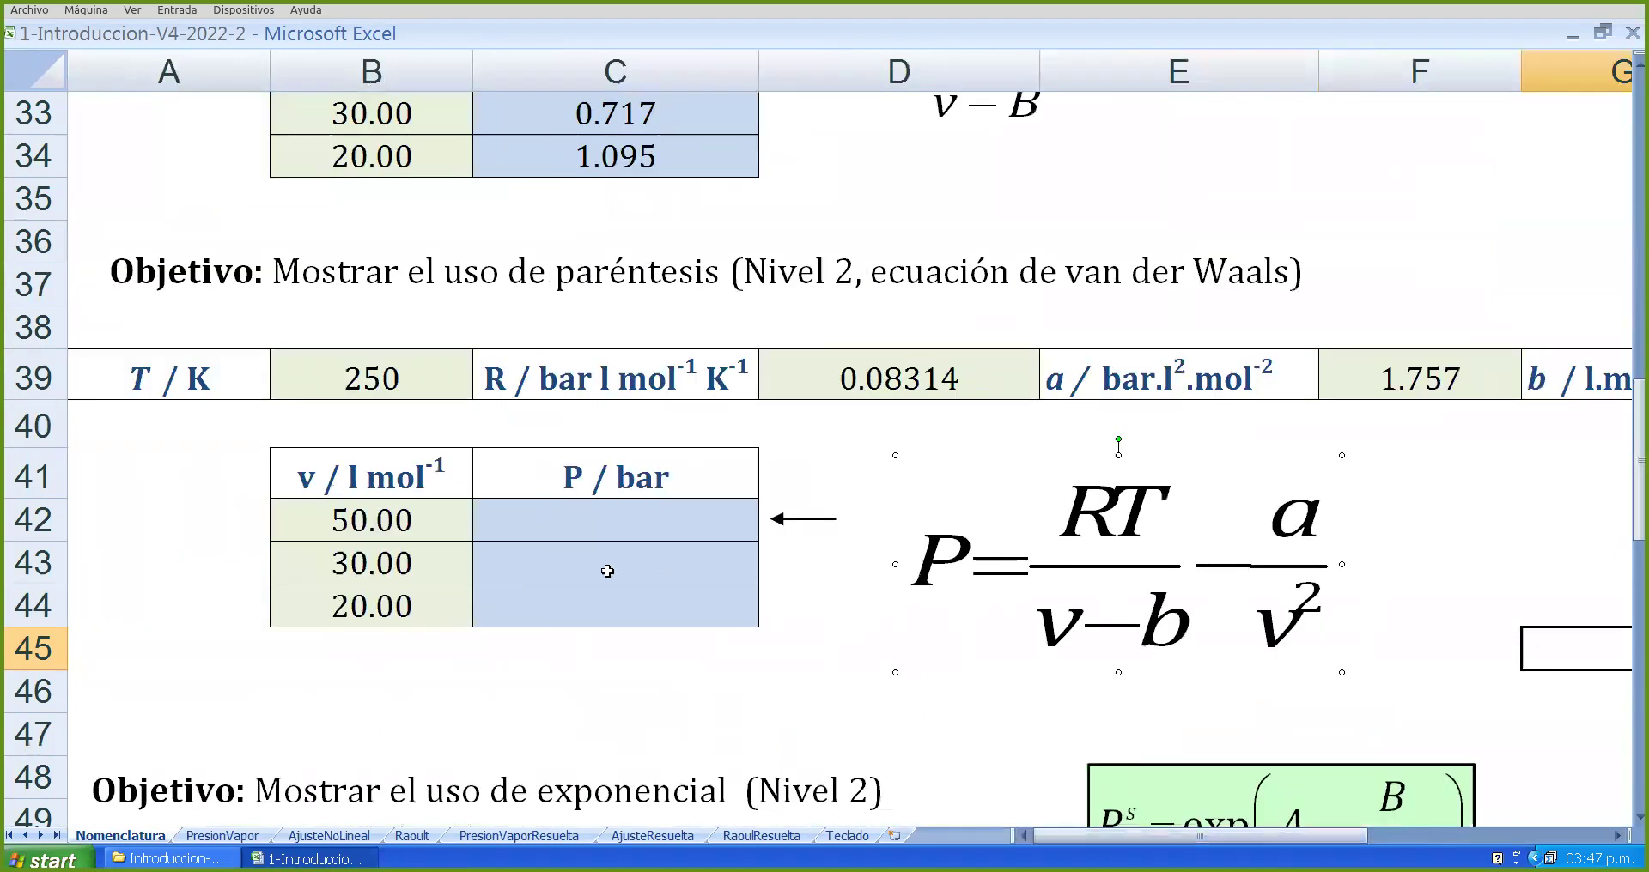
left_click(580, 529)
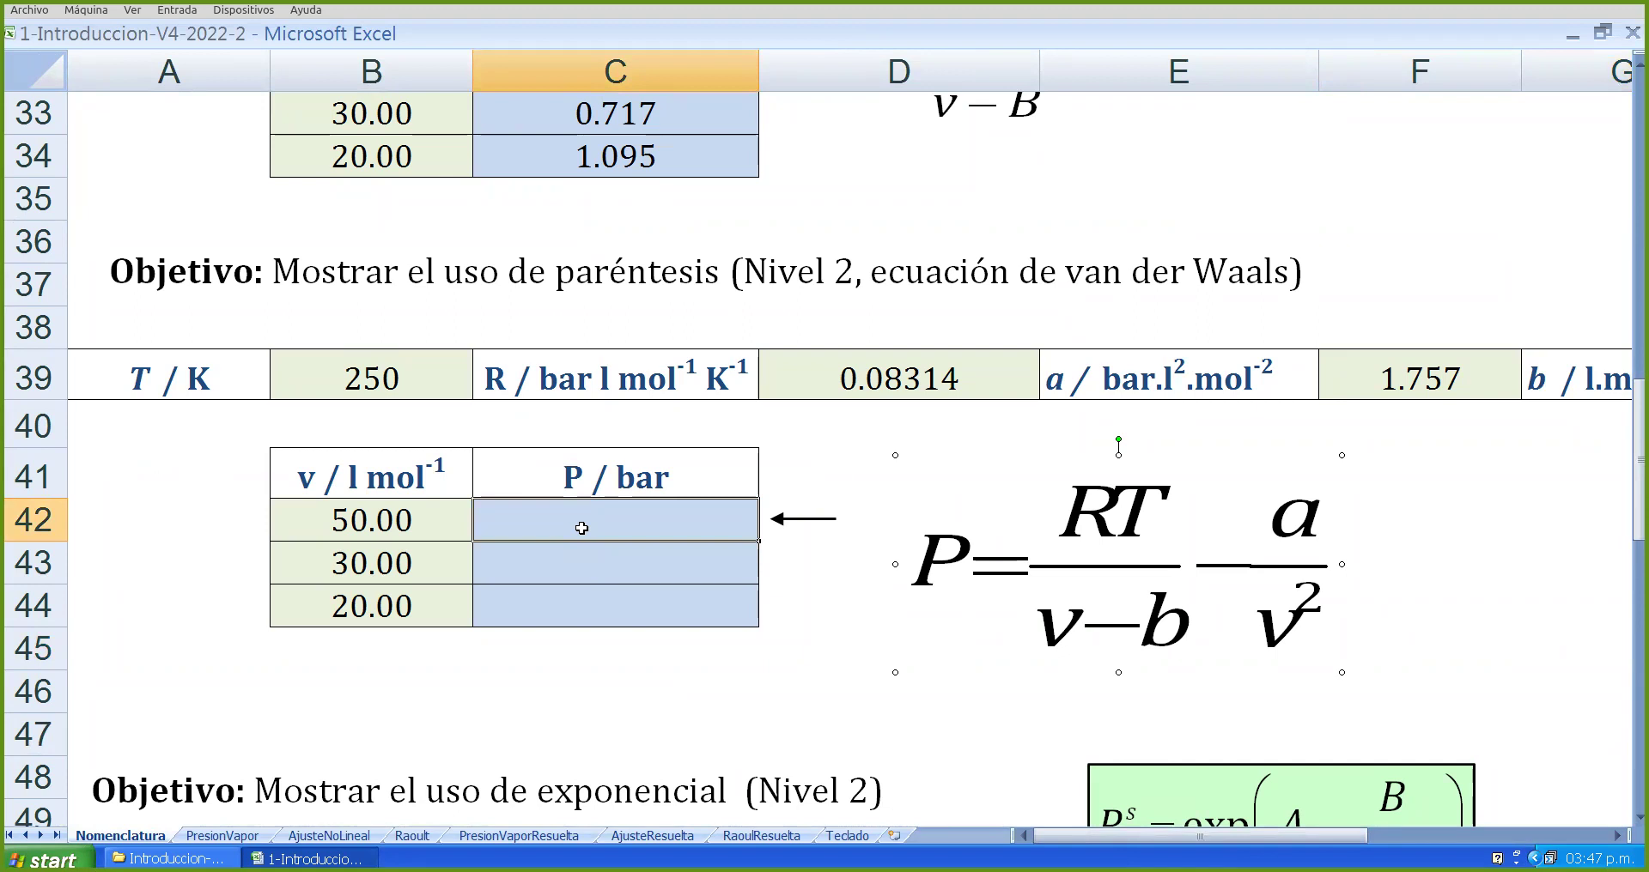
left_click_drag(915, 521, 1087, 504)
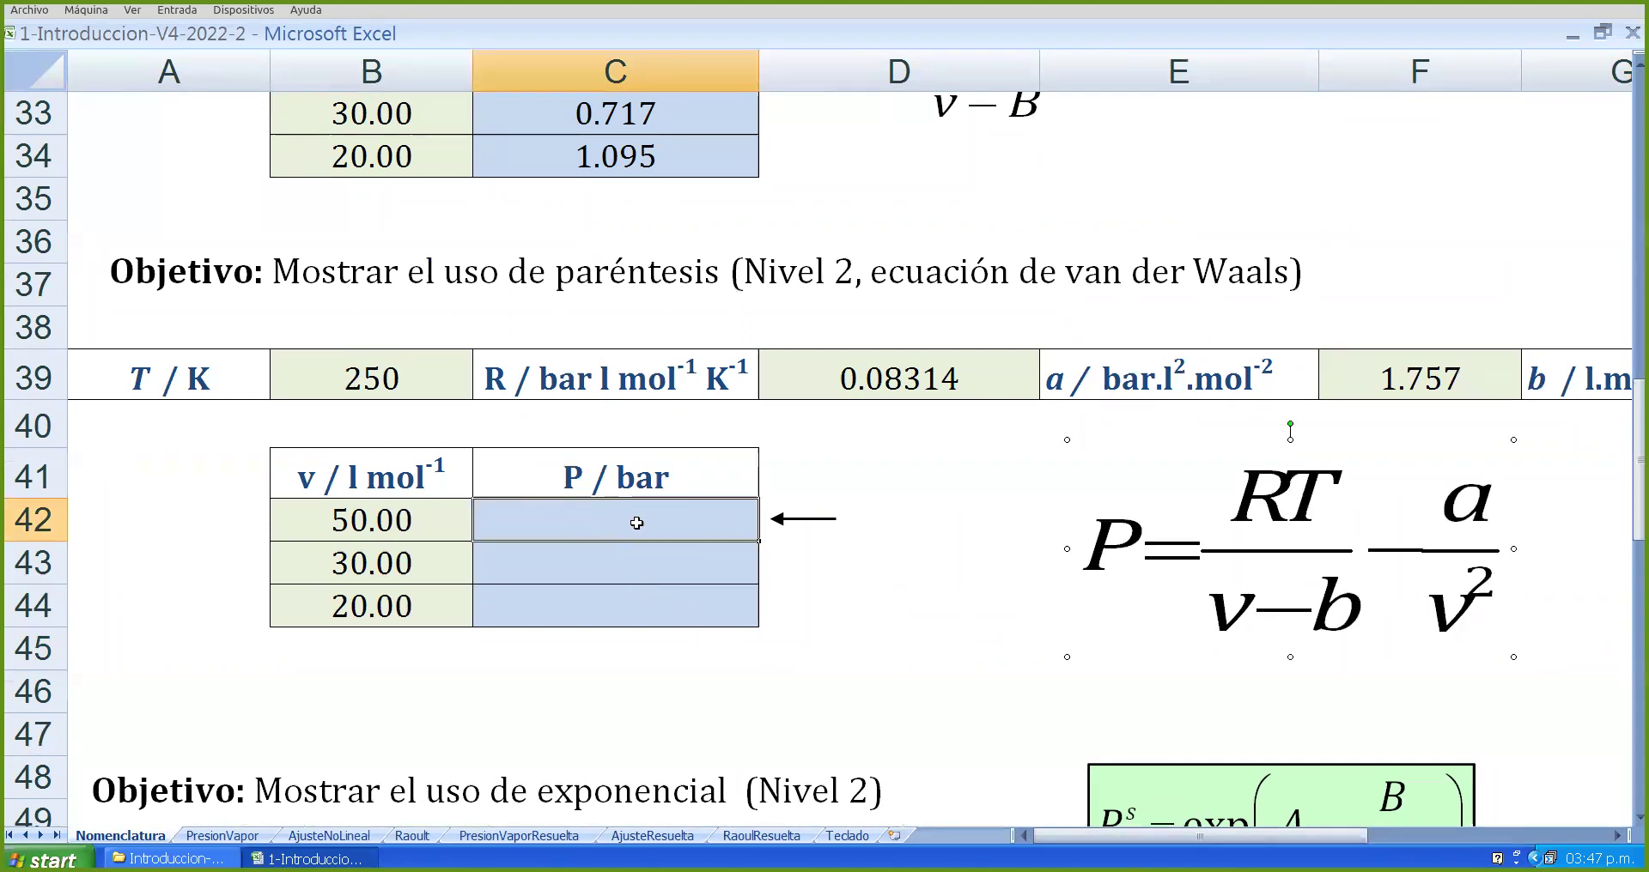
- Check the volume and b terms in C42's van der Waals formula and enter =$D$39*$B$39/(B42-$H$39)-$F$39/B42^2
left_click(384, 170)
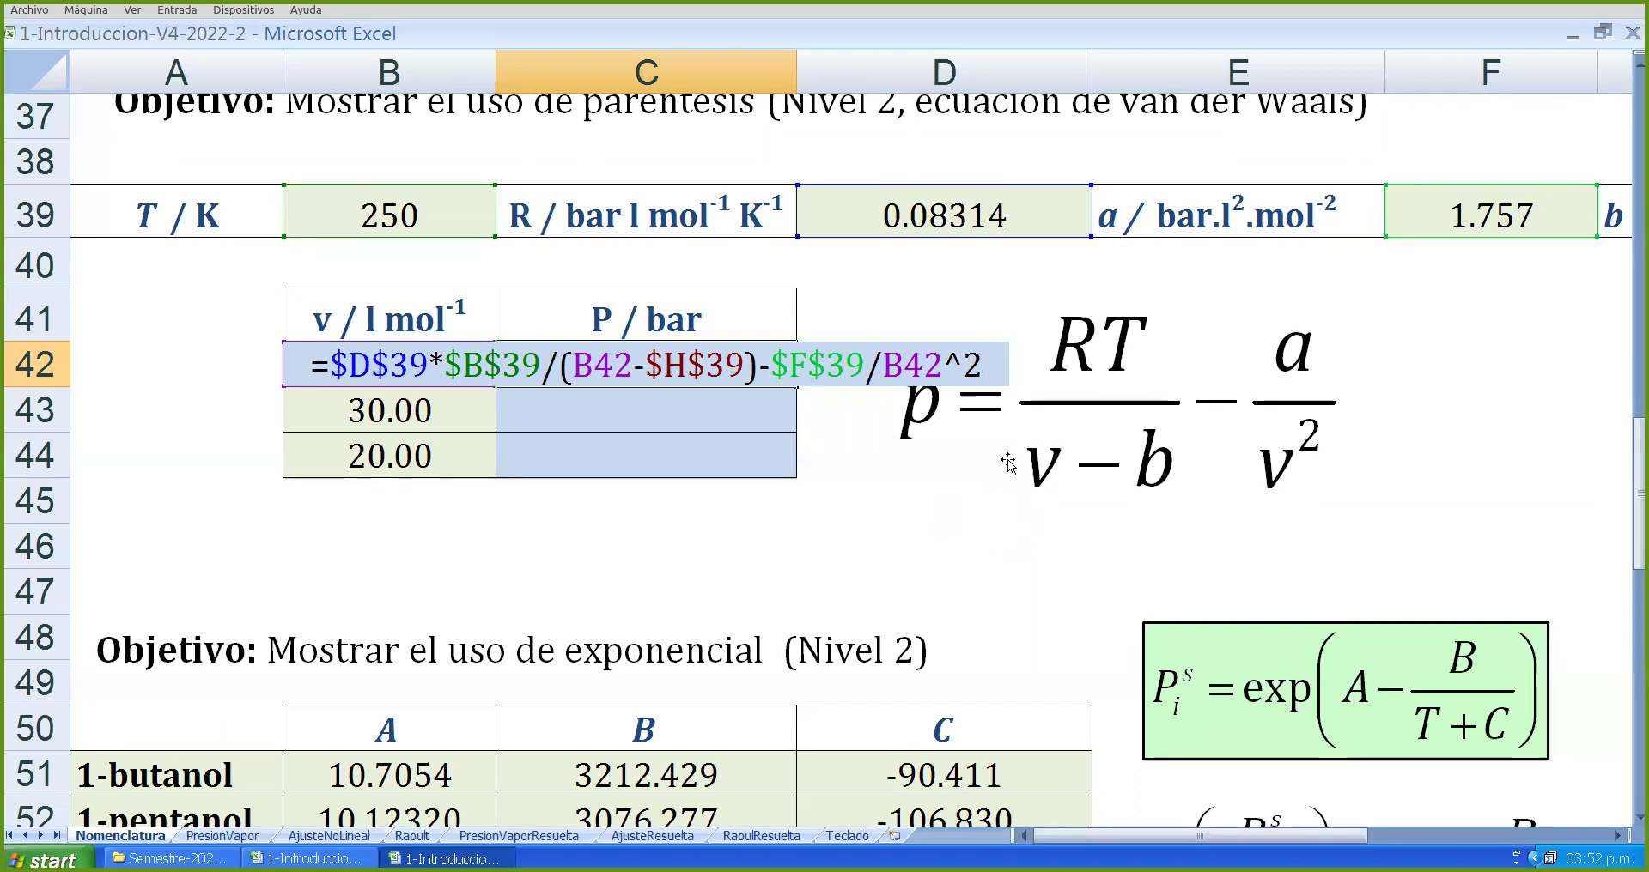
left_click_drag(339, 365, 632, 364)
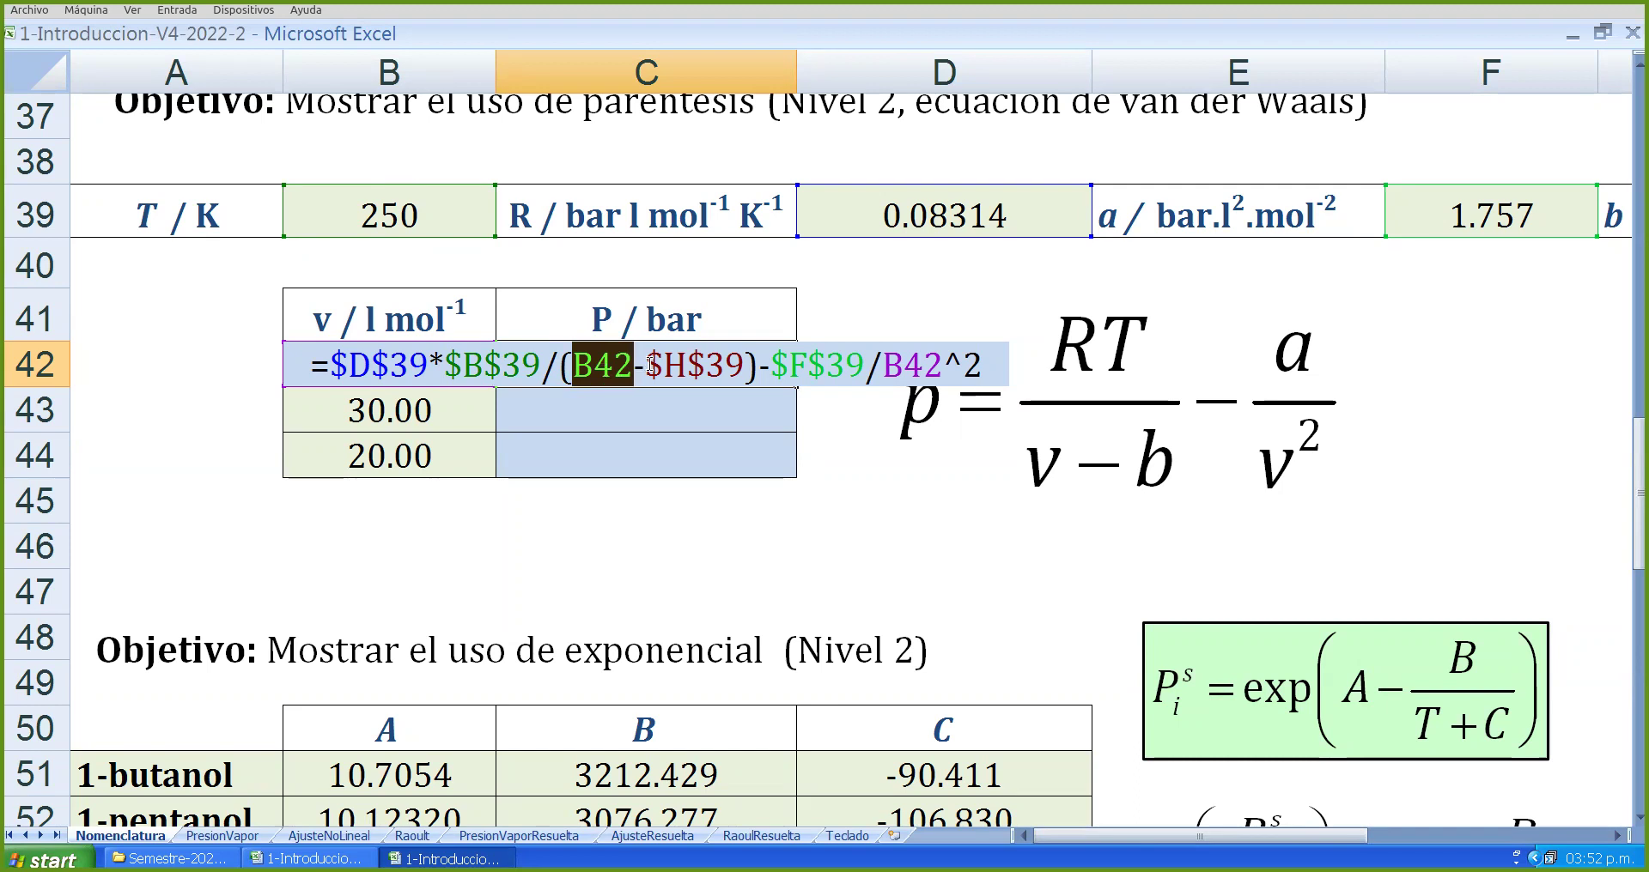
left_click_drag(647, 365, 742, 364)
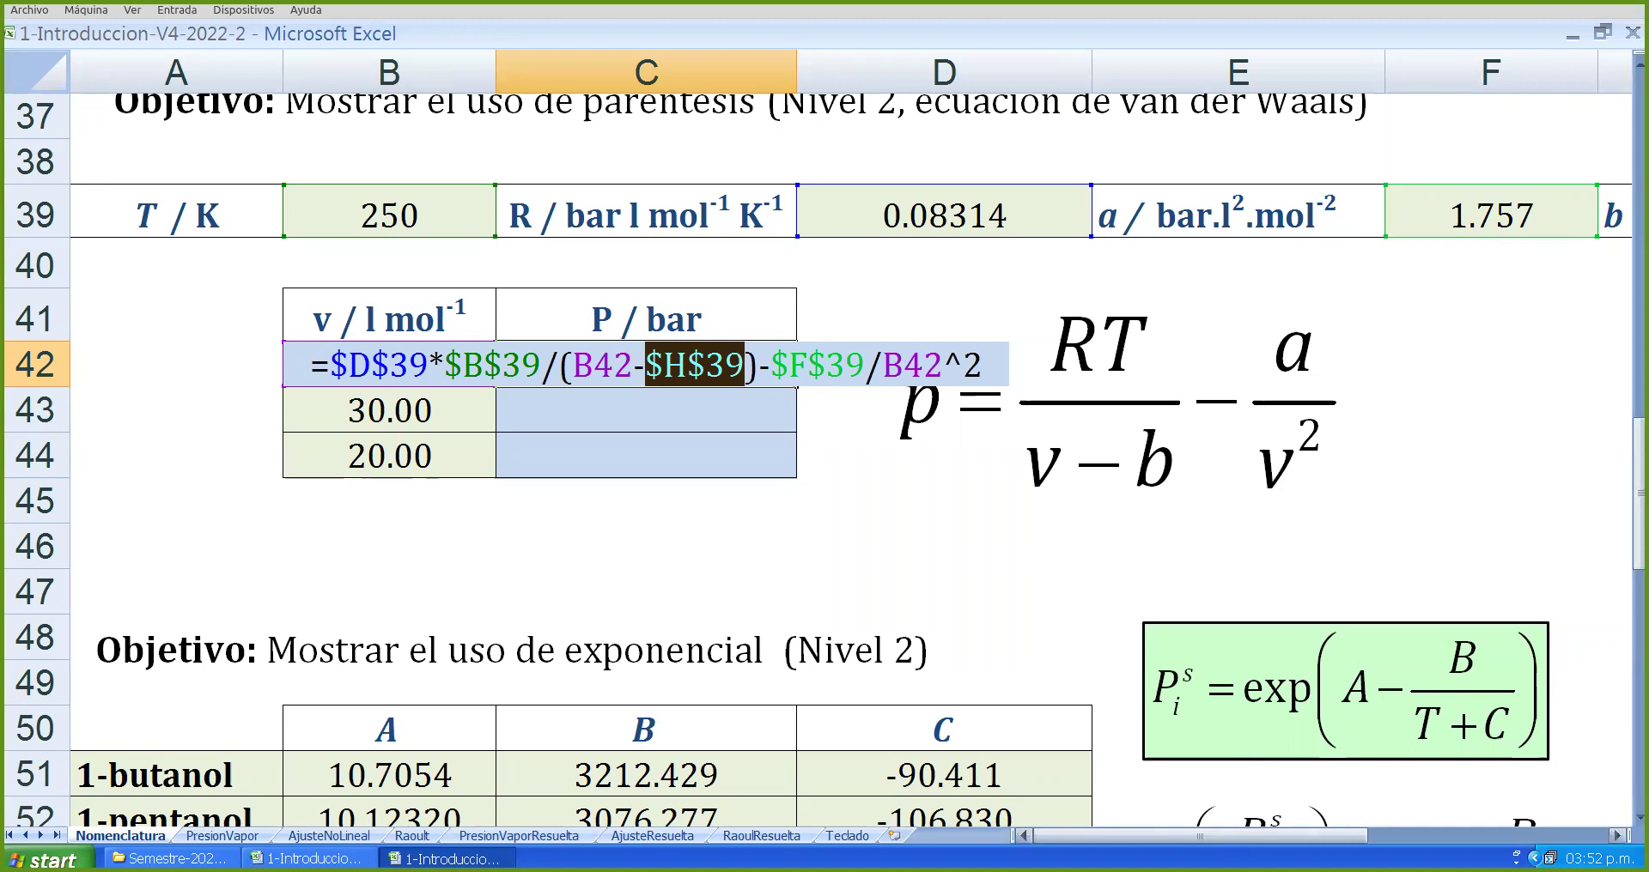
mouse_move(1227, 832)
left_mouse_down()
mouse_move(1324, 832)
mouse_move(1241, 829)
left_mouse_up()
left_click(974, 364)
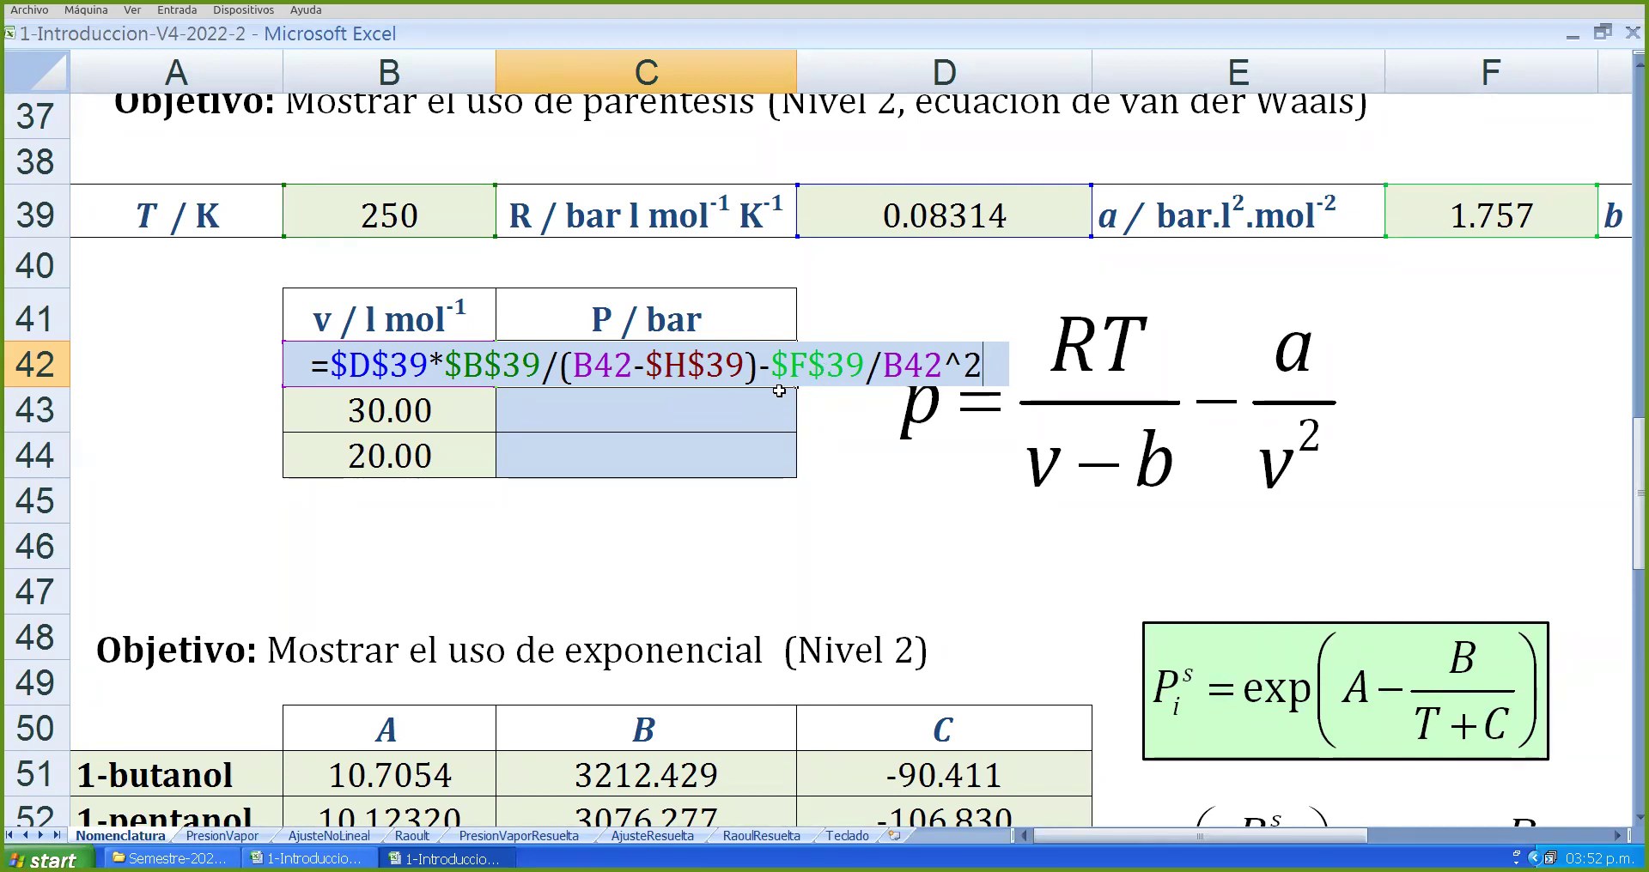
key("Return")
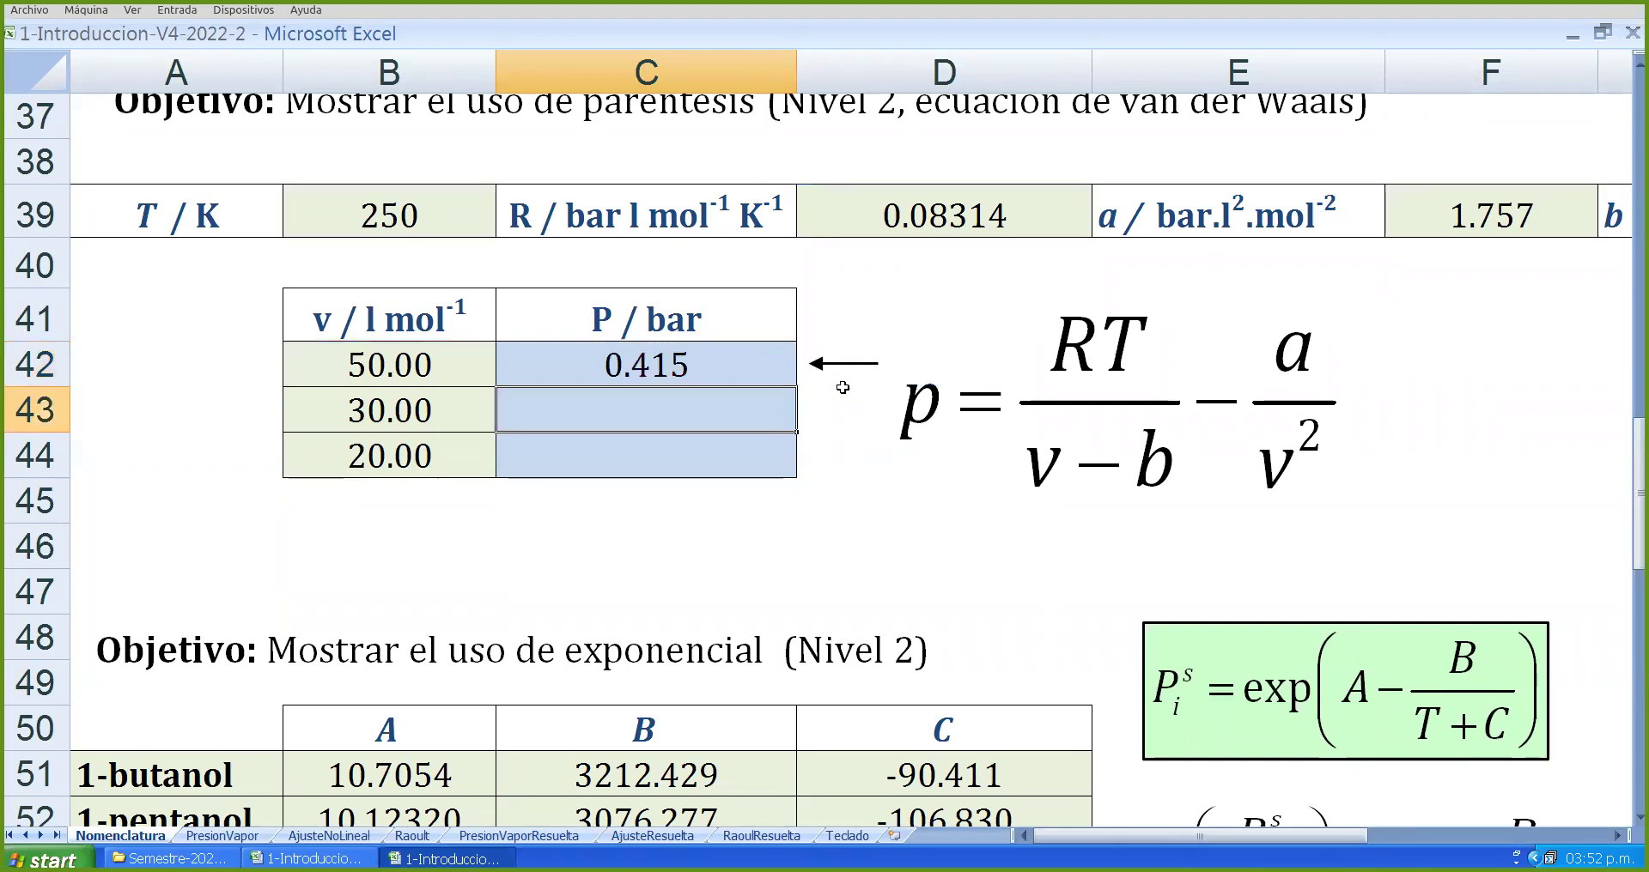
- Fill the van der Waals pressure formula from C42 down through C44, and select C42
left_click(744, 377)
left_click_drag(796, 388, 788, 462)
left_click(706, 407)
left_click(693, 365)
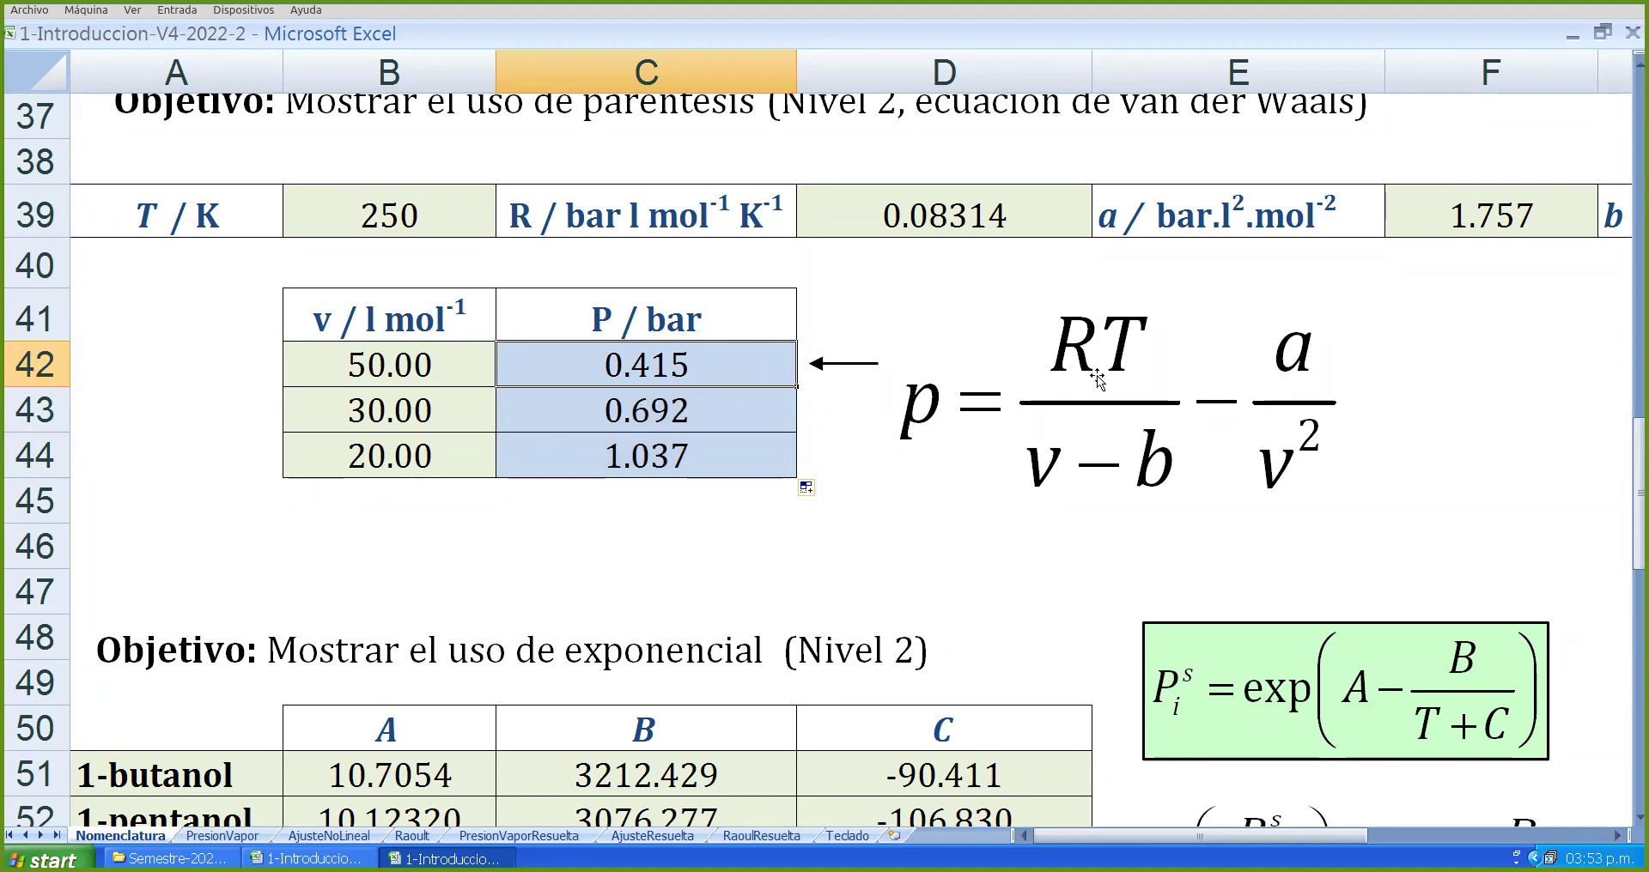
- Move the van der Waals equation slightly up to line up with the arrow, and deselect it by selecting D46
left_click(1176, 424)
left_click_drag(1148, 398, 1145, 372)
left_click(980, 533)
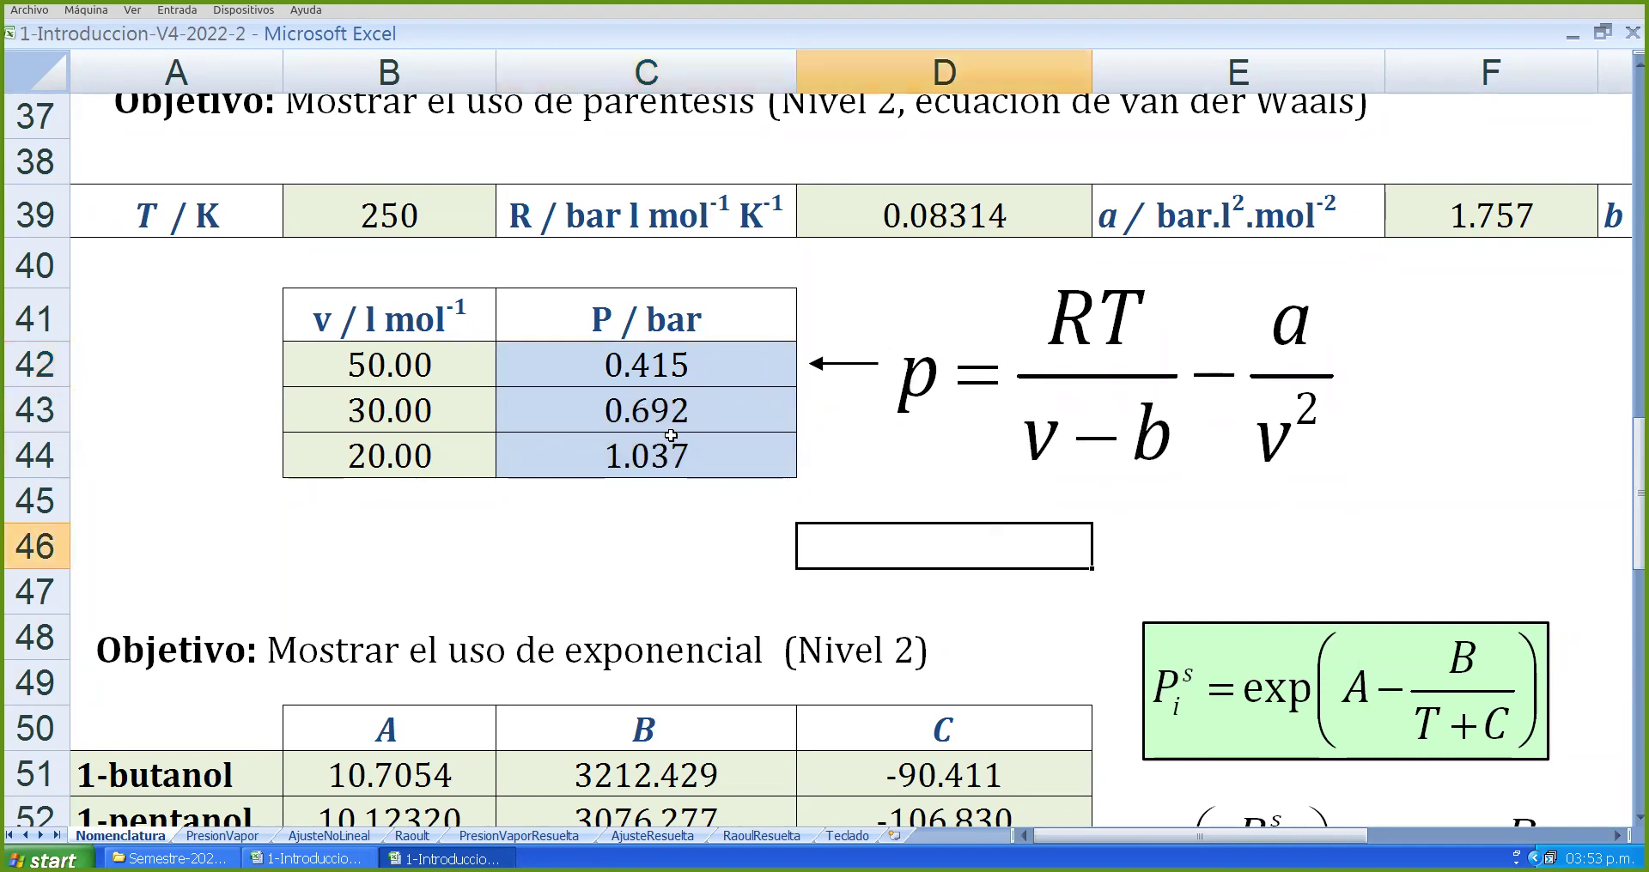
- Compare the pressures at 50.00 l/mol in C22, C32 and C42 given by the three equations of state
scroll(661, 435, "up", 2)
scroll(658, 432, "down", 1)
scroll(722, 451, "up", 2)
scroll(726, 456, "down", 2)
scroll(635, 481, "up", 5)
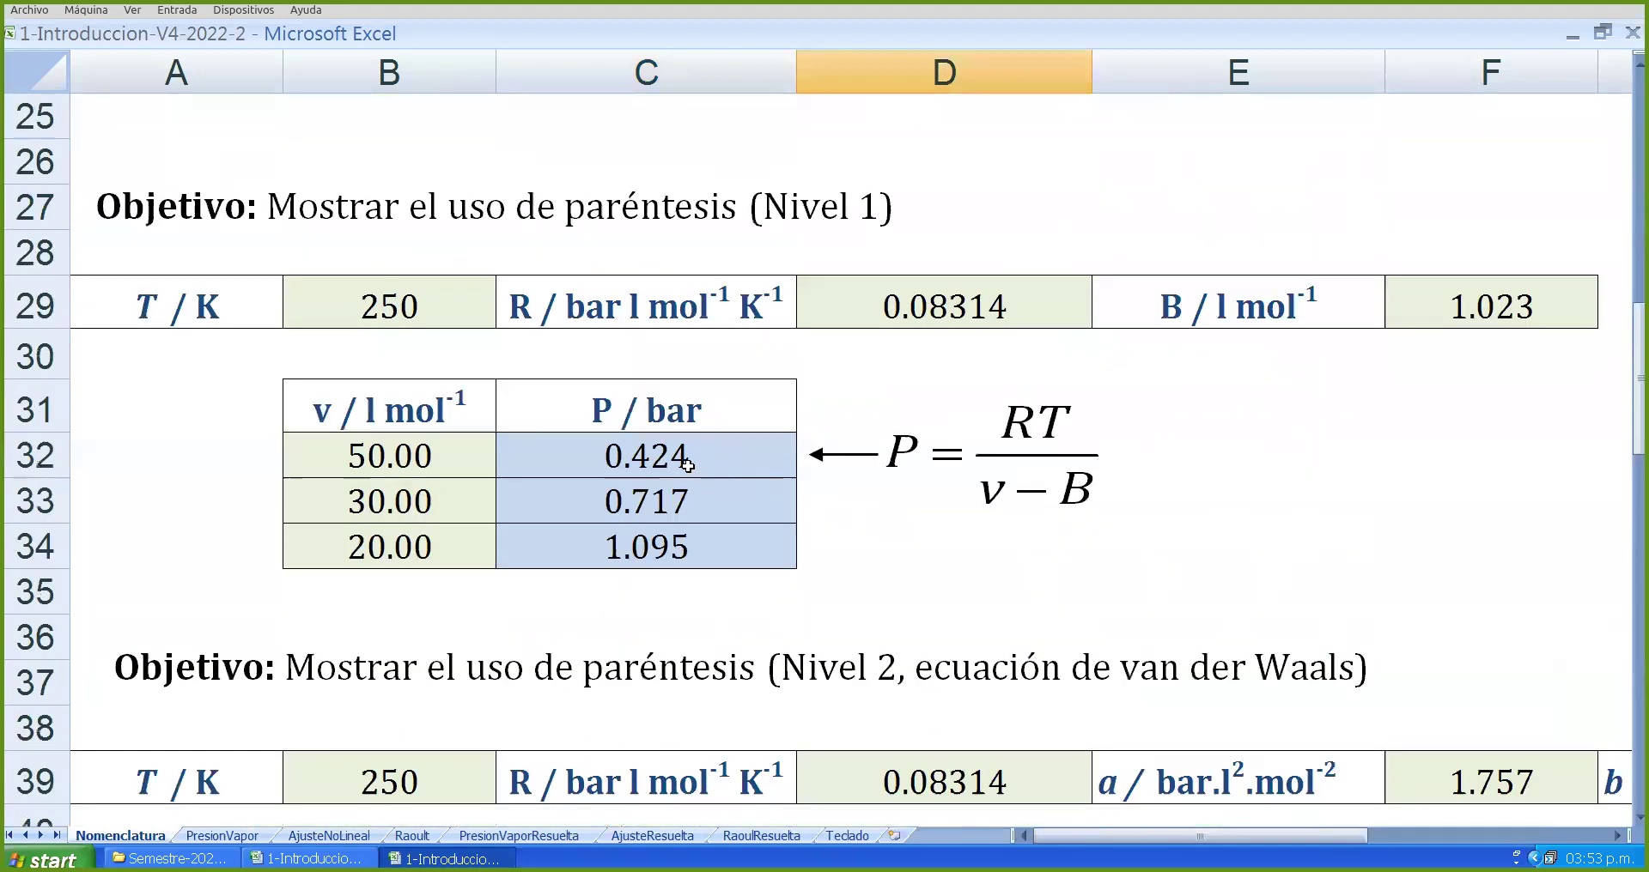
scroll(658, 420, "up", 2)
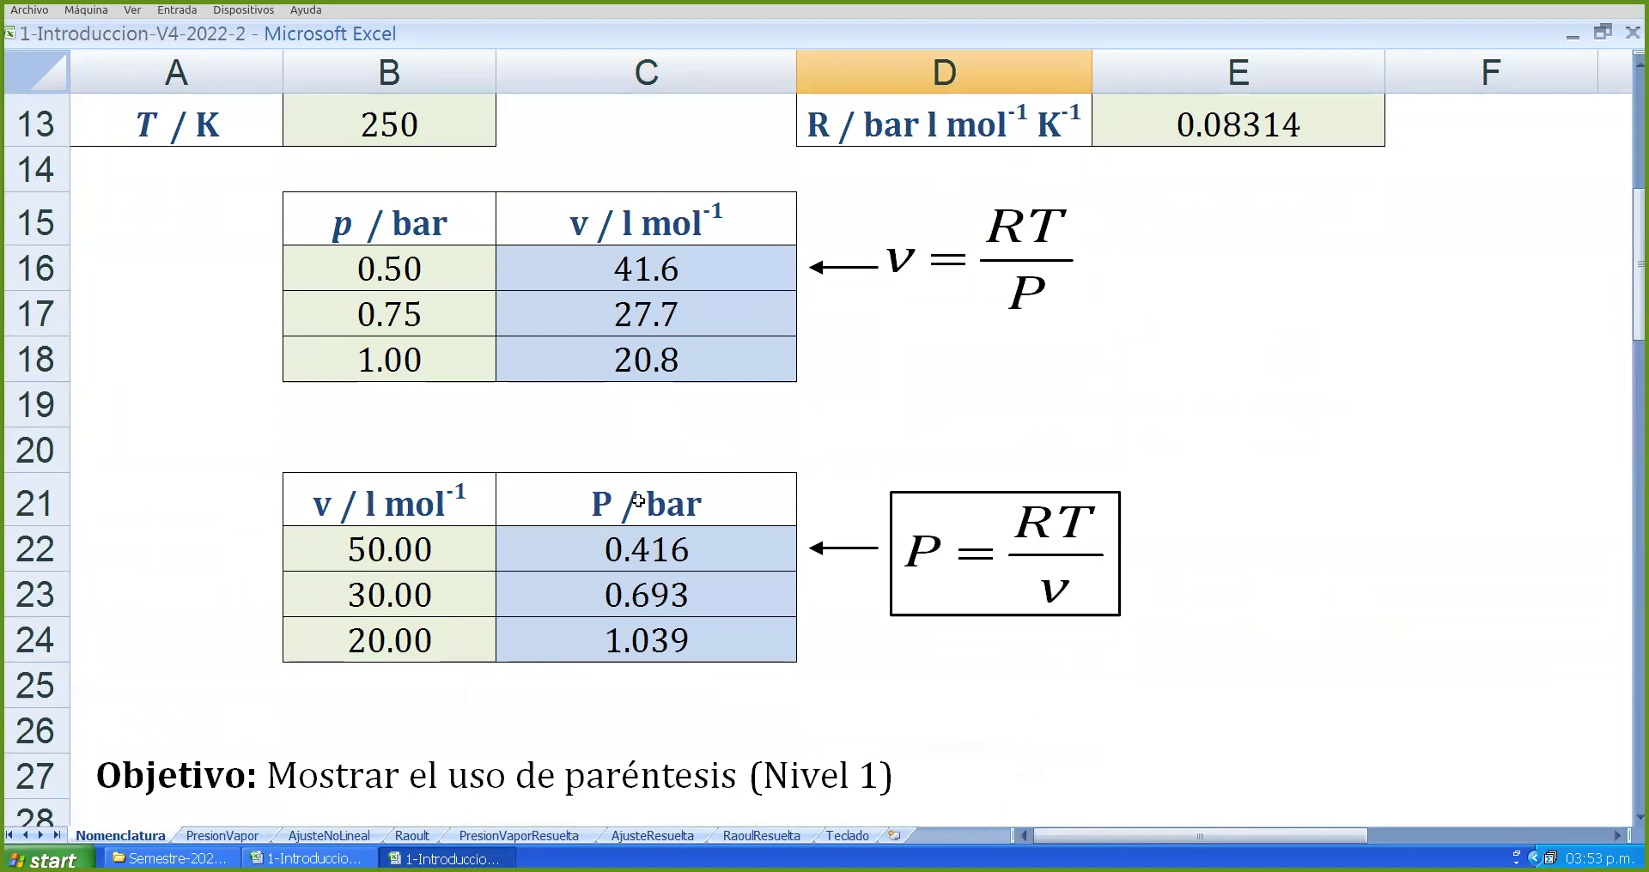
left_click(604, 539)
scroll(603, 538, "down", 1)
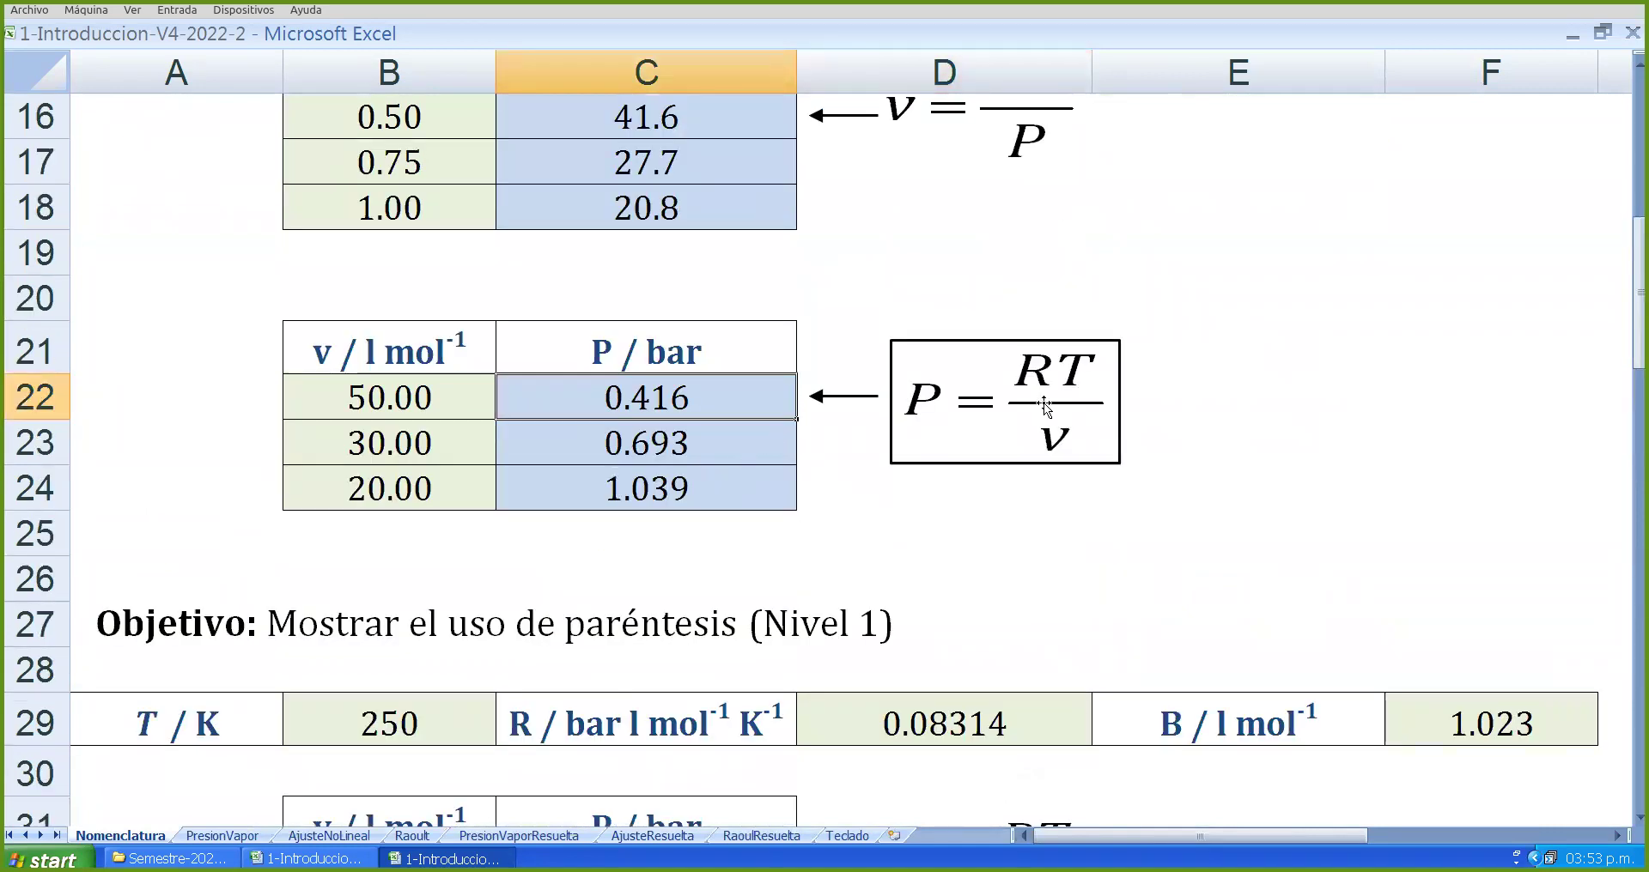
scroll(662, 426, "down", 2)
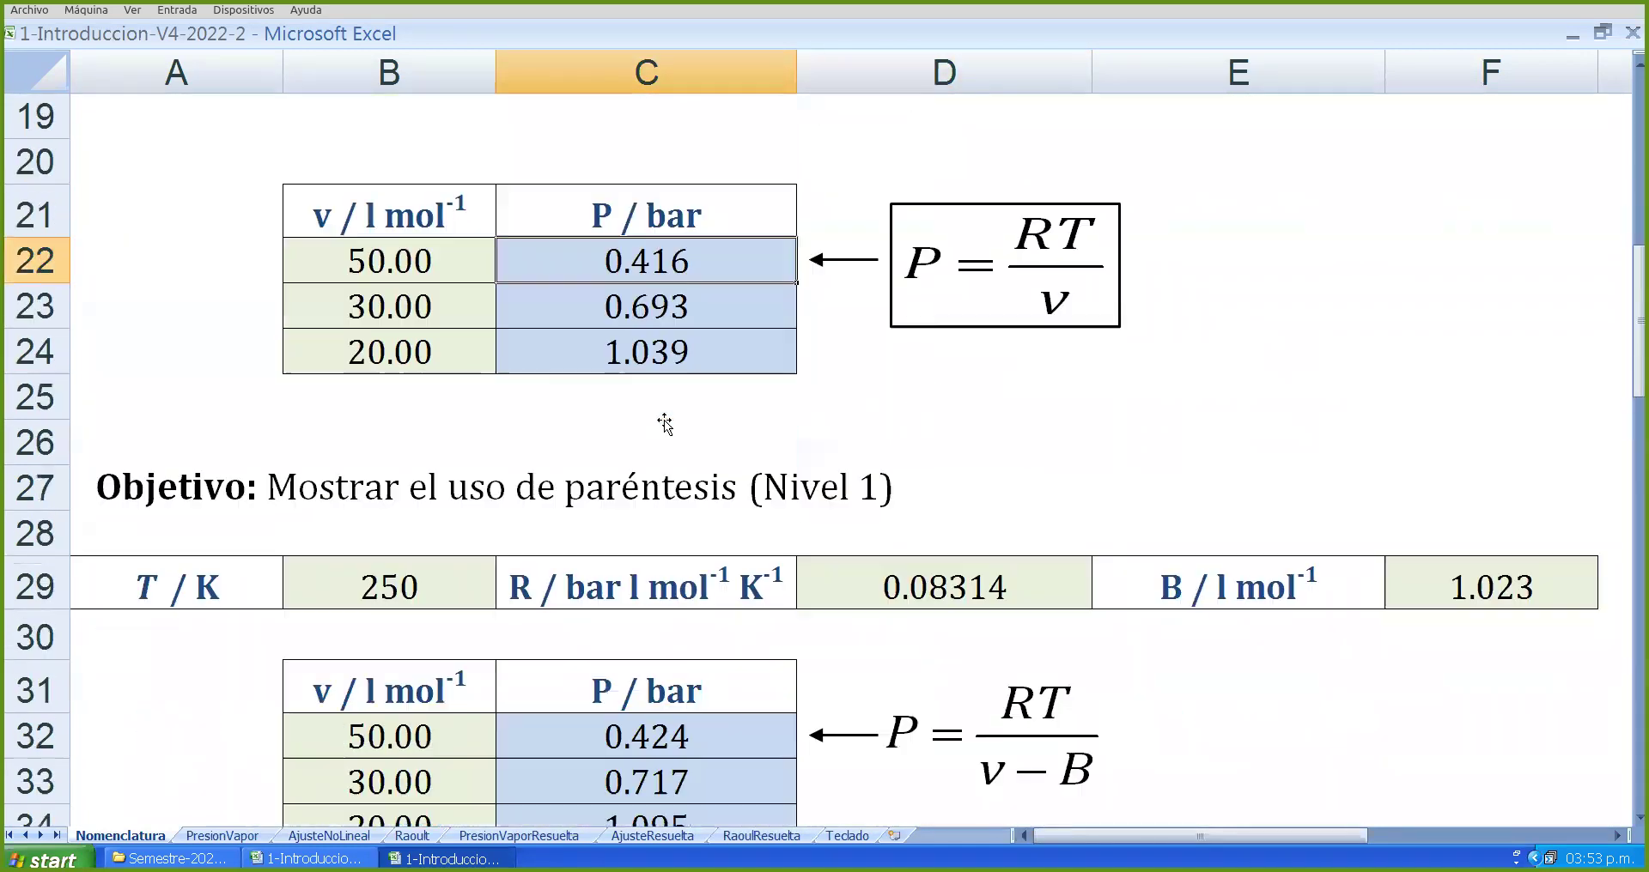
left_click(590, 601)
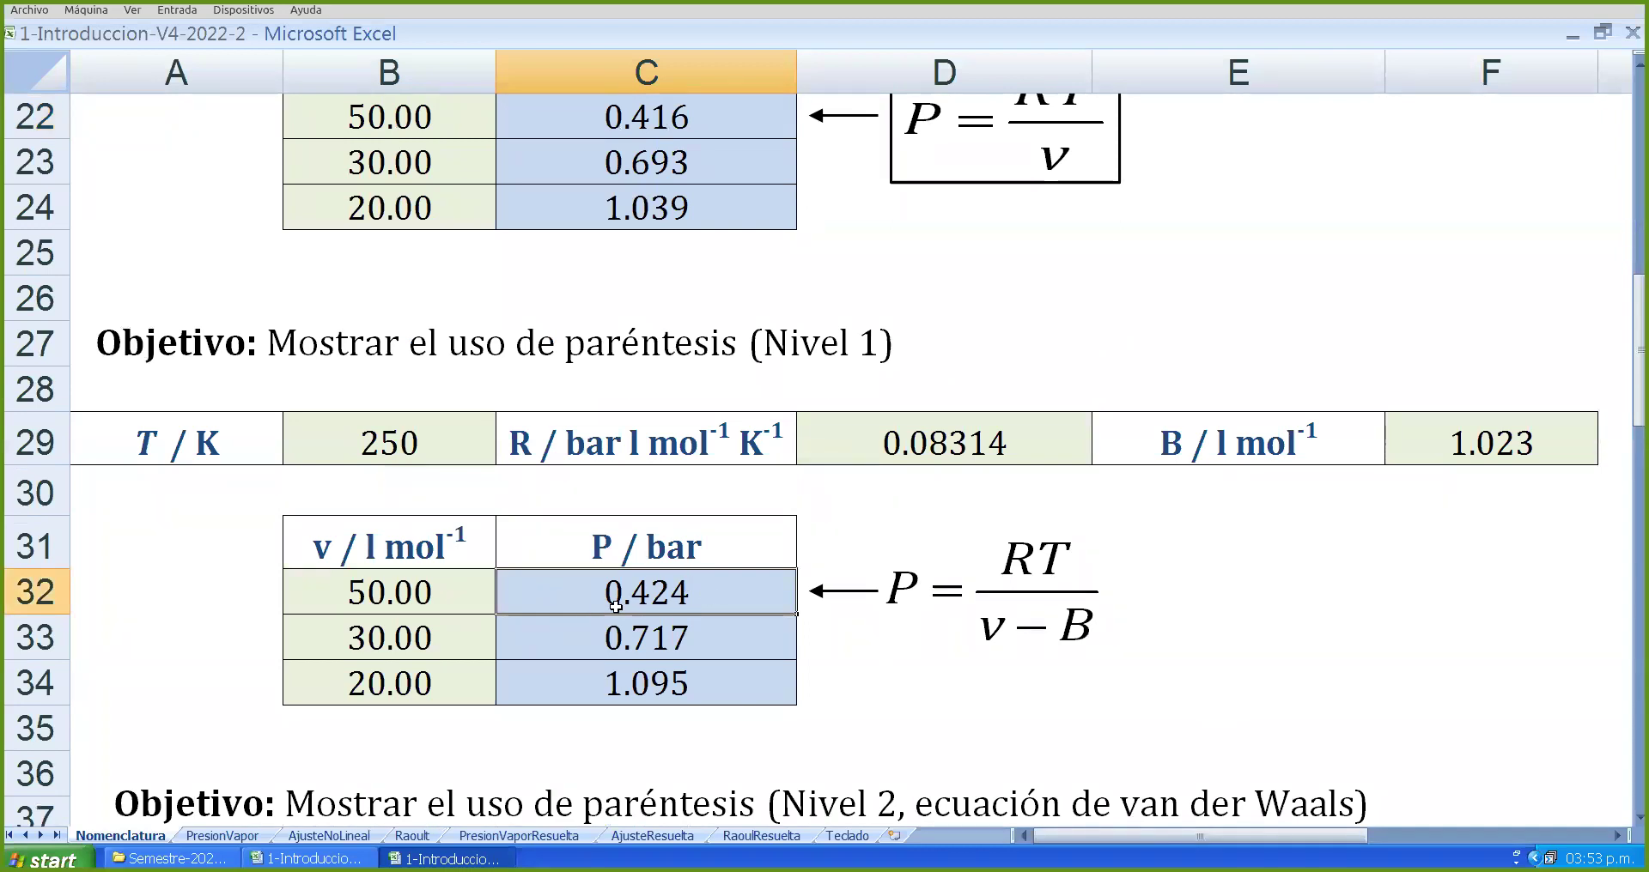
scroll(699, 582, "down", 4)
left_click(609, 513)
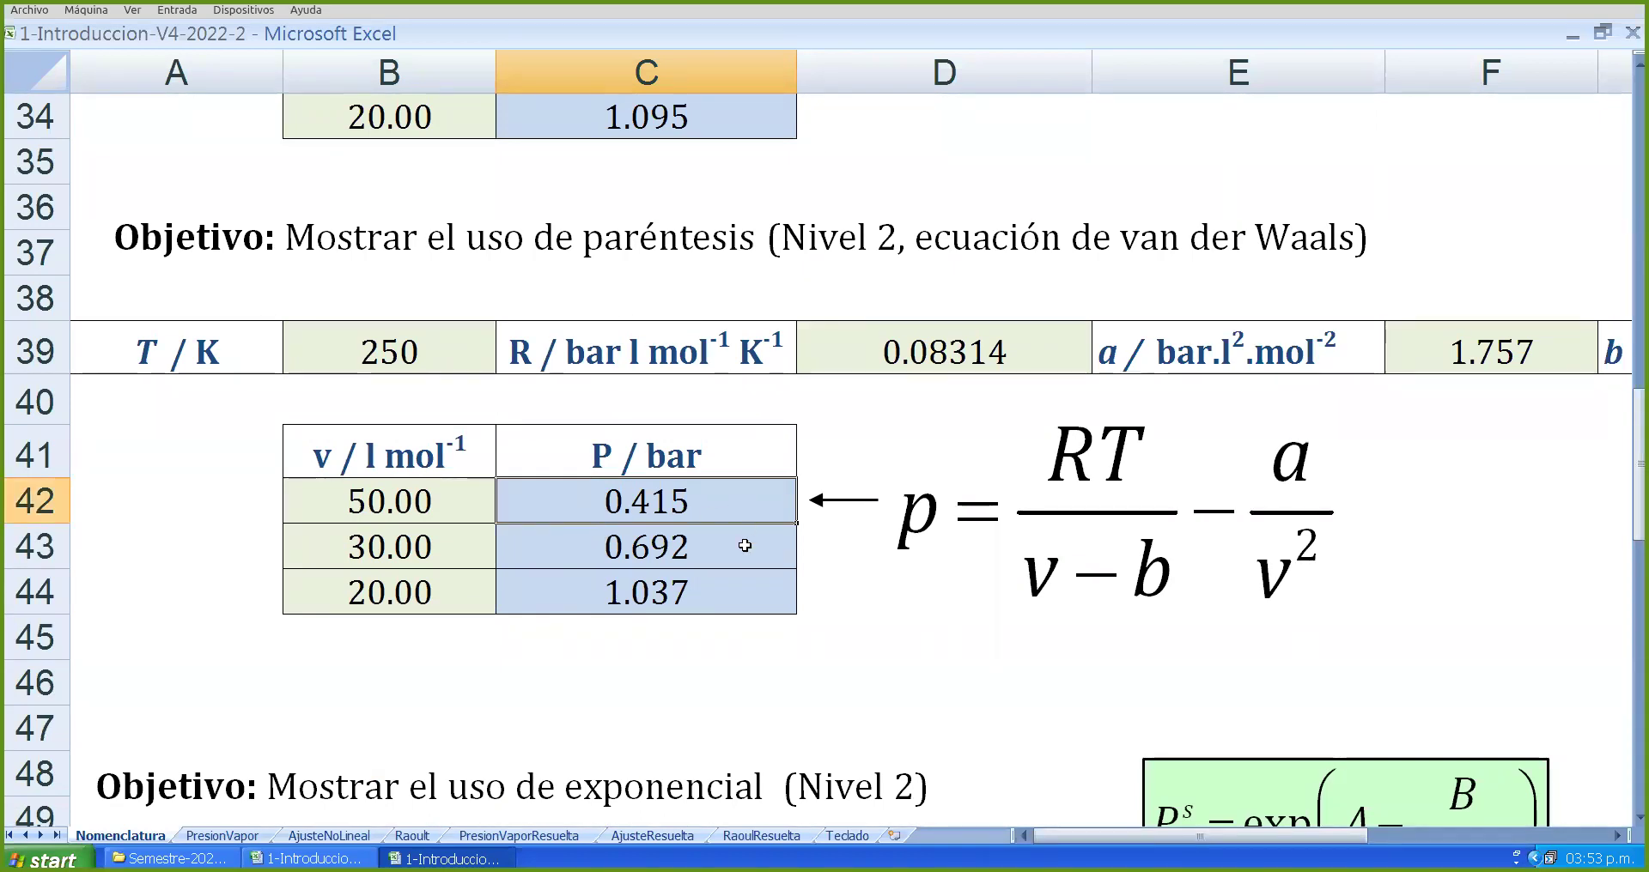
- Review the ideal gas, v − B and van der Waals pressure tables again, including the temperature in B29 and their equations
scroll(744, 546, "up", 4)
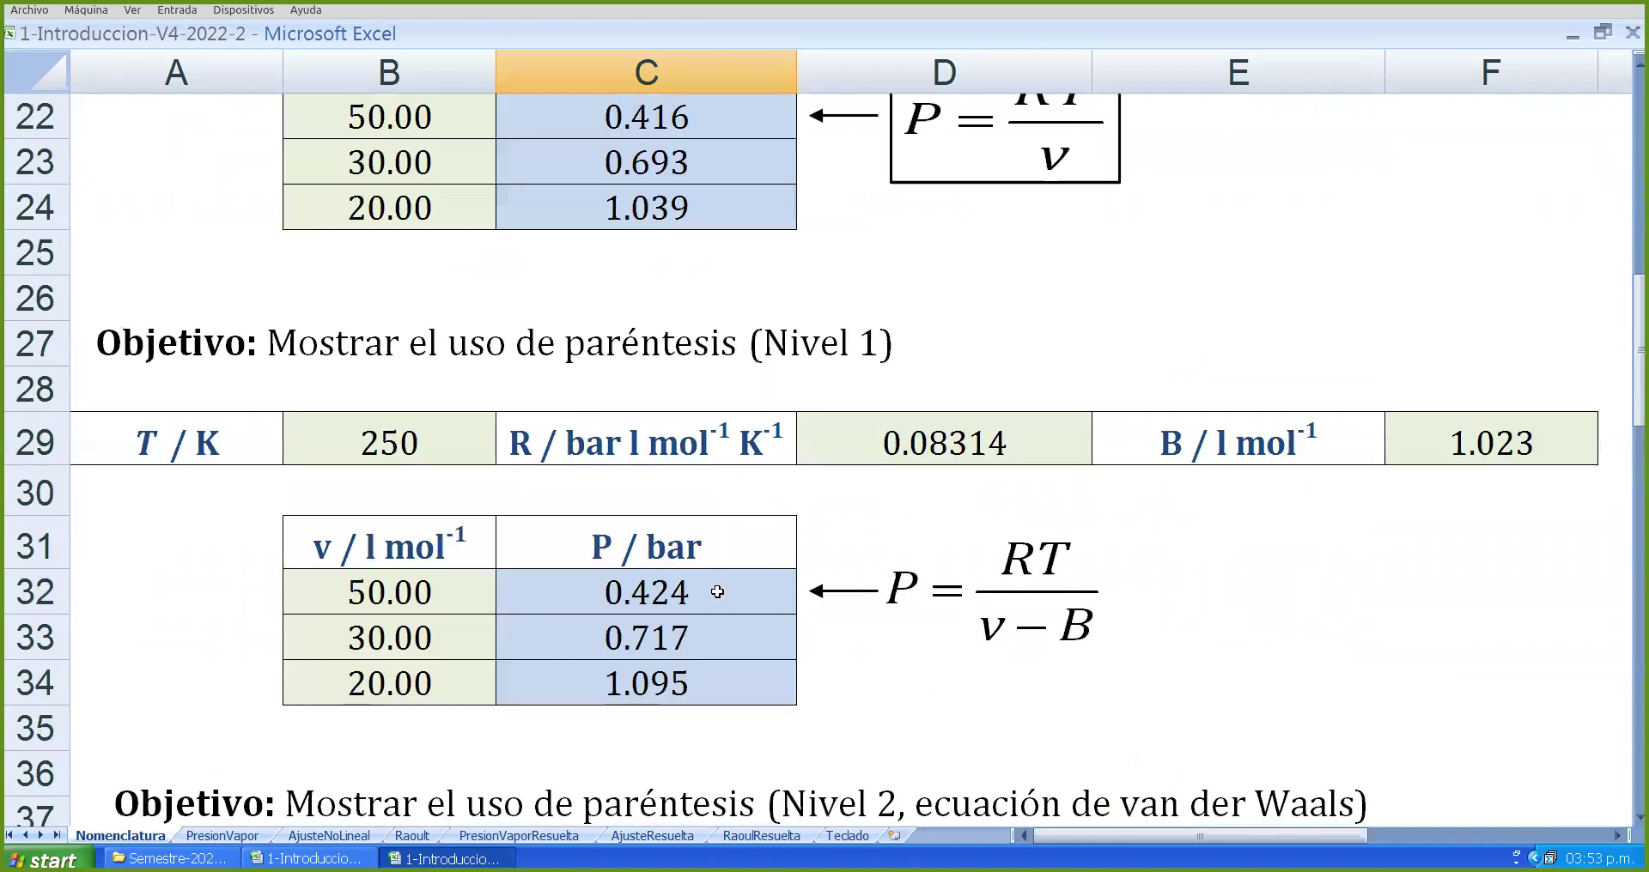
scroll(717, 591, "up", 3)
scroll(717, 592, "up", 1)
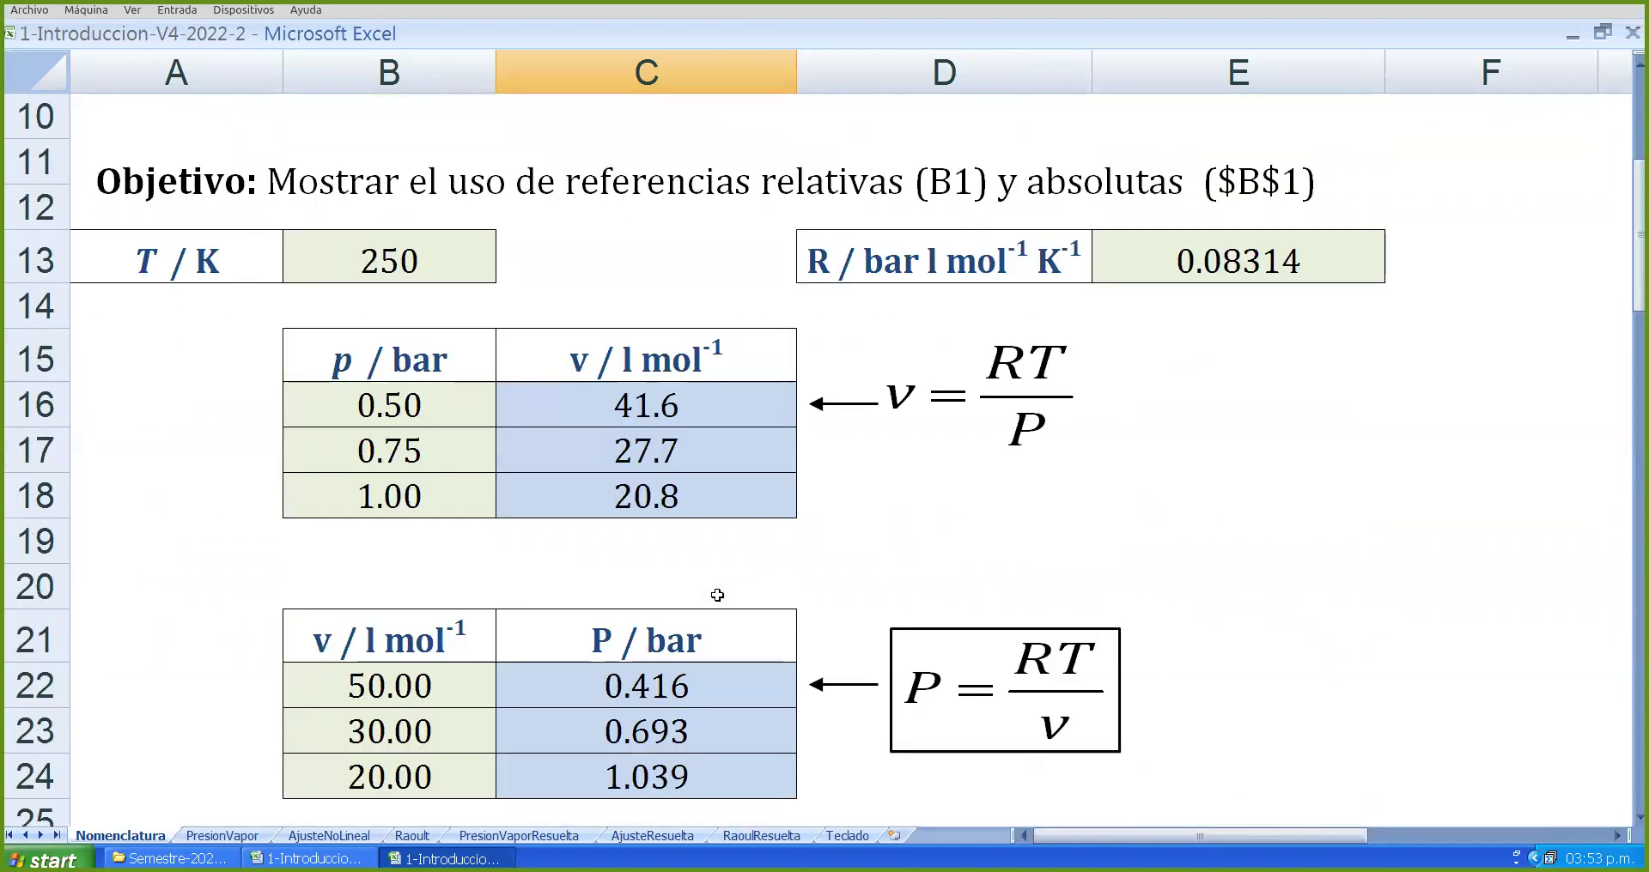
scroll(717, 595, "down", 1)
left_click(681, 551)
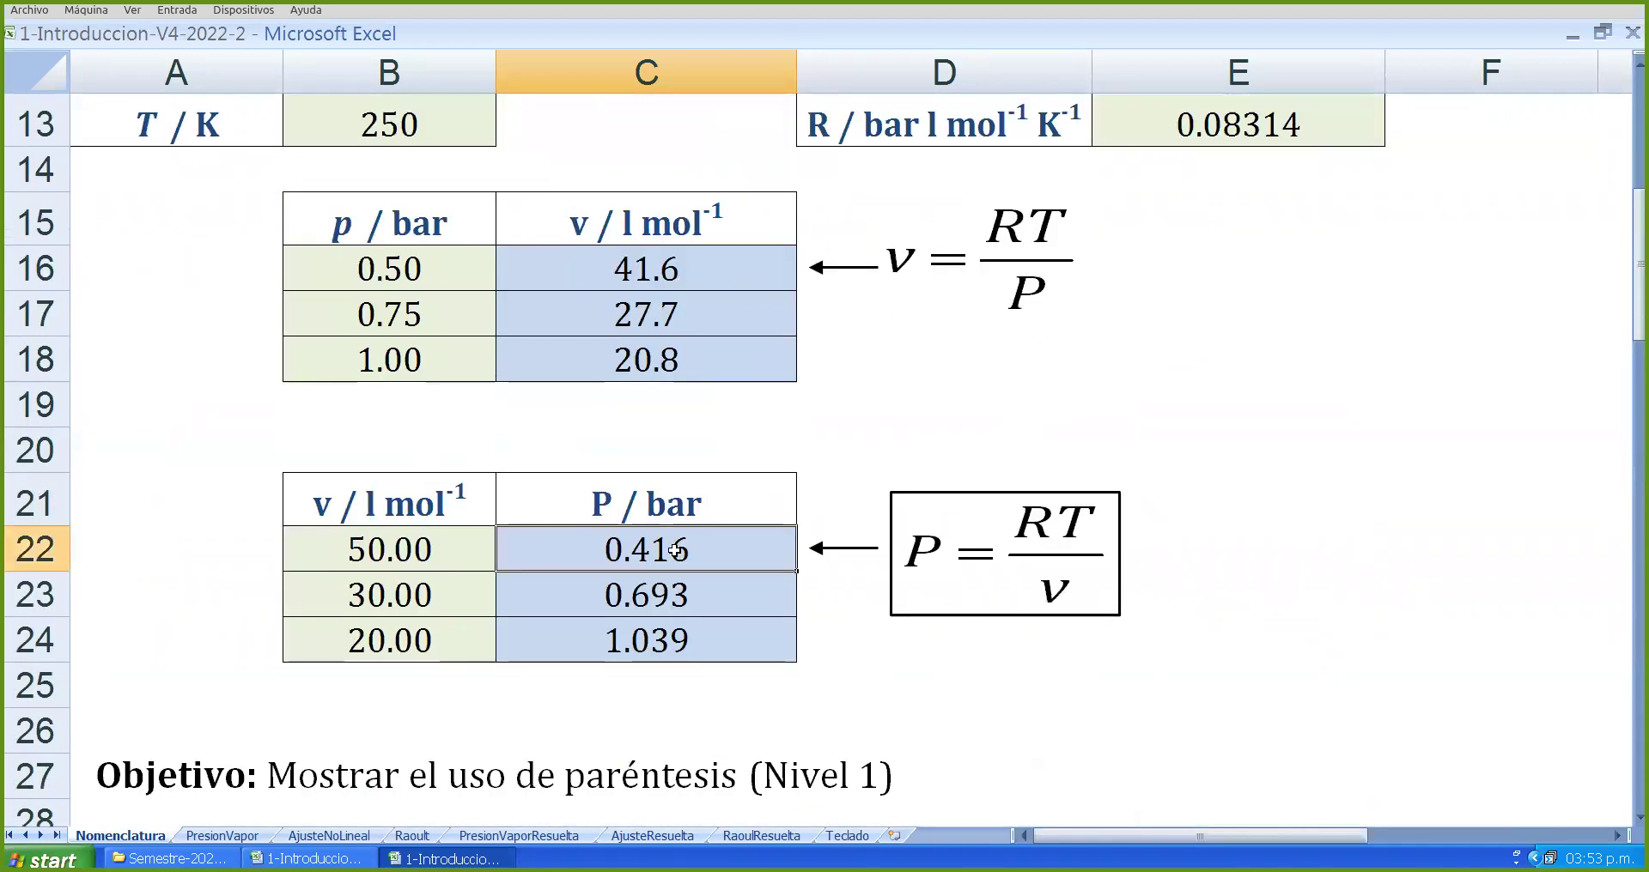
scroll(699, 549, "down", 3)
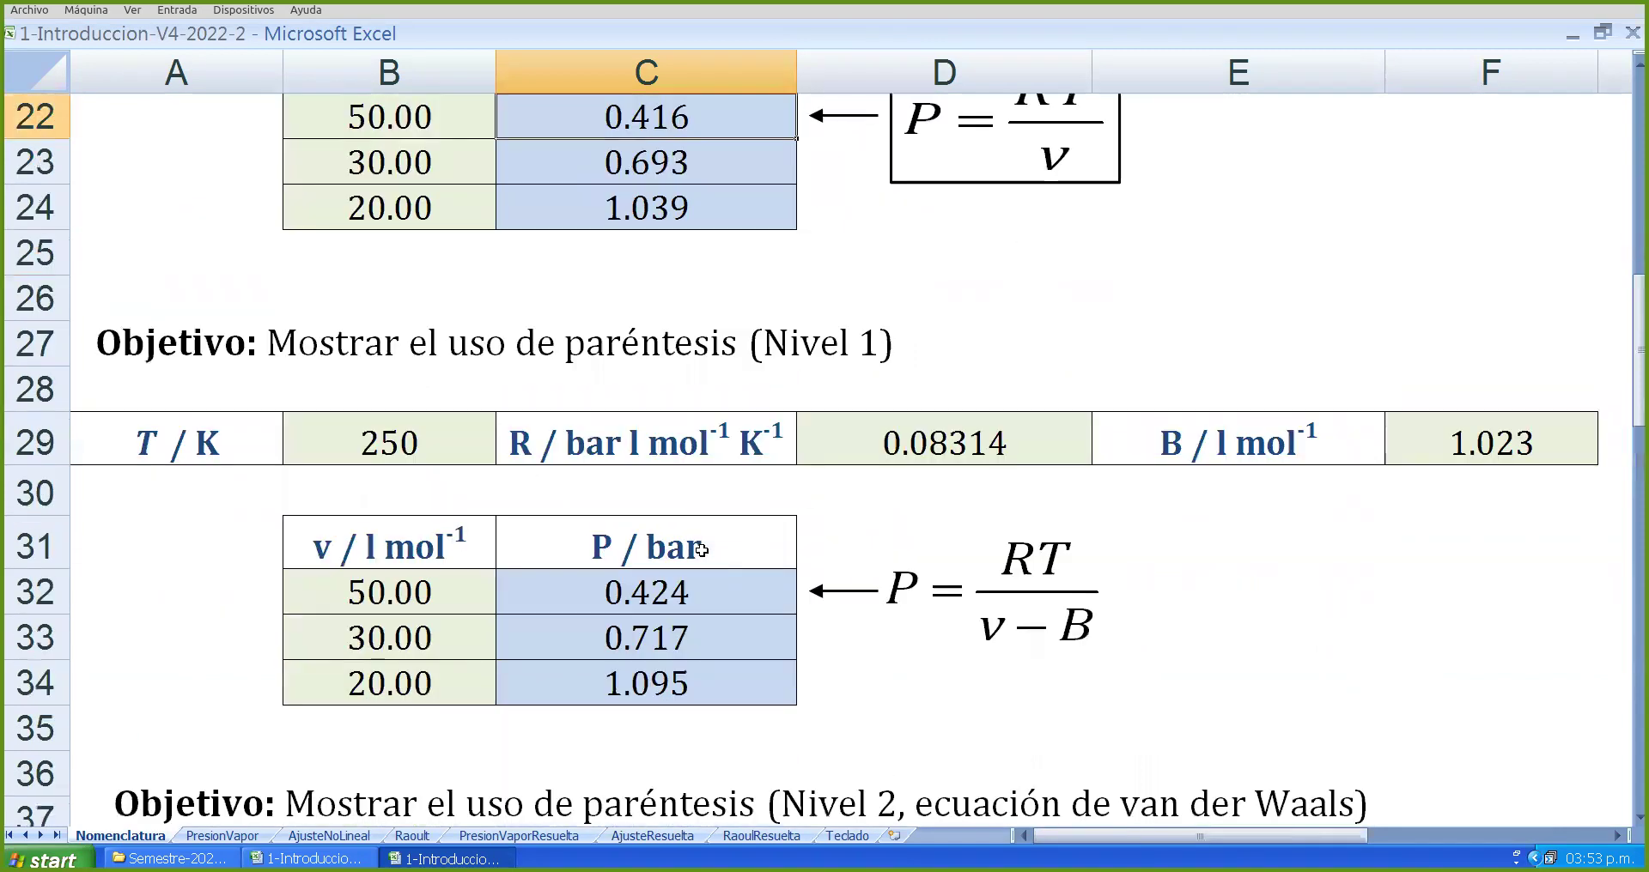
left_click(701, 600)
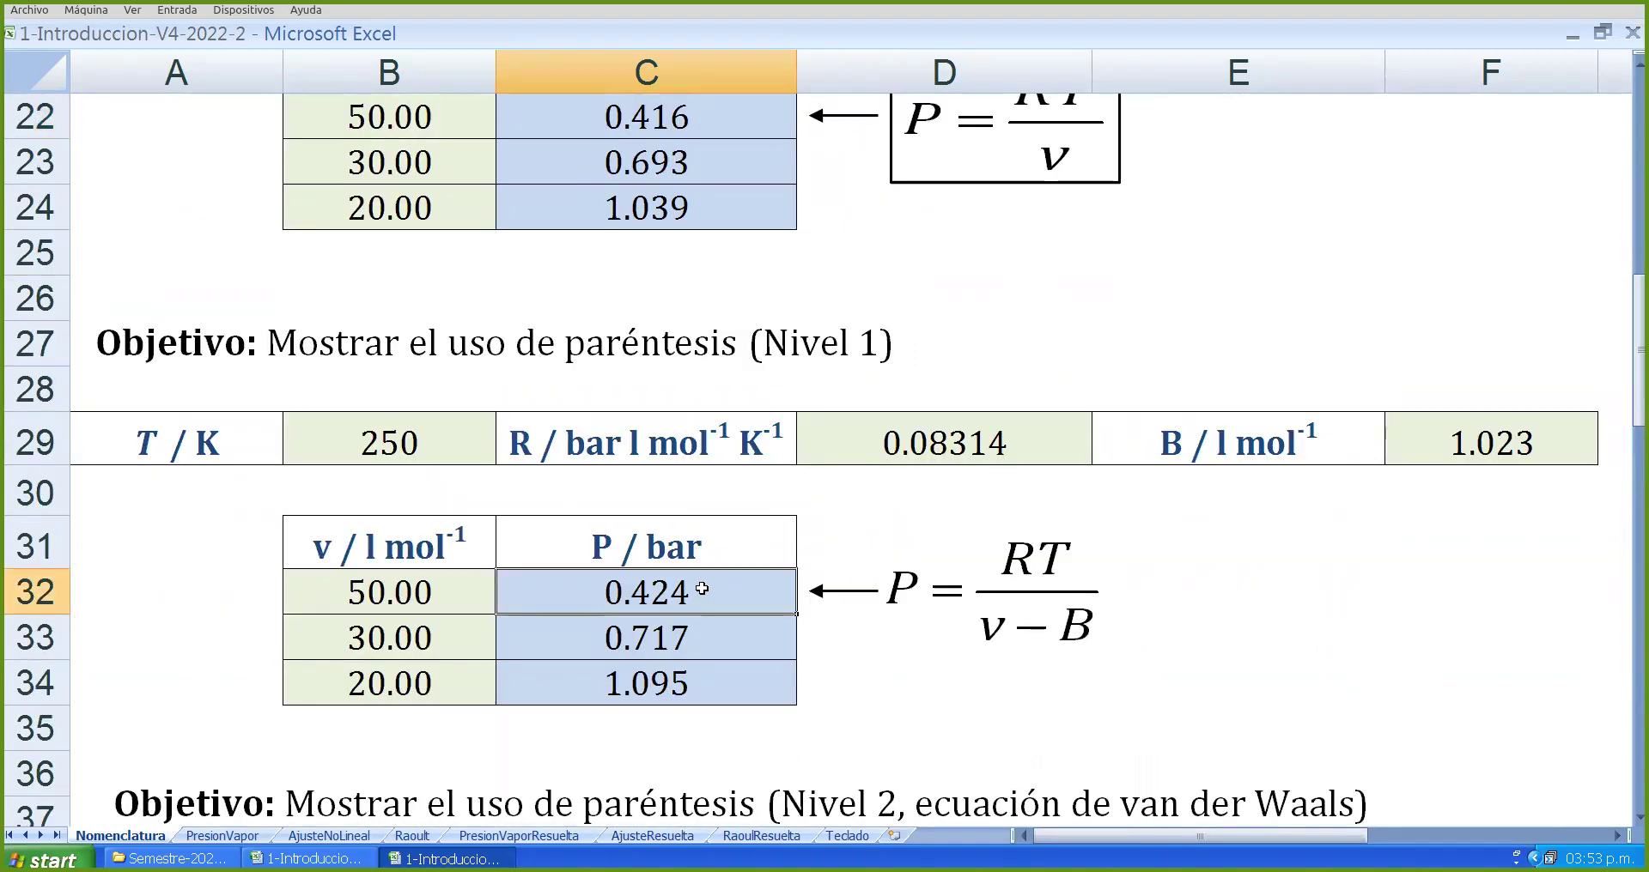
left_click(368, 443)
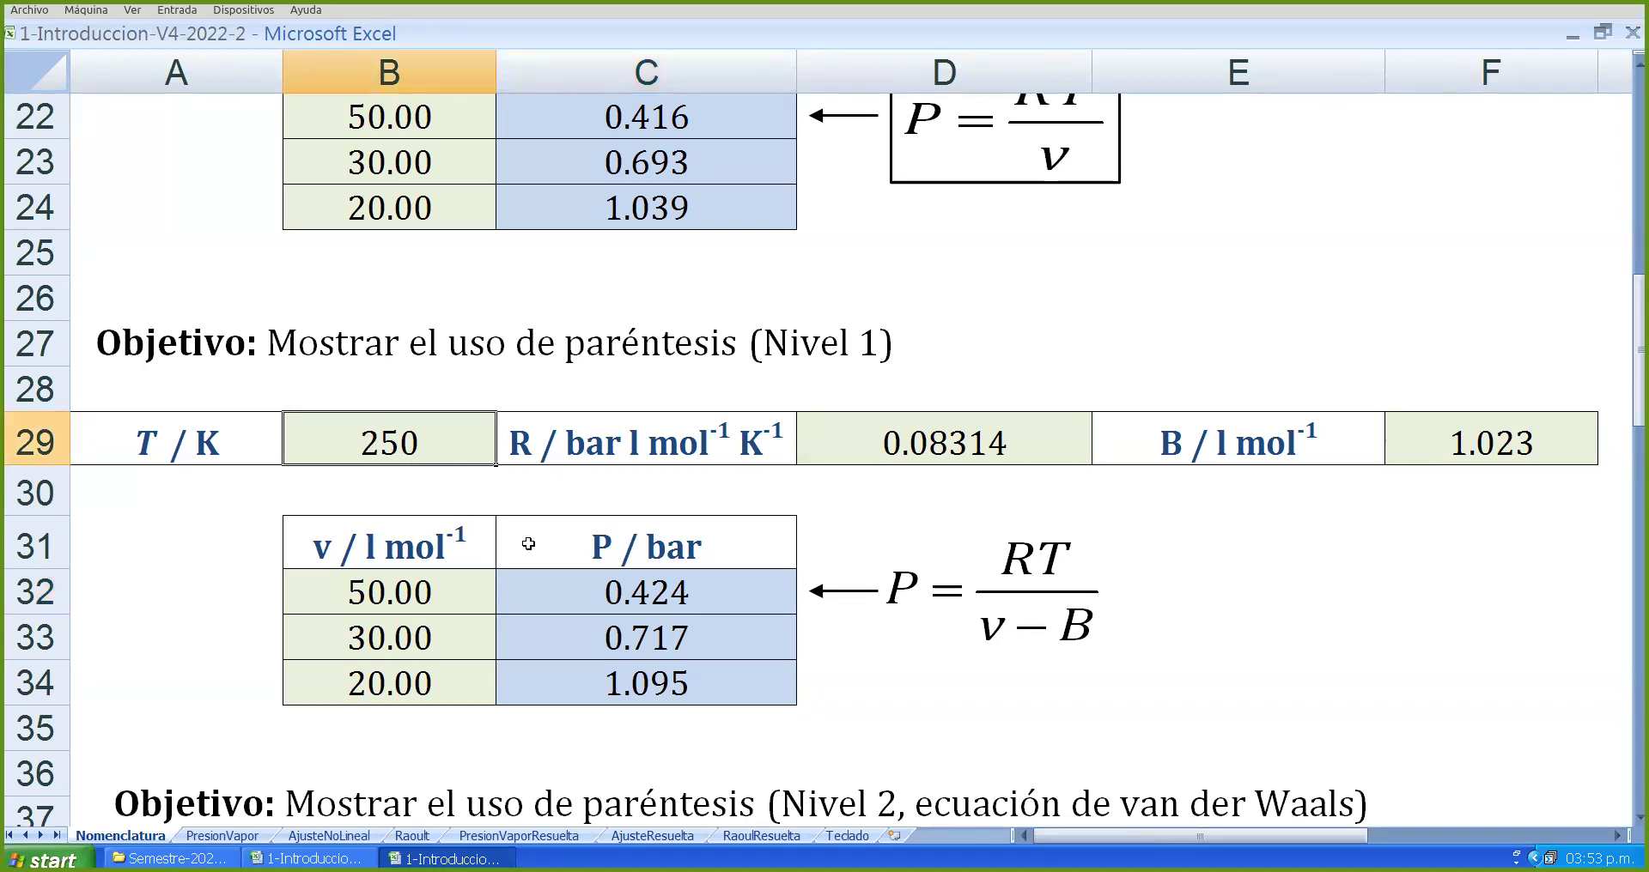
scroll(674, 537, "down", 4)
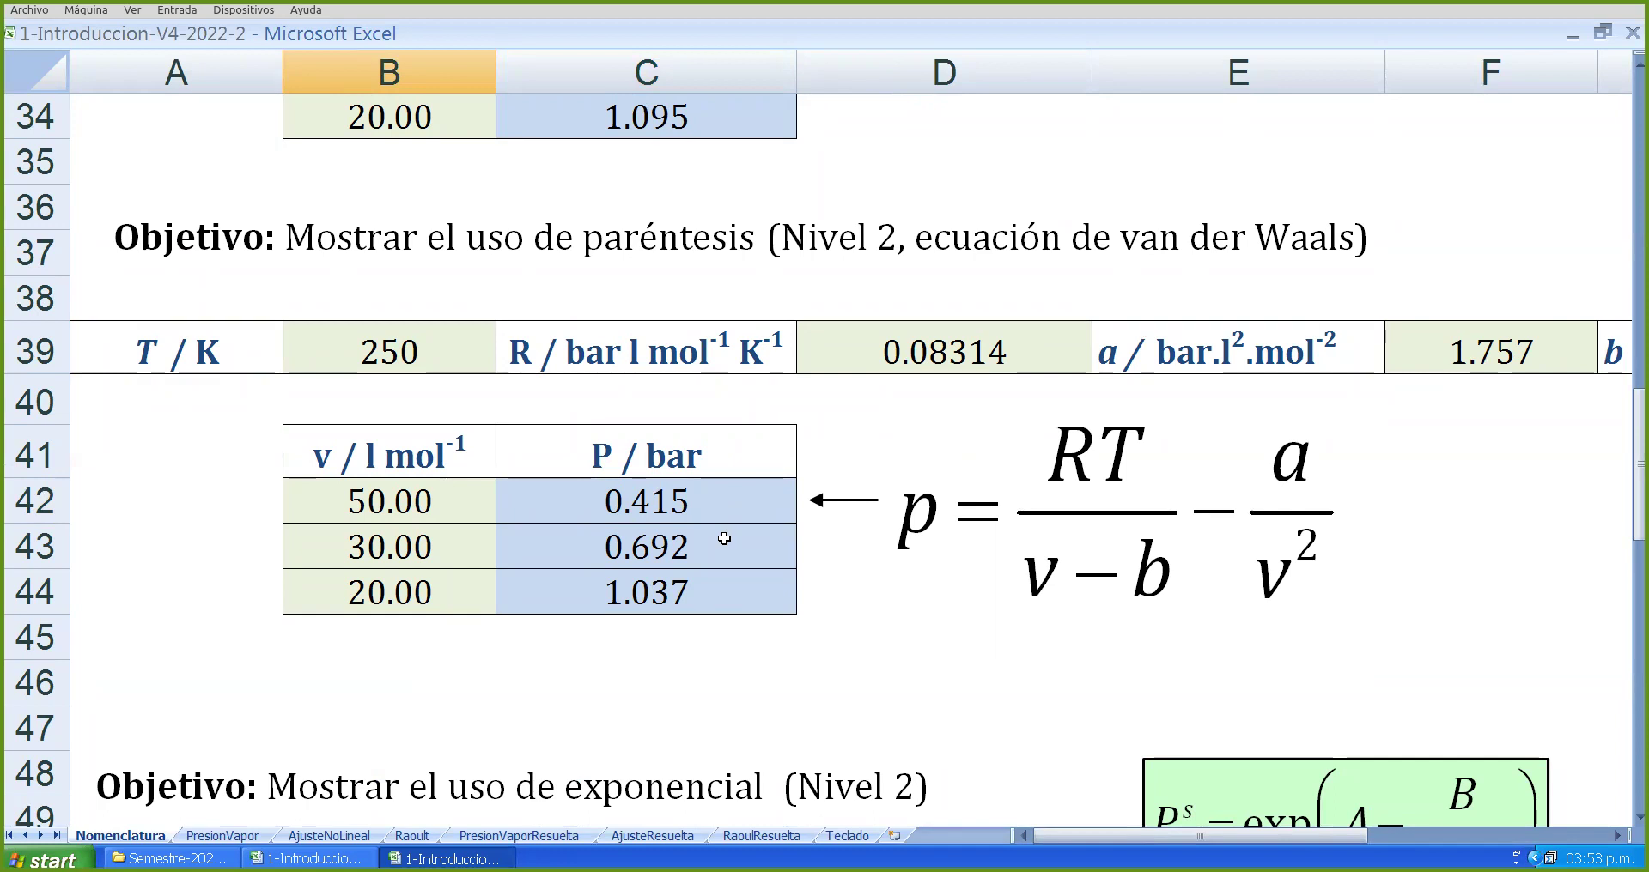
scroll(629, 520, "down", 1)
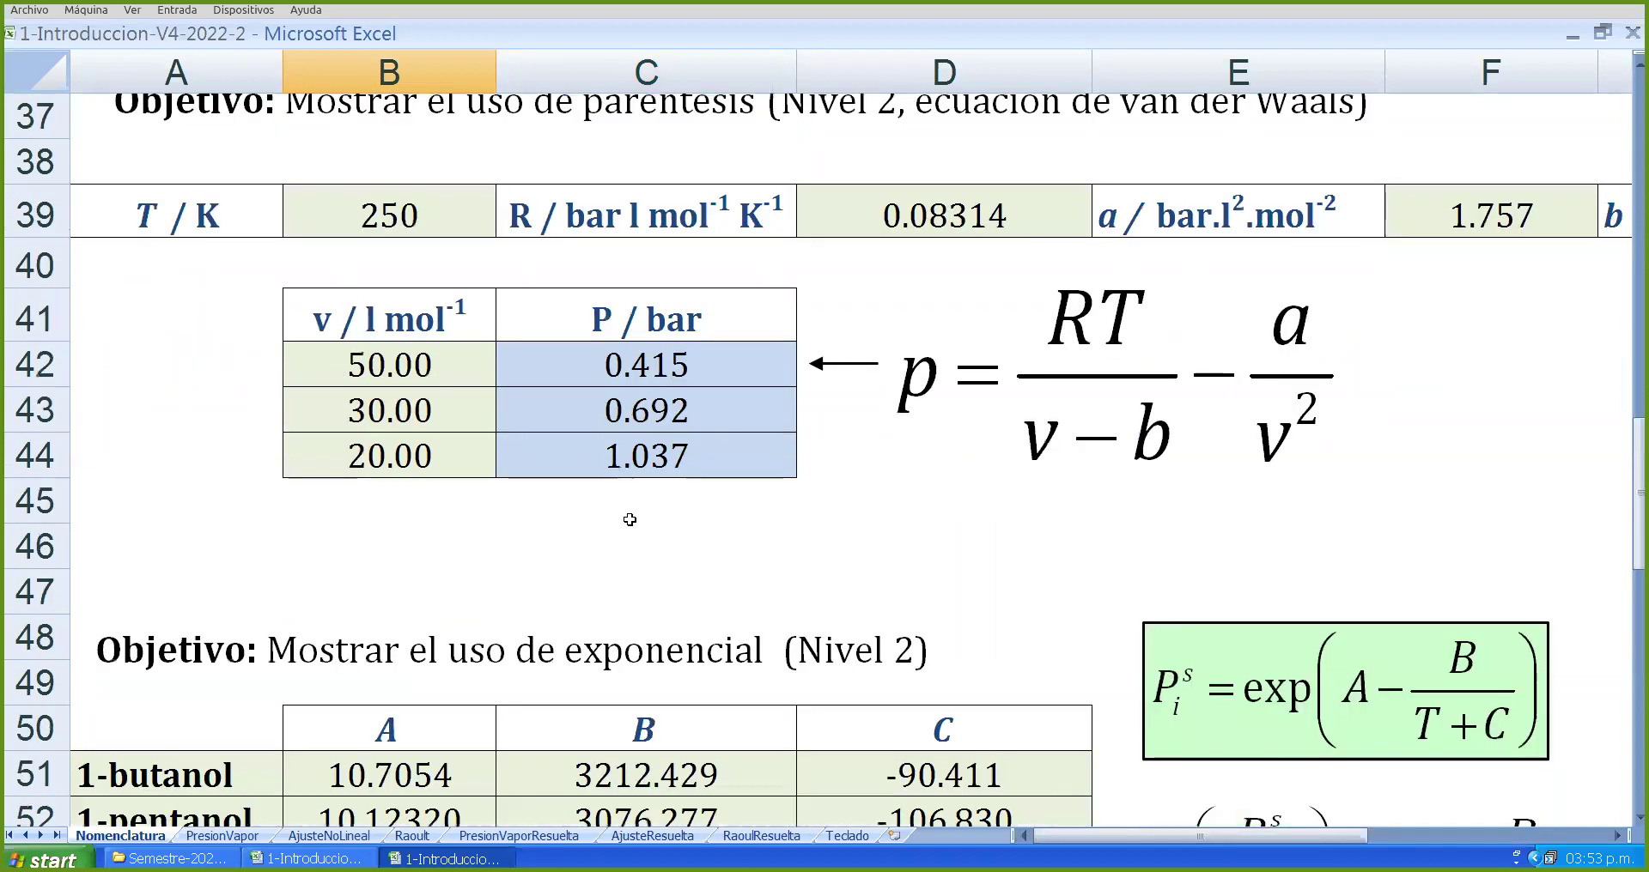
left_click(672, 371)
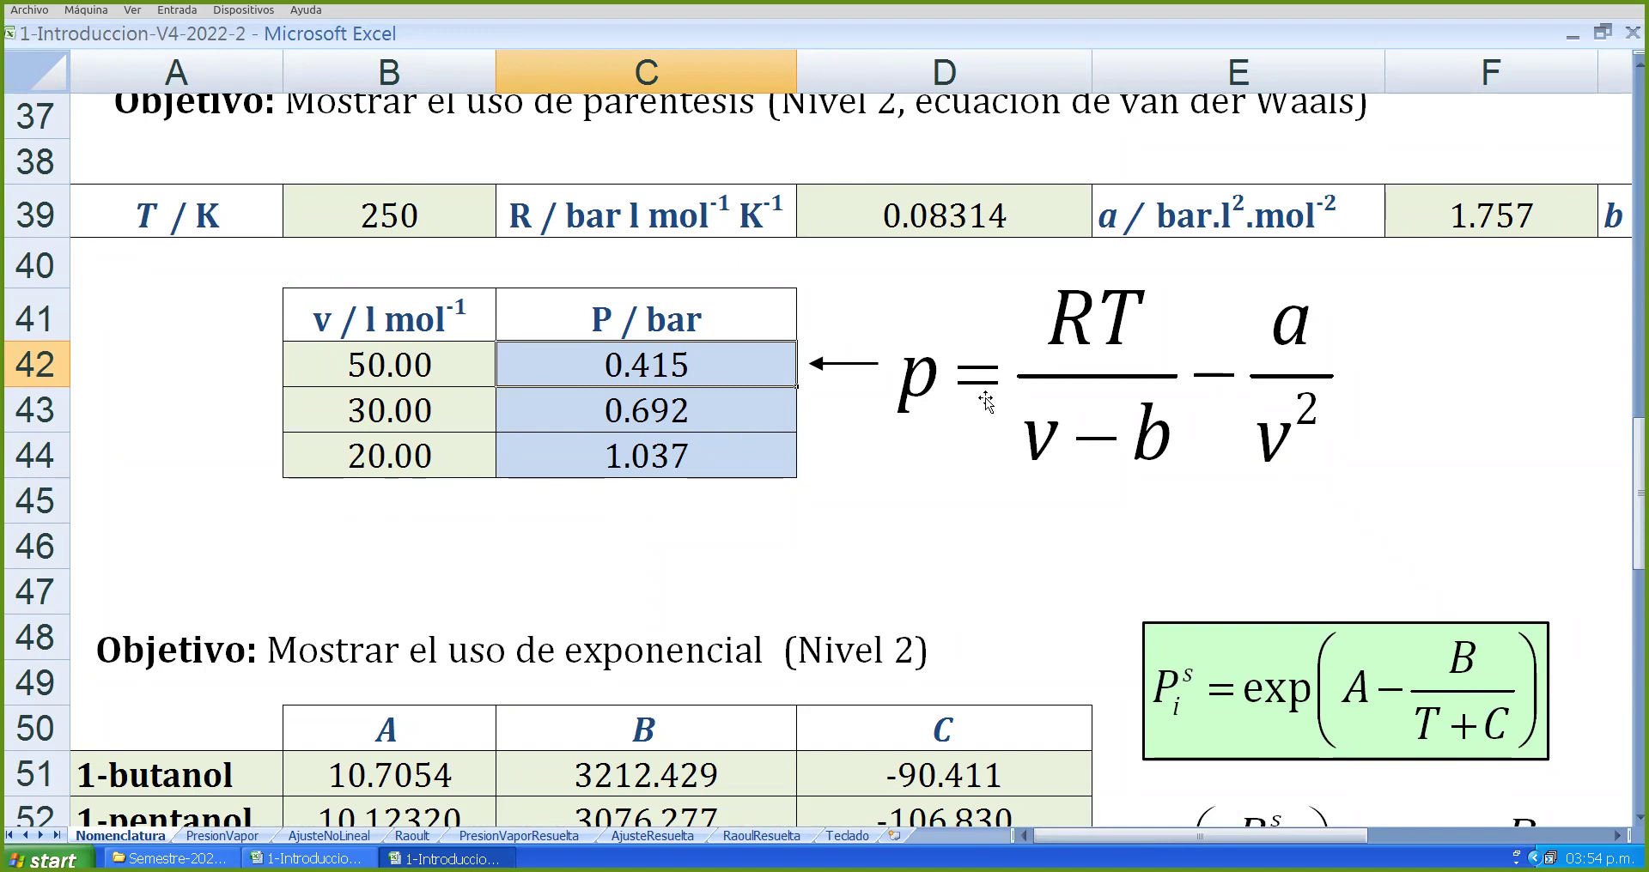
scroll(903, 442, "up", 3)
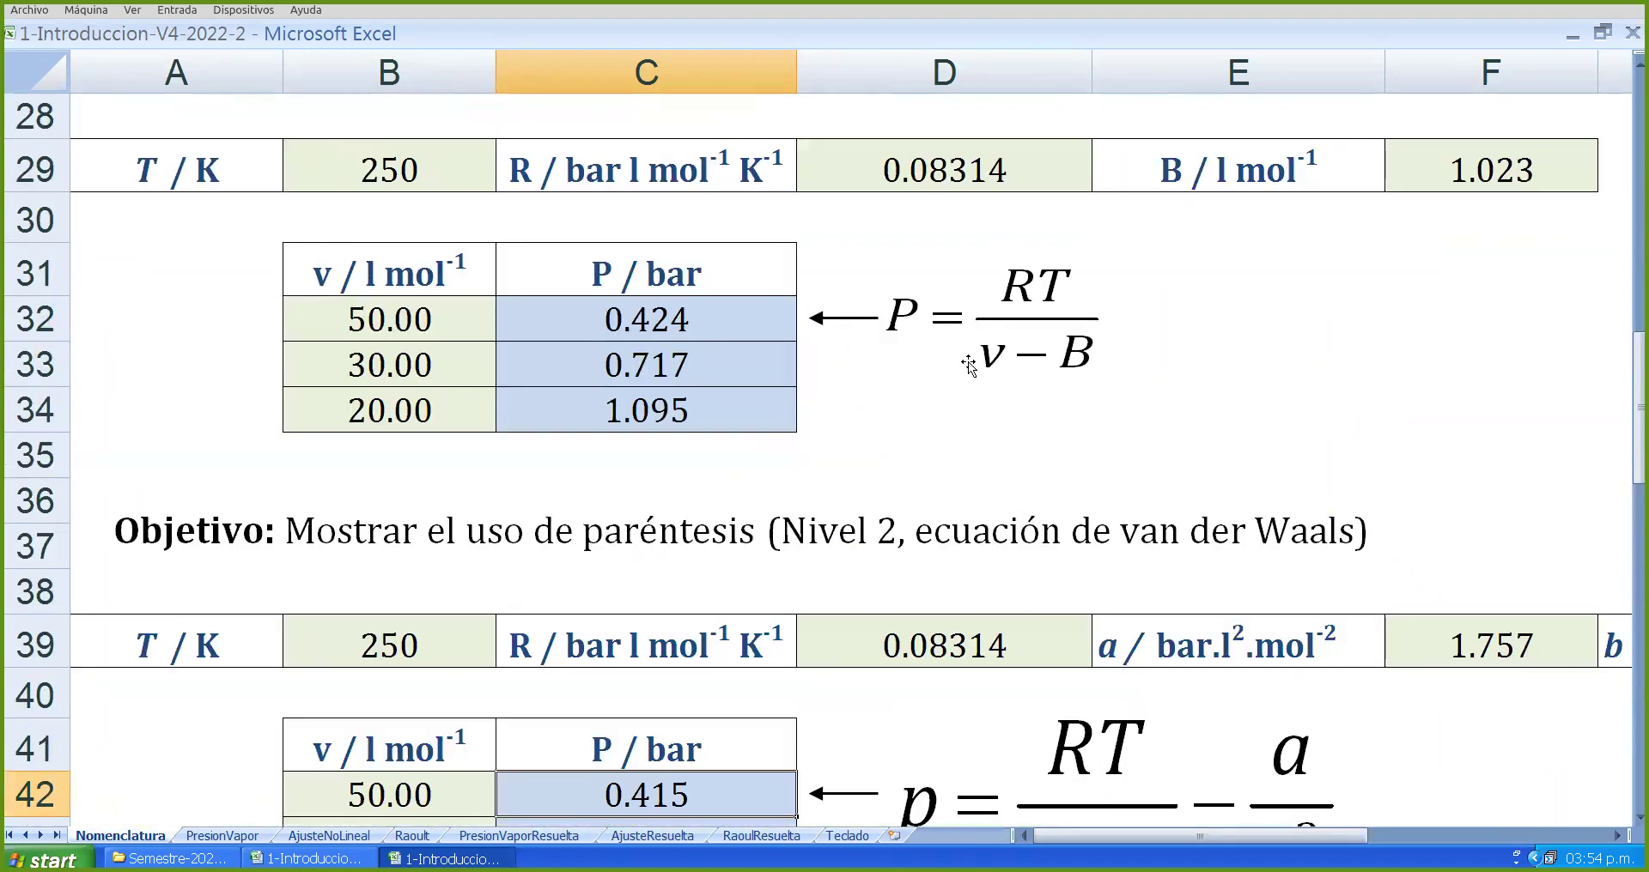
scroll(968, 365, "up", 3)
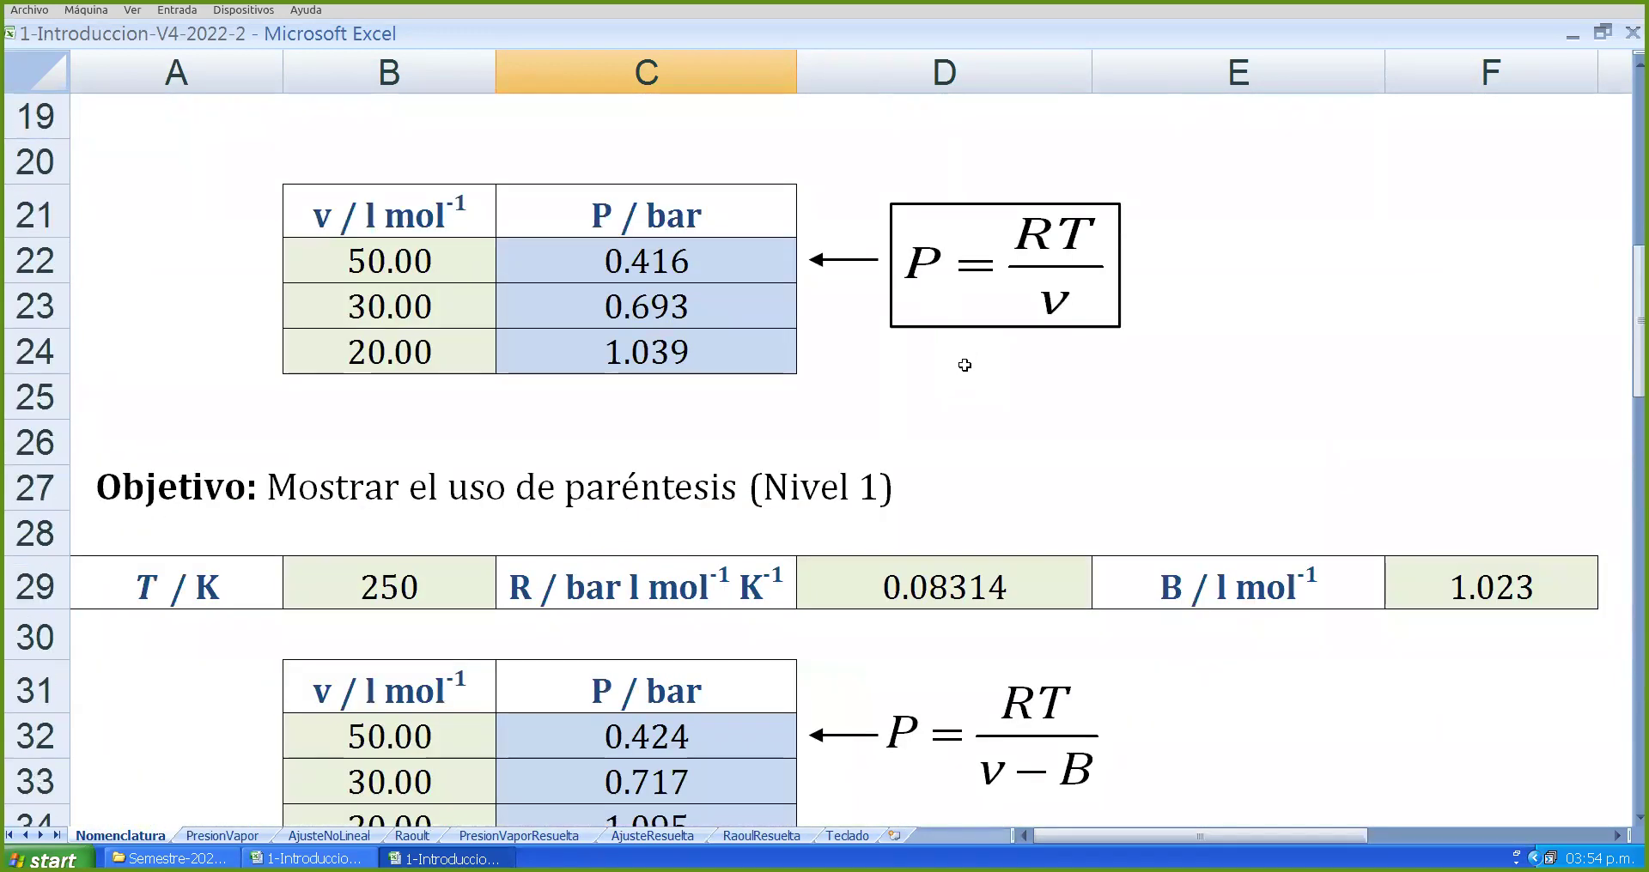
scroll(964, 365, "down", 6)
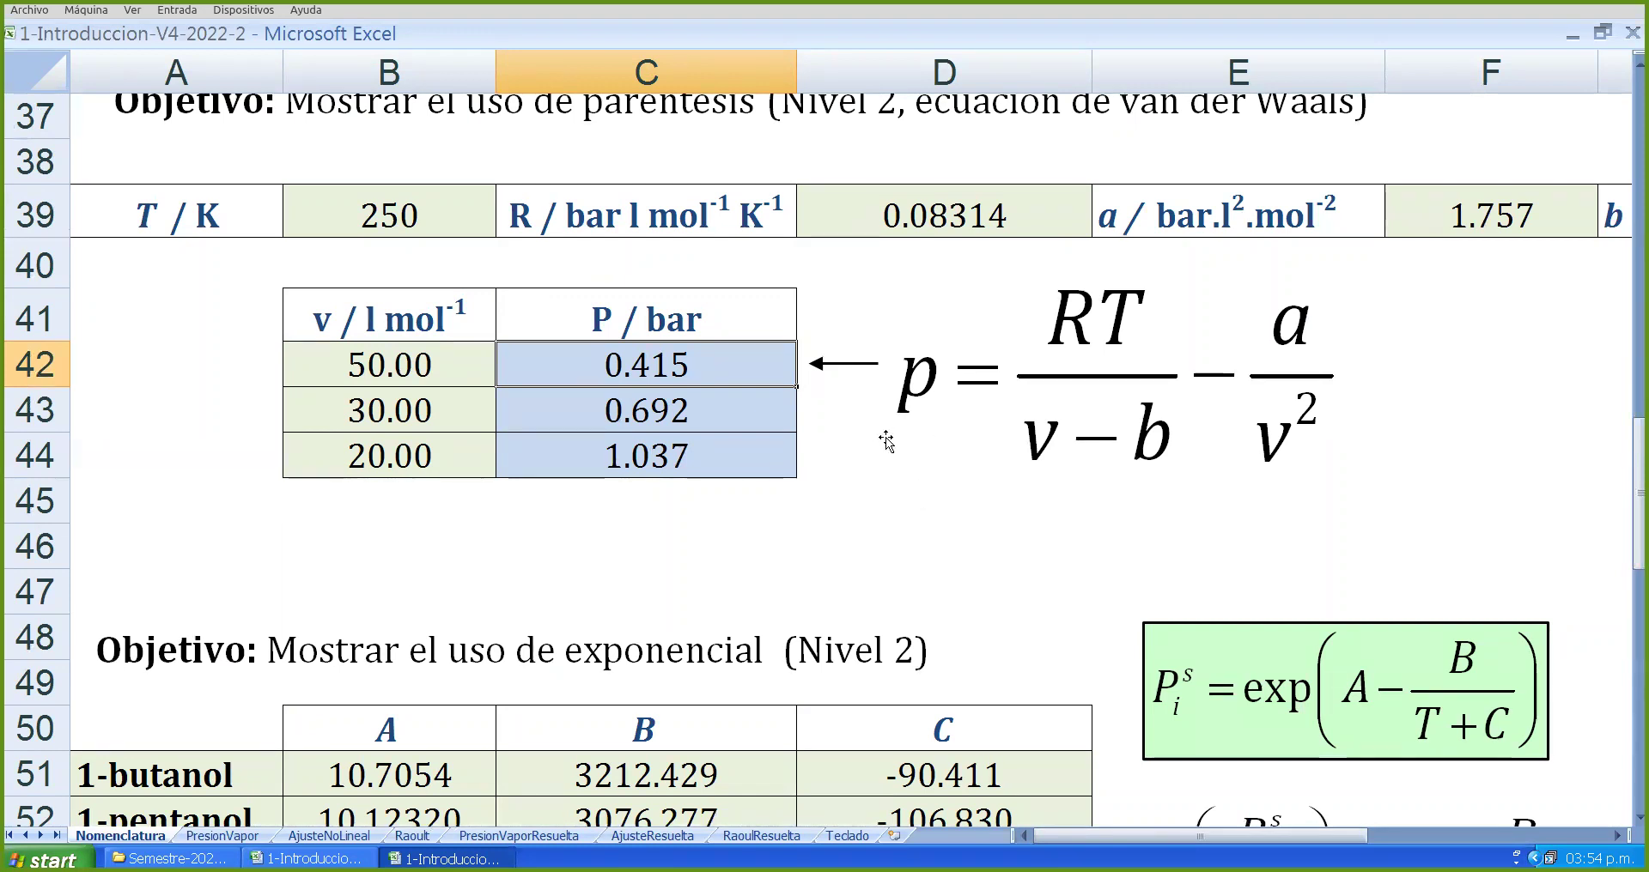
- Examine the exponential section's A, B and C constants, temperature and vapor pressure equations
scroll(895, 432, "down", 1)
left_click(903, 411)
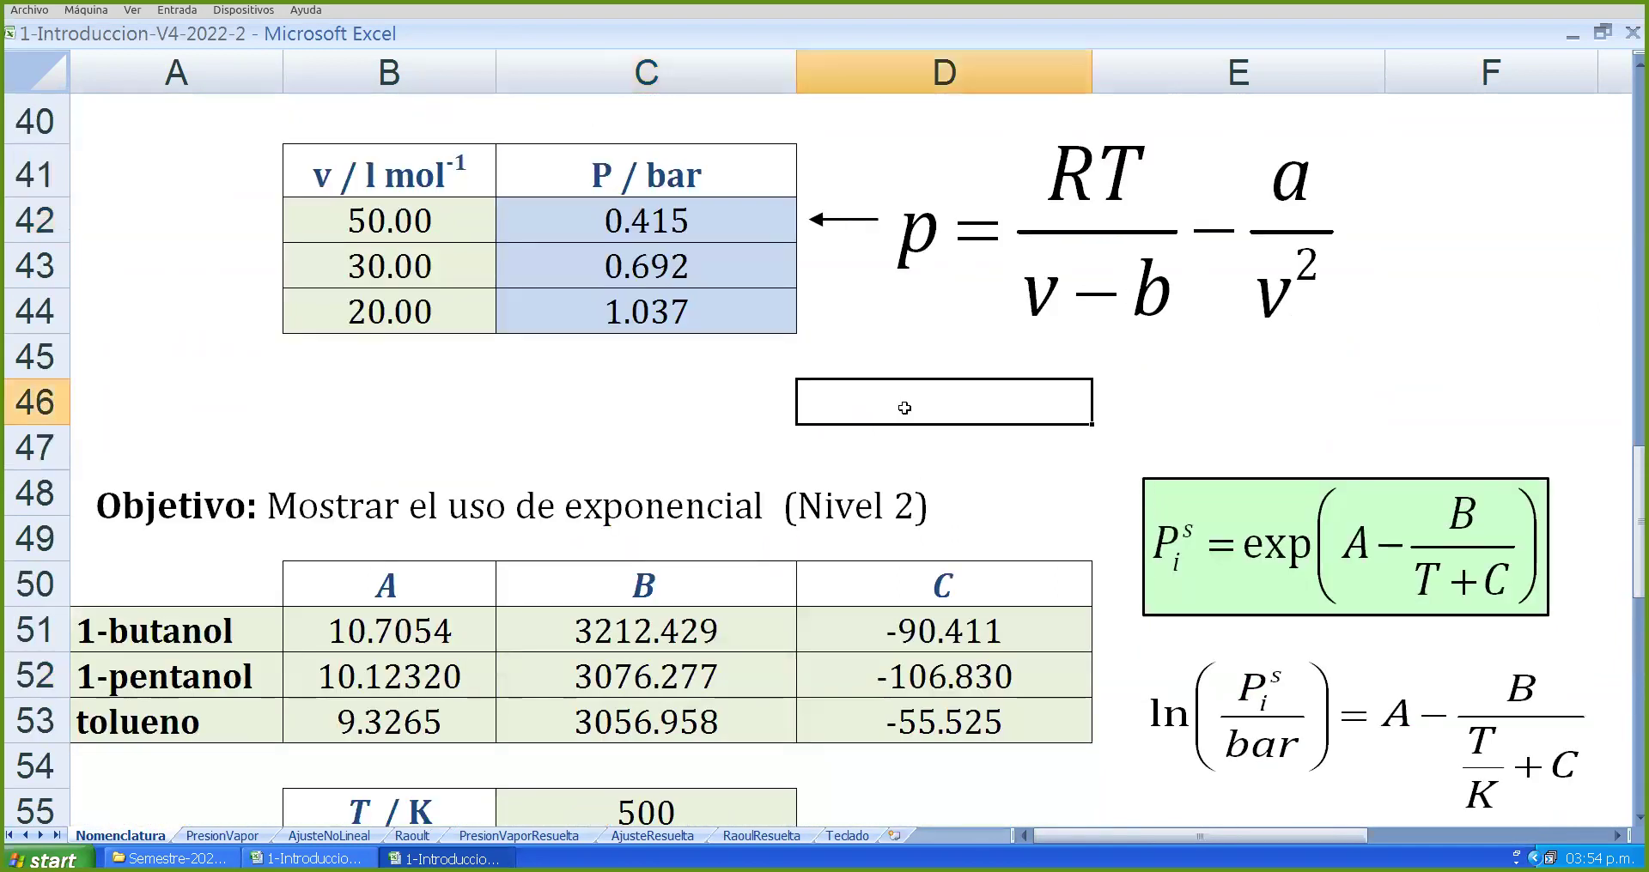
scroll(902, 412, "down", 1)
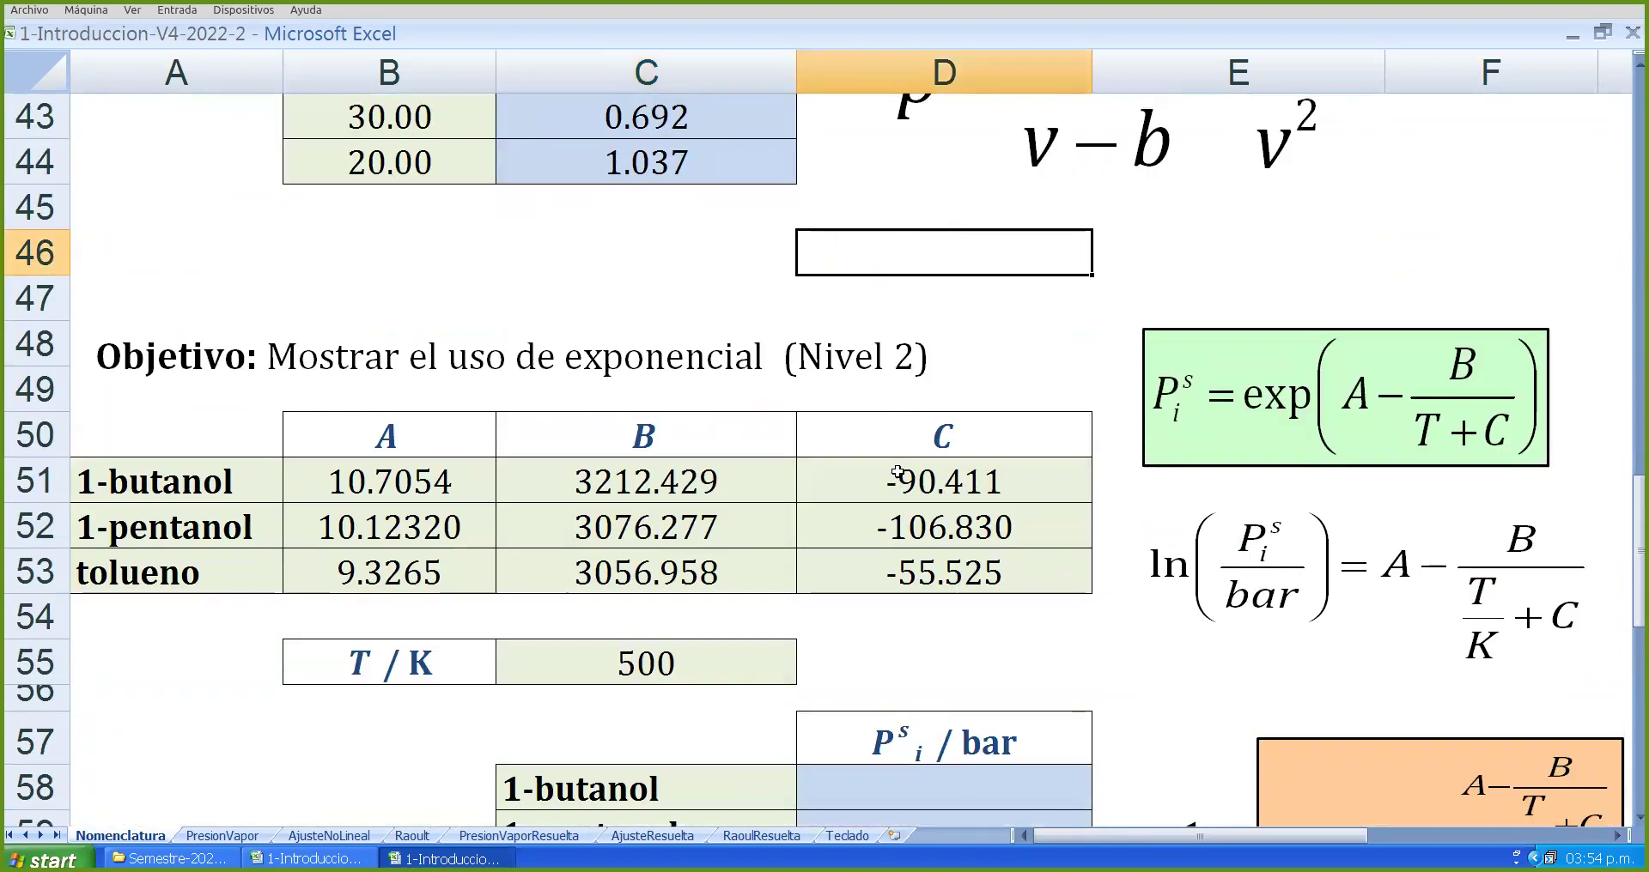
scroll(897, 472, "down", 2)
scroll(897, 472, "up", 1)
left_click(985, 526)
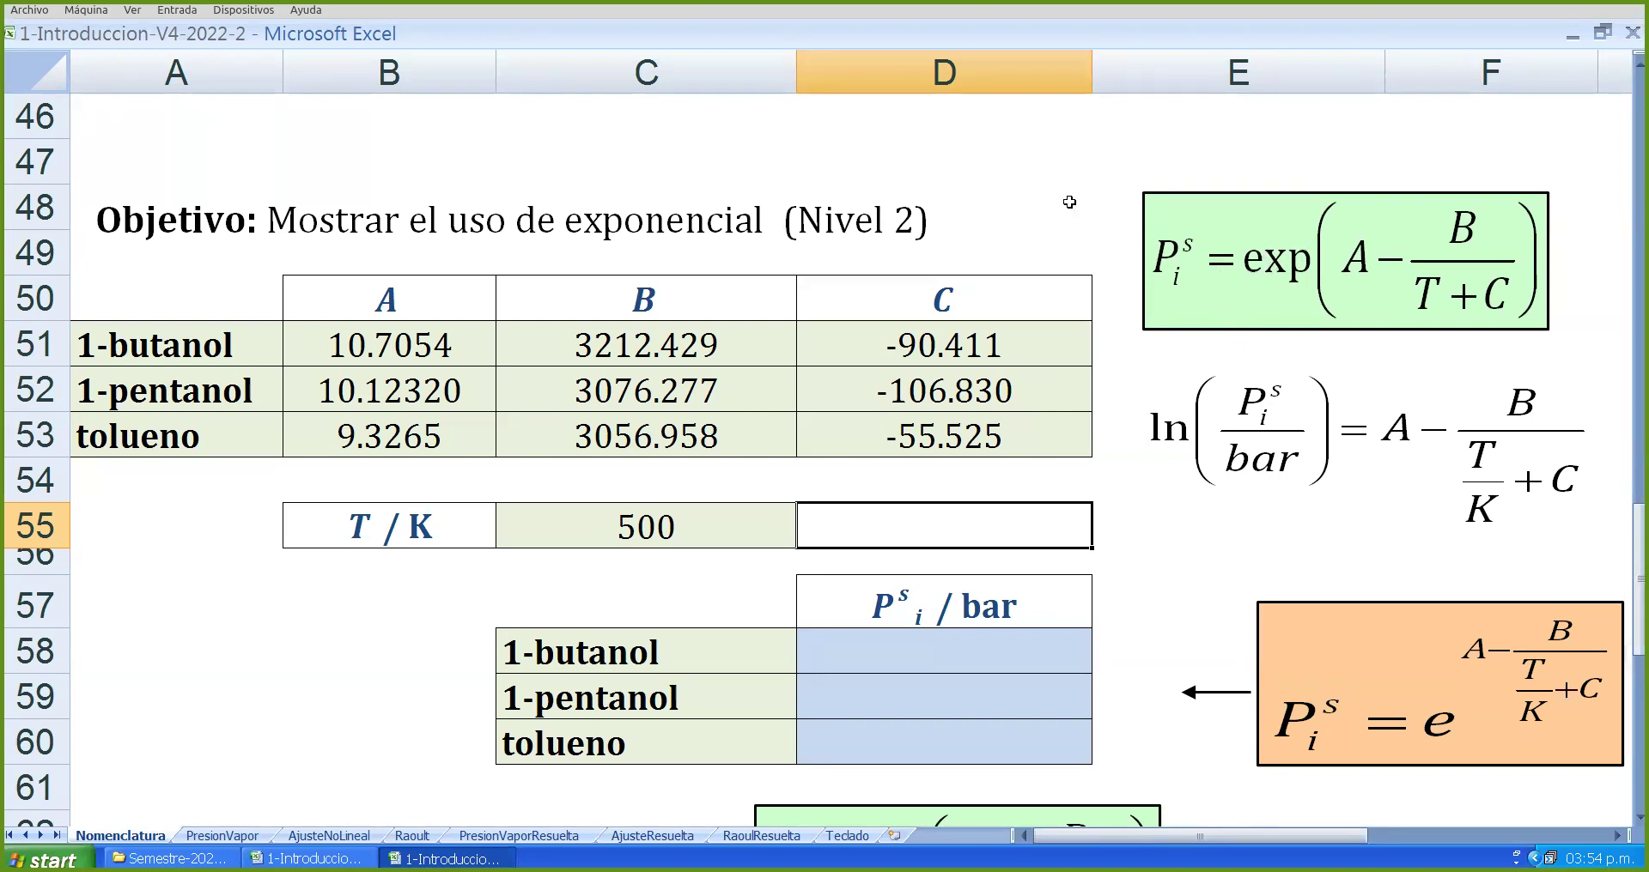
left_click_drag(1202, 835, 1251, 836)
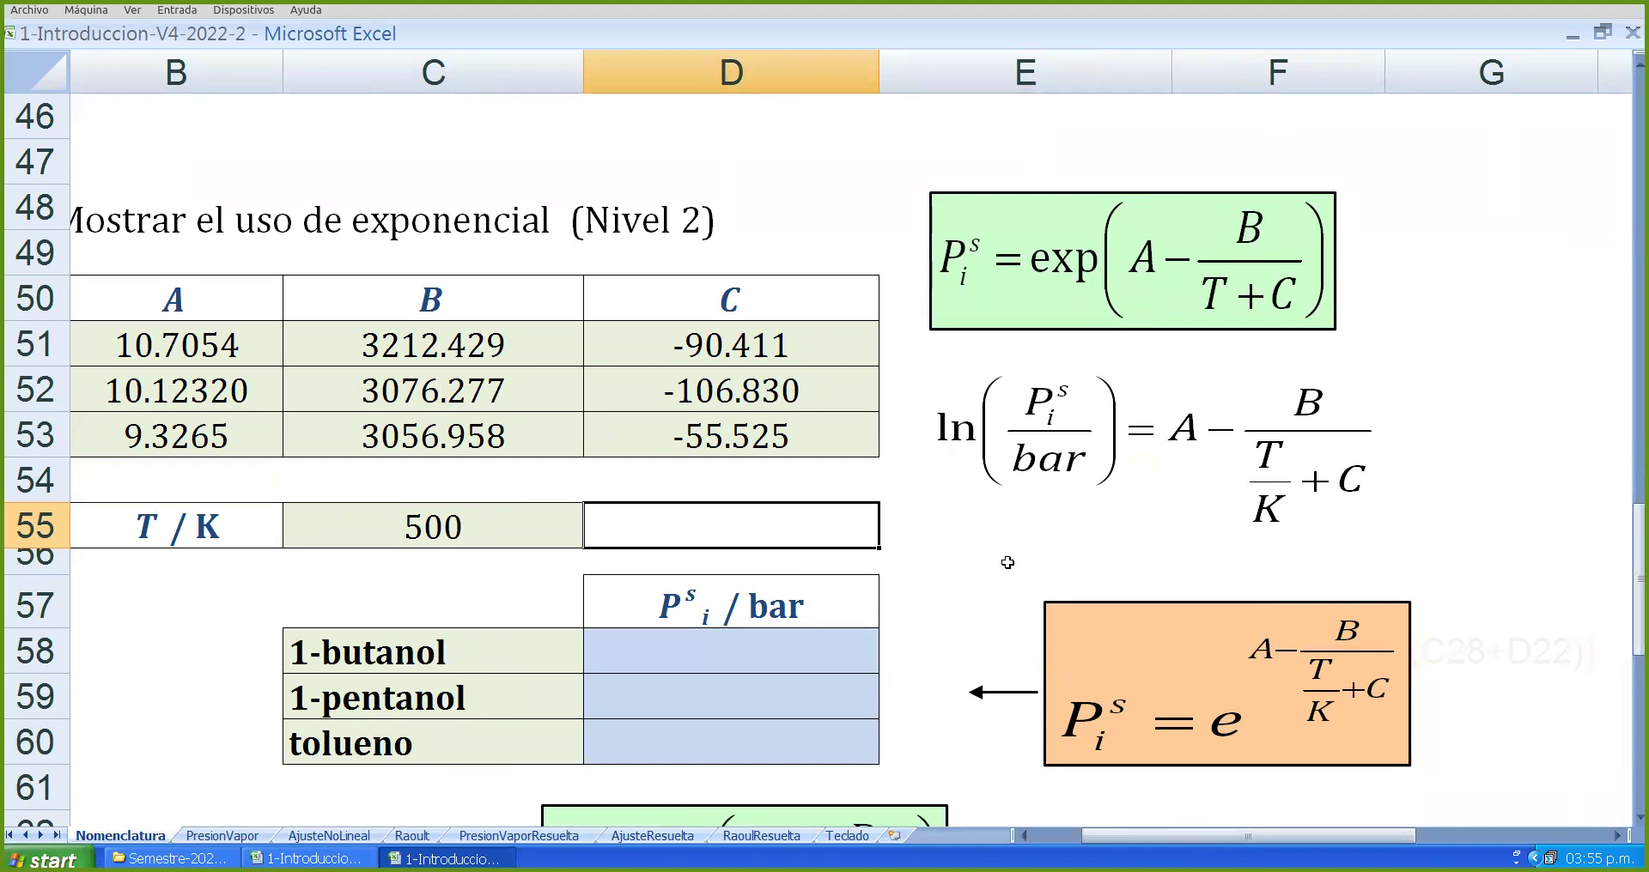
- Start the 1-butanol vapor pressure formula in D58 with =exp, keeping the table of constants in view
left_click(692, 663)
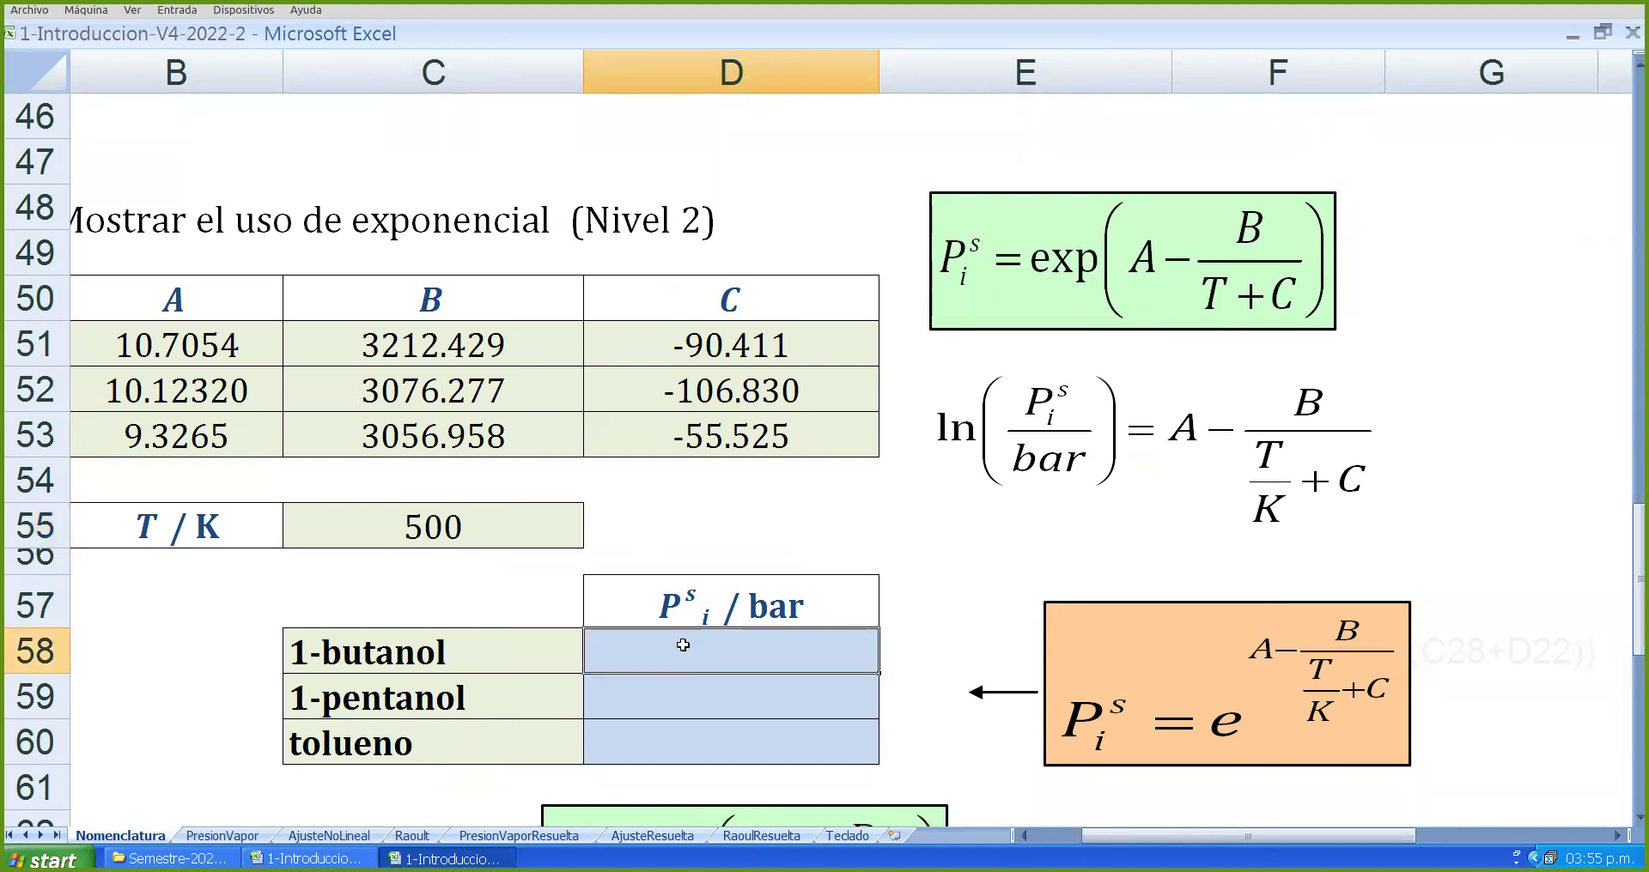
left_click_drag(1107, 837, 1084, 838)
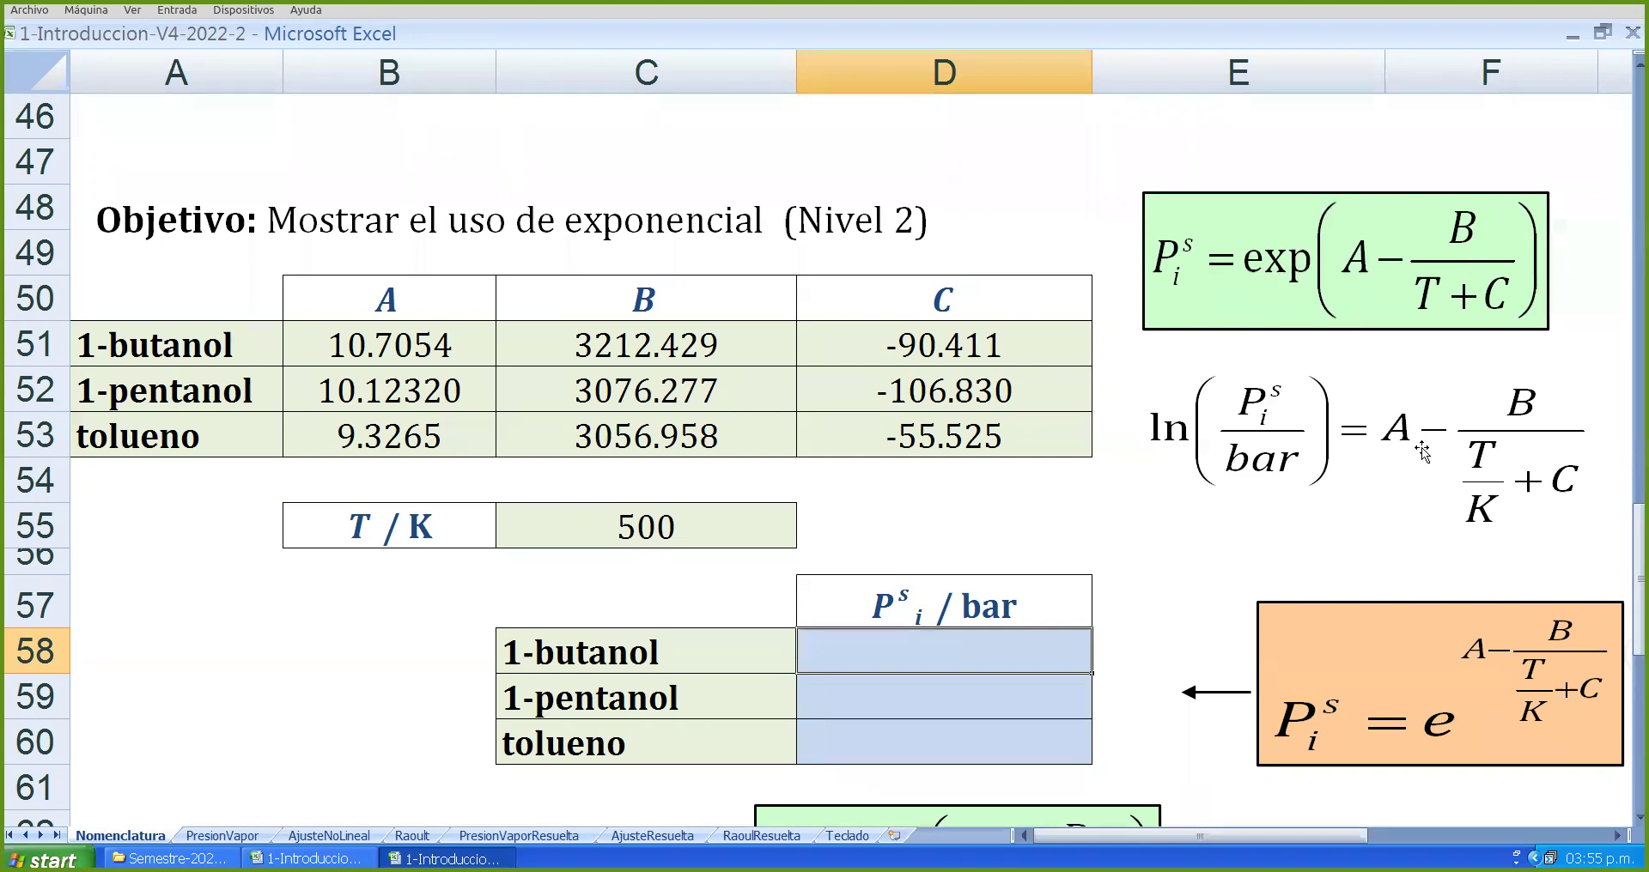
type("=")
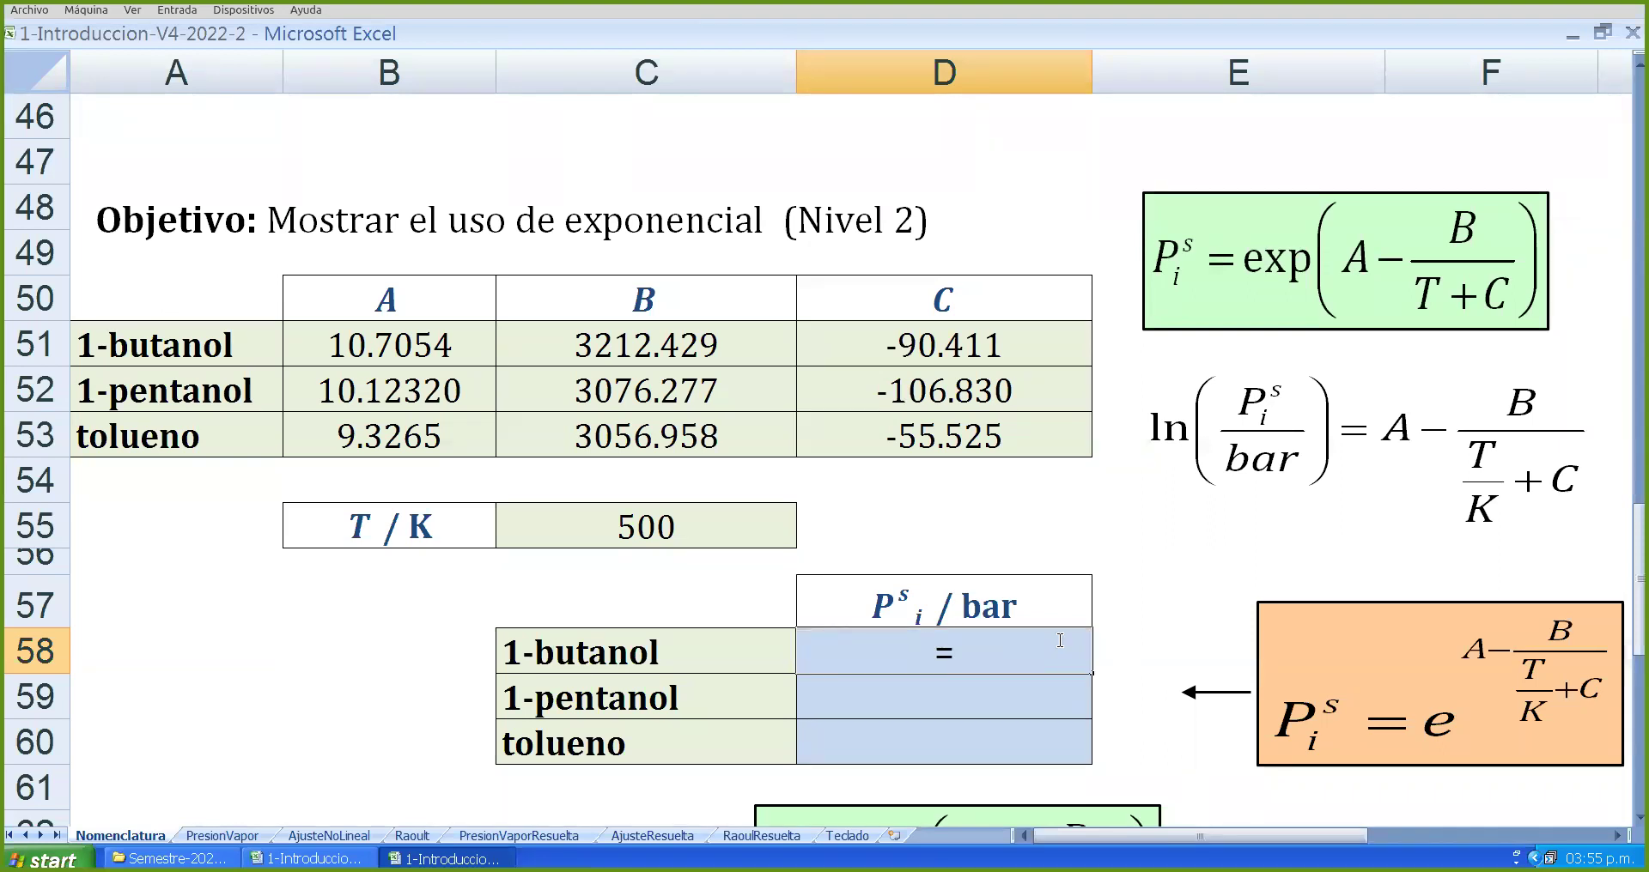
type("exp")
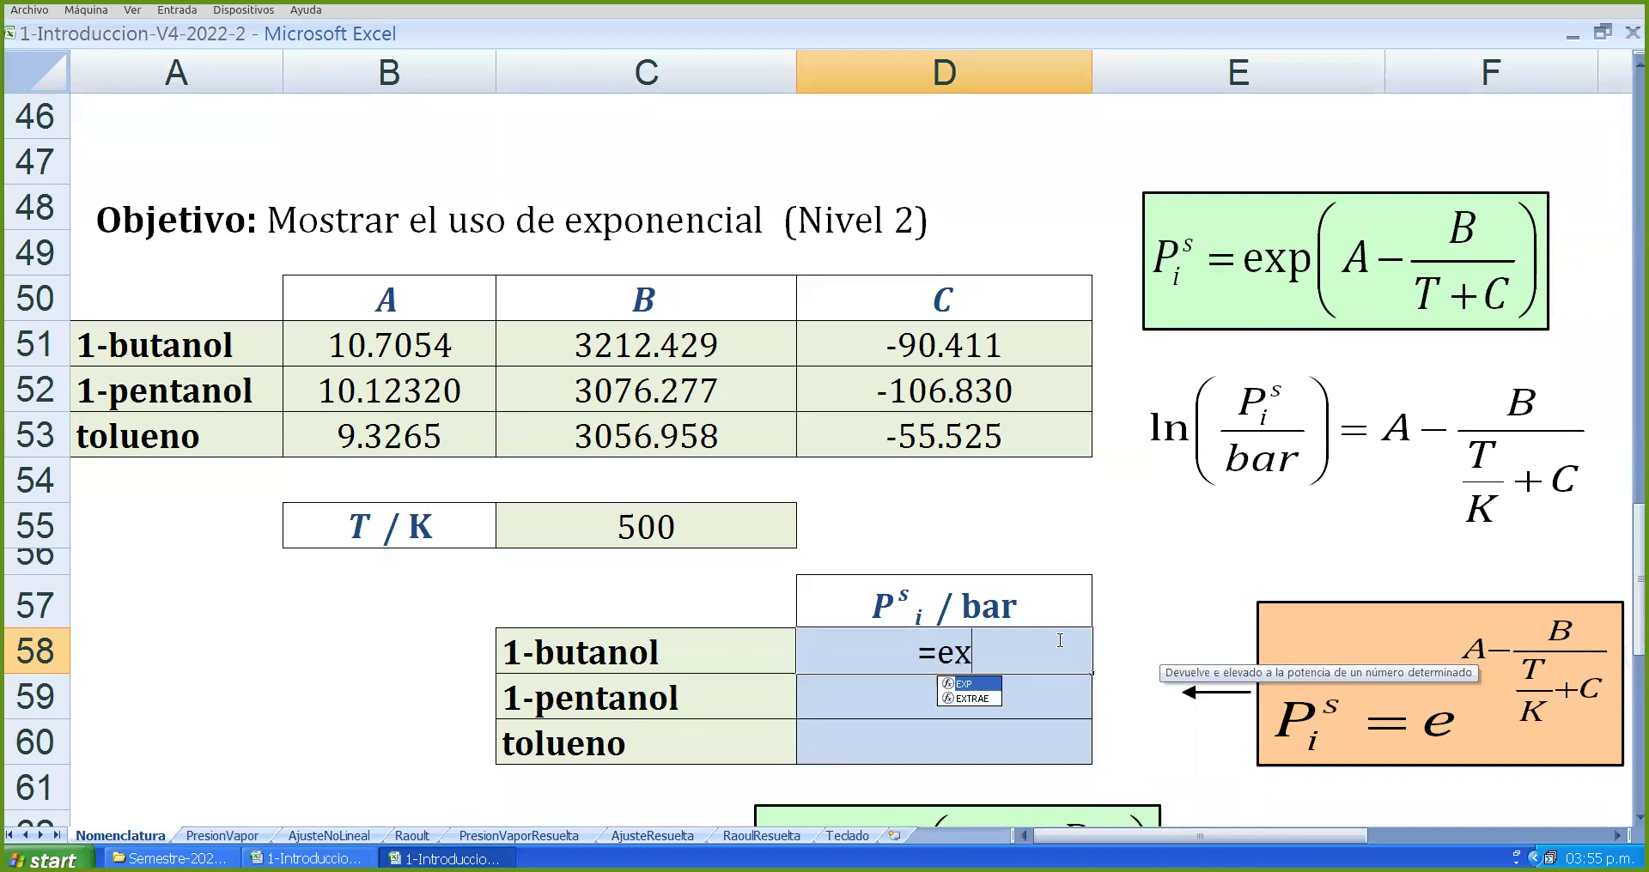
- Shorten the entry in D58 to =e and look through the suggested functions beginning with that letter
key("BackSpace")
key("BackSpace")
key("BackSpace")
type("ex")
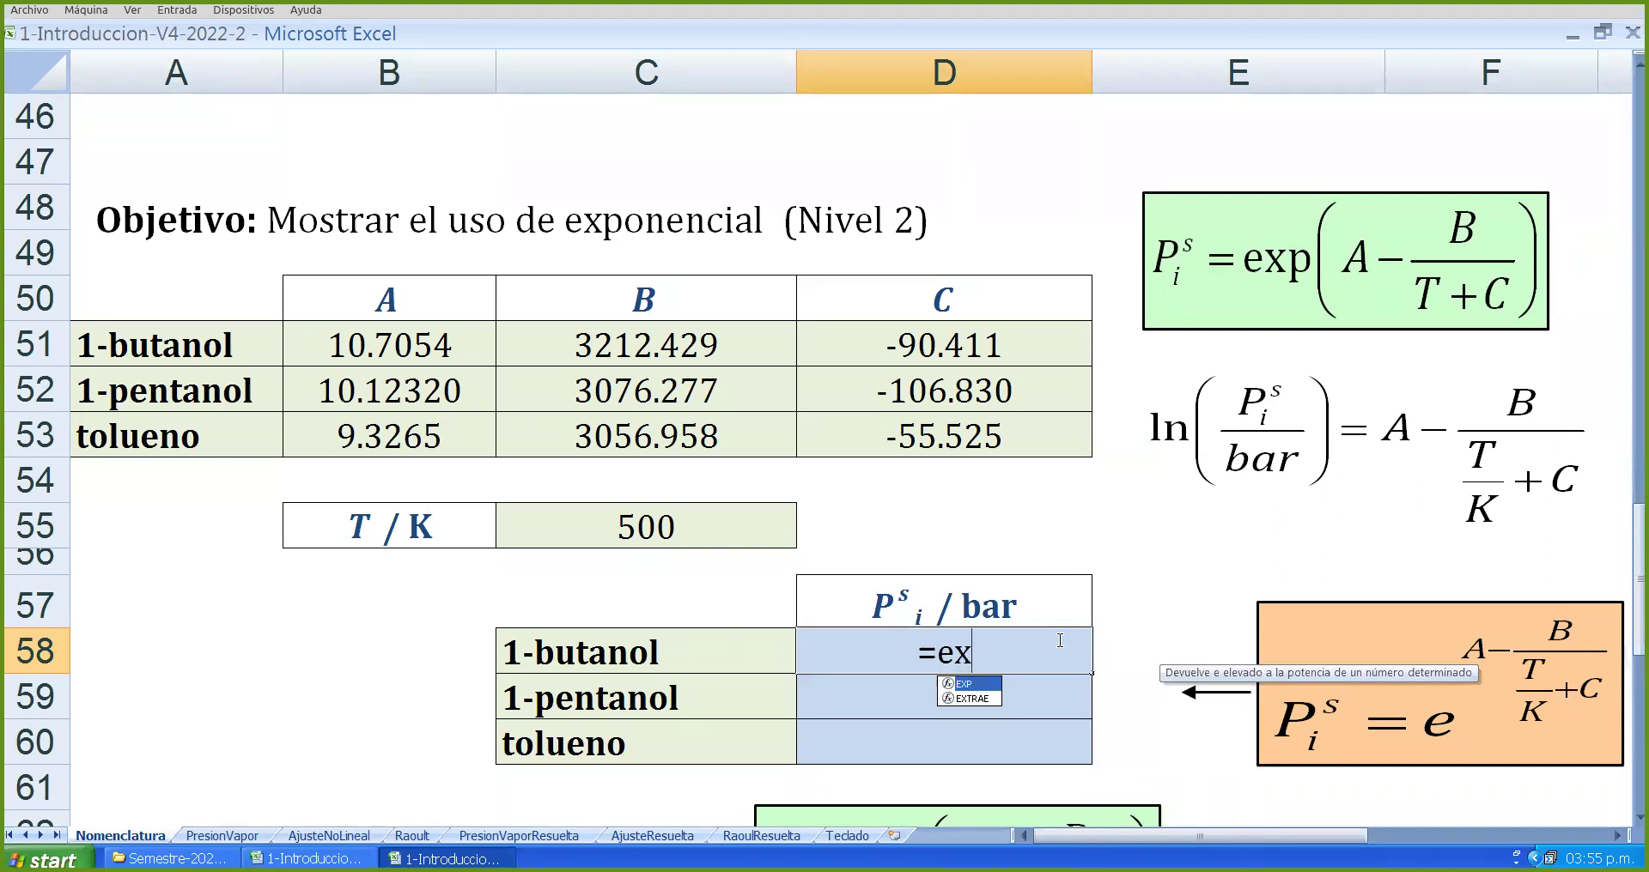
key("BackSpace")
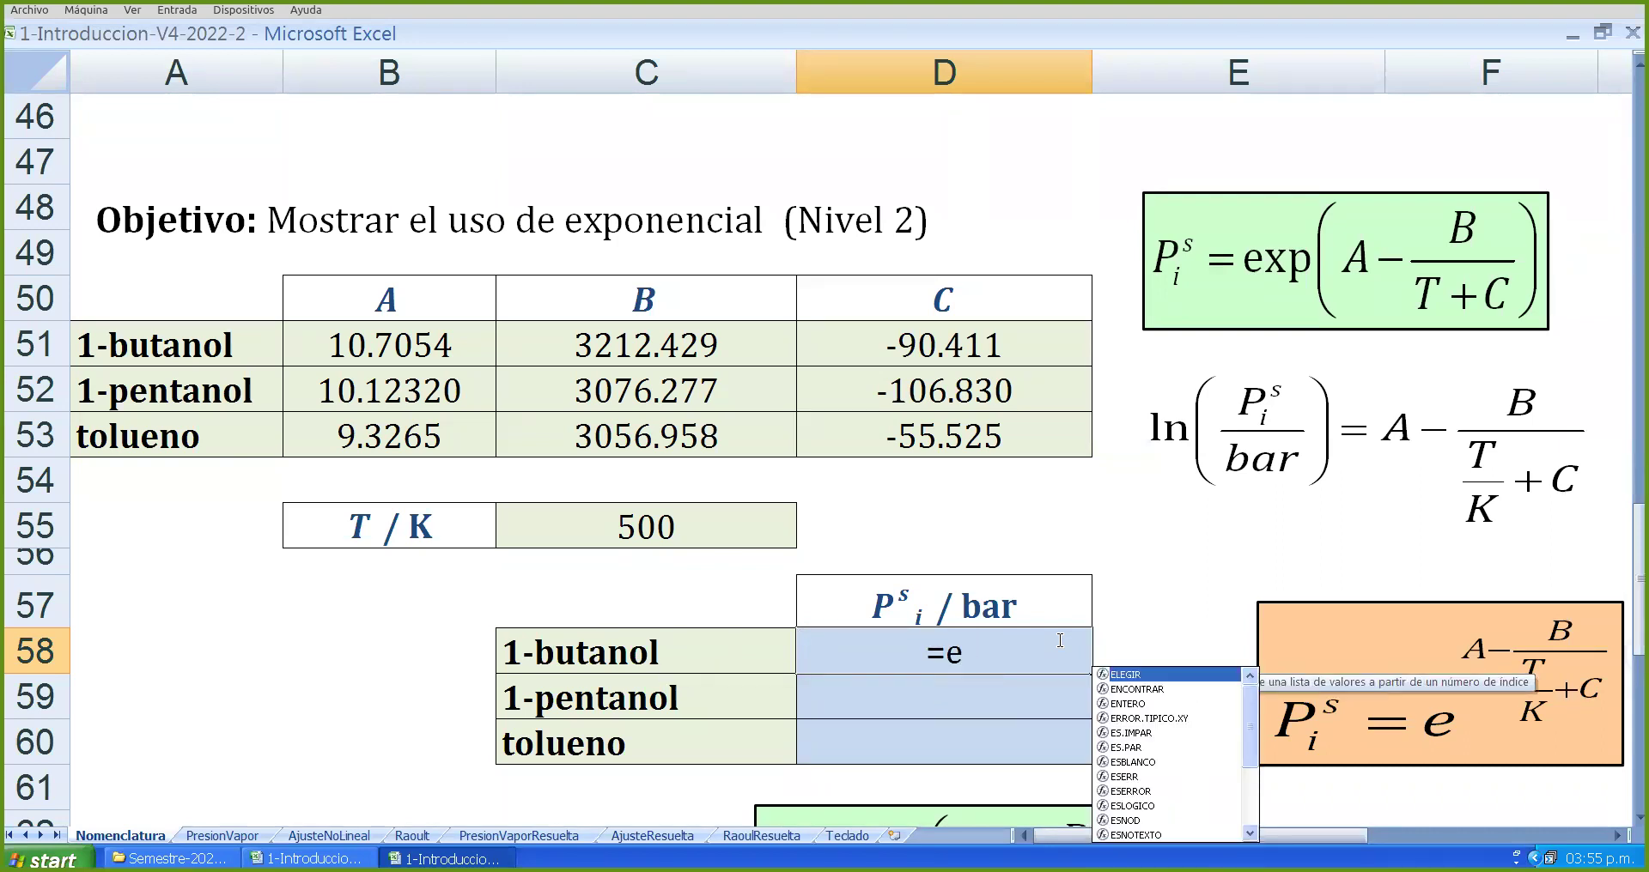
scroll(1063, 640, "down", 2)
left_click_drag(1108, 448, 1105, 511)
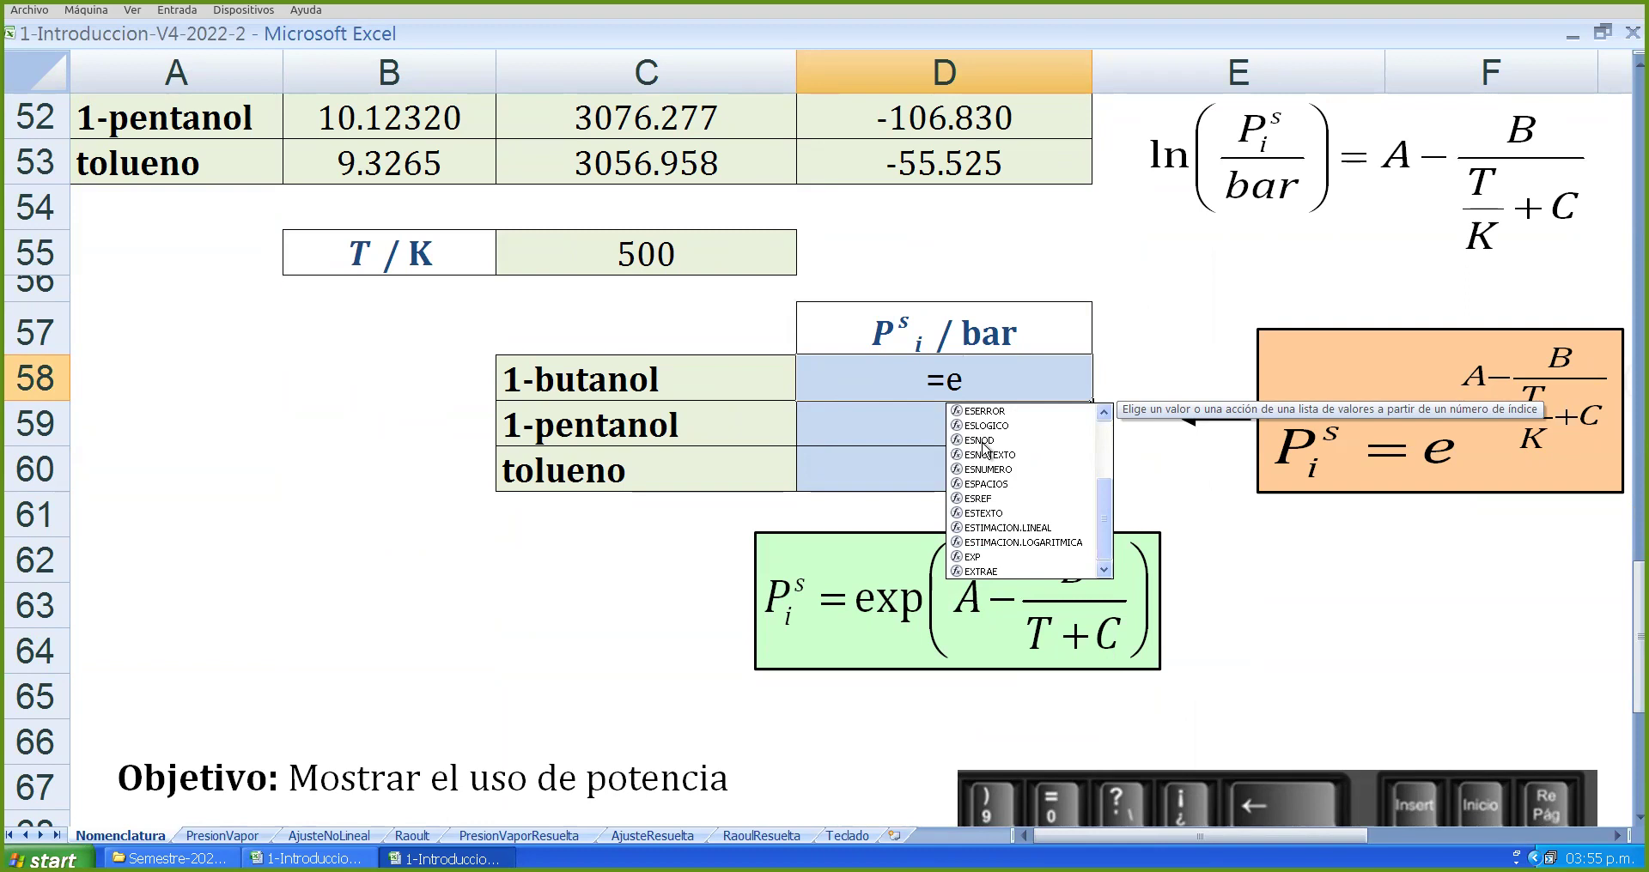
- Complete the function name as exp in D58 and add its opening and closing parentheses
type("xp")
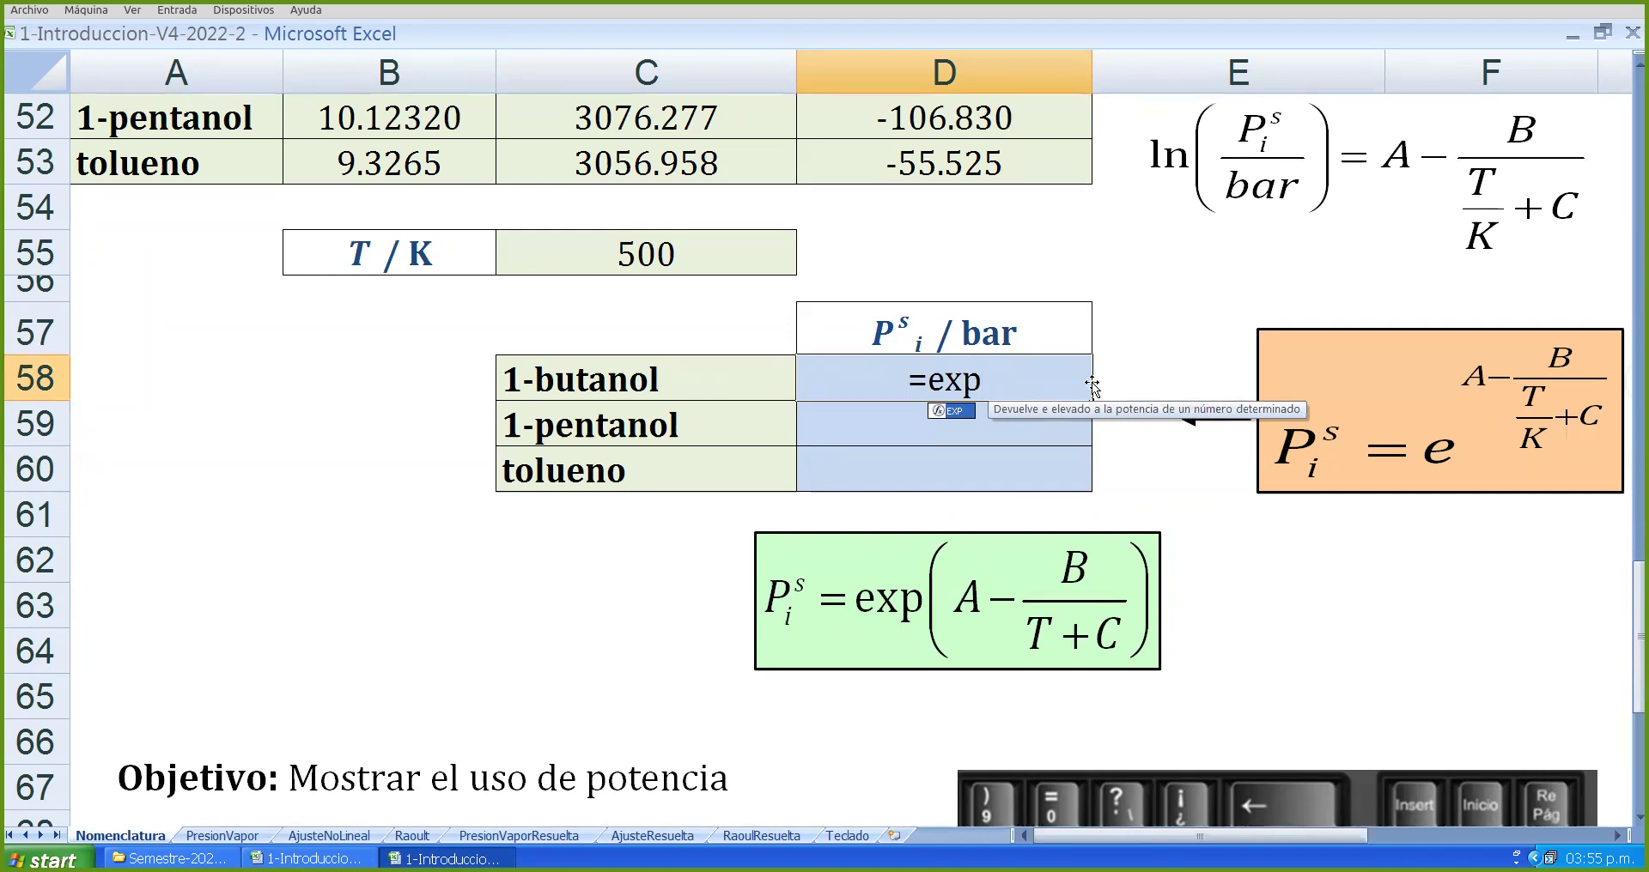
type("()")
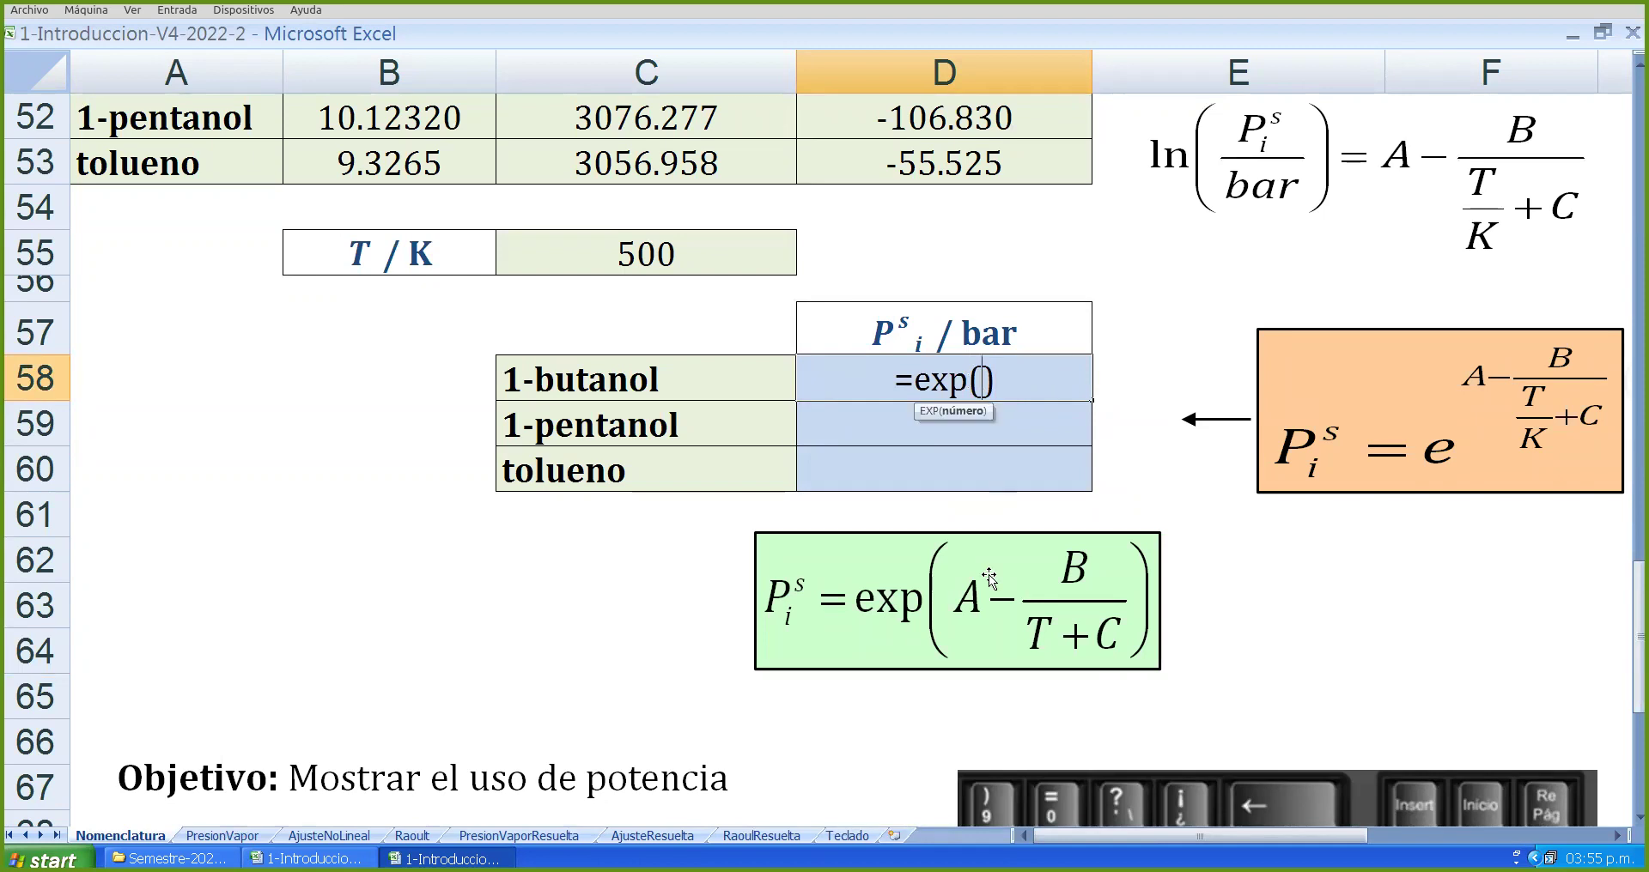
scroll(1089, 574, "up", 2)
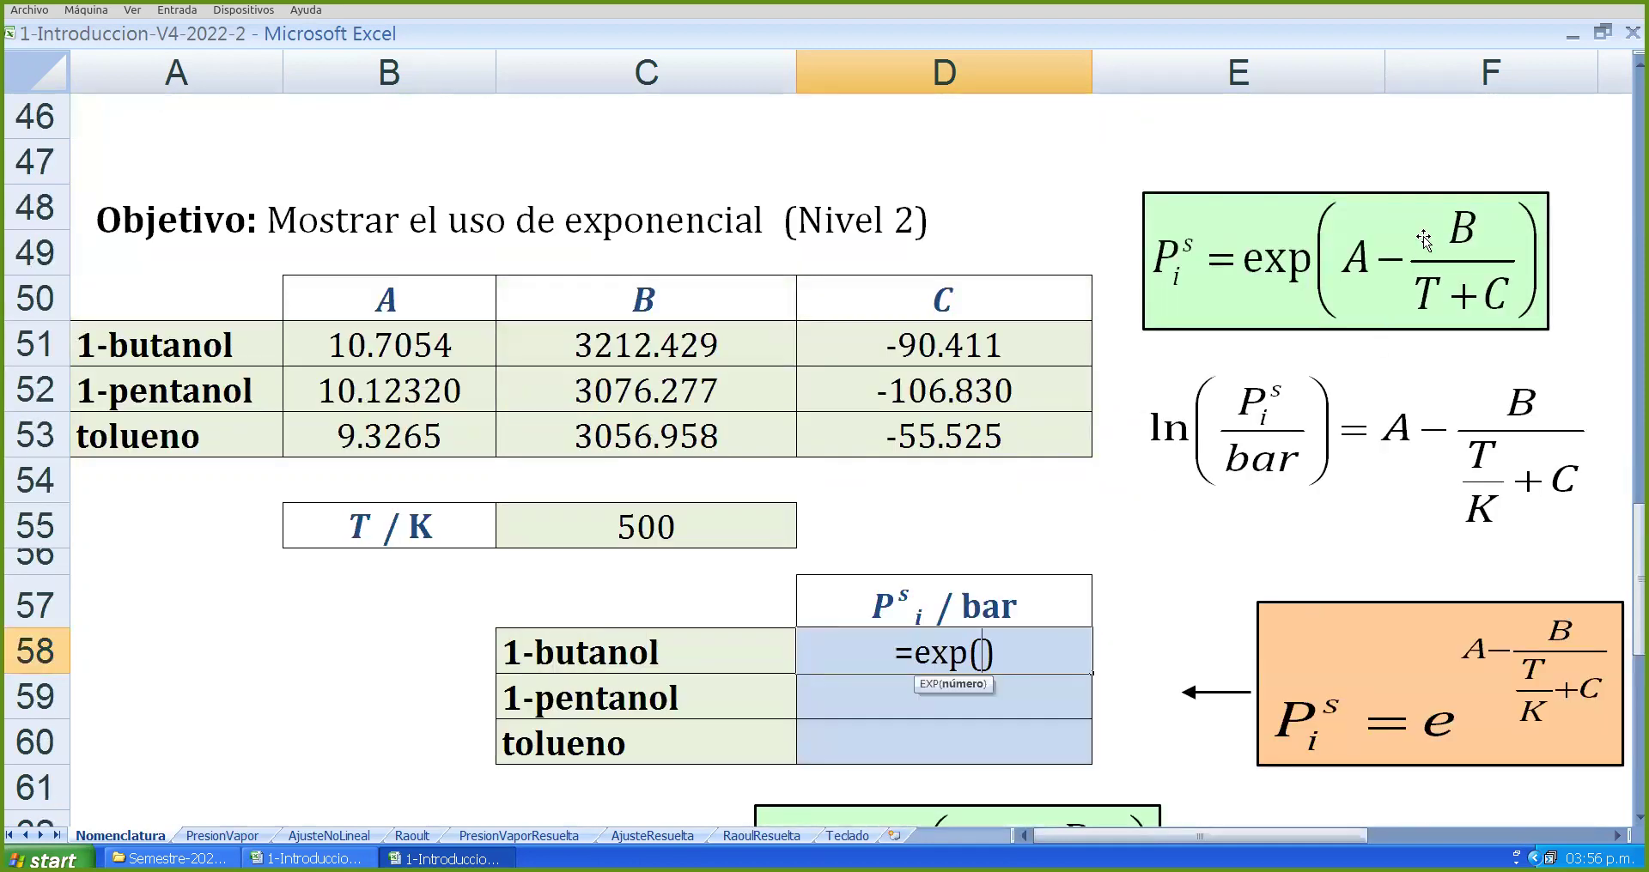
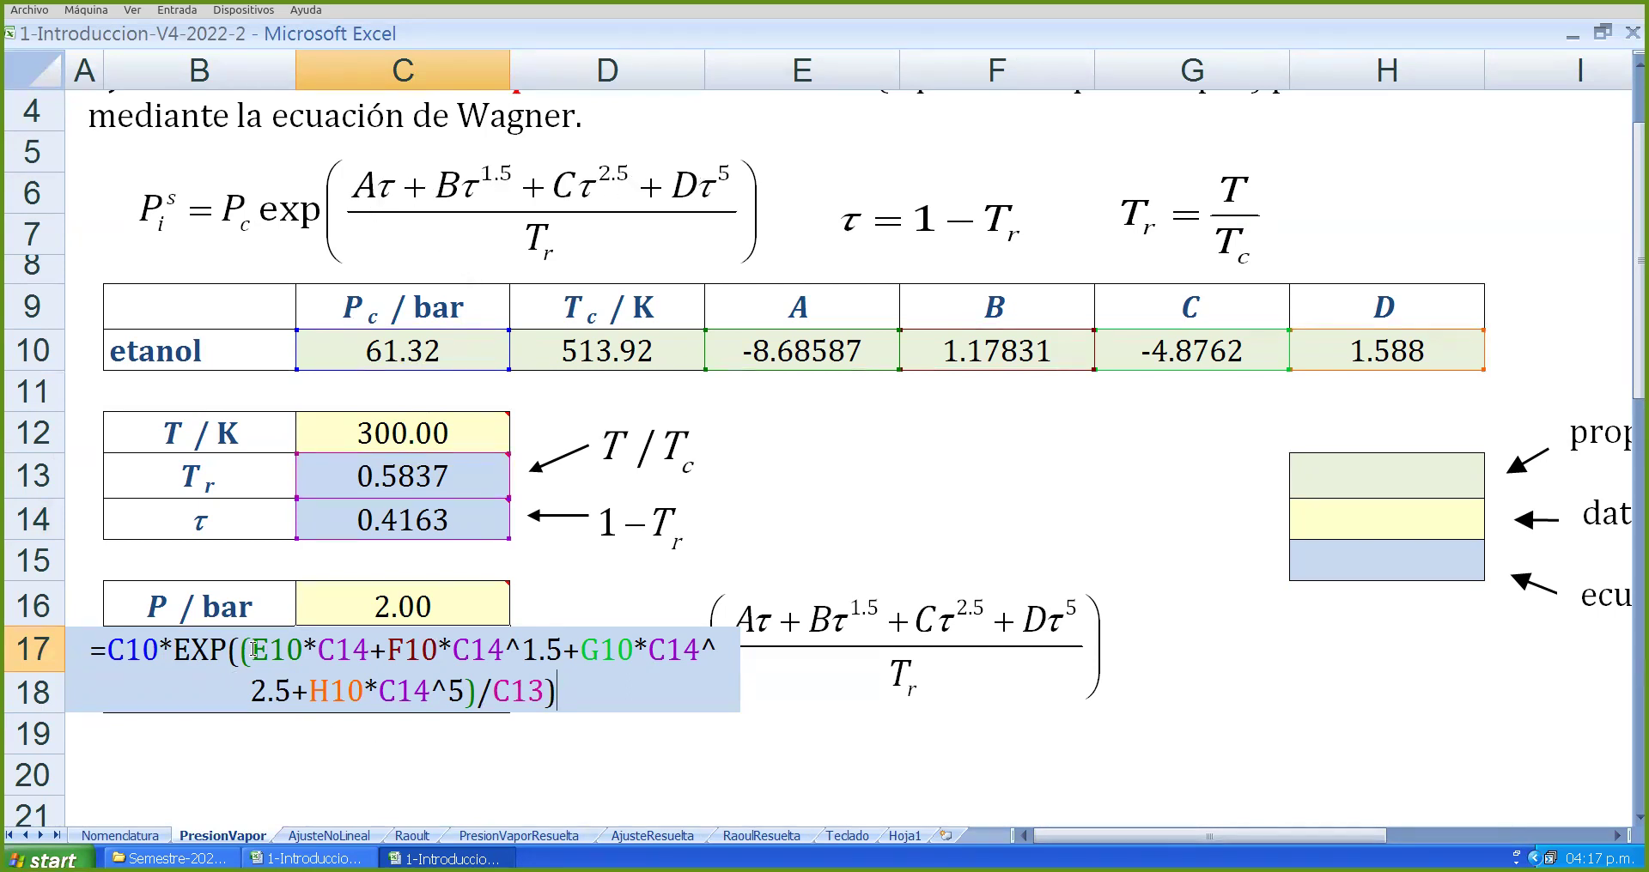
- Check the parentheses enclosing the numerator of the Wagner formula in C17 of the PresionVapor sheet, and enter the formula
key("Left")
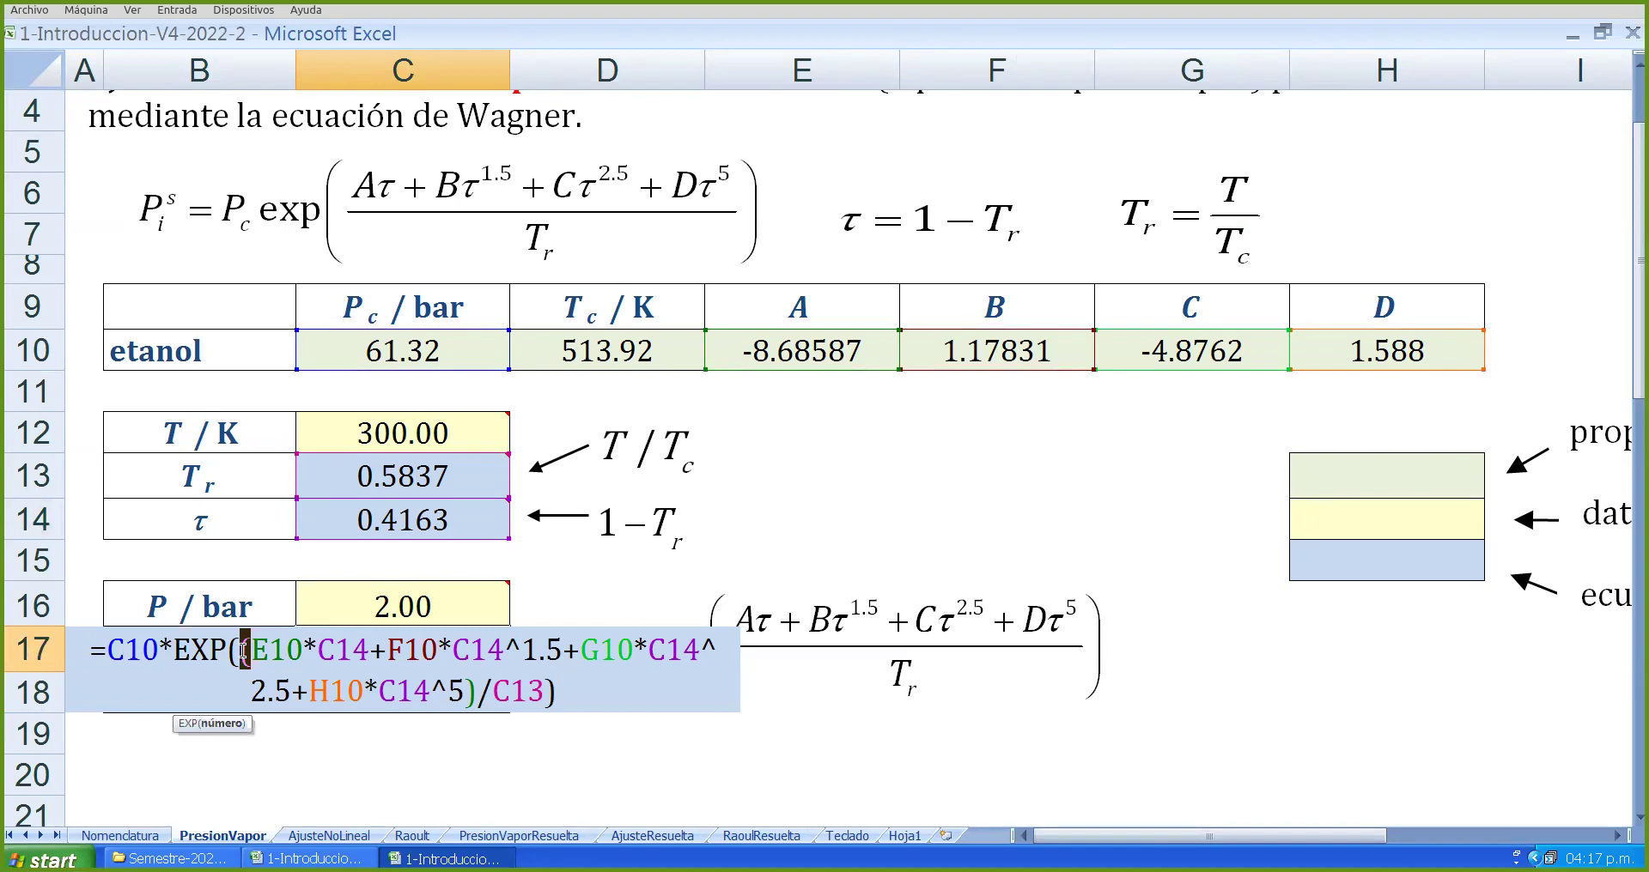
left_click(470, 692)
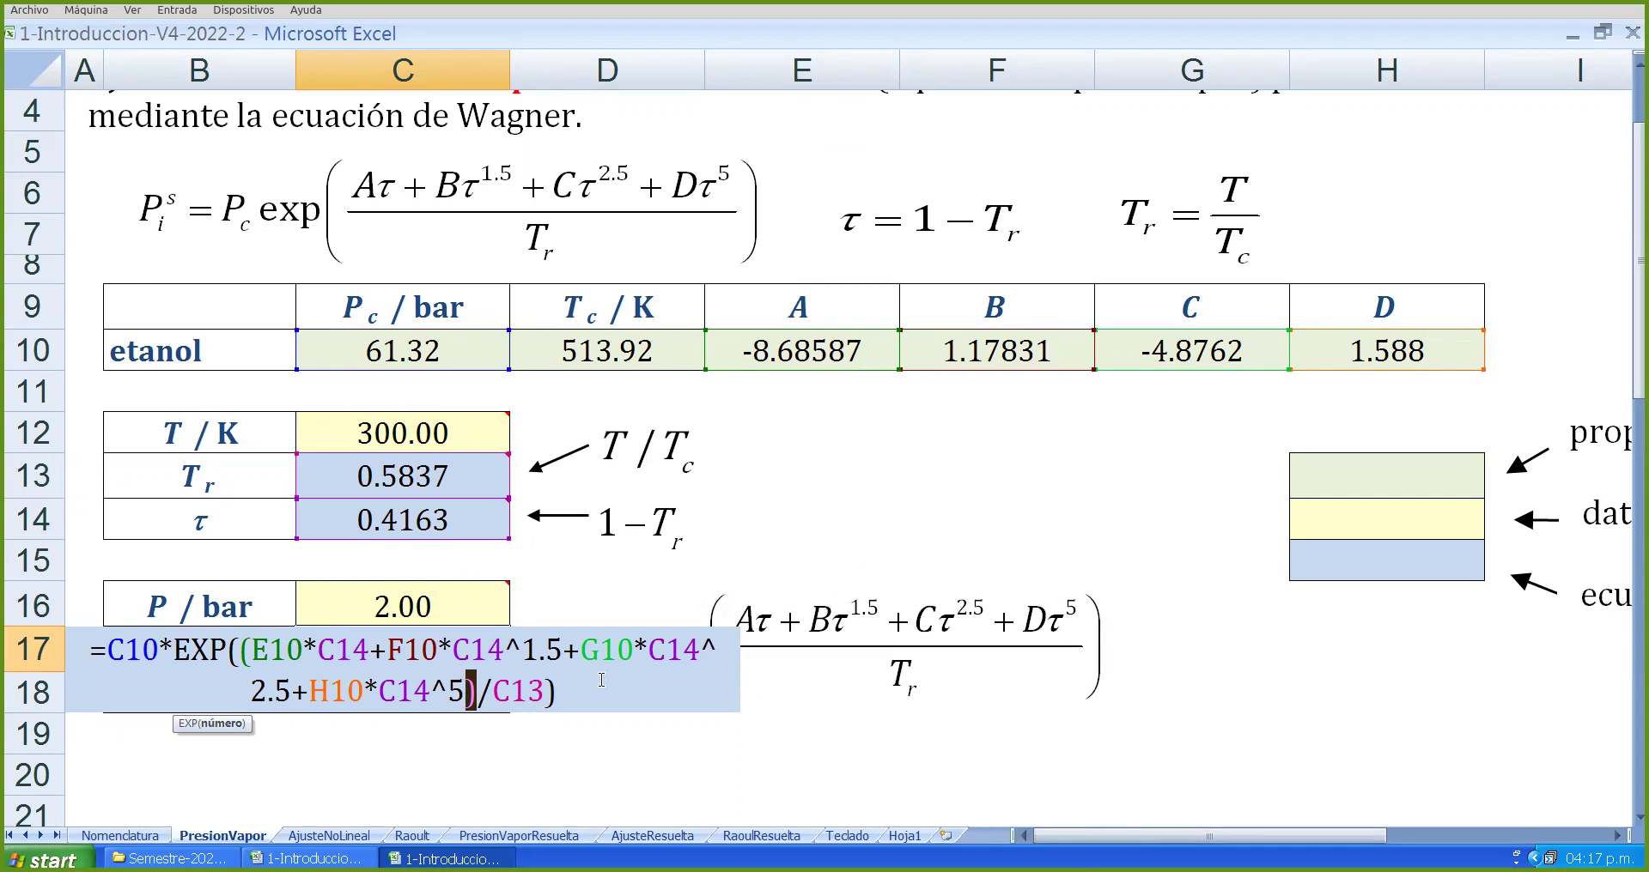
mouse_move(341, 523)
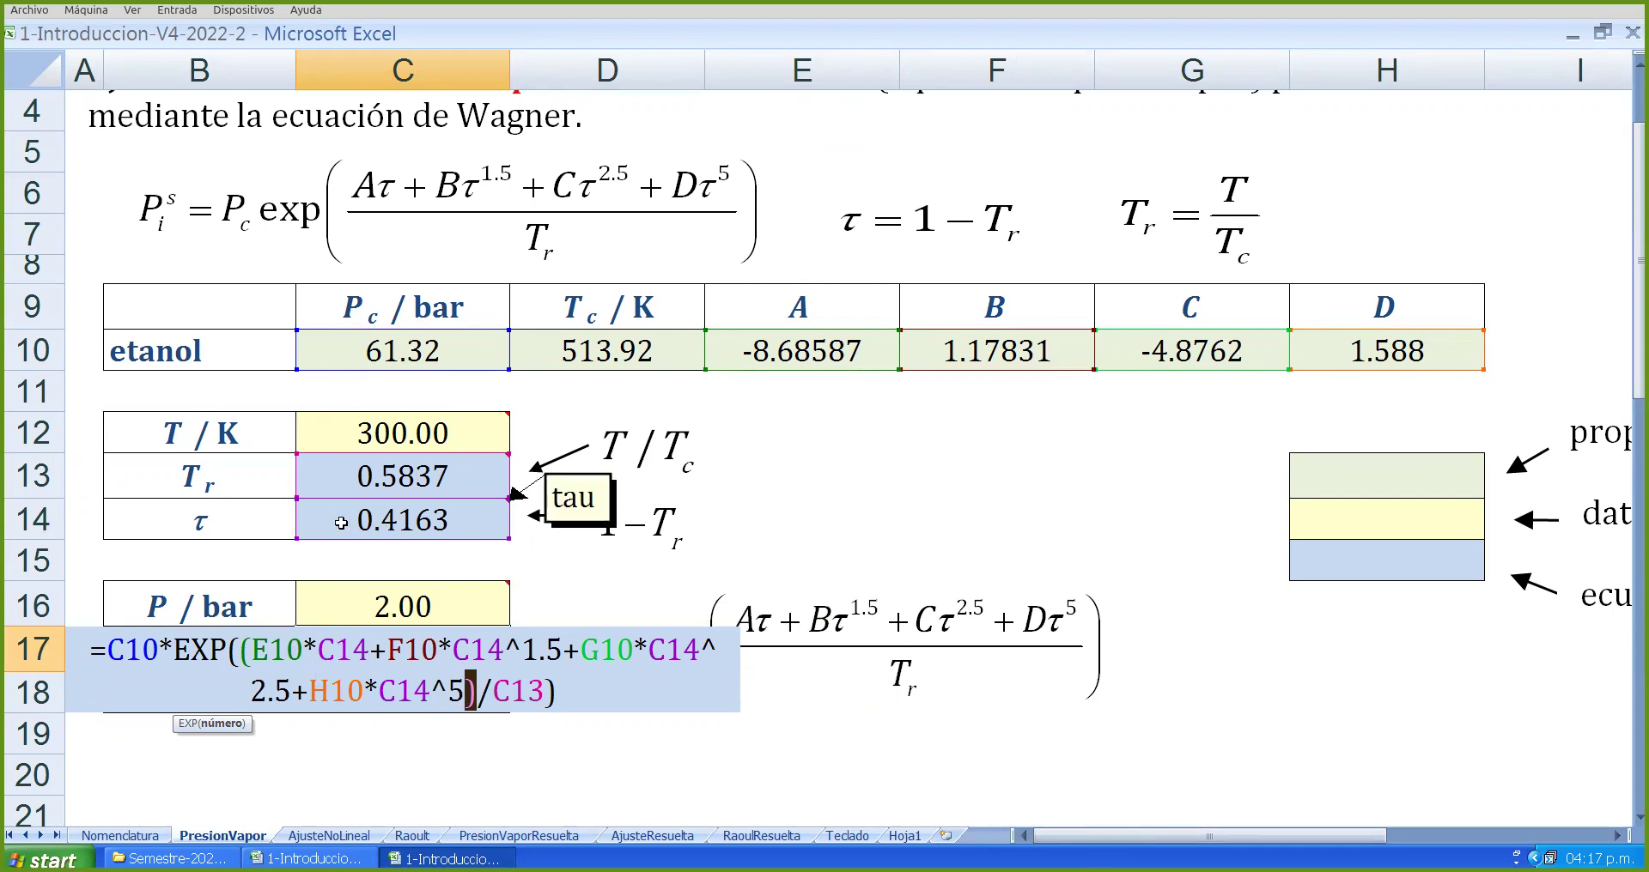
mouse_move(376, 650)
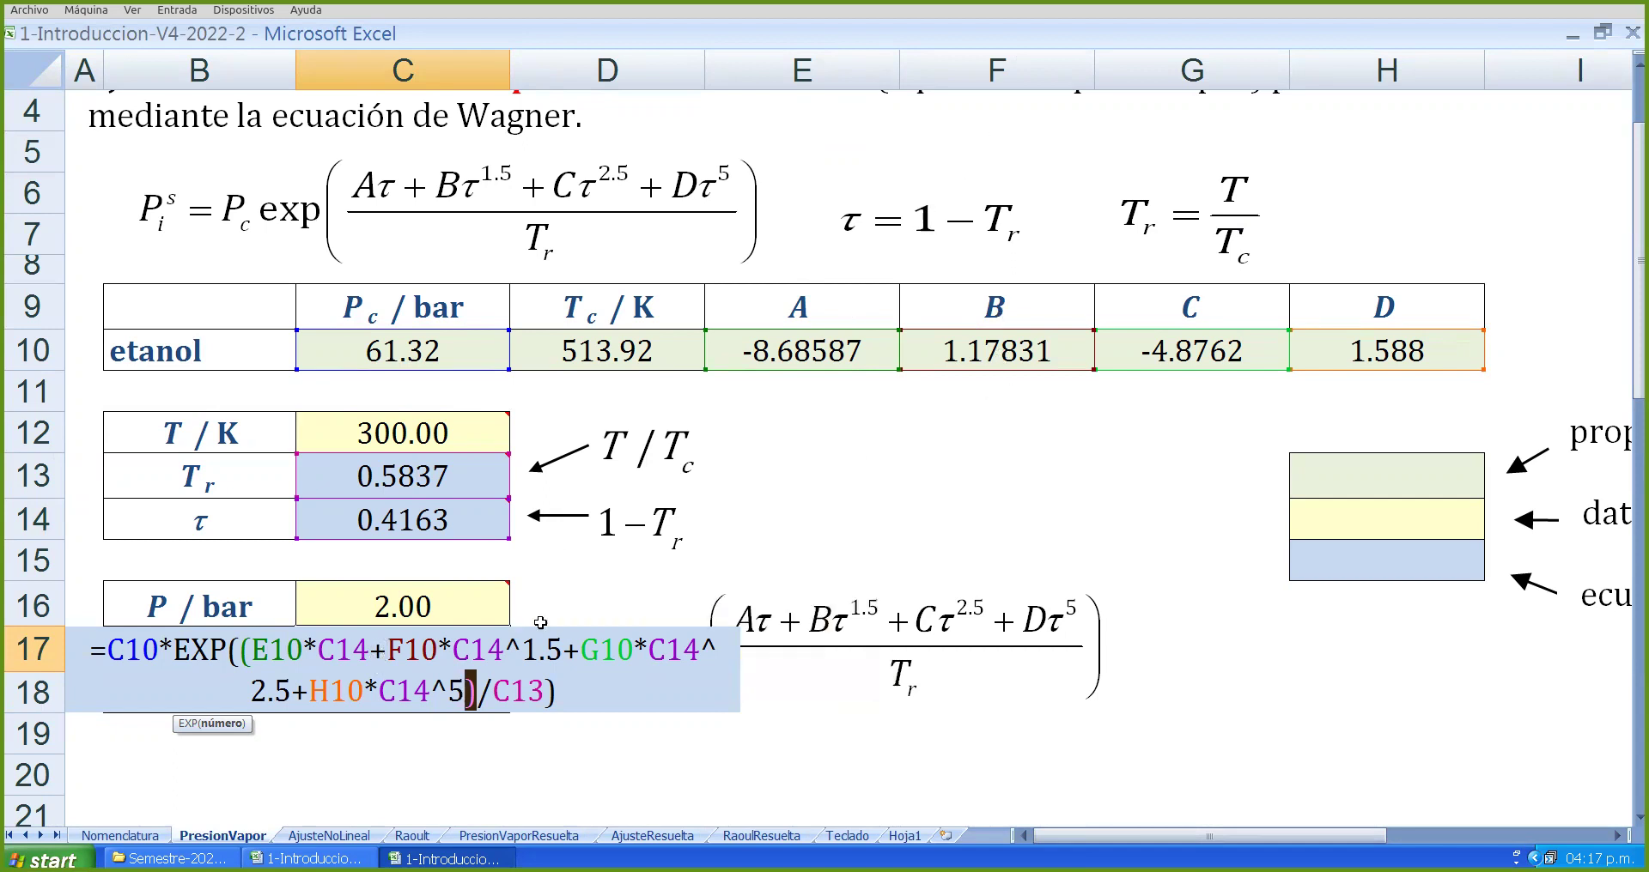
mouse_move(476, 661)
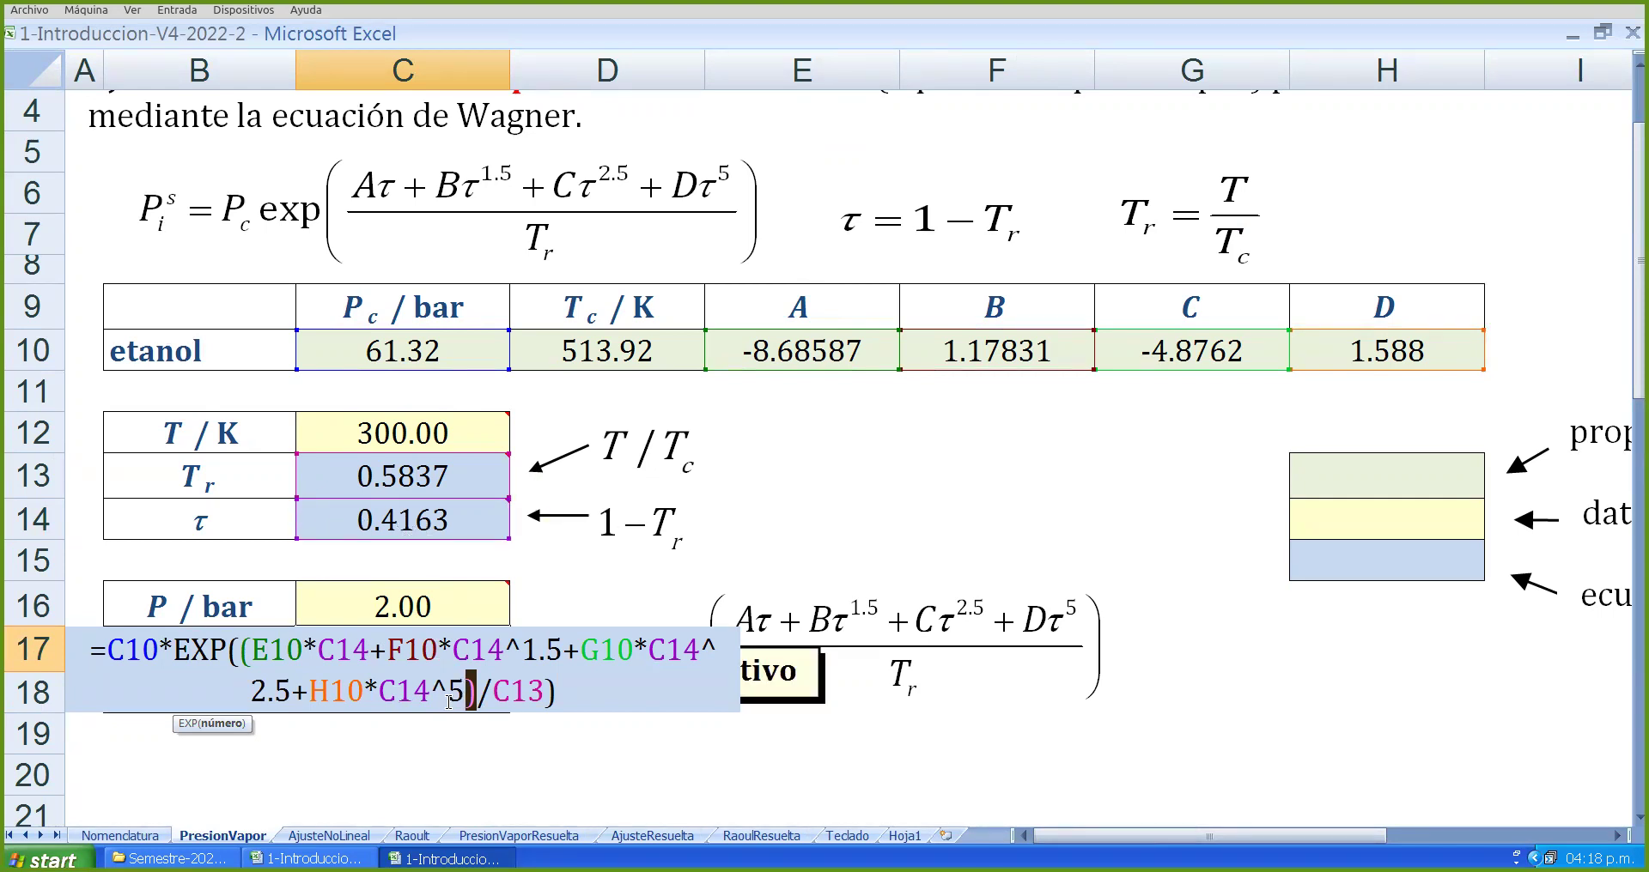
left_click(478, 692)
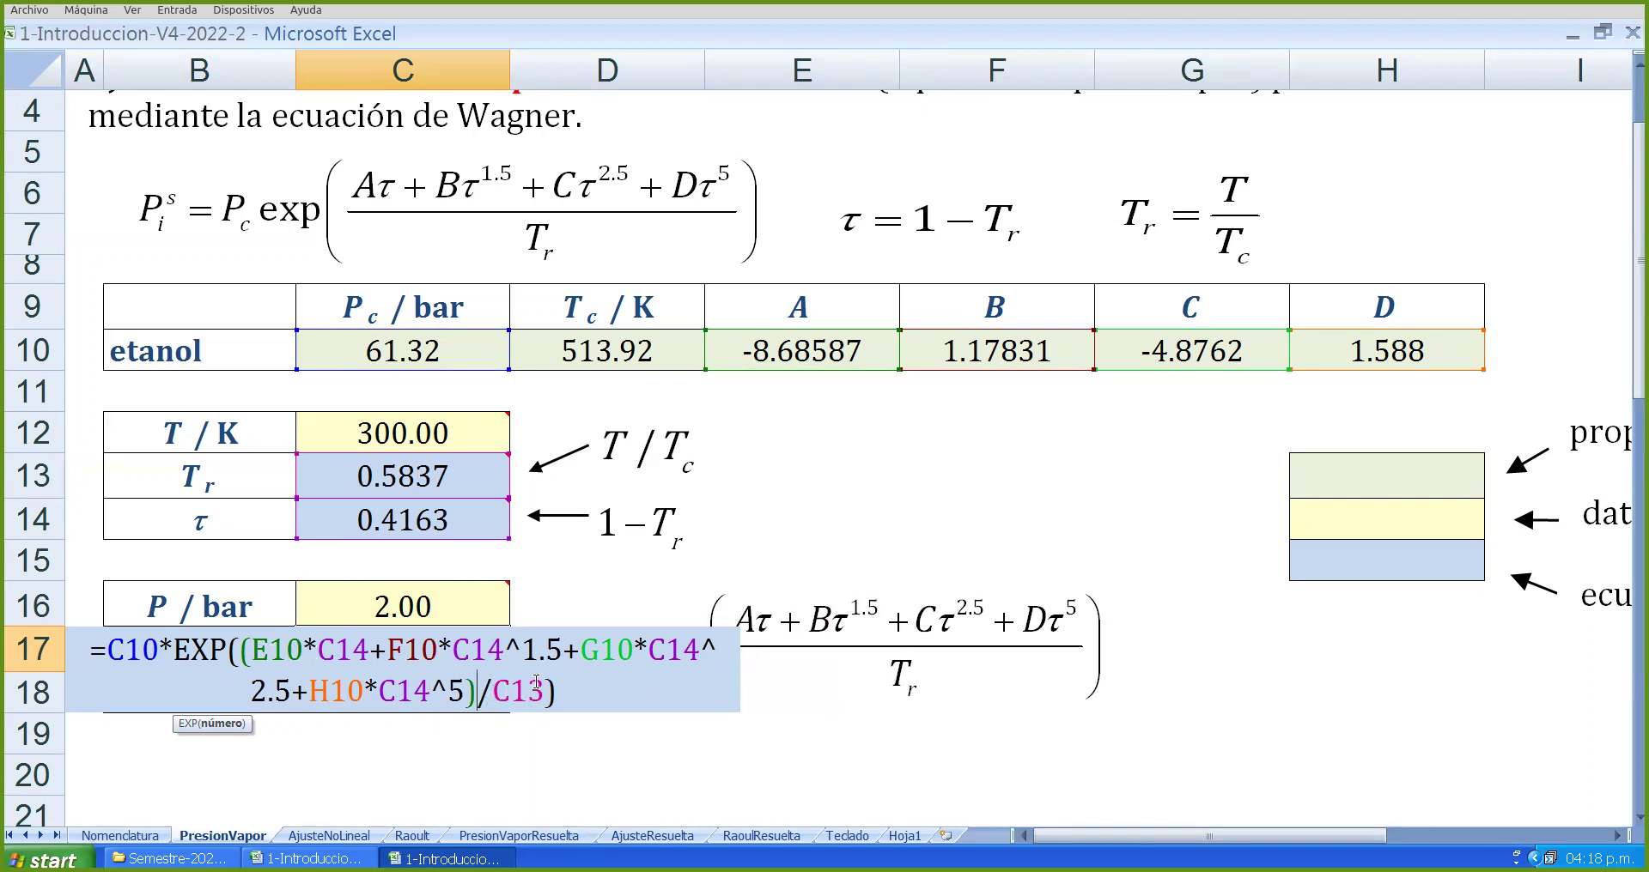
mouse_move(408, 480)
left_click(569, 696)
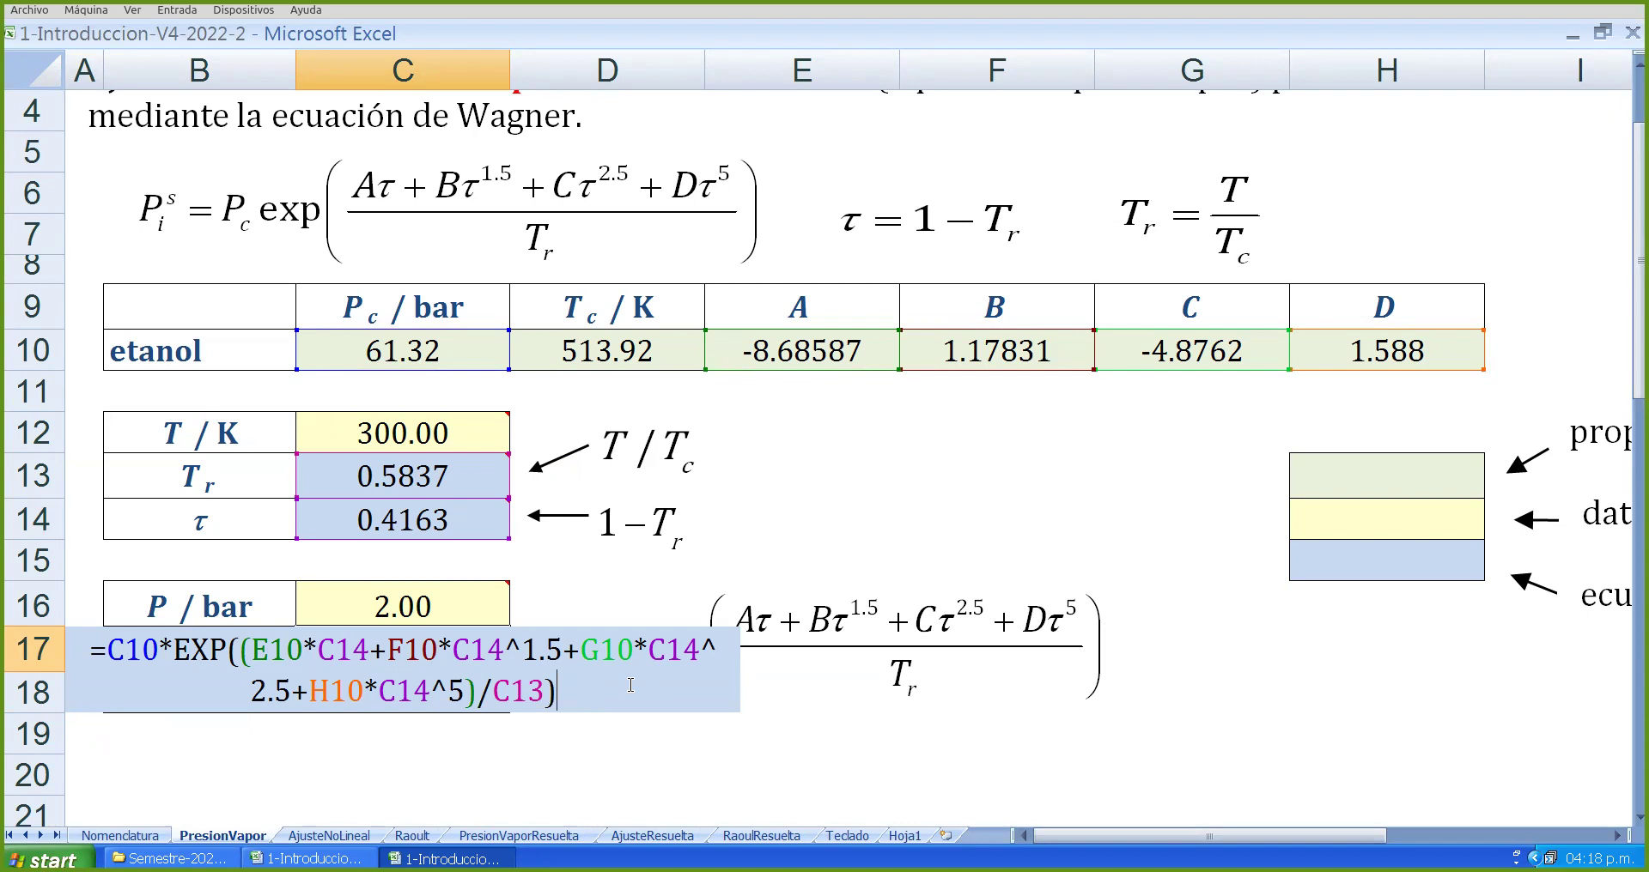
key("Return")
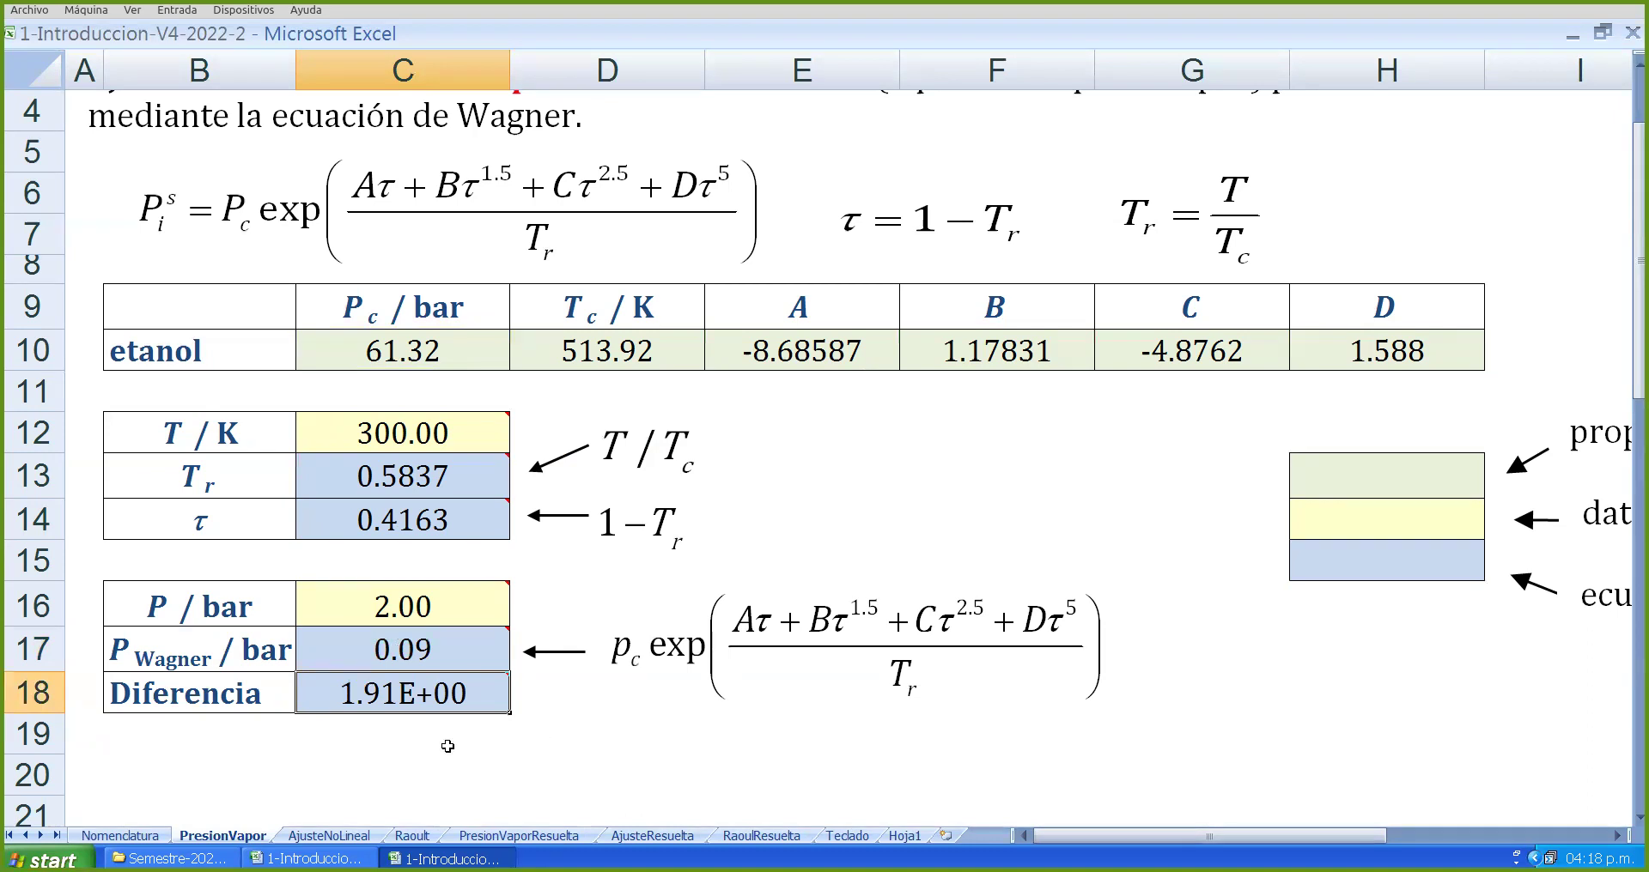
- Exit the full-screen view and review the pressure difference in C18 together with the temperature in C12
left_click(550, 719)
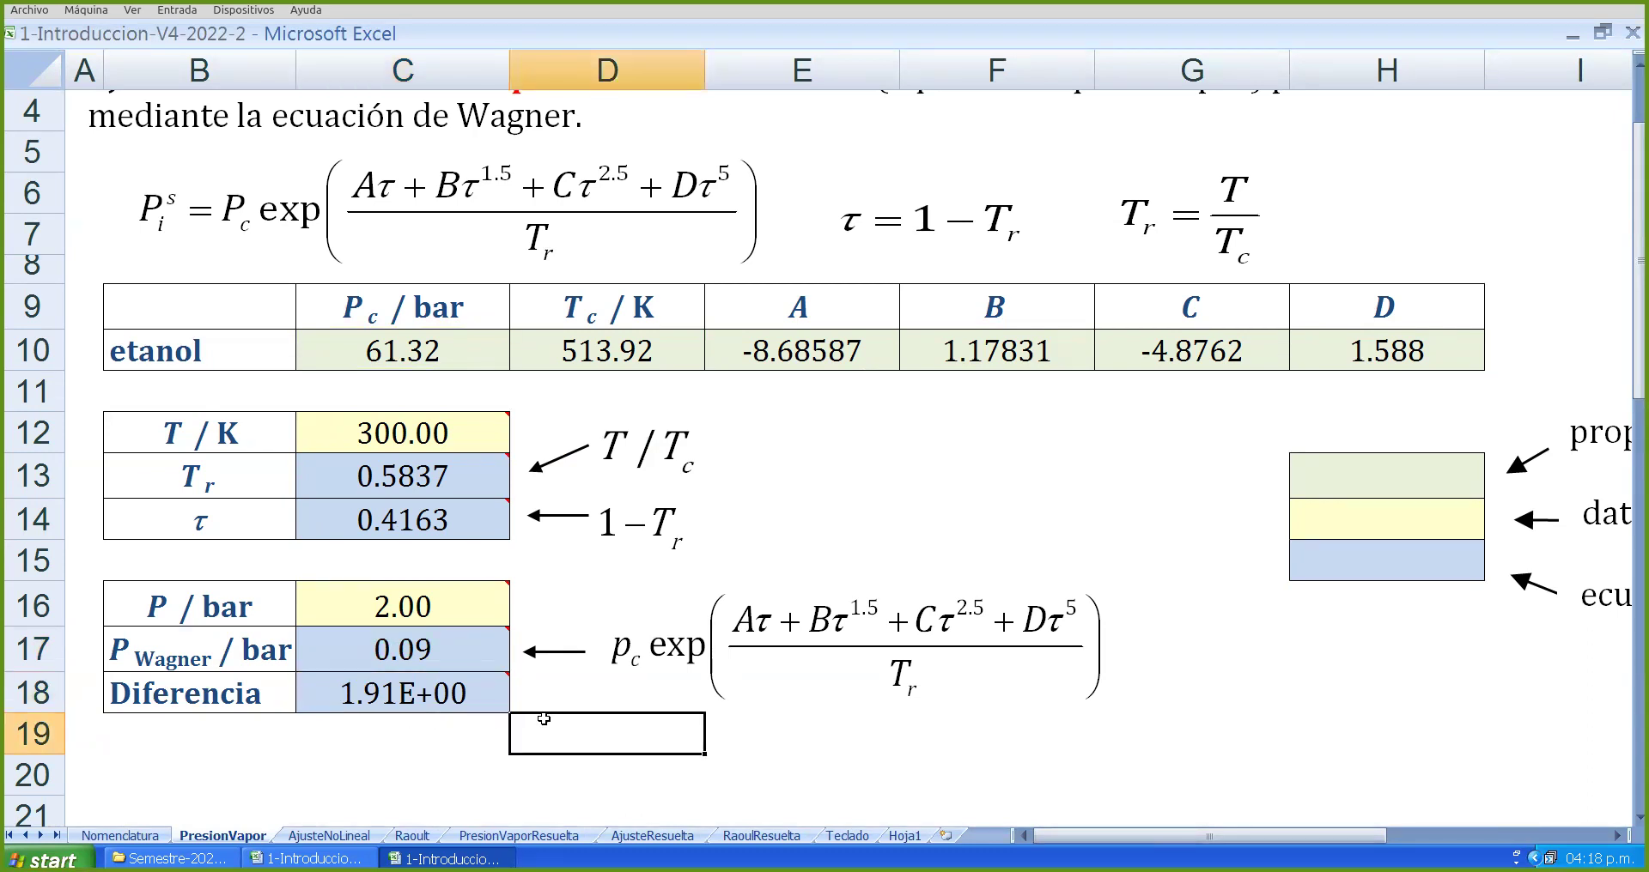
key("Escape")
scroll(589, 726, "down", 2)
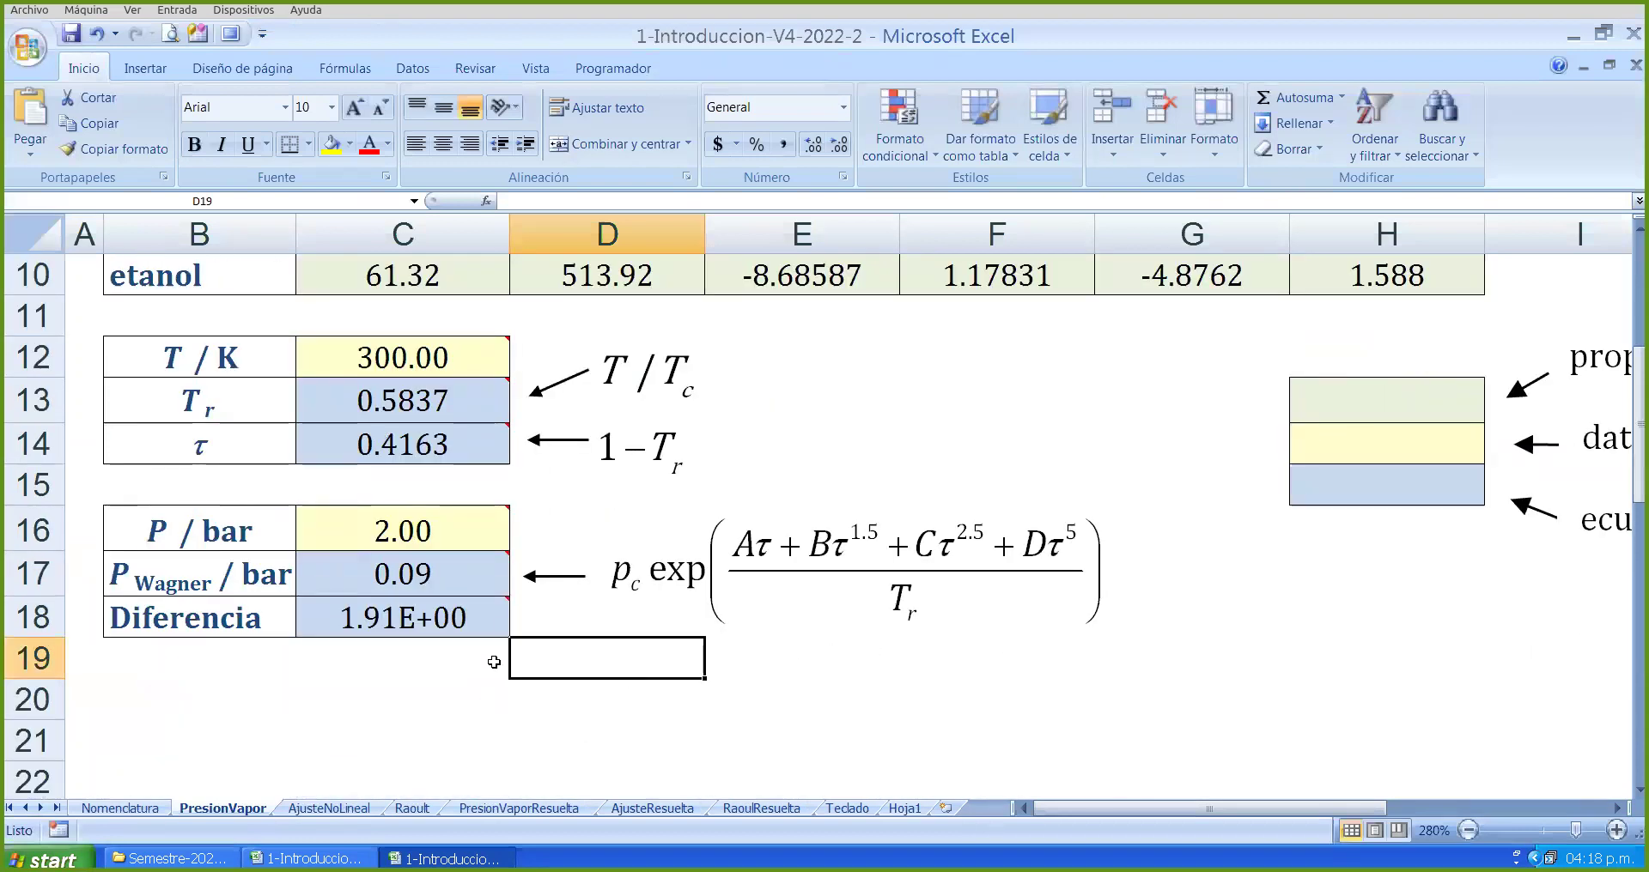
left_click(429, 625)
scroll(447, 618, "up", 1)
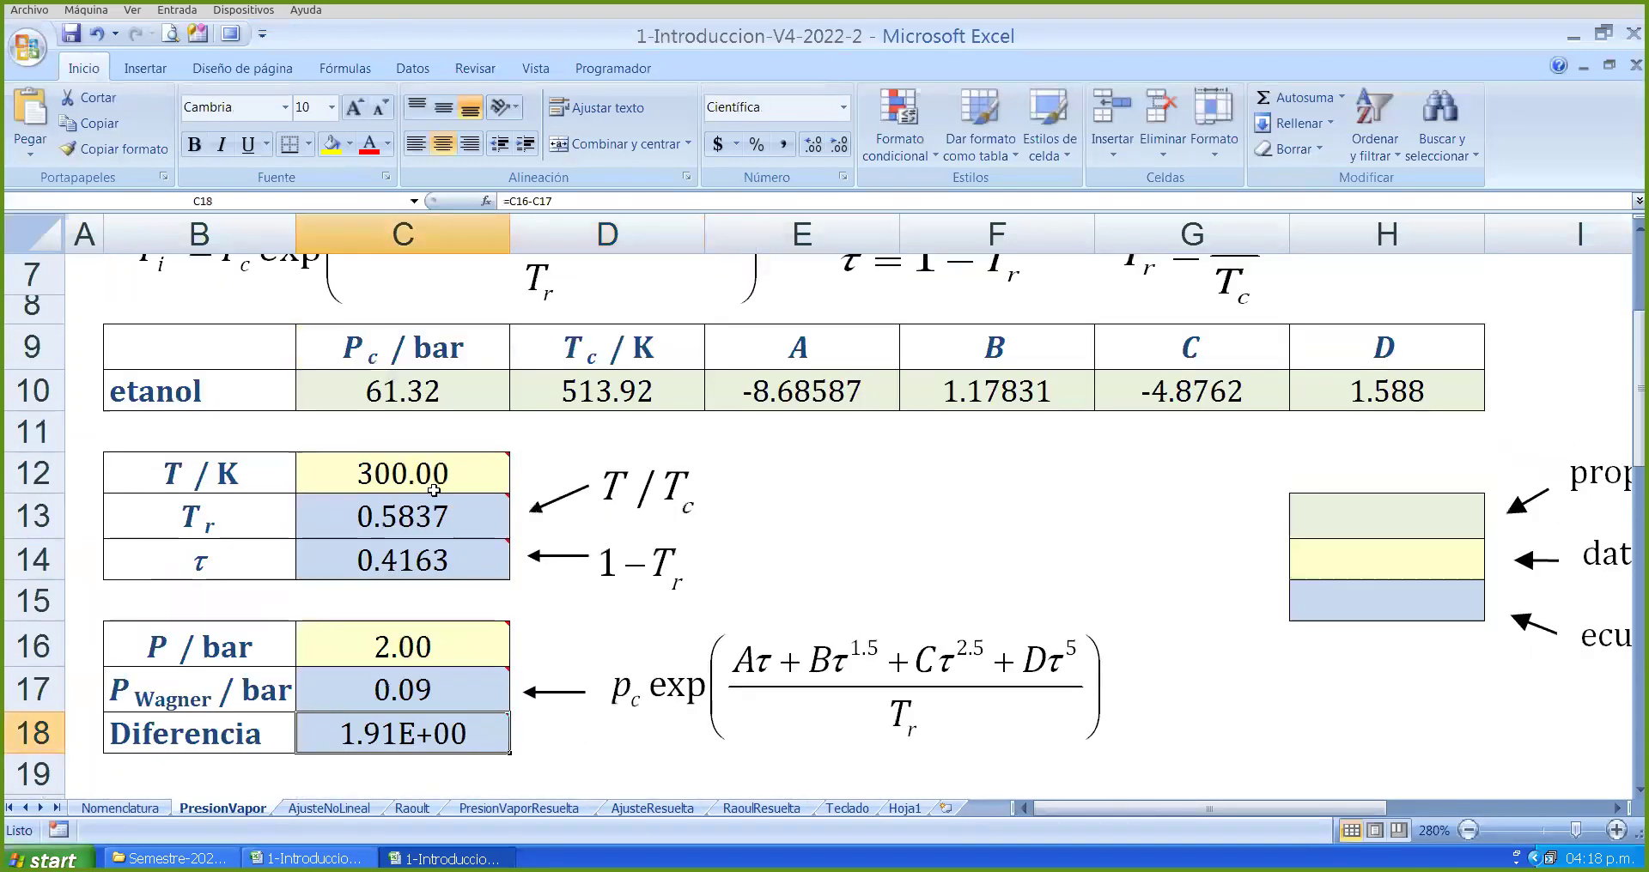
left_click(402, 480)
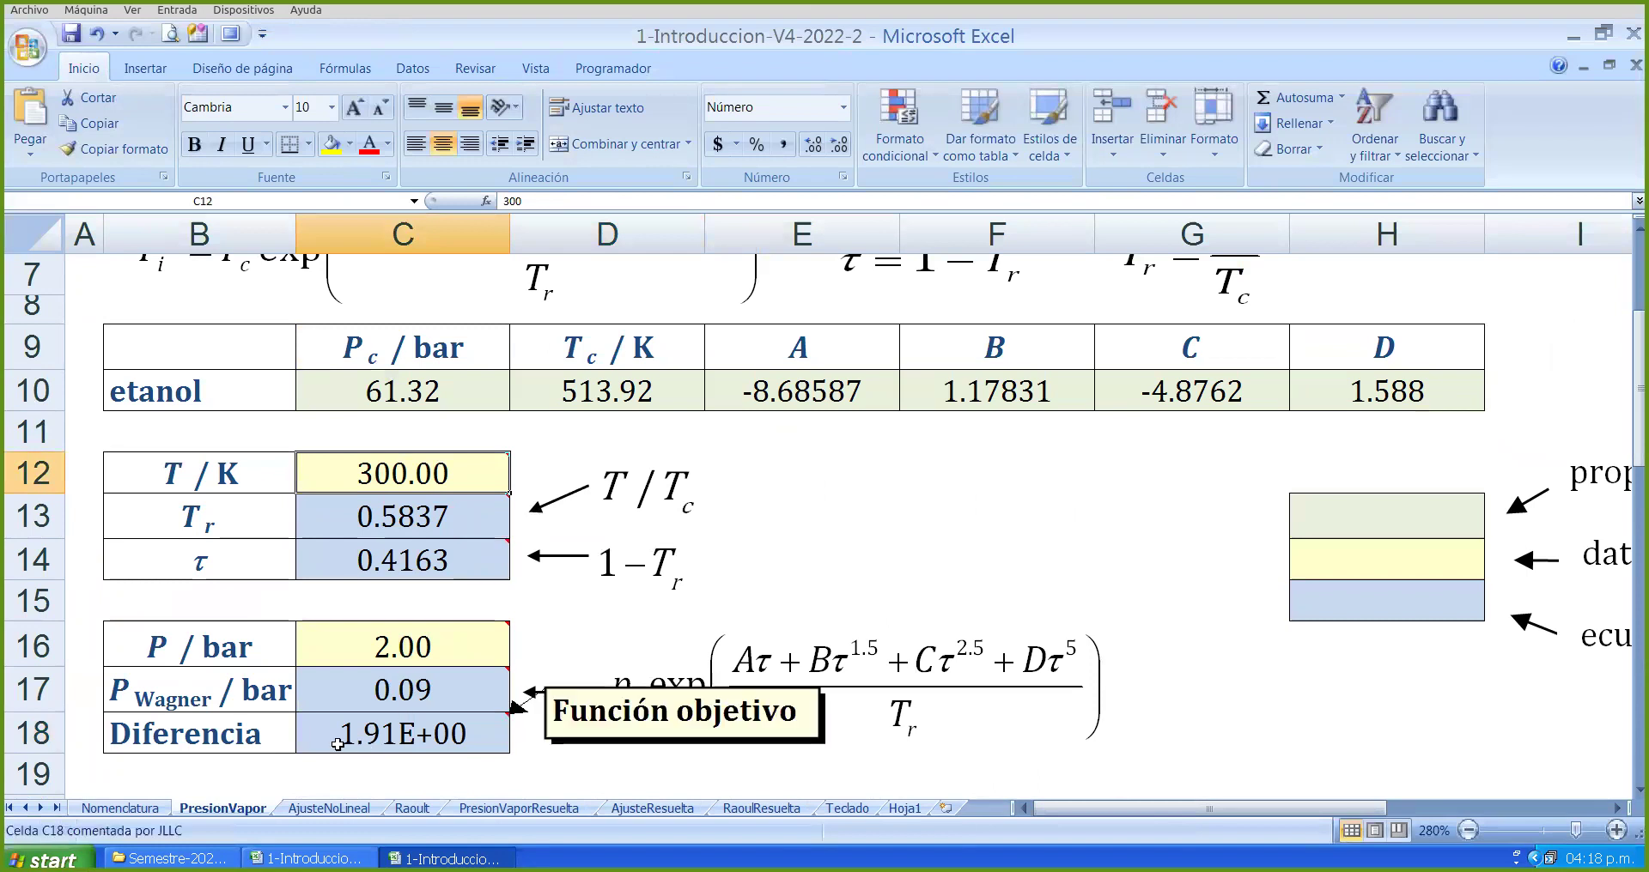
left_click(461, 733)
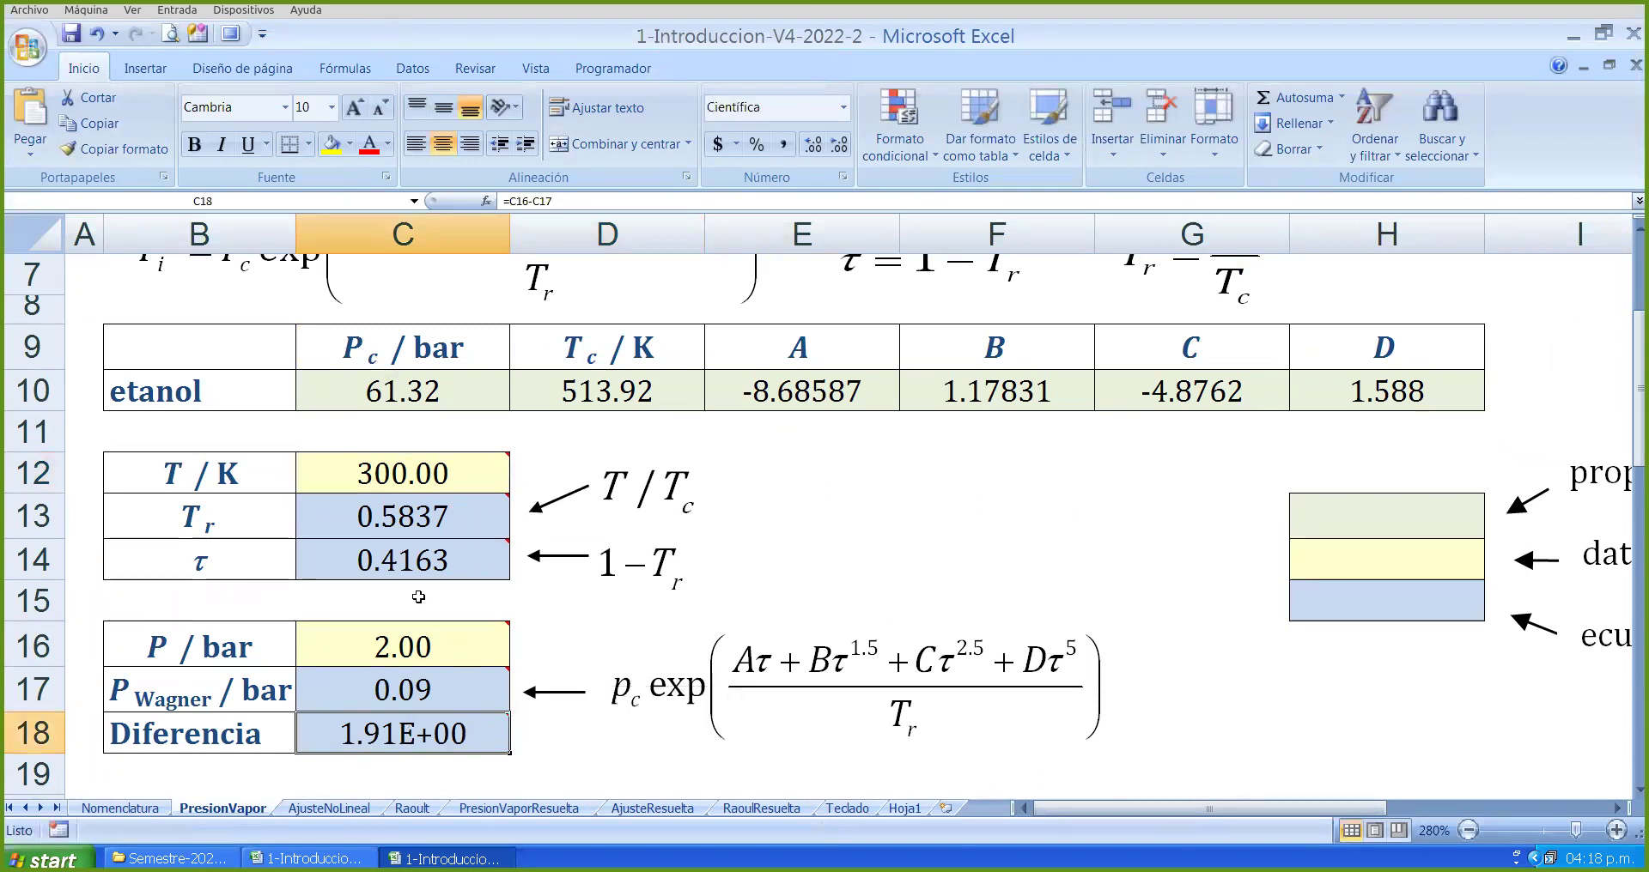
- Try temperatures of 350 and 400 K in C12
left_click(430, 481)
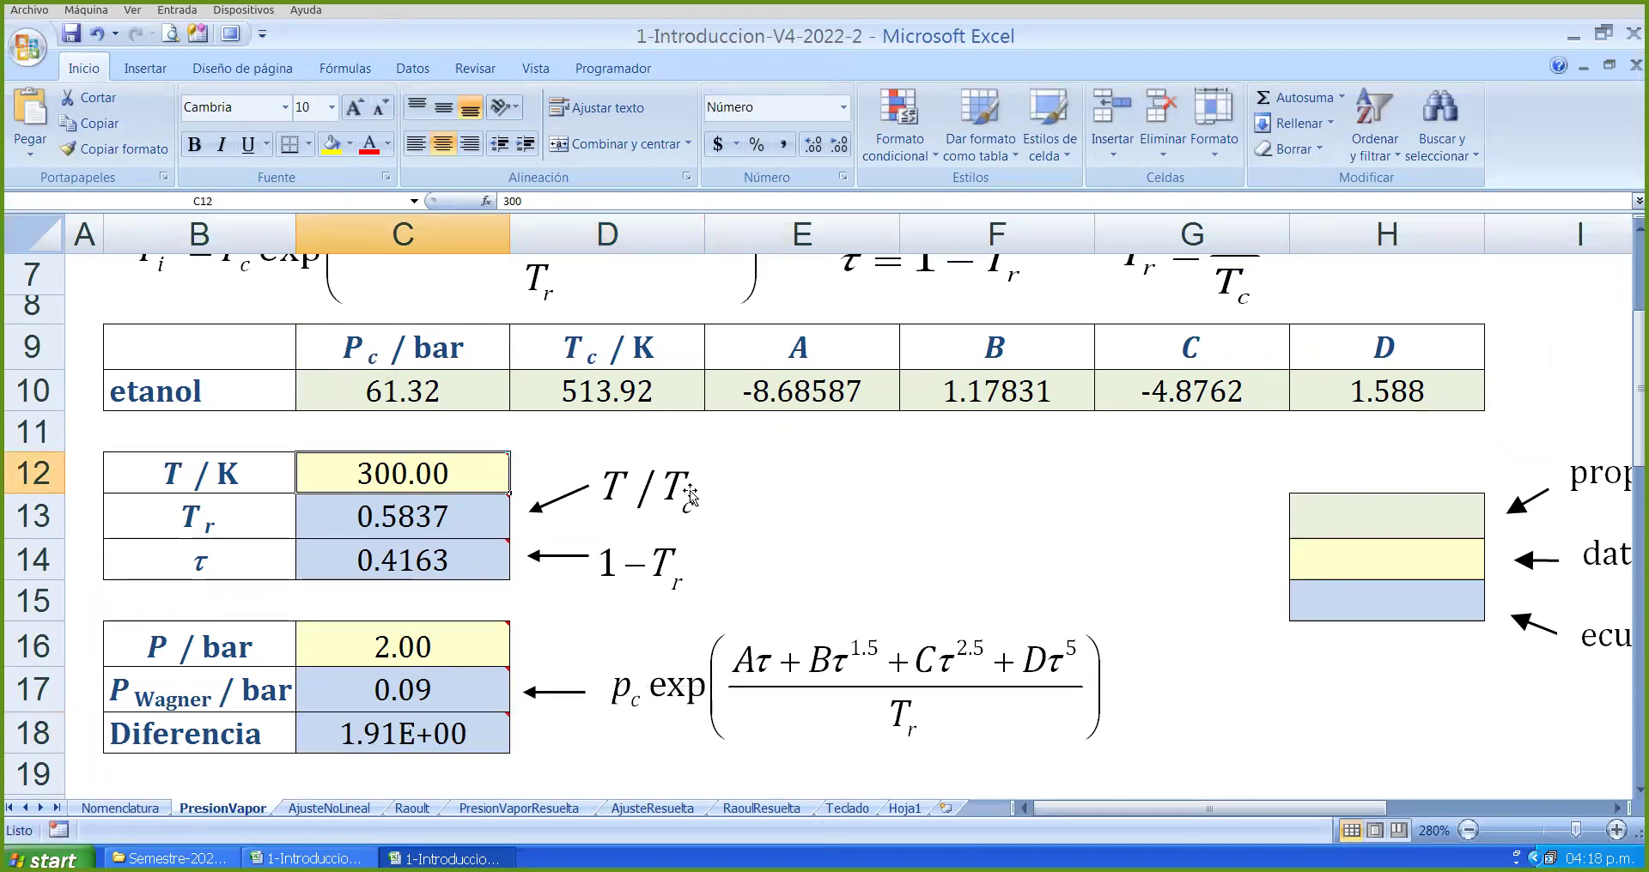
type("350")
key("Return")
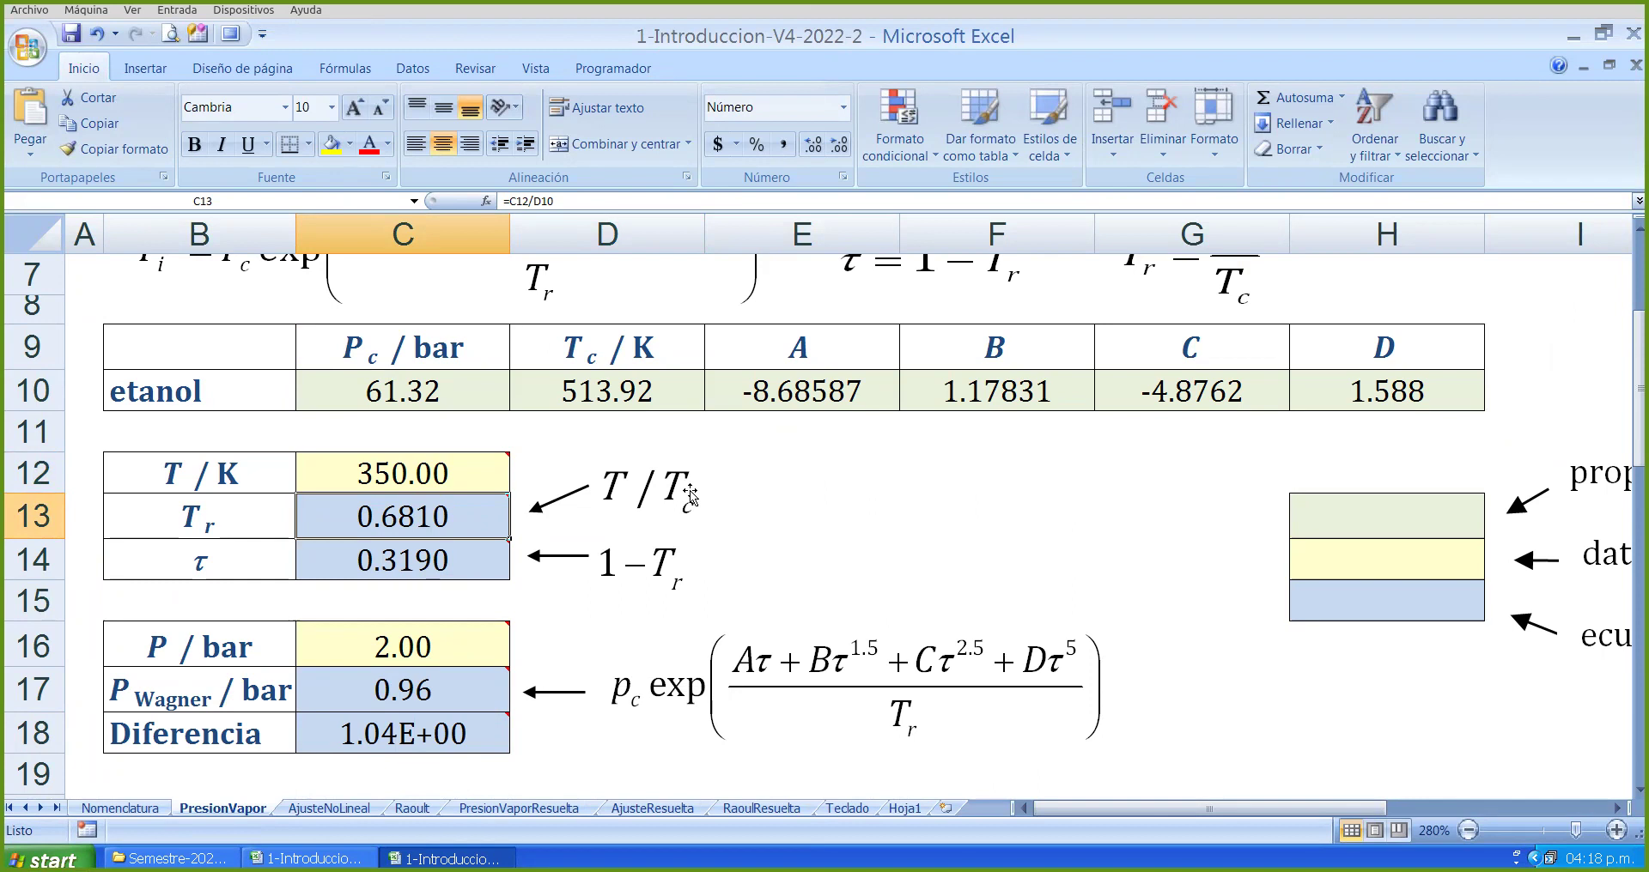
key("Up")
type("400")
key("Return")
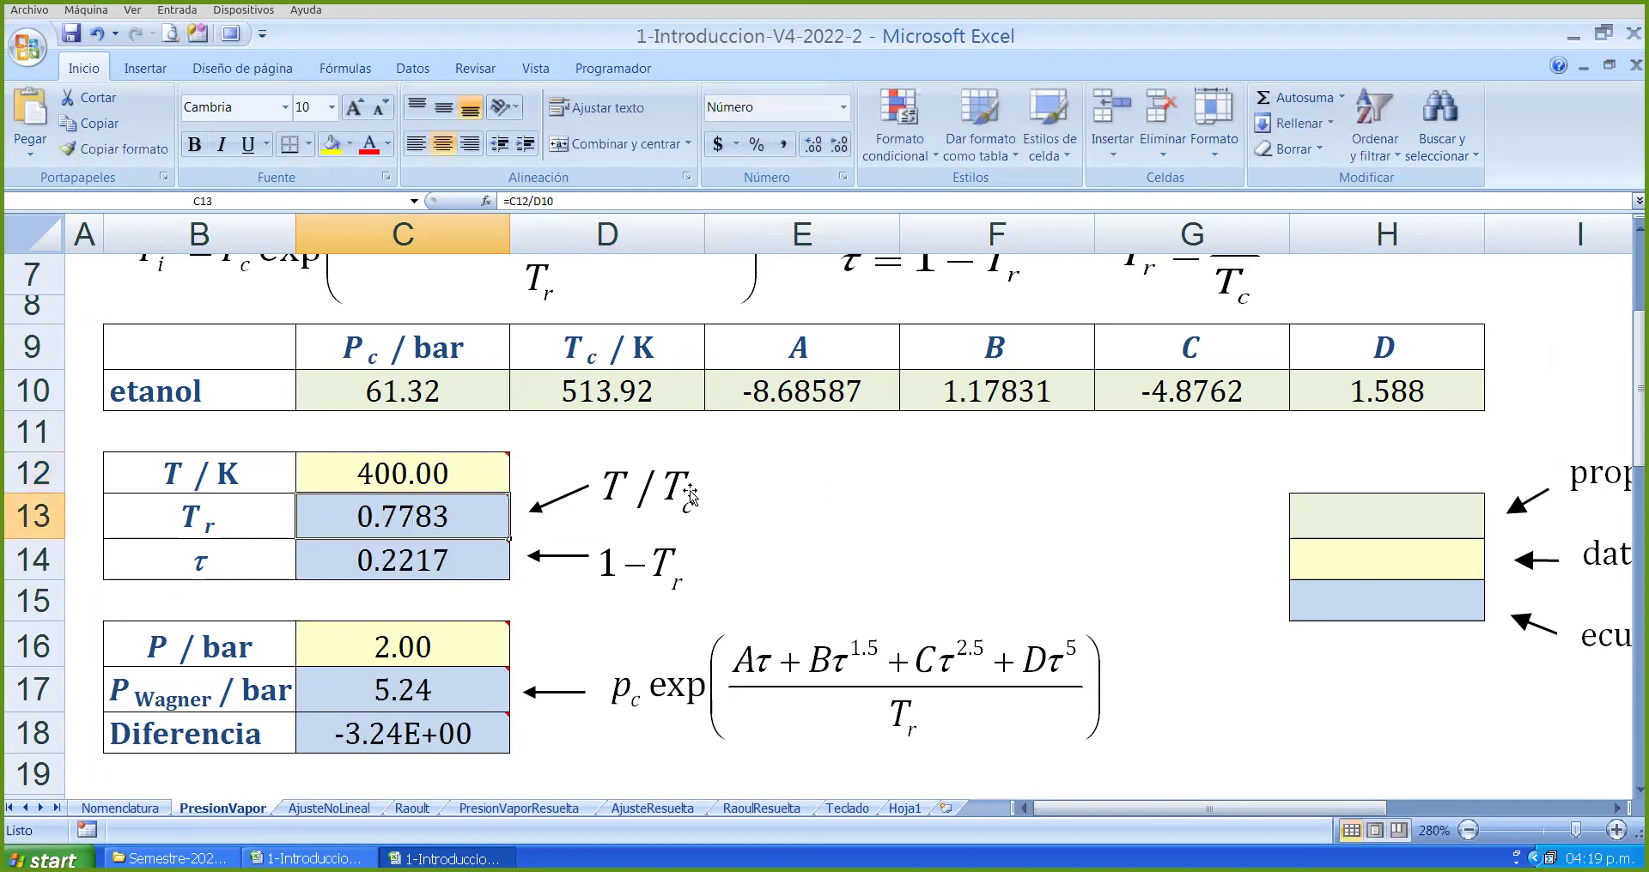
- Set the temperature in C12 to 370 K
key("Up")
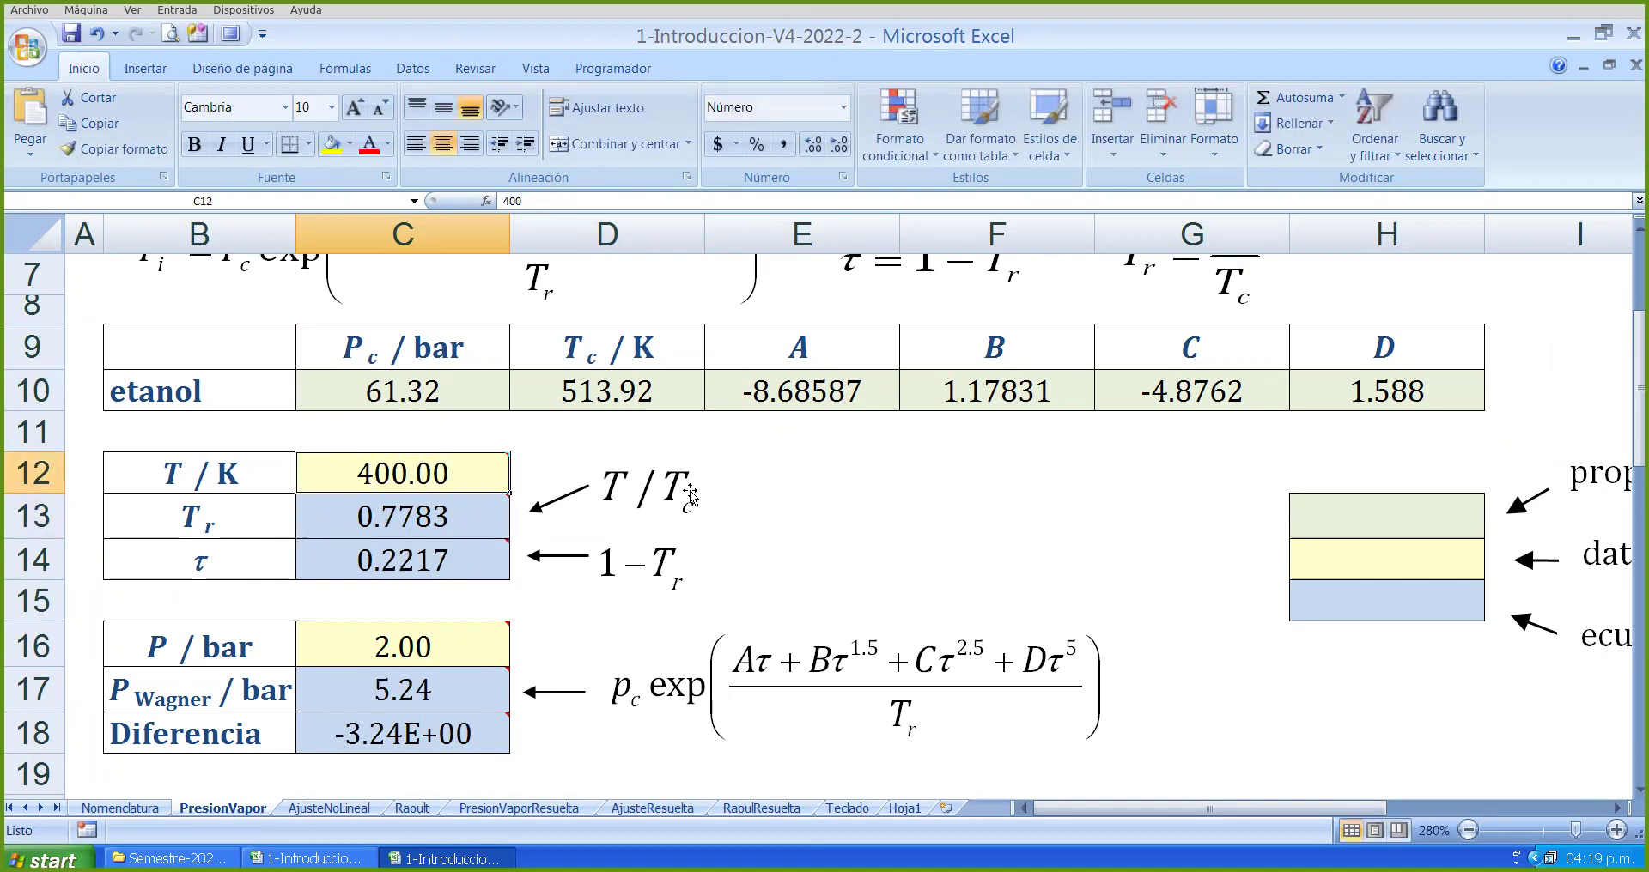
type("3")
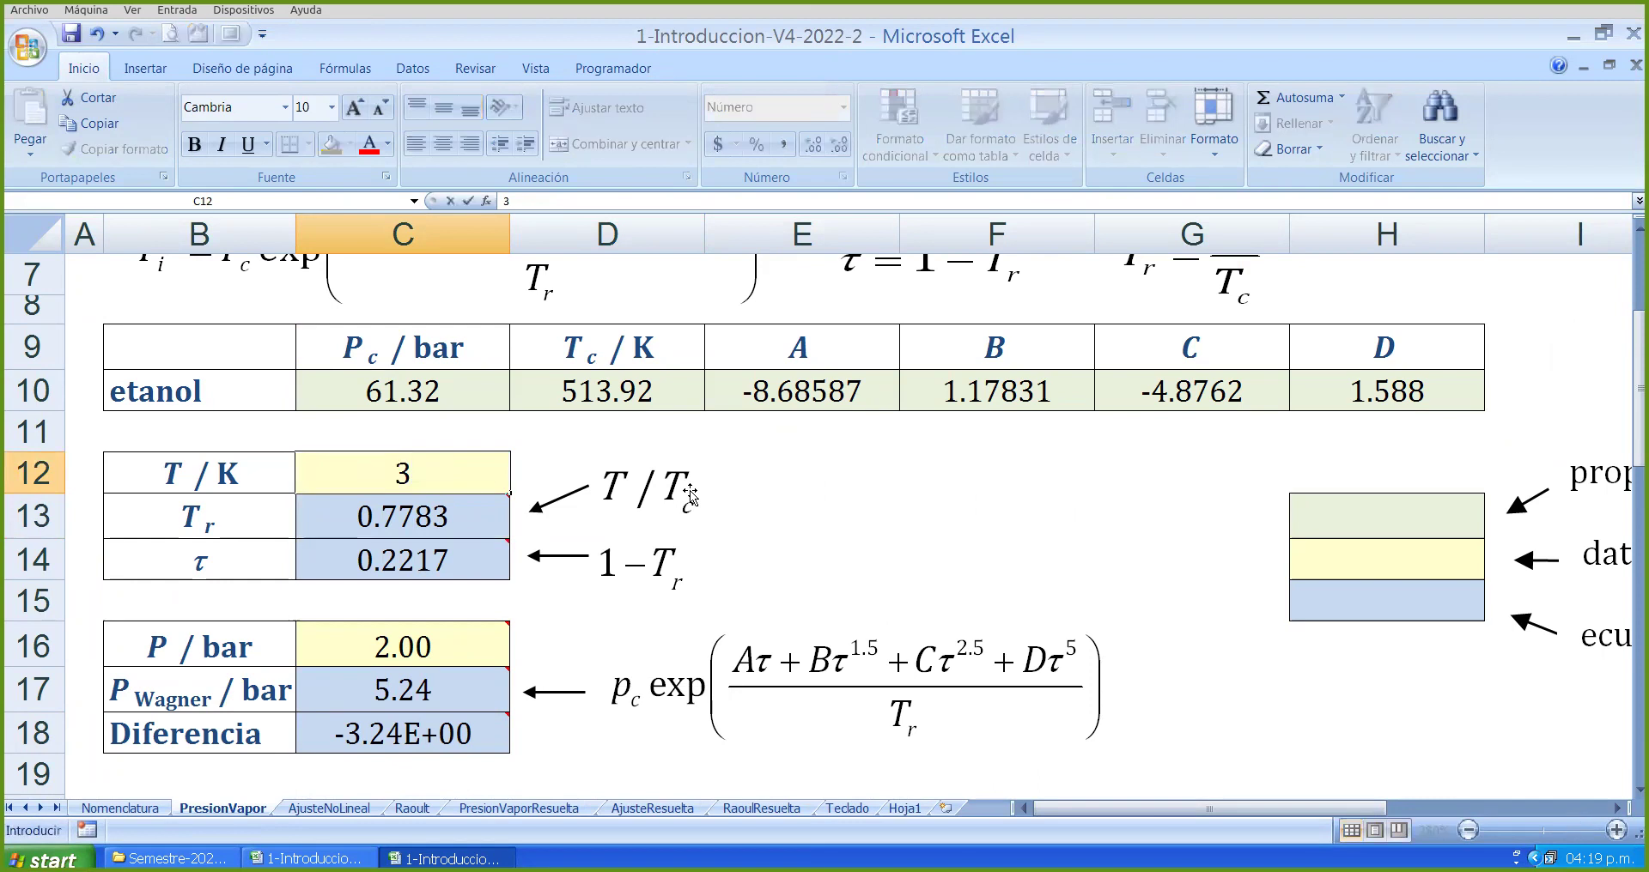
type("70")
key("Return")
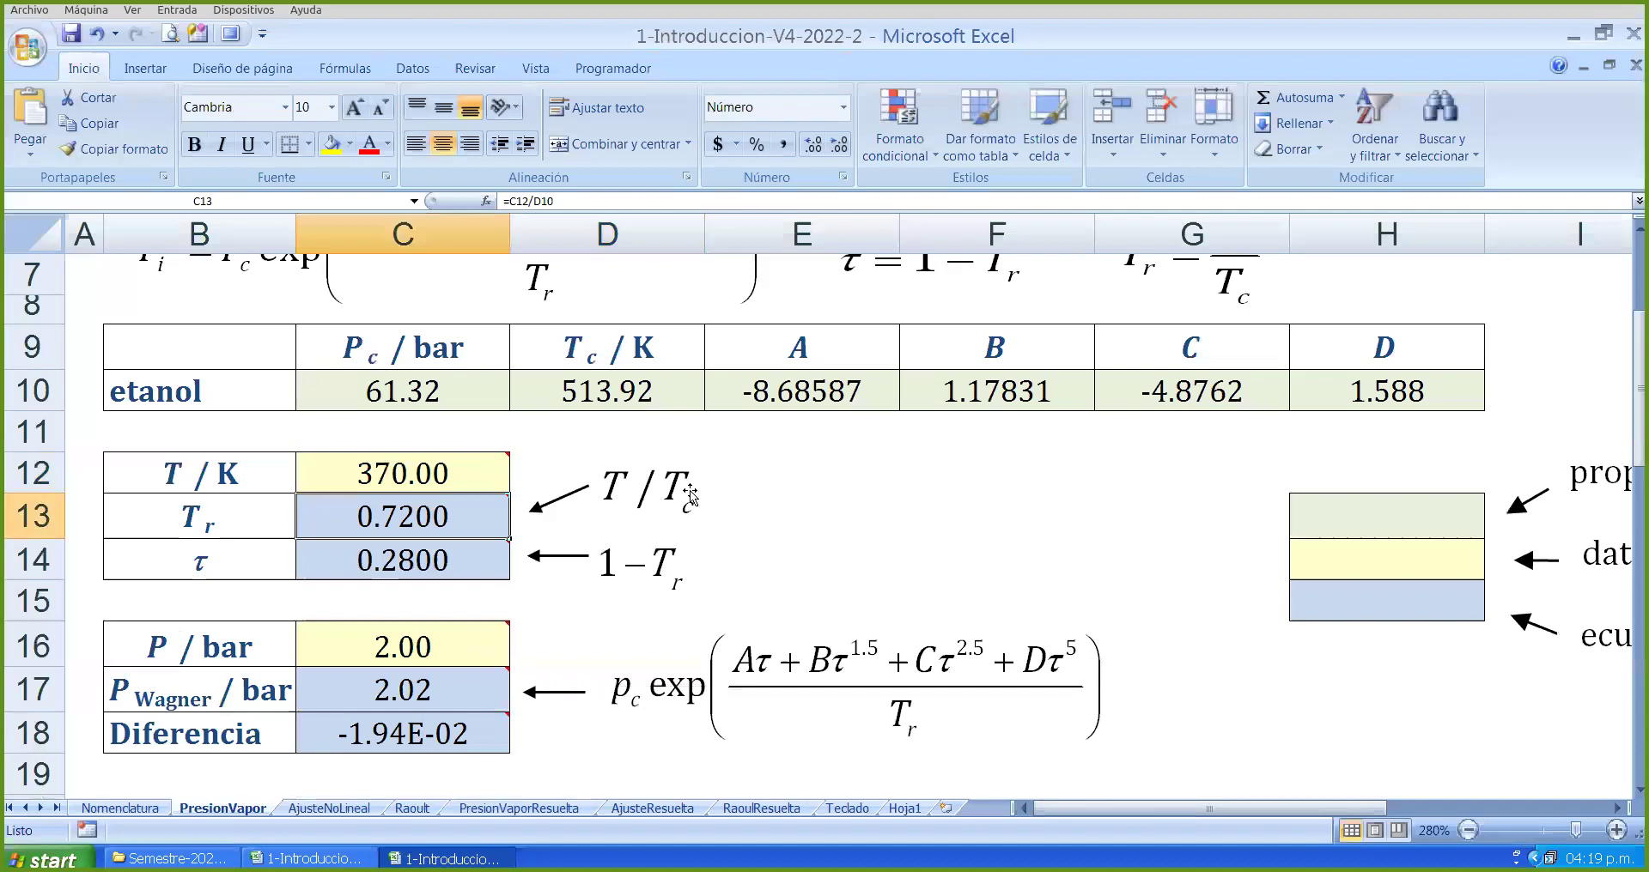
- Compare the difference formula in C18 with the objective function in the flow diagram below, showing the formula's cell references
mouse_move(383, 681)
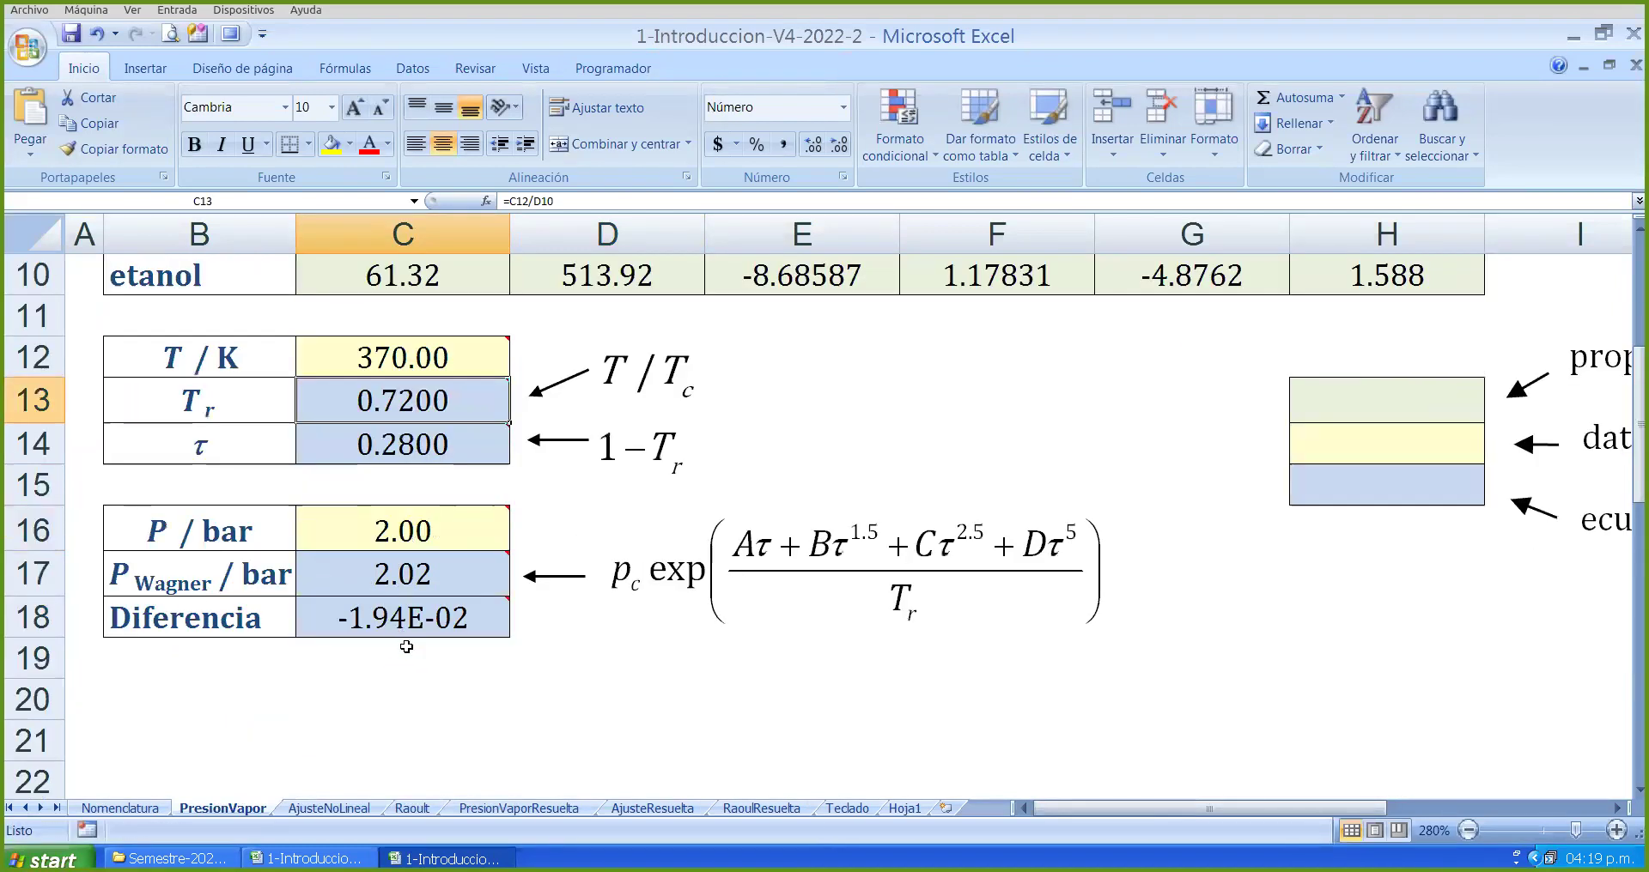
scroll(500, 631, "down", 1)
left_click(498, 619)
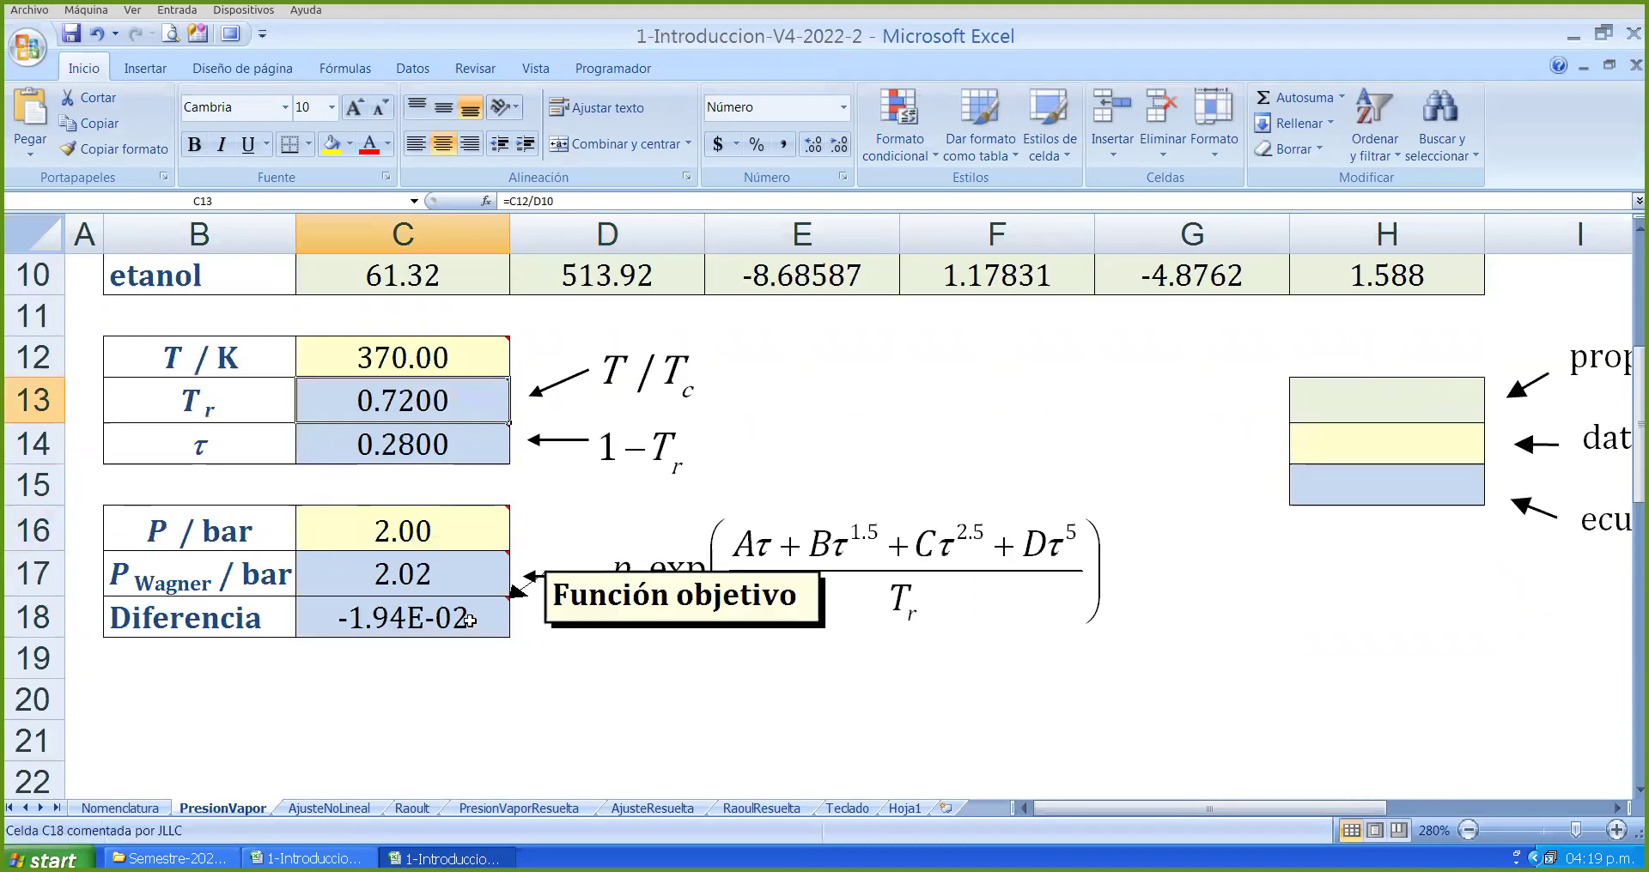
scroll(642, 617, "down", 6)
scroll(672, 466, "up", 2)
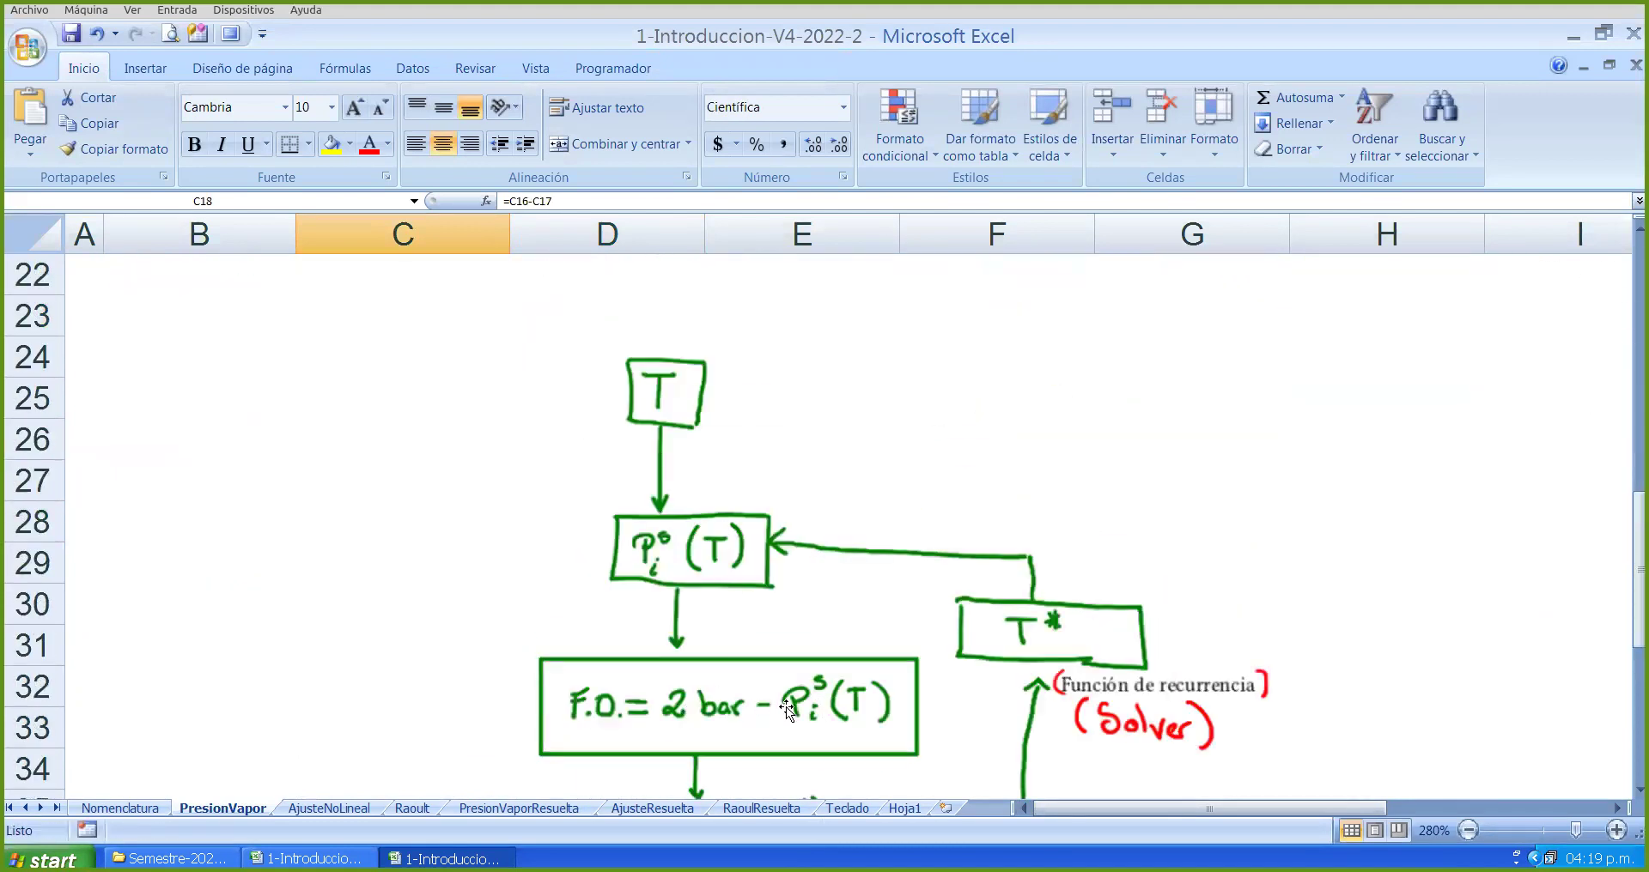
scroll(848, 713, "up", 3)
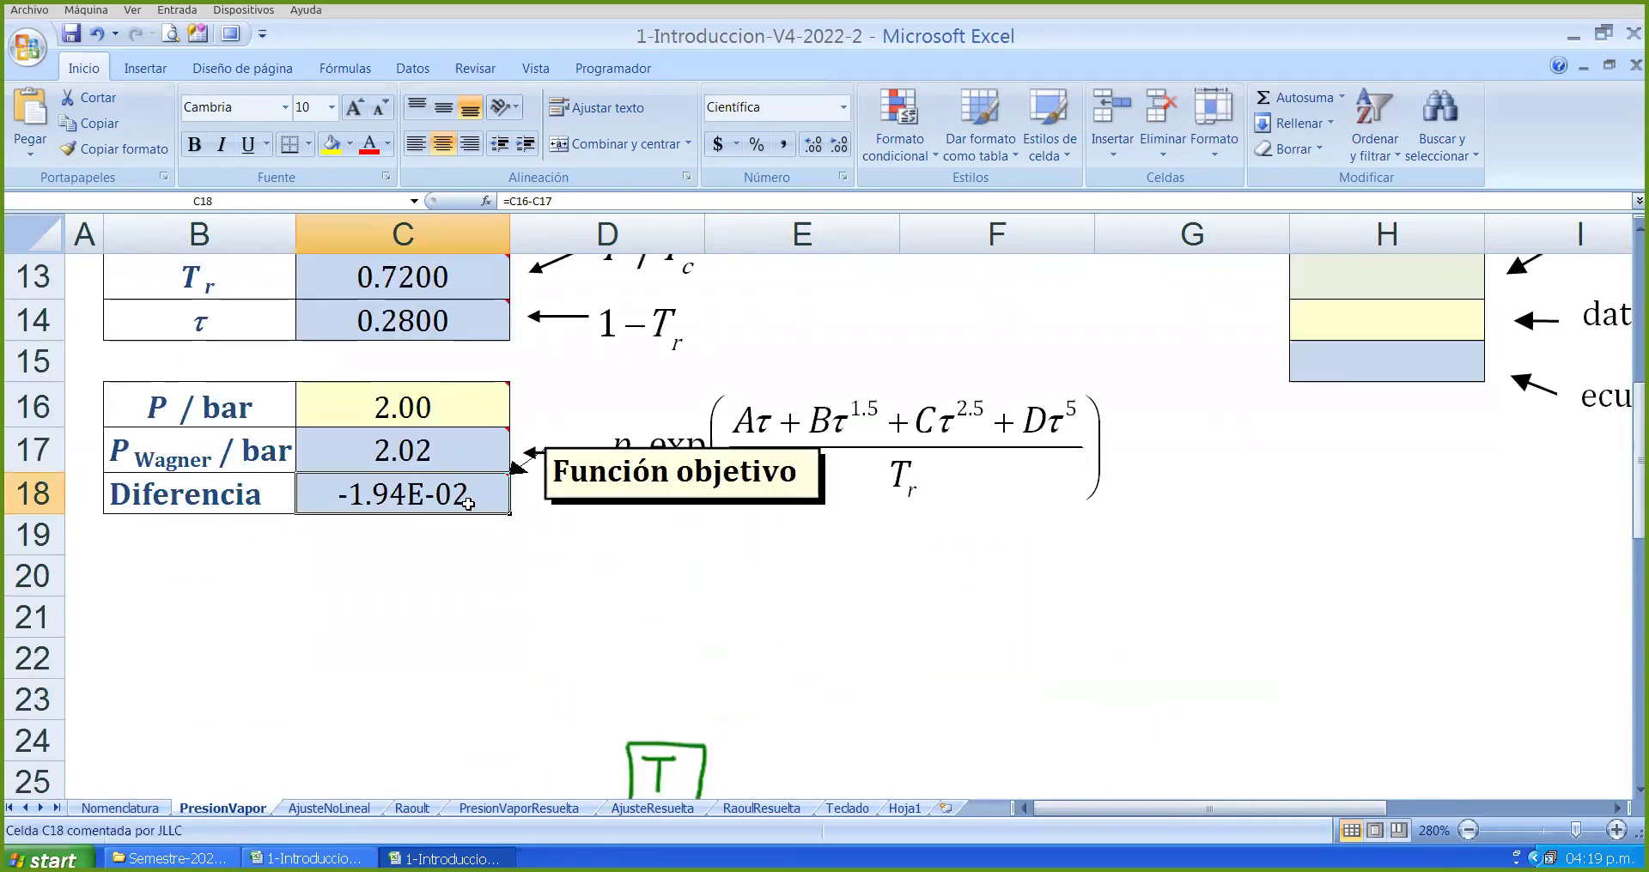
mouse_move(404, 418)
key("F2")
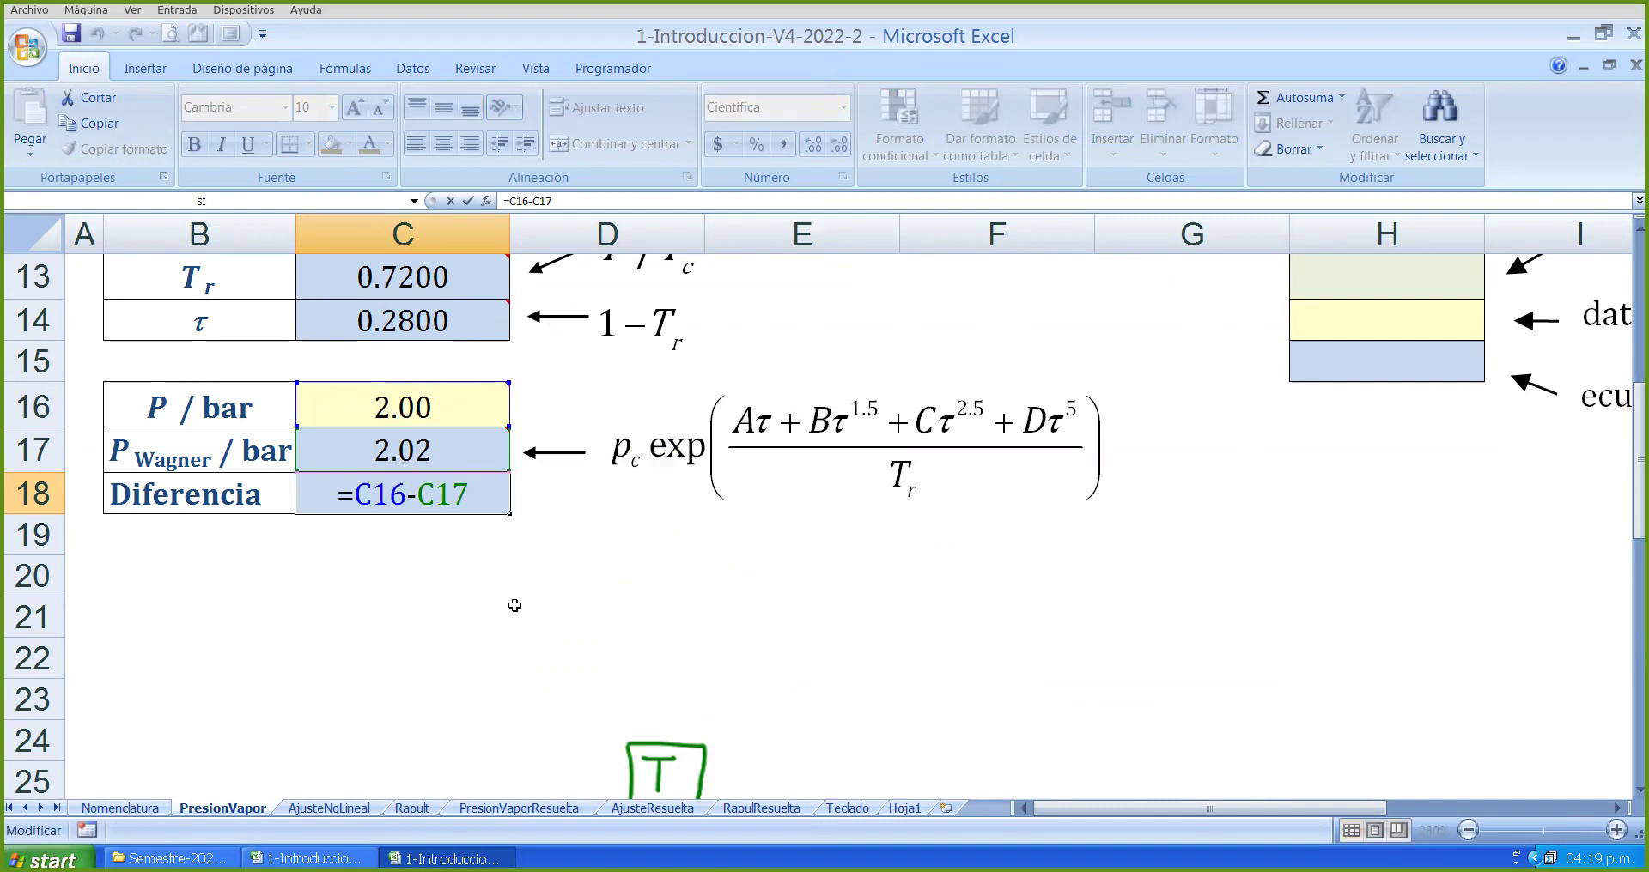
- Close the difference formula in C18 and set the temperature estimate in C12 to 300 K
key("ctrl+Return")
scroll(428, 439, "up", 1)
left_click(489, 369)
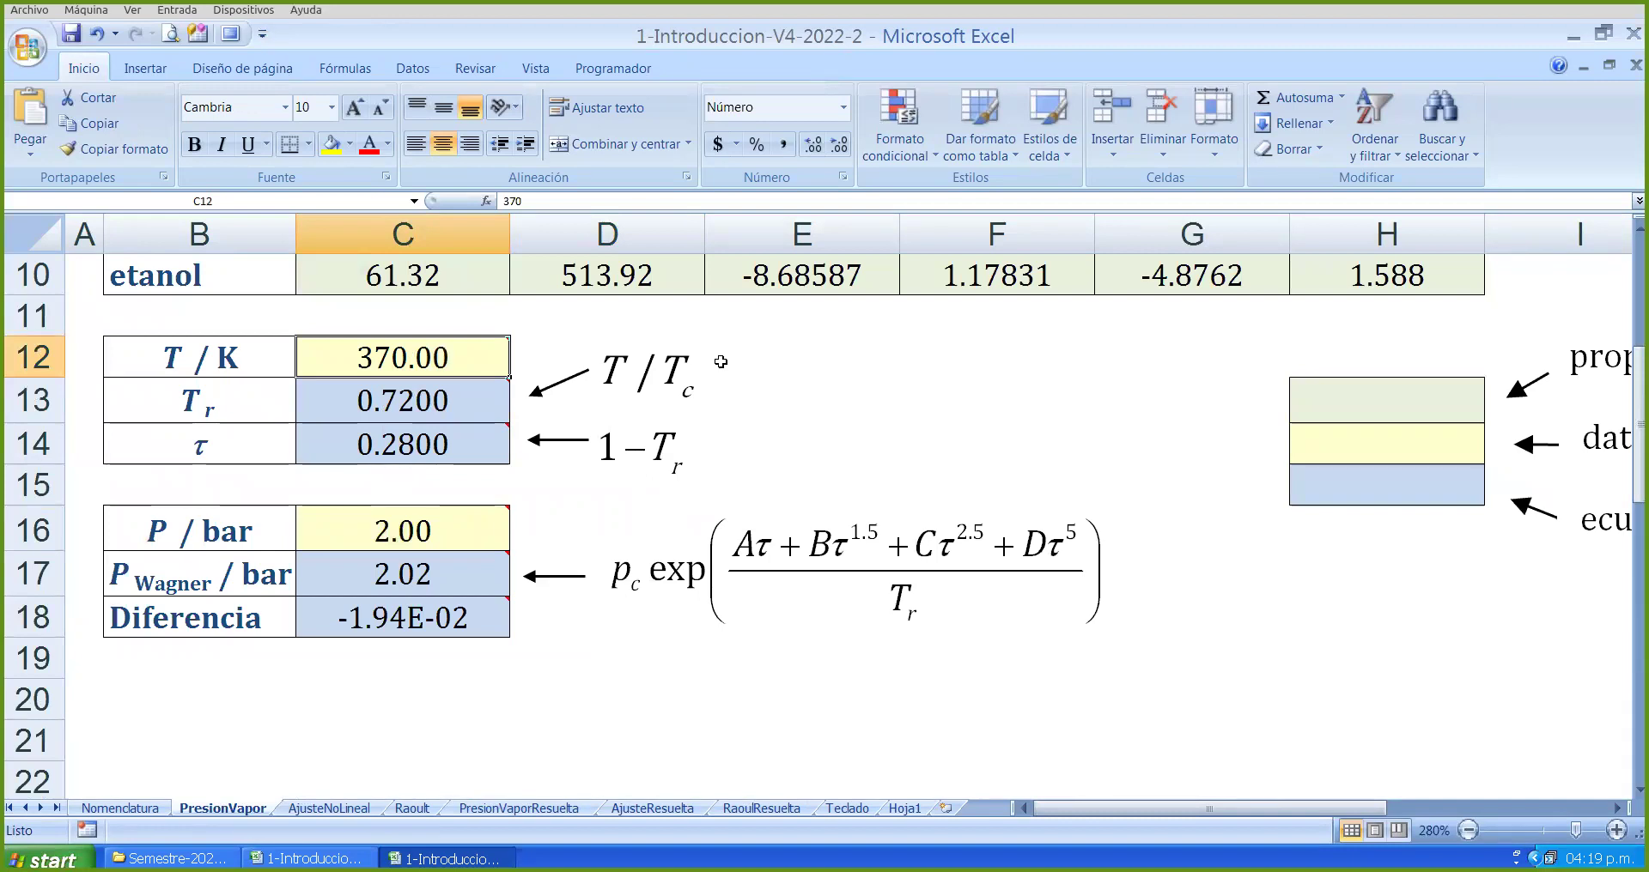
type("300")
key("Return")
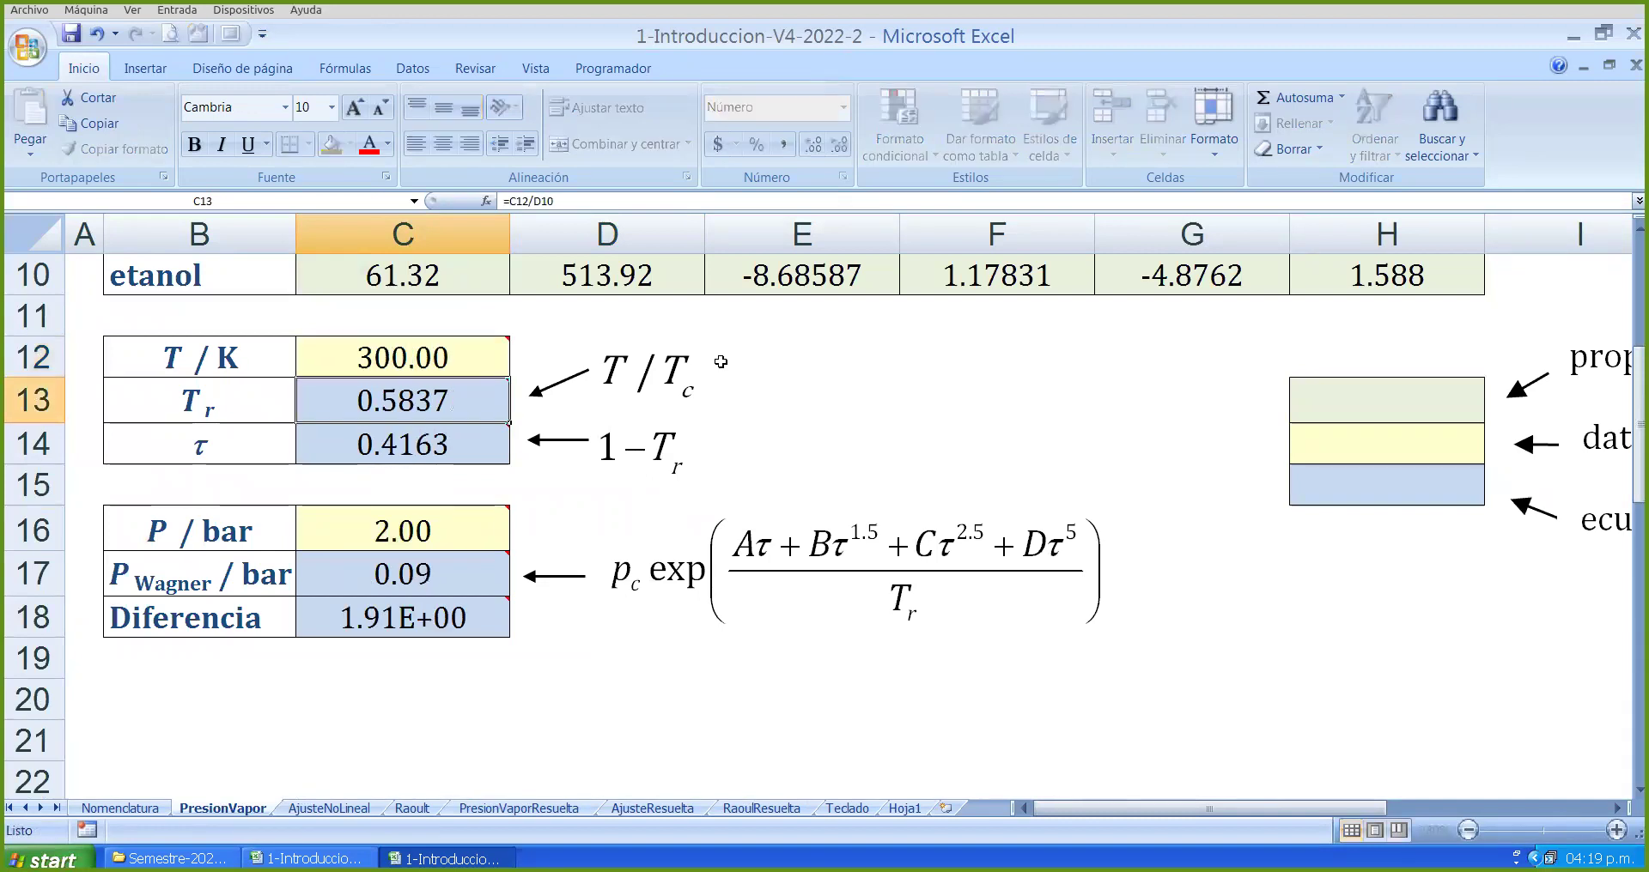
- Open Solver and clear its objective cell, target value and changing cell entries
left_click(392, 370)
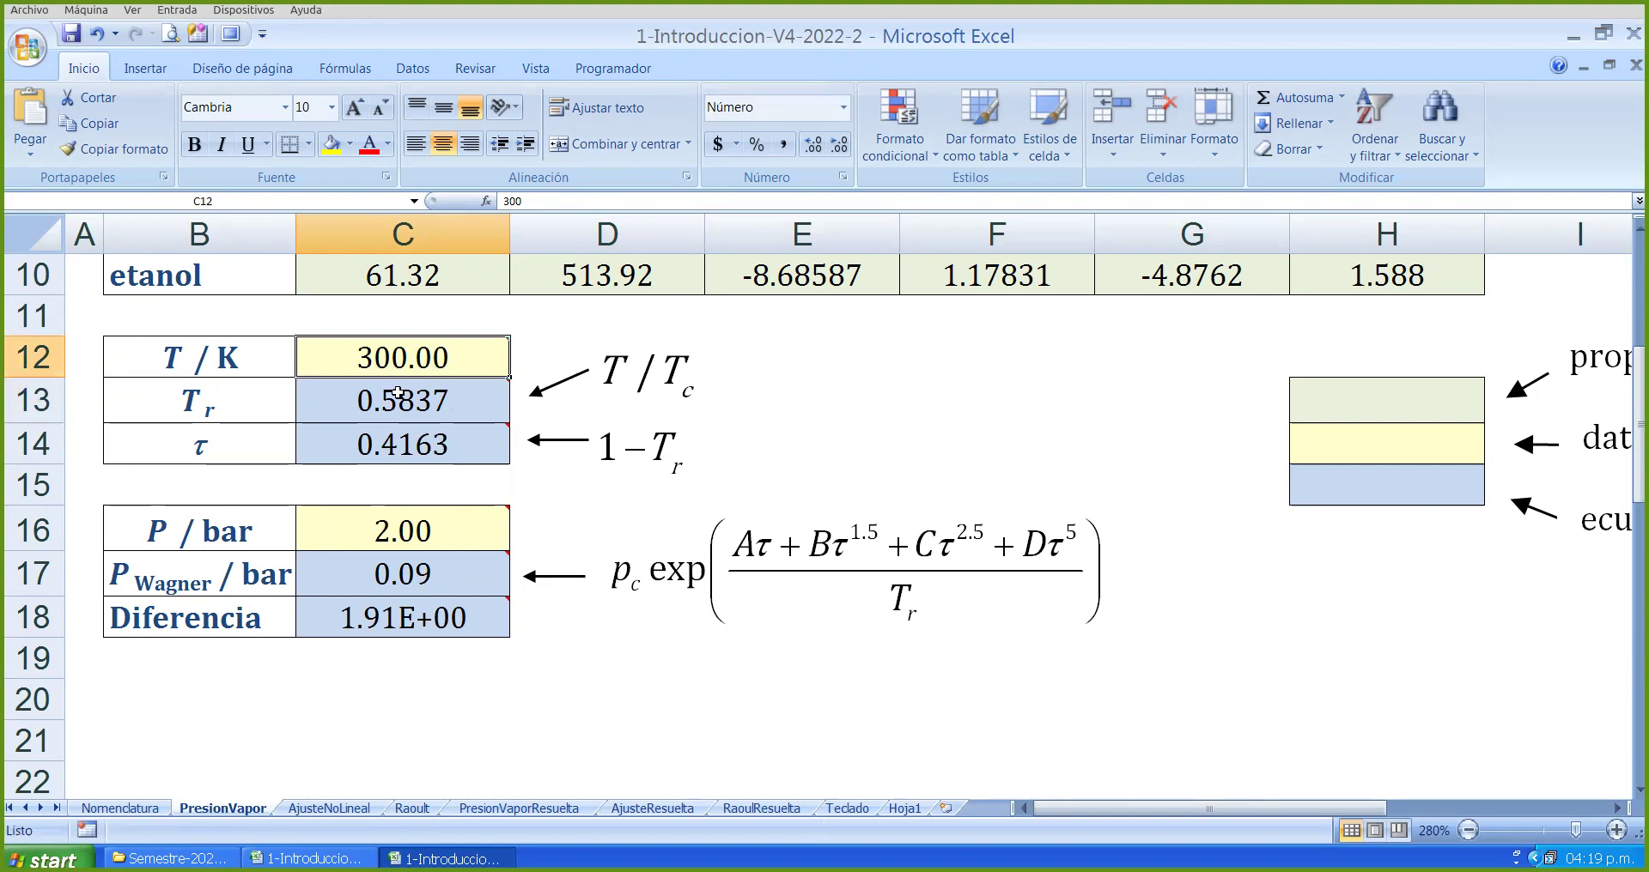
scroll(956, 447, "up", 1)
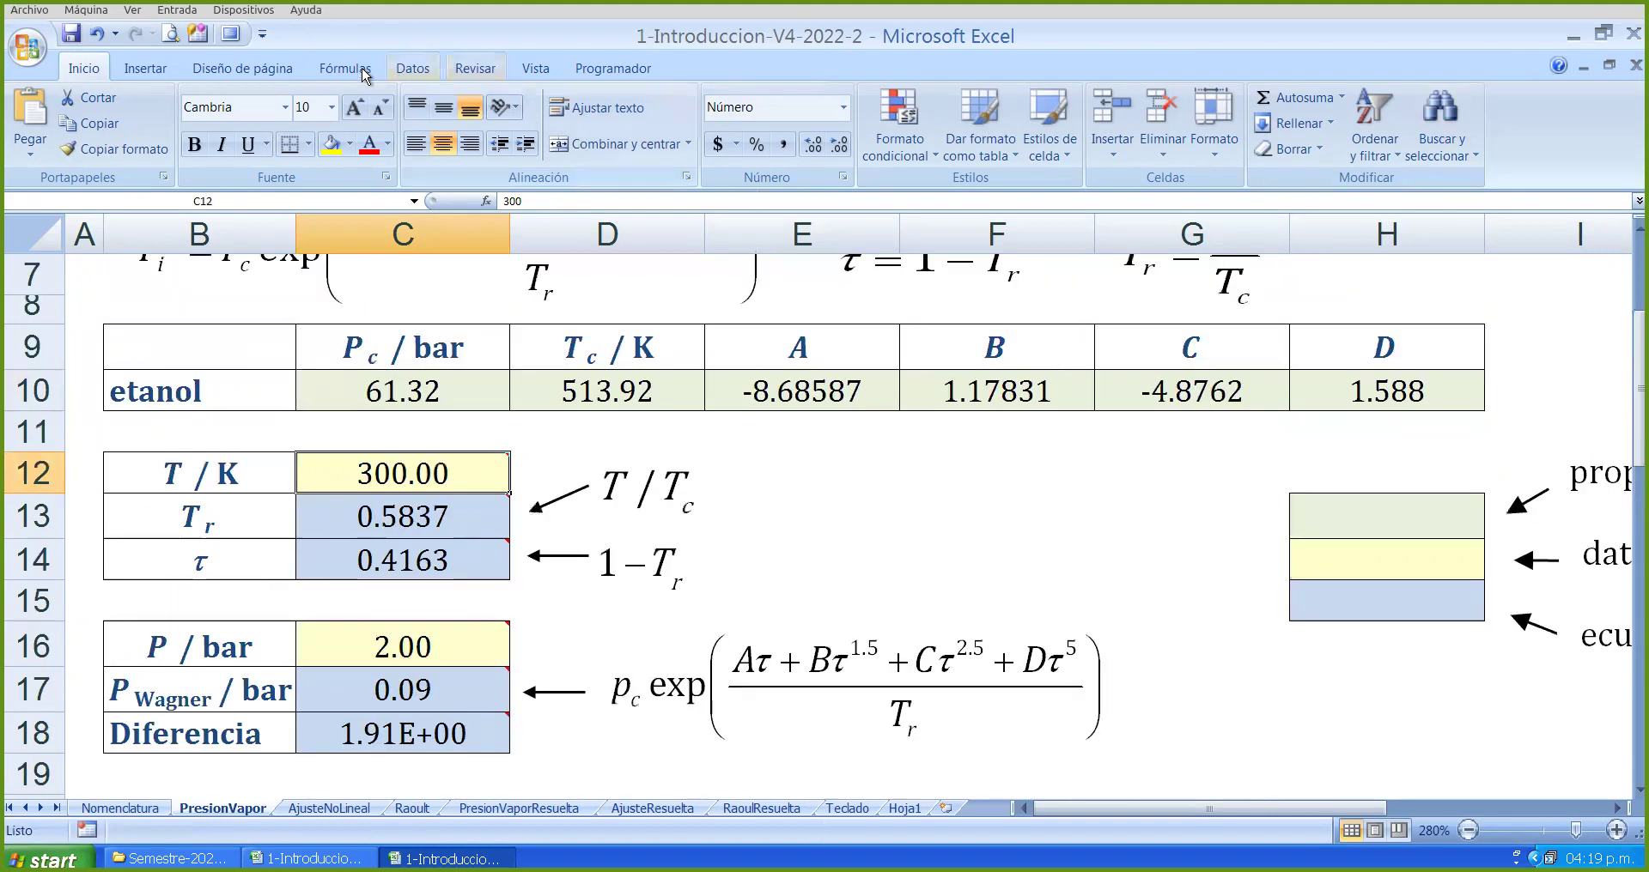
left_click(412, 68)
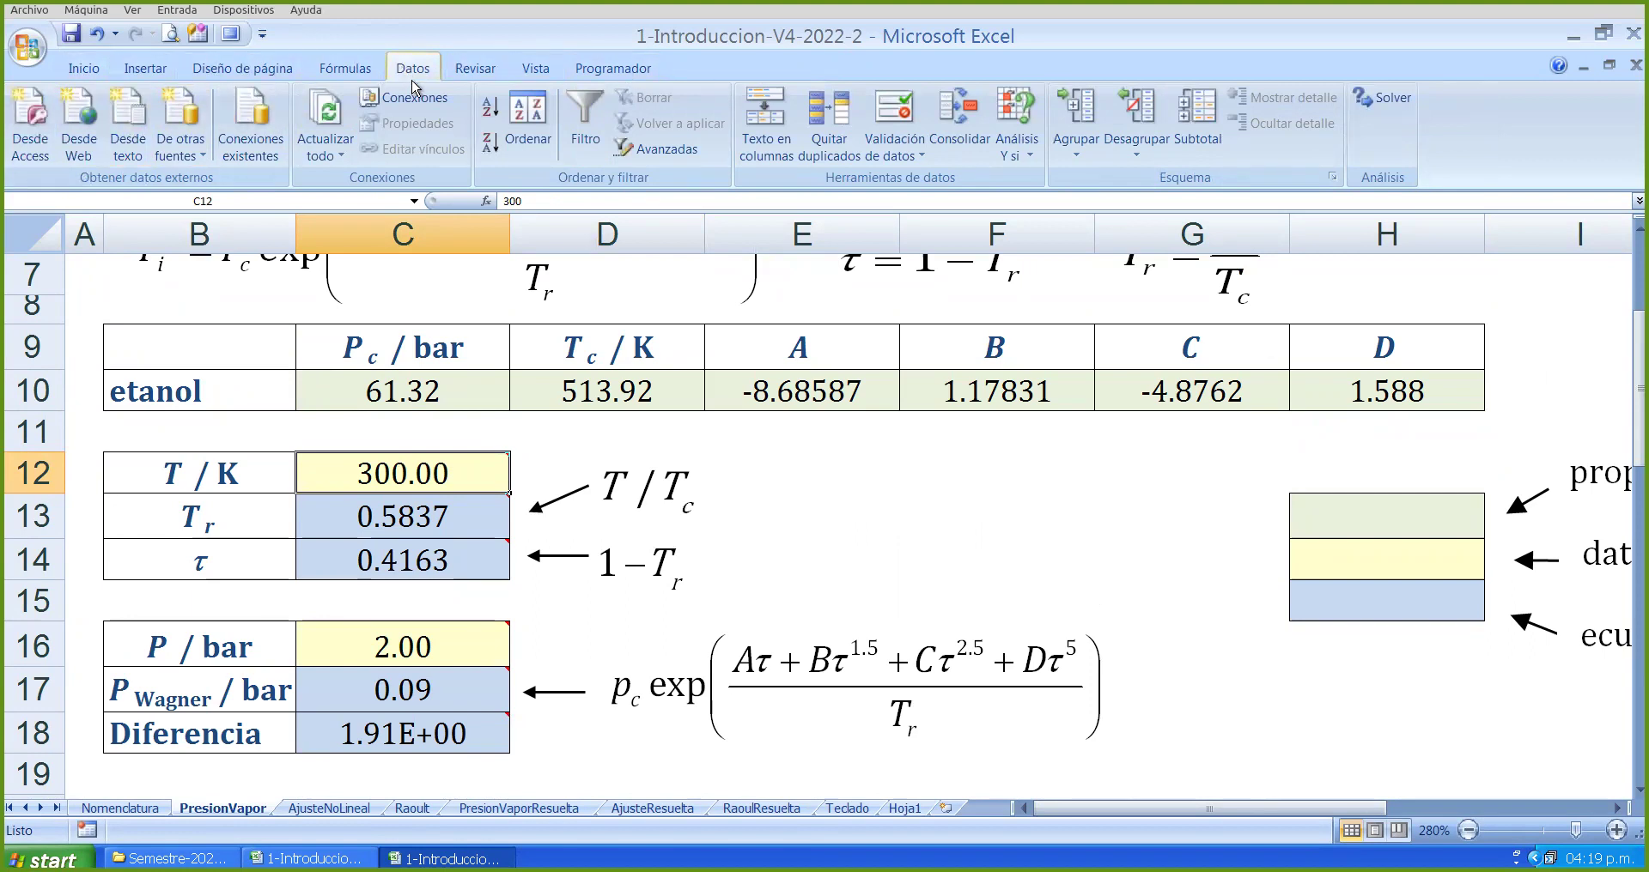
left_click(1384, 101)
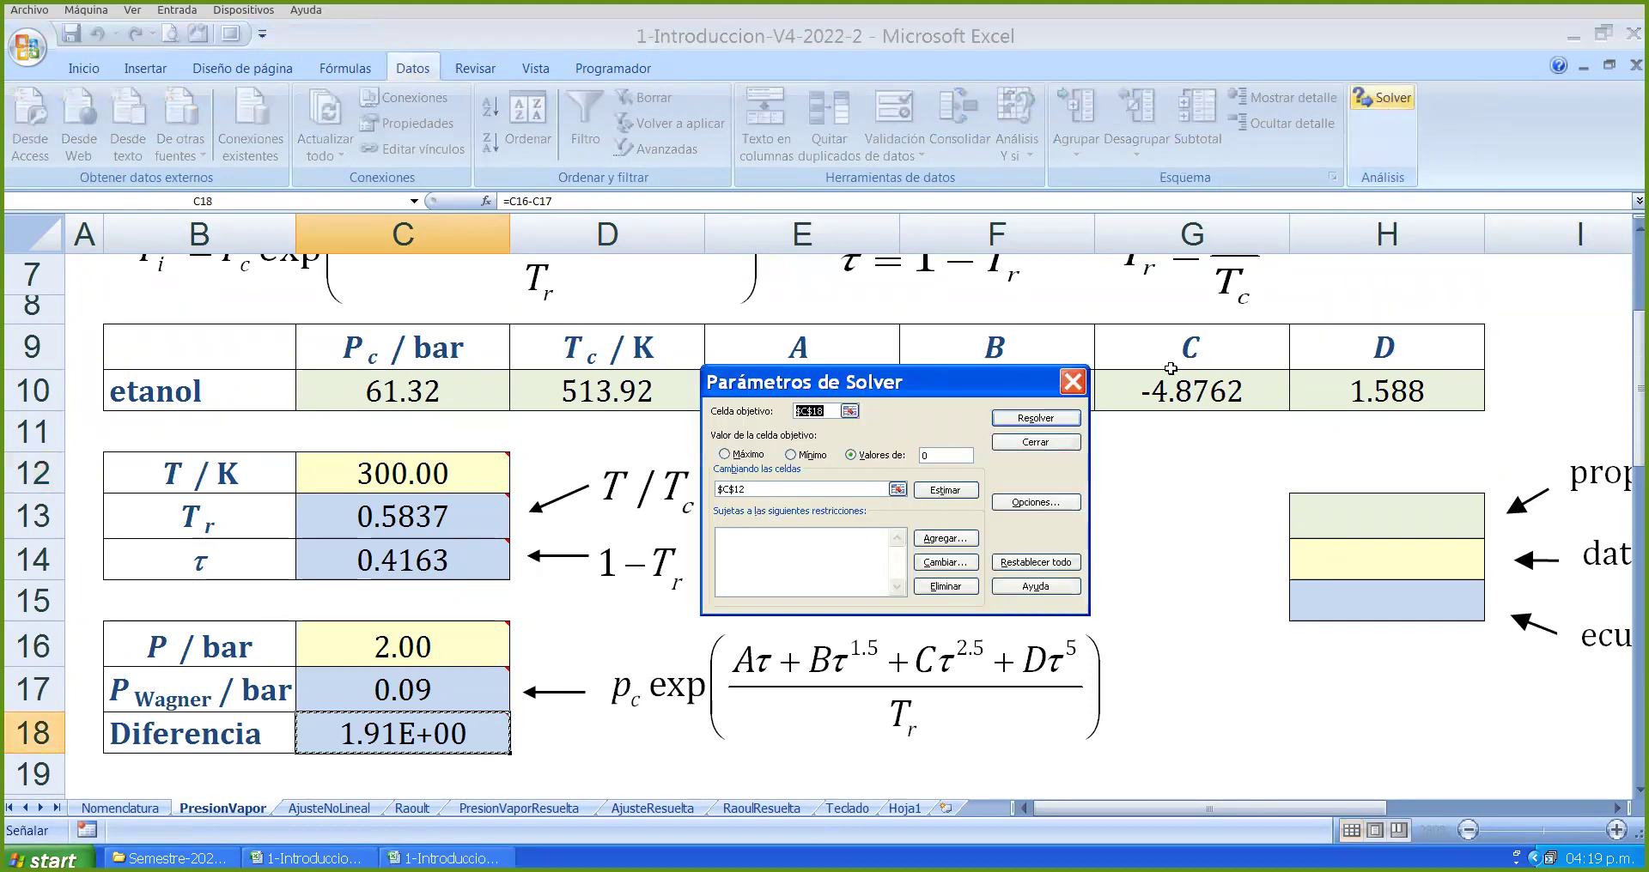
left_click(820, 412)
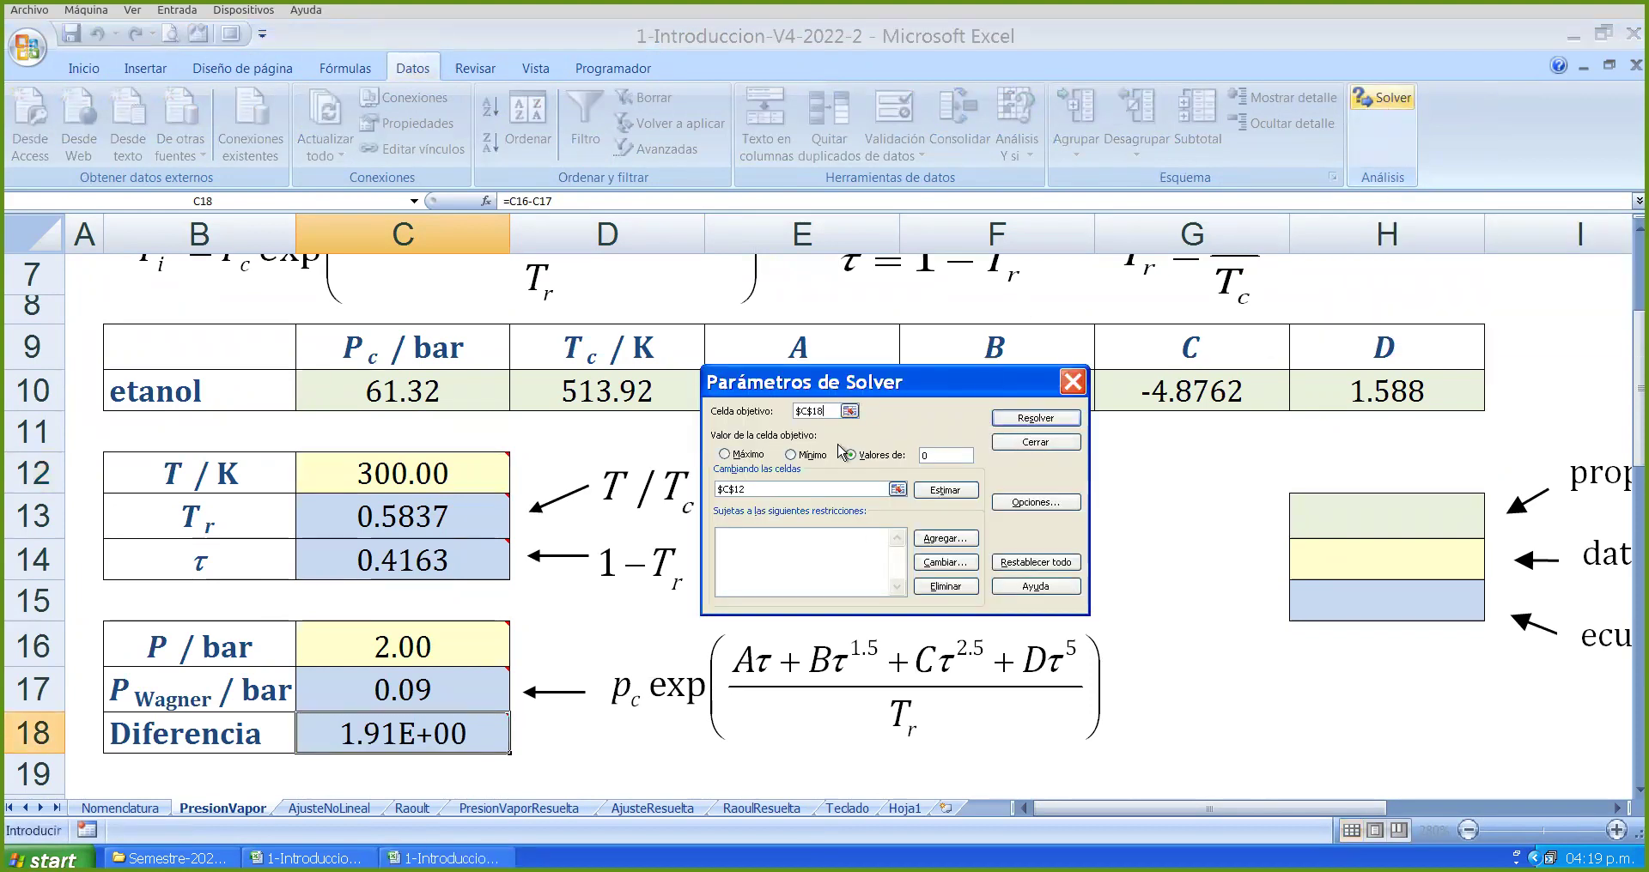
key("BackSpace")
key("BackSpace")
key("BackSpace")
key("BackSpace")
key("BackSpace")
double_click(764, 491)
key("BackSpace")
left_click_drag(884, 384, 830, 343)
double_click(846, 420)
key("BackSpace")
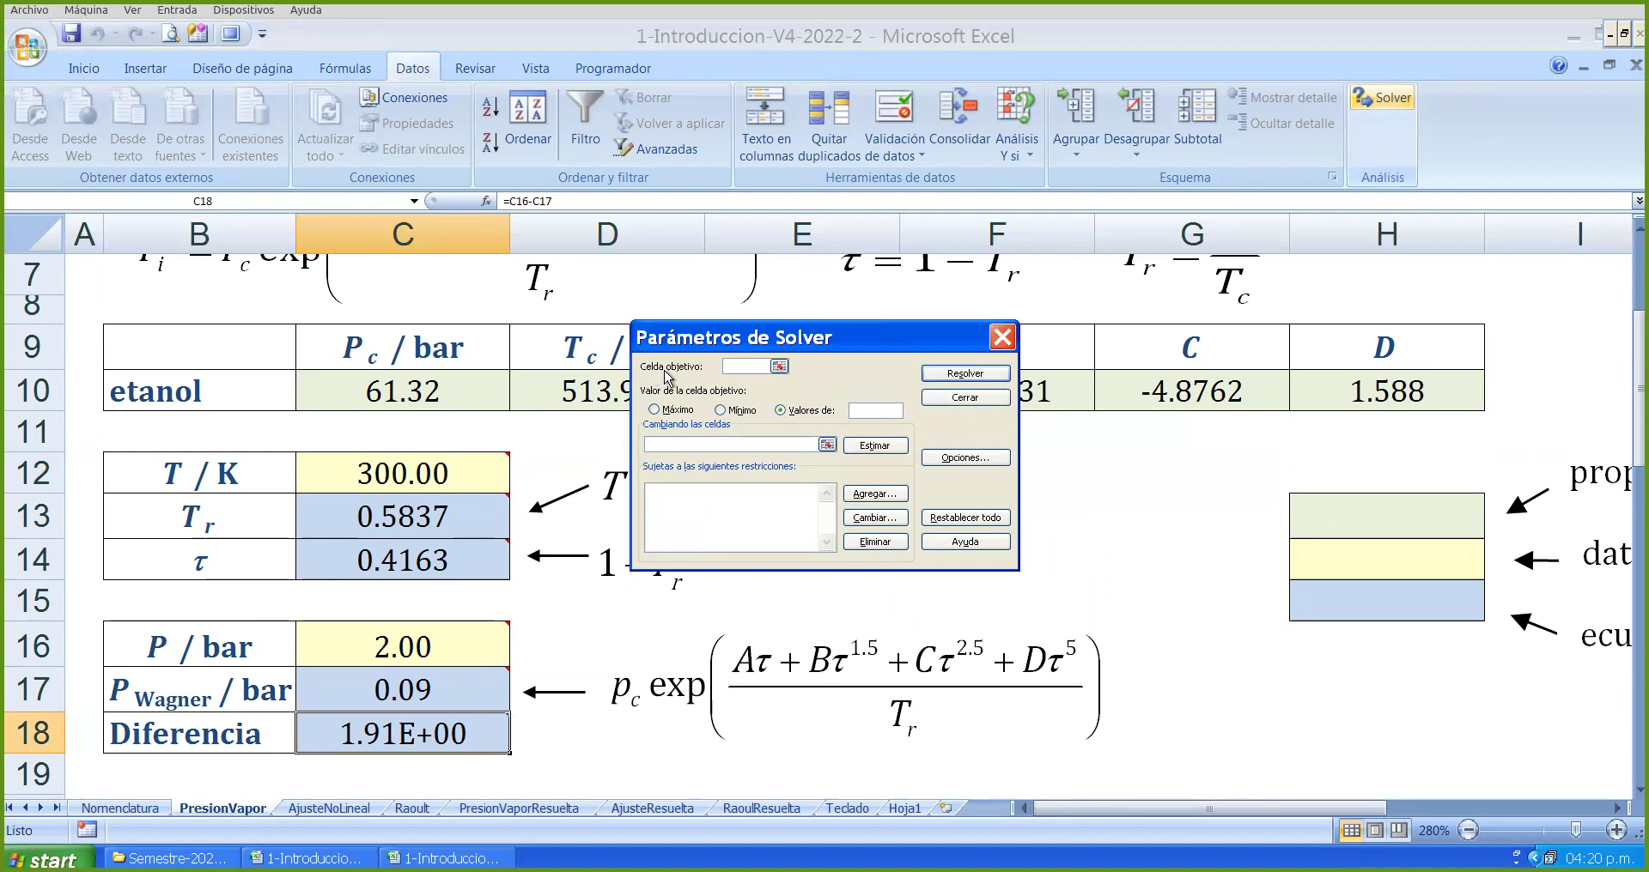
- Try choosing C18 as the Solver objective cell twice, clearing the entry each time
left_click(749, 365)
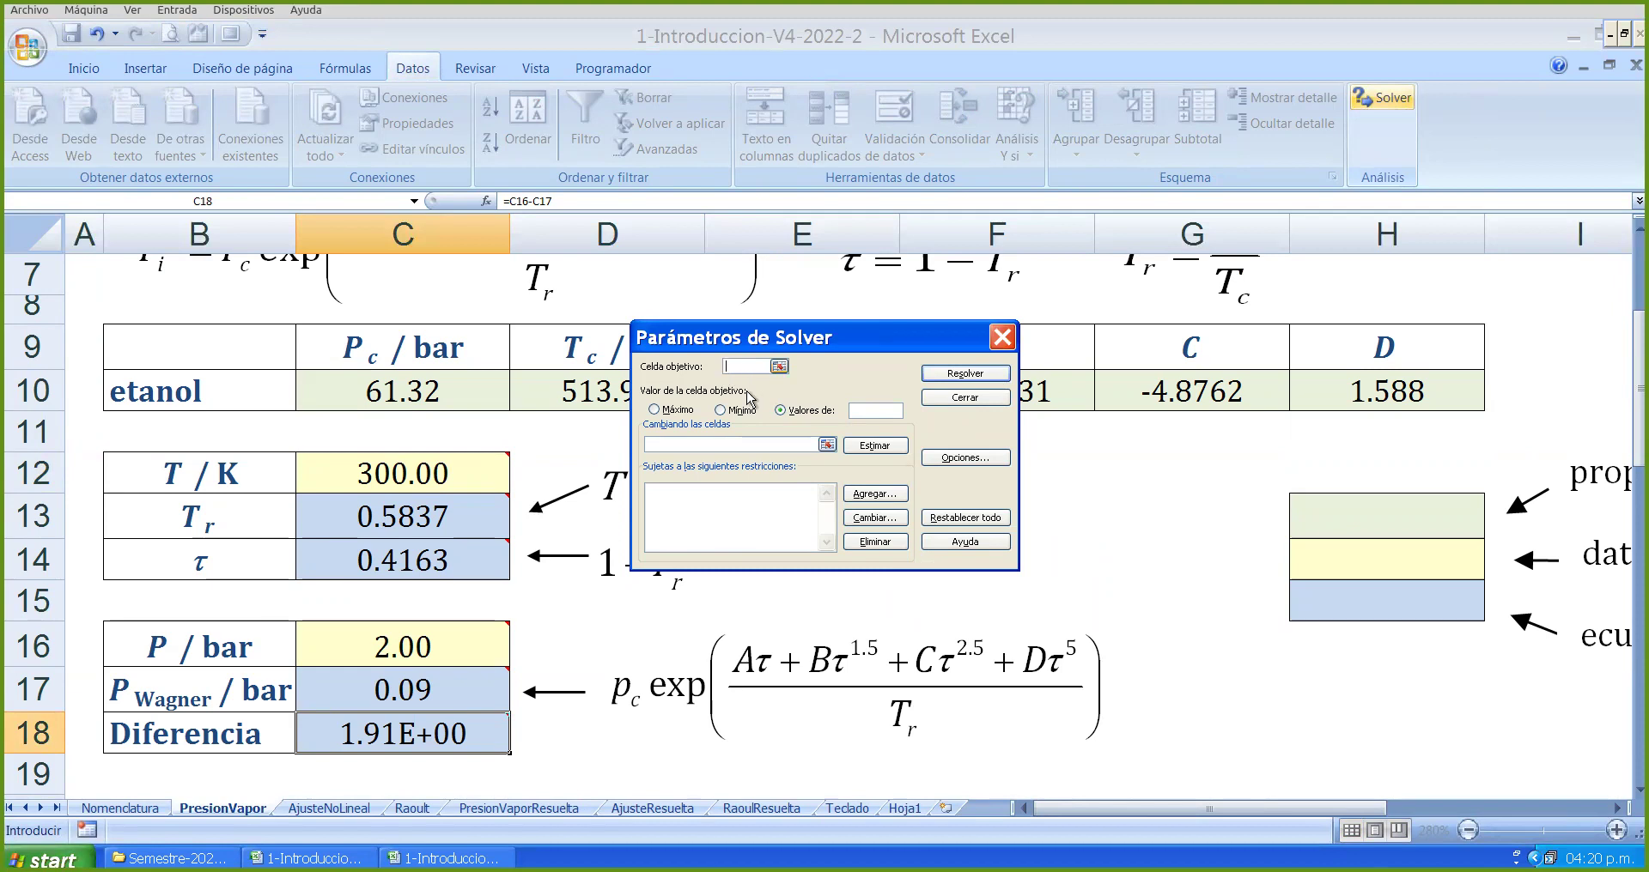
left_click(776, 368)
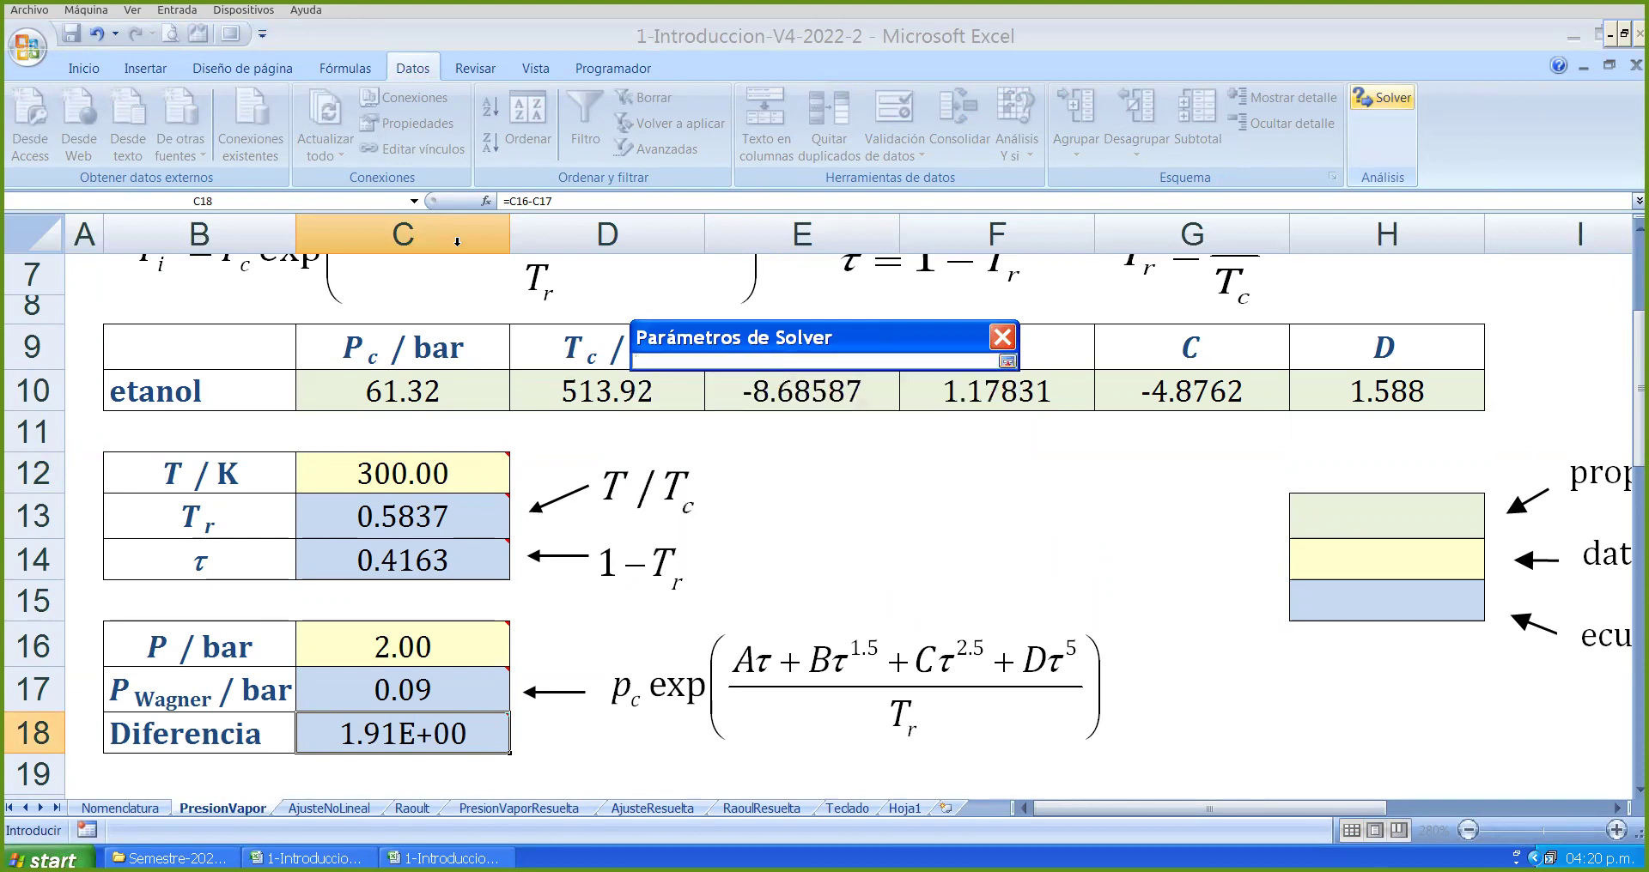
left_click(372, 737)
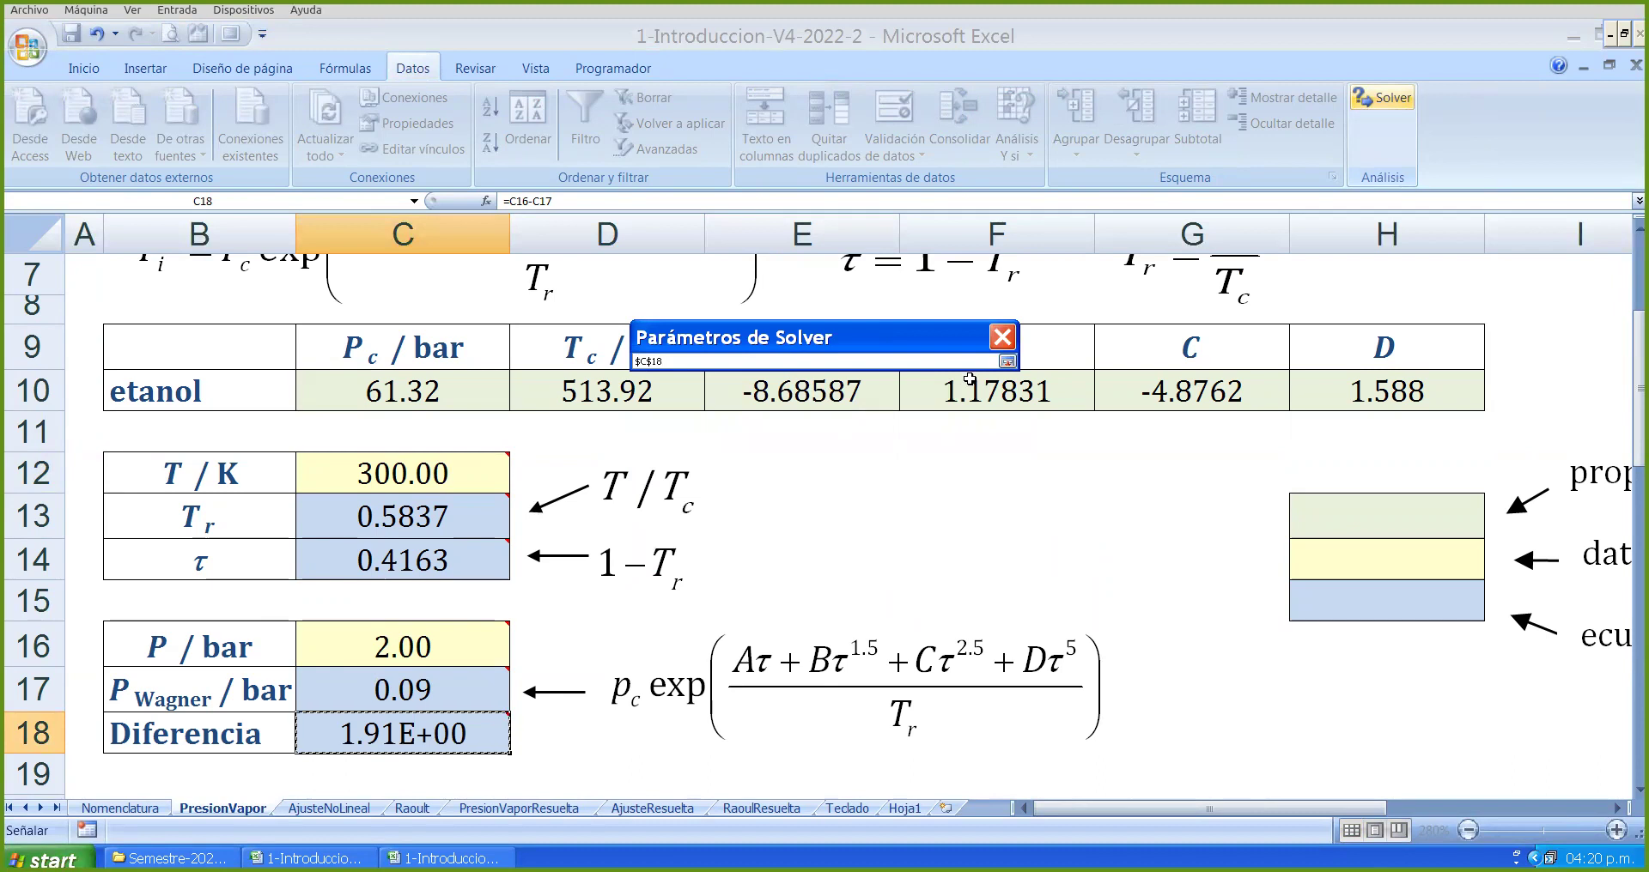
left_click(1007, 362)
left_click(765, 367)
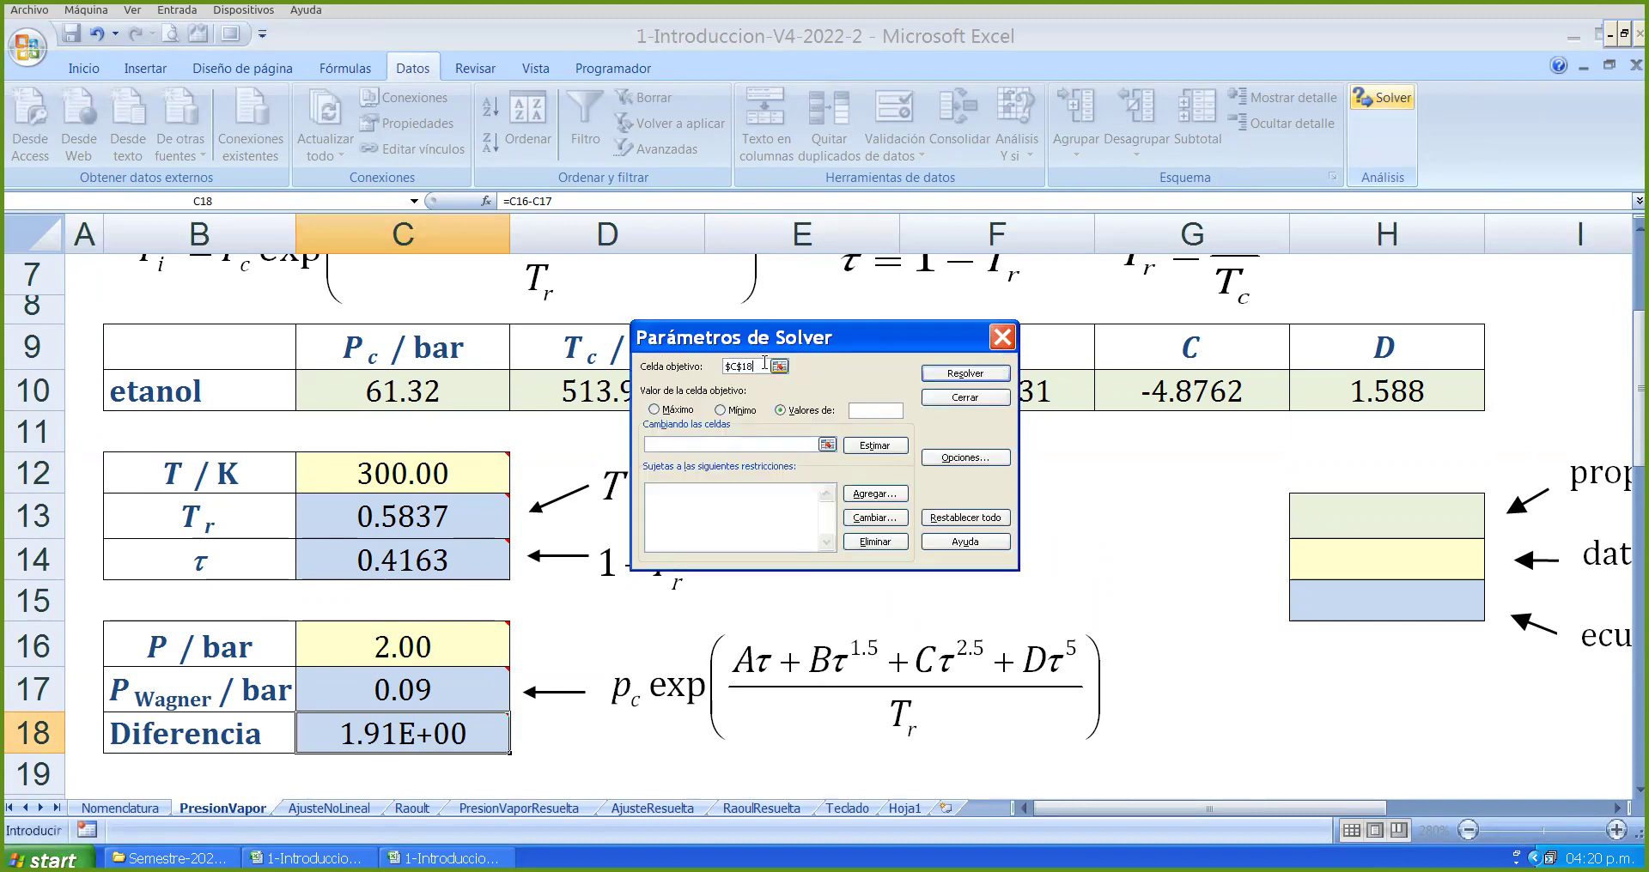
key("BackSpace")
key("BackSpace")
left_click(421, 731)
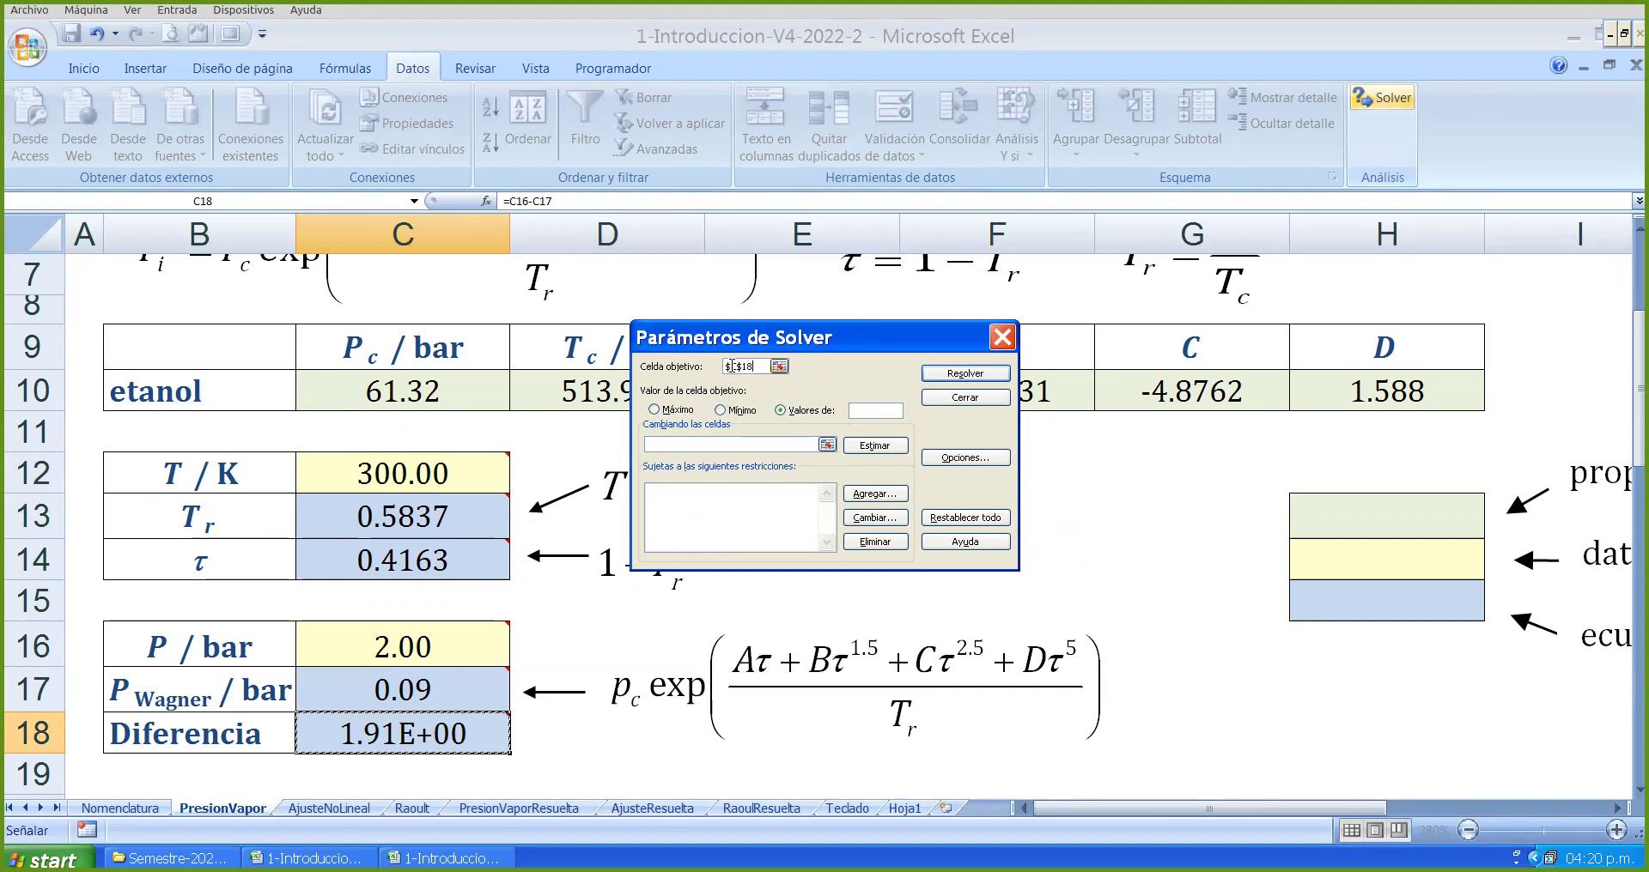
key("BackSpace")
key("BackSpace")
key("BackSpace")
key("BackSpace")
key("BackSpace")
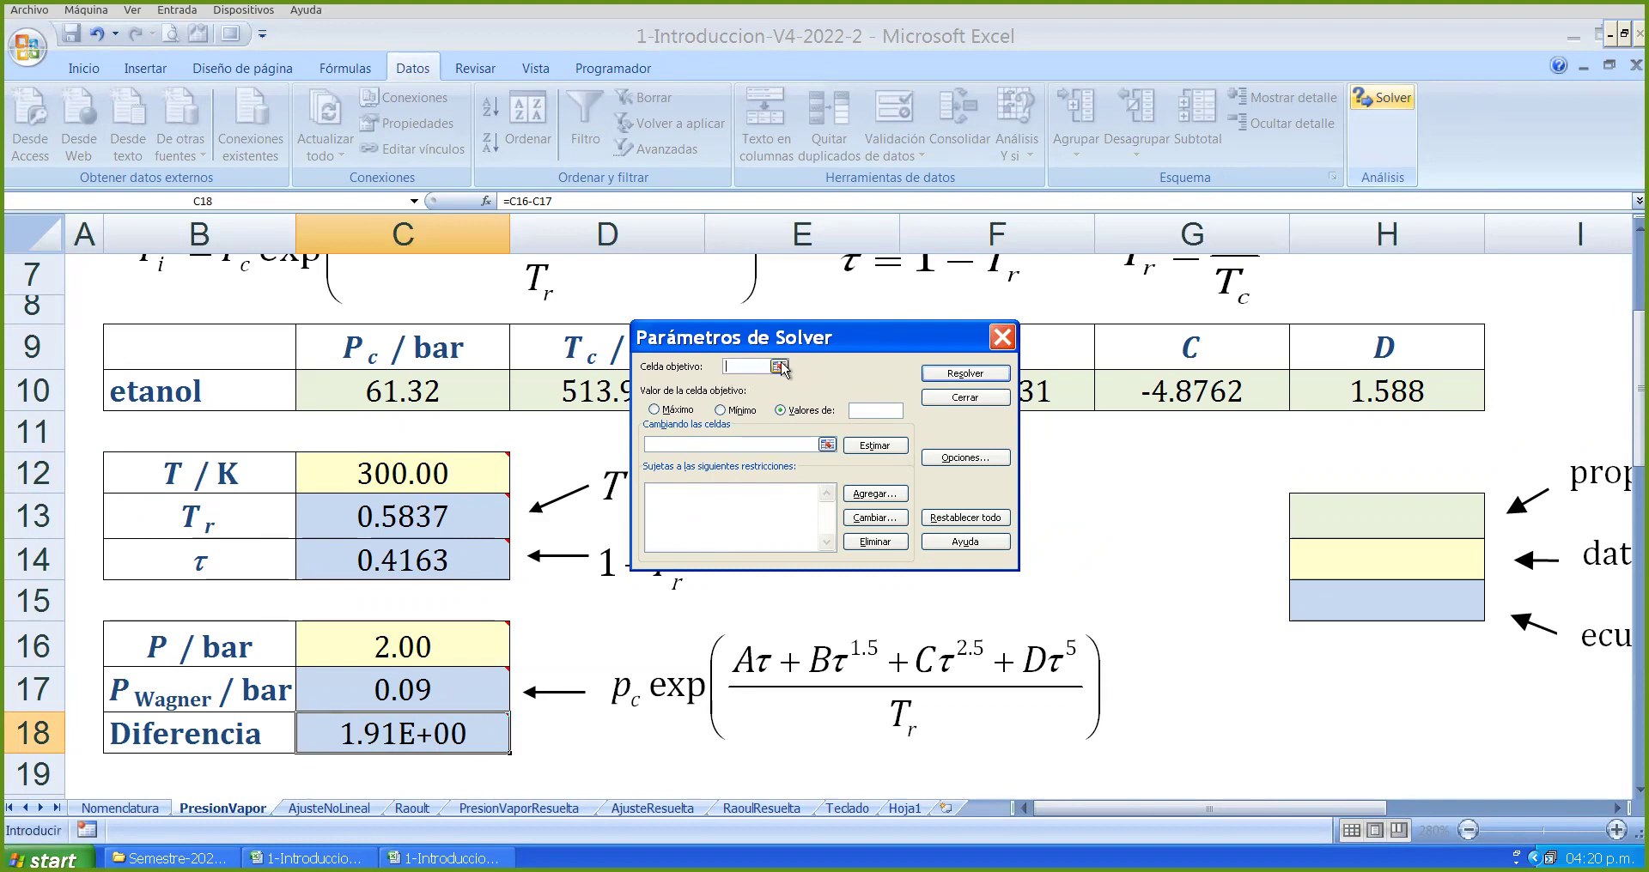
- Set the Solver objective cell to the pressure difference in C18 with a target value of 0
left_click(779, 369)
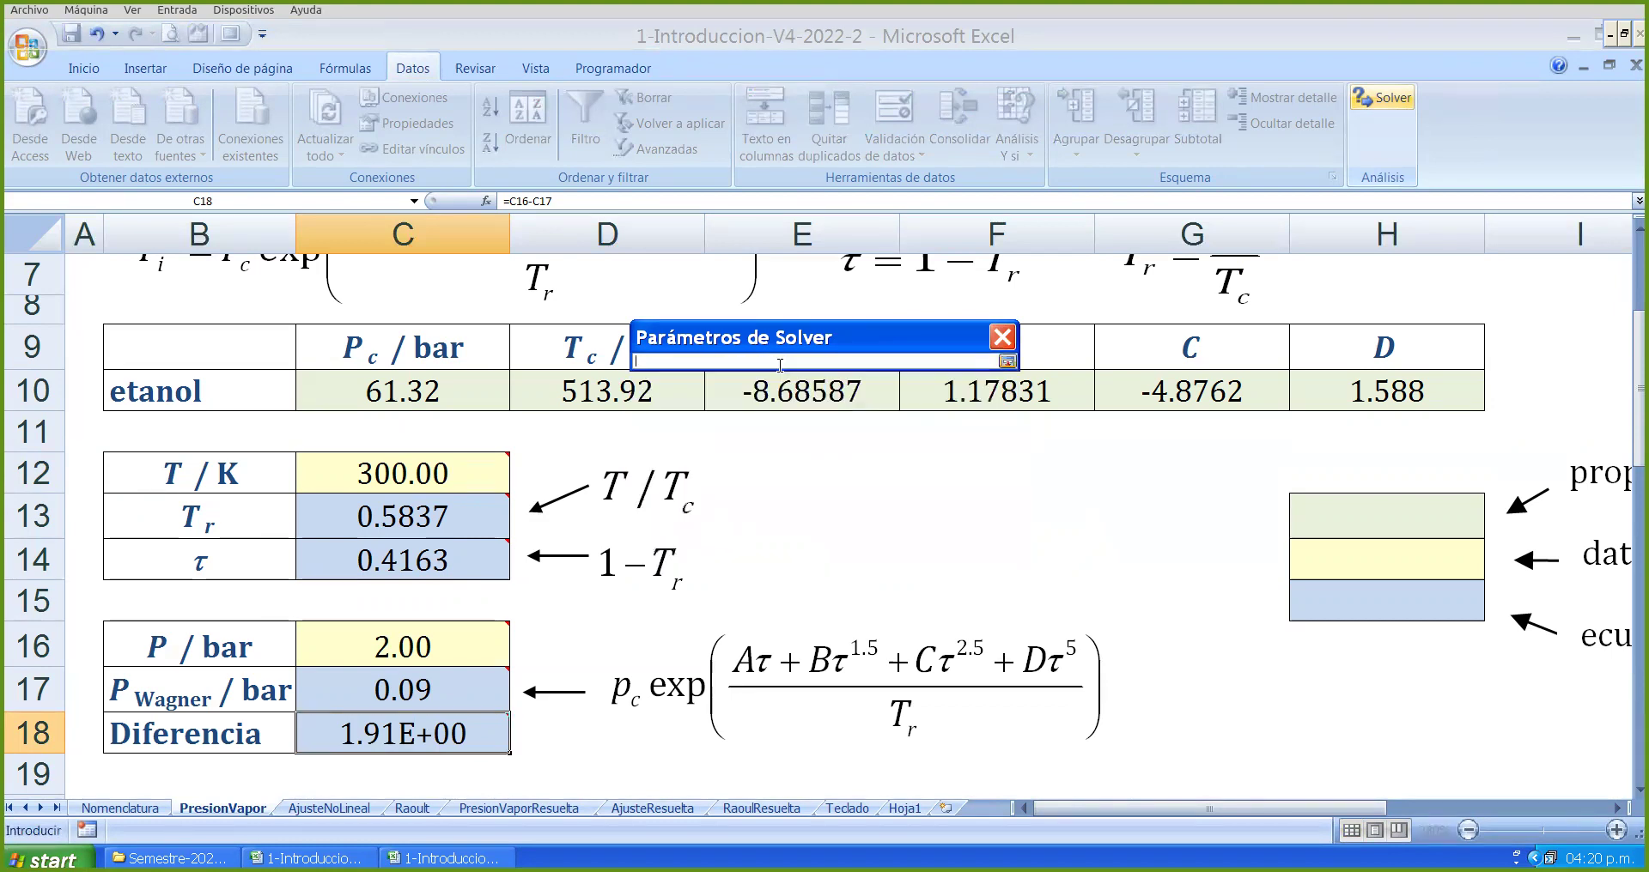
left_click(417, 734)
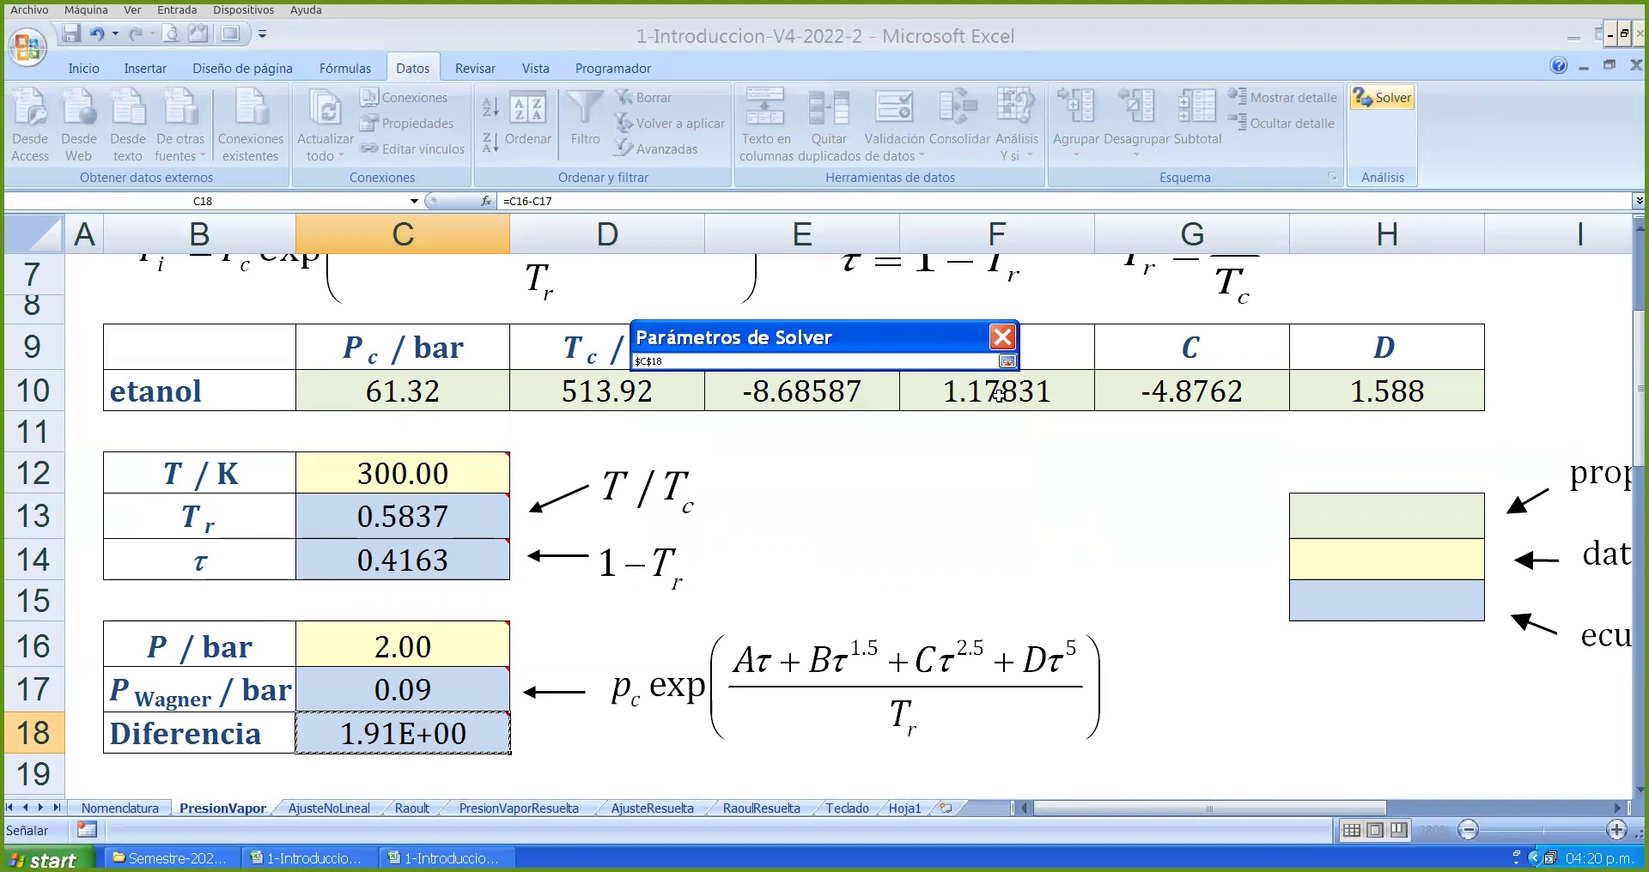
left_click(1007, 361)
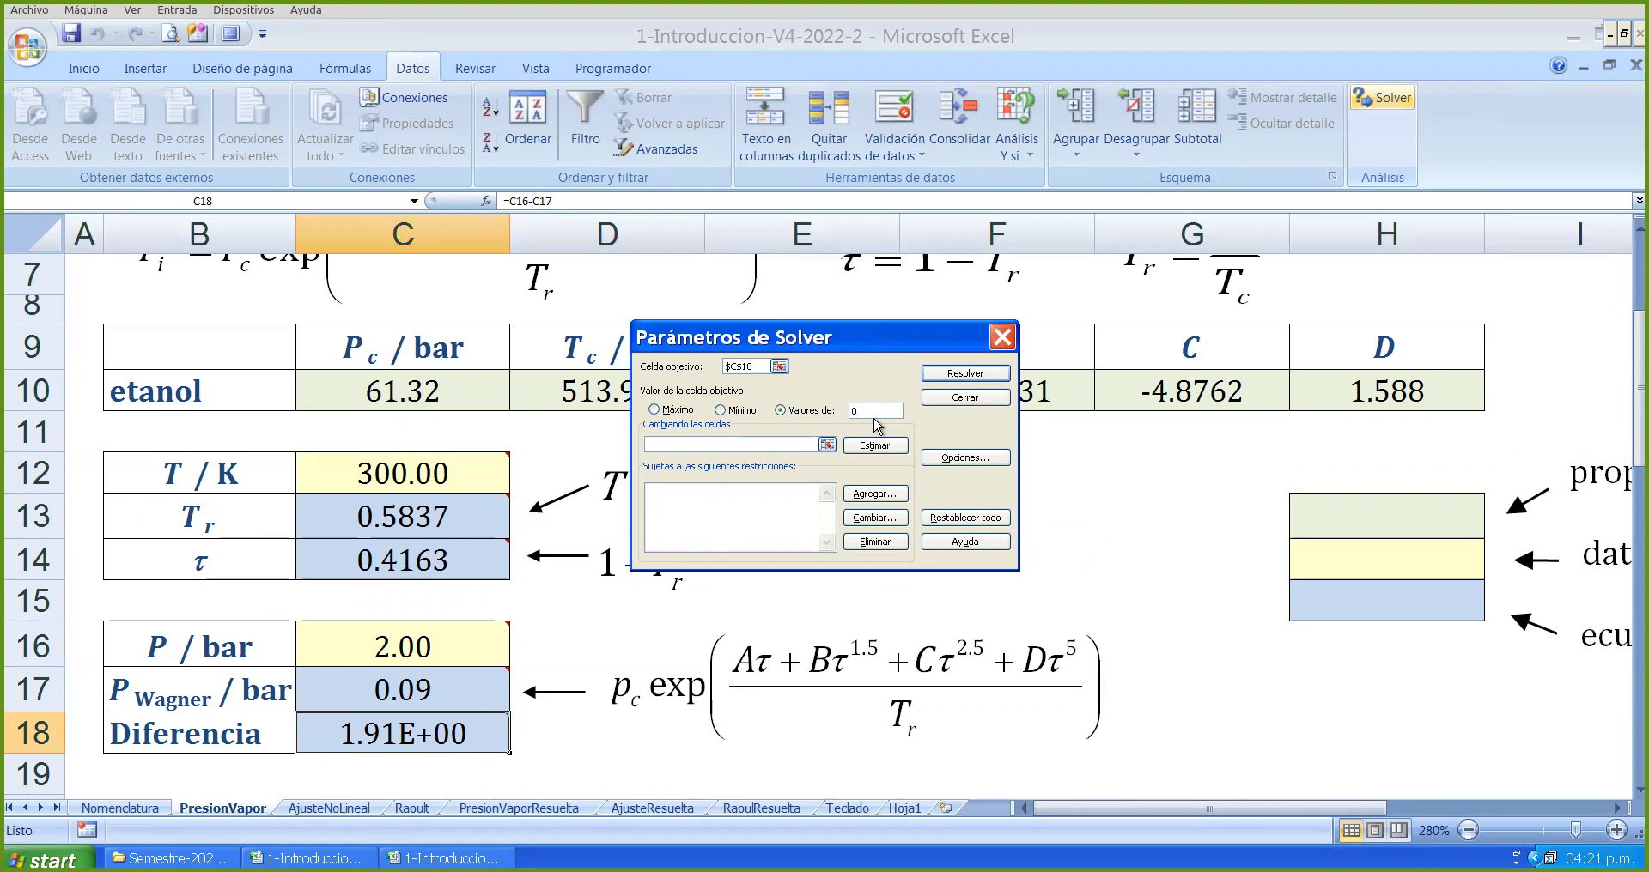
- Set the temperature in C12 as the changing cell, run Solver and keep its solution
left_click(745, 444)
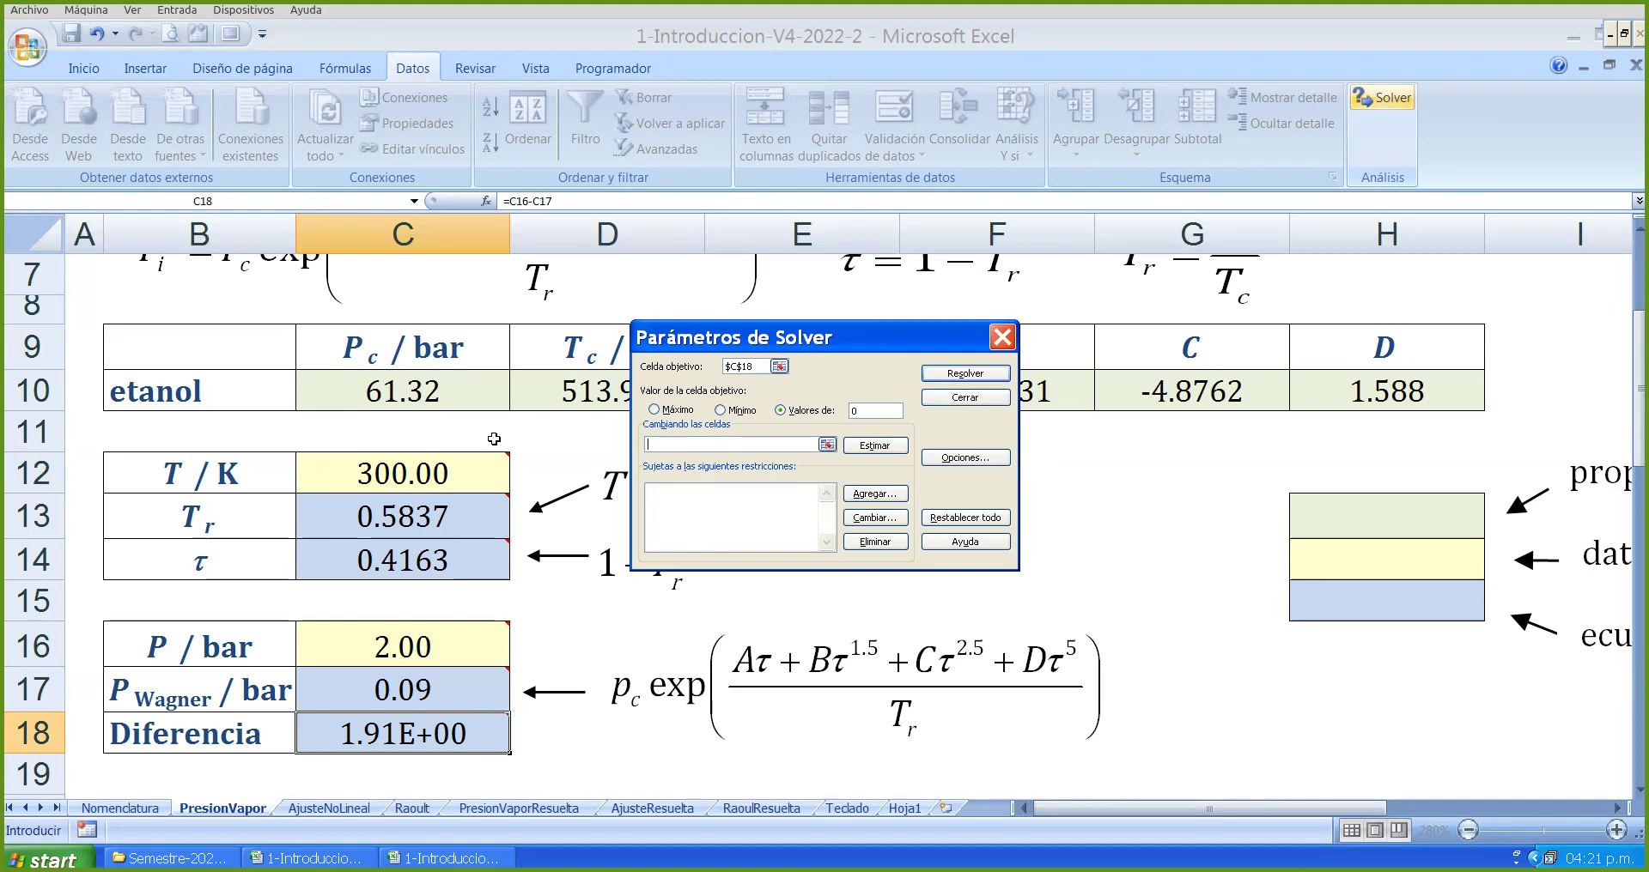
left_click(443, 472)
left_click(664, 444)
left_click(859, 410)
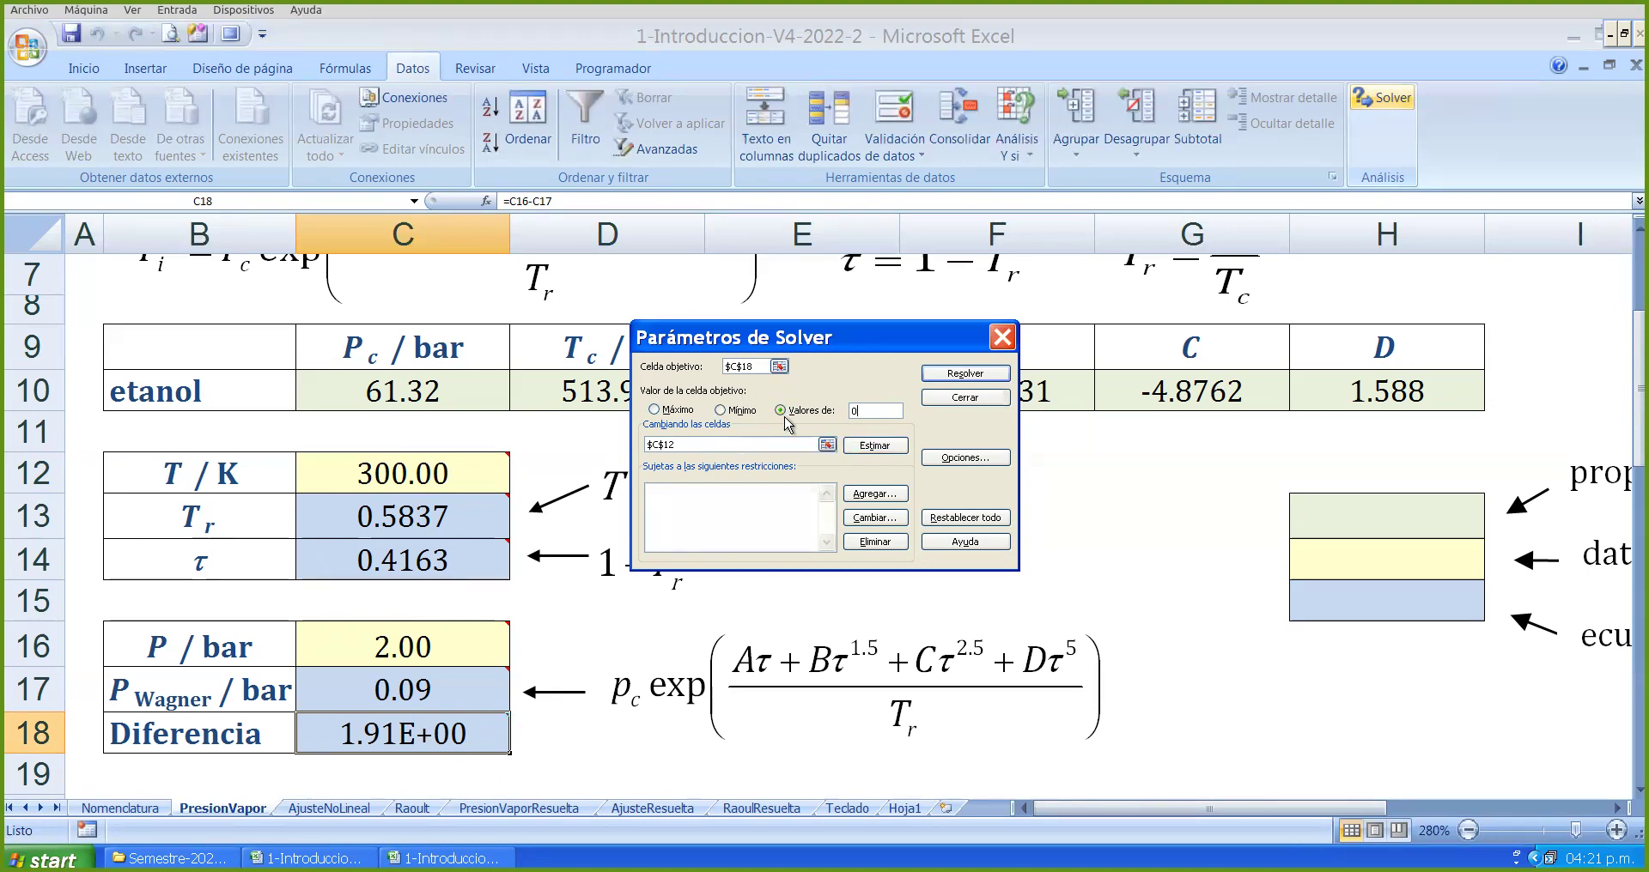
left_click(966, 375)
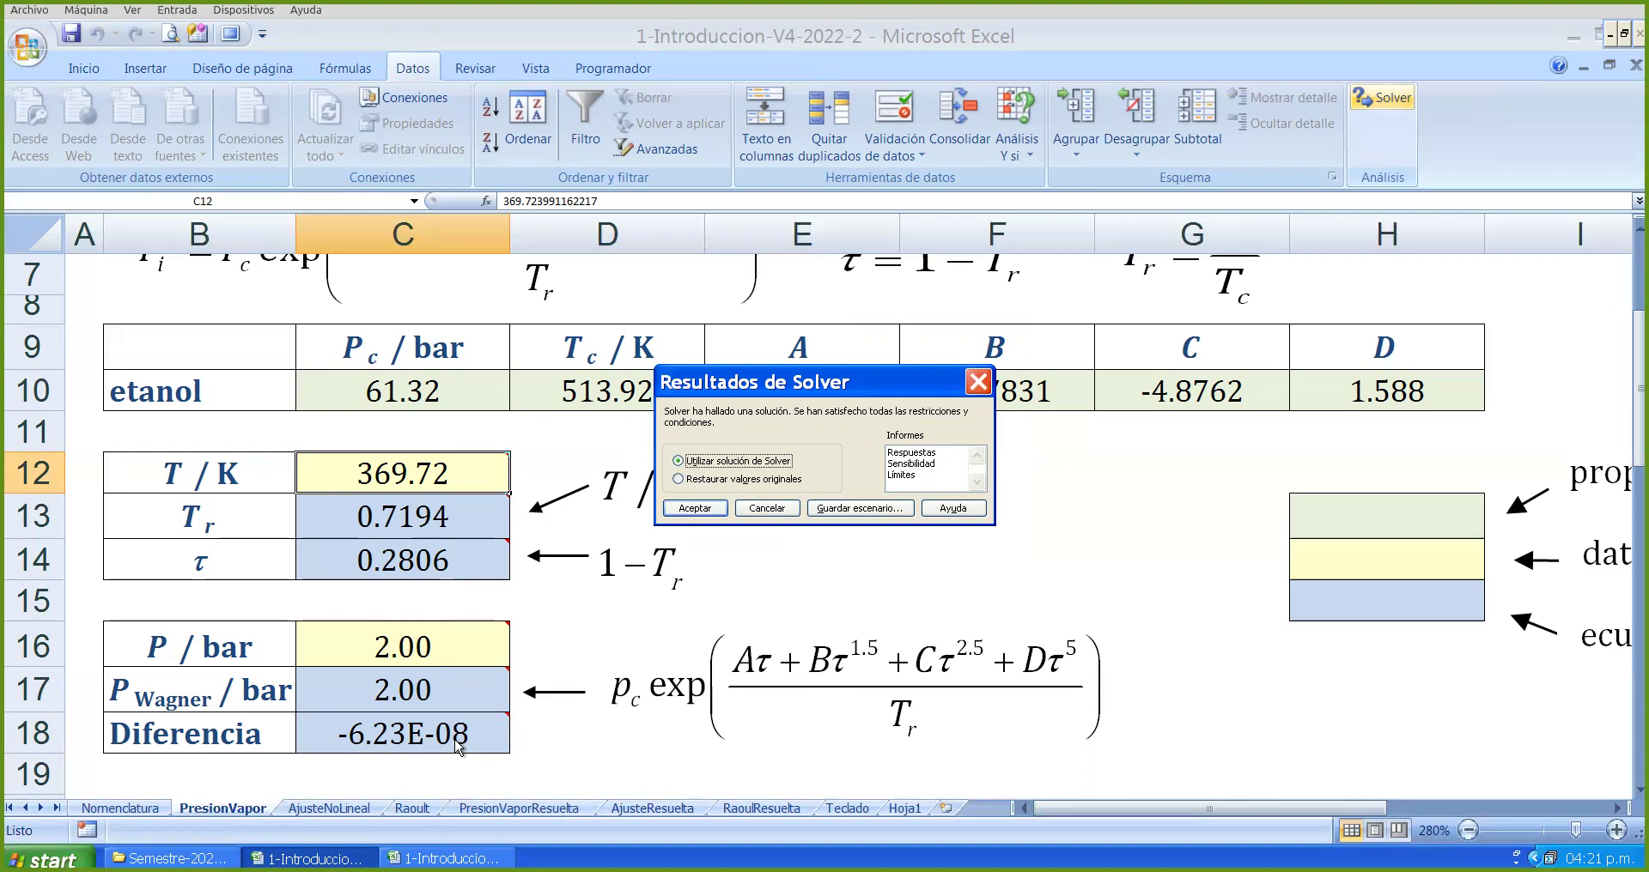
left_click(695, 508)
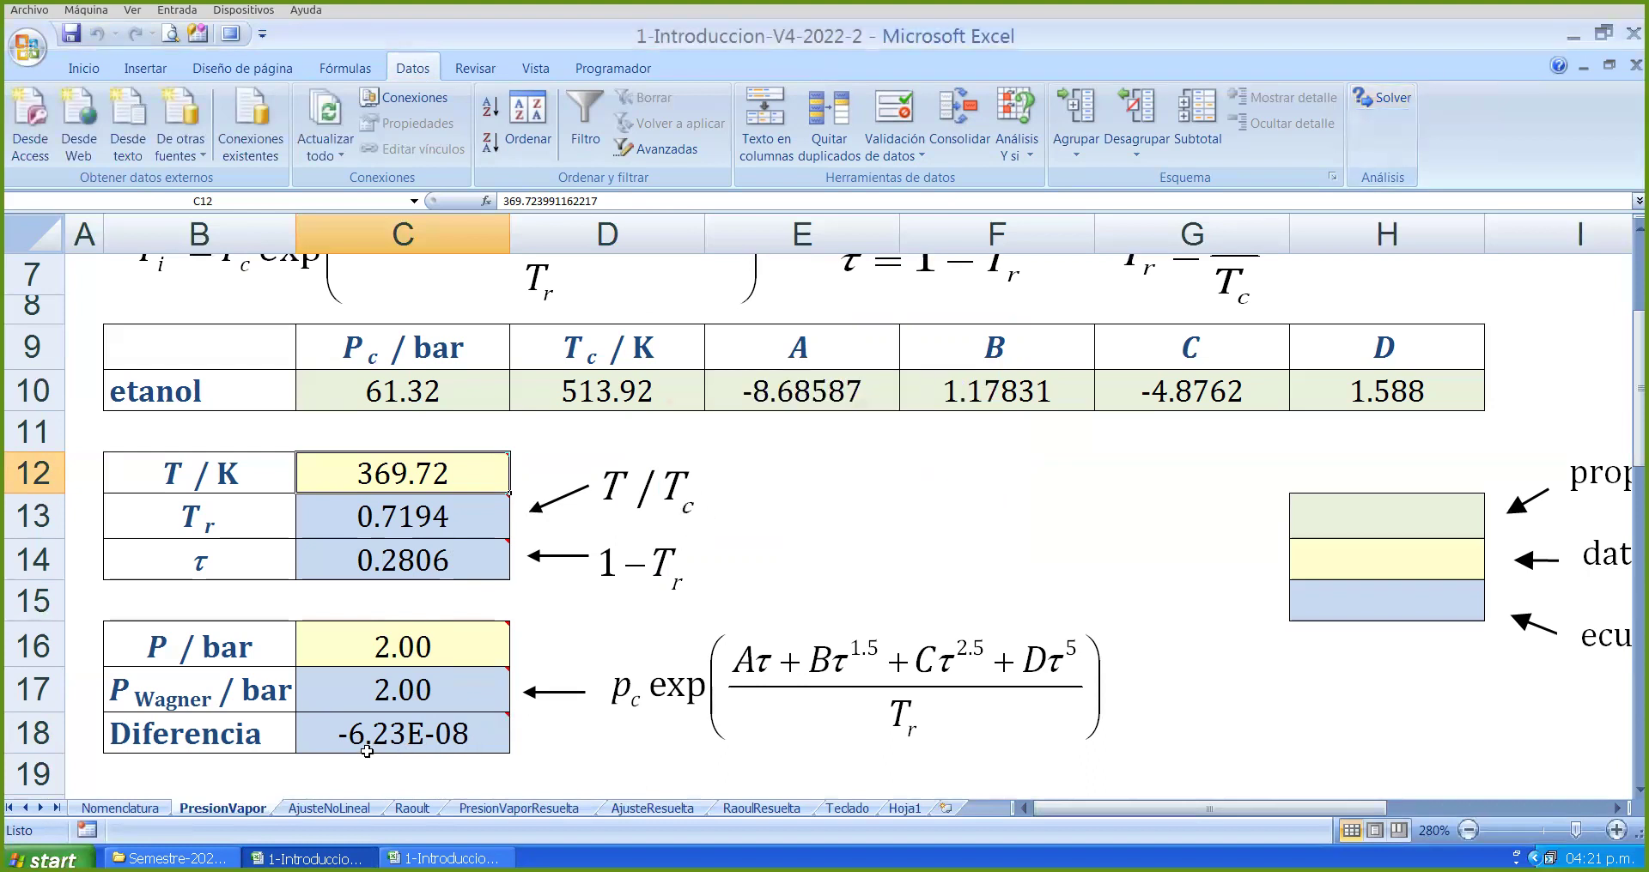
- Review the solved pressure difference in C18 and the temperature in C12 together with their cell comments
mouse_move(363, 750)
mouse_move(448, 730)
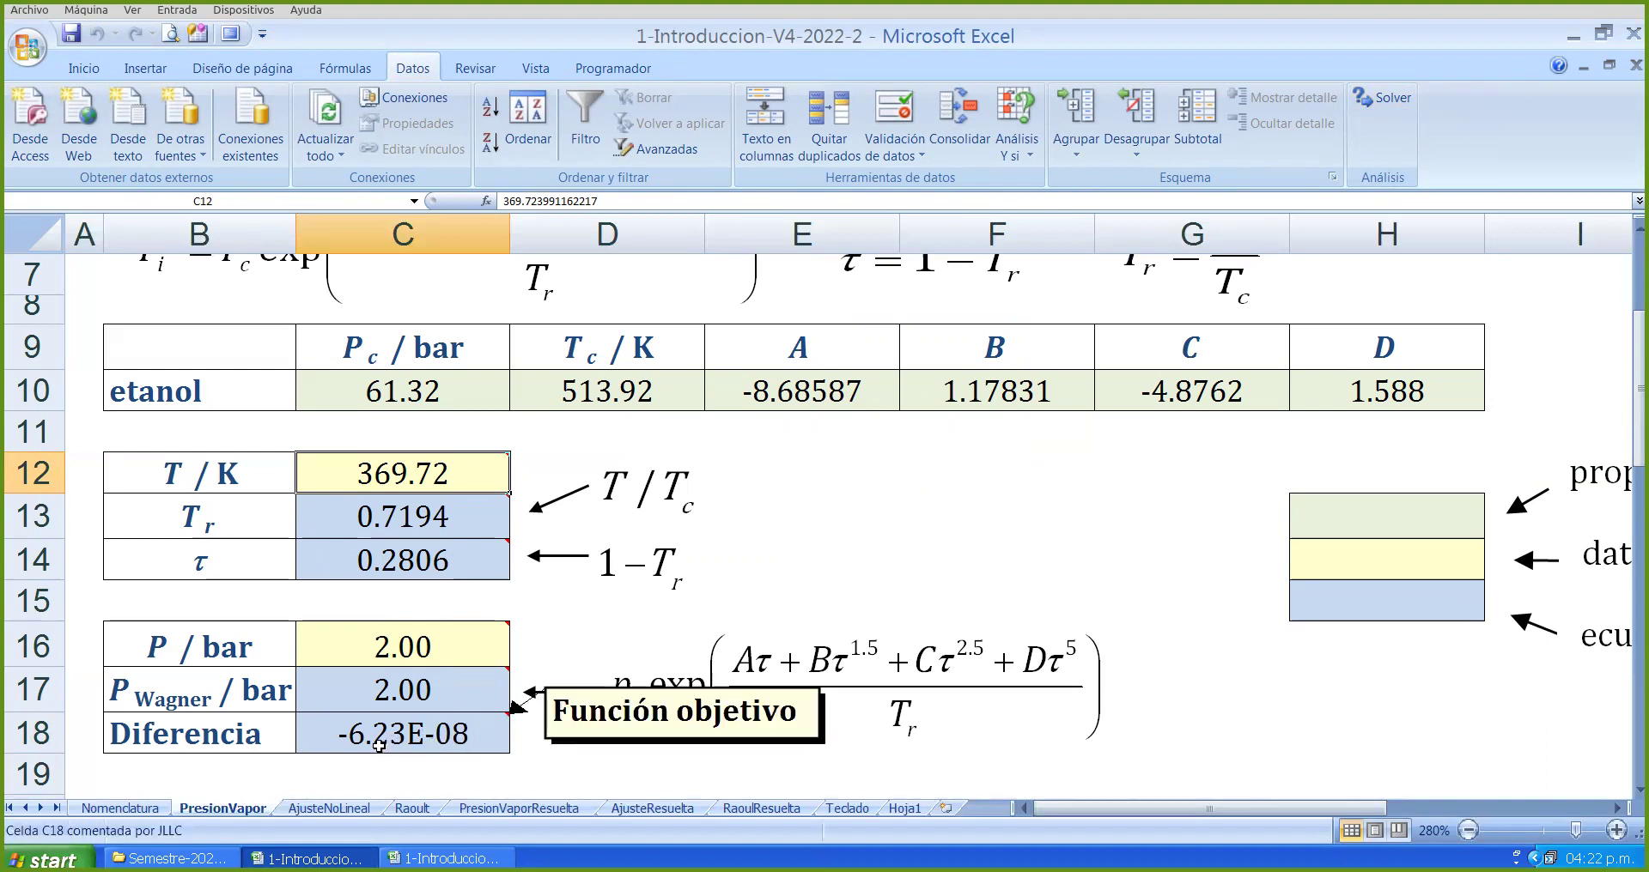
left_click(449, 742)
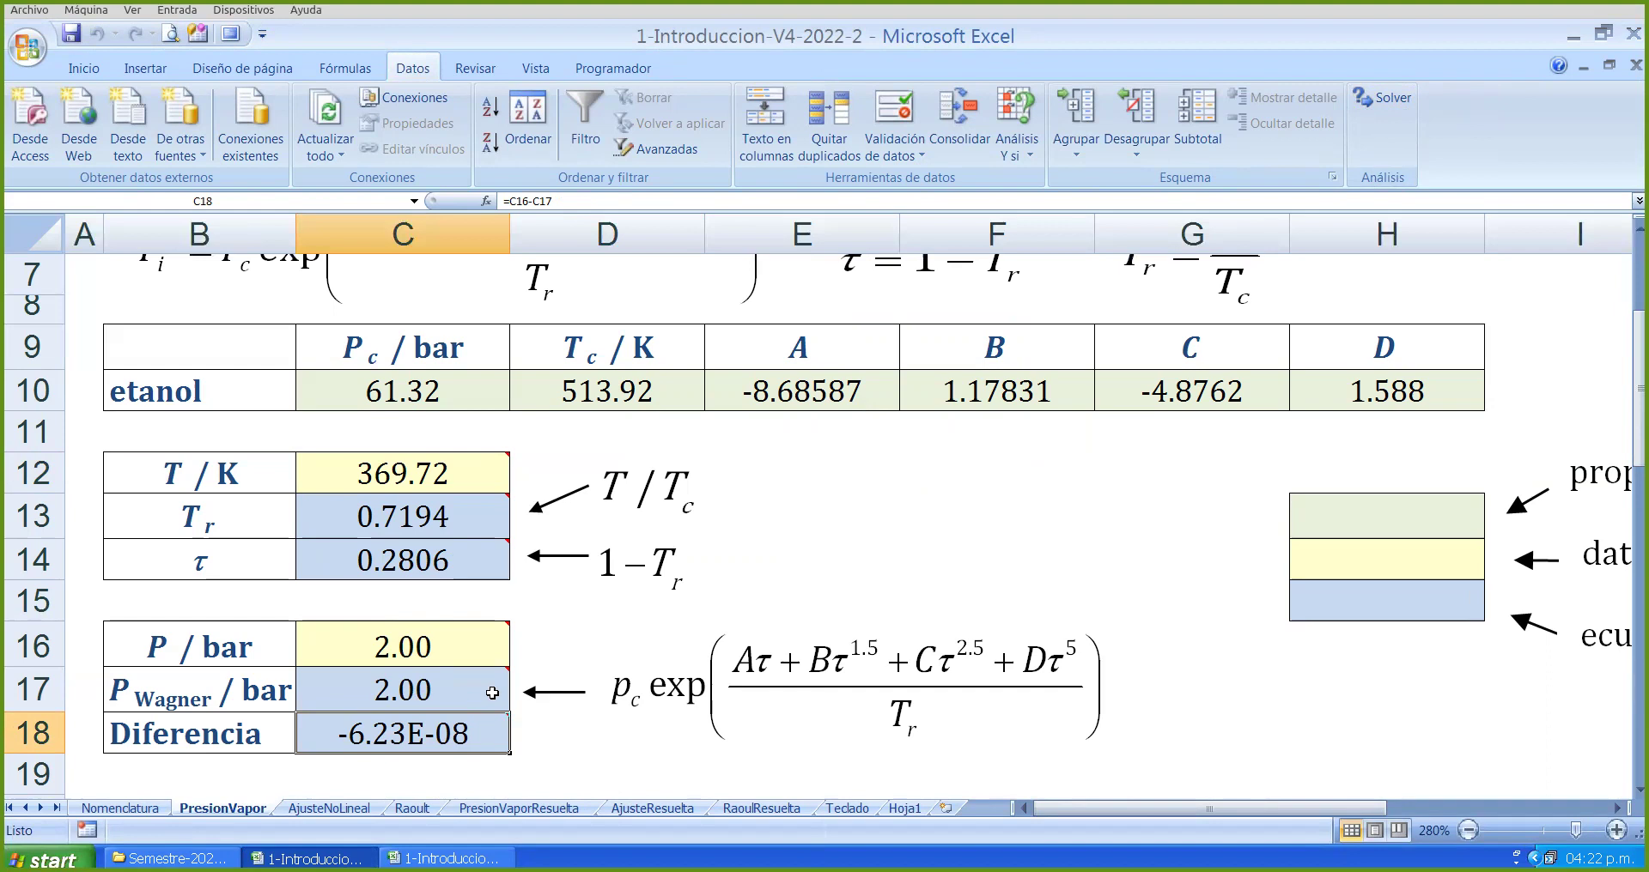
scroll(490, 731, "down", 1)
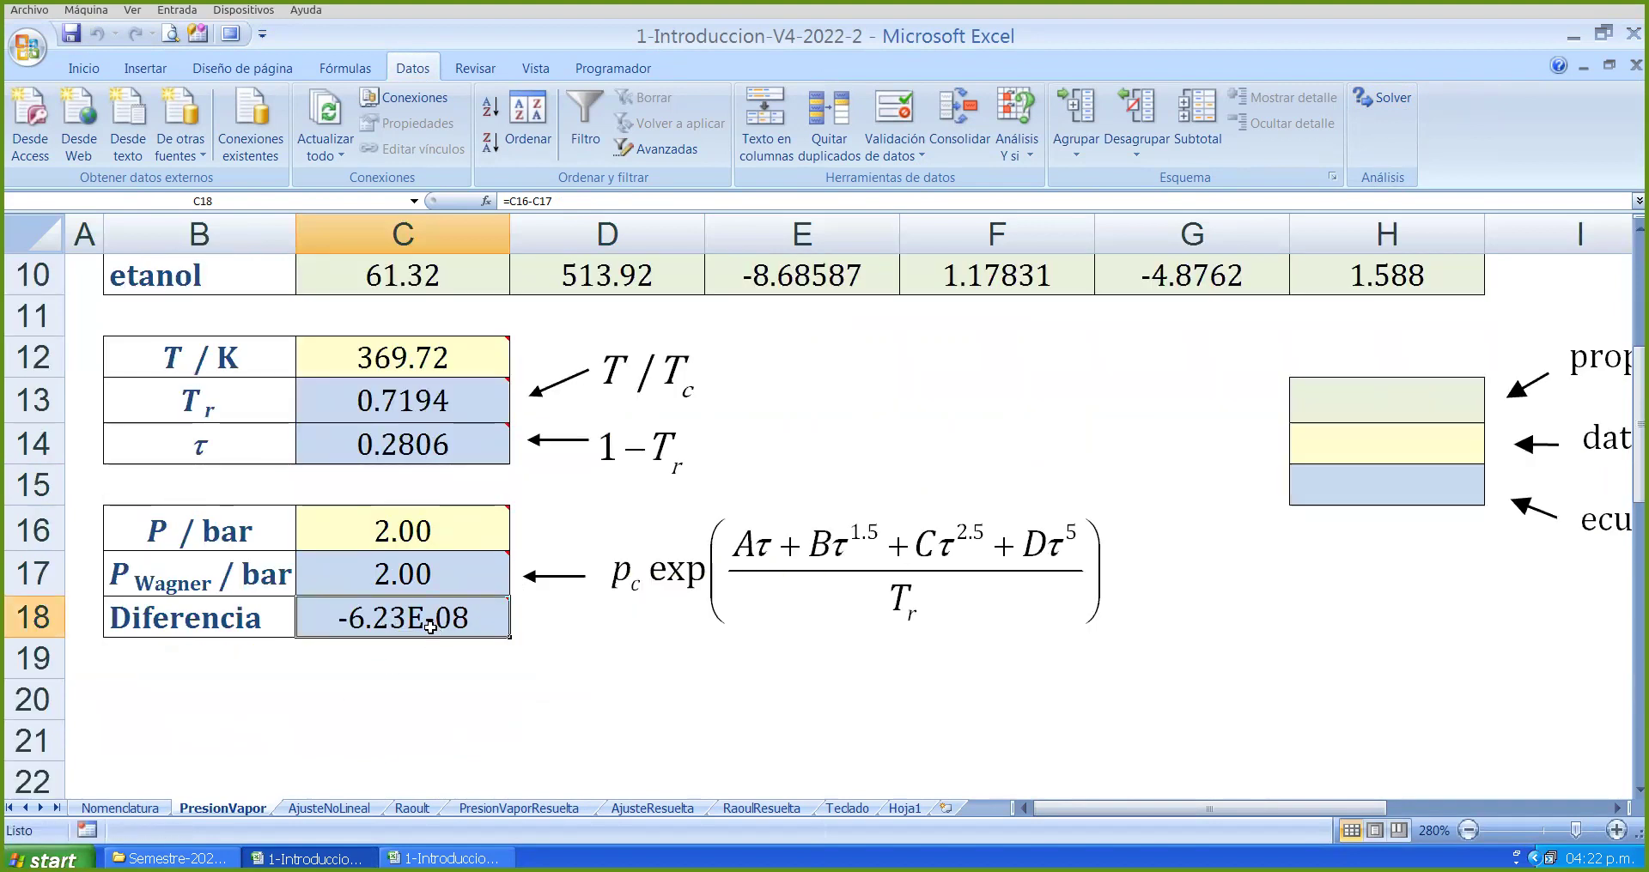
mouse_move(464, 620)
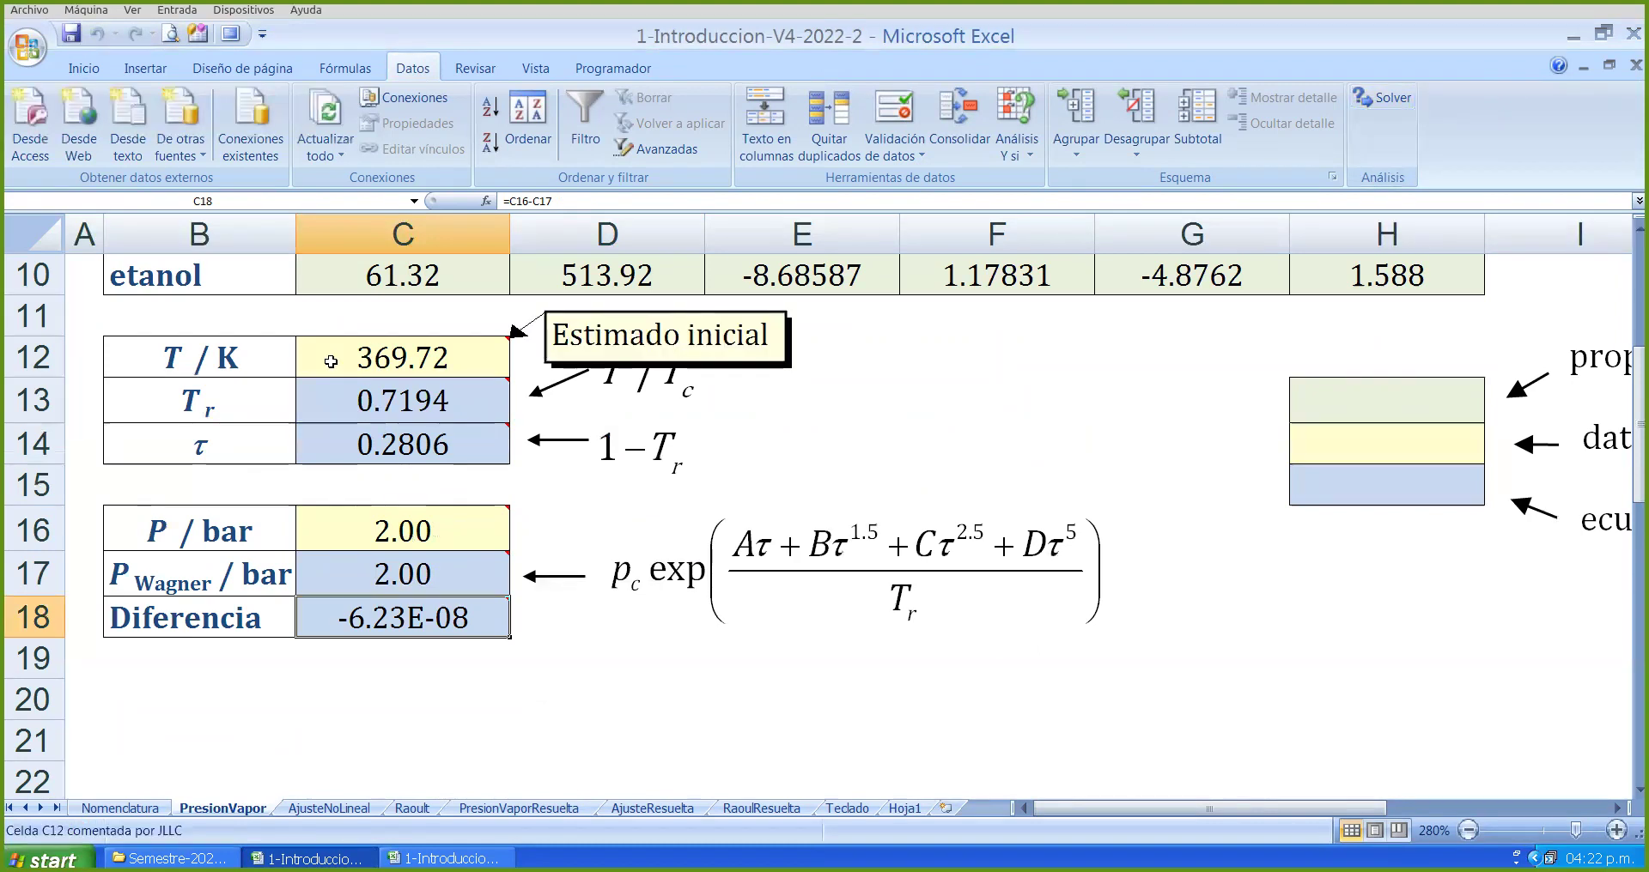
left_click(376, 361)
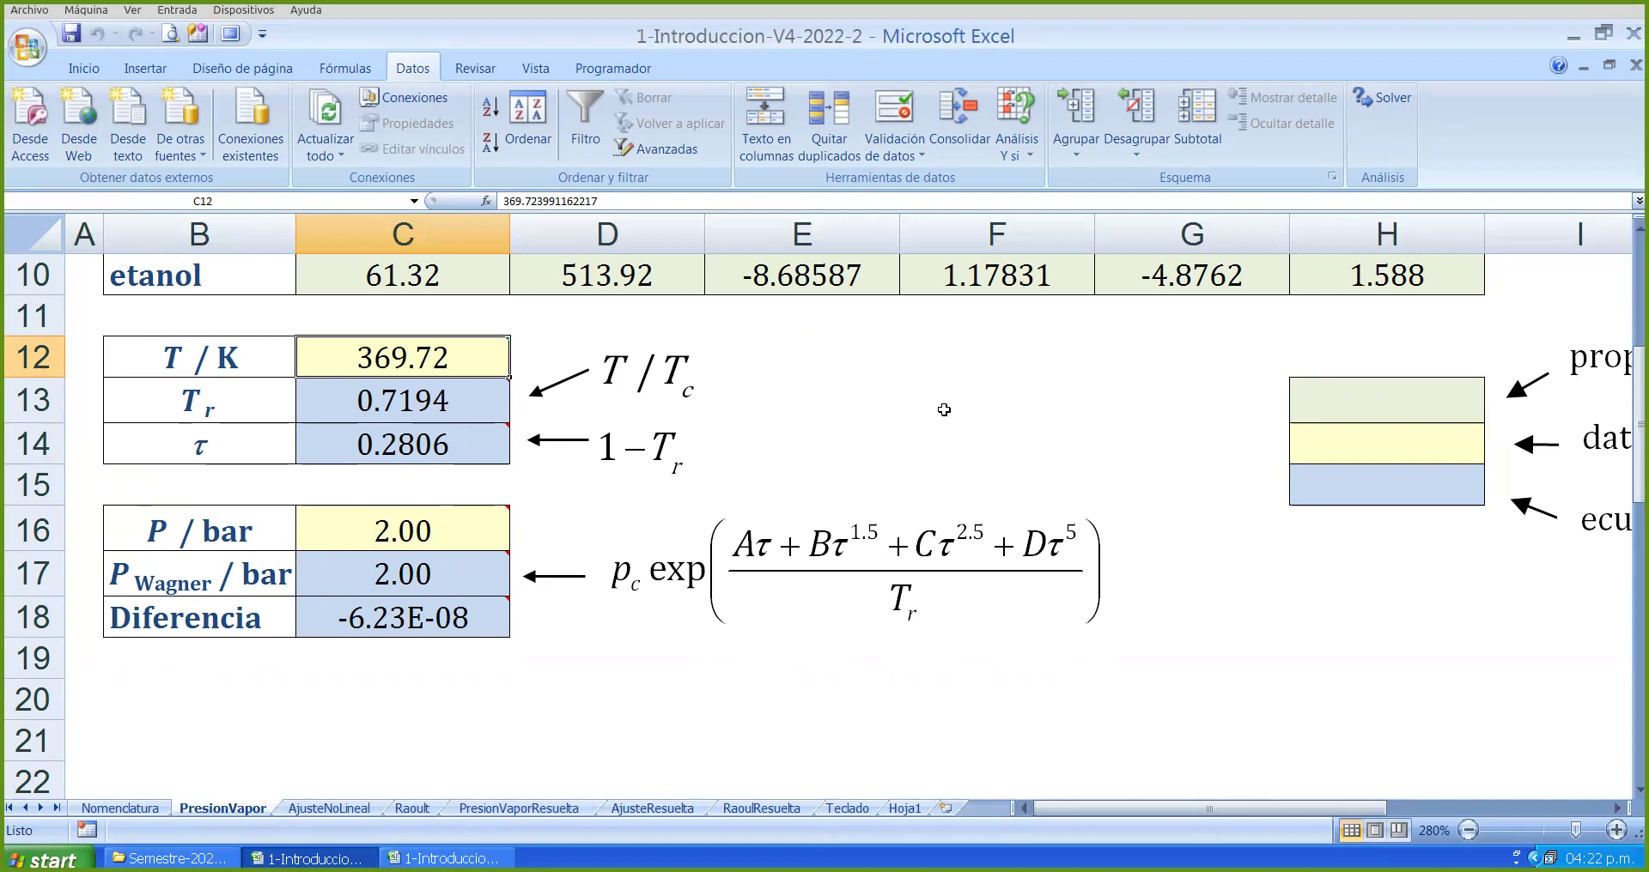
- Compare the given pressure in C16 with the 2 bar stated in the exercise text, highlighting that value
left_click(427, 530)
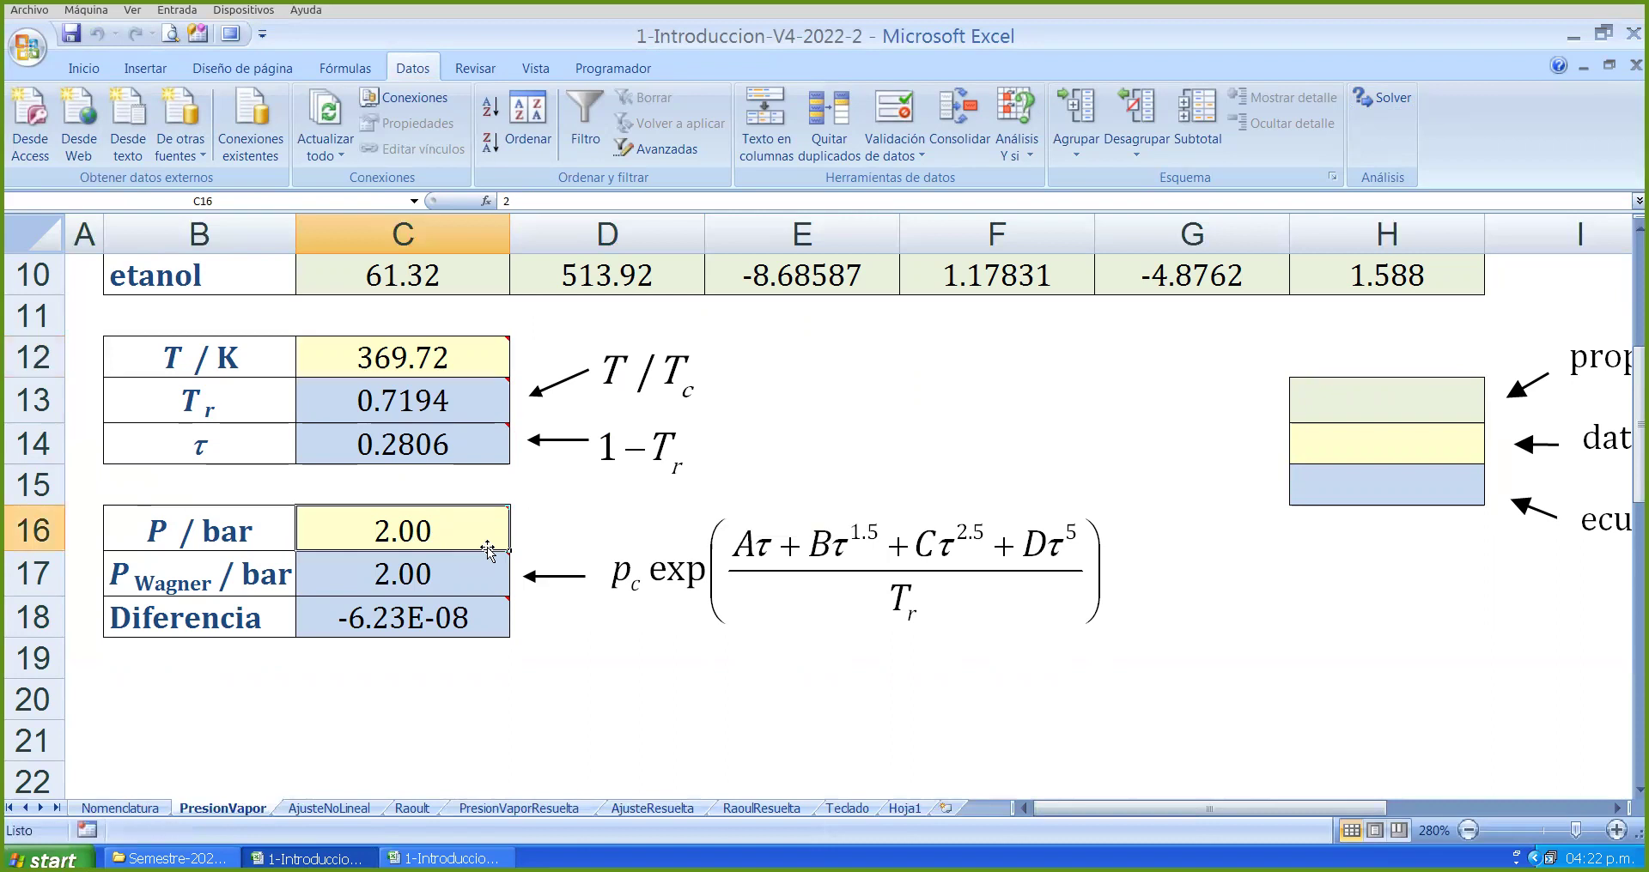
mouse_move(459, 541)
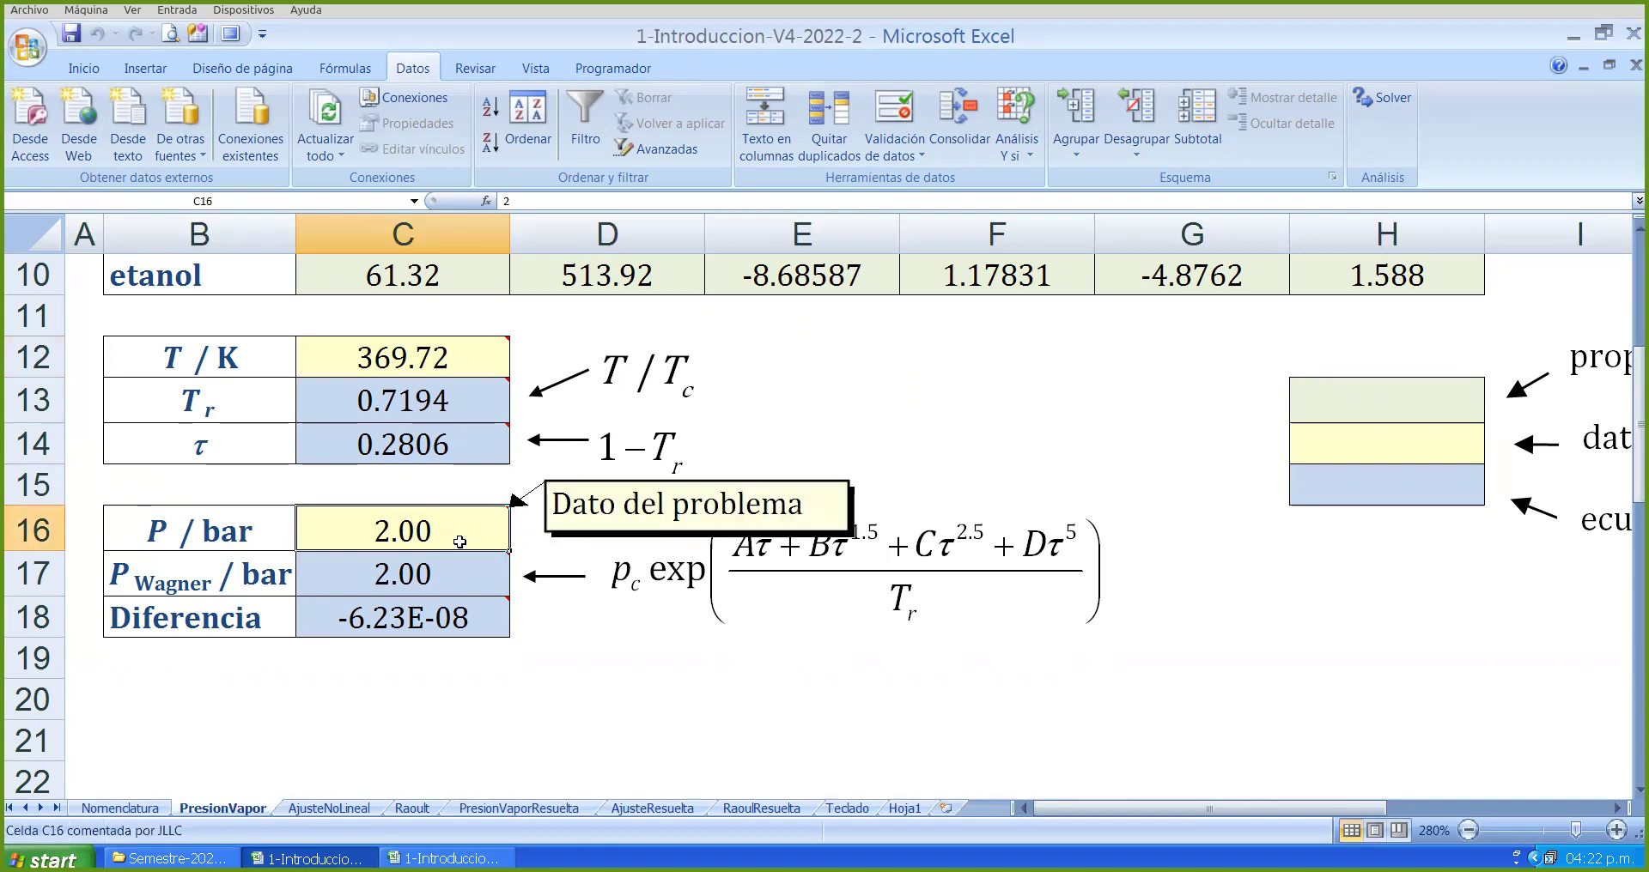
scroll(449, 542, "up", 3)
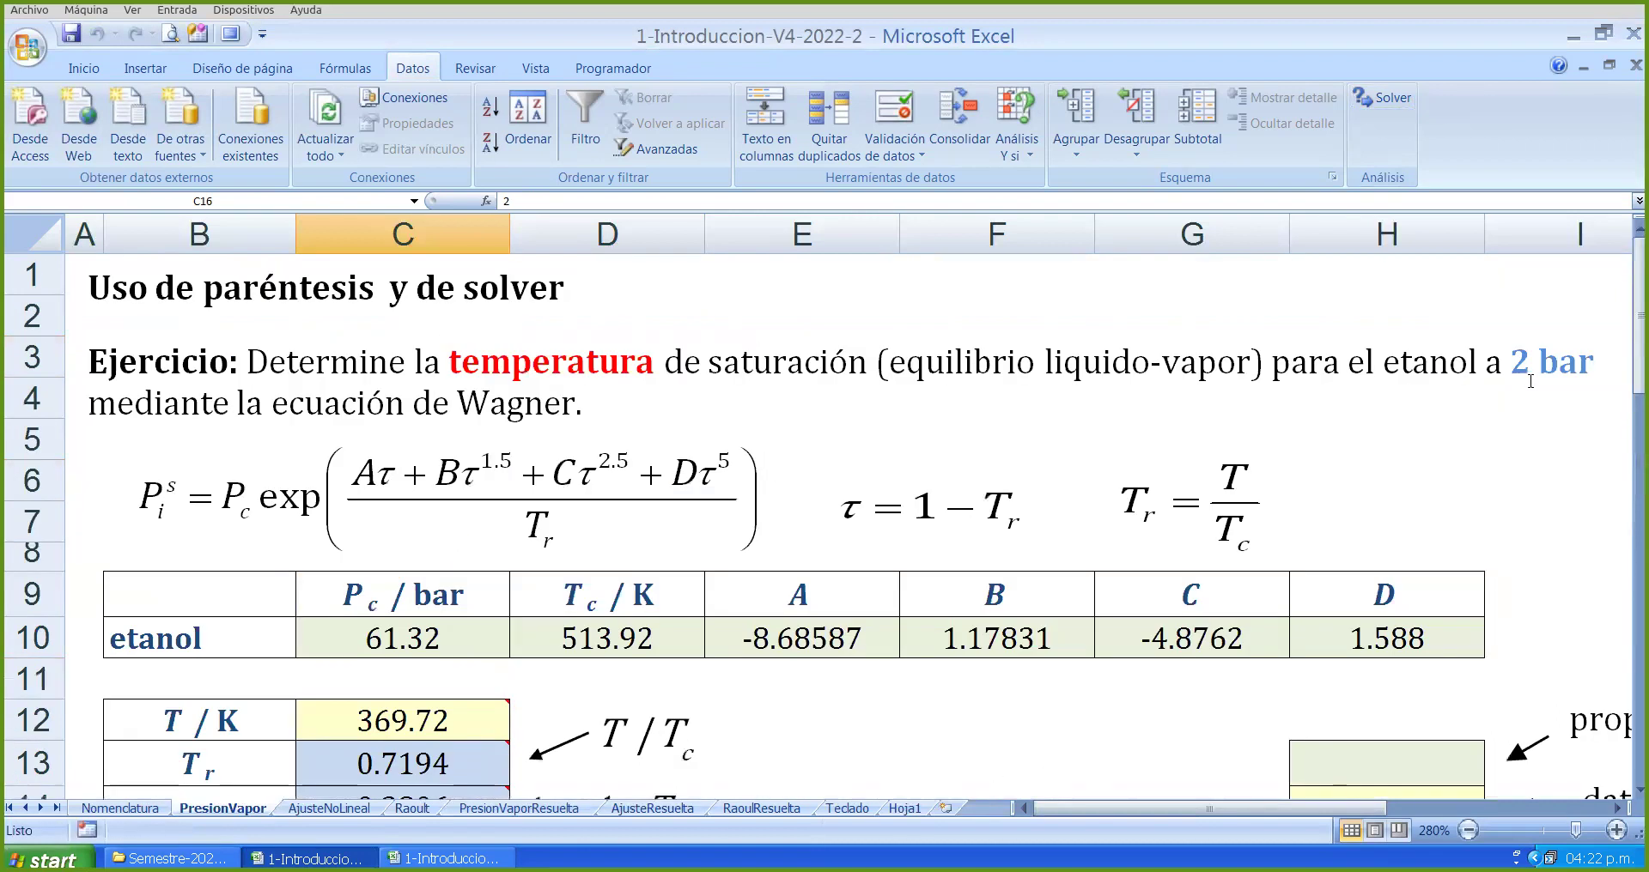
left_click_drag(1518, 361, 1599, 361)
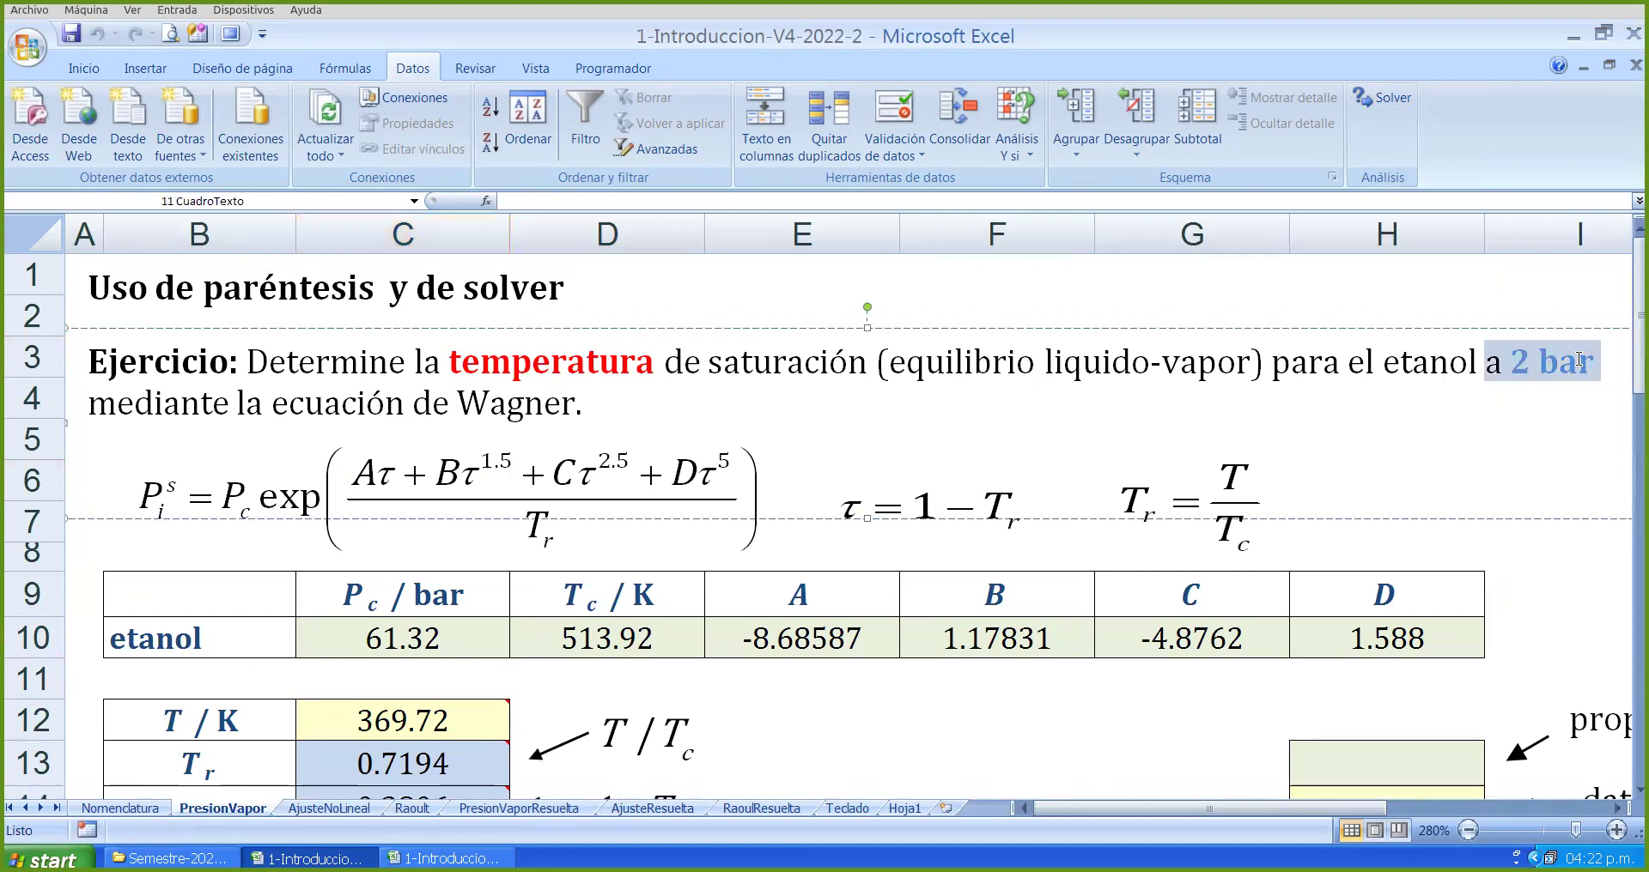
left_click(1576, 362)
scroll(1116, 423, "down", 3)
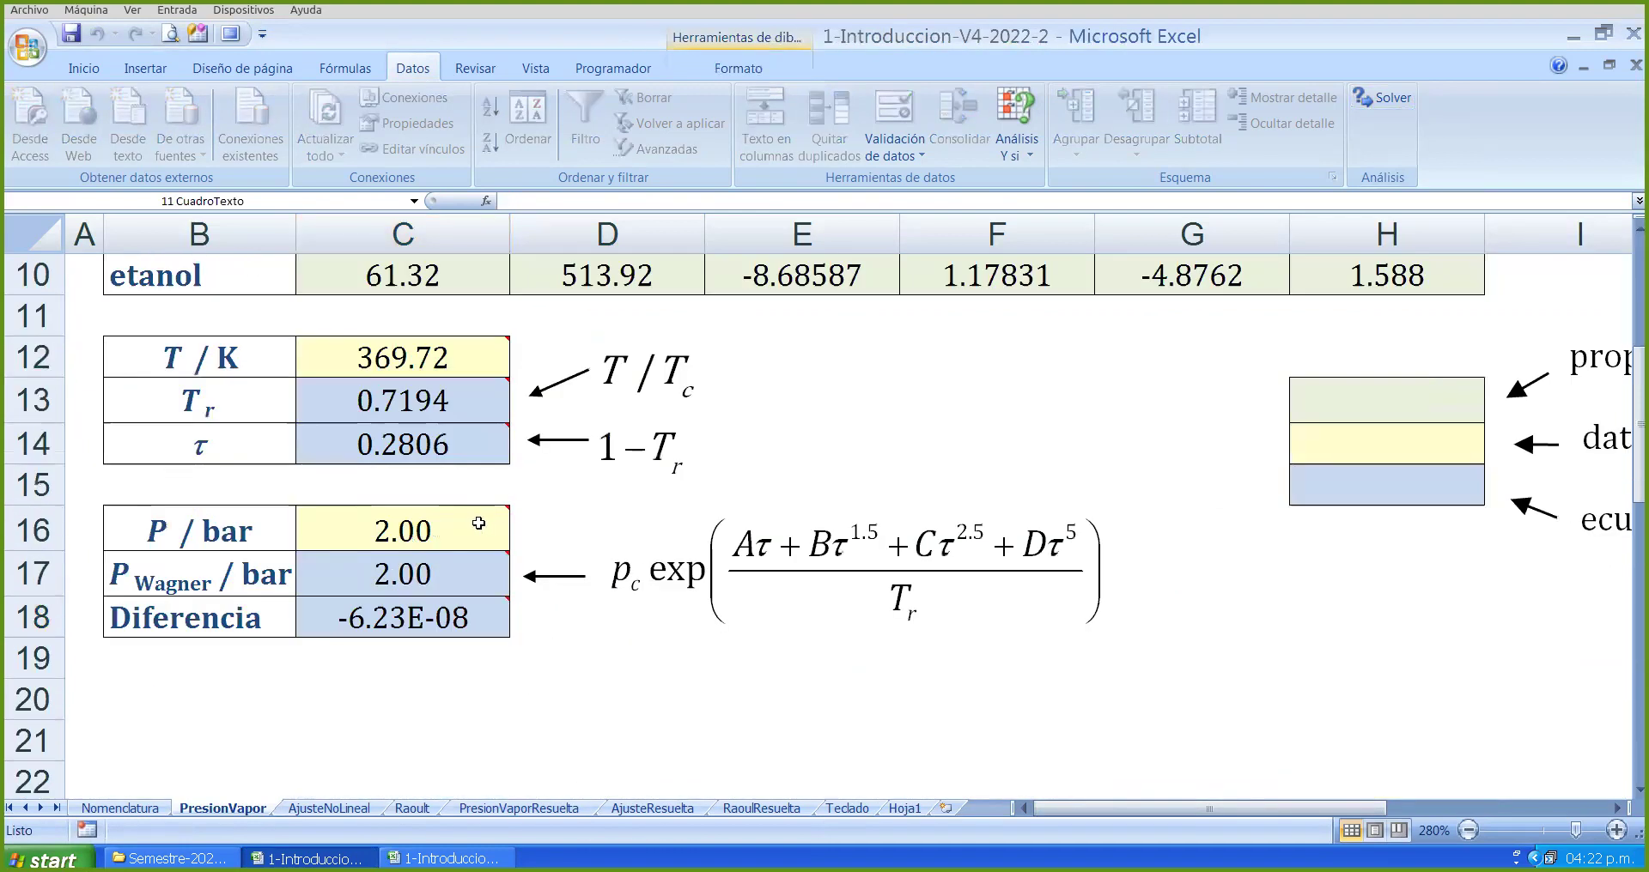
left_click(502, 524)
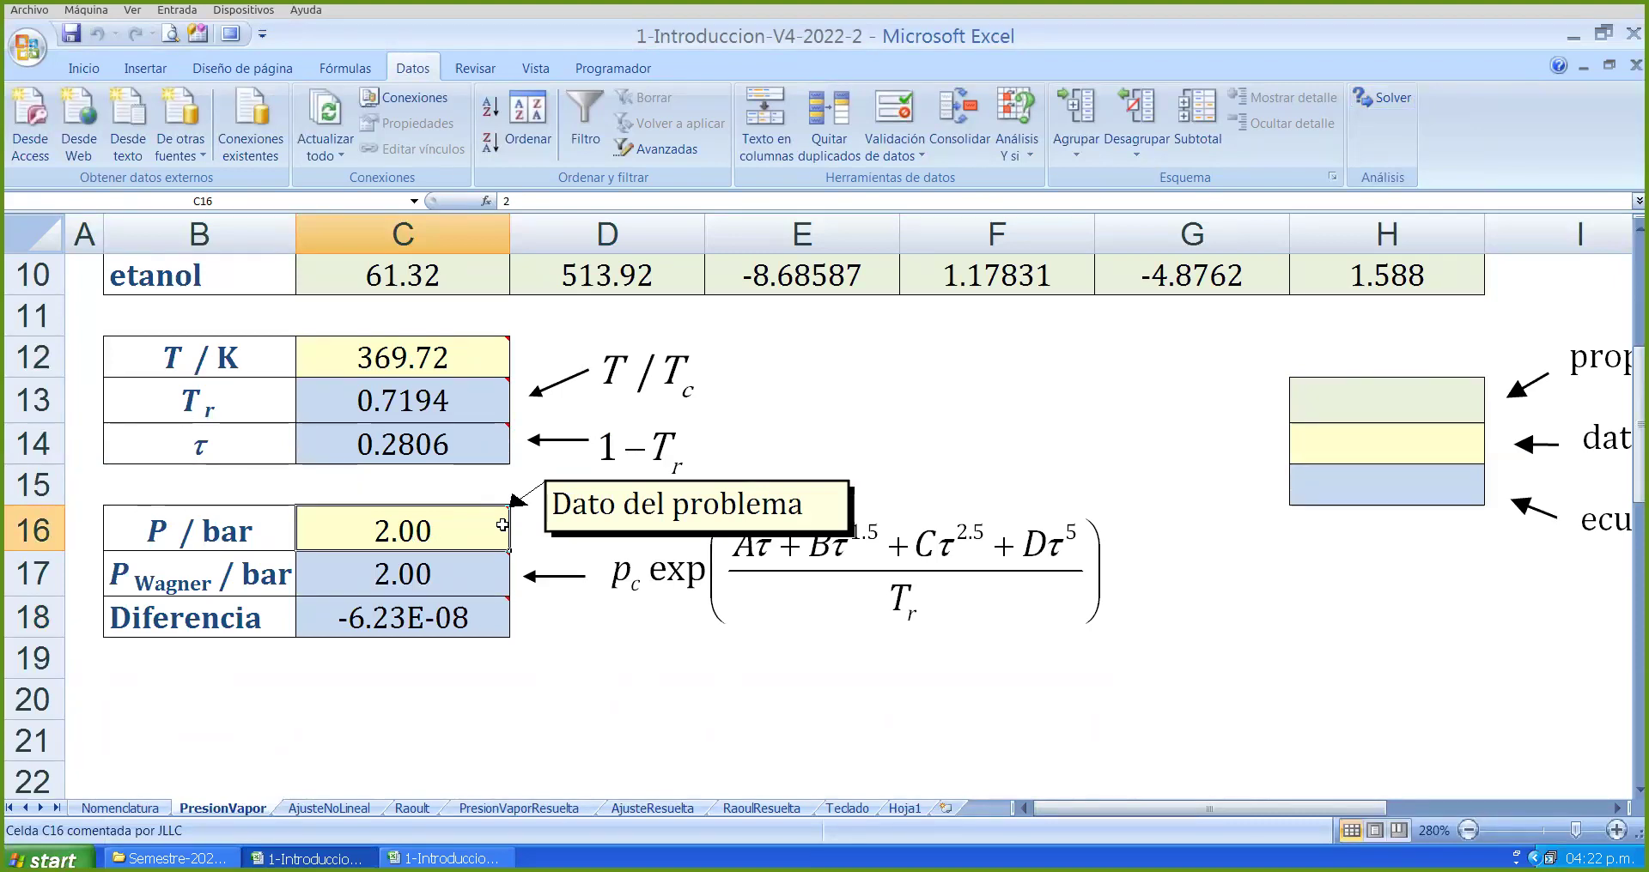
- Show the Wagner formula in C17 with its cell references and compare it with the equation beside it
left_click(504, 576)
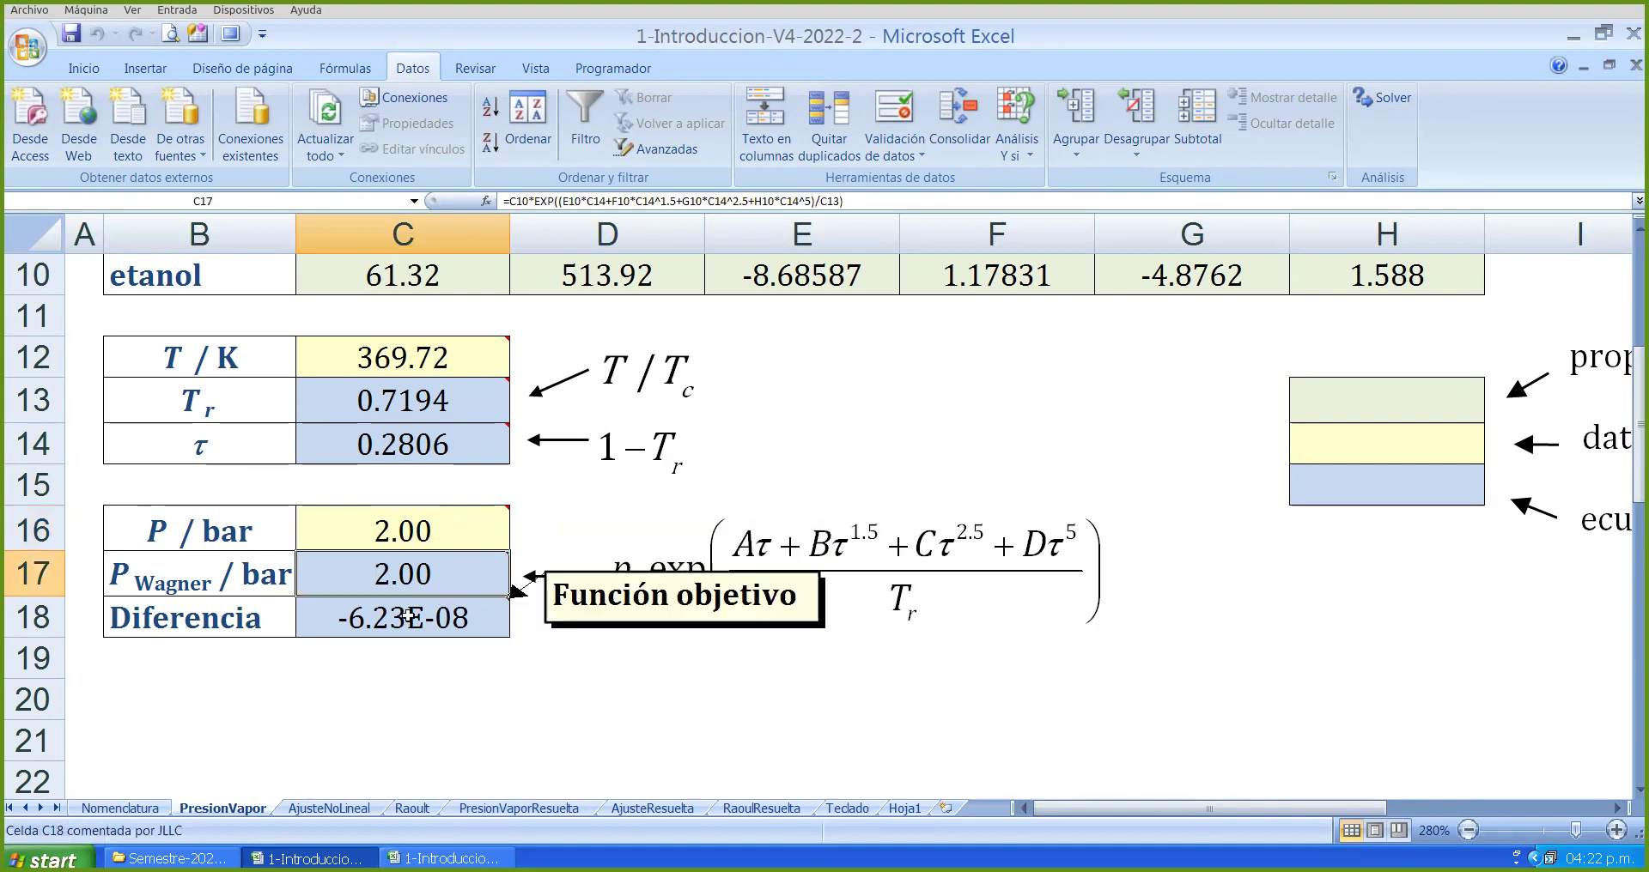
key("F2")
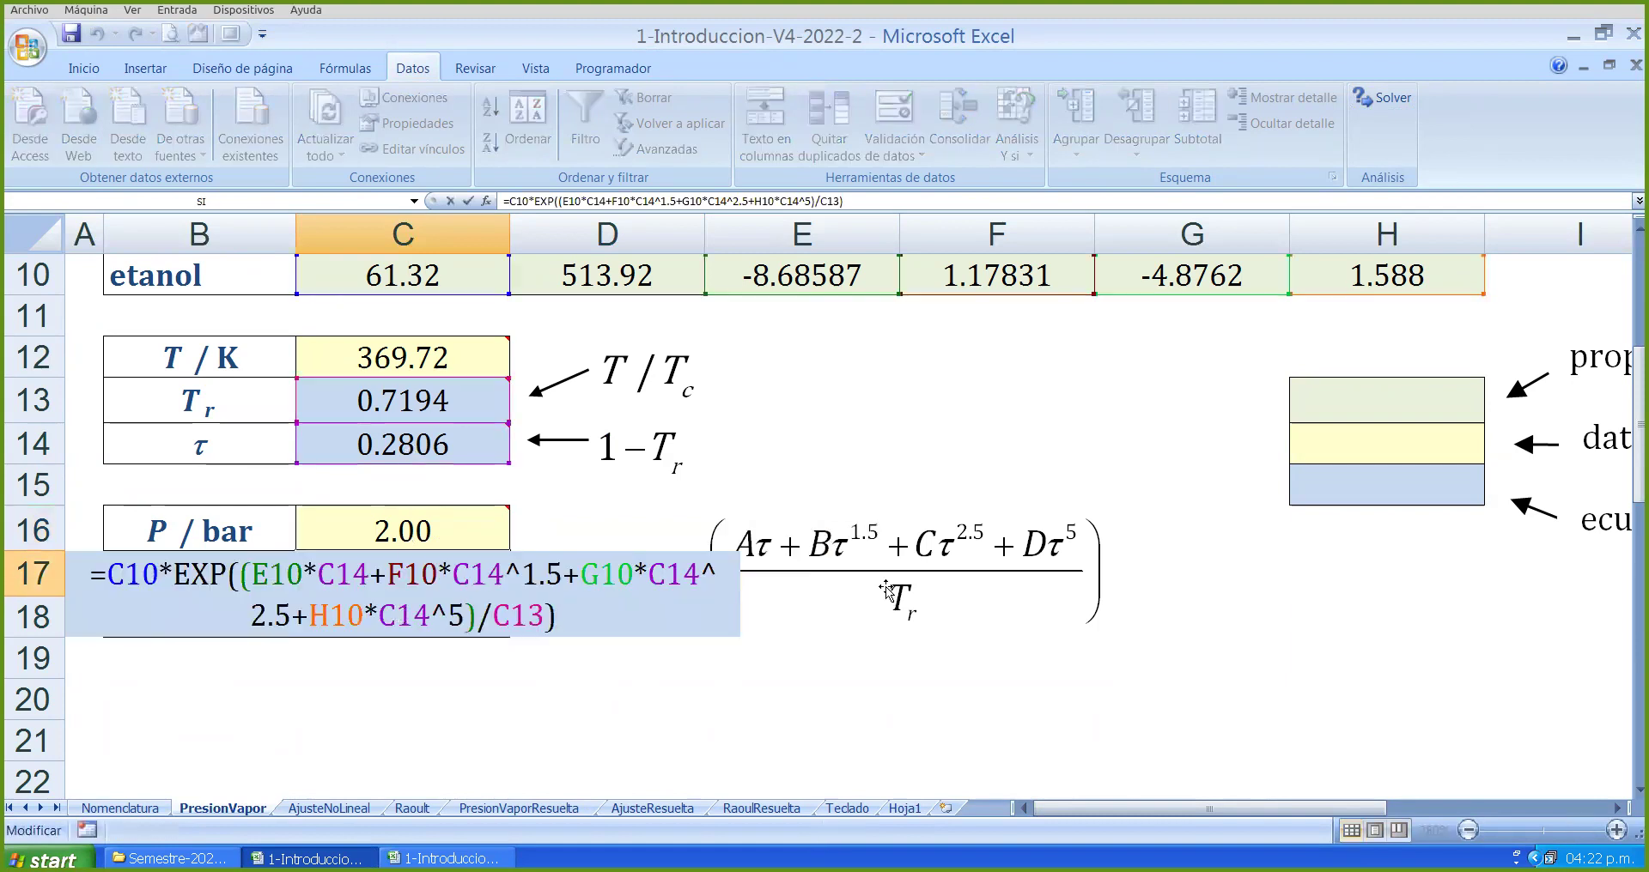
left_click(976, 582)
left_click(471, 566)
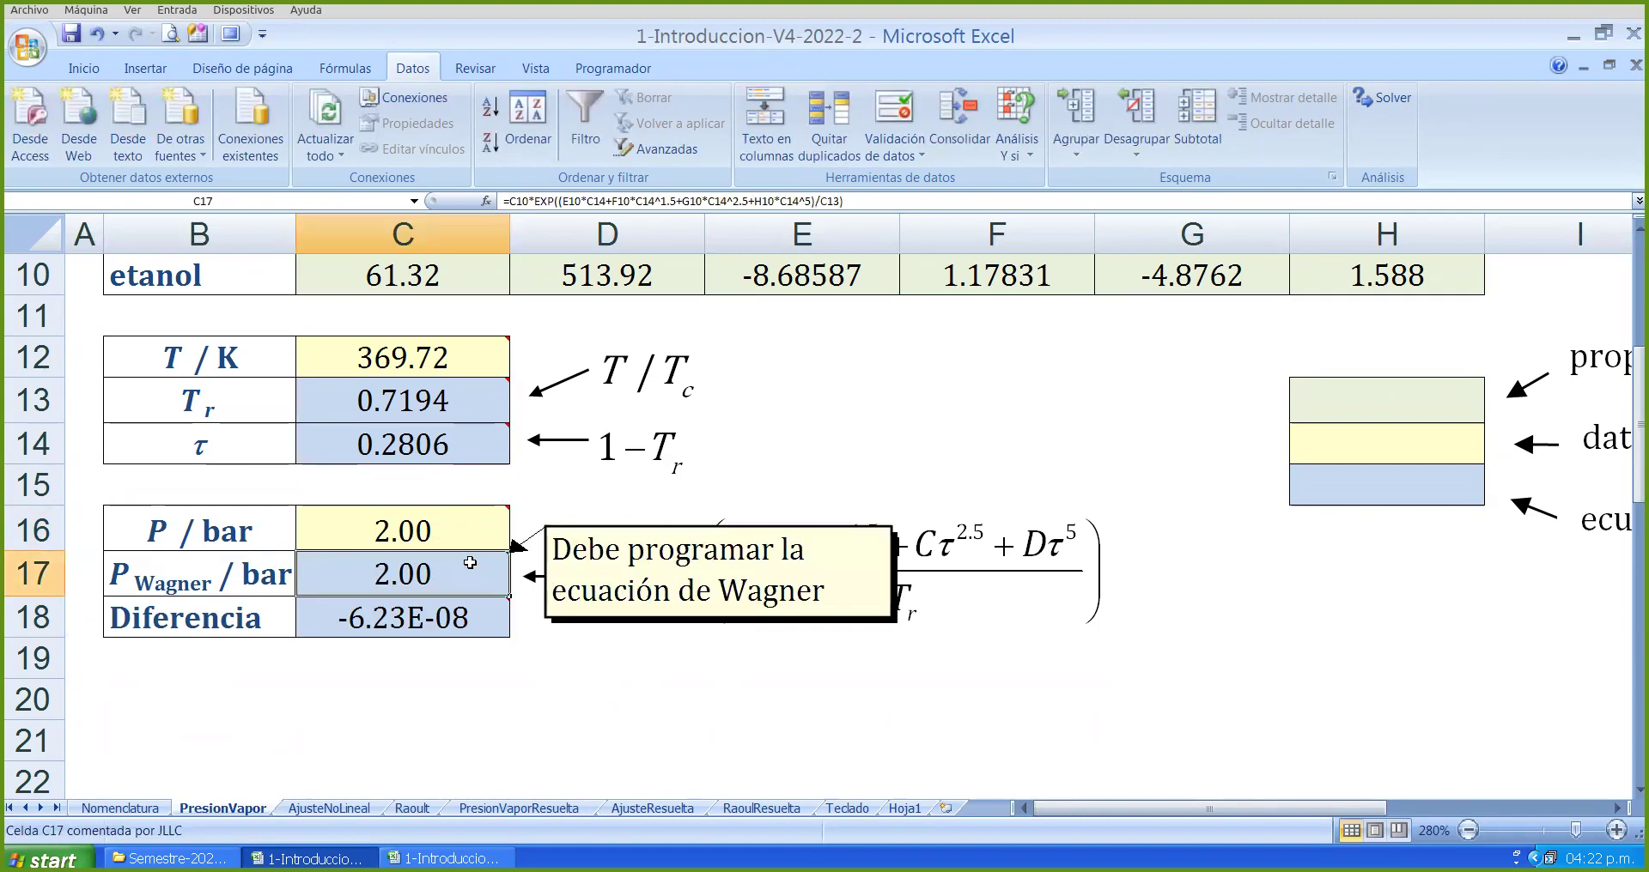
- Inspect the cell references of the Wagner pressure formula in C17 and the difference formula in C18
key("F2")
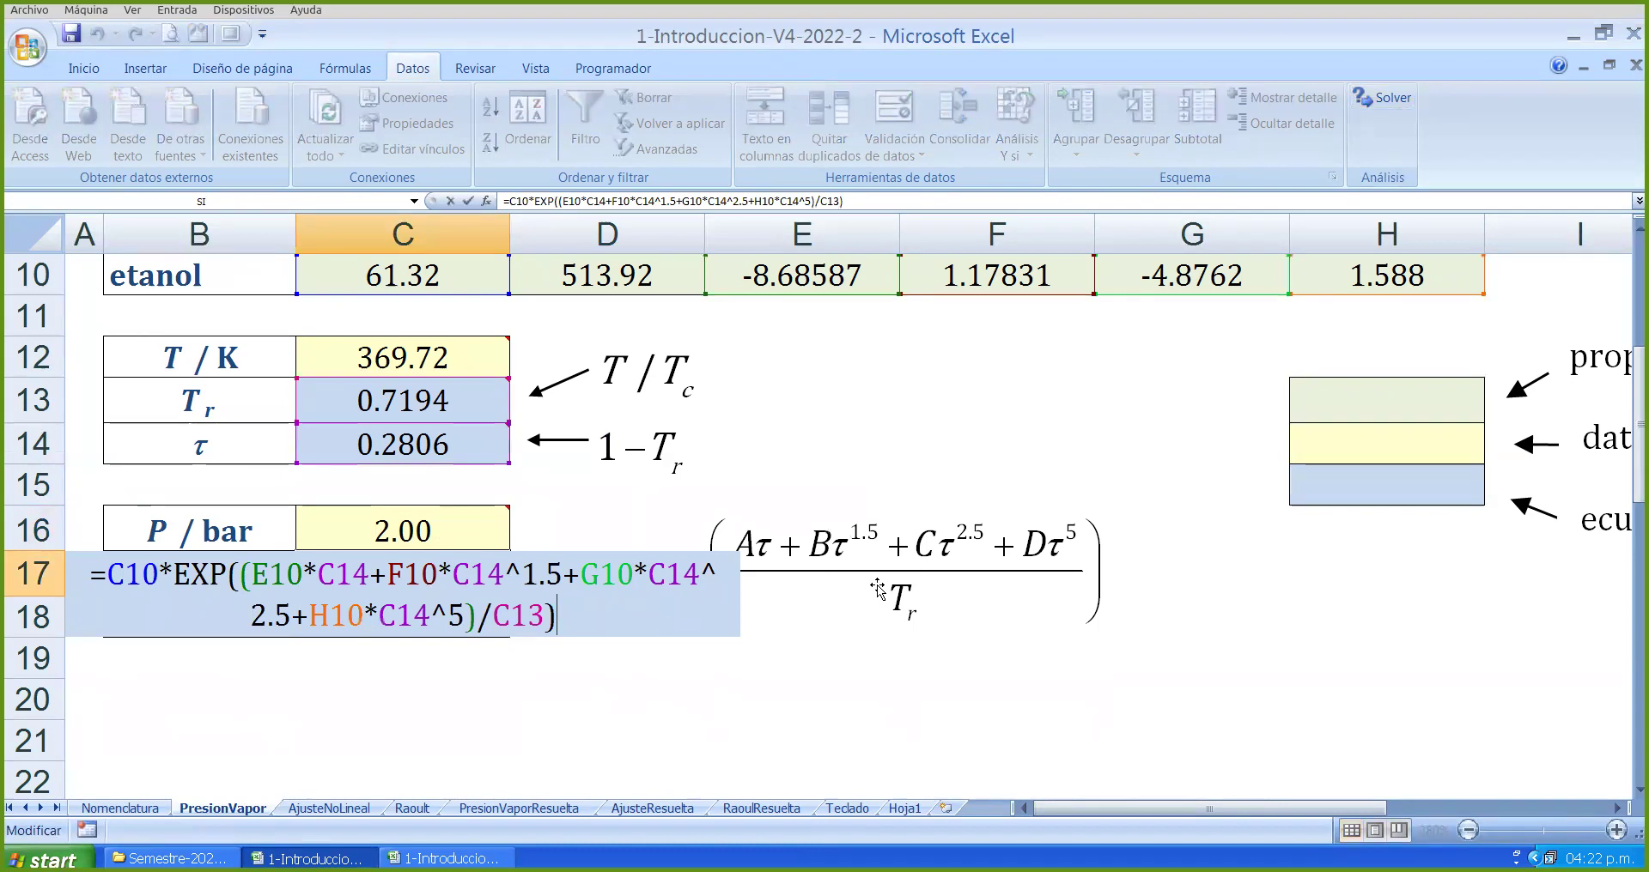
key("Return")
key("F2")
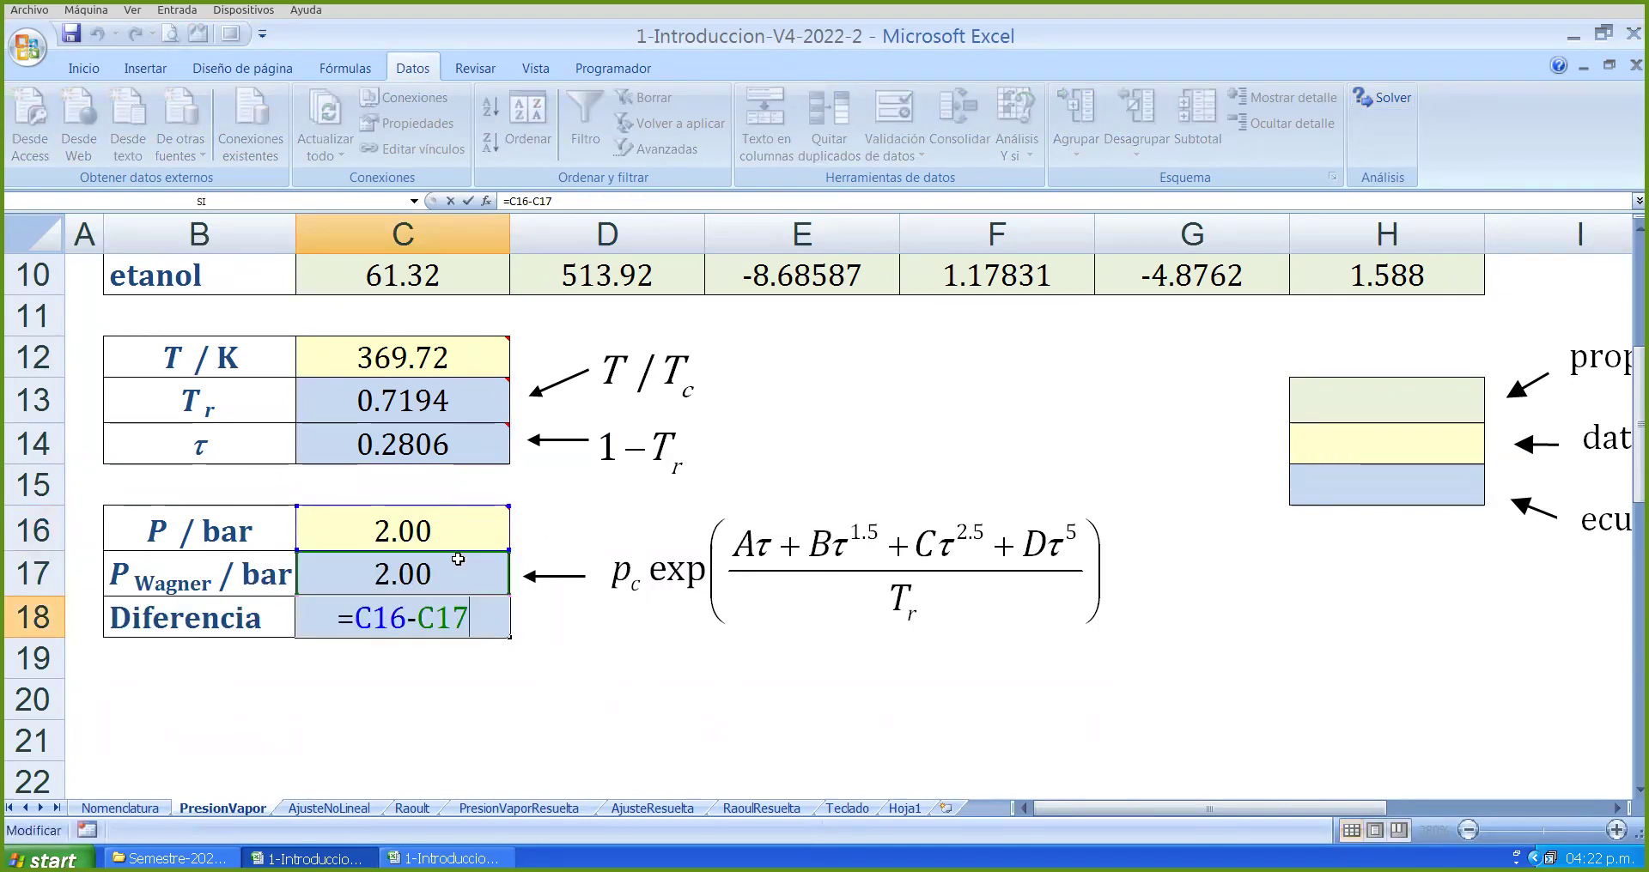
mouse_move(418, 588)
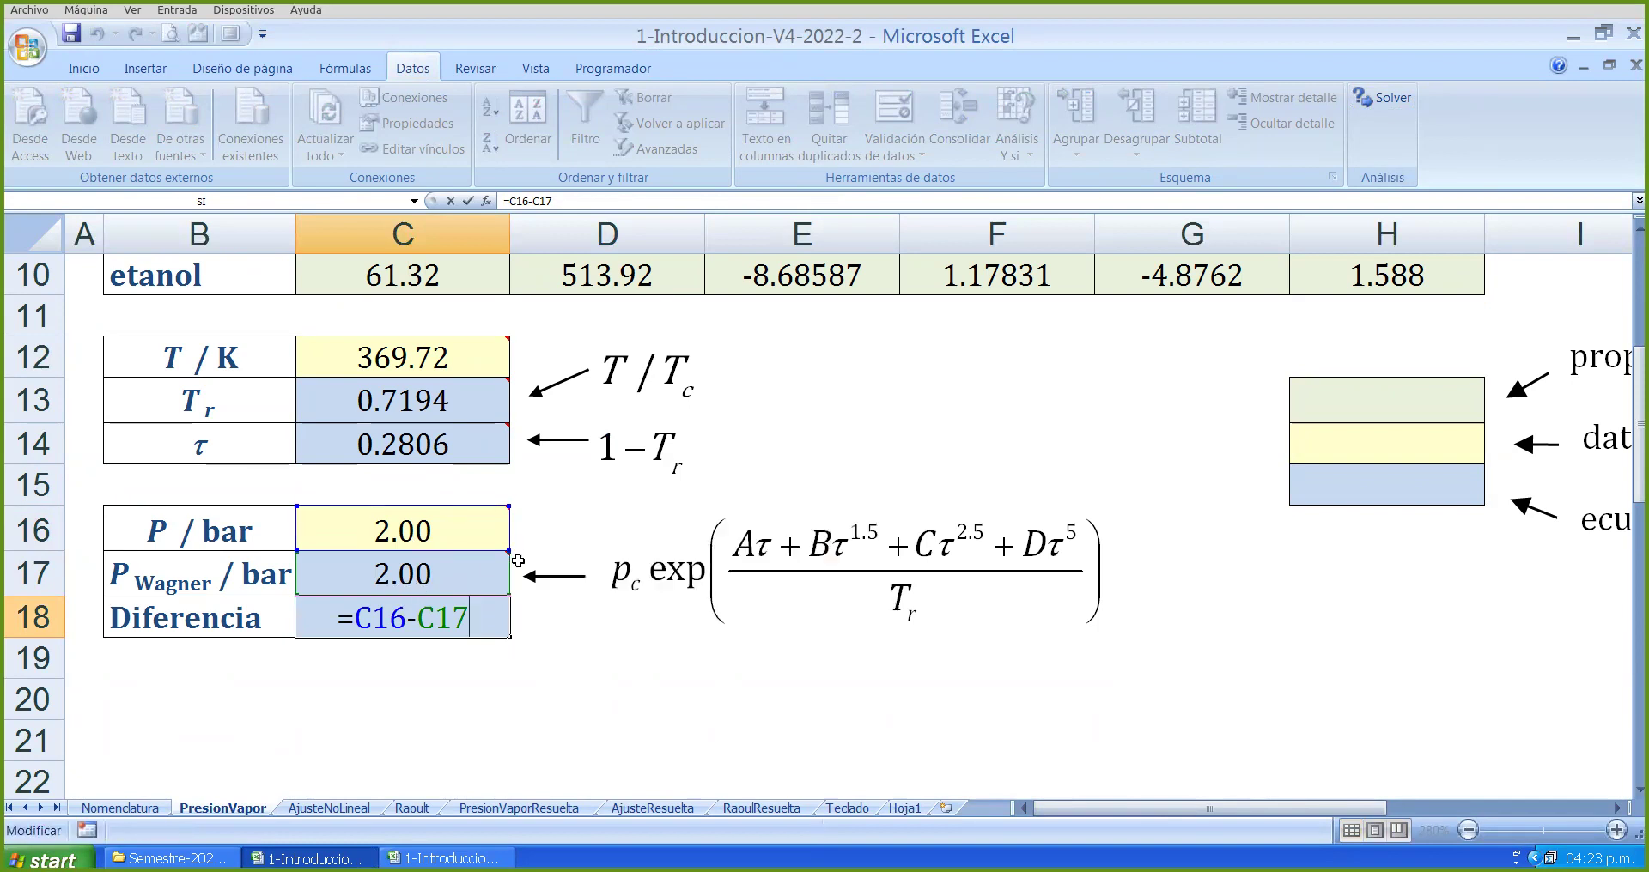
key("Return")
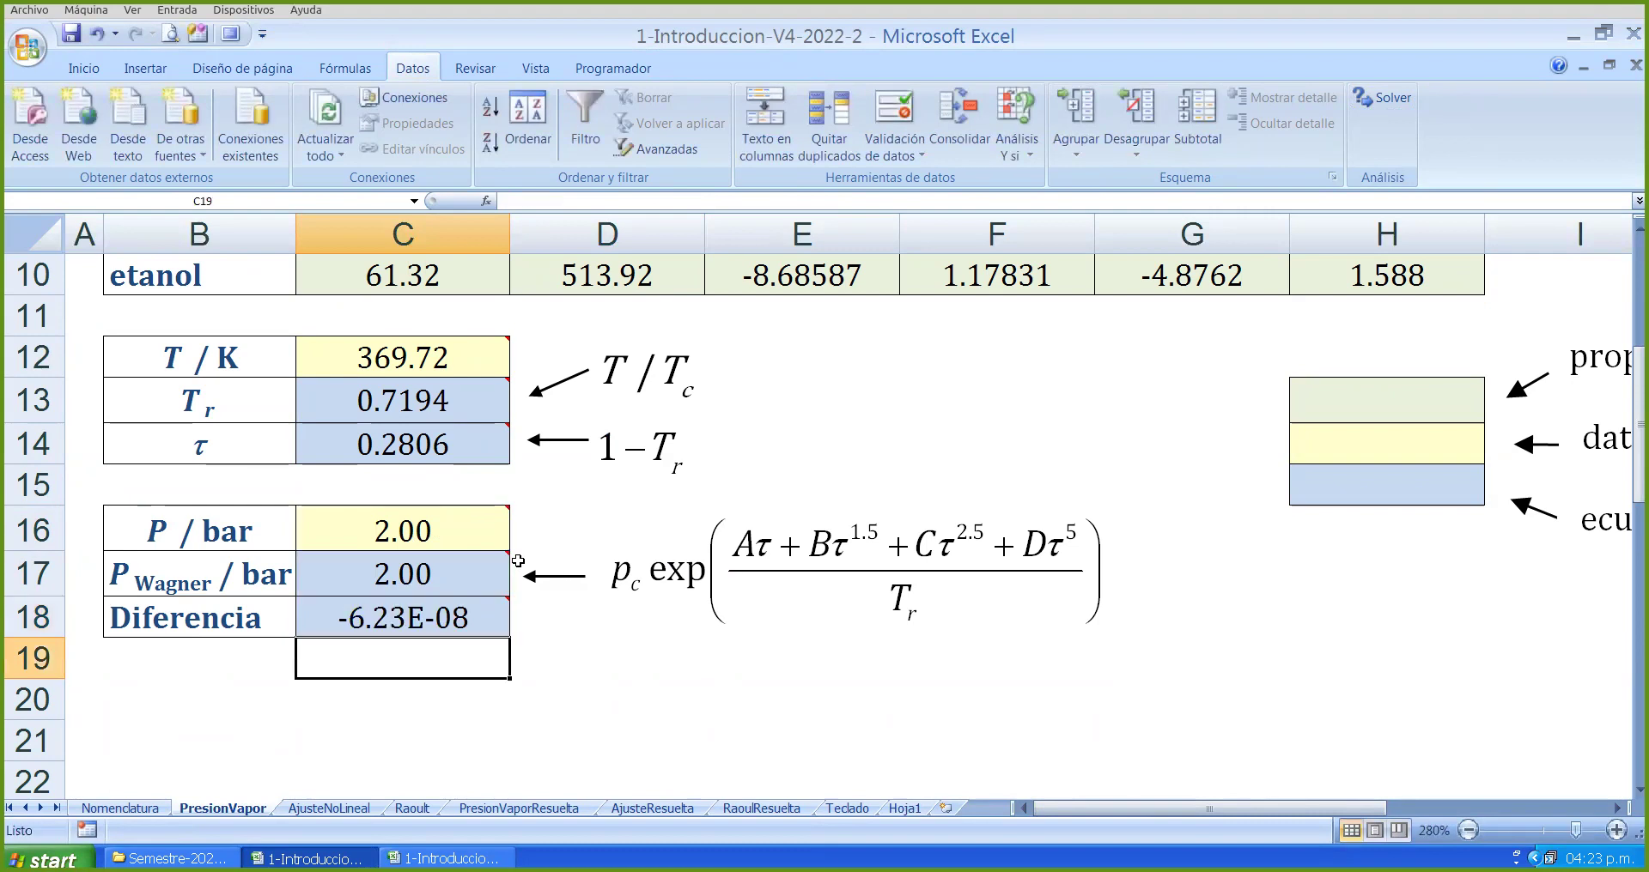
- Rerun Solver with objective cell C18 at a value of 0 and changing cell C12, and keep its solution
left_click(1392, 99)
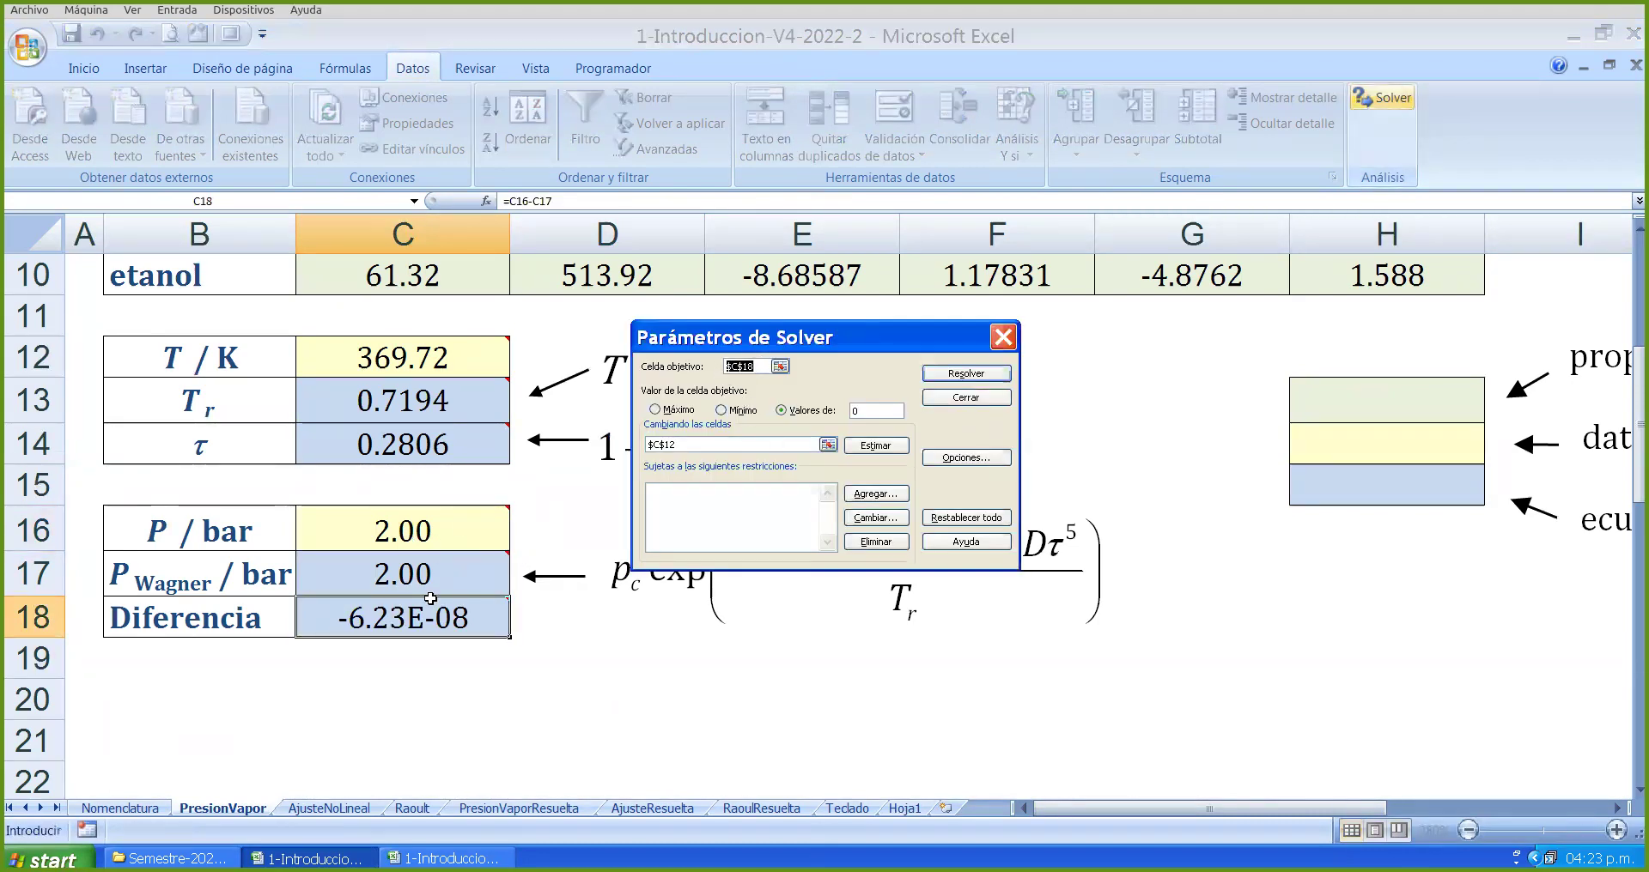
left_click(661, 445)
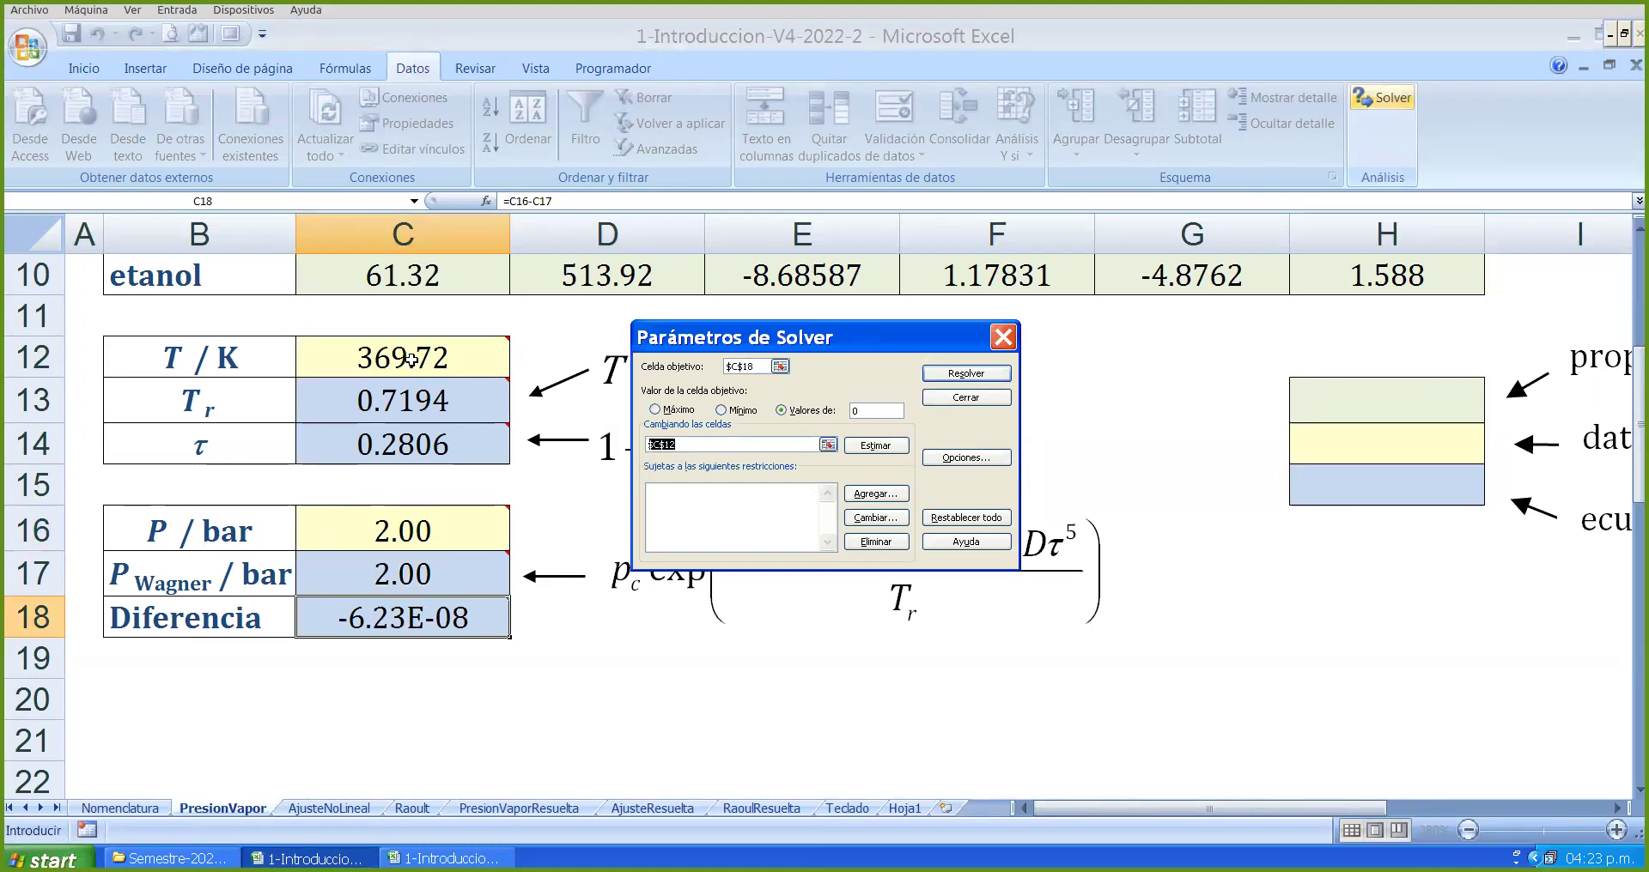
double_click(869, 411)
left_click(966, 374)
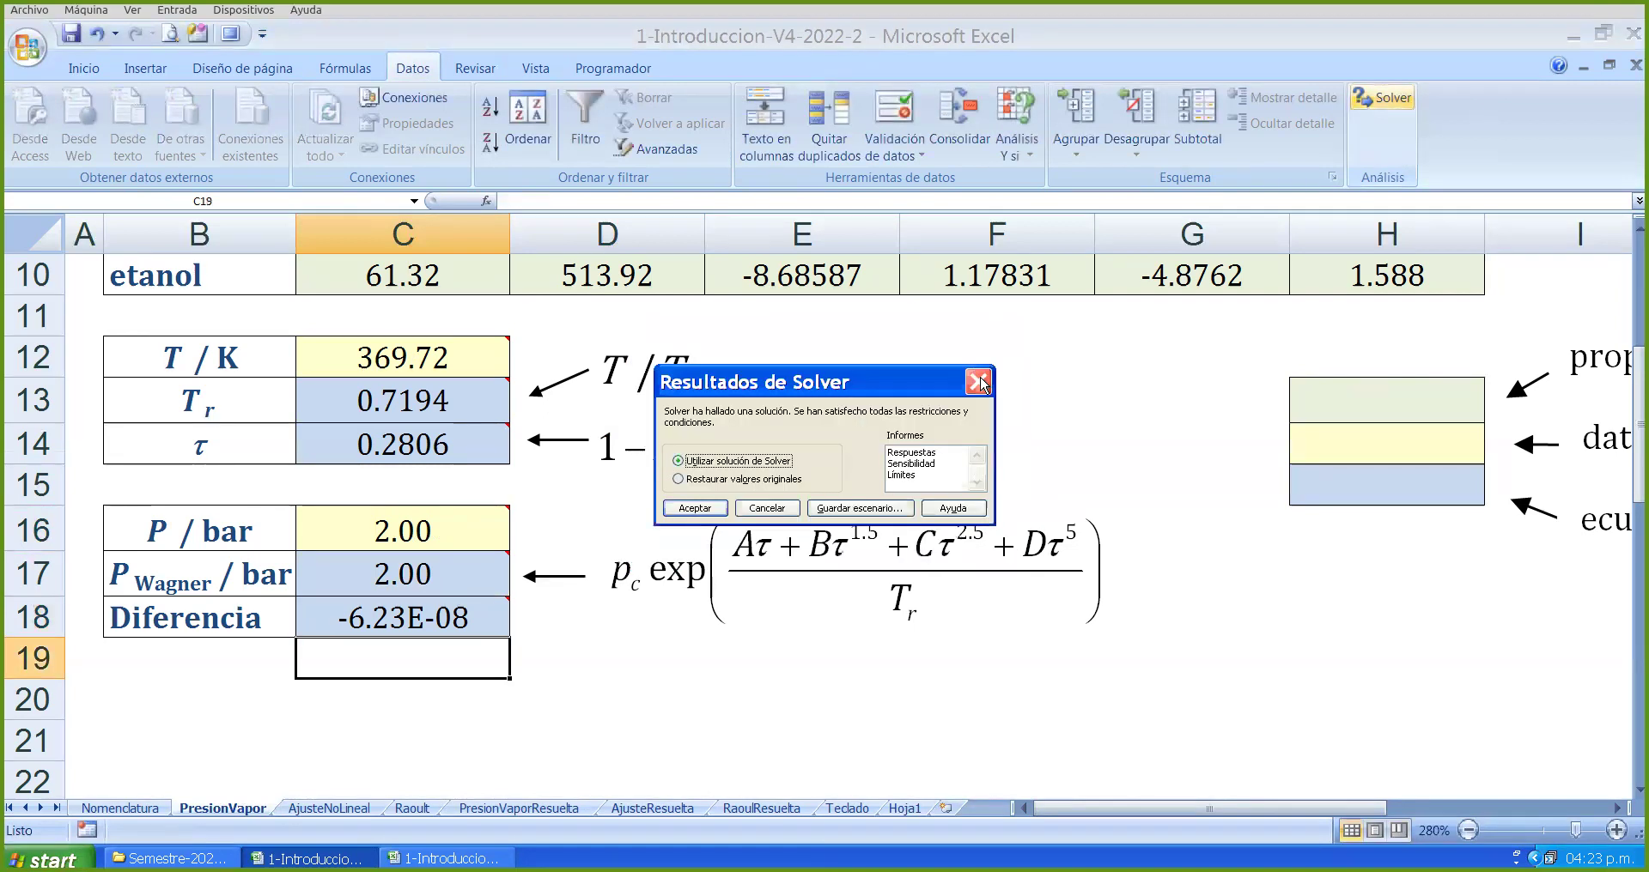
key("Return")
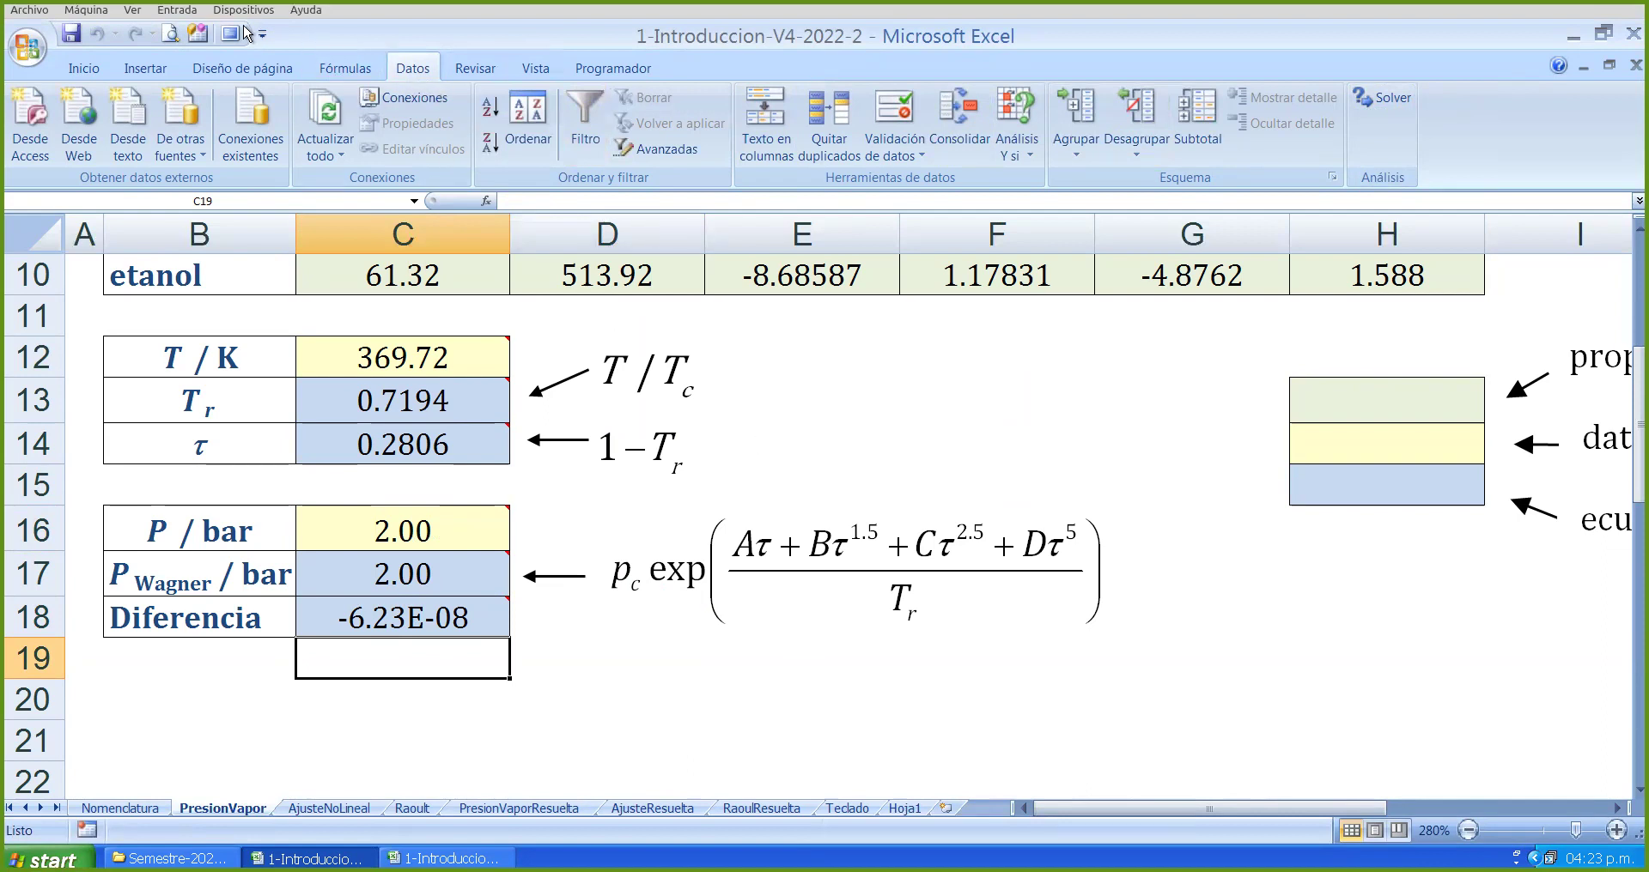
- Select the given pressure in C16 and show the worksheet in full-screen view
scroll(829, 530, "up", 1)
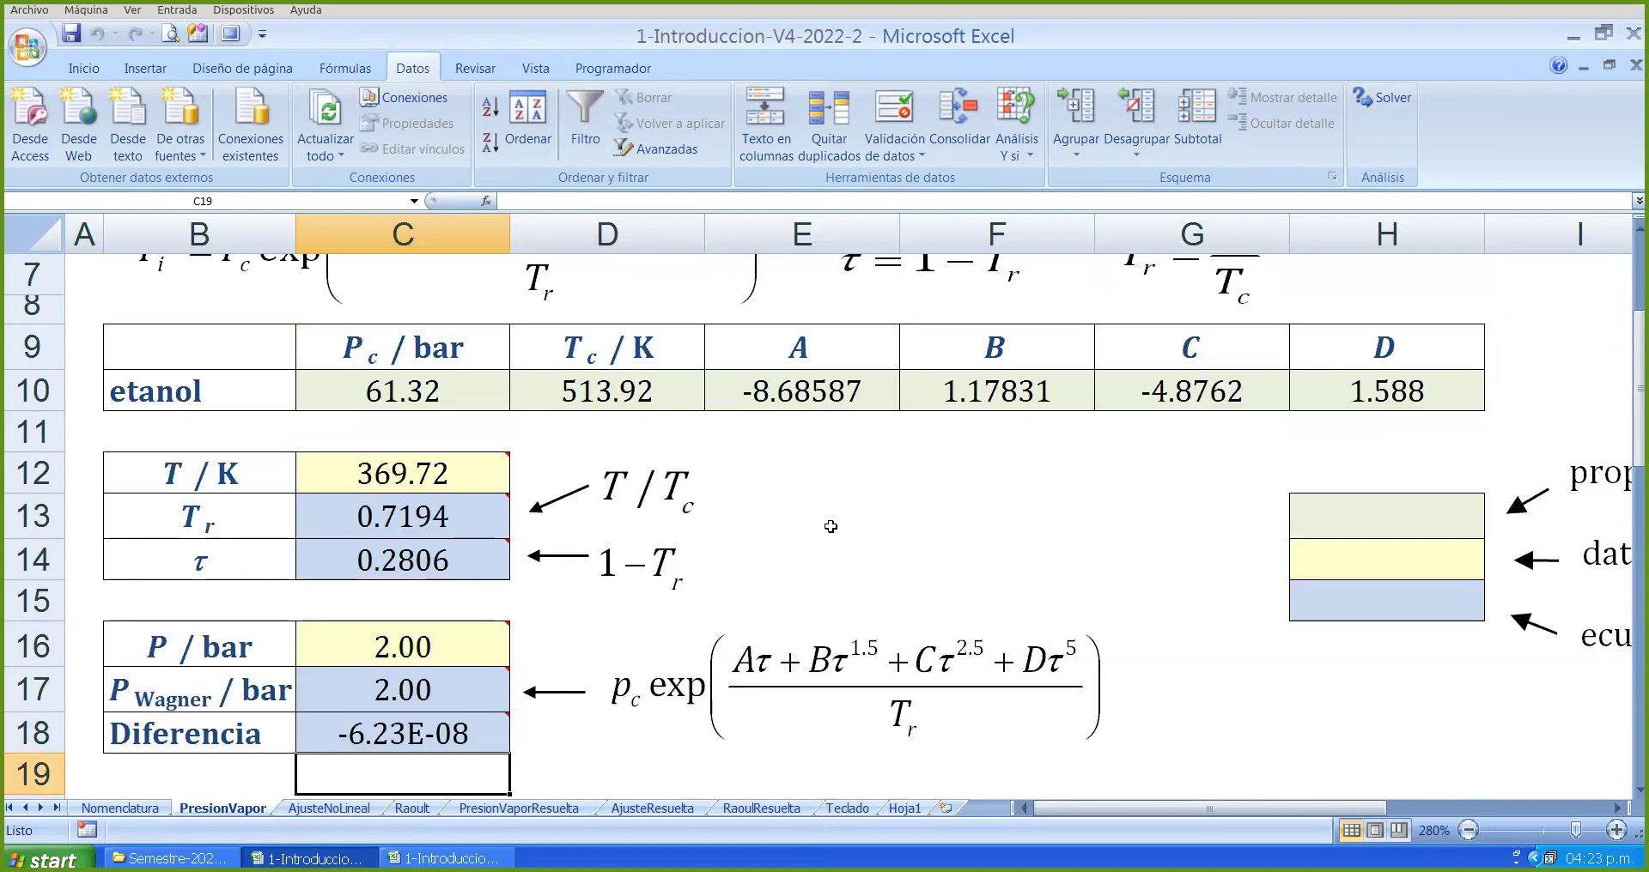
scroll(831, 530, "up", 2)
scroll(831, 530, "down", 3)
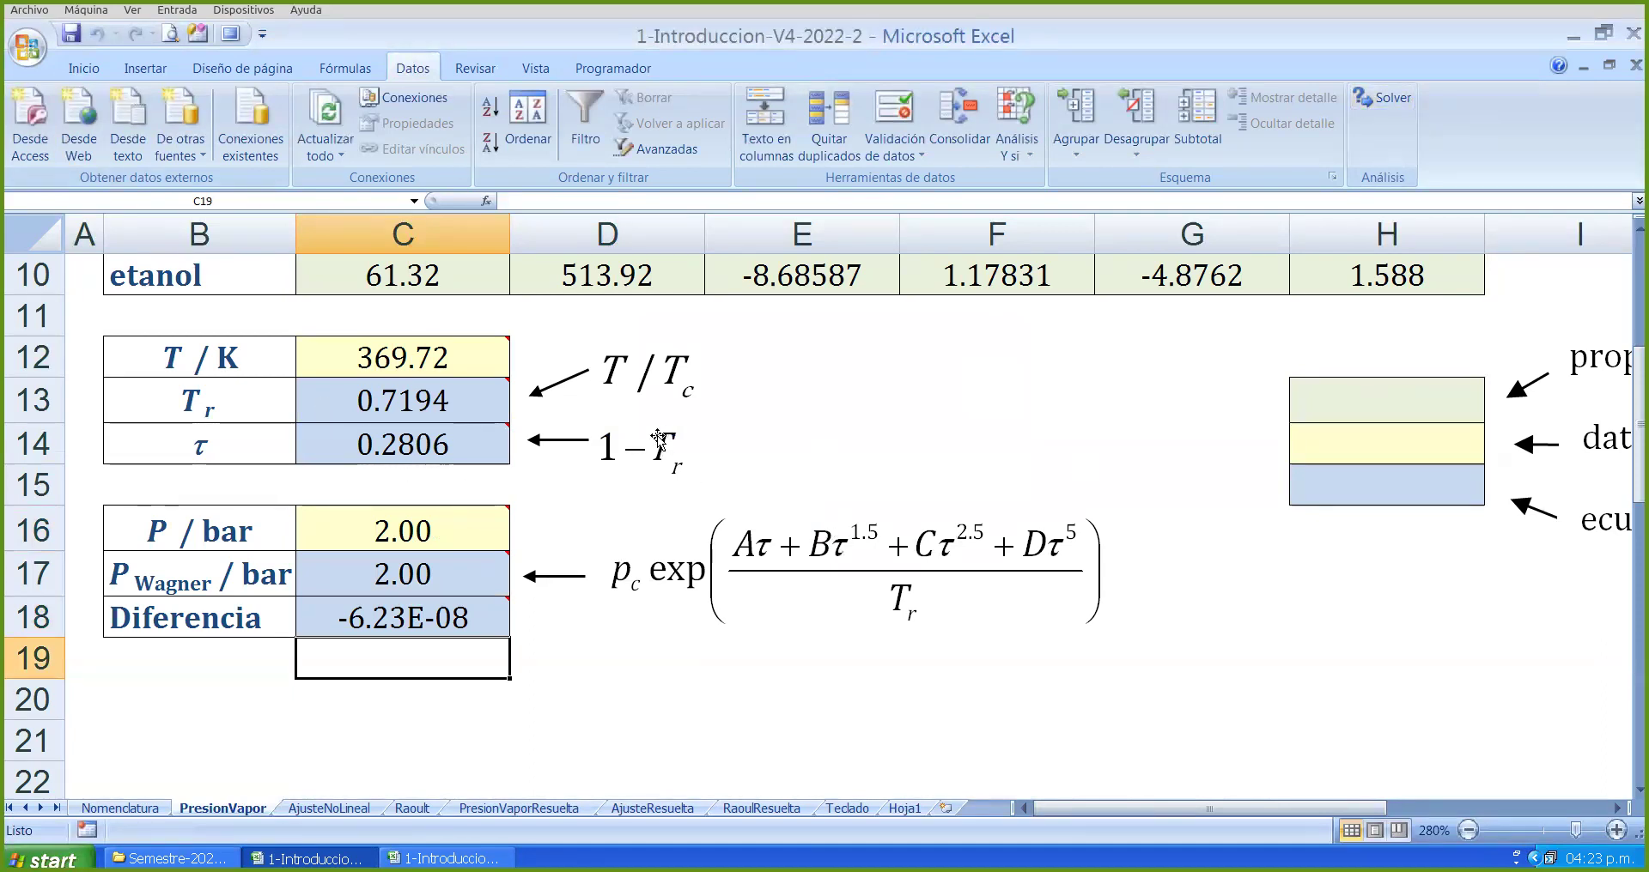
left_click(417, 537)
scroll(429, 532, "up", 2)
scroll(437, 530, "down", 3)
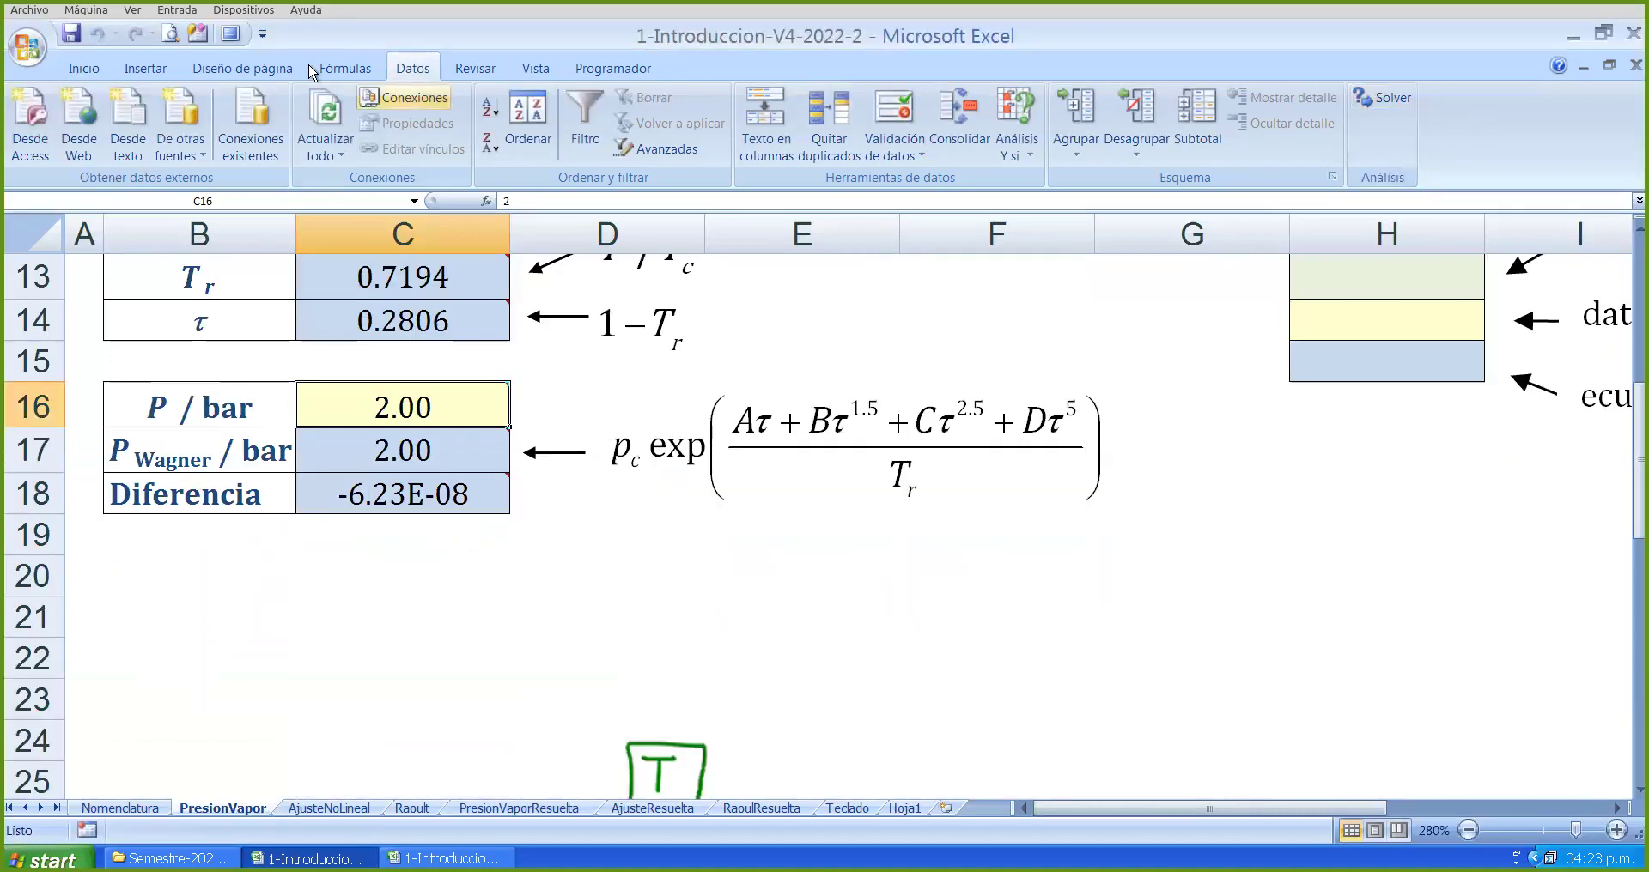
key("alt+v")
key("u")
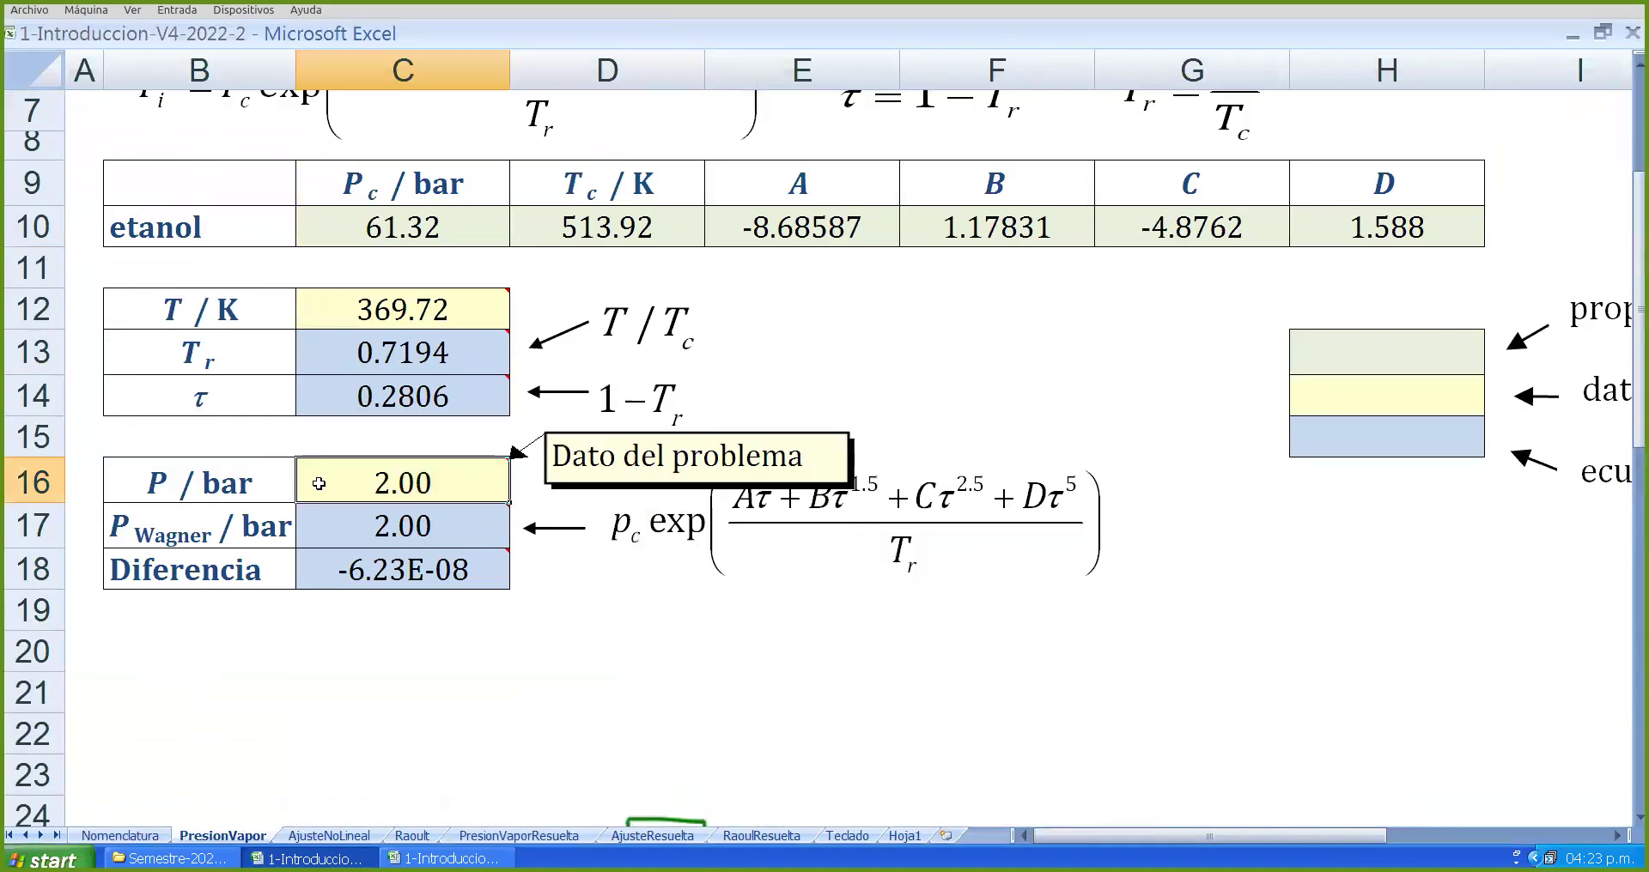
- Set the given pressure in C16 to 3.6 bar and the initial temperature estimate in C12 to 300 K
left_click(1001, 400)
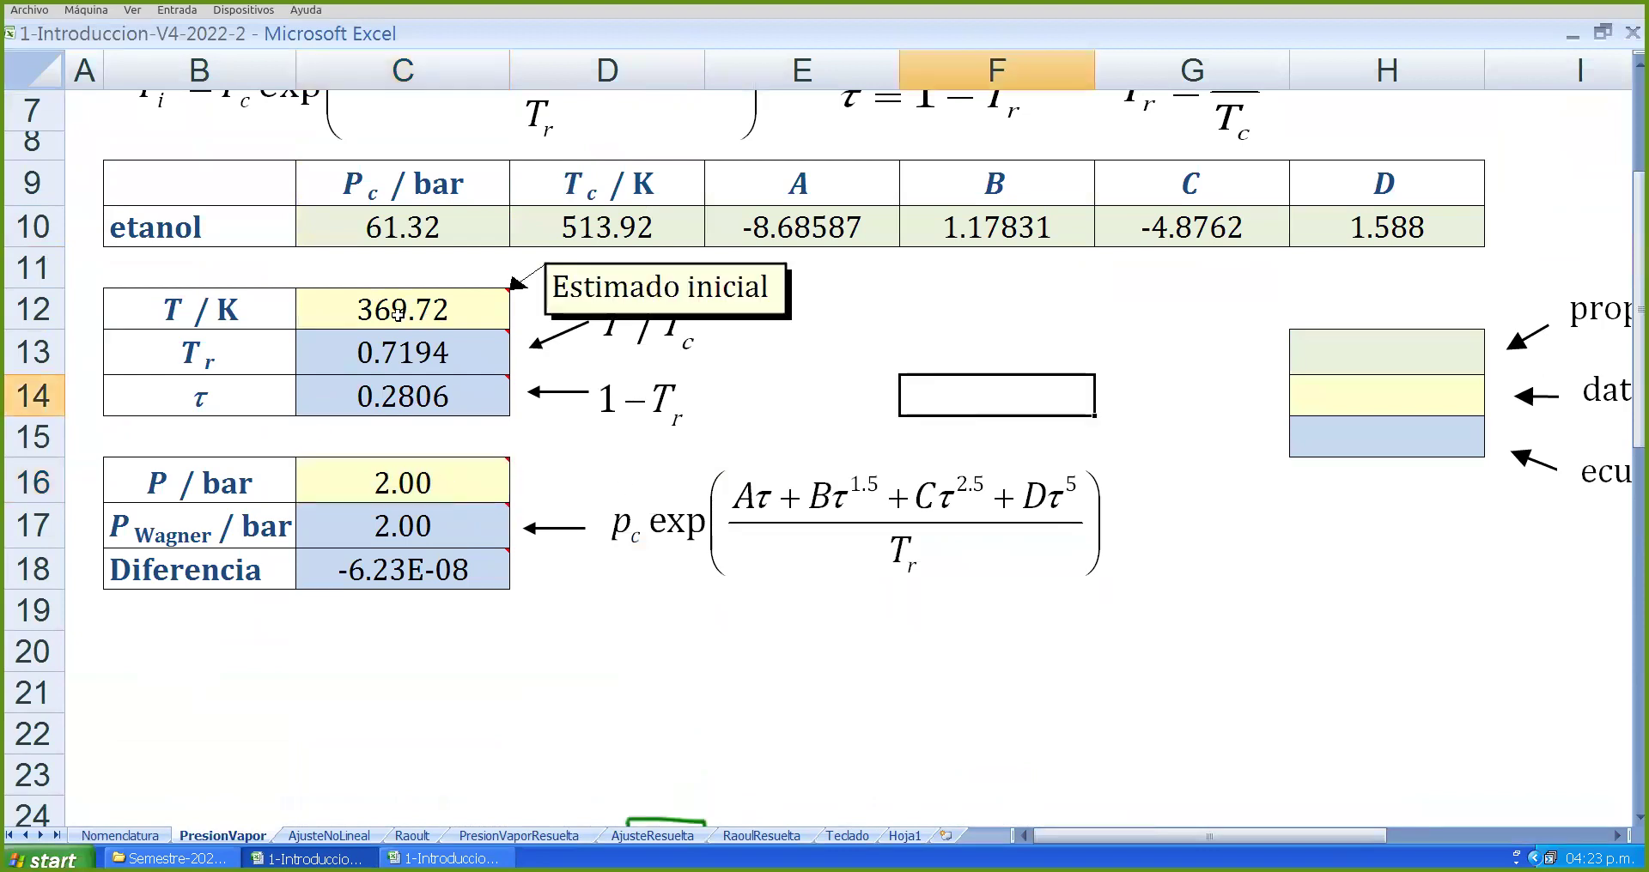
left_click(431, 483)
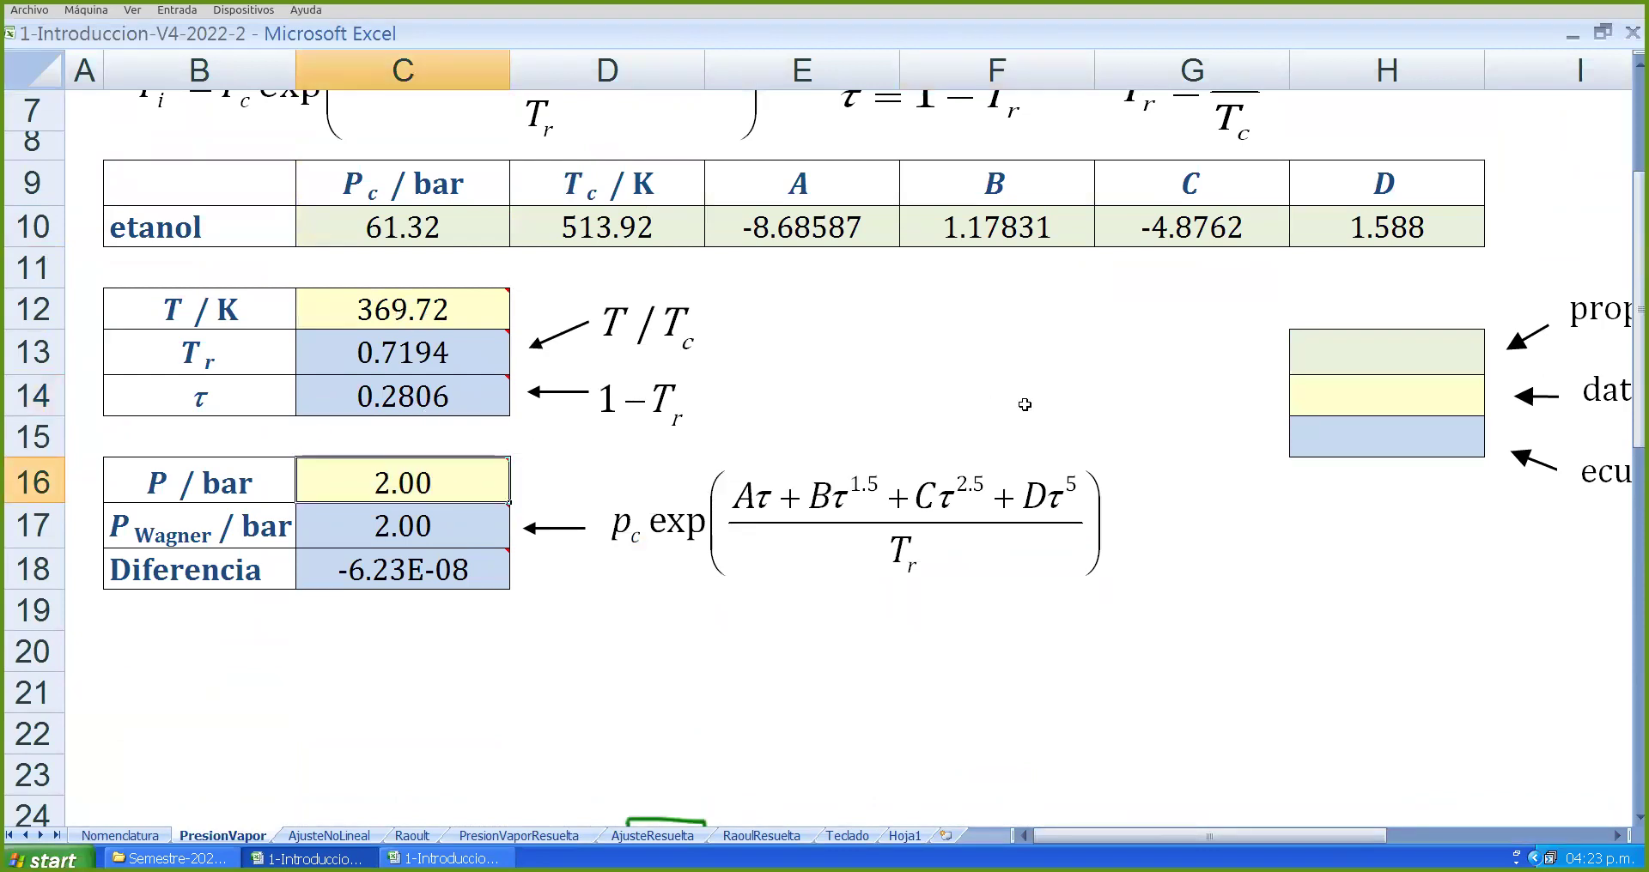
type("3.6")
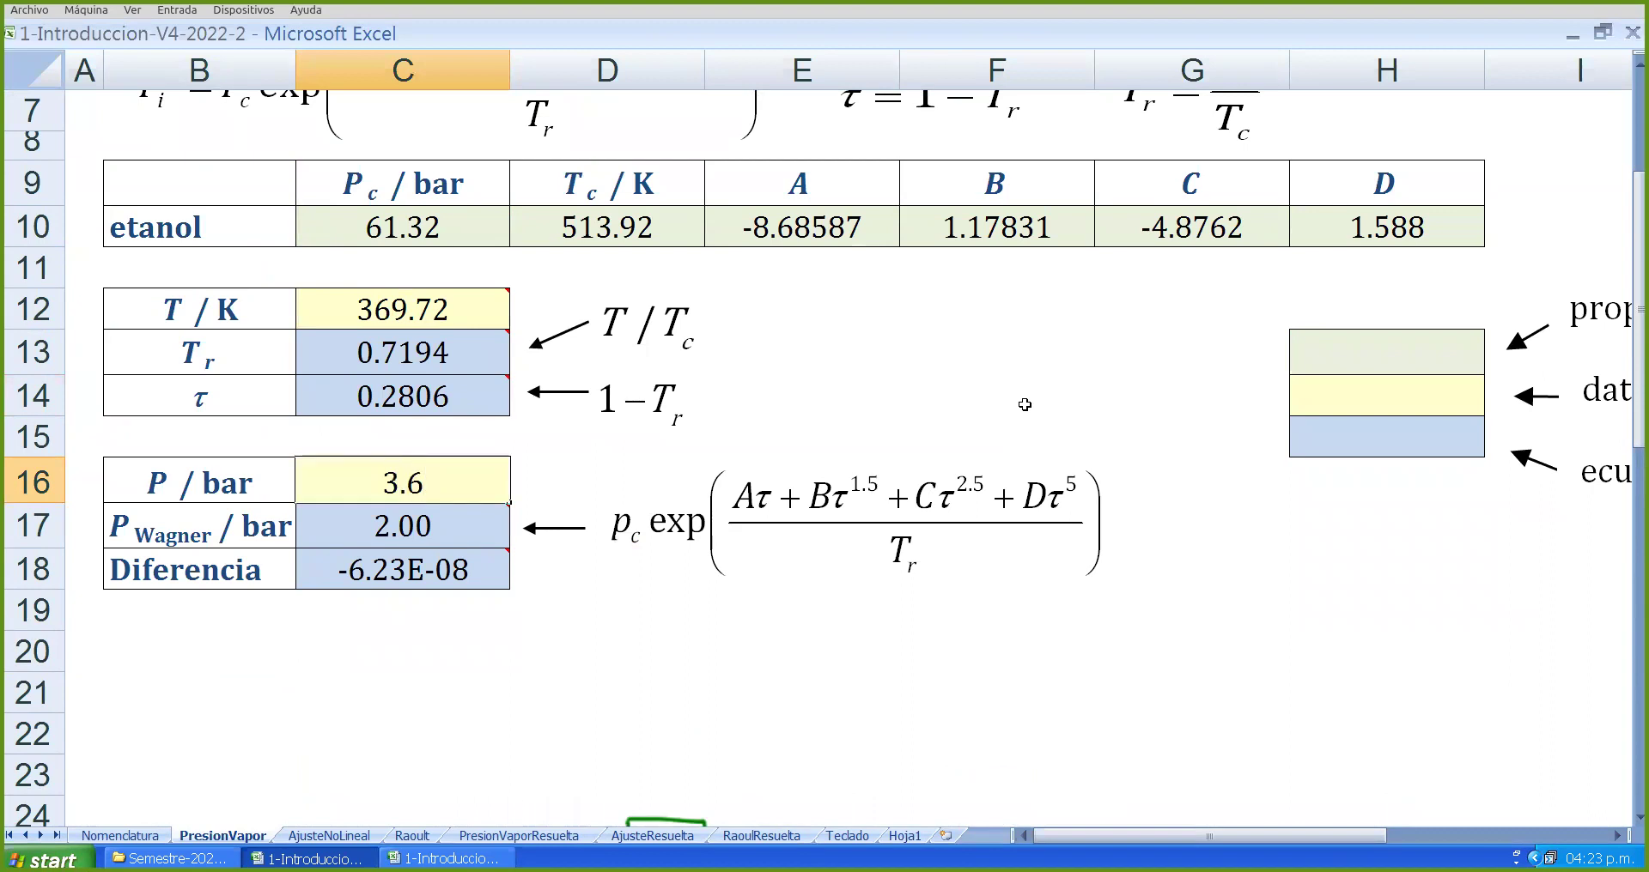
key("Return")
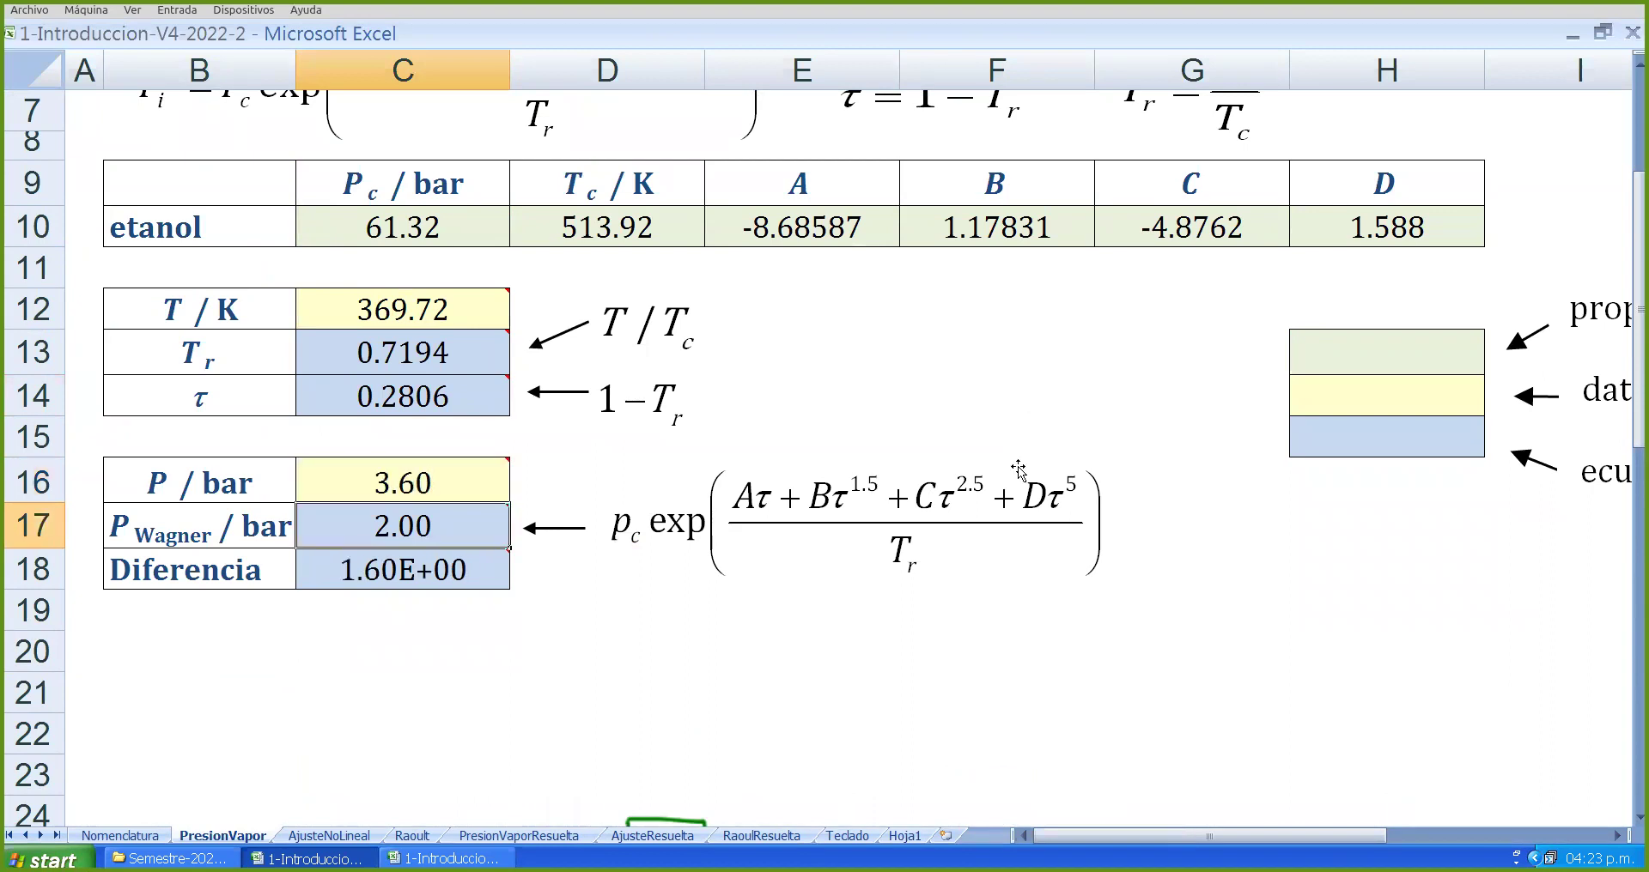
left_click(427, 307)
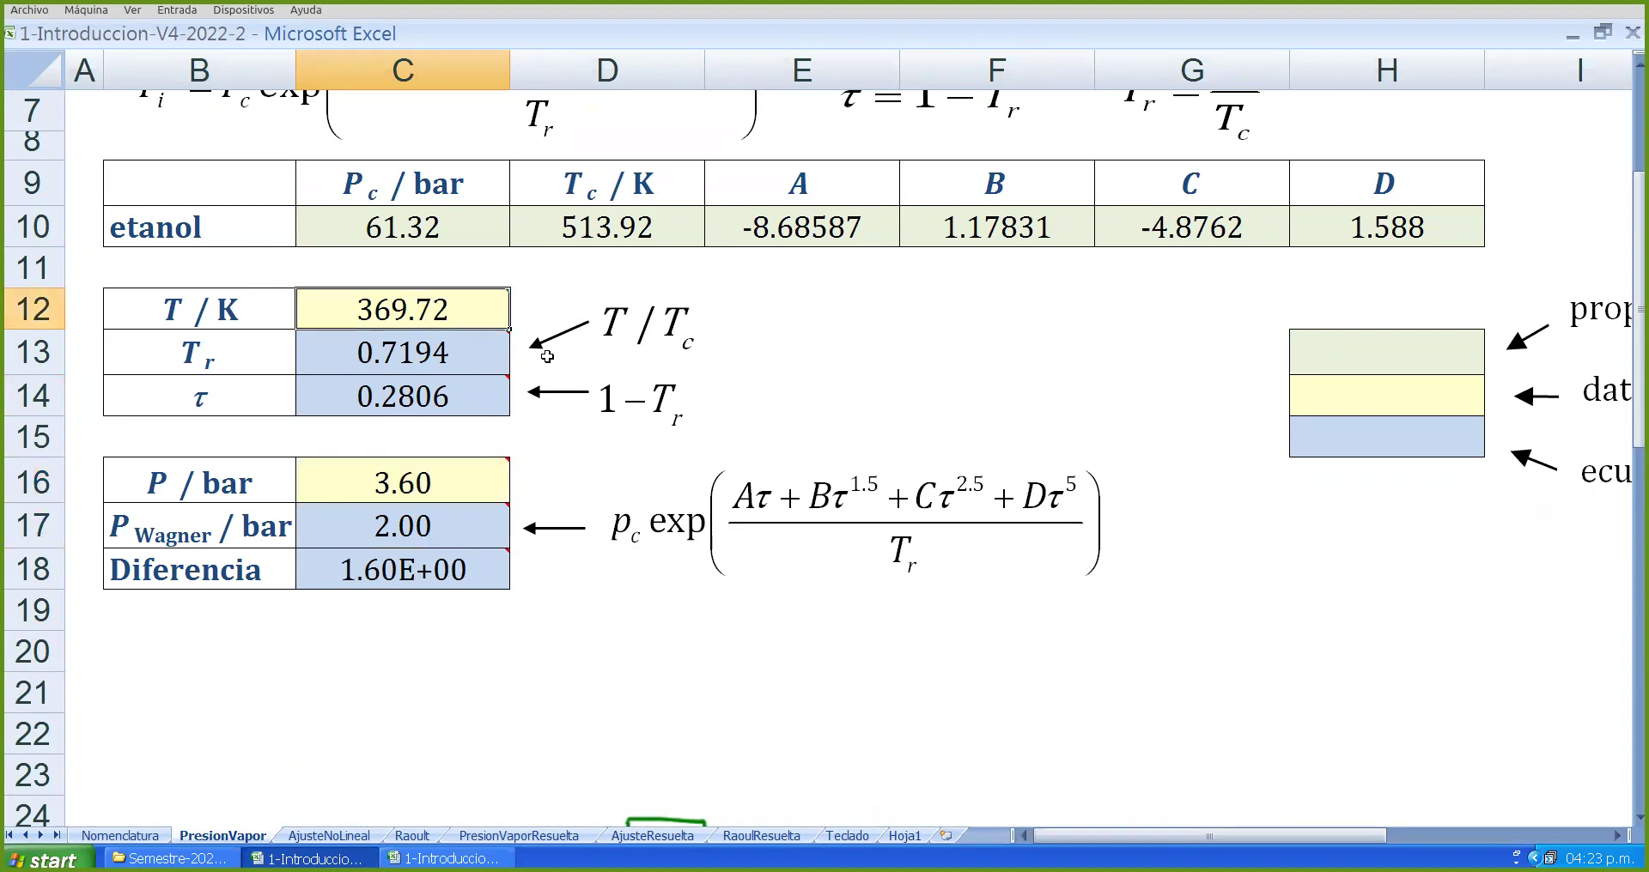
type("300")
key("Return")
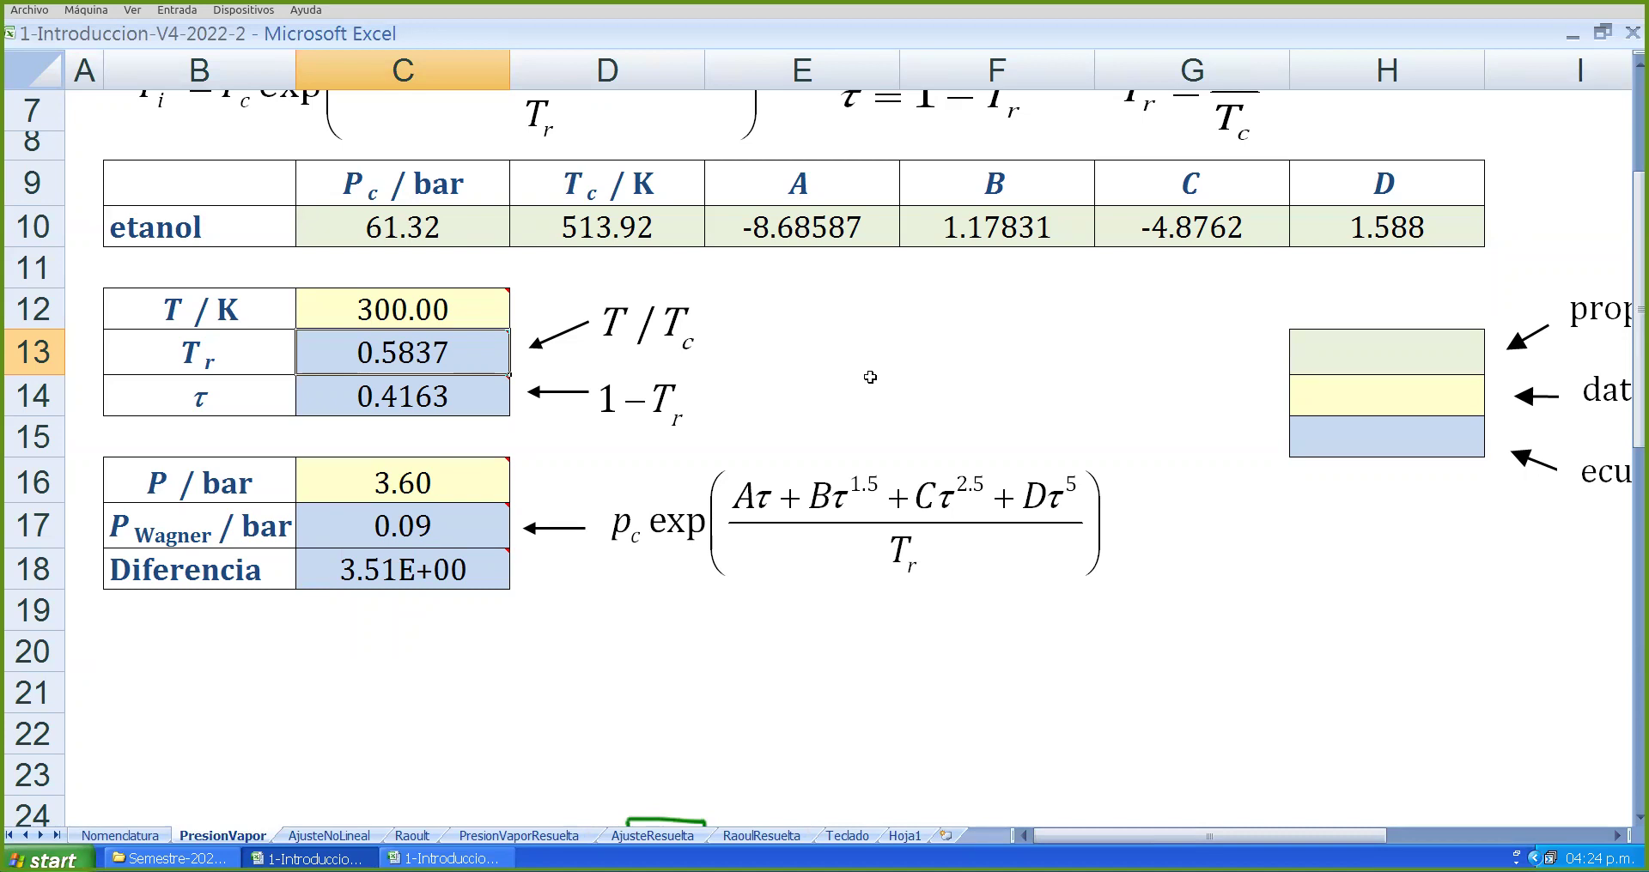
- Leave full-screen view and try to solve C18 to 0 with Solver by changing C12, discarding the result
scroll(458, 378, "up", 1)
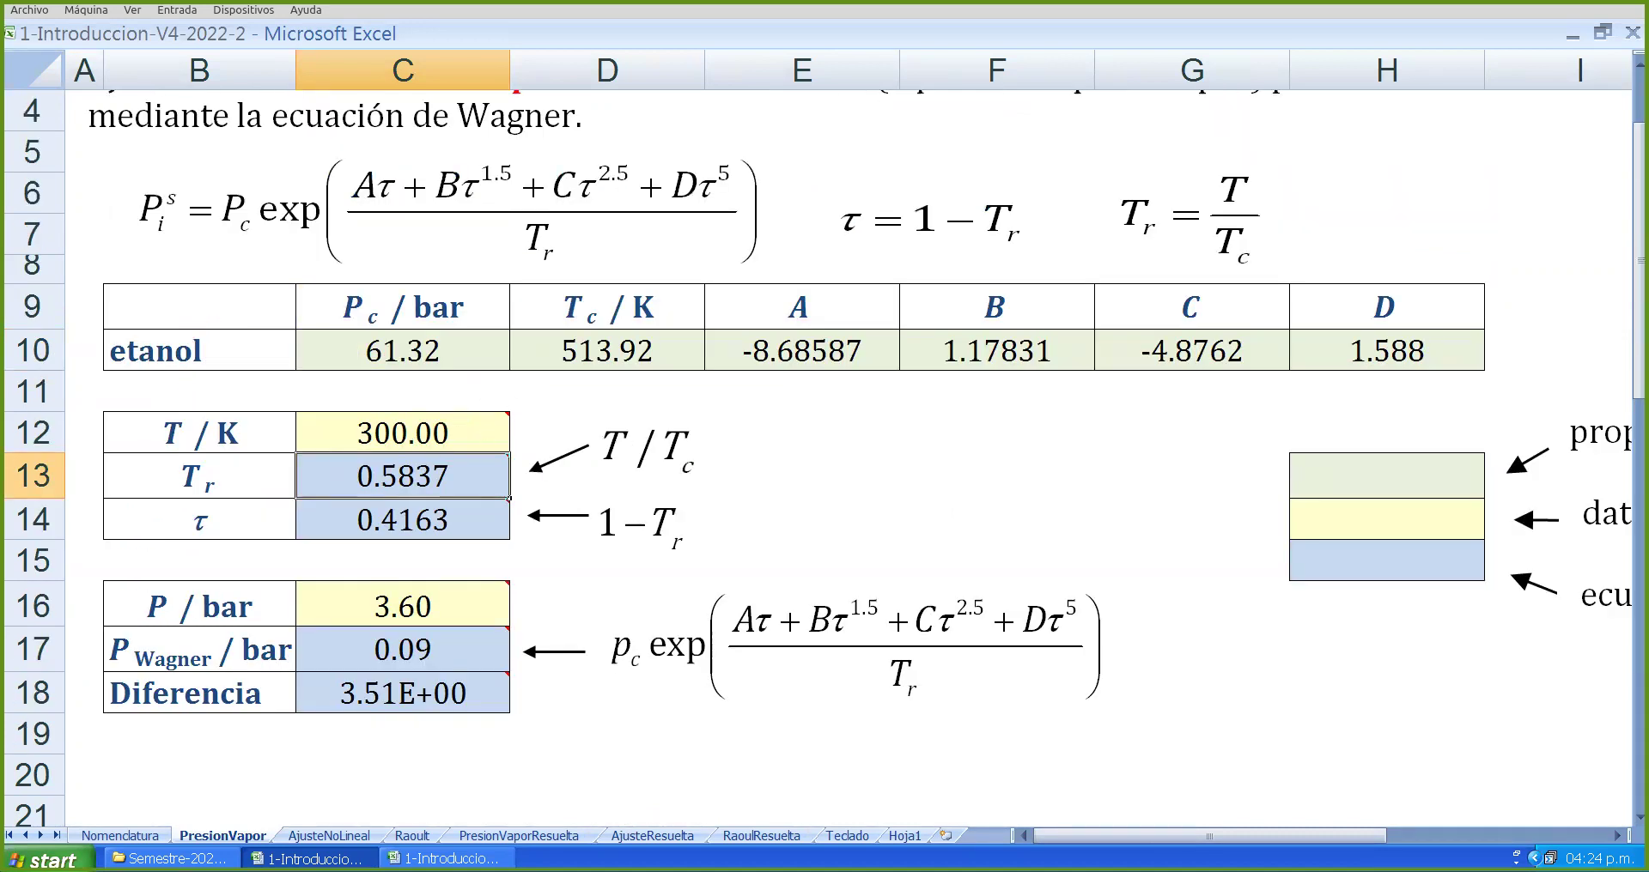
left_click(479, 436)
key("Escape")
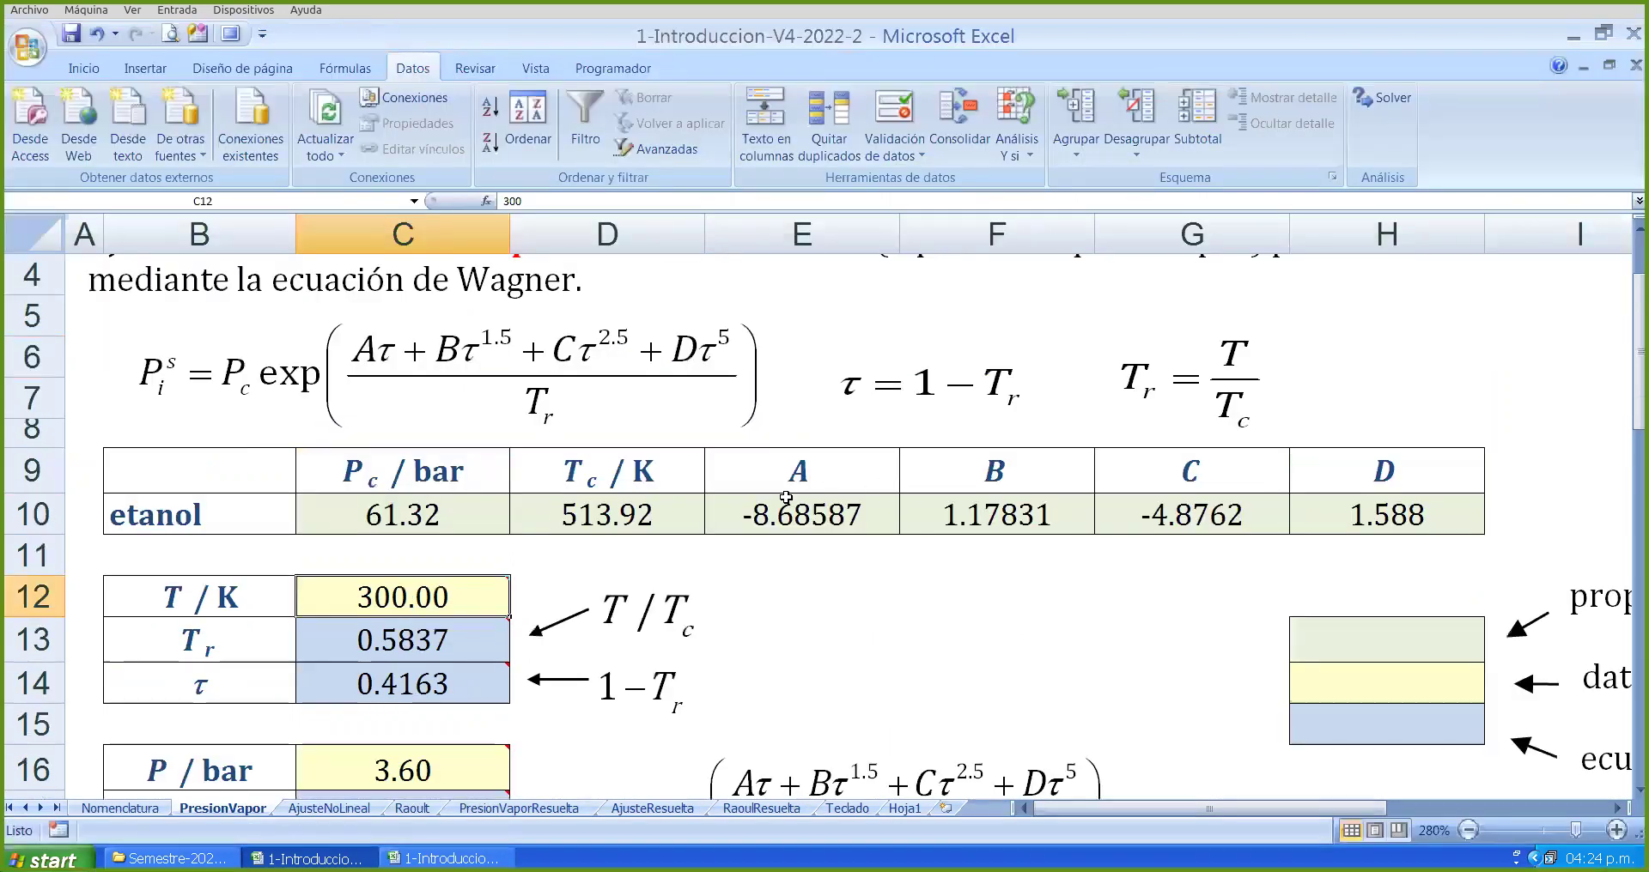
left_click(1382, 99)
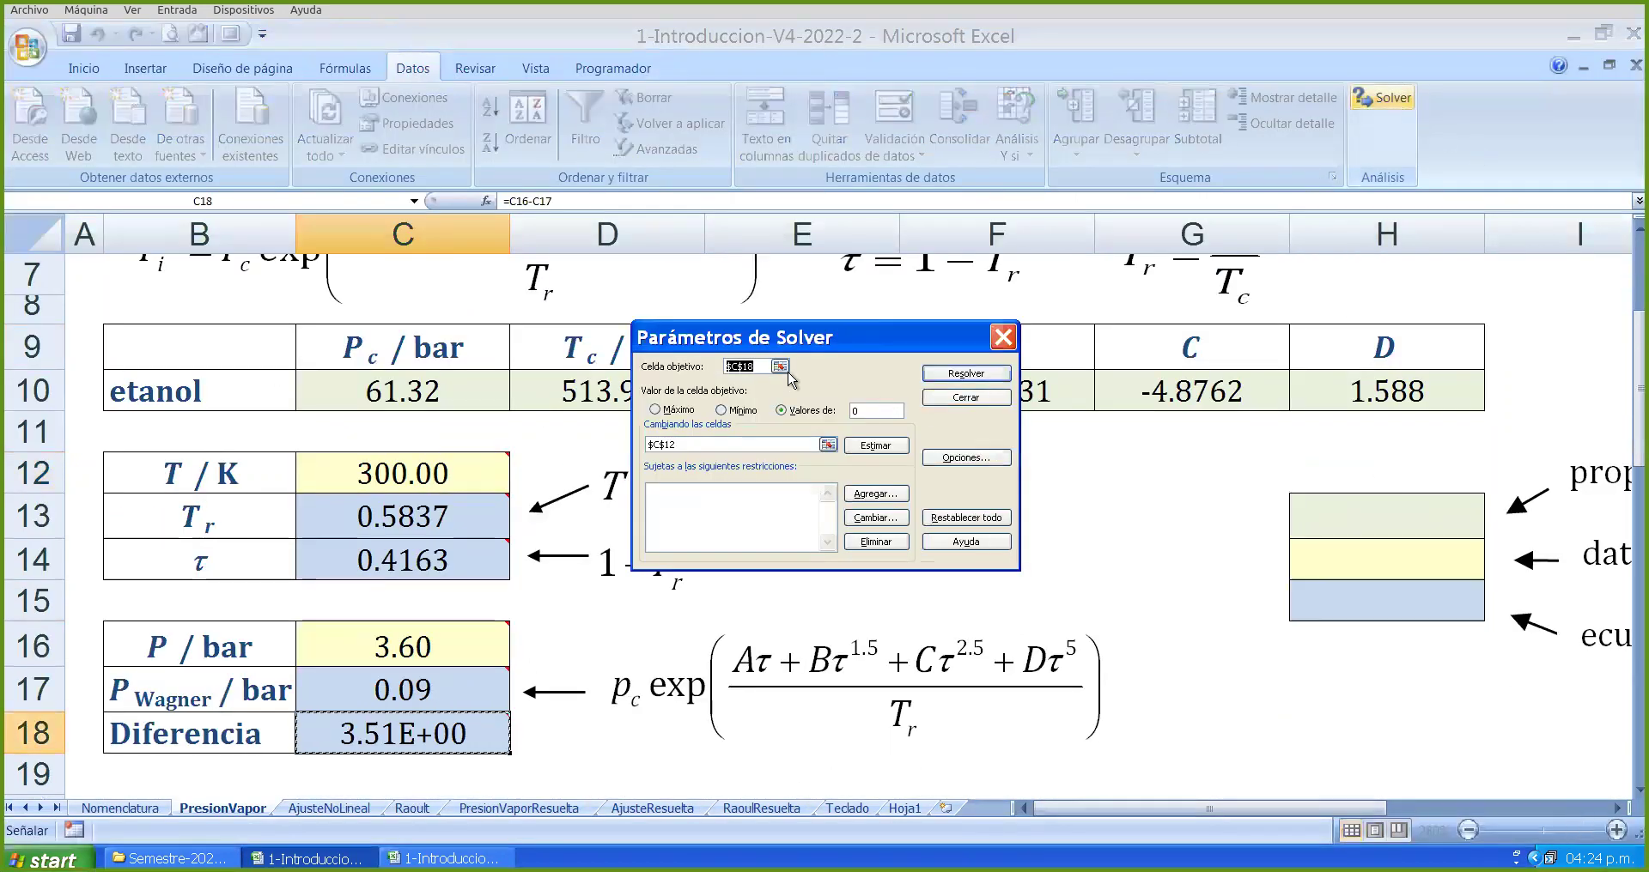
left_click(780, 411)
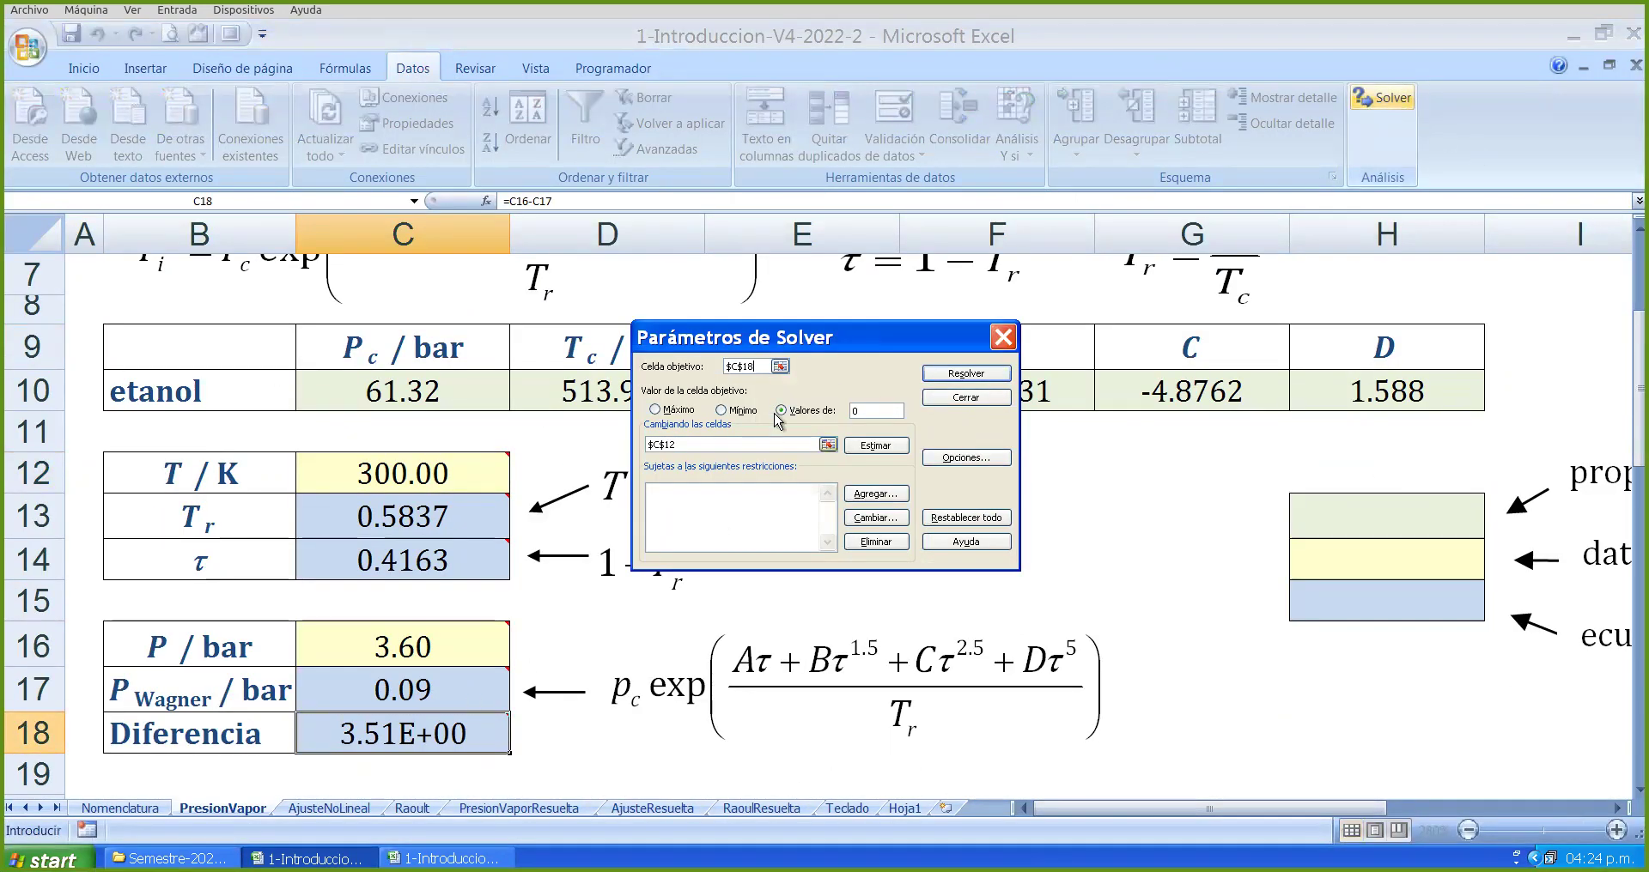
left_click(773, 444)
left_click(369, 468)
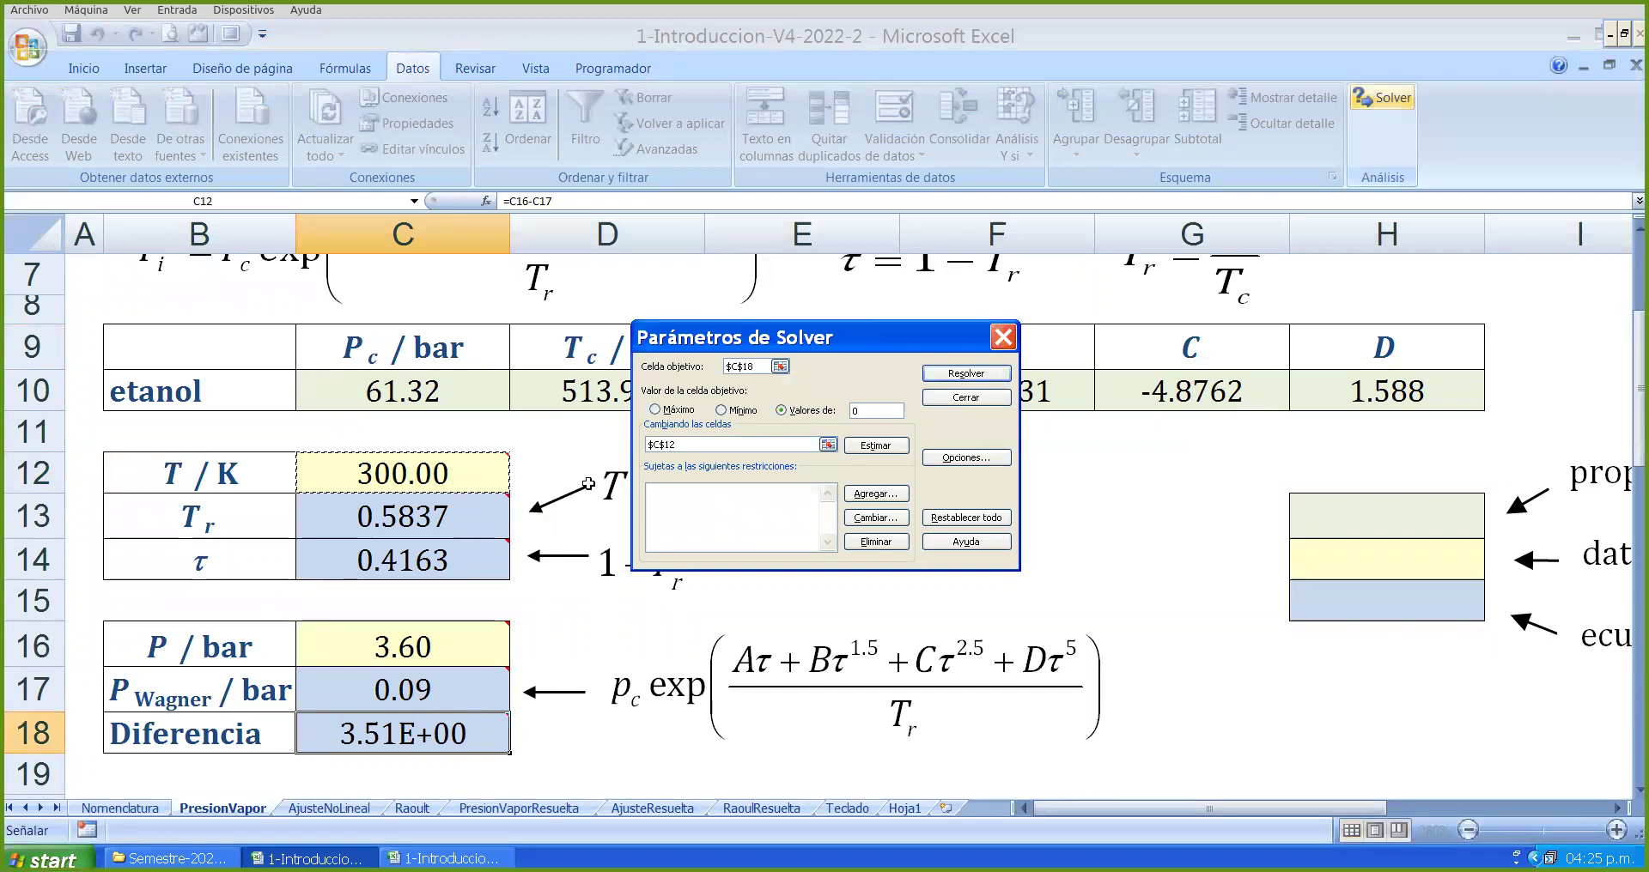
left_click(988, 375)
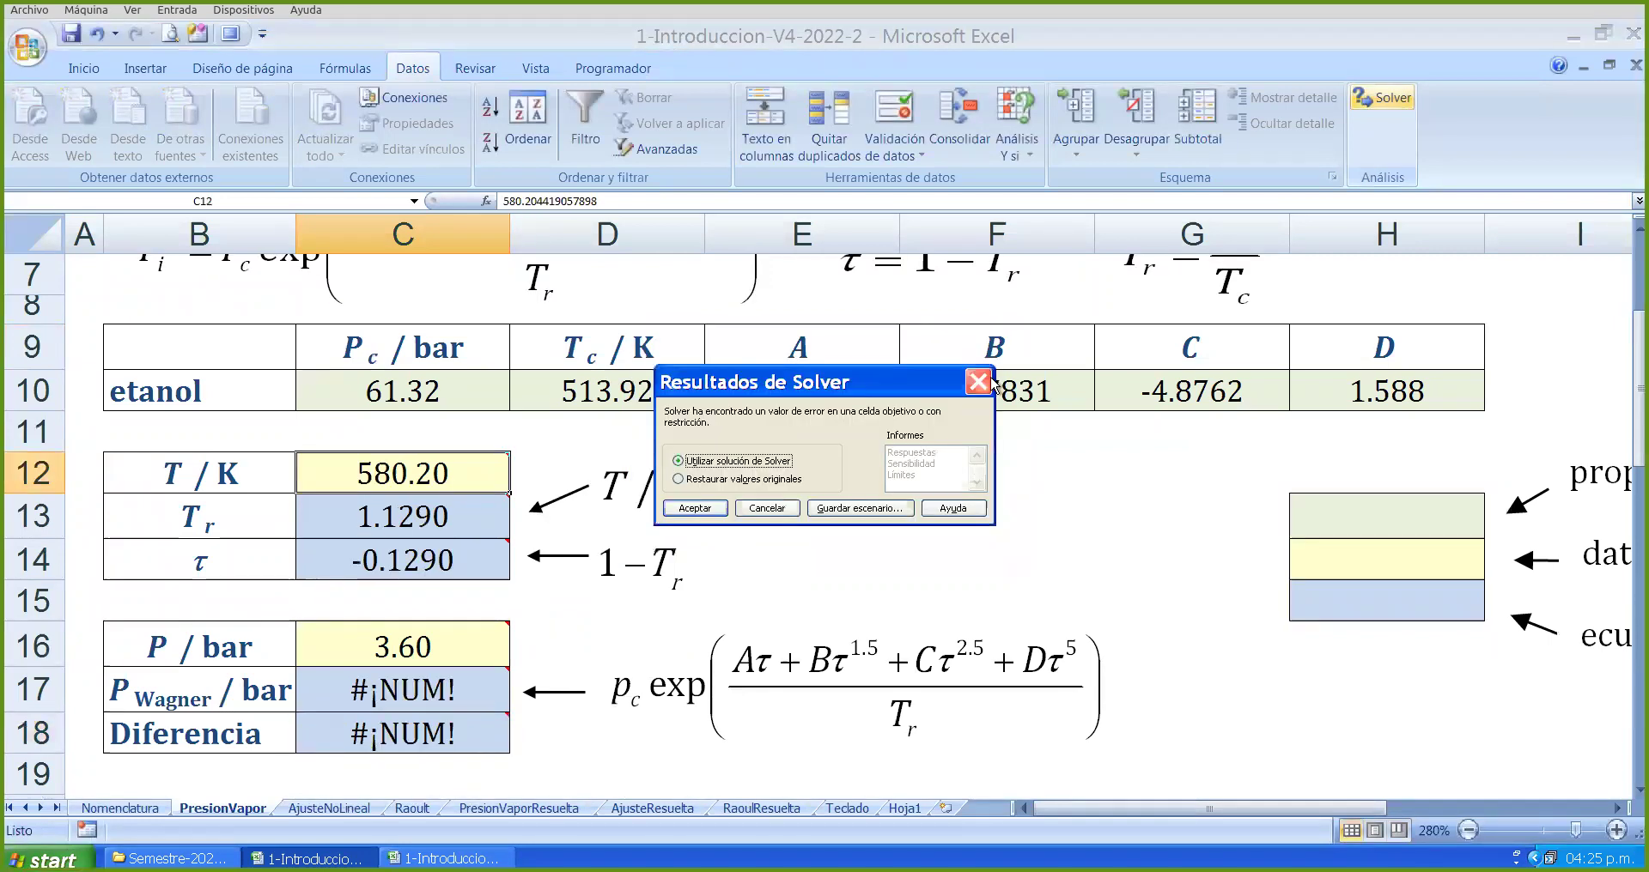
left_click(750, 507)
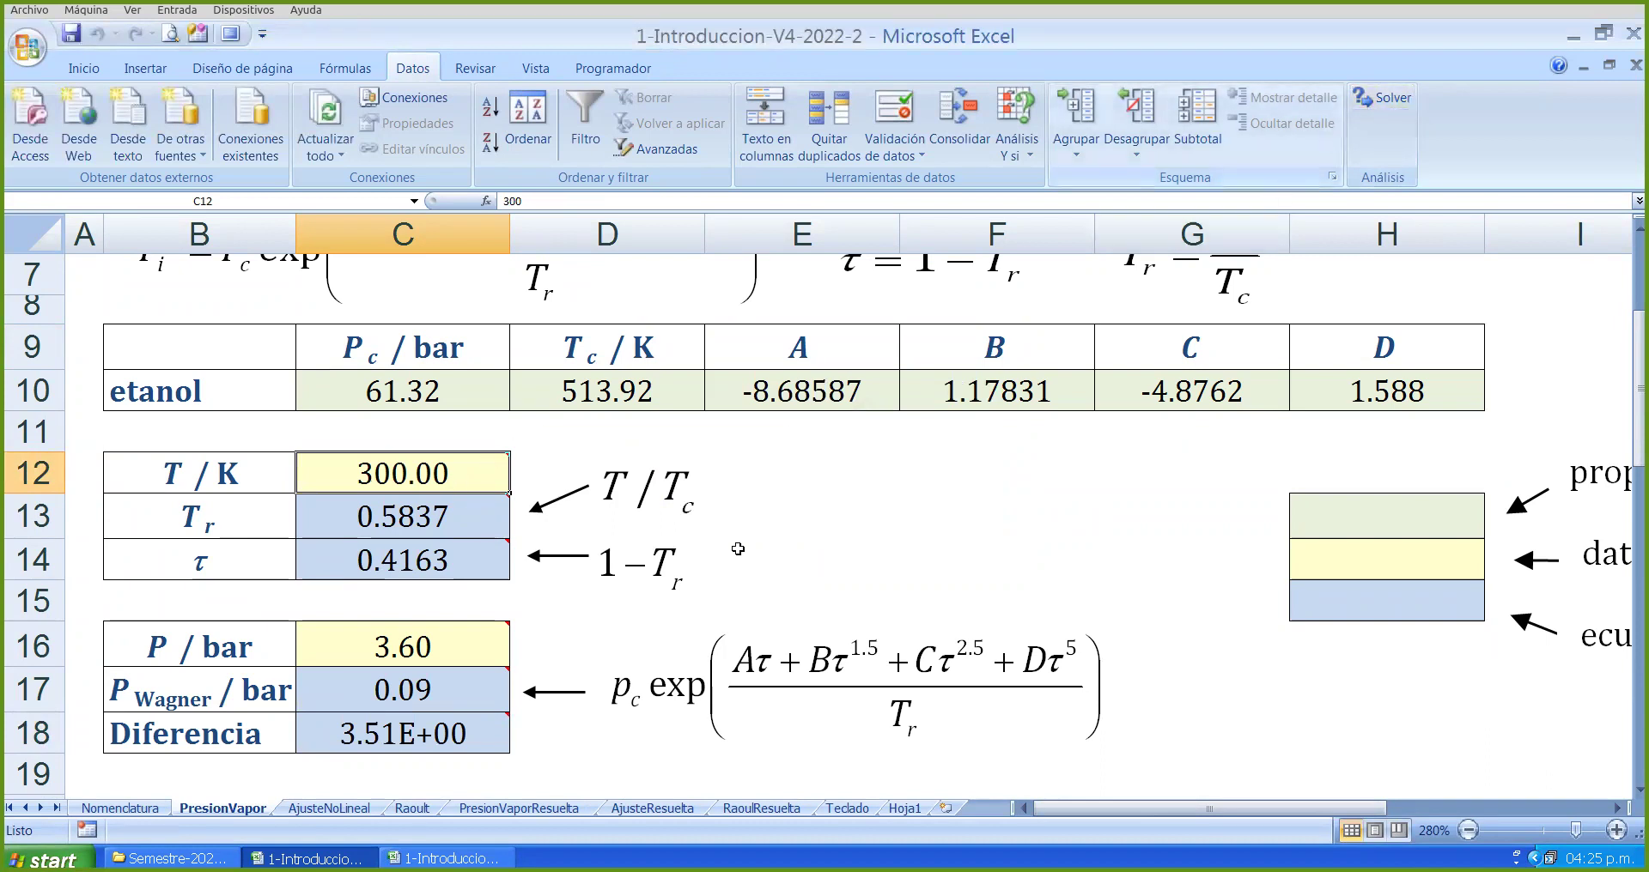
- Check the objective function formula in C18 and its references without changing it
left_click(424, 727)
double_click(424, 727)
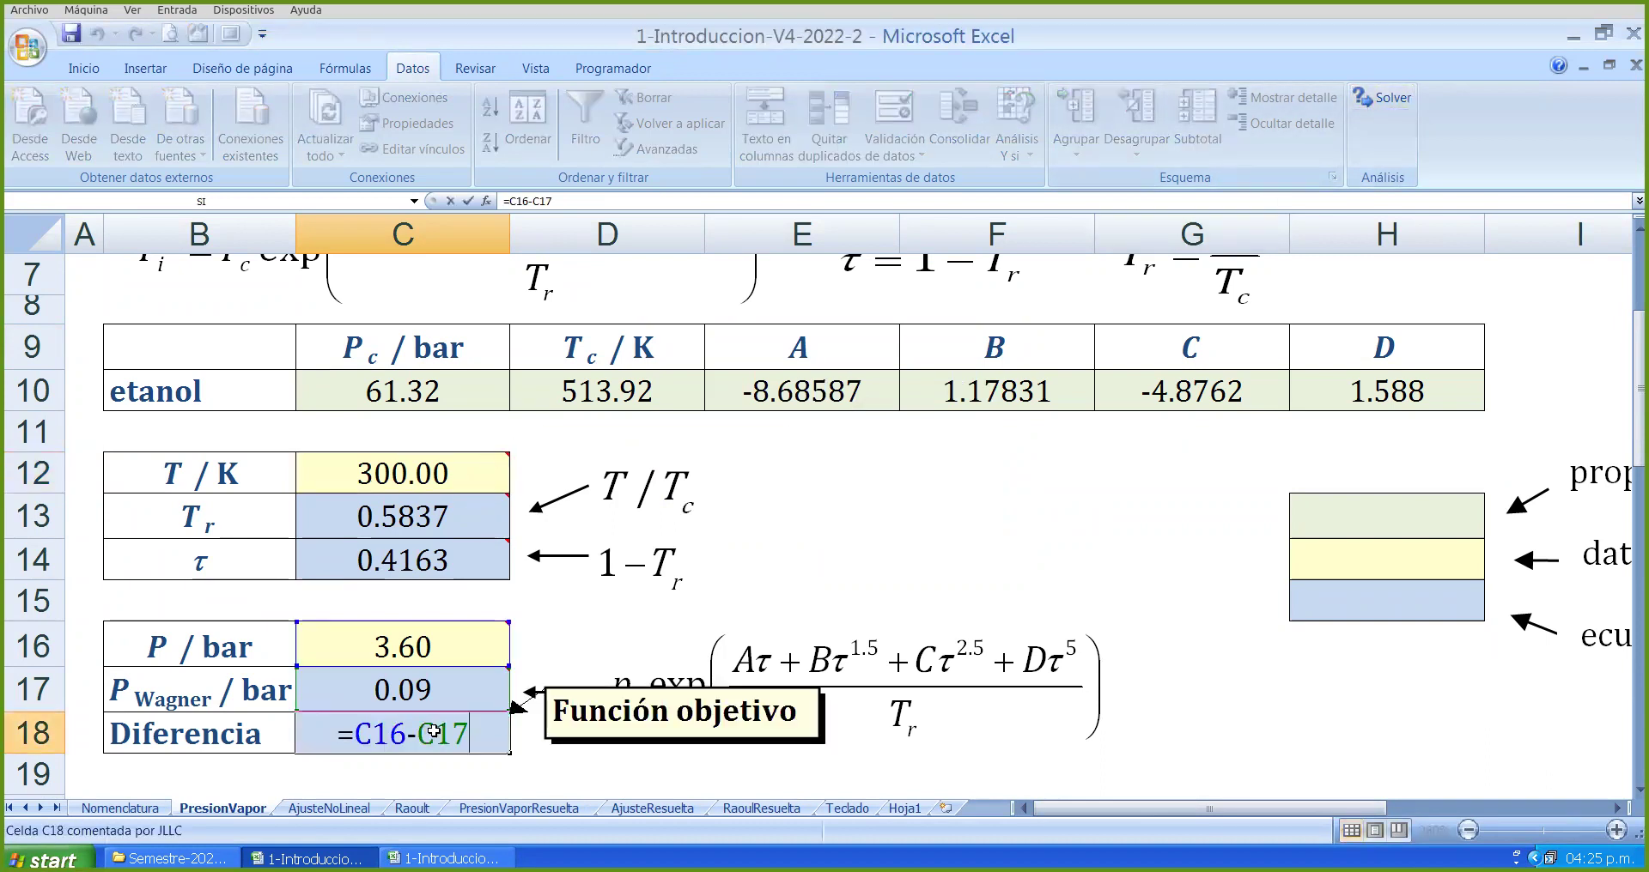
key("Escape")
- Recheck Solver's objective cell C18 and changing cell C12, try solving again, and cancel the result
left_click(1380, 99)
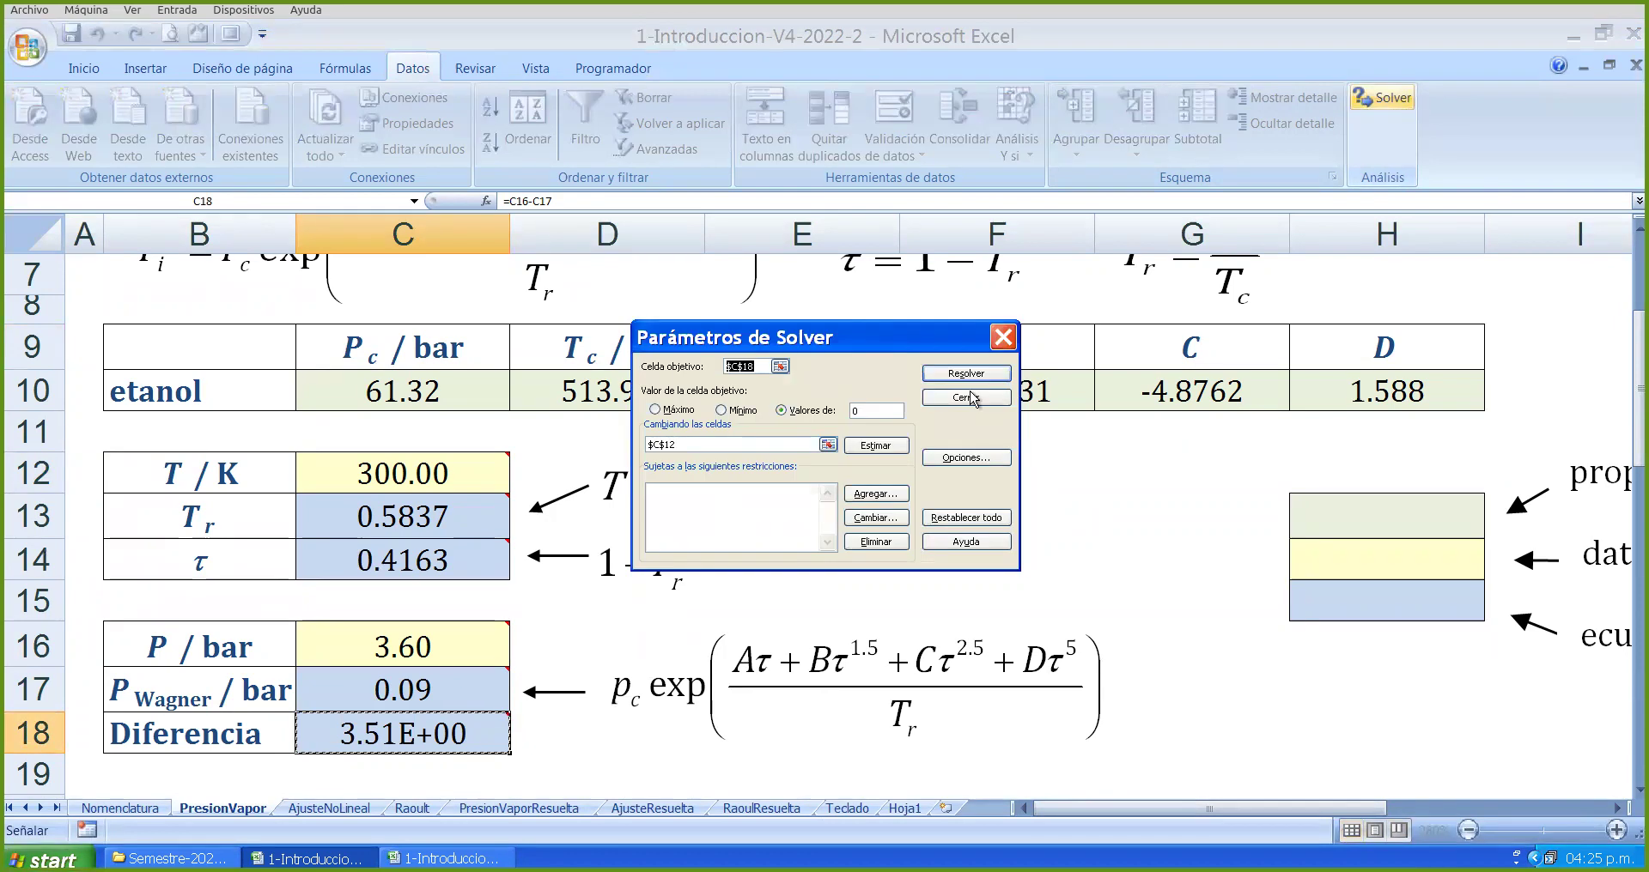
left_click(779, 366)
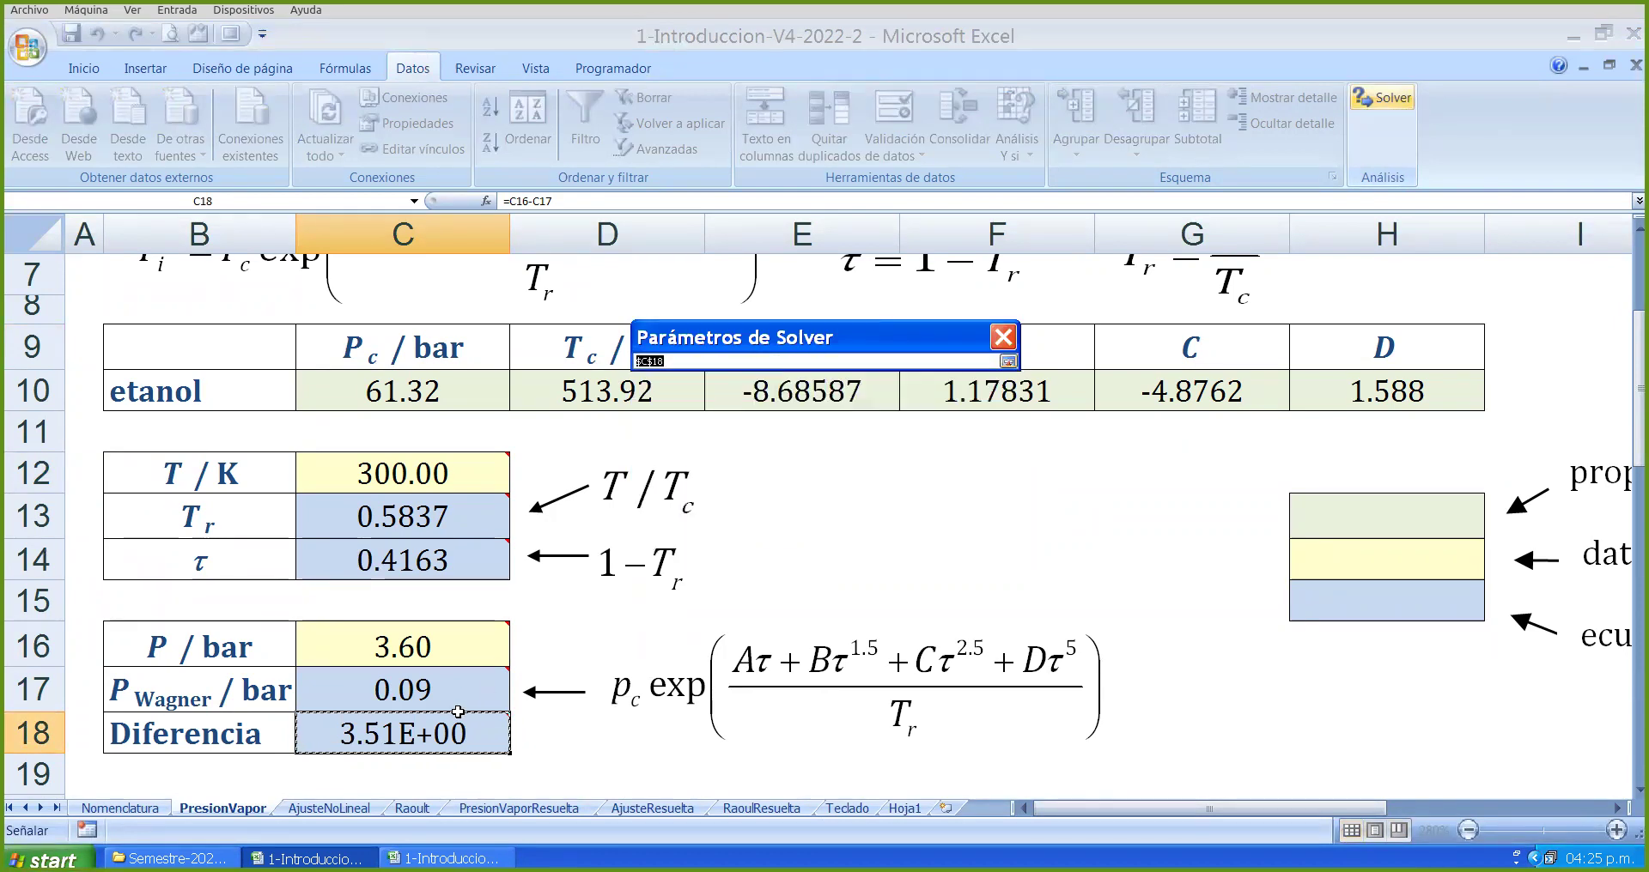
left_click(1007, 361)
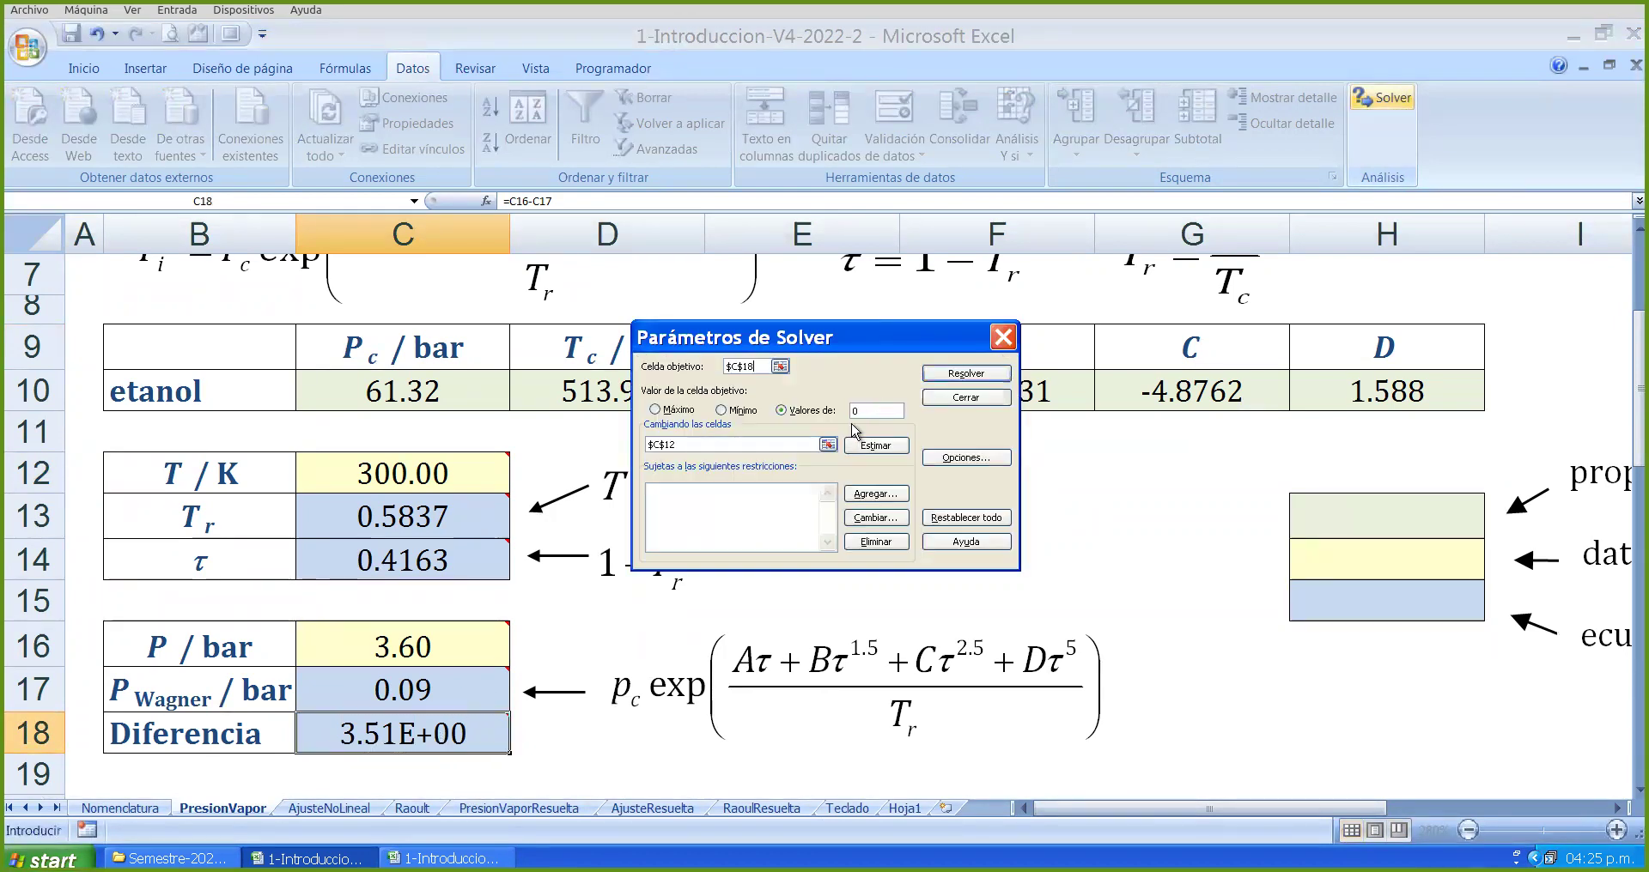
left_click(760, 448)
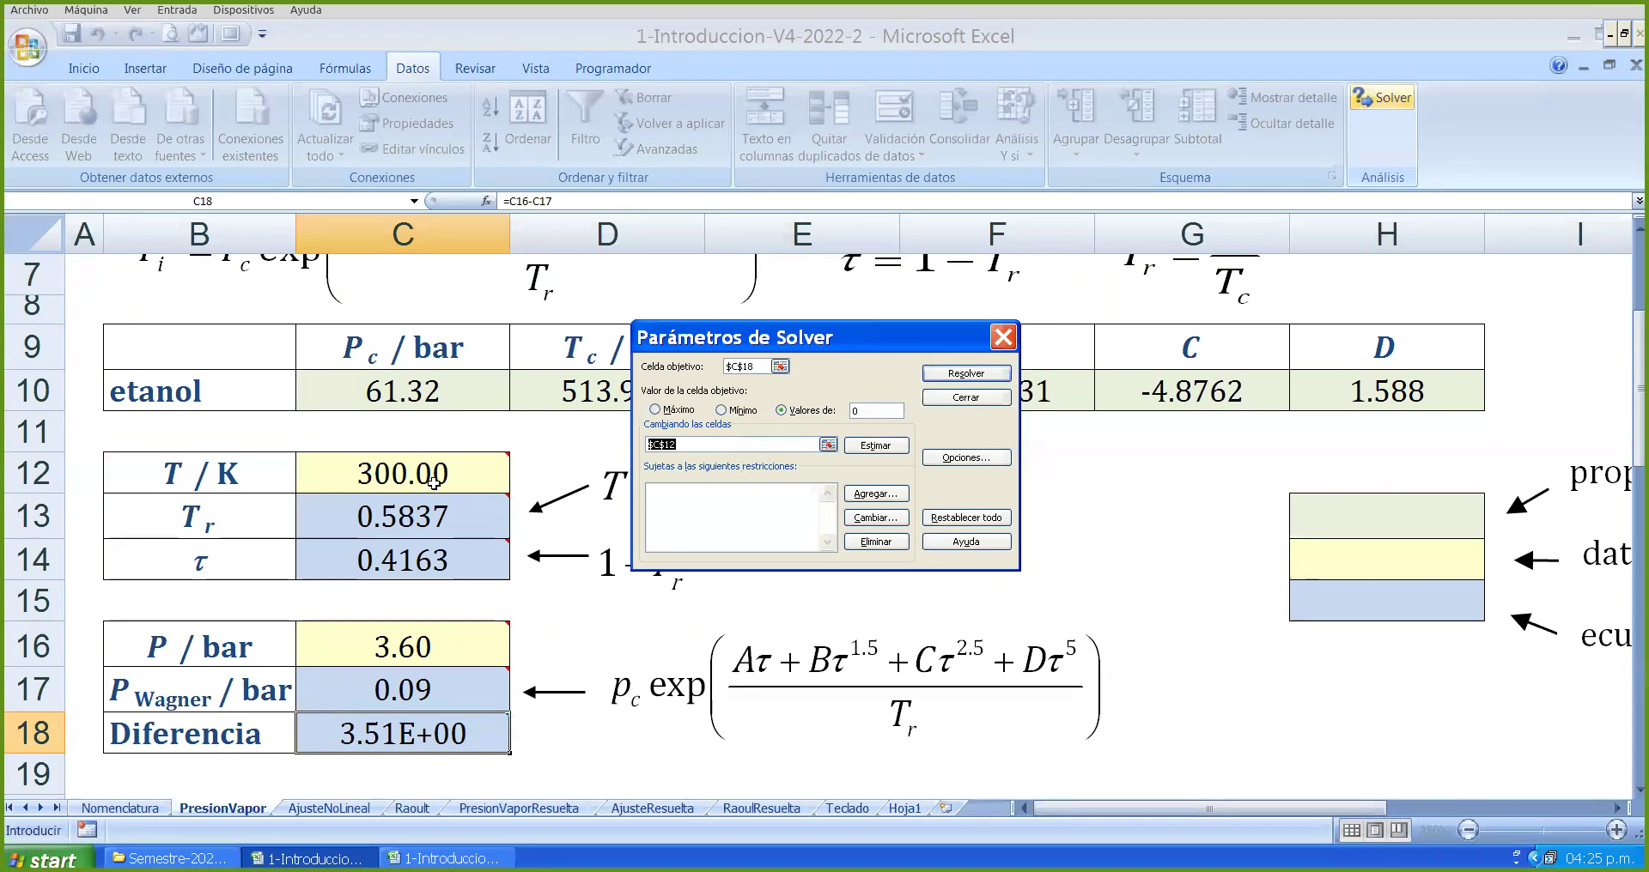
left_click(963, 374)
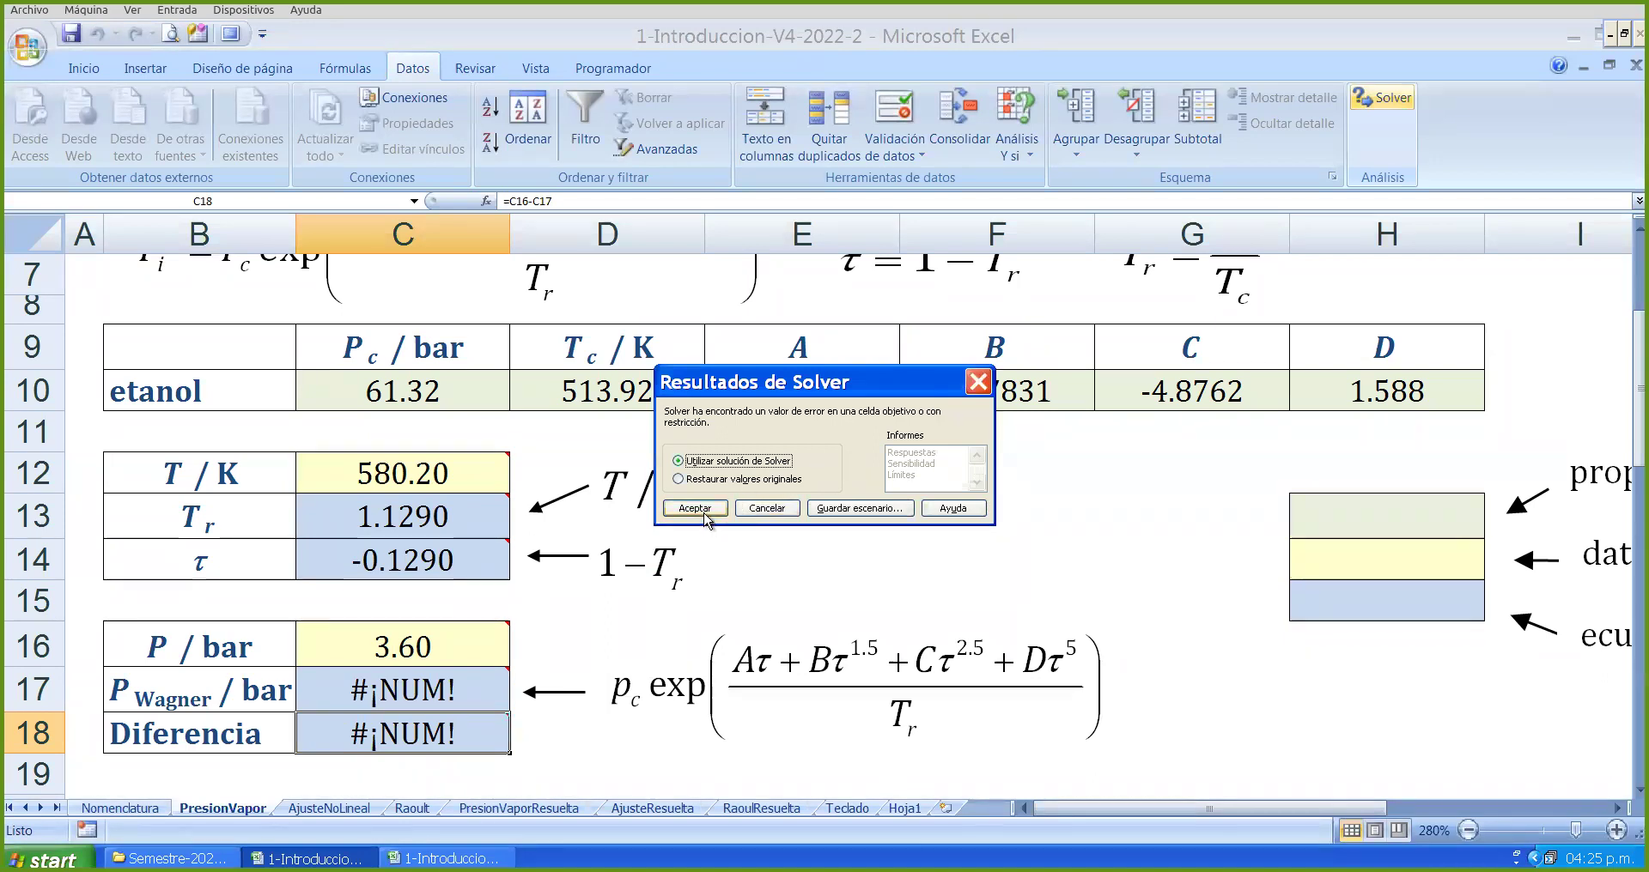
left_click(780, 508)
left_click(934, 510)
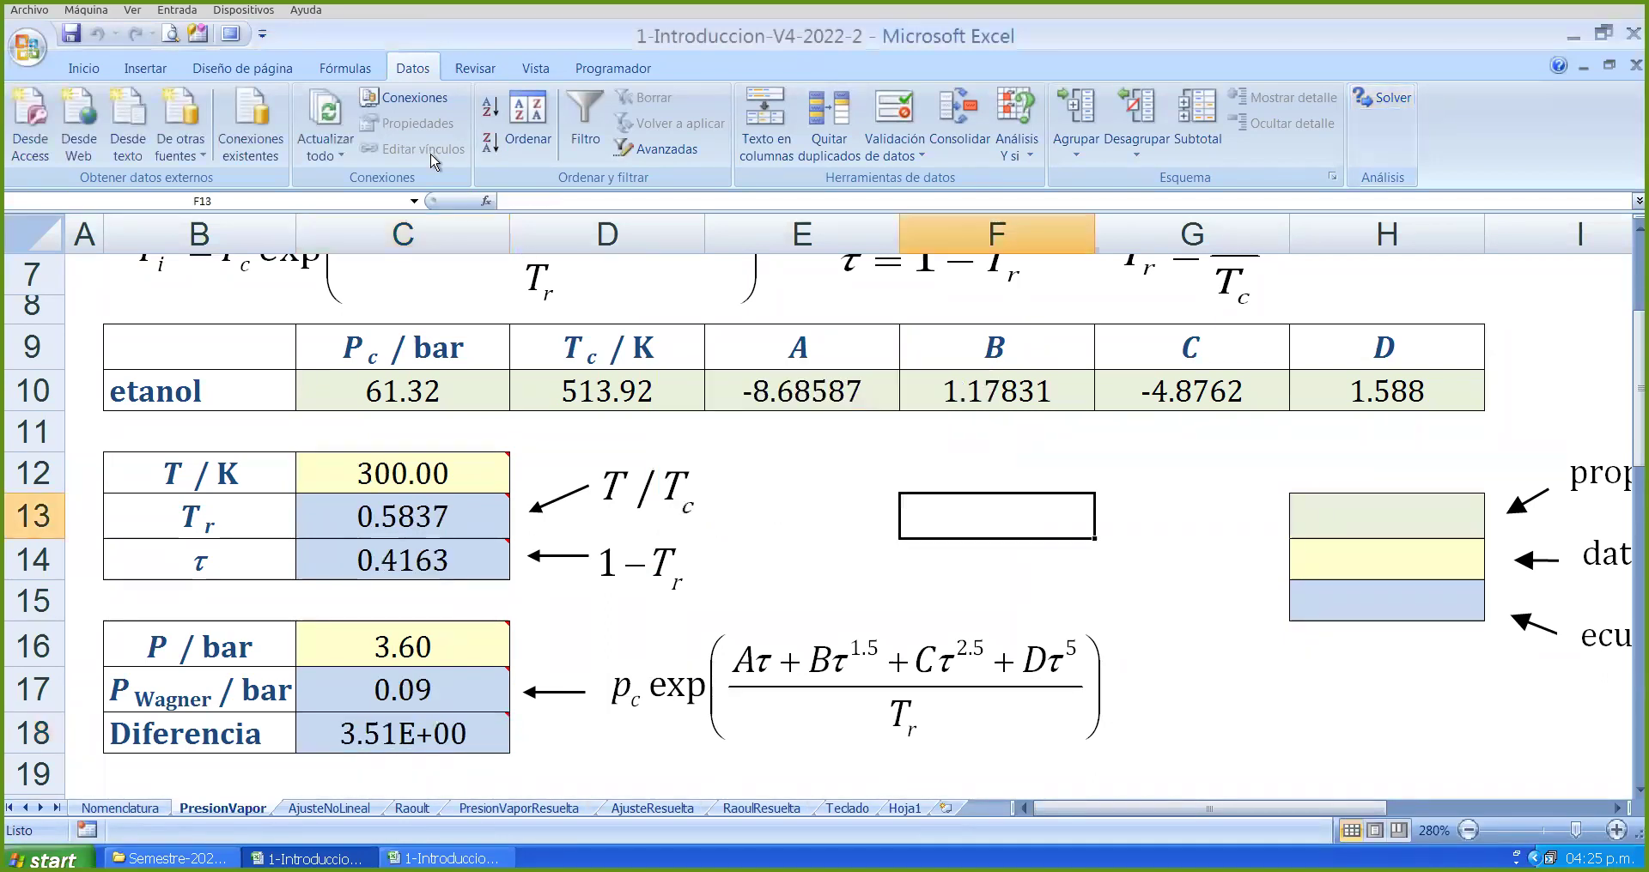
- Recheck the cell references in Solver, try solving C18 for 0 from 300 K by changing C12, and discard the result
scroll(394, 581, "up", 3)
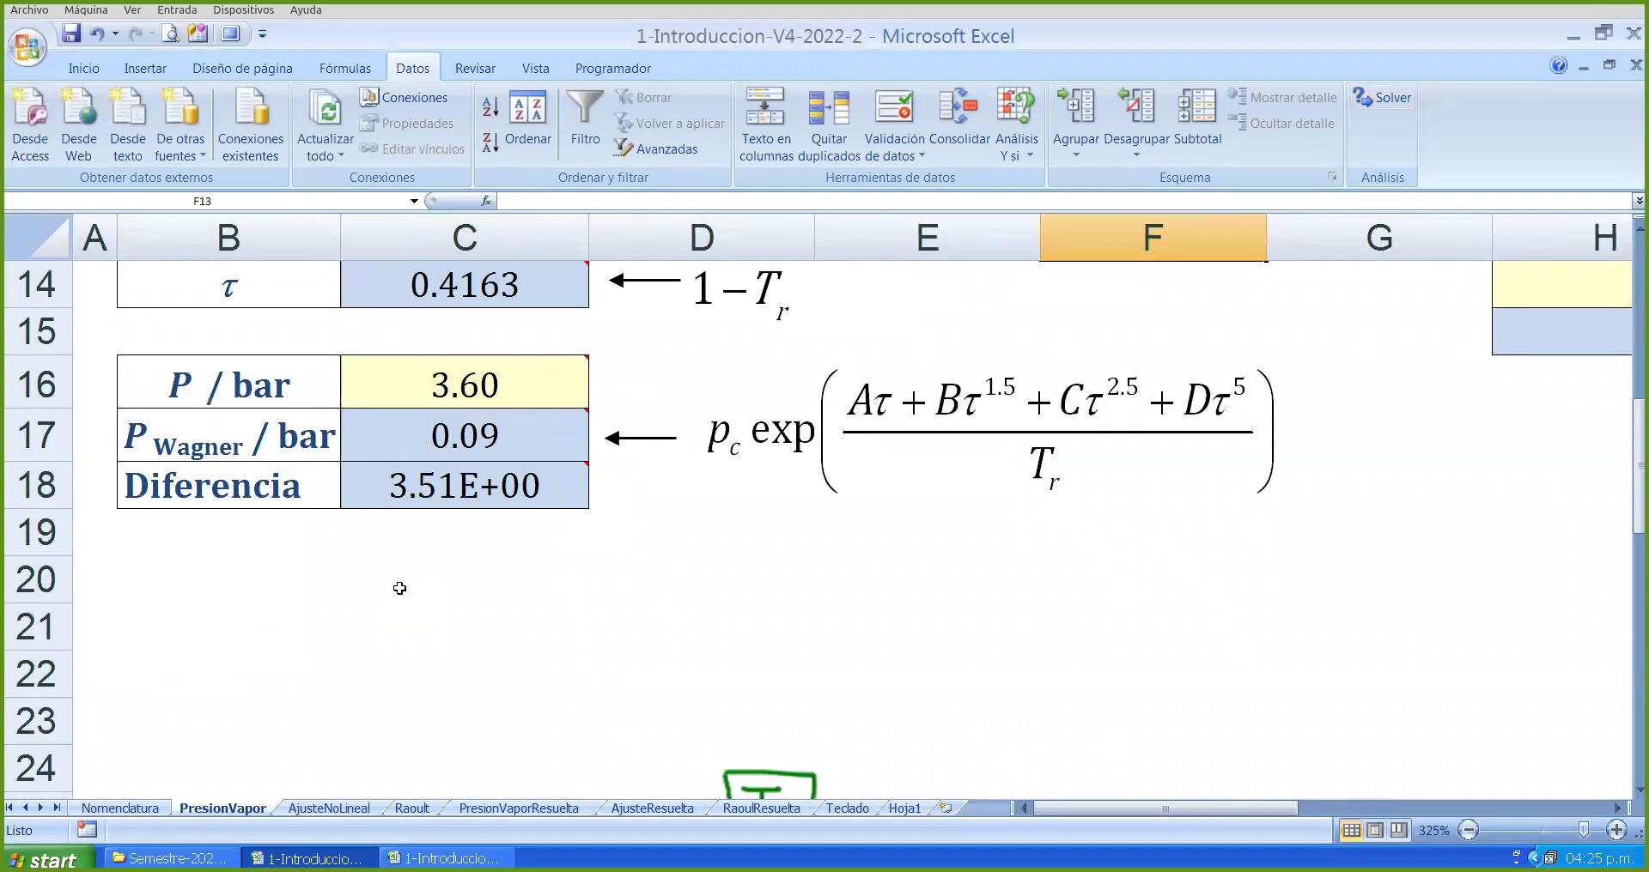
scroll(404, 571, "up", 1)
left_click(502, 335)
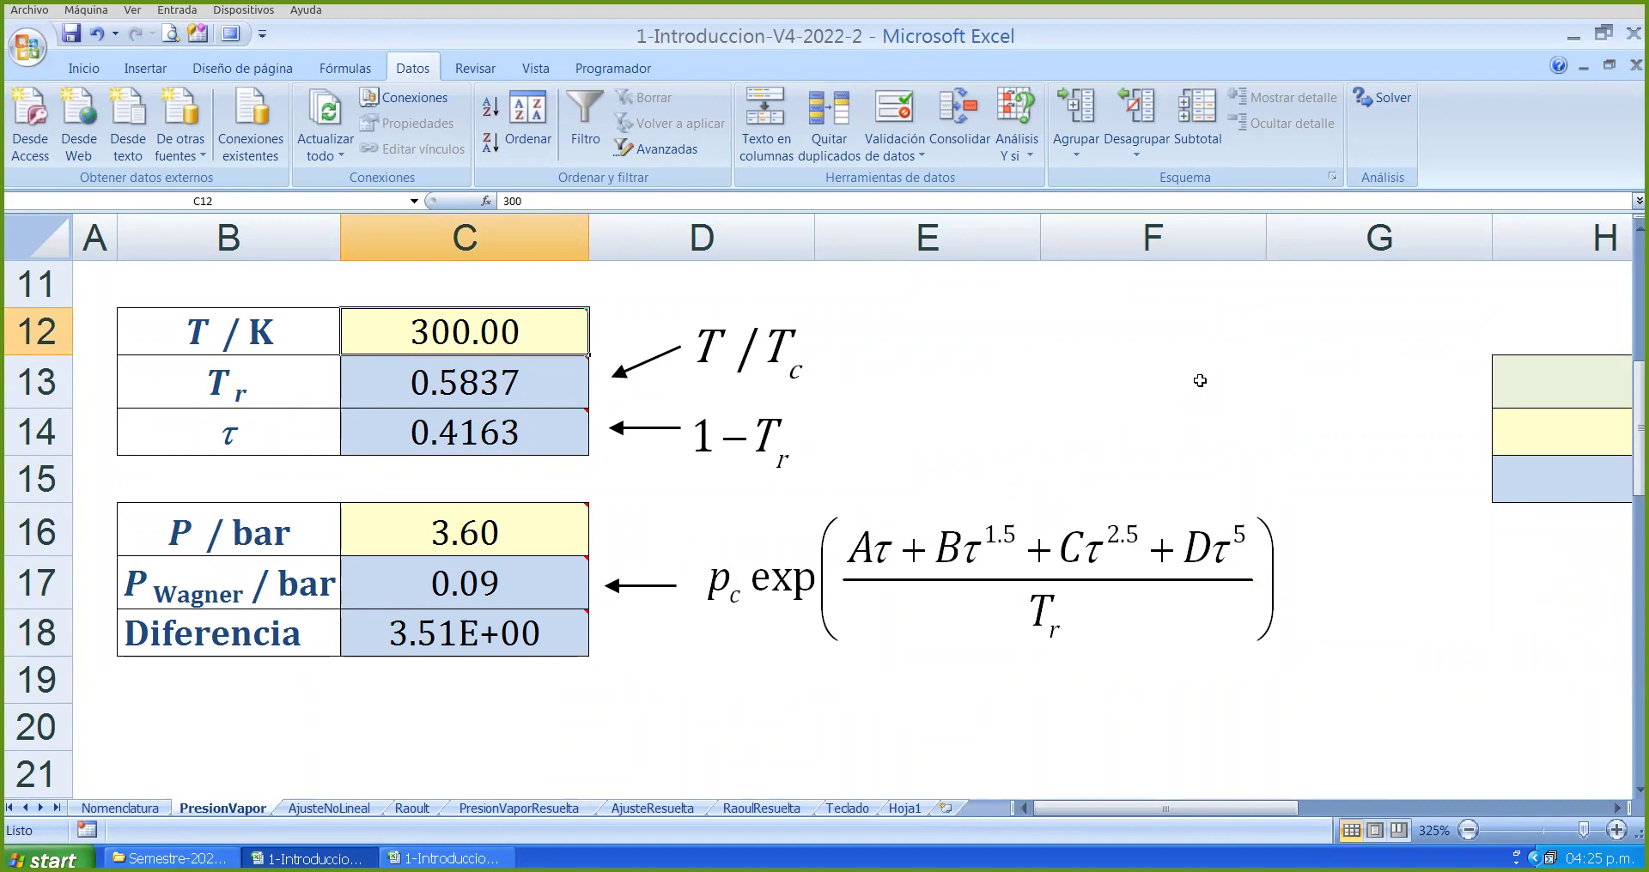
left_click(1383, 99)
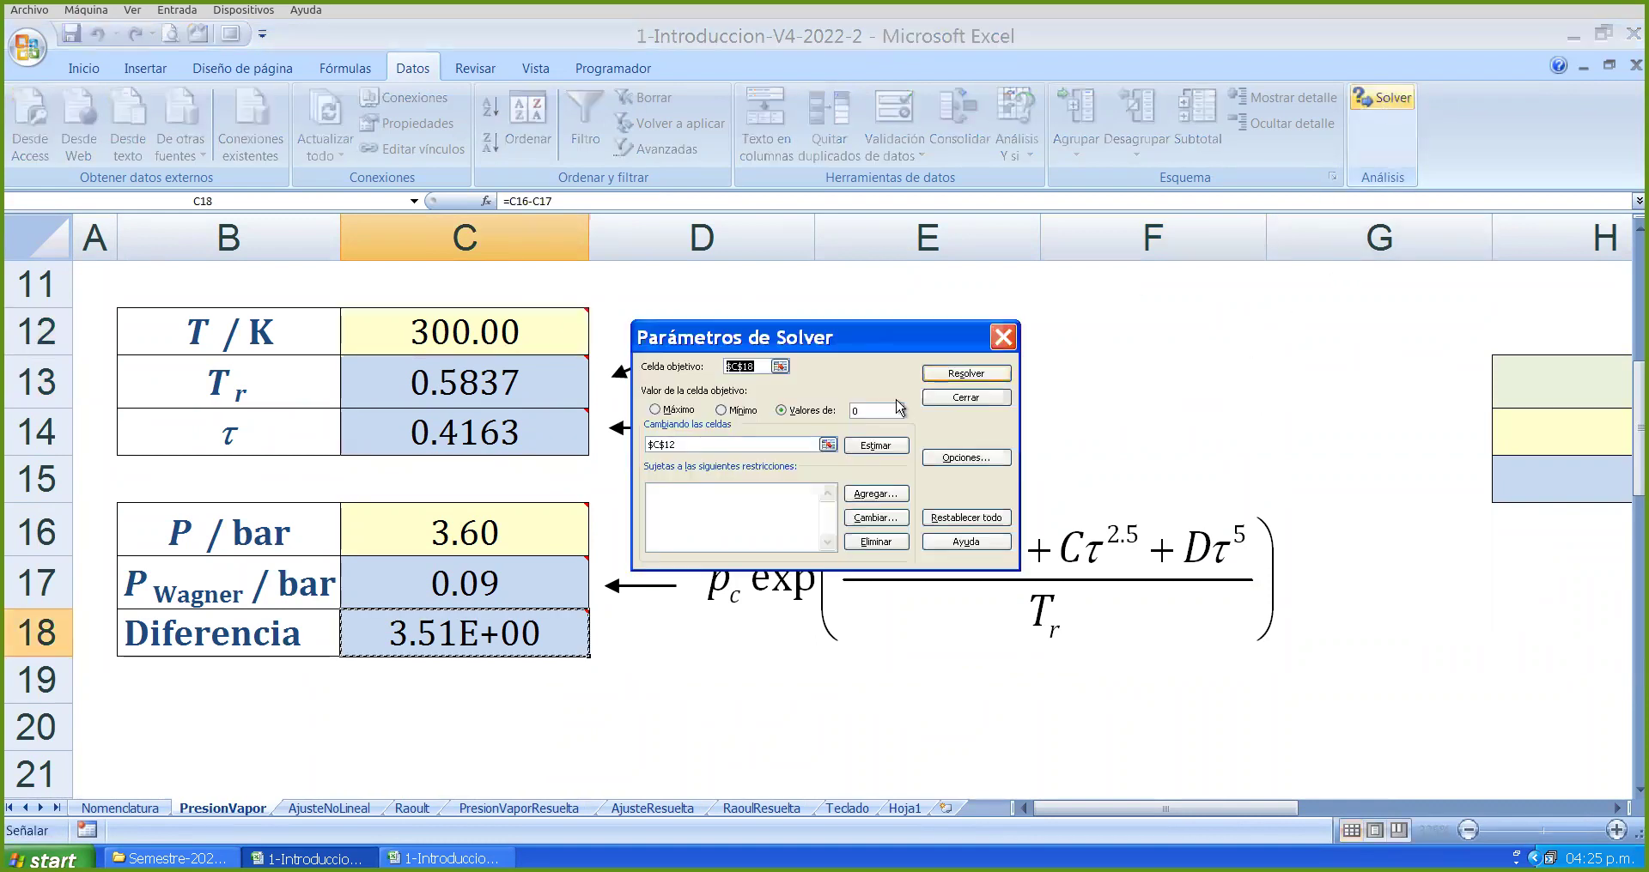
left_click(779, 367)
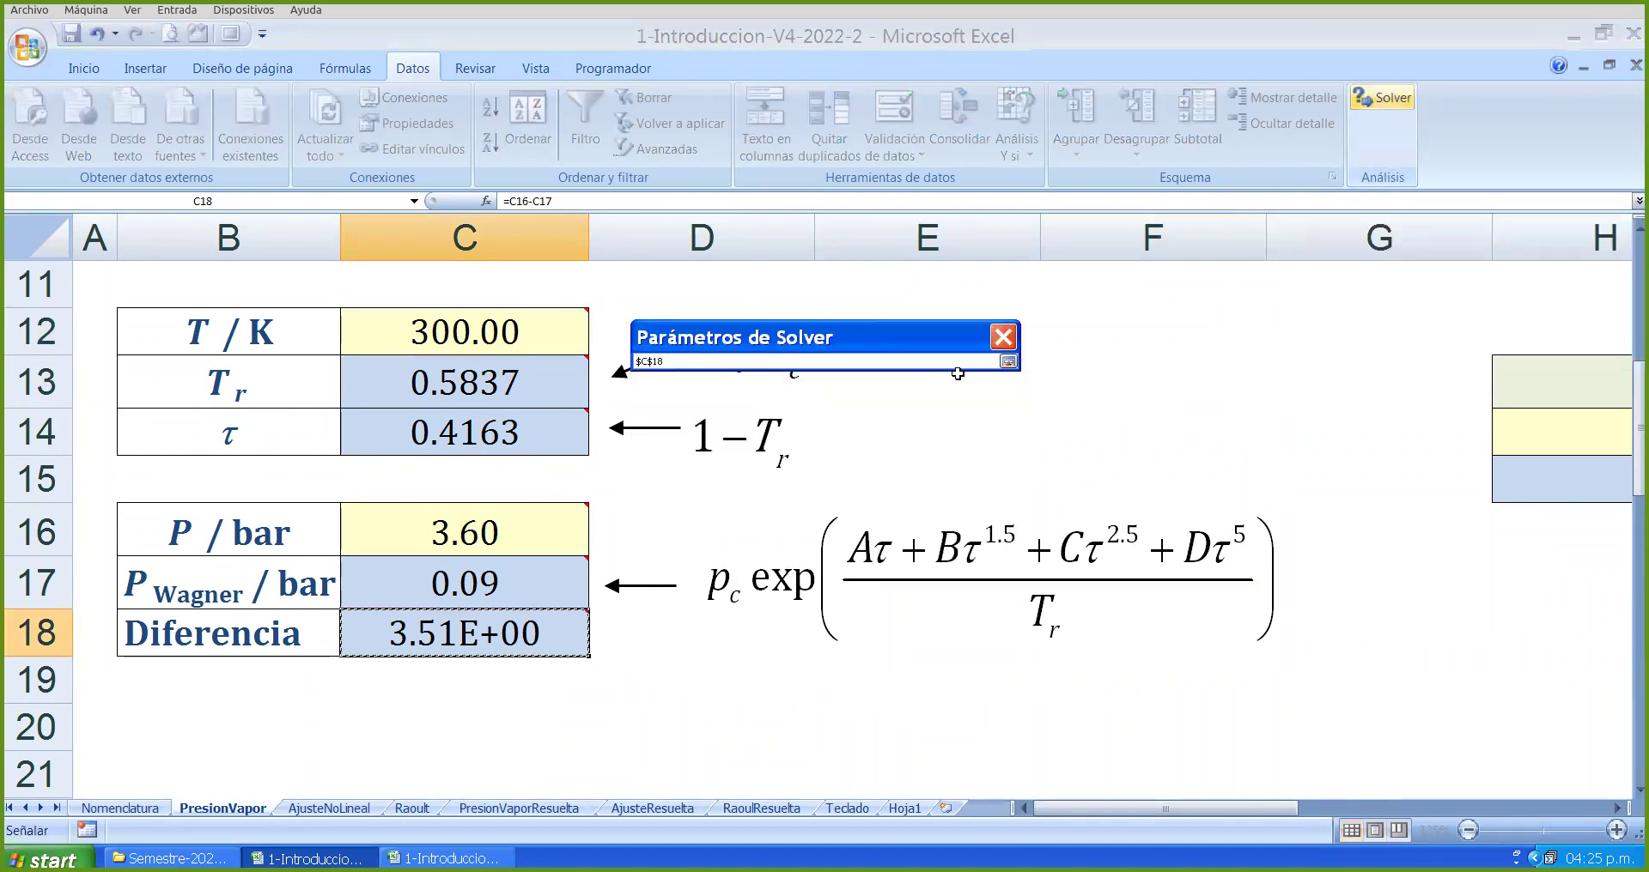
left_click(1007, 362)
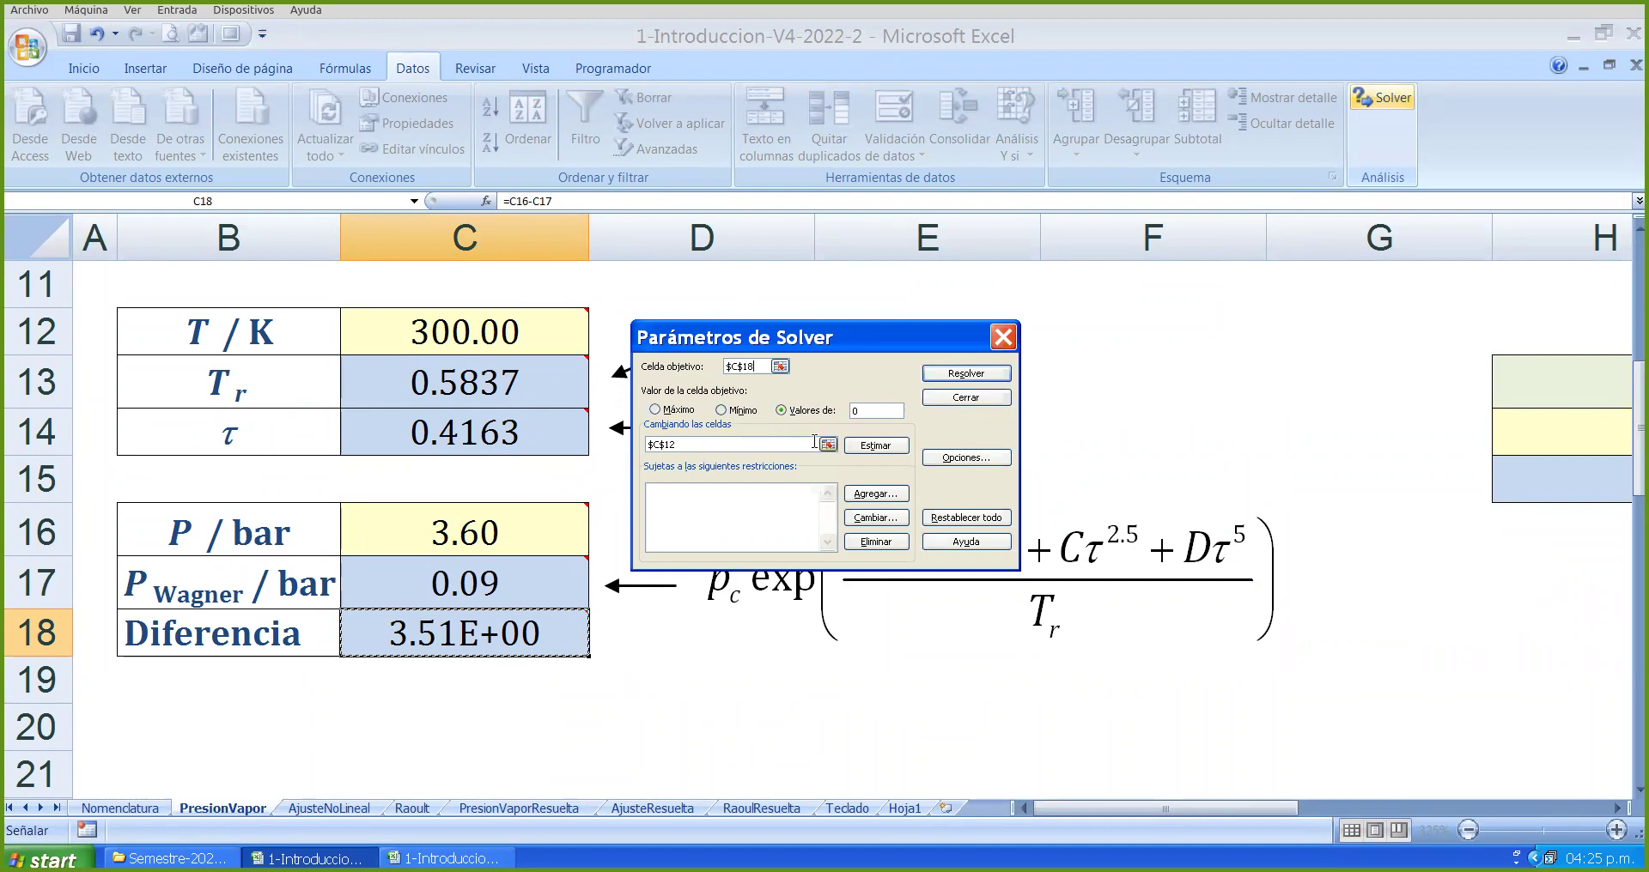
left_click(828, 444)
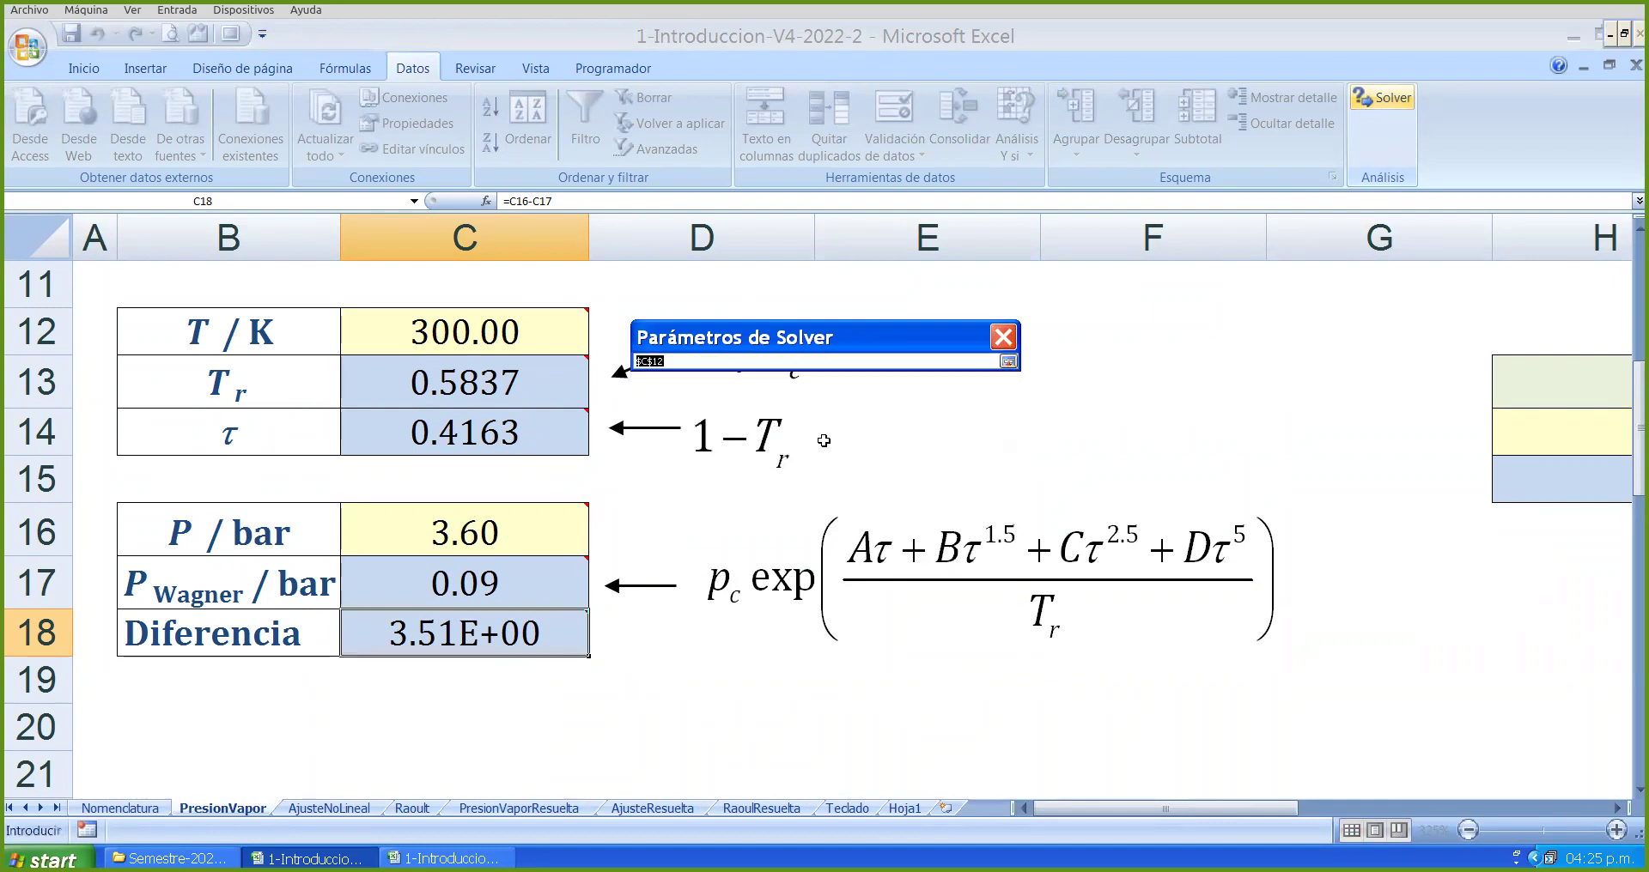
left_click(1008, 361)
left_click(971, 376)
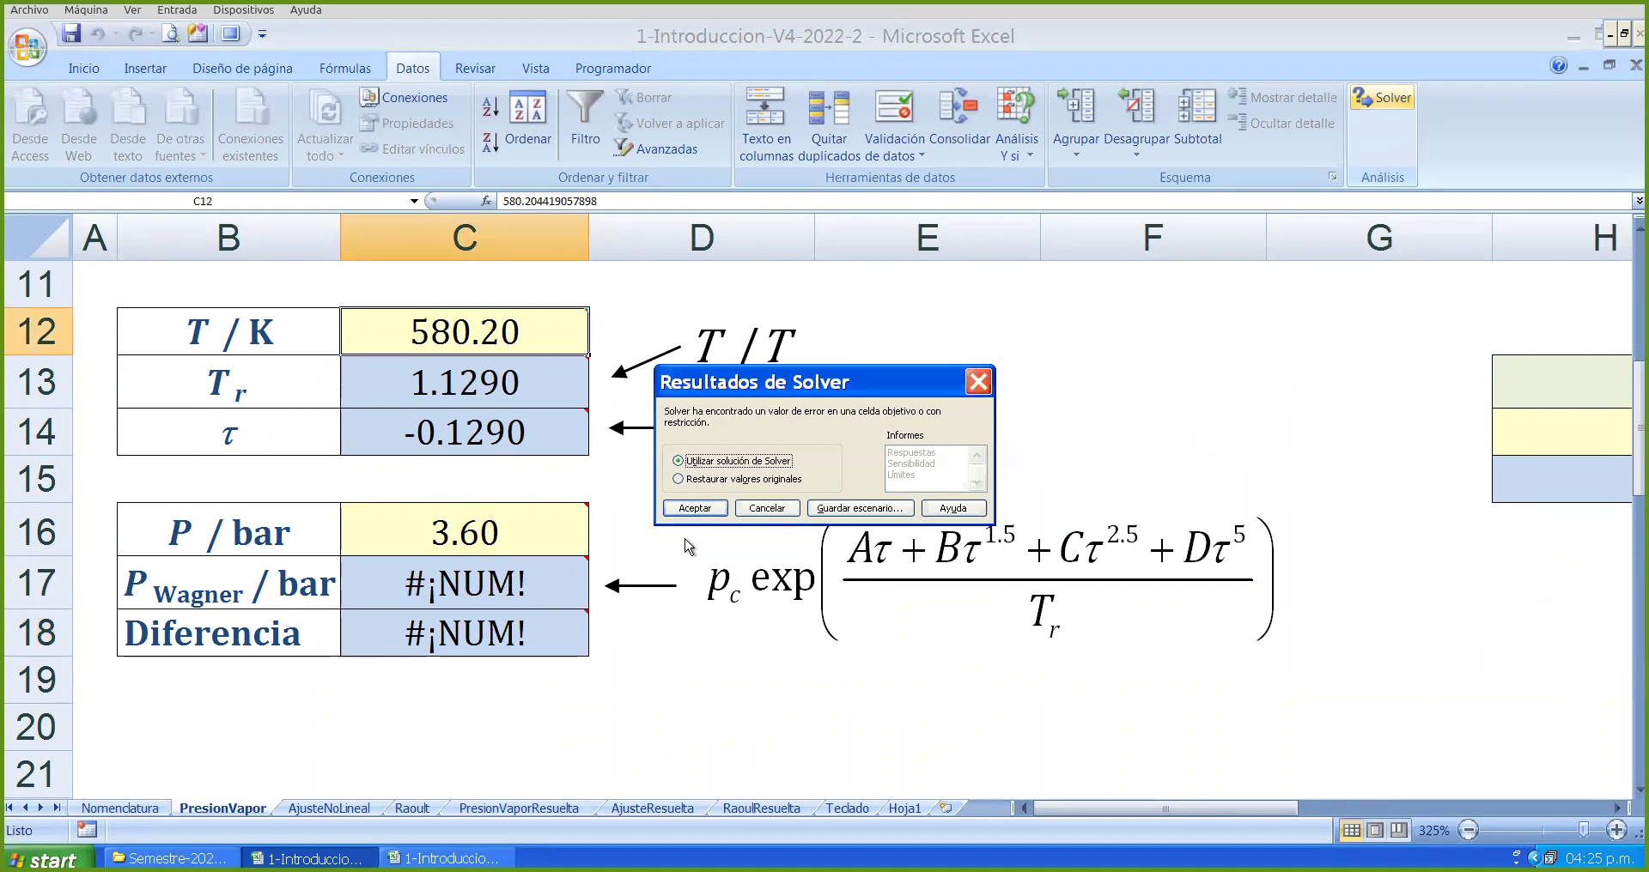
left_click(767, 509)
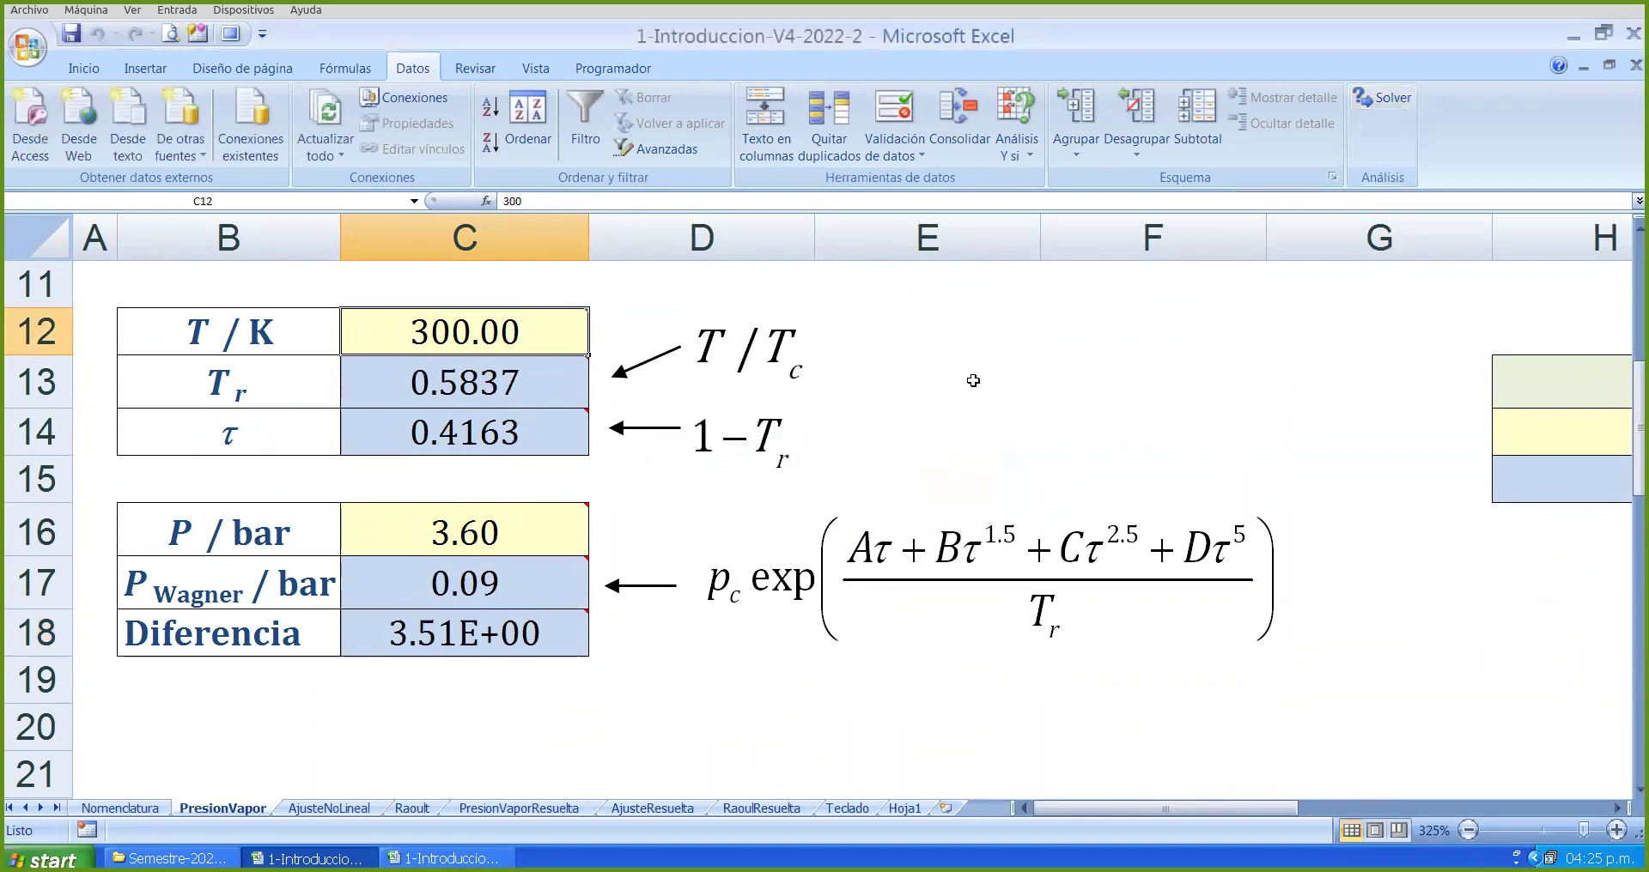
- Set the initial temperature estimate in C12 to 350 K, solve C18 for 0 with Solver, and restore the original values
double_click(465, 328)
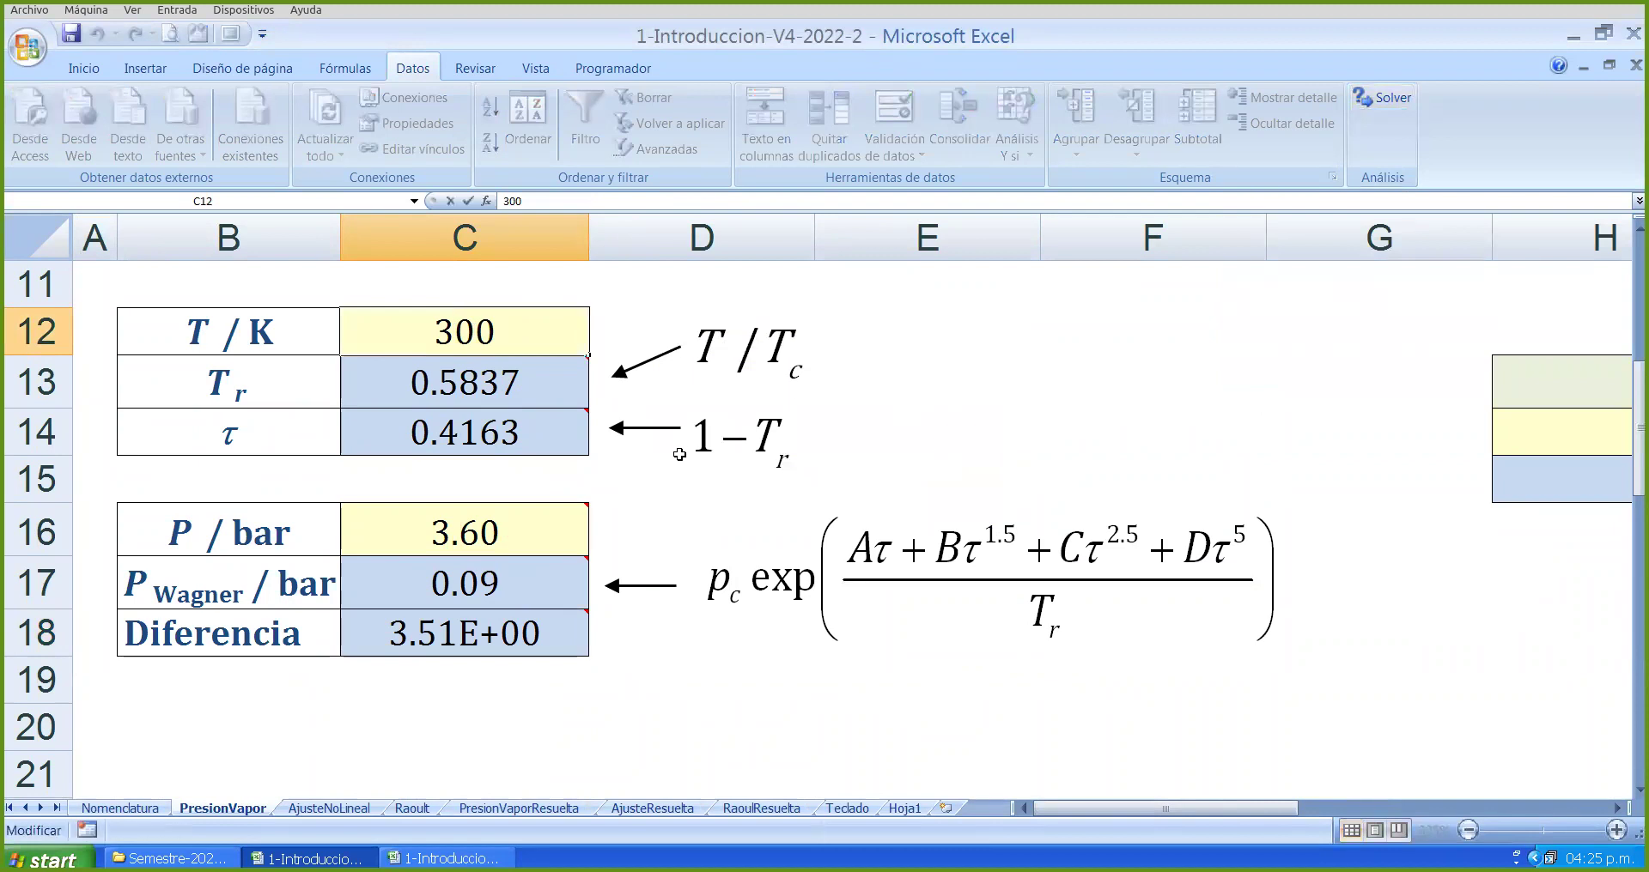
key("Escape")
mouse_move(518, 342)
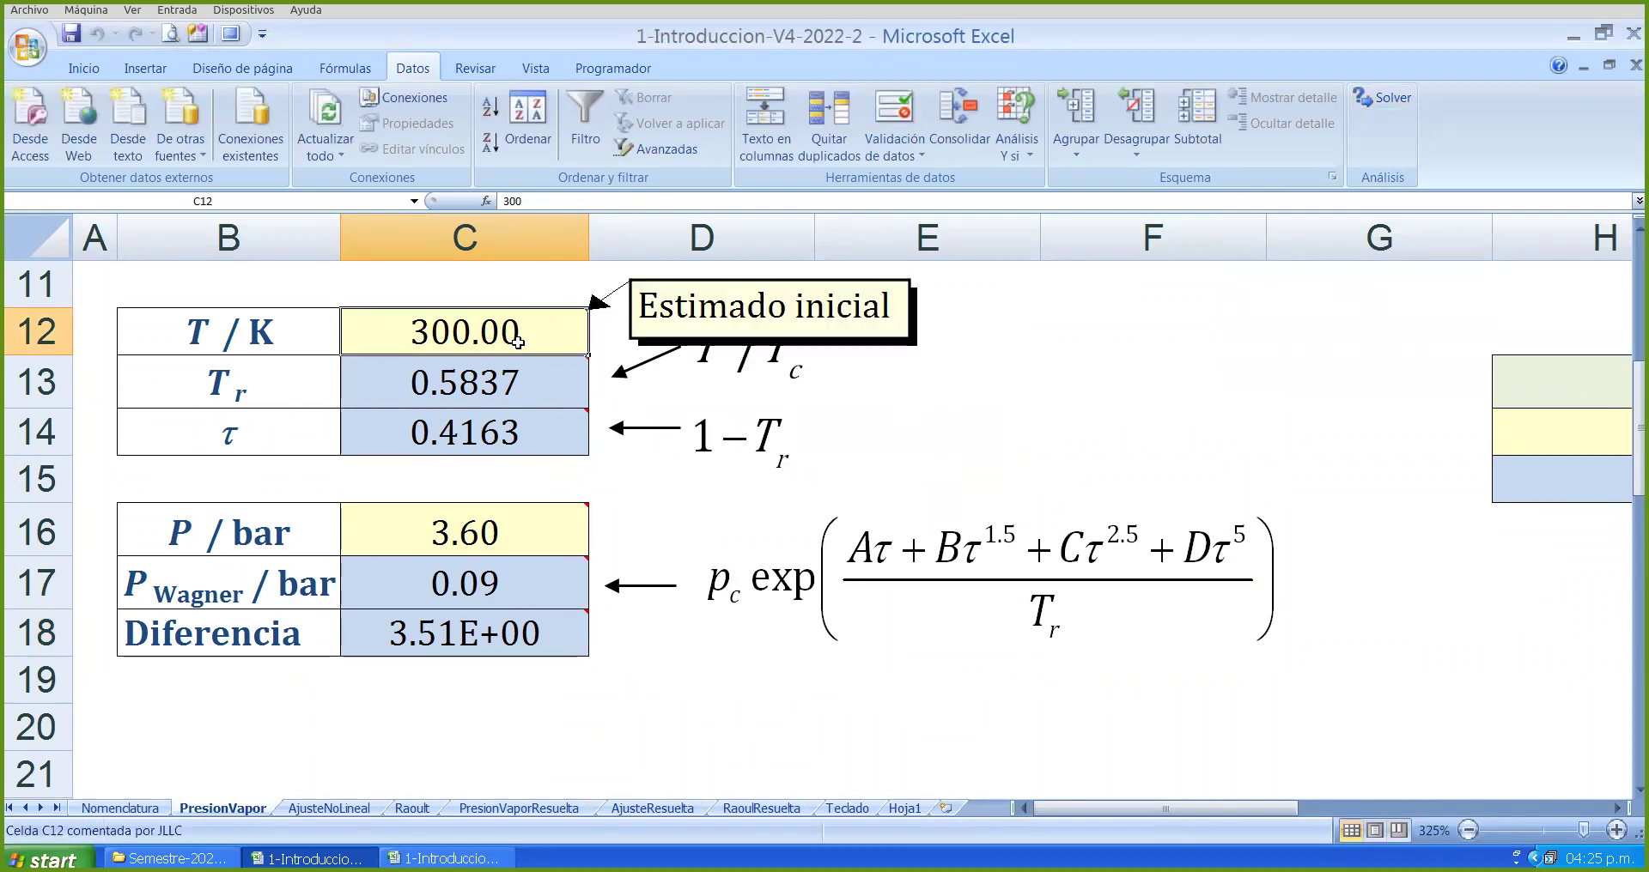
type("350")
key("Return")
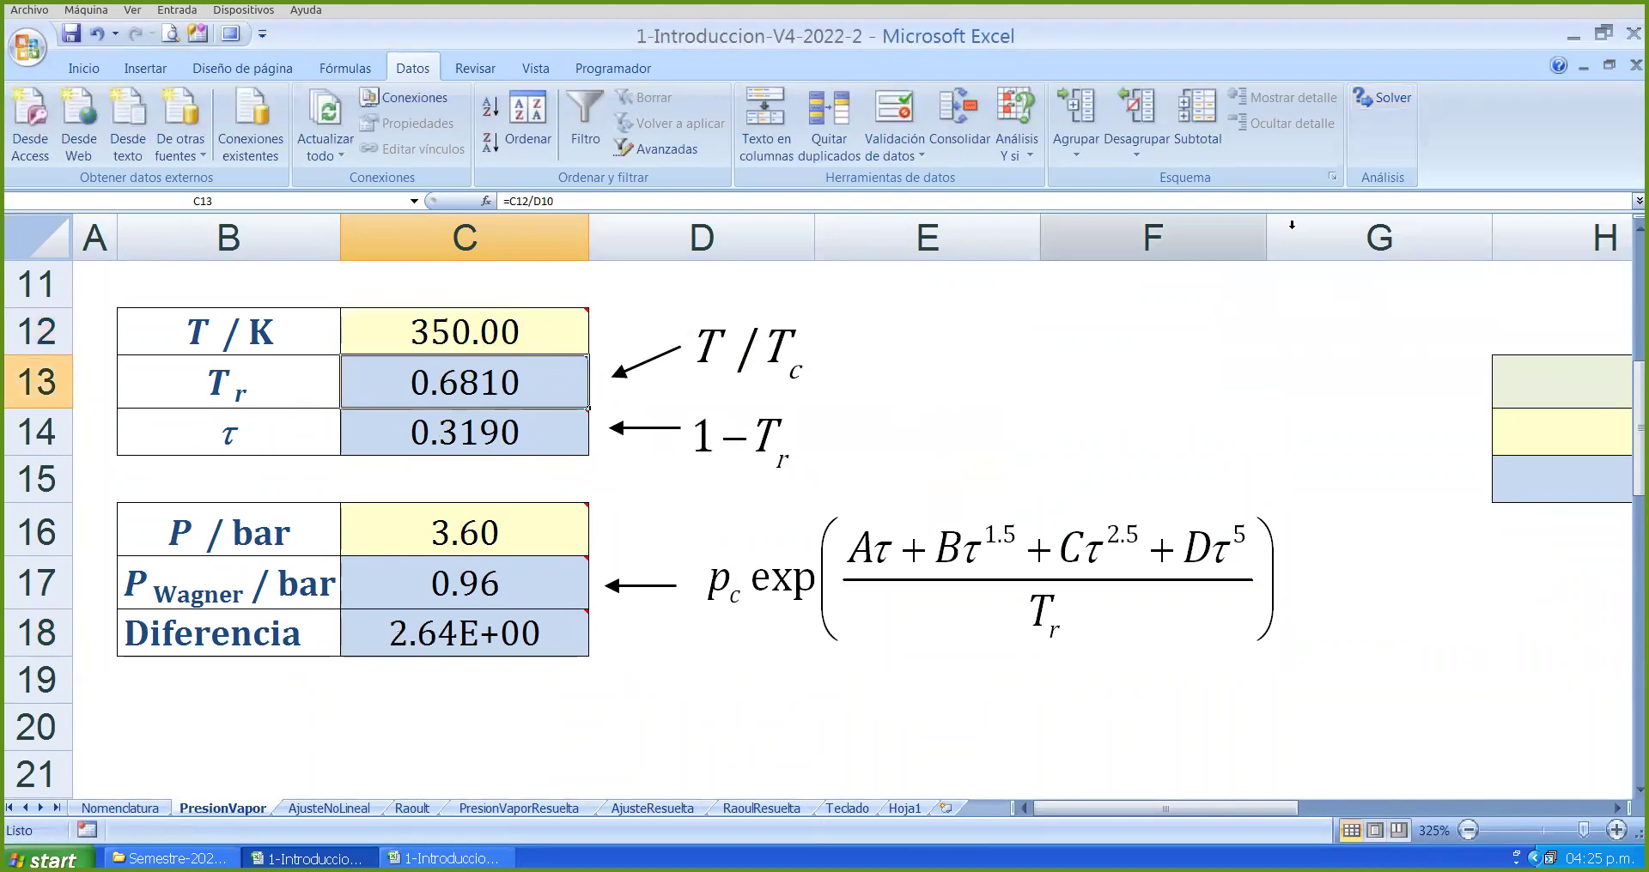
left_click(1383, 97)
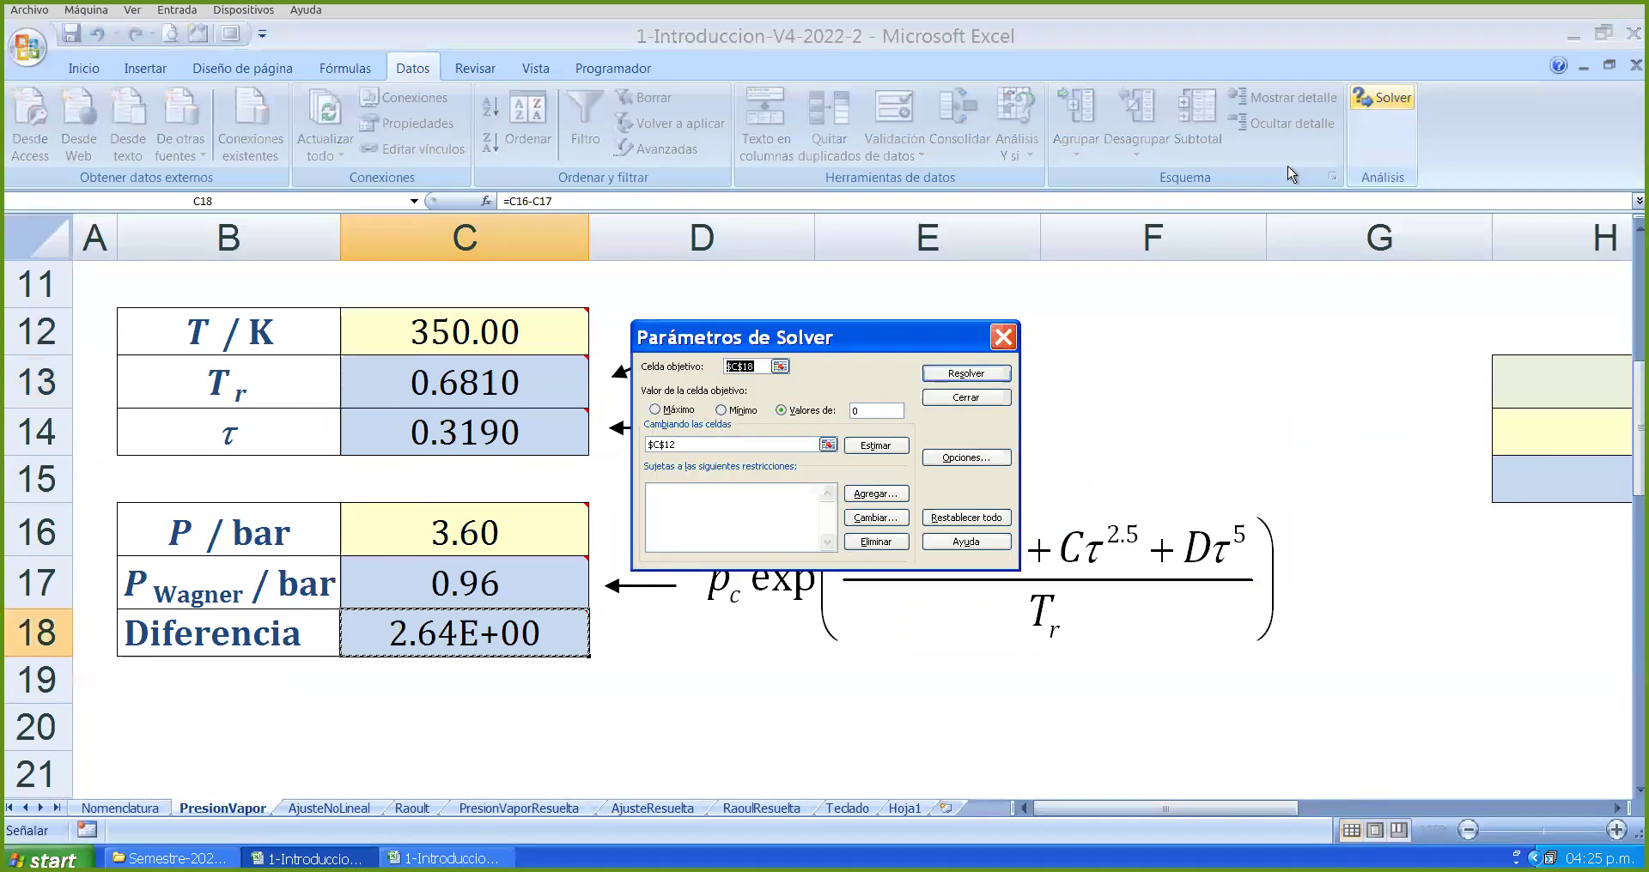
left_click(966, 374)
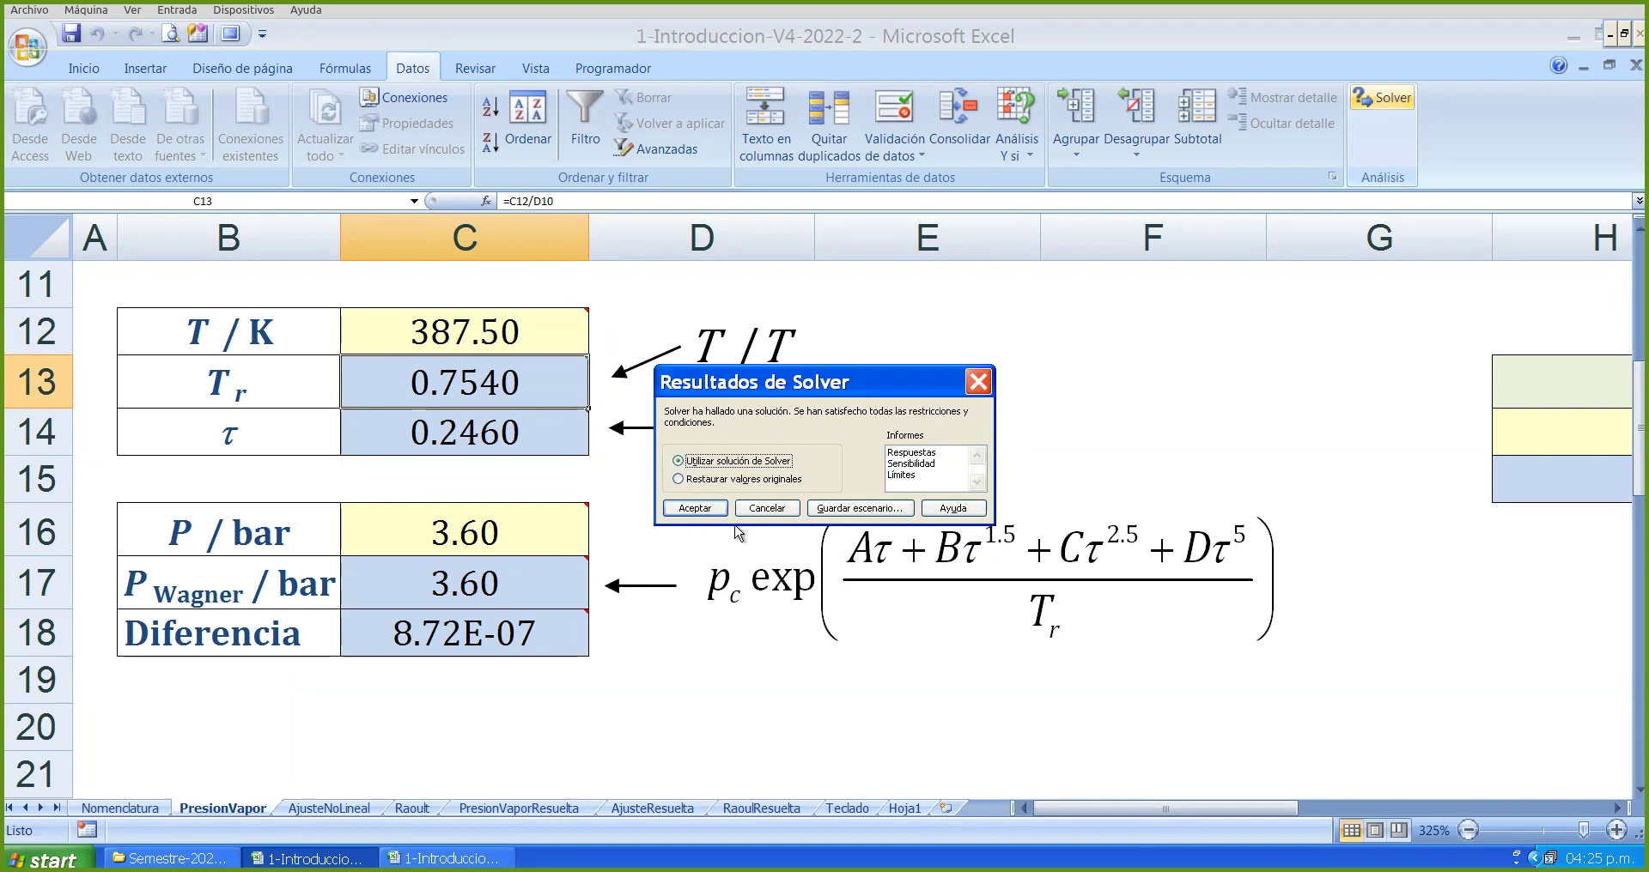
left_click(760, 508)
left_click(1044, 420)
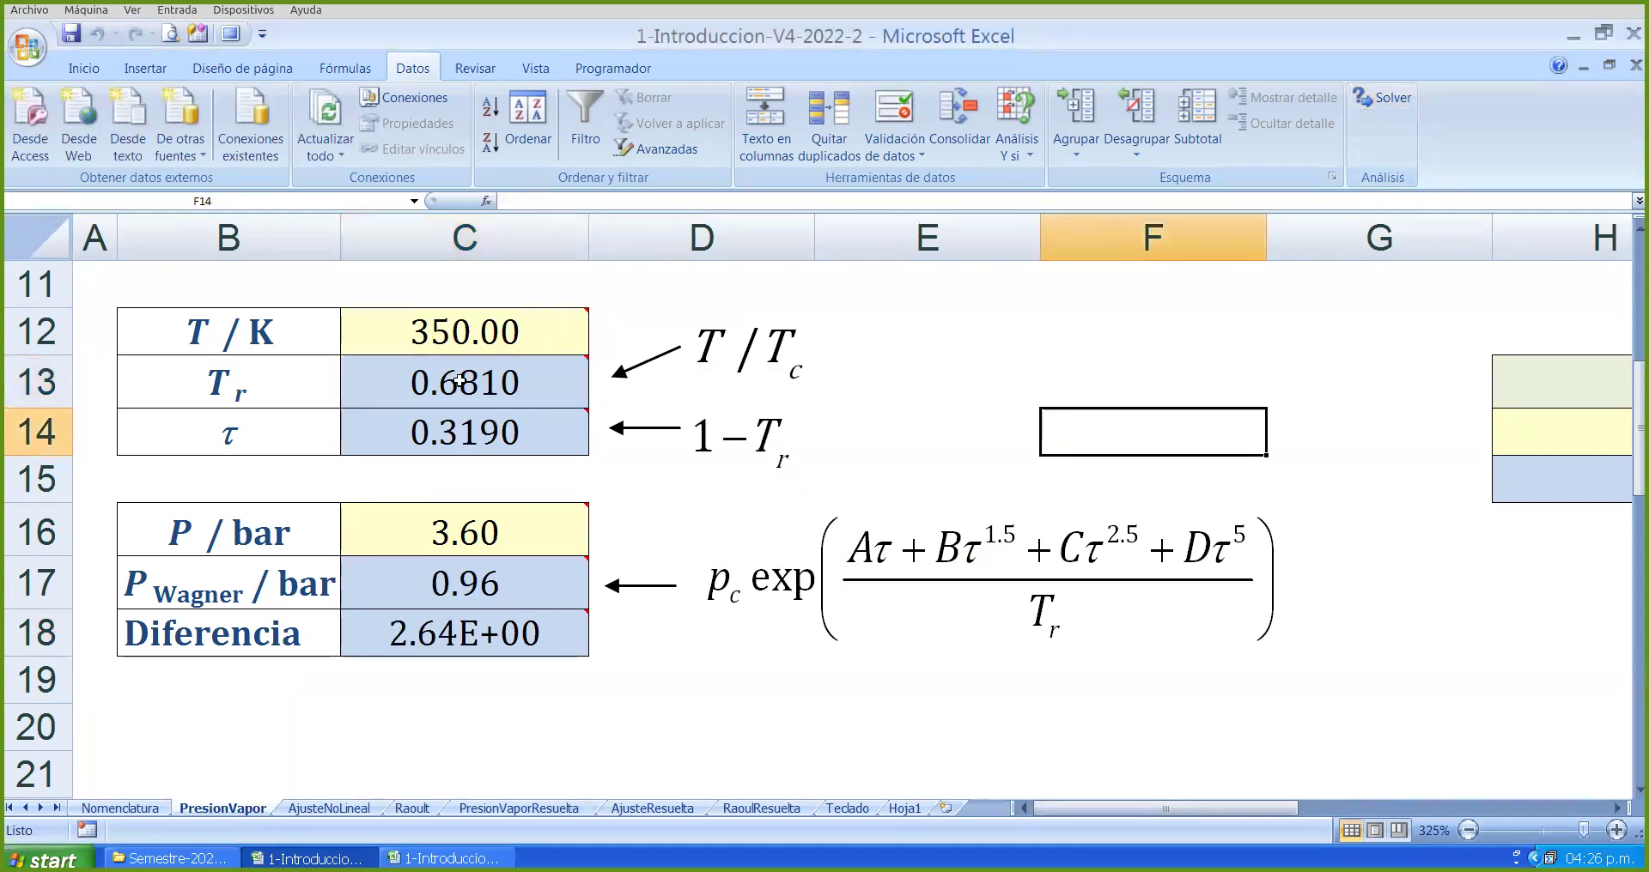
- Return the temperature estimate in C12 to 300 K, try solving with Solver again, and discard the result
left_click(523, 343)
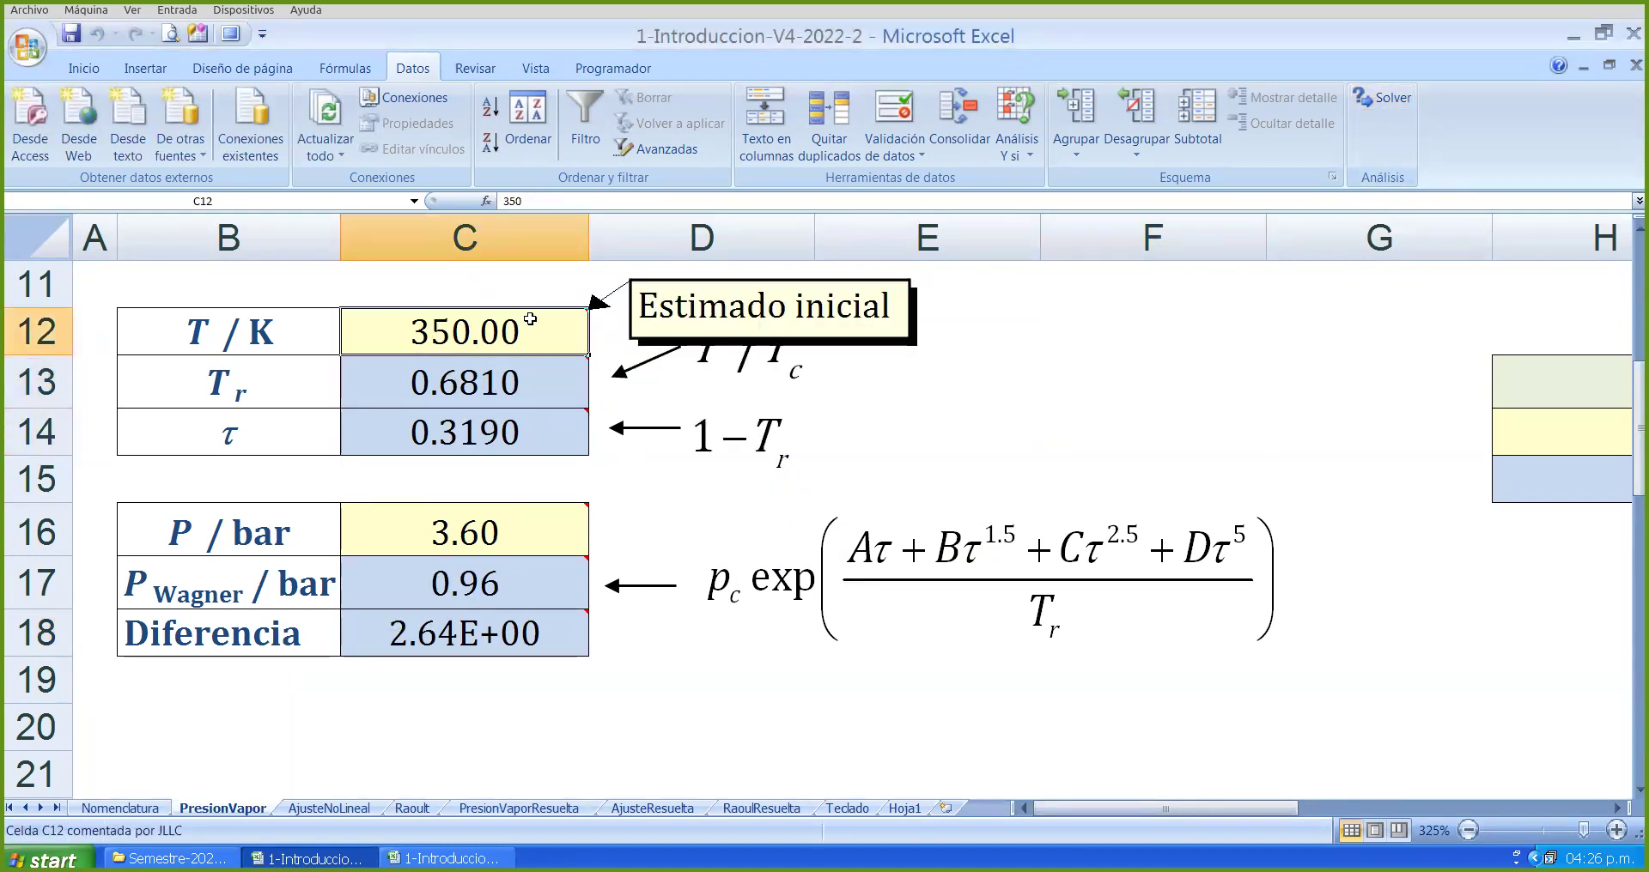
type("300")
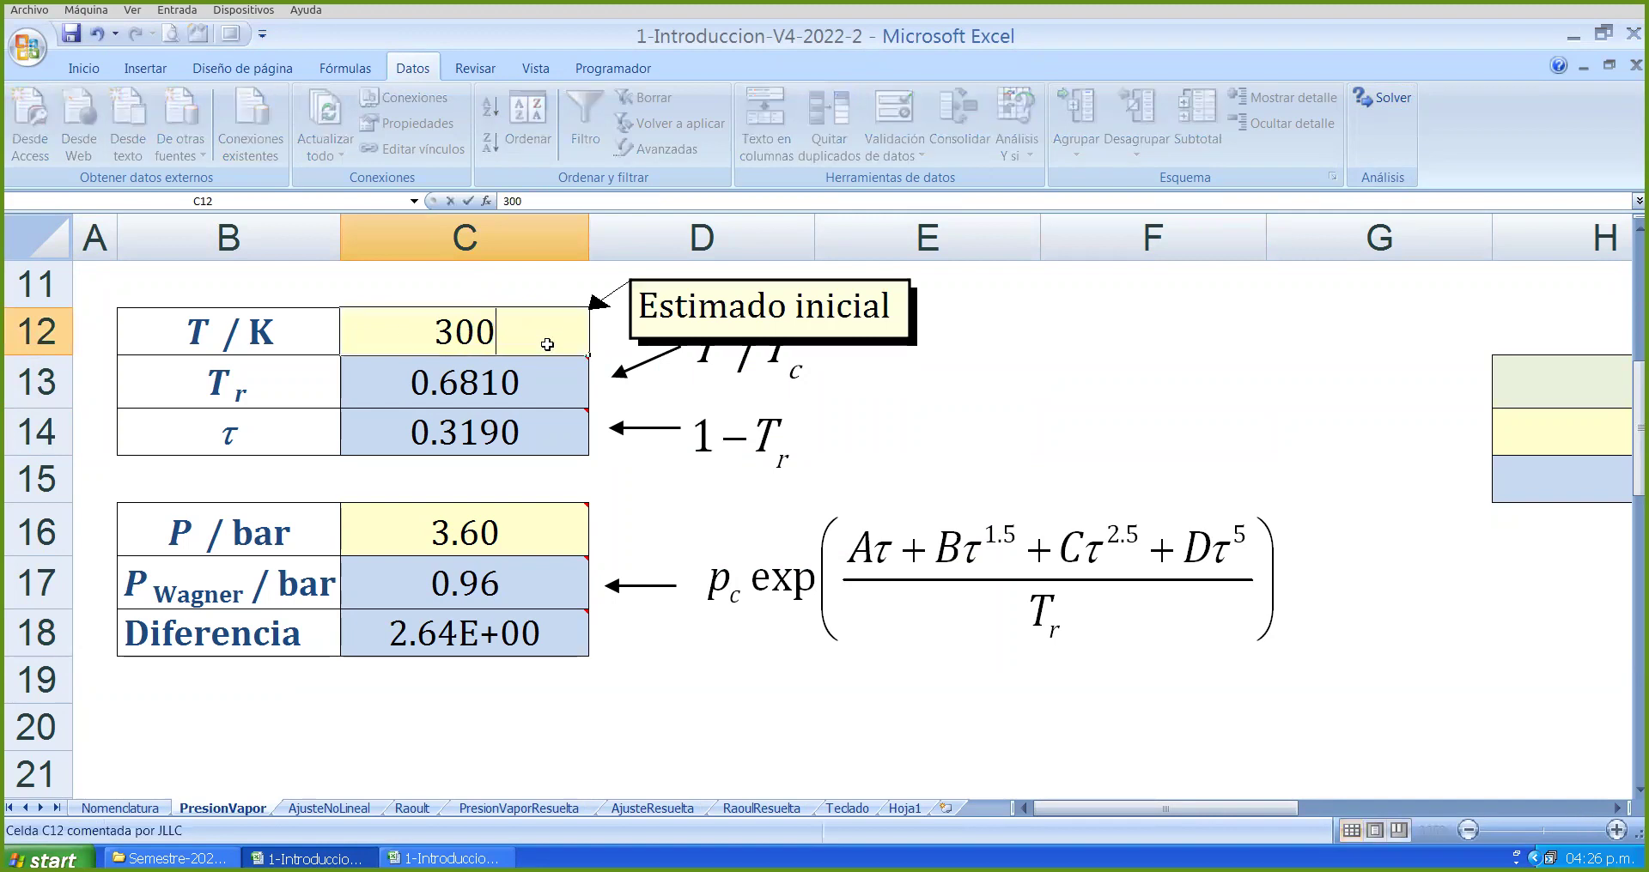
key("Return")
left_click(1383, 97)
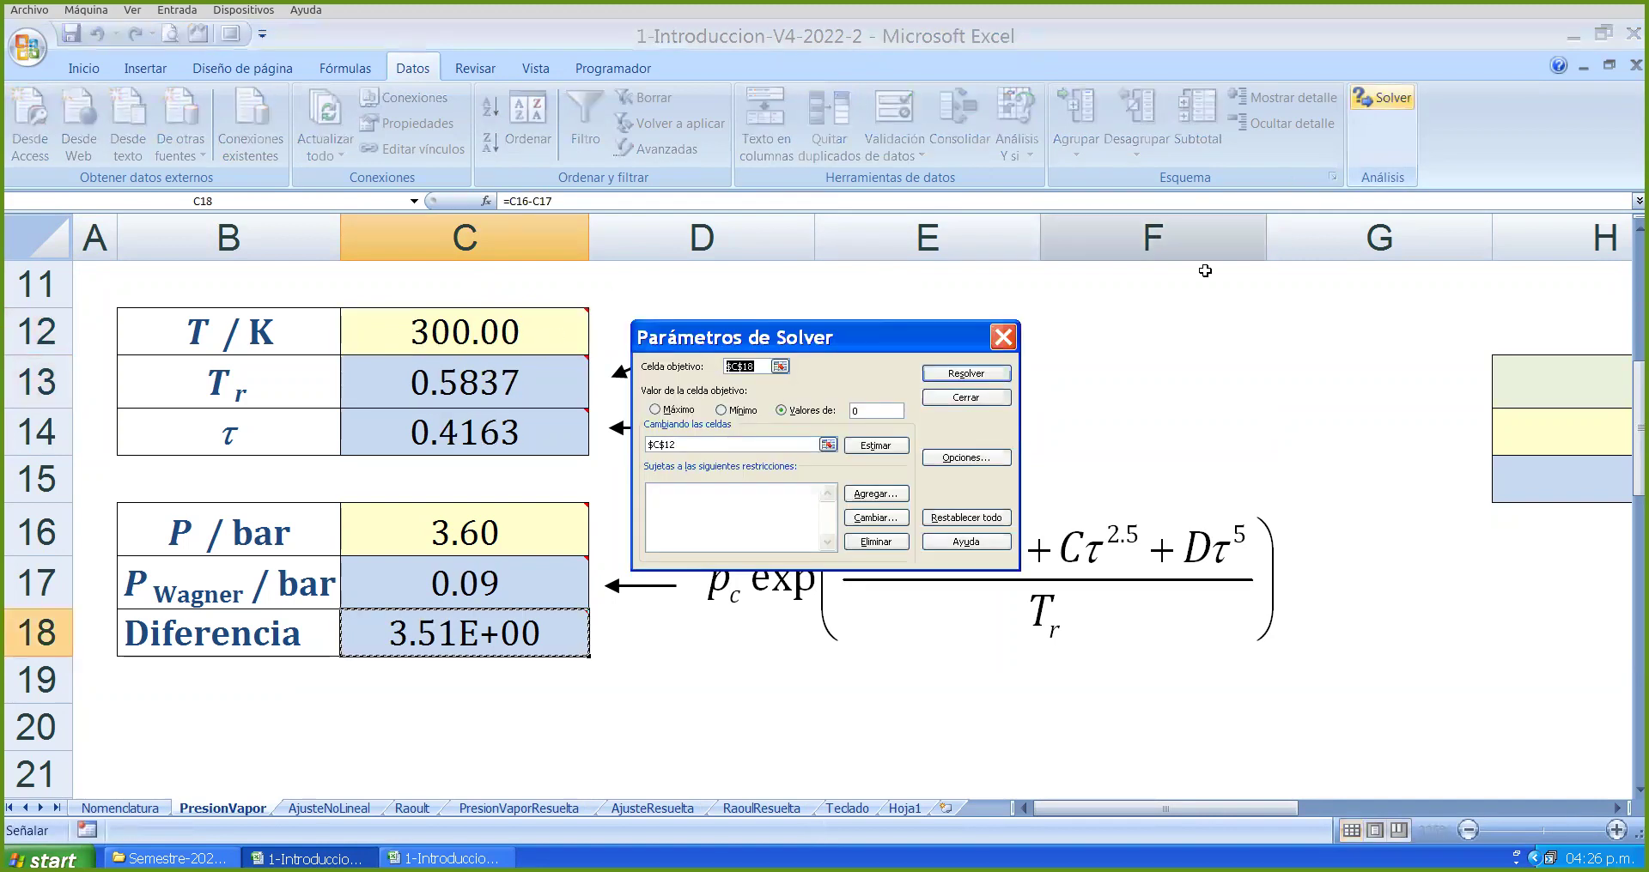
left_click(936, 374)
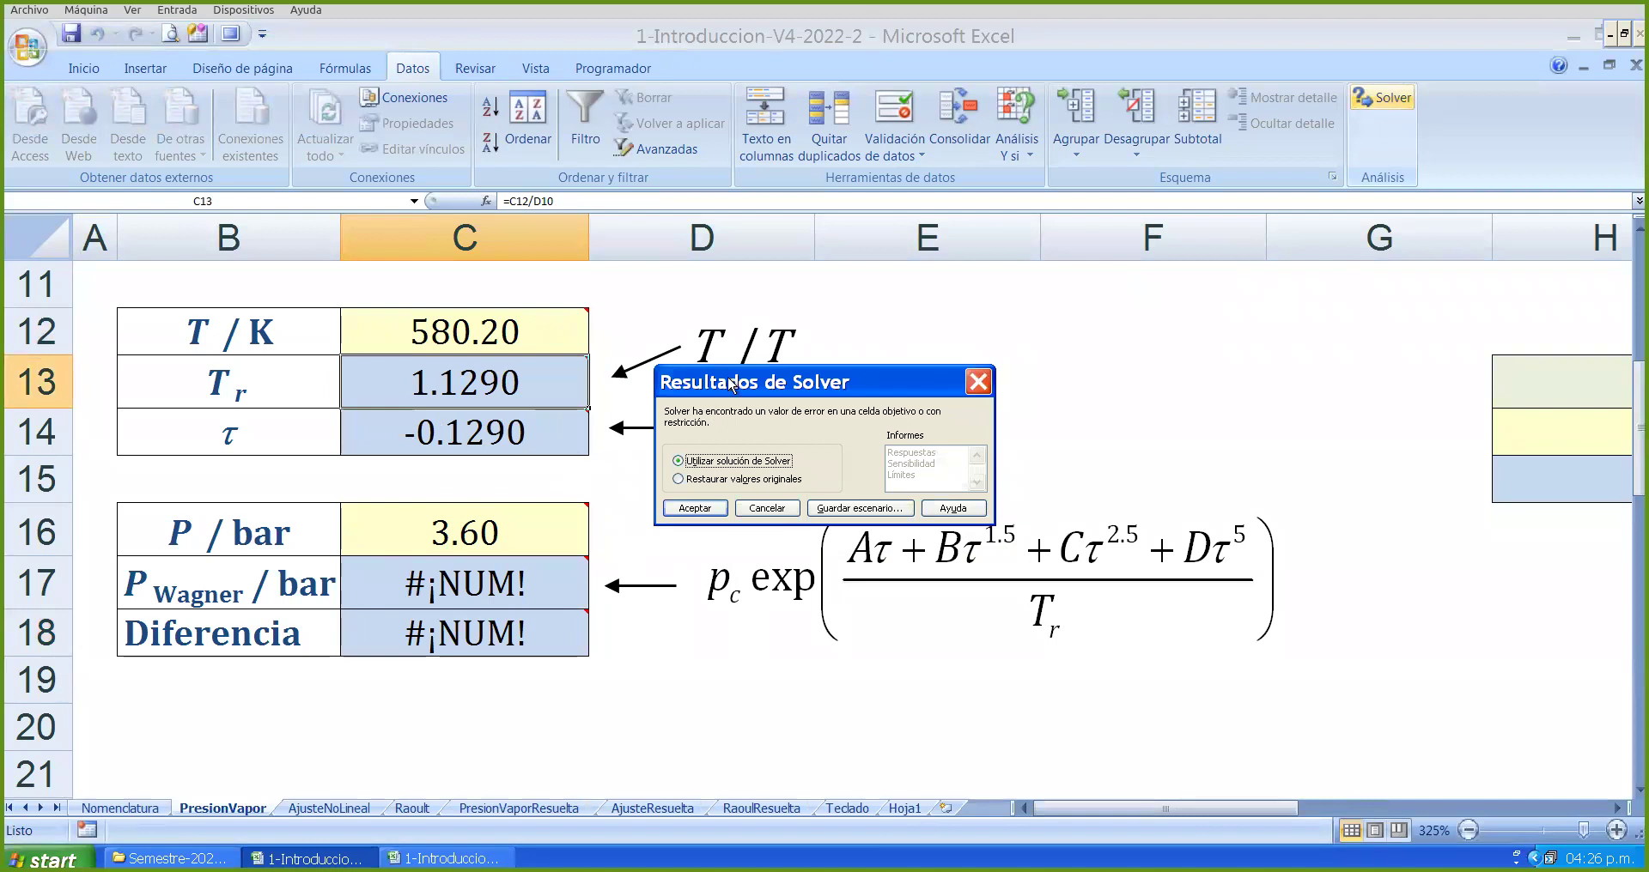
left_click(773, 508)
- Examine the hand-drawn flowchart below the table, from the vapour pressure calculation to the objective function check and the Solver loop
scroll(979, 467, "down", 8)
scroll(1212, 478, "up", 2)
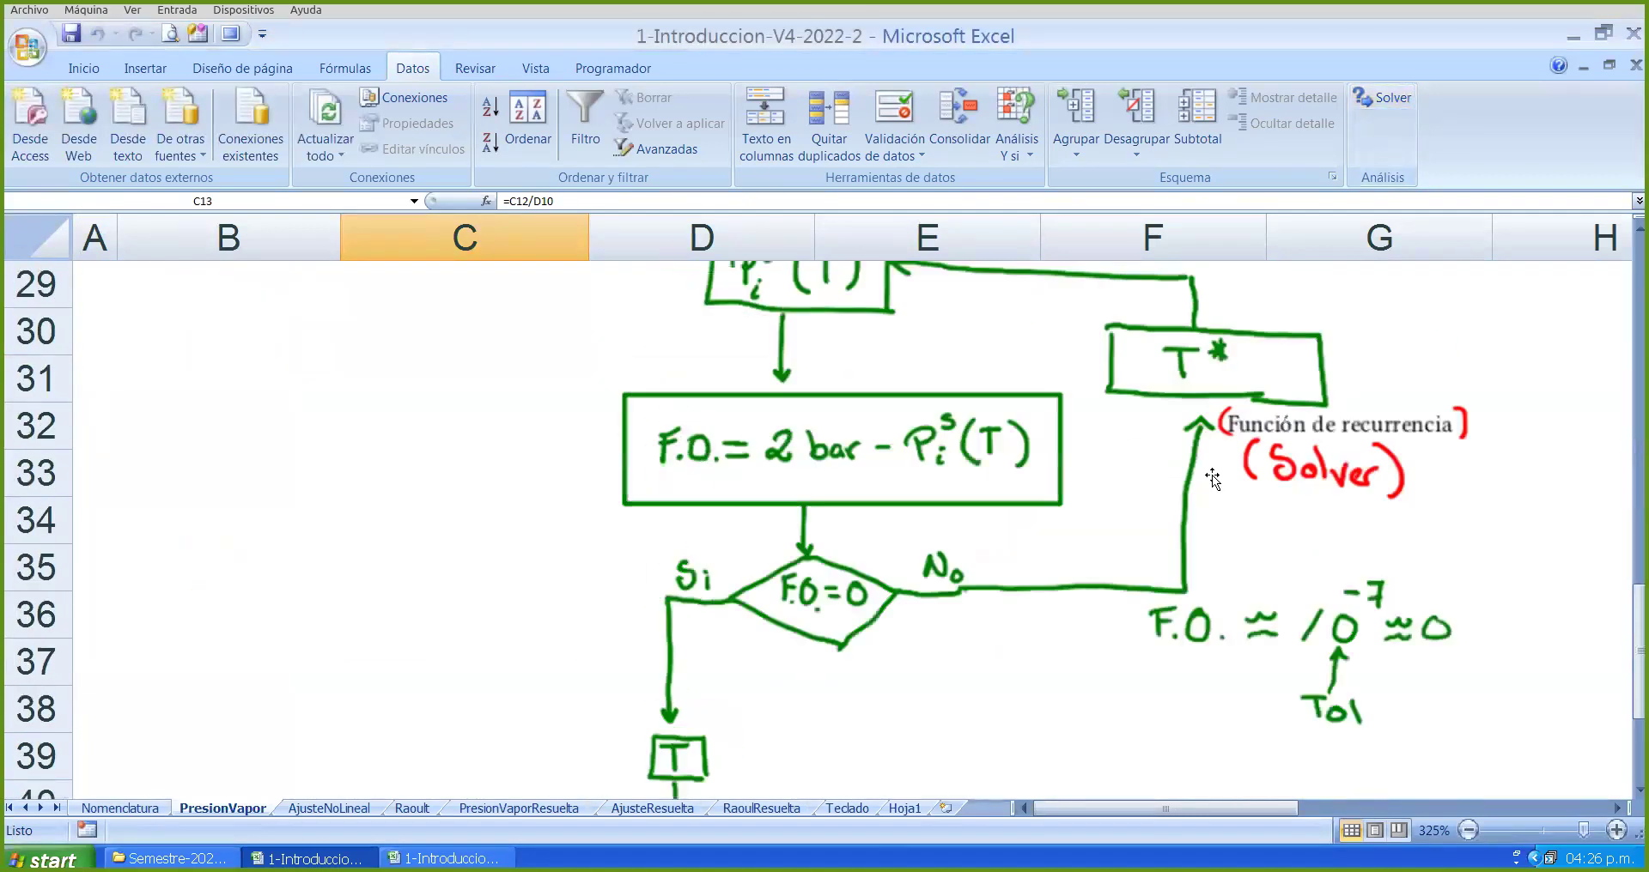
scroll(1202, 473, "up", 1)
scroll(799, 344, "down", 1)
scroll(976, 616, "up", 1)
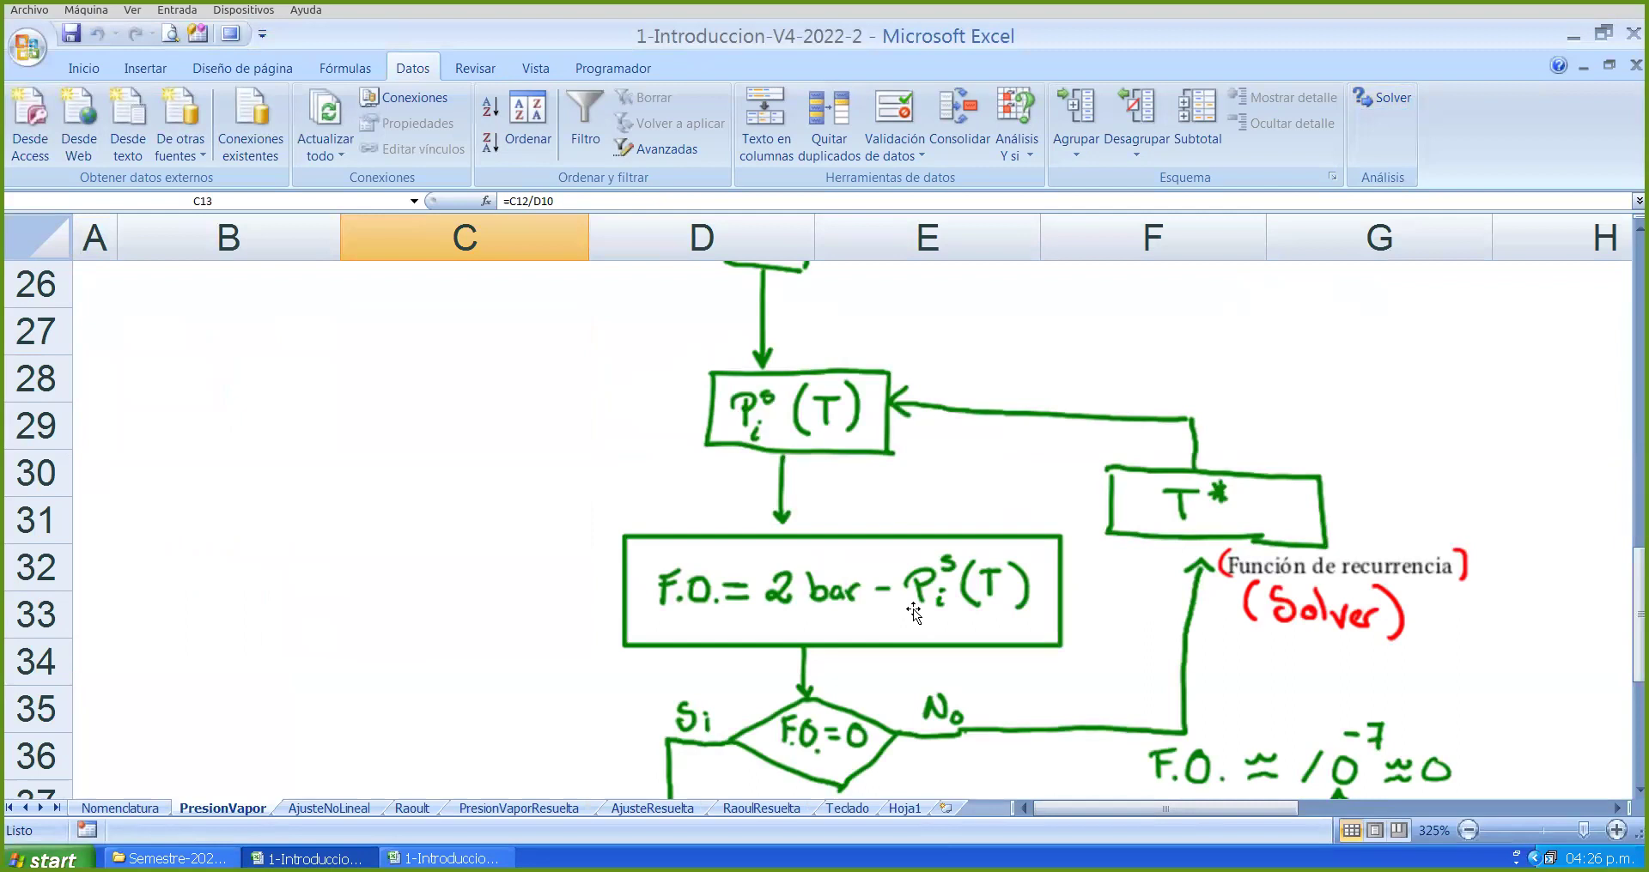
scroll(1090, 541, "down", 1)
scroll(1030, 549, "up", 1)
scroll(971, 555, "up", 5)
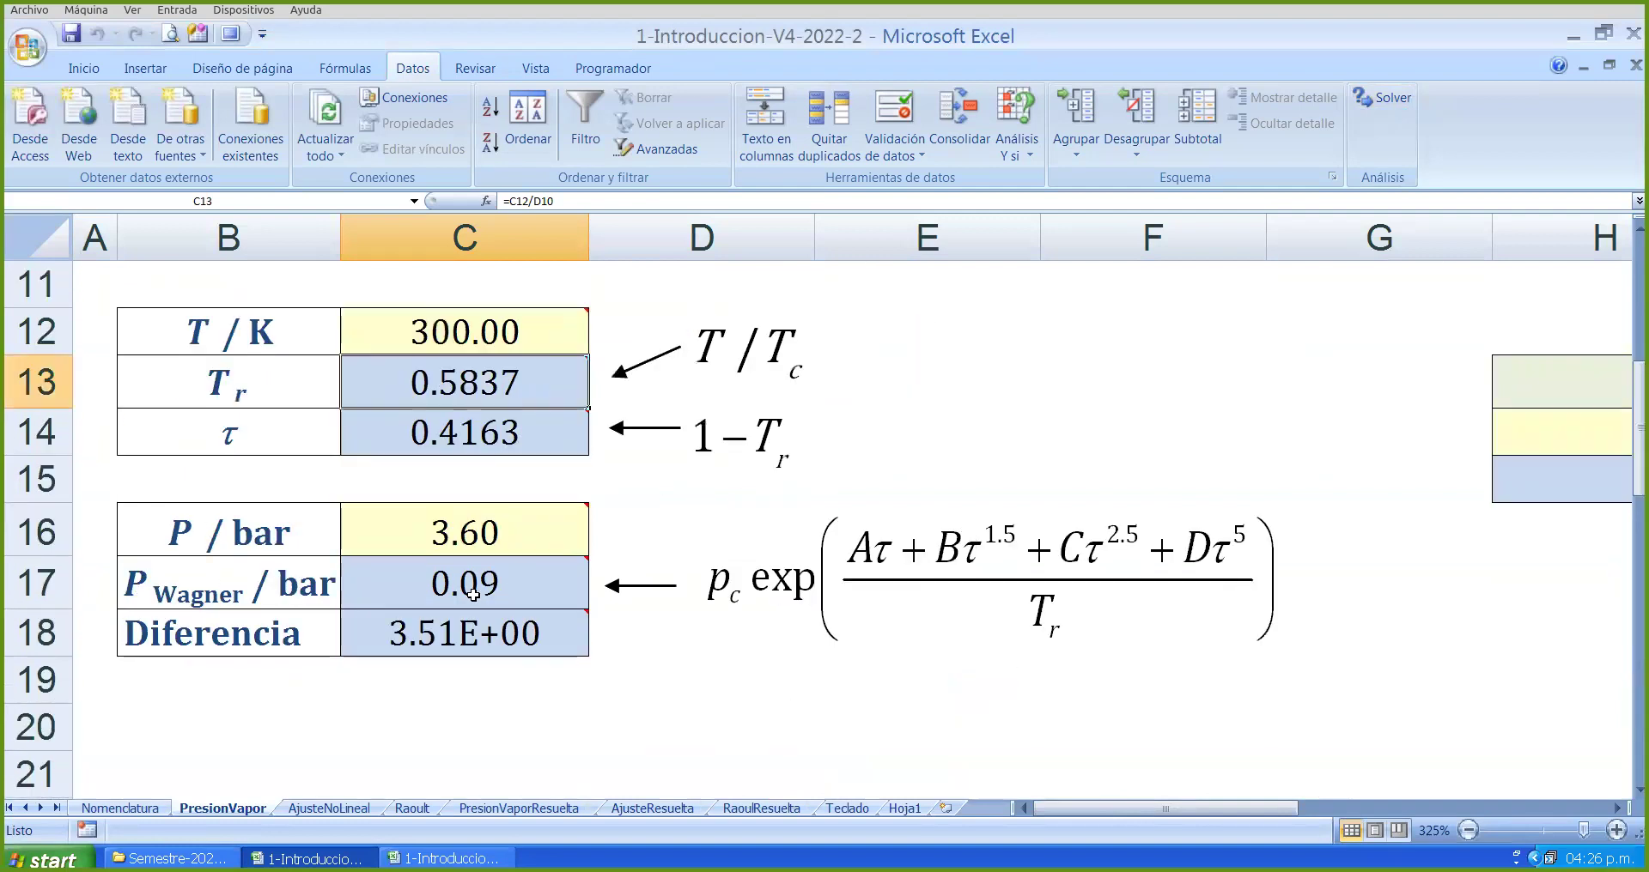
- Review the iteration limit in Solver's options, try solving C18 for 0 from 300 K, and keep the returned values
left_click(1383, 98)
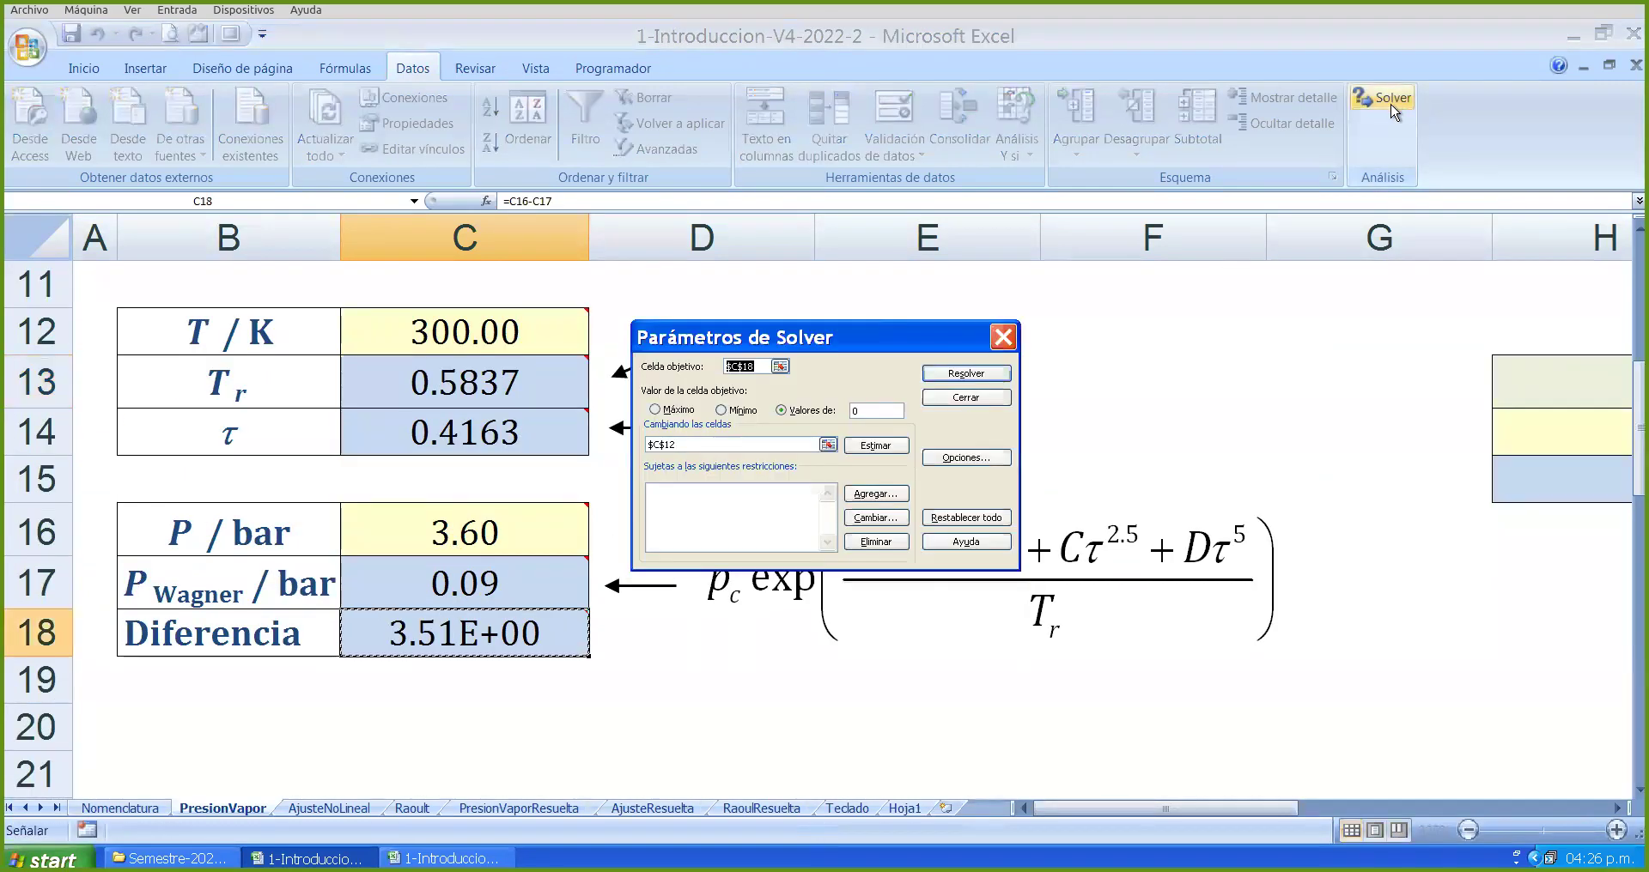
left_click(960, 457)
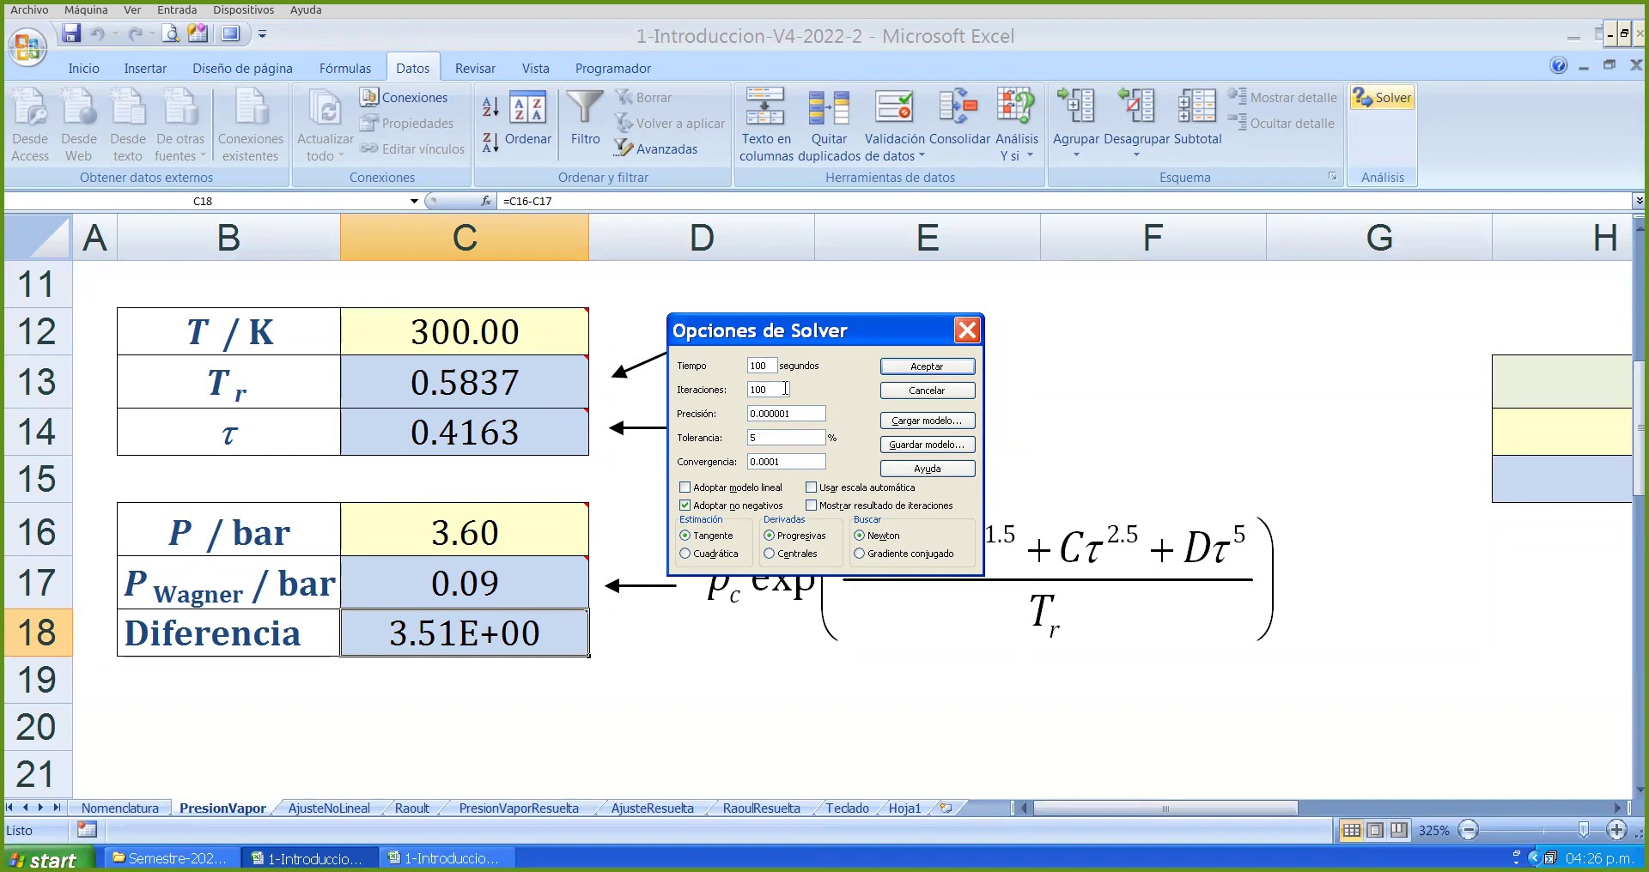
left_click(784, 391)
left_click(948, 367)
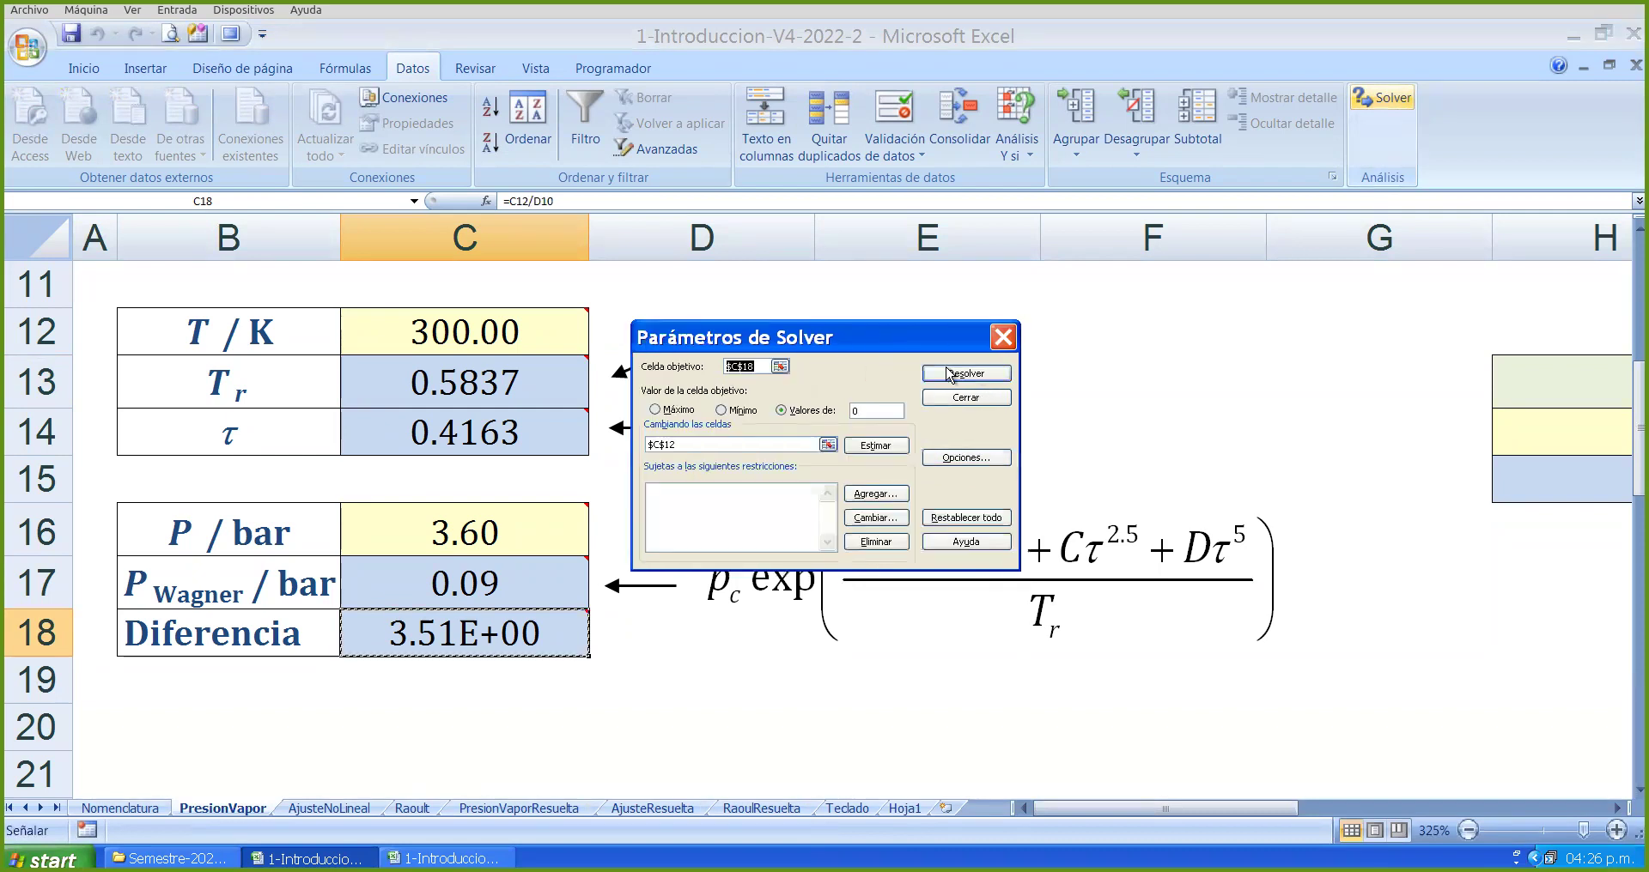
left_click(948, 372)
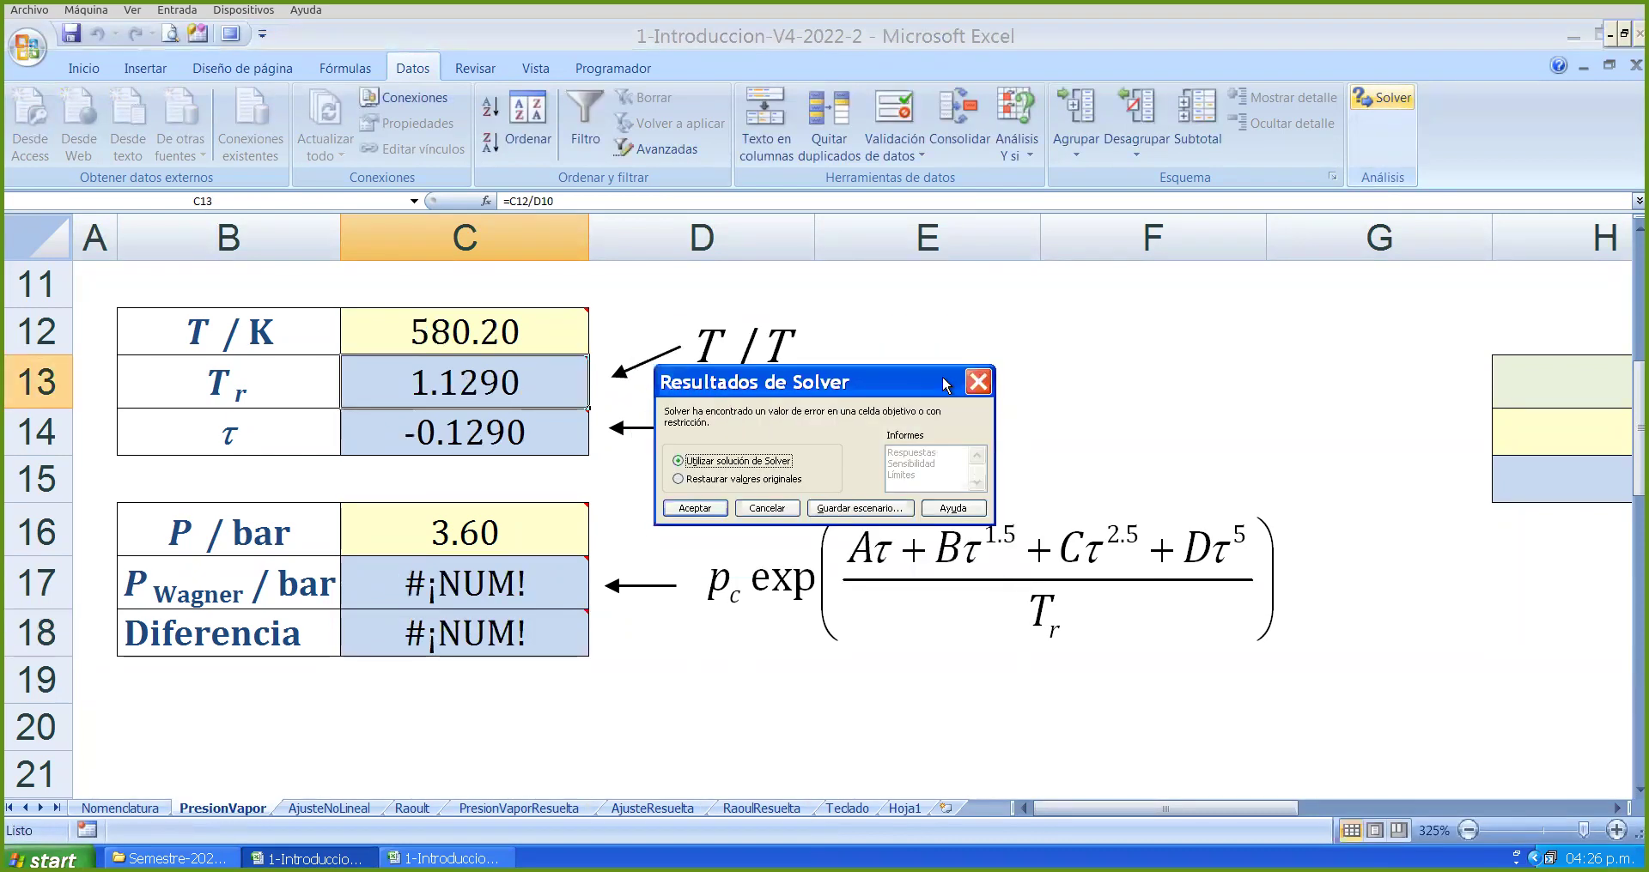
left_click(697, 510)
- Set the initial temperature estimate in C12 to 320 K, solve C18 for 0 with Solver, and keep the solution
left_click(492, 348)
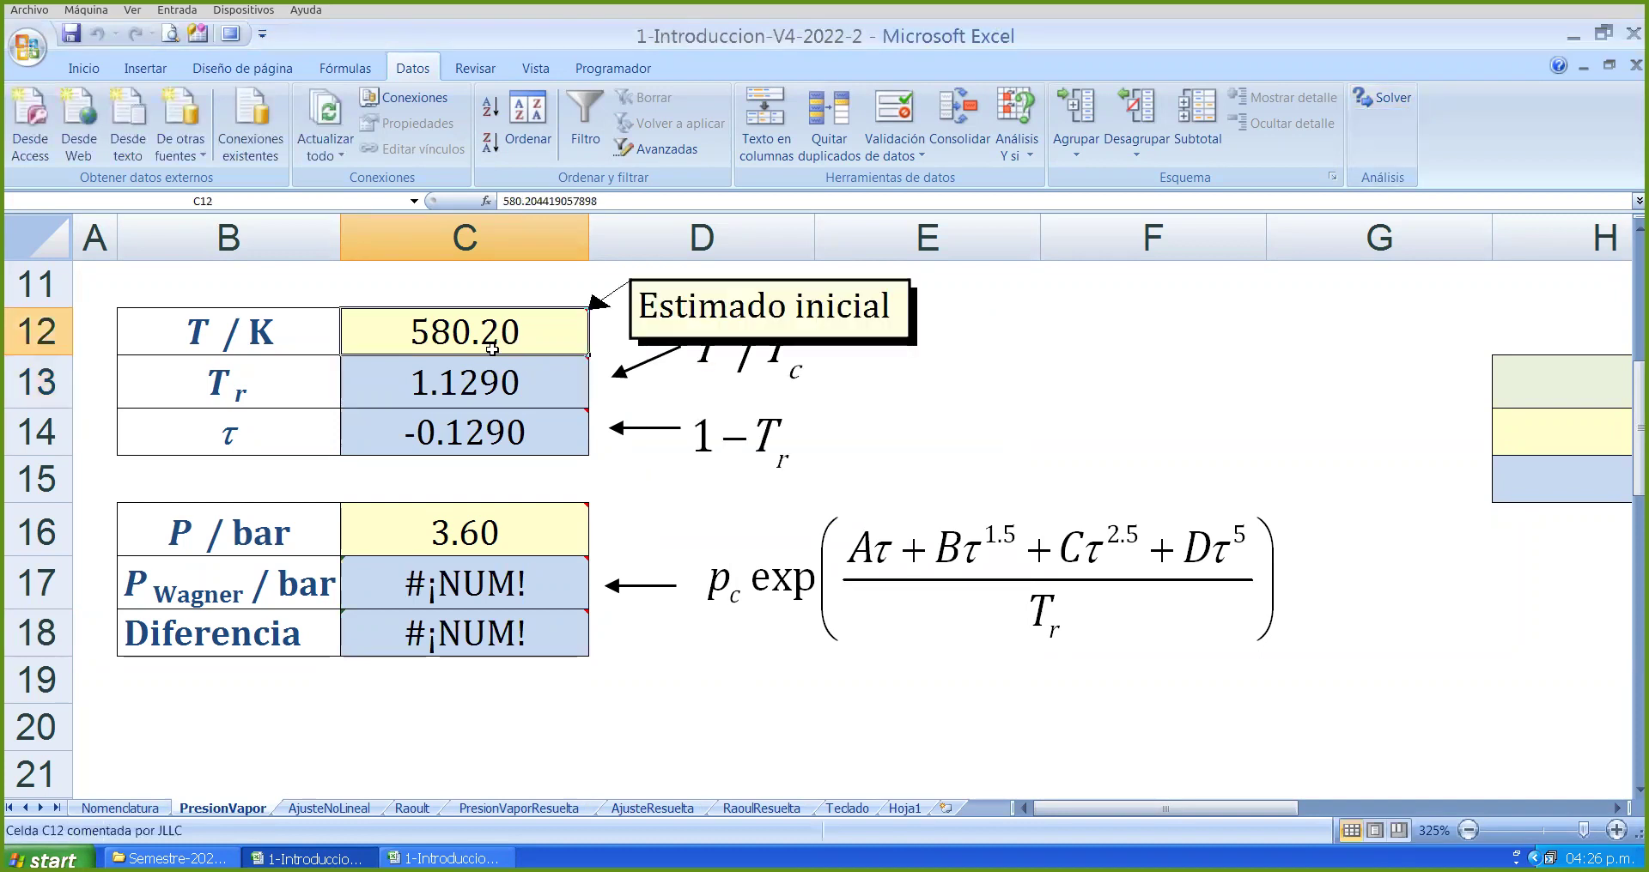
type("3")
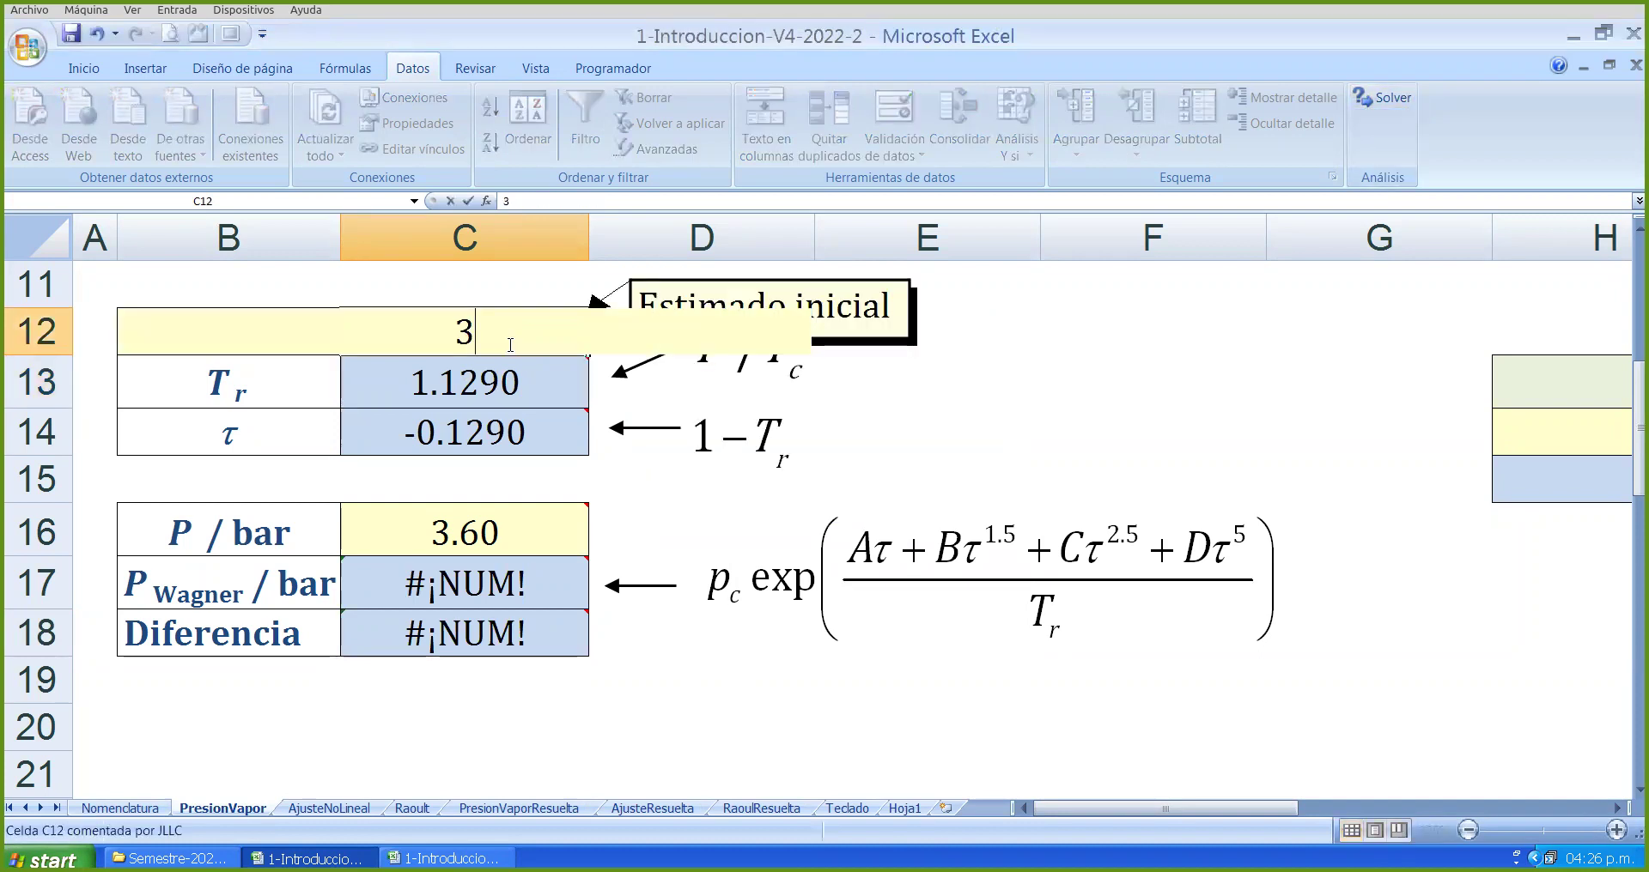
type("20")
key("Return")
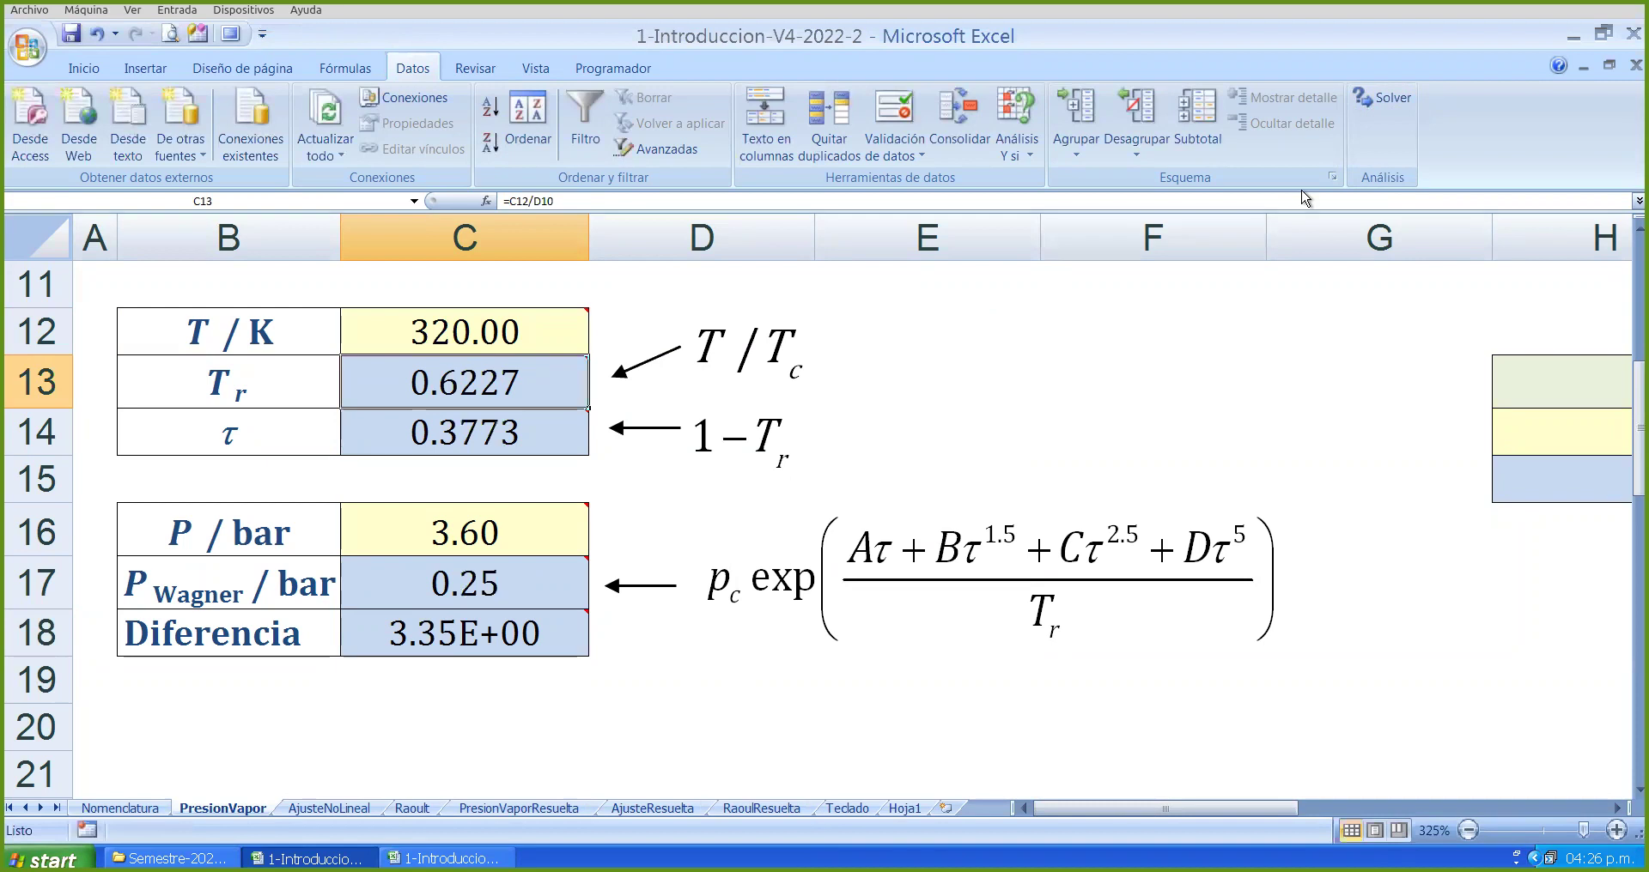
left_click(1407, 95)
left_click(981, 375)
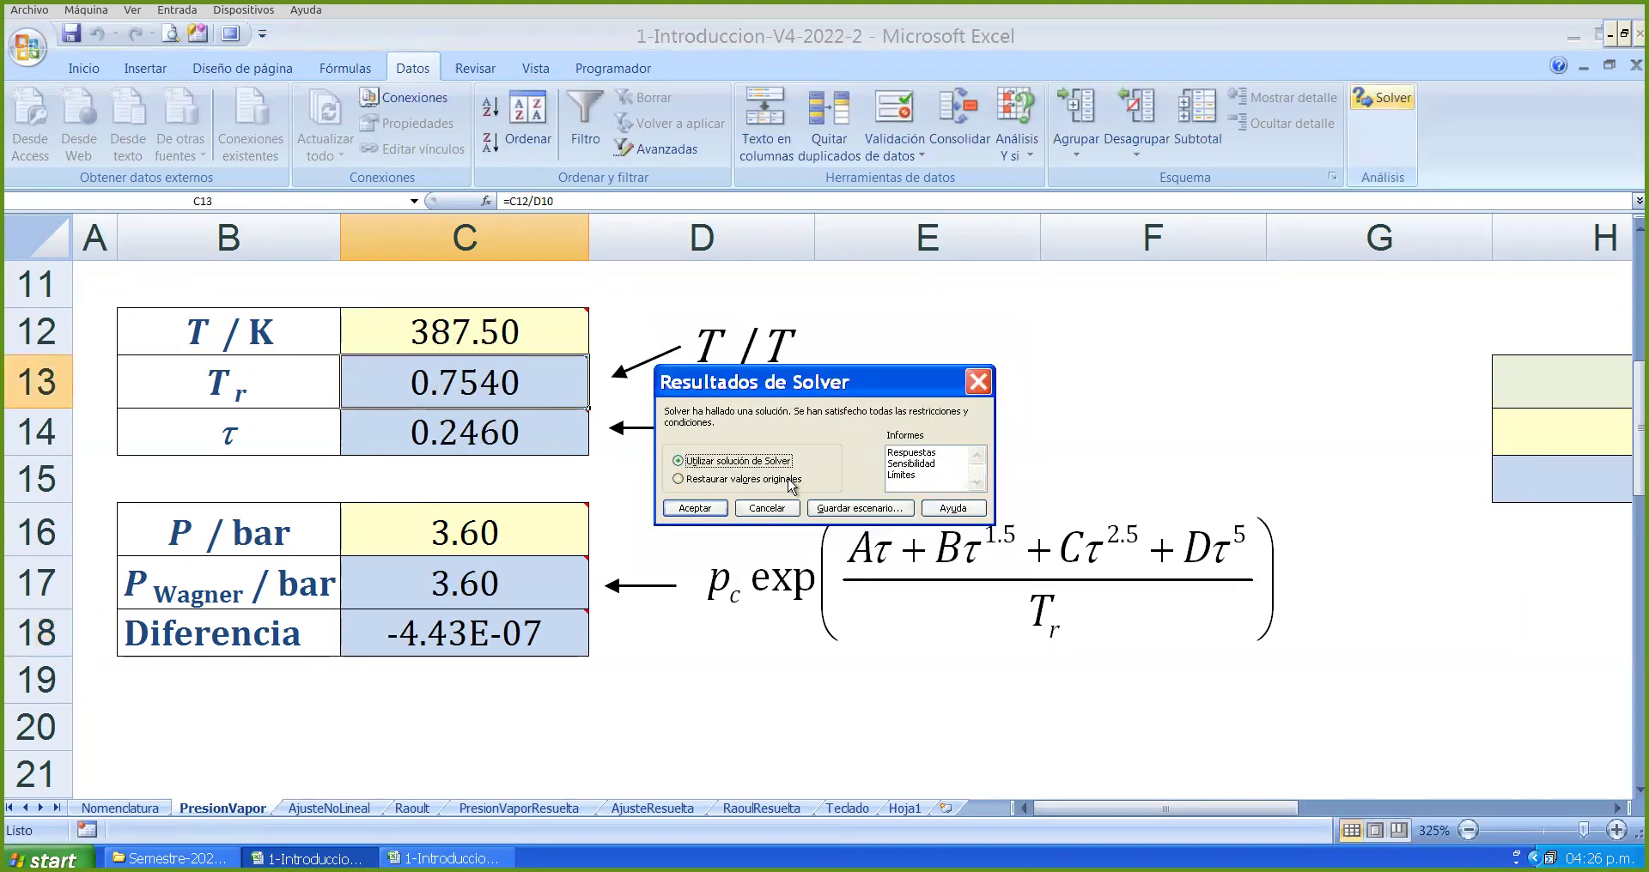
left_click(715, 510)
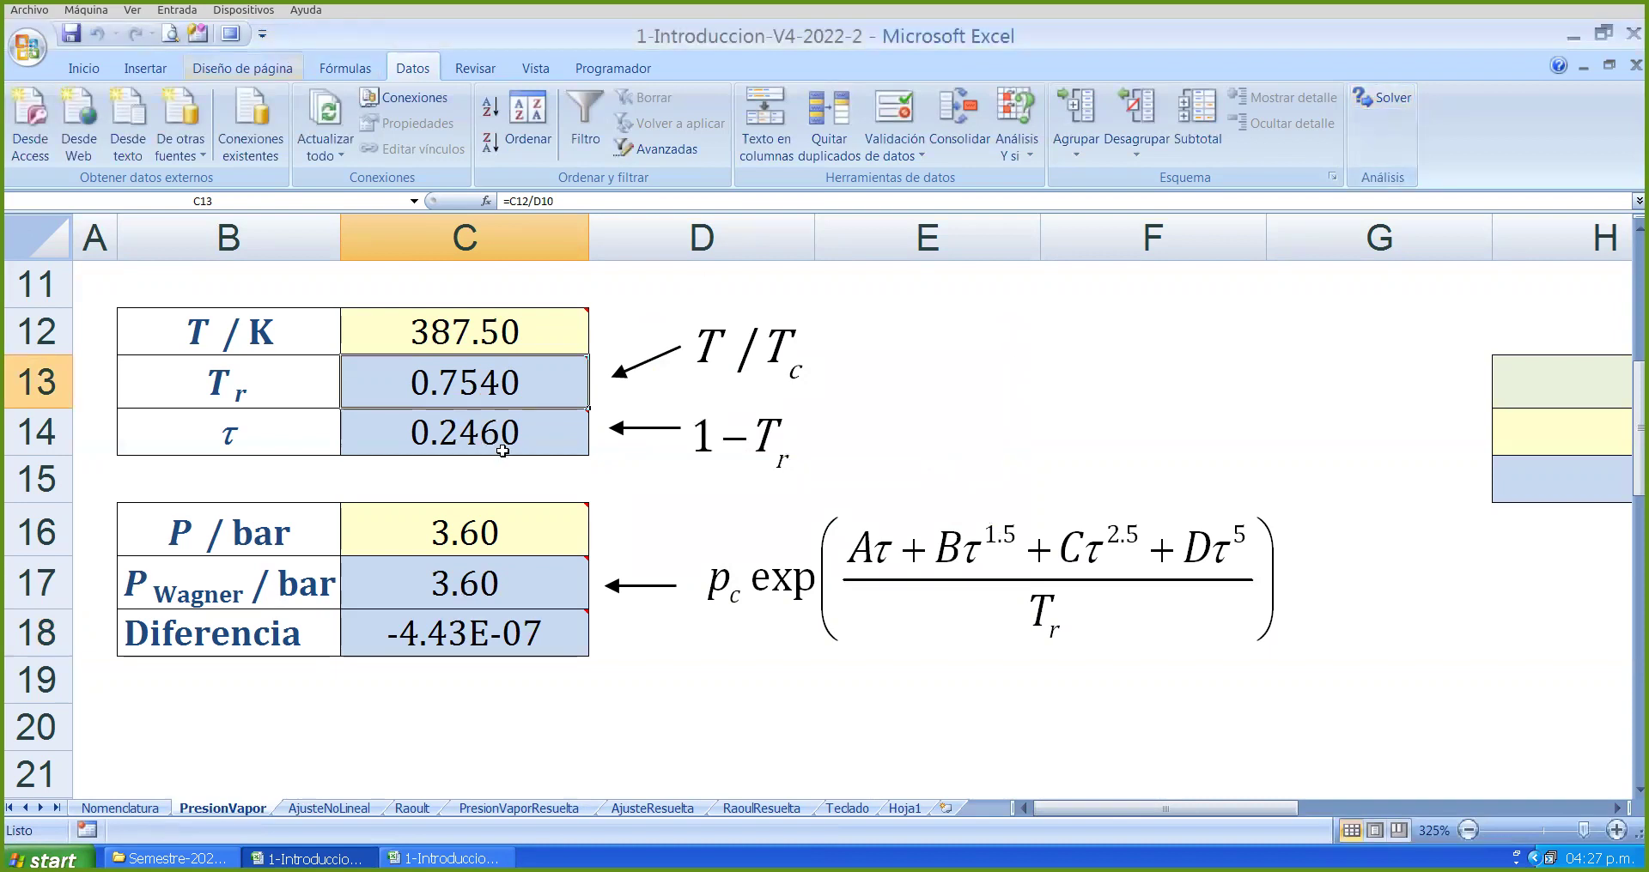
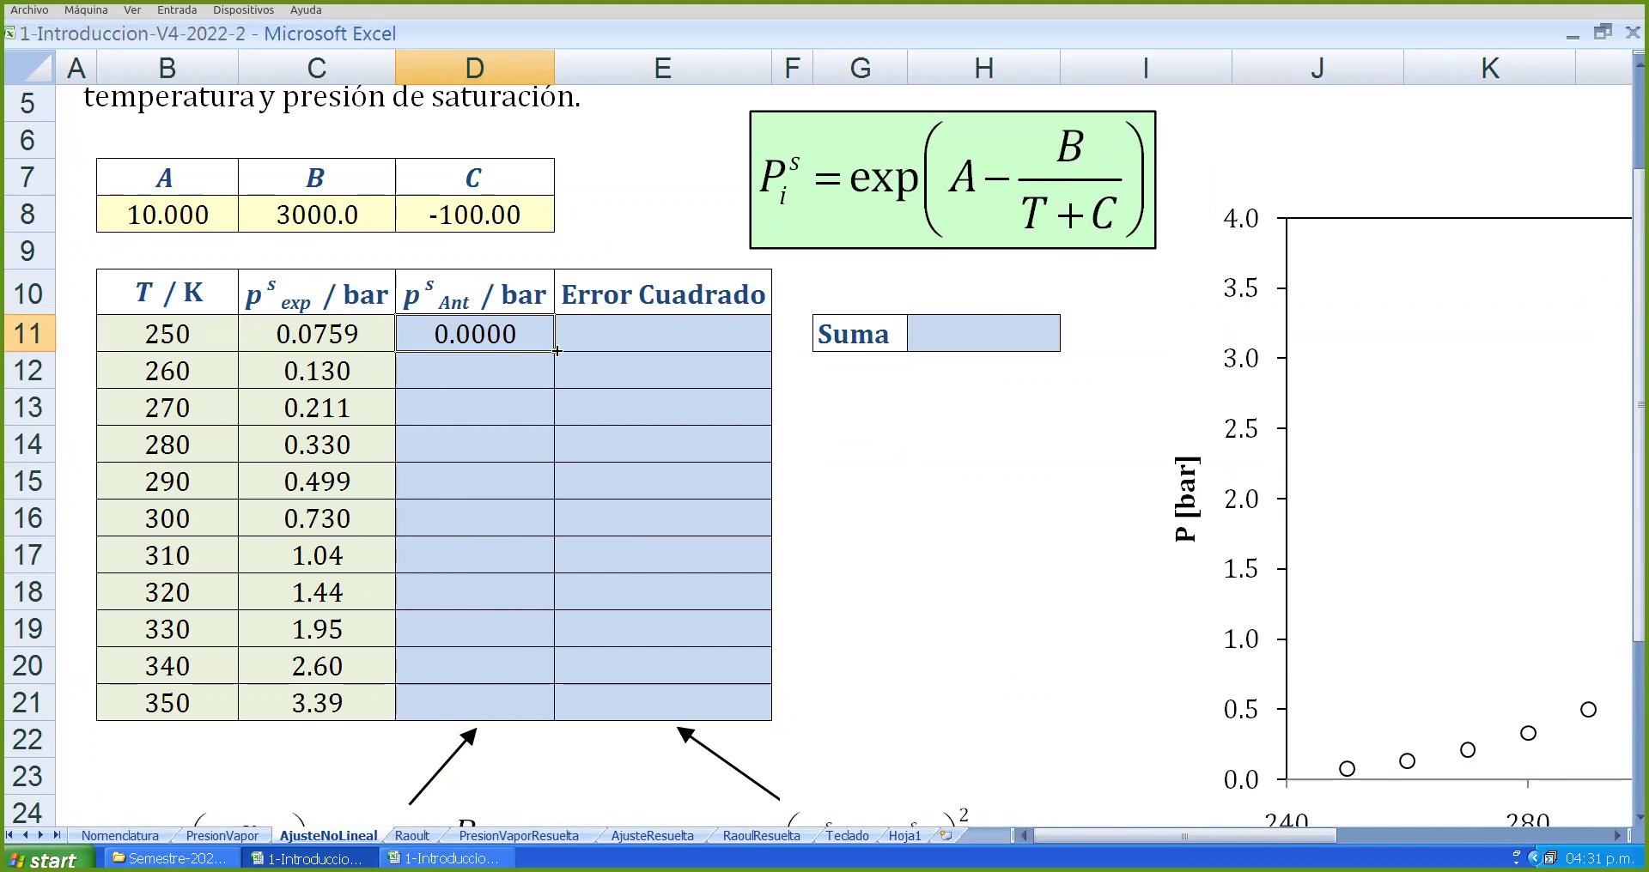
- Fill the Antoine vapour pressure formula from D11 down through D21 and examine the calculated curve against the experimental points on the chart
left_click_drag(556, 374, 498, 705)
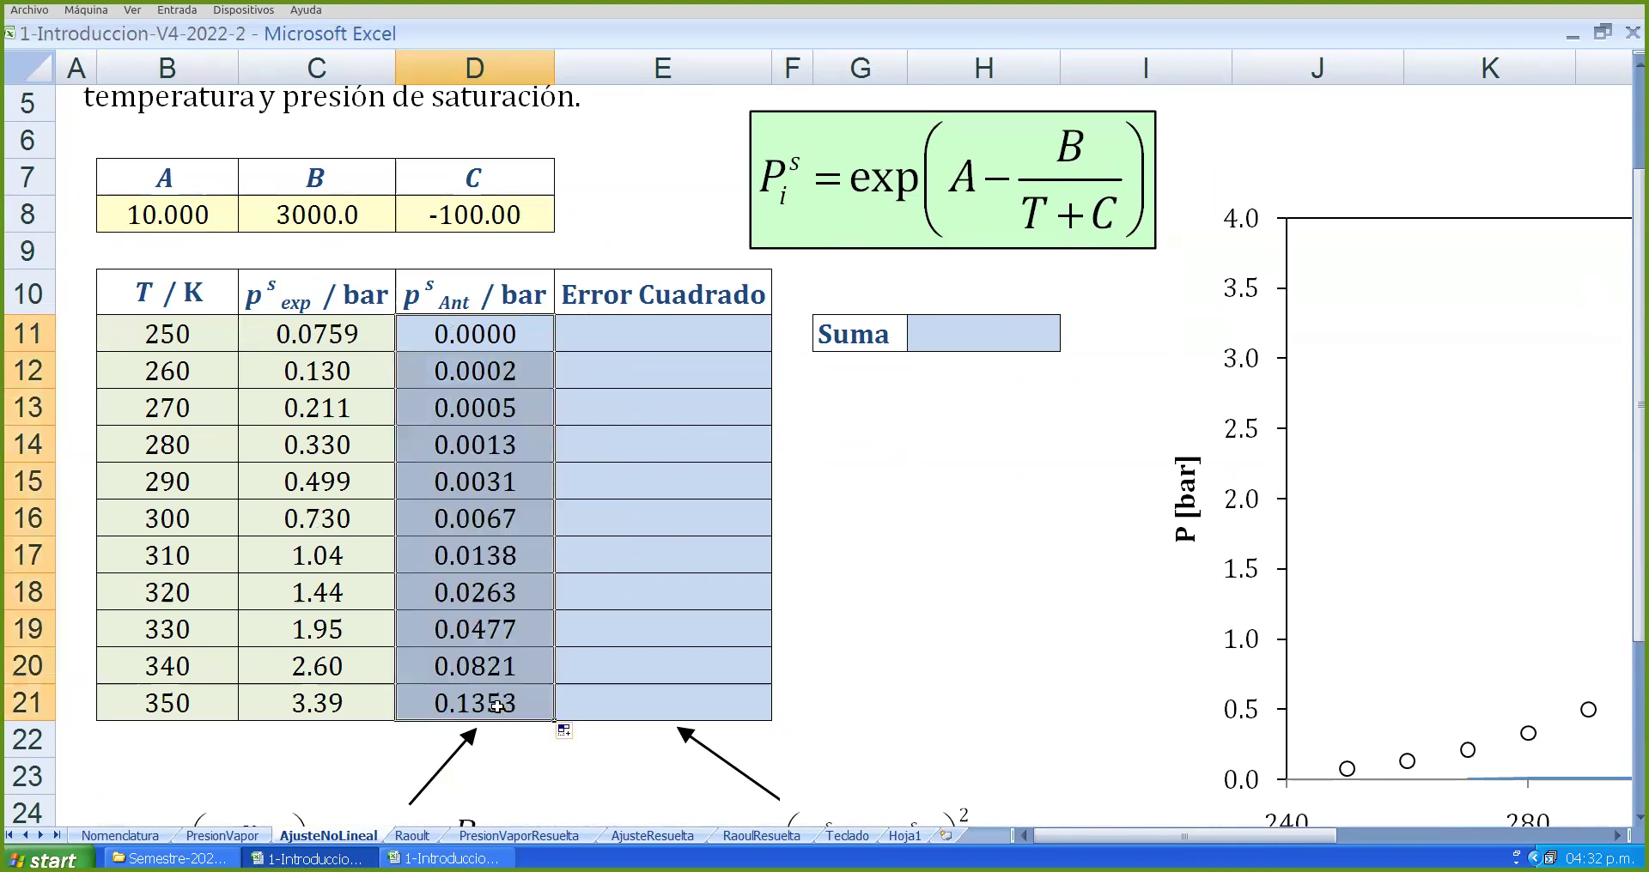
left_click(166, 706)
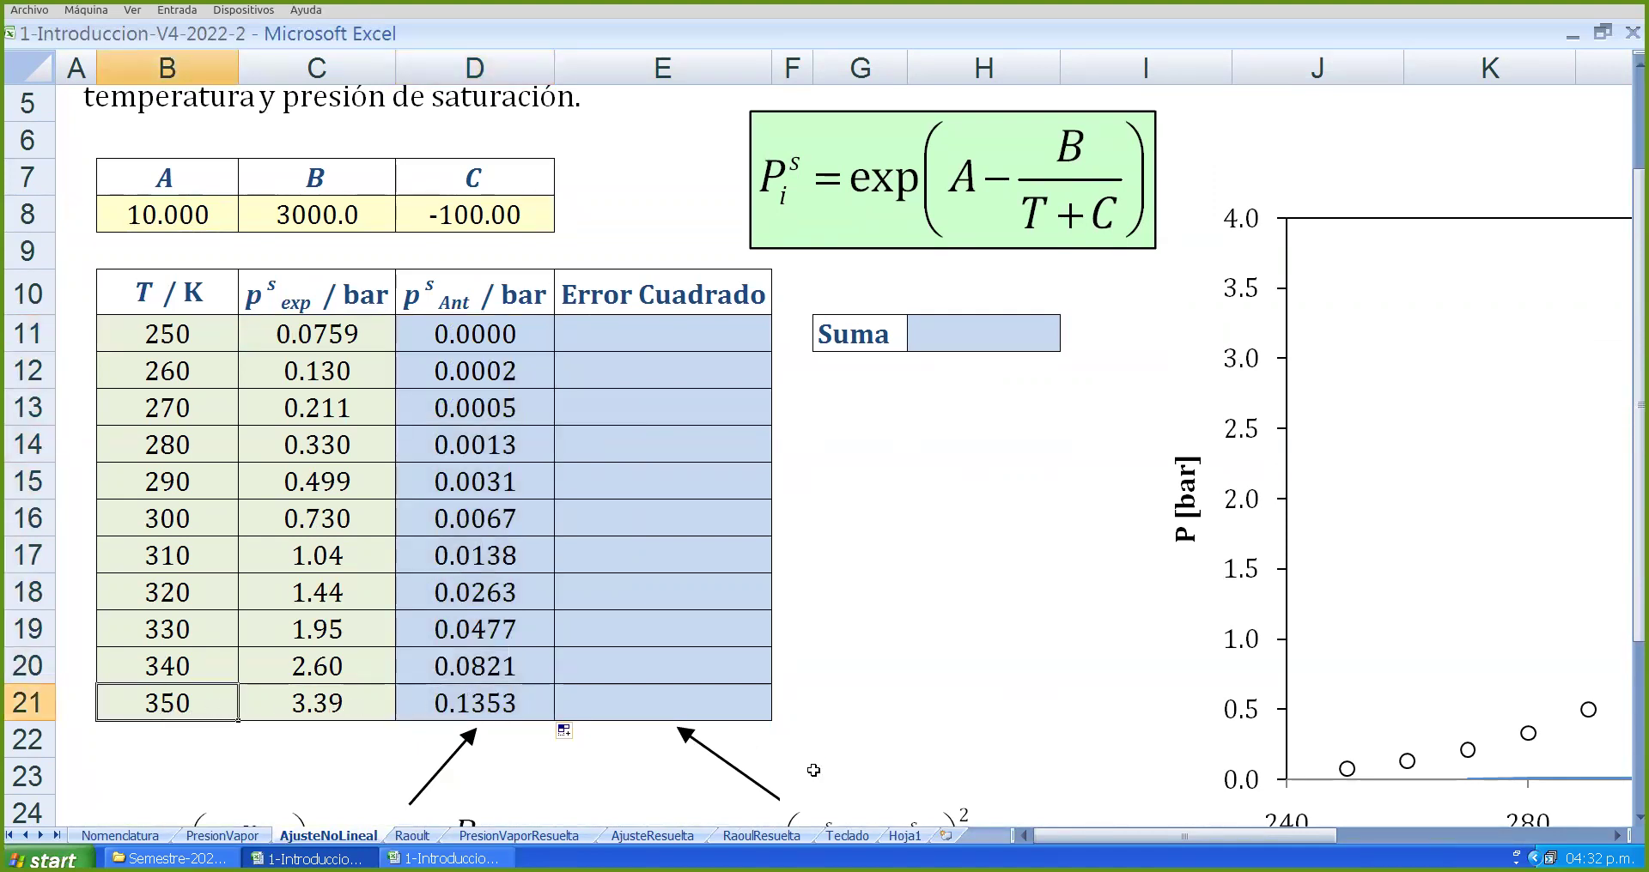
left_click_drag(470, 326, 468, 694)
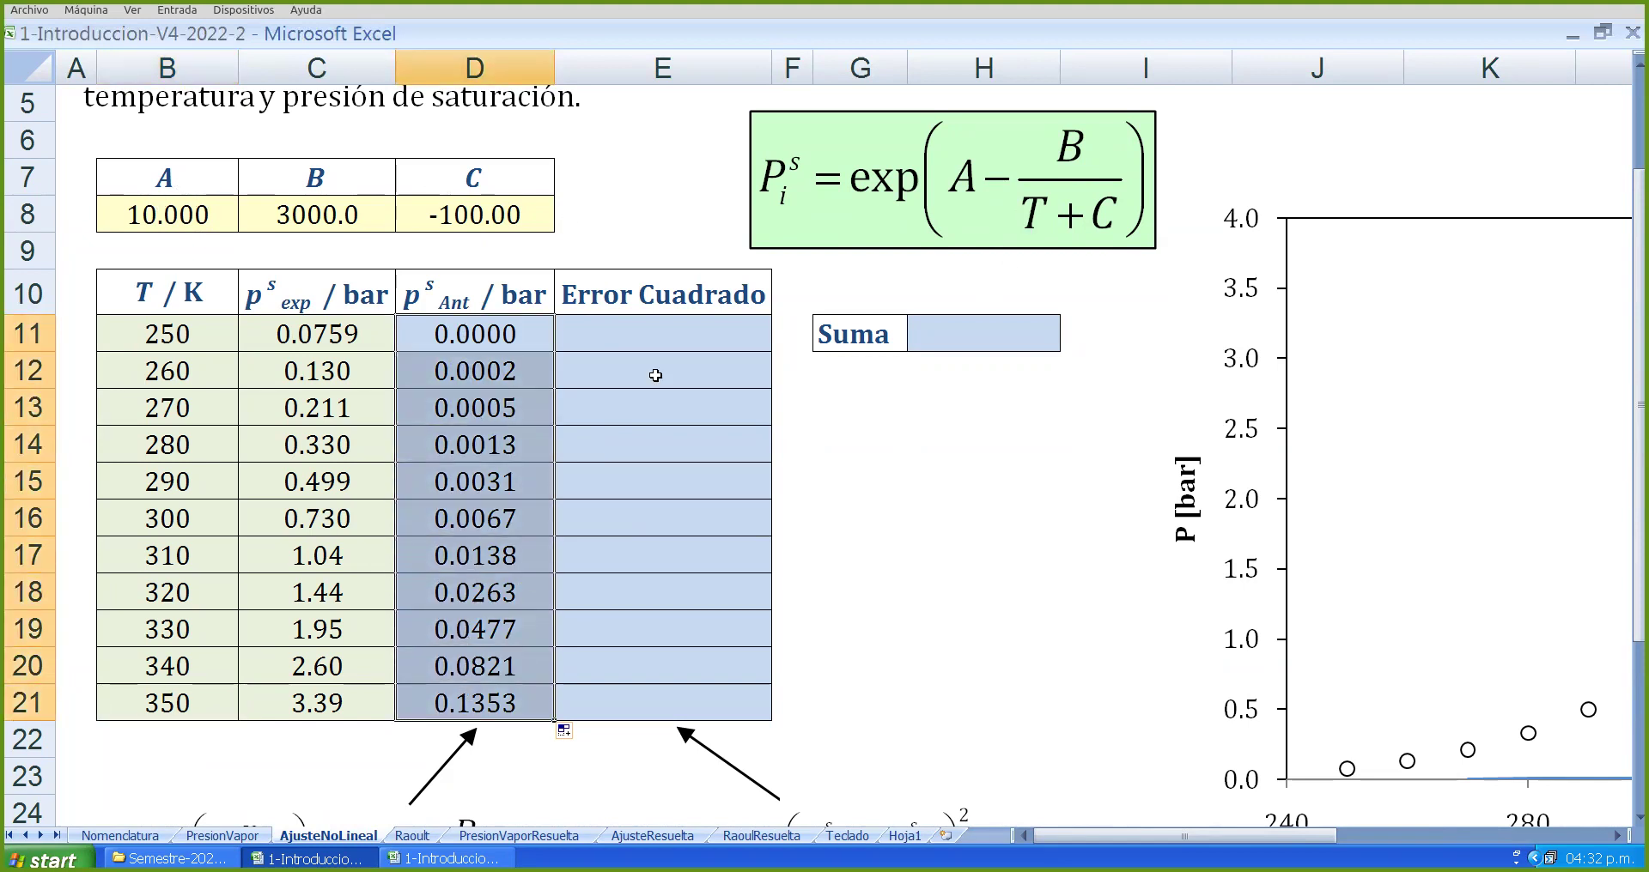
left_click_drag(1117, 834, 1367, 833)
scroll(1328, 567, "down", 1)
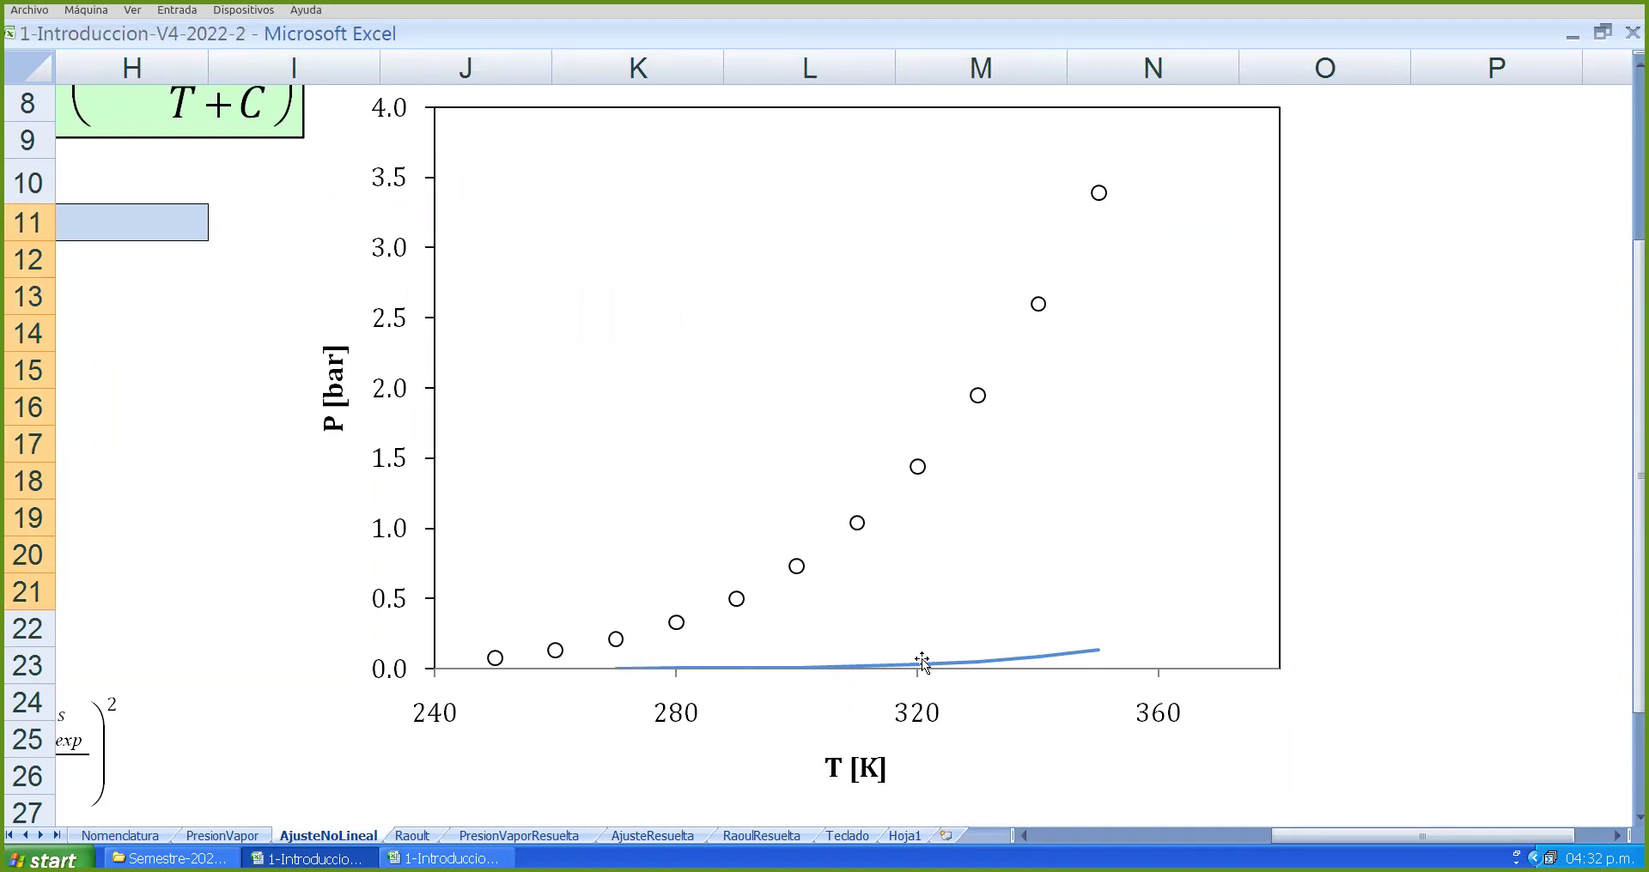
- Examine the Antoine parameters A, B and C in B8:D8 alongside the calculated curve and experimental points on the chart
left_click_drag(1306, 837, 1068, 837)
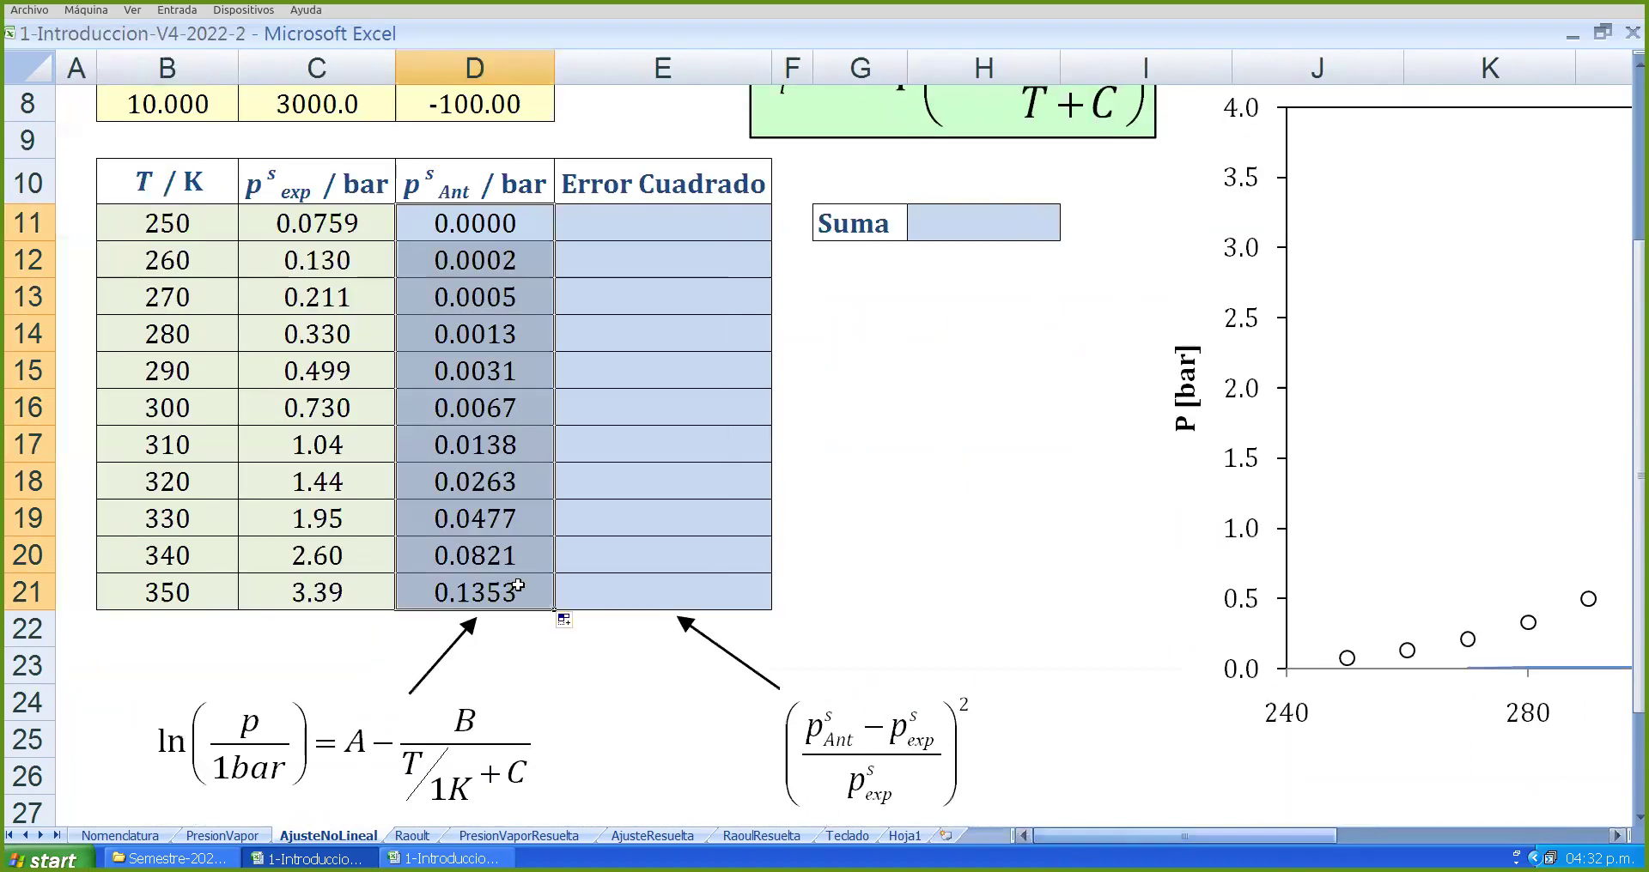
scroll(518, 585, "up", 3)
left_click_drag(176, 363, 446, 363)
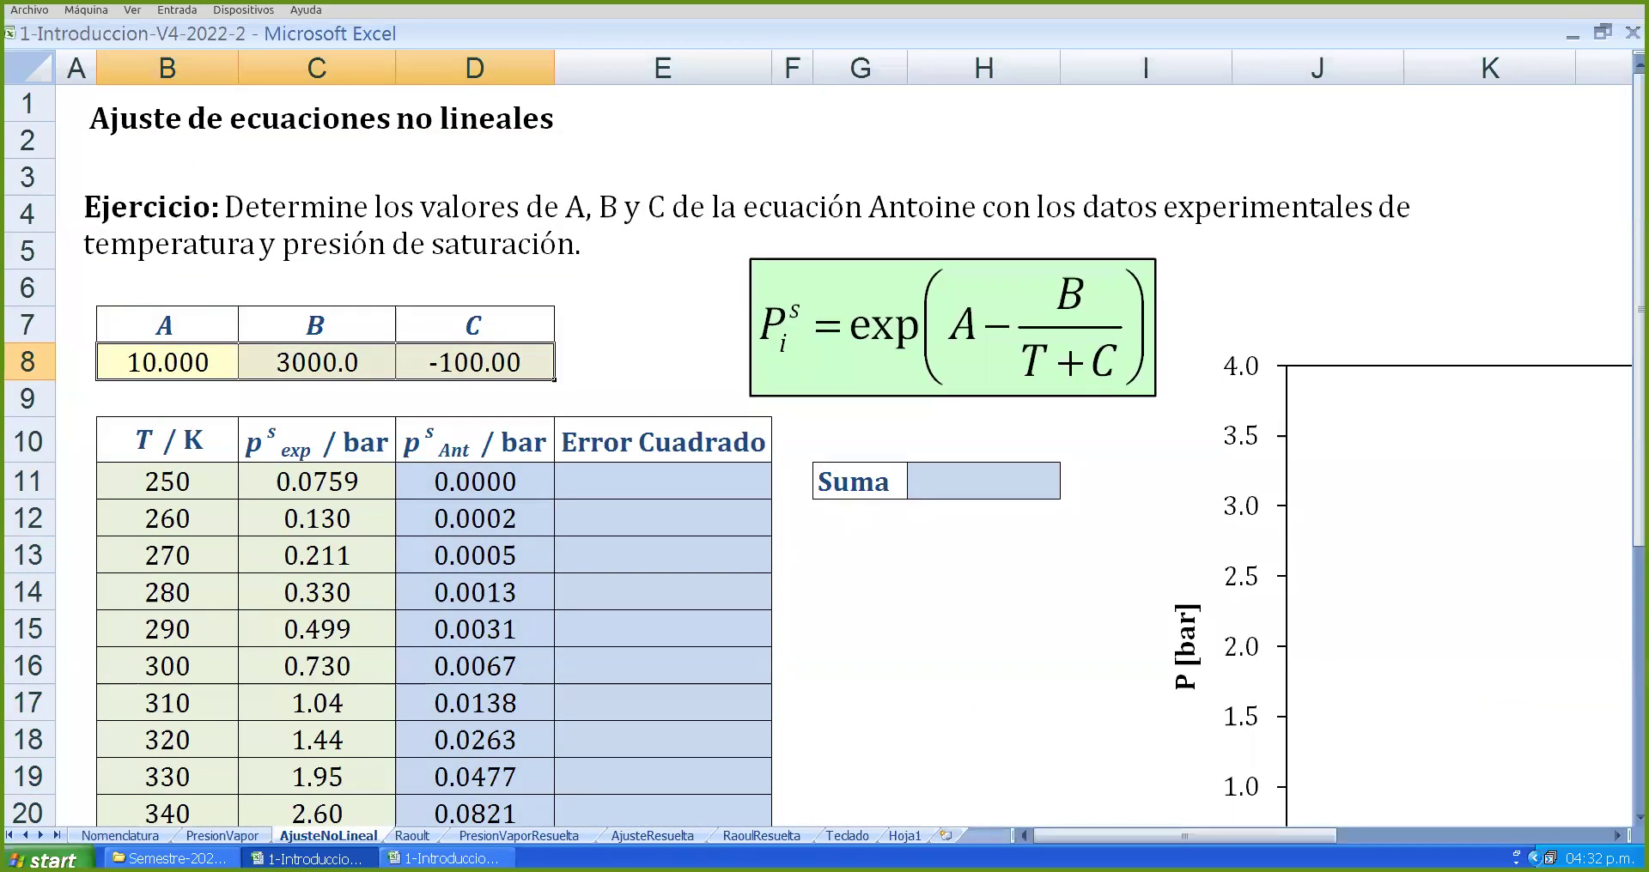
left_click_drag(1185, 837, 1320, 838)
scroll(1391, 770, "down", 3)
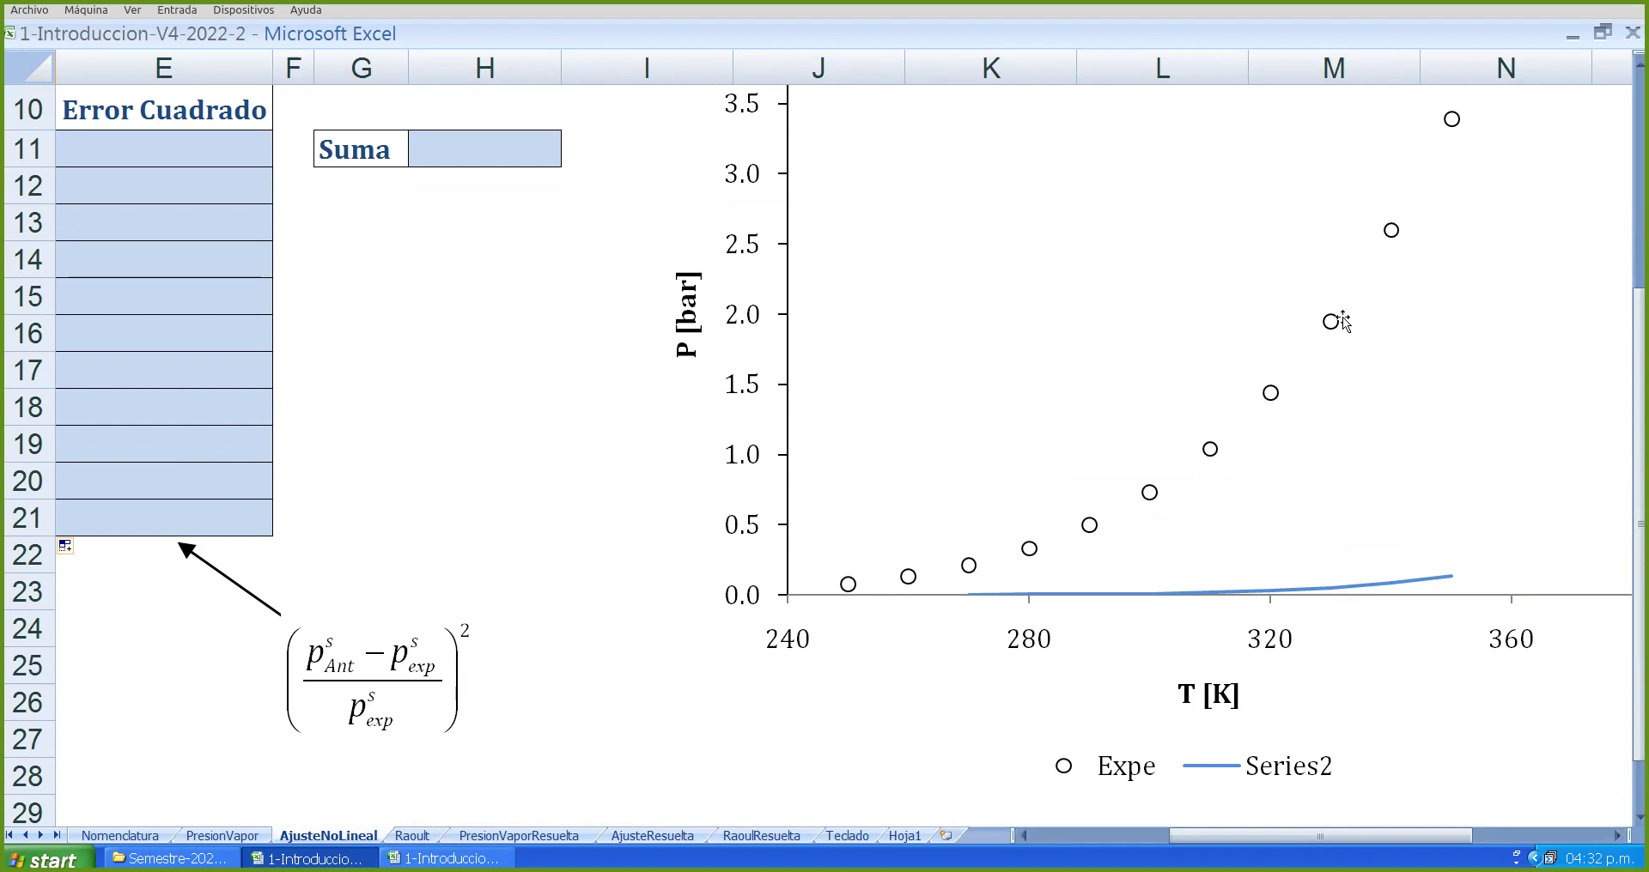
left_click_drag(1287, 833, 1152, 833)
scroll(652, 584, "up", 3)
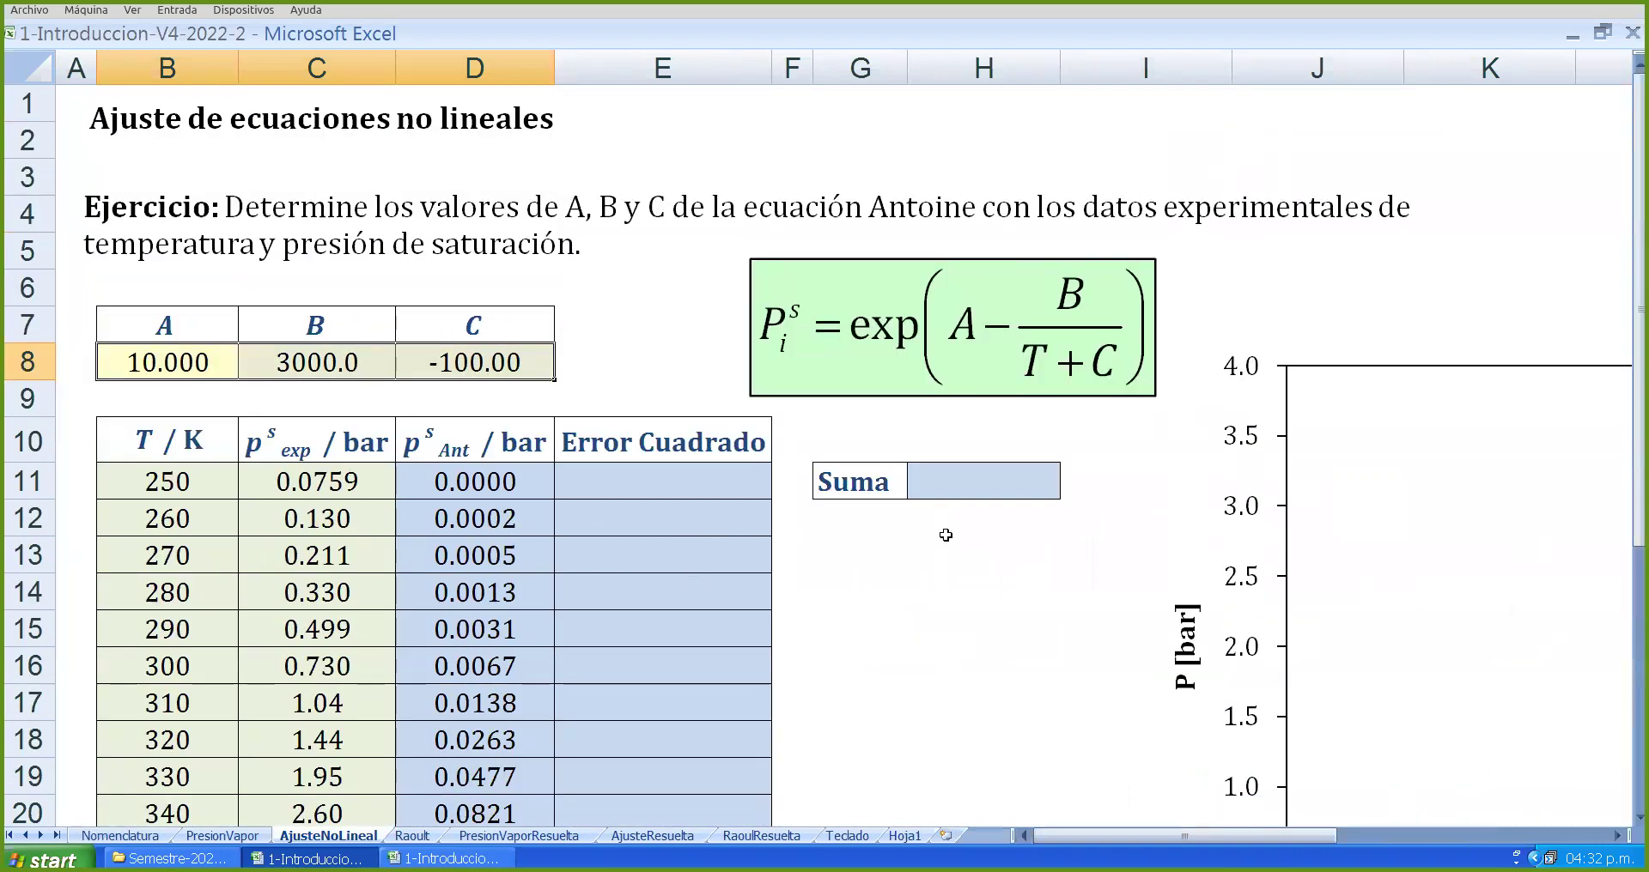
left_click(946, 535)
left_click_drag(212, 352, 450, 359)
scroll(1401, 520, "down", 2)
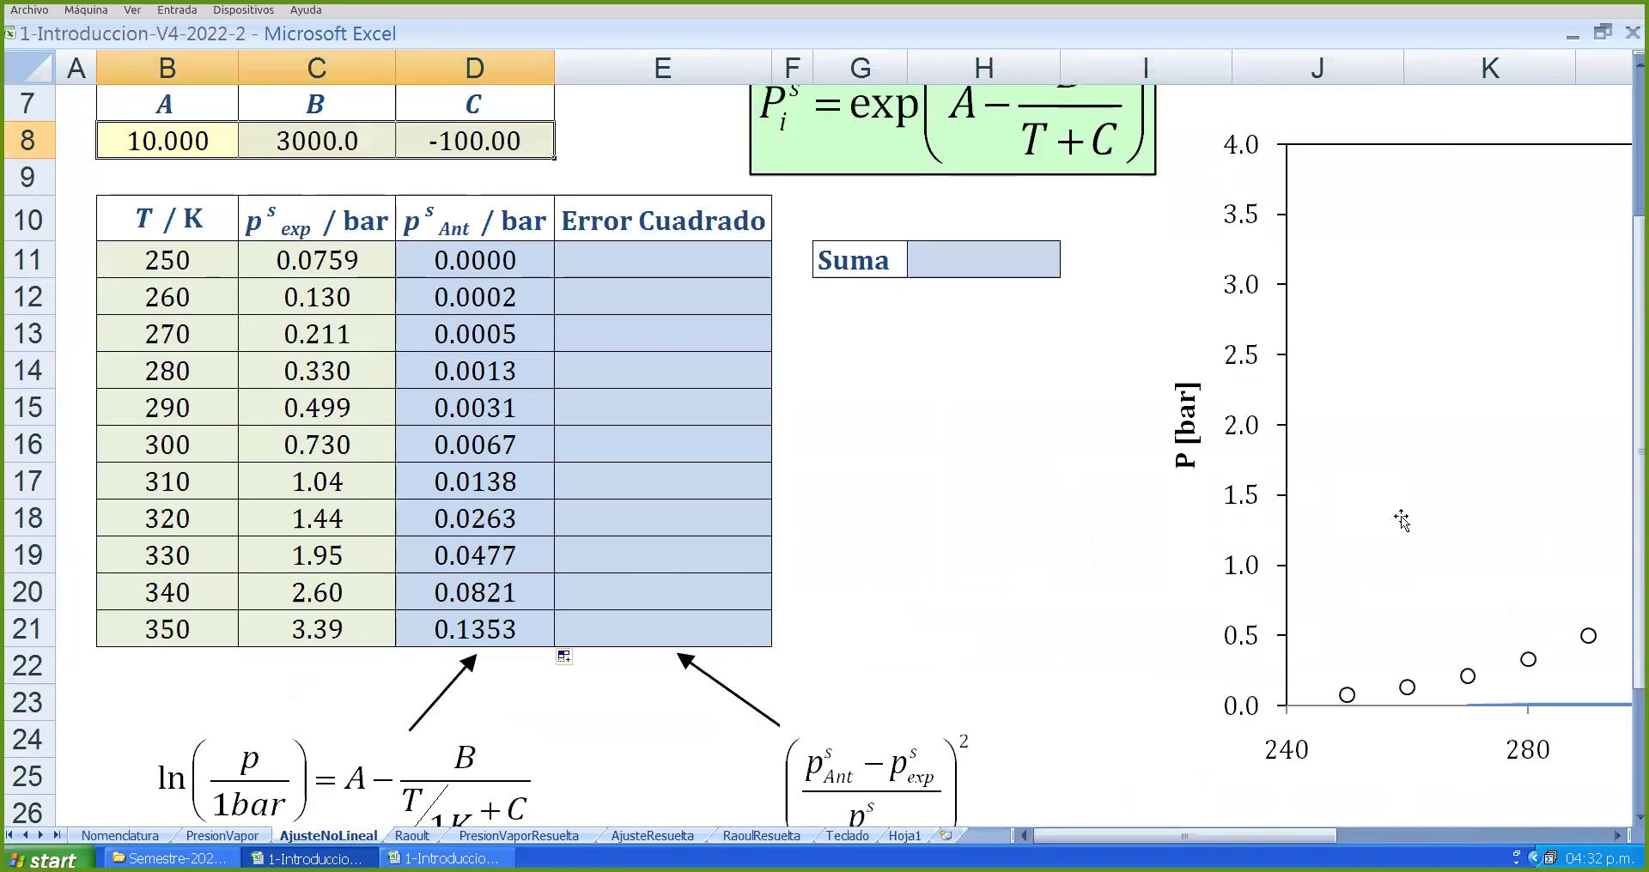
- Start the squared error formula in E11 with an empty squared bracket, =()^2, following the error equation below the table
left_click(666, 257)
scroll(679, 275, "up", 1)
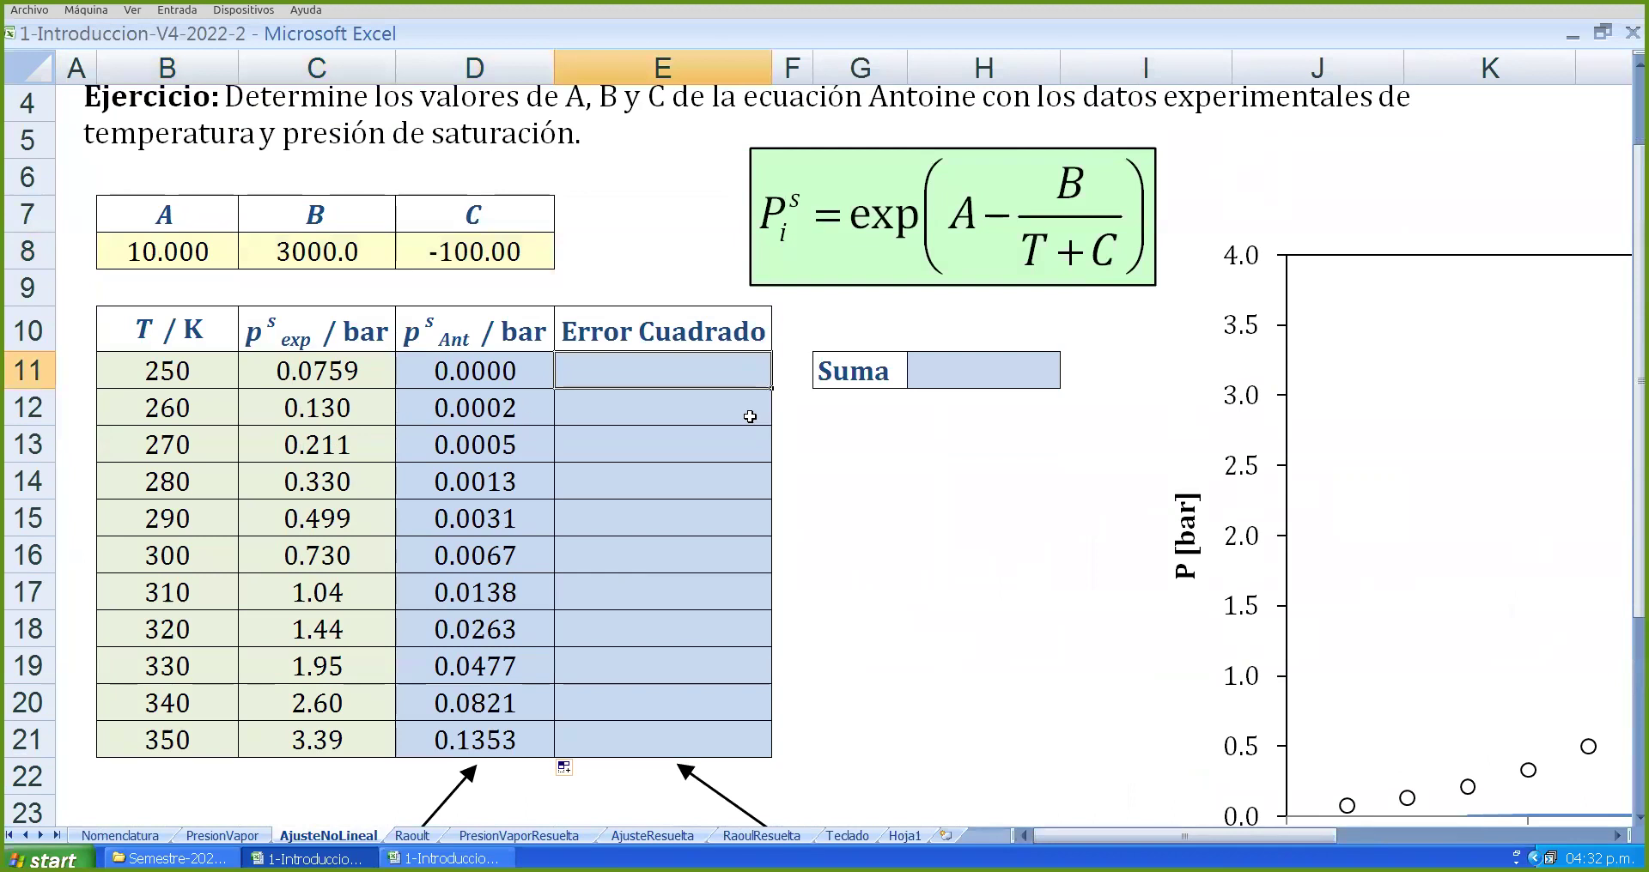
scroll(705, 378, "down", 2)
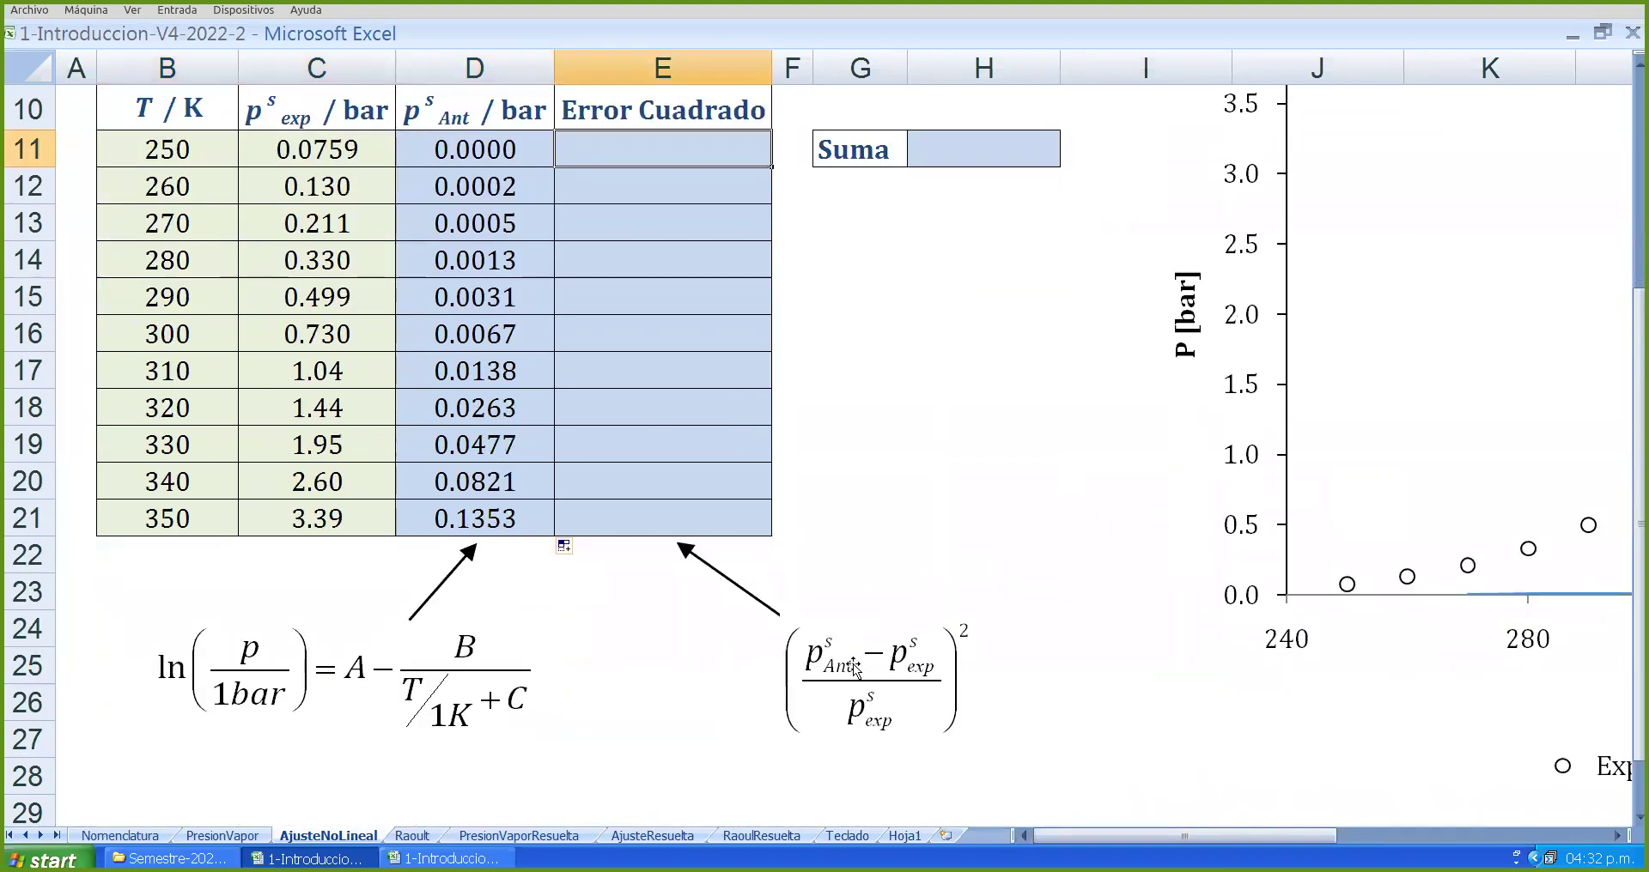
scroll(859, 627, "up", 1)
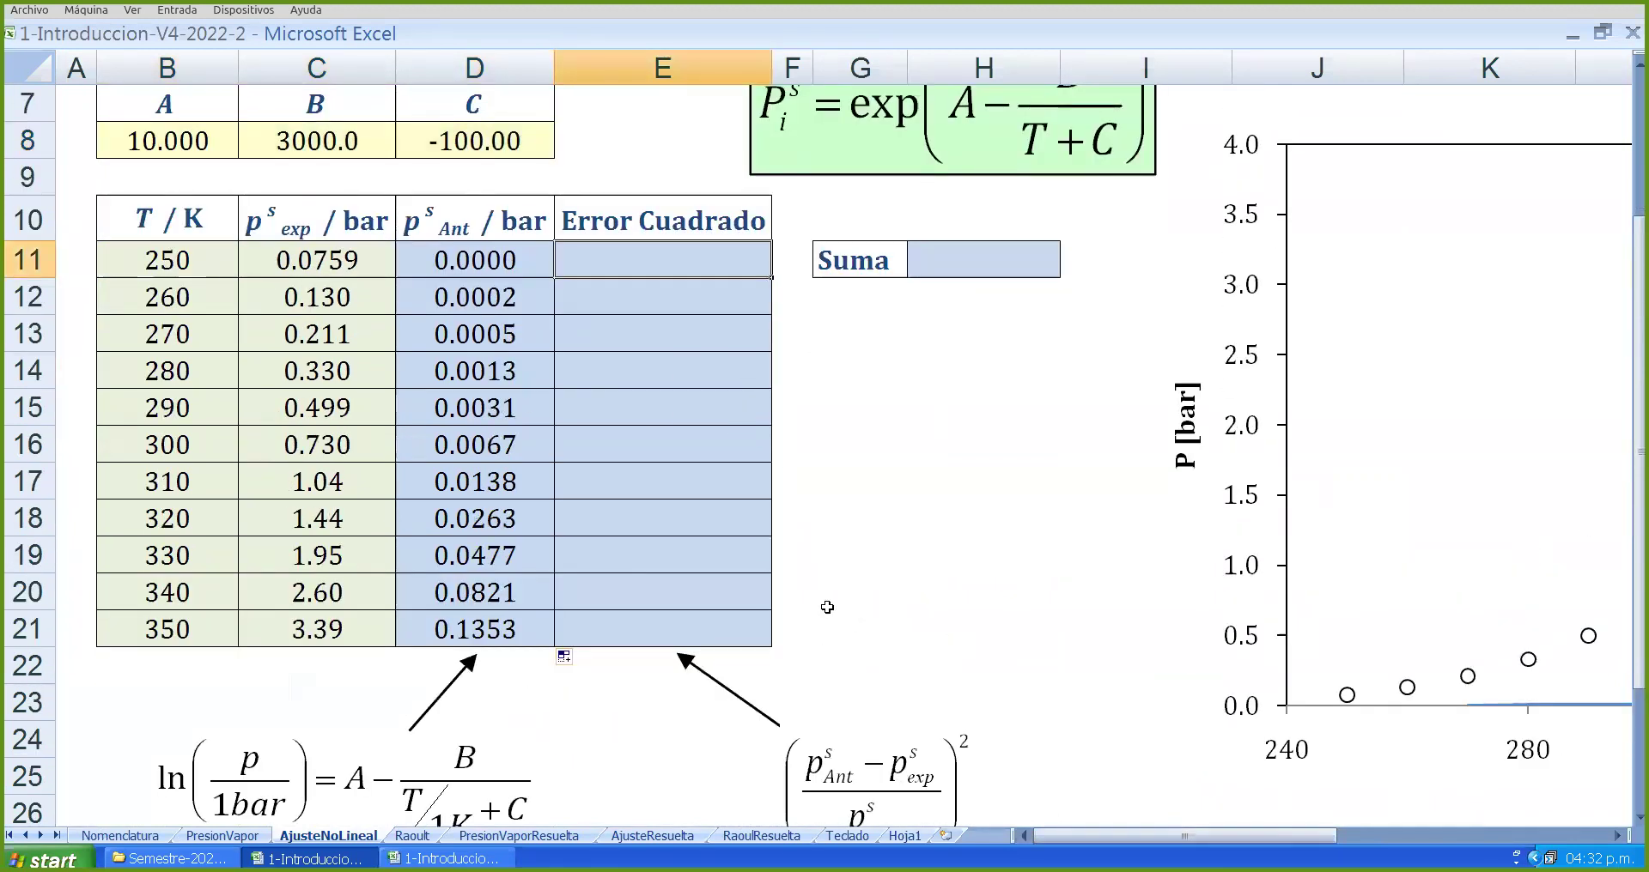
type("=")
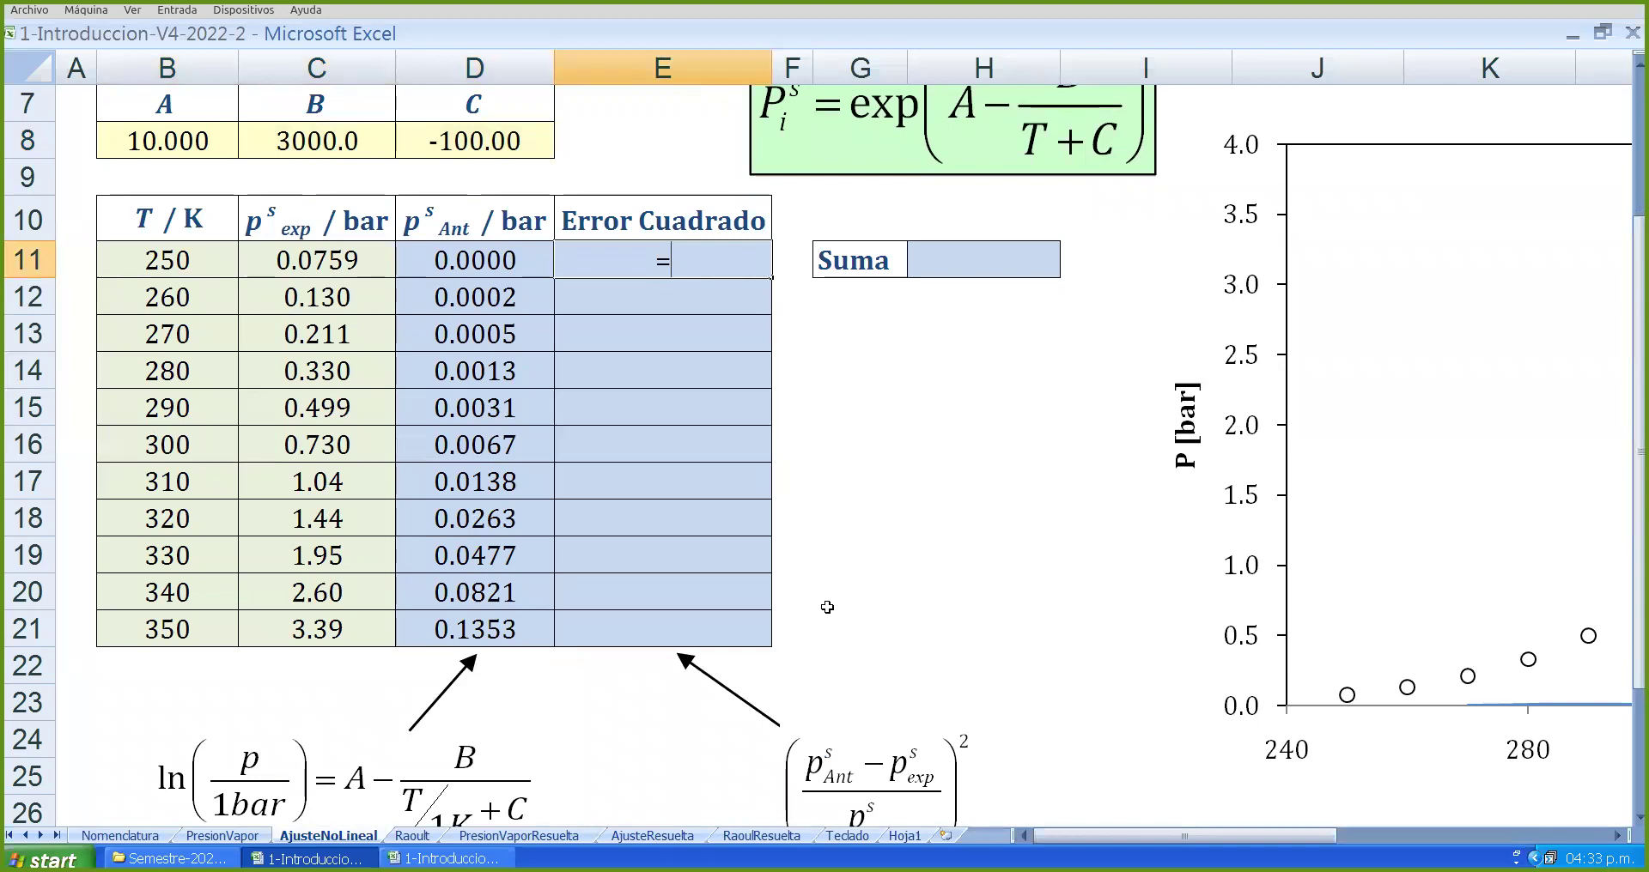
type("()")
scroll(875, 496, "down", 1)
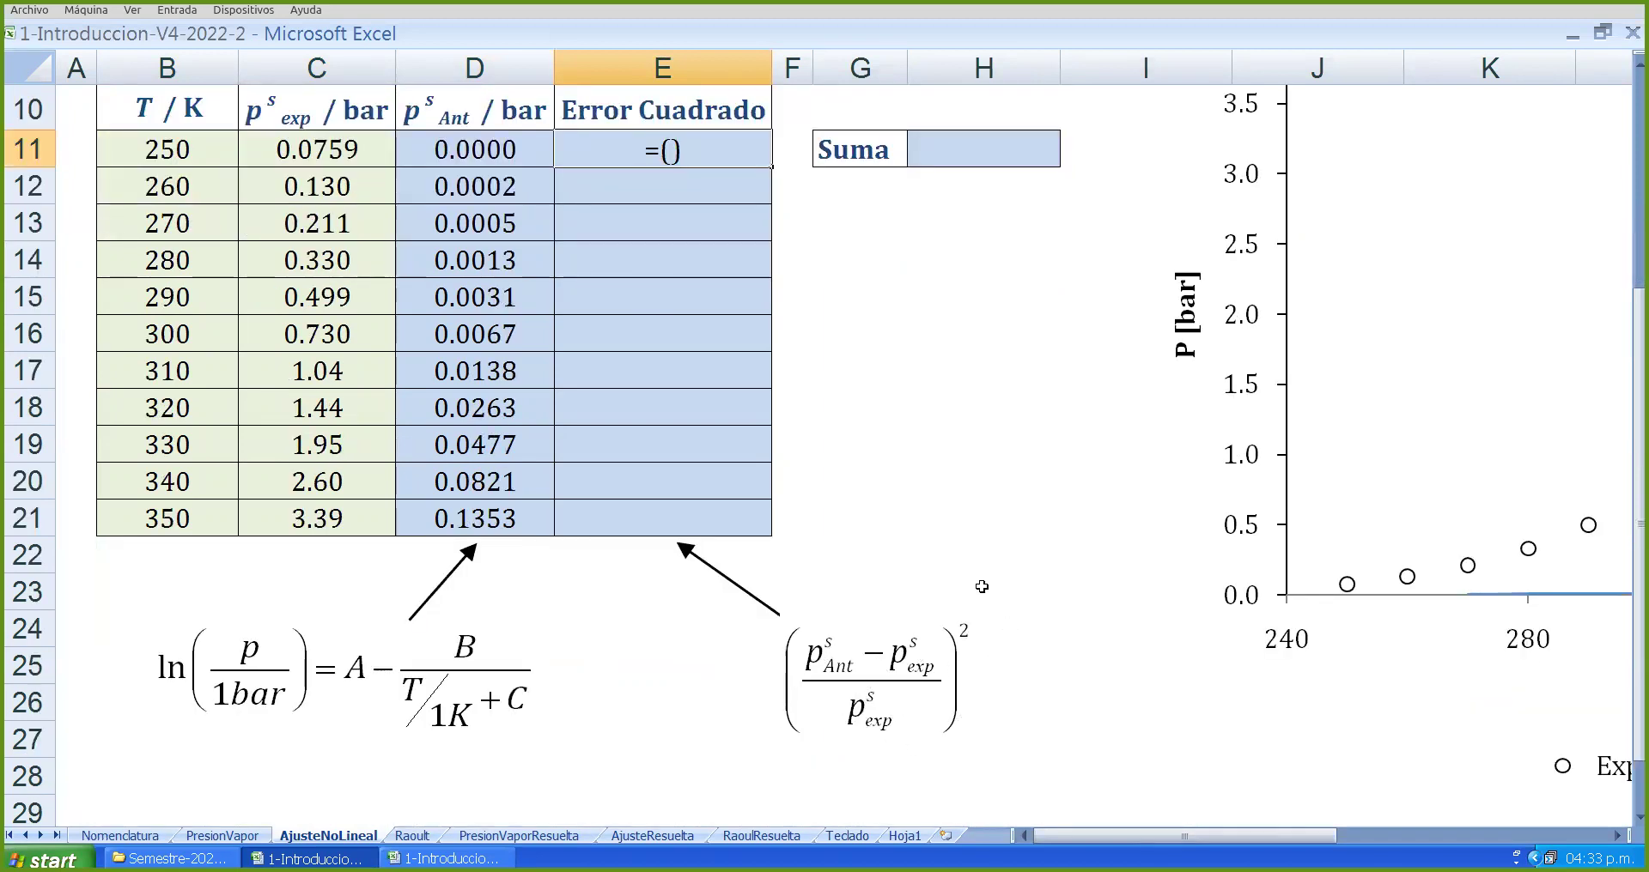
scroll(739, 361, "up", 1)
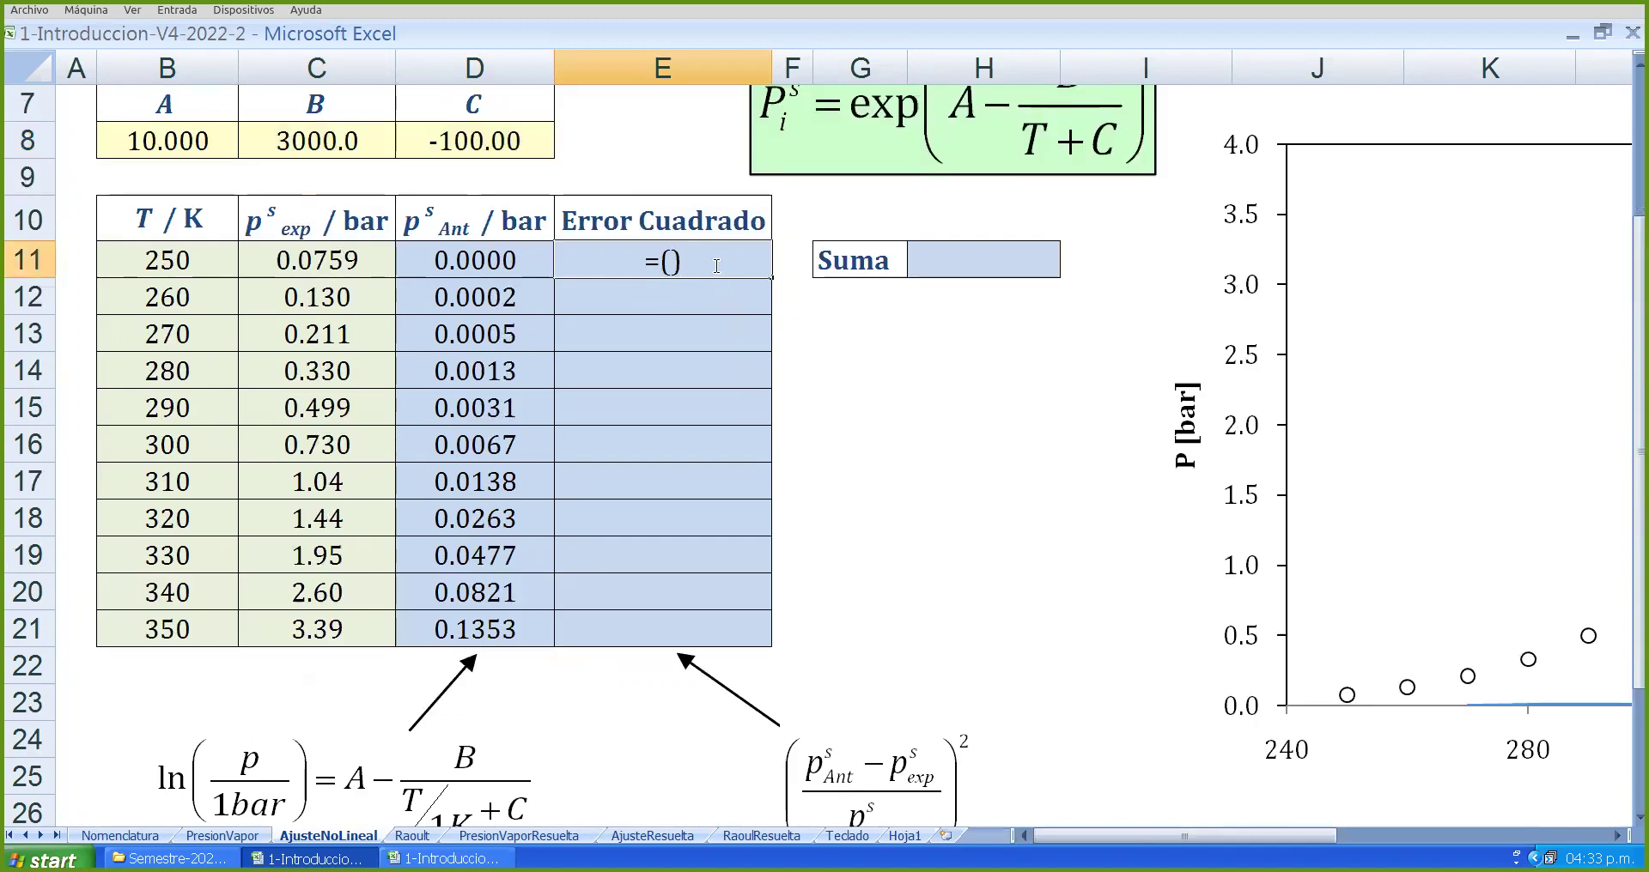
type("^2")
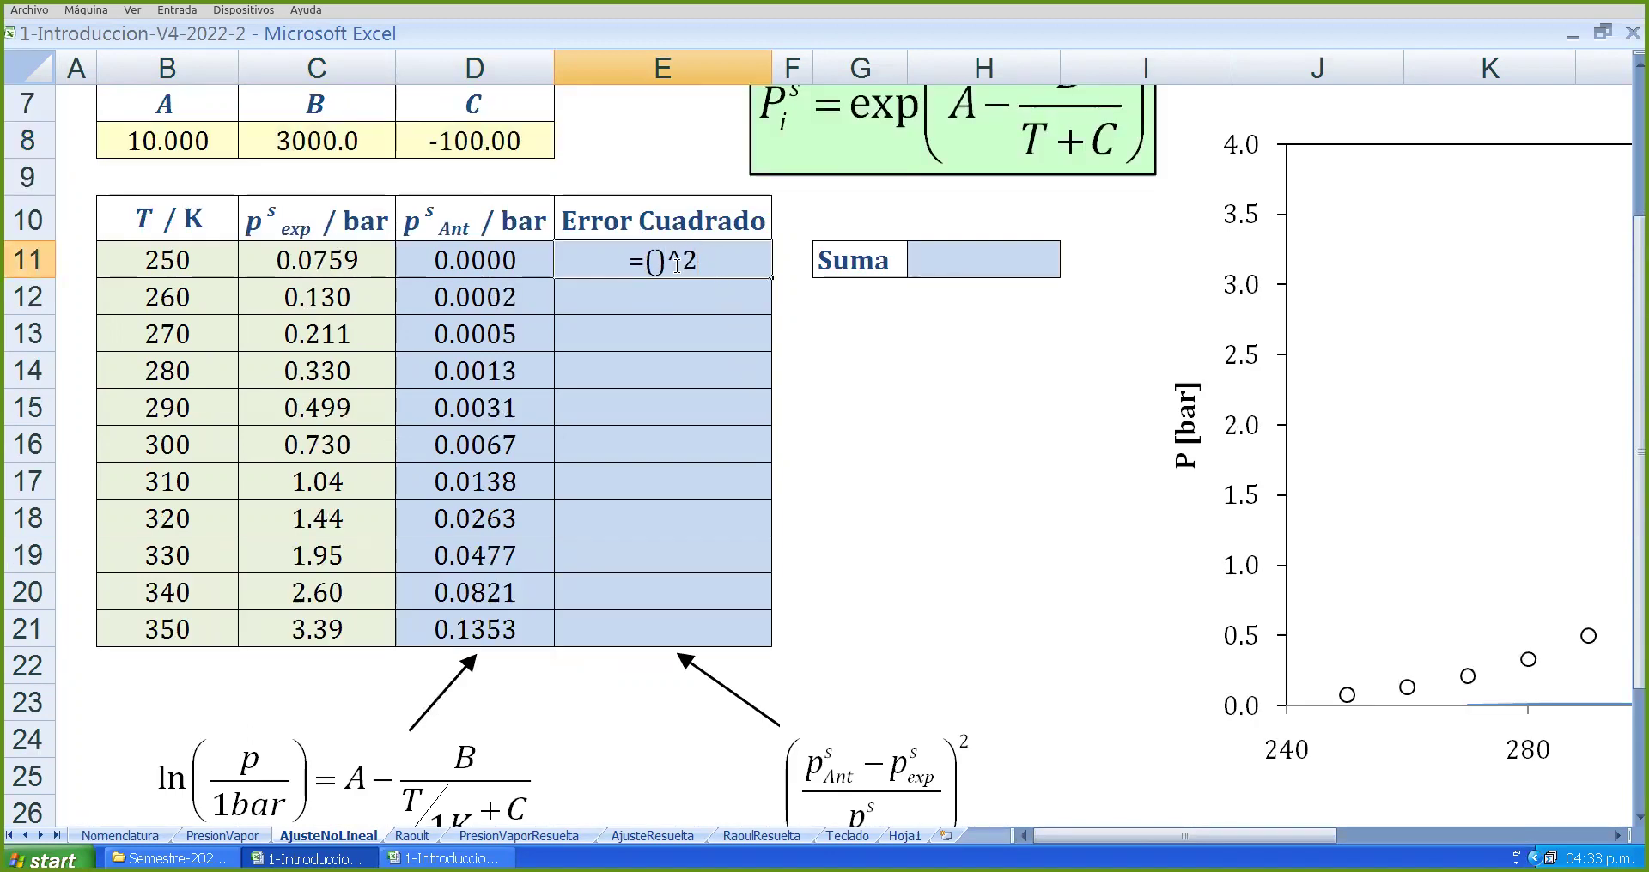
- Insert the difference between the Antoine and experimental pressures, (D11-C11), inside the squared bracket of the E11 formula
scroll(740, 320, "down", 2)
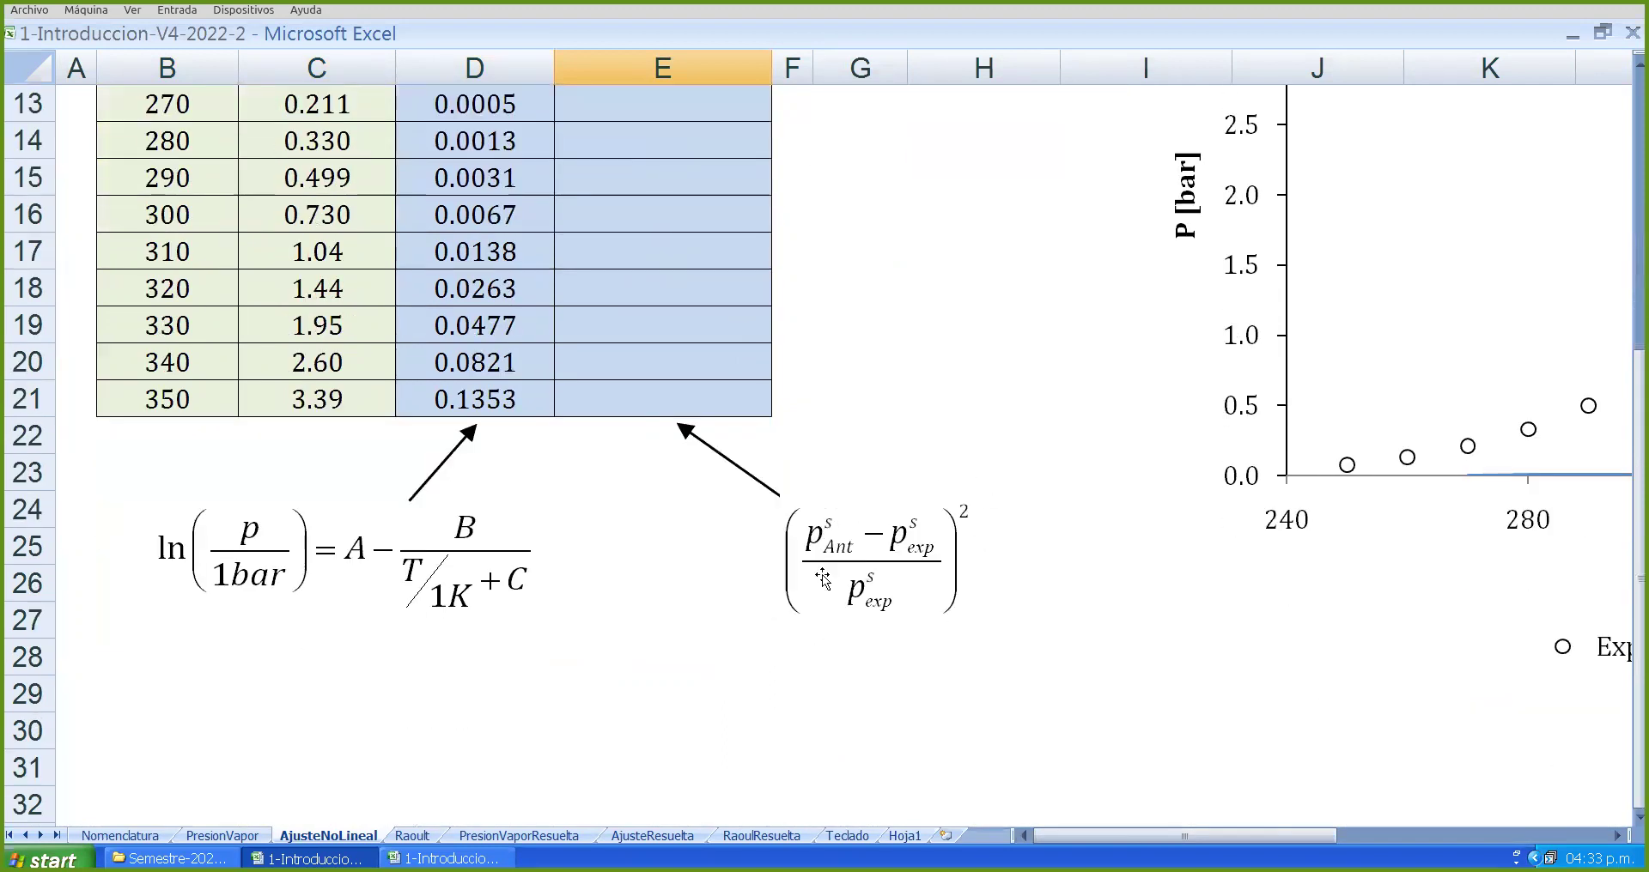
scroll(971, 515, "up", 1)
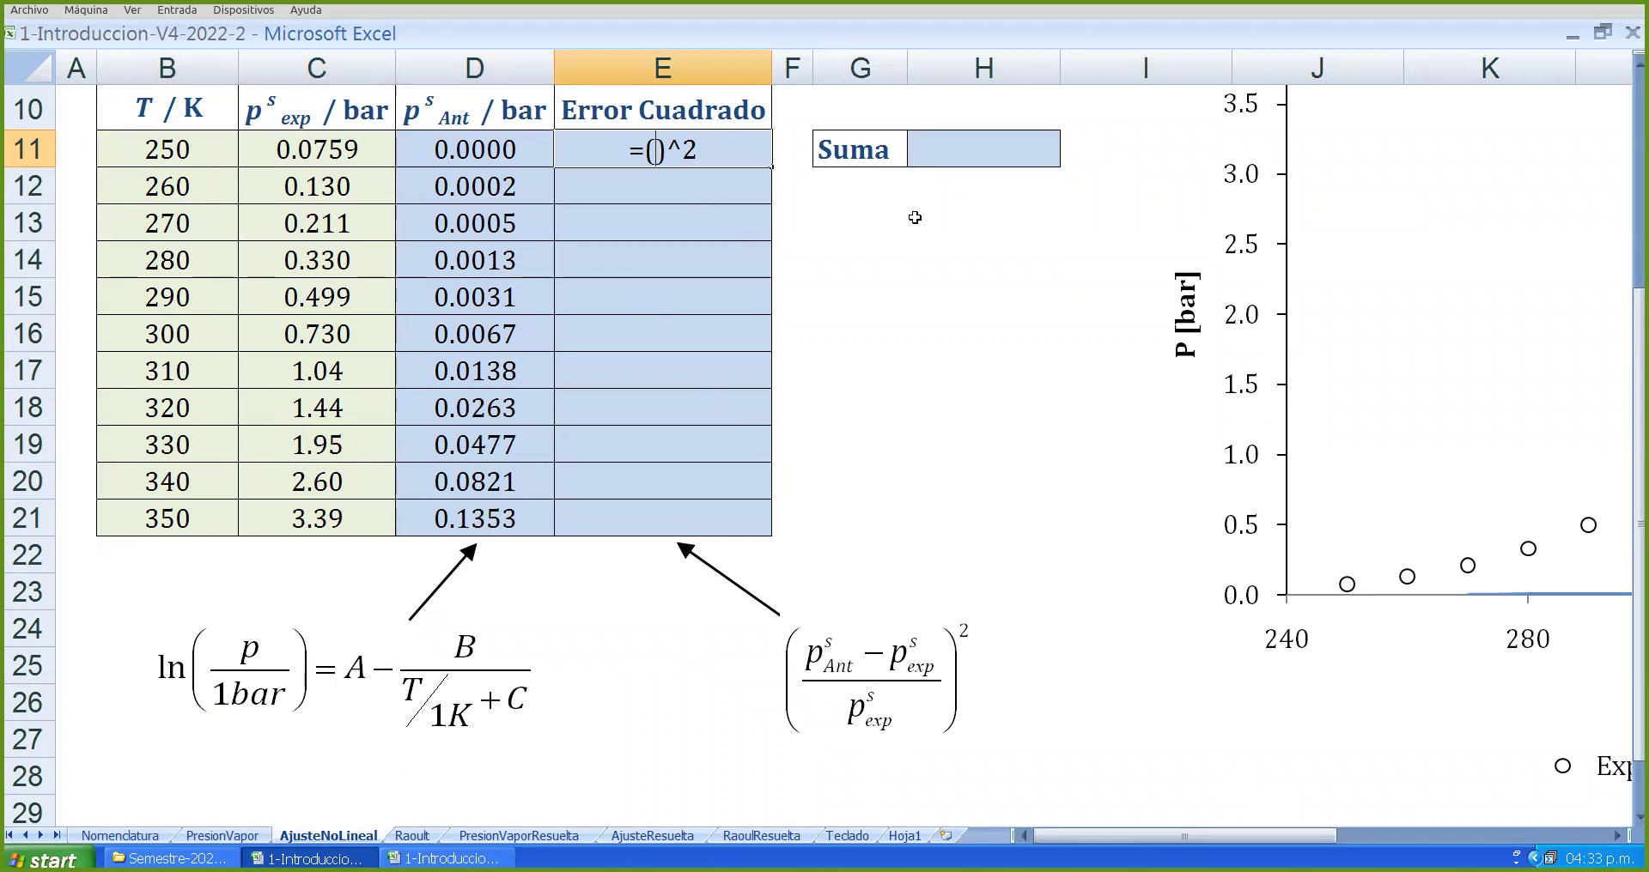
type("()")
scroll(791, 255, "up", 1)
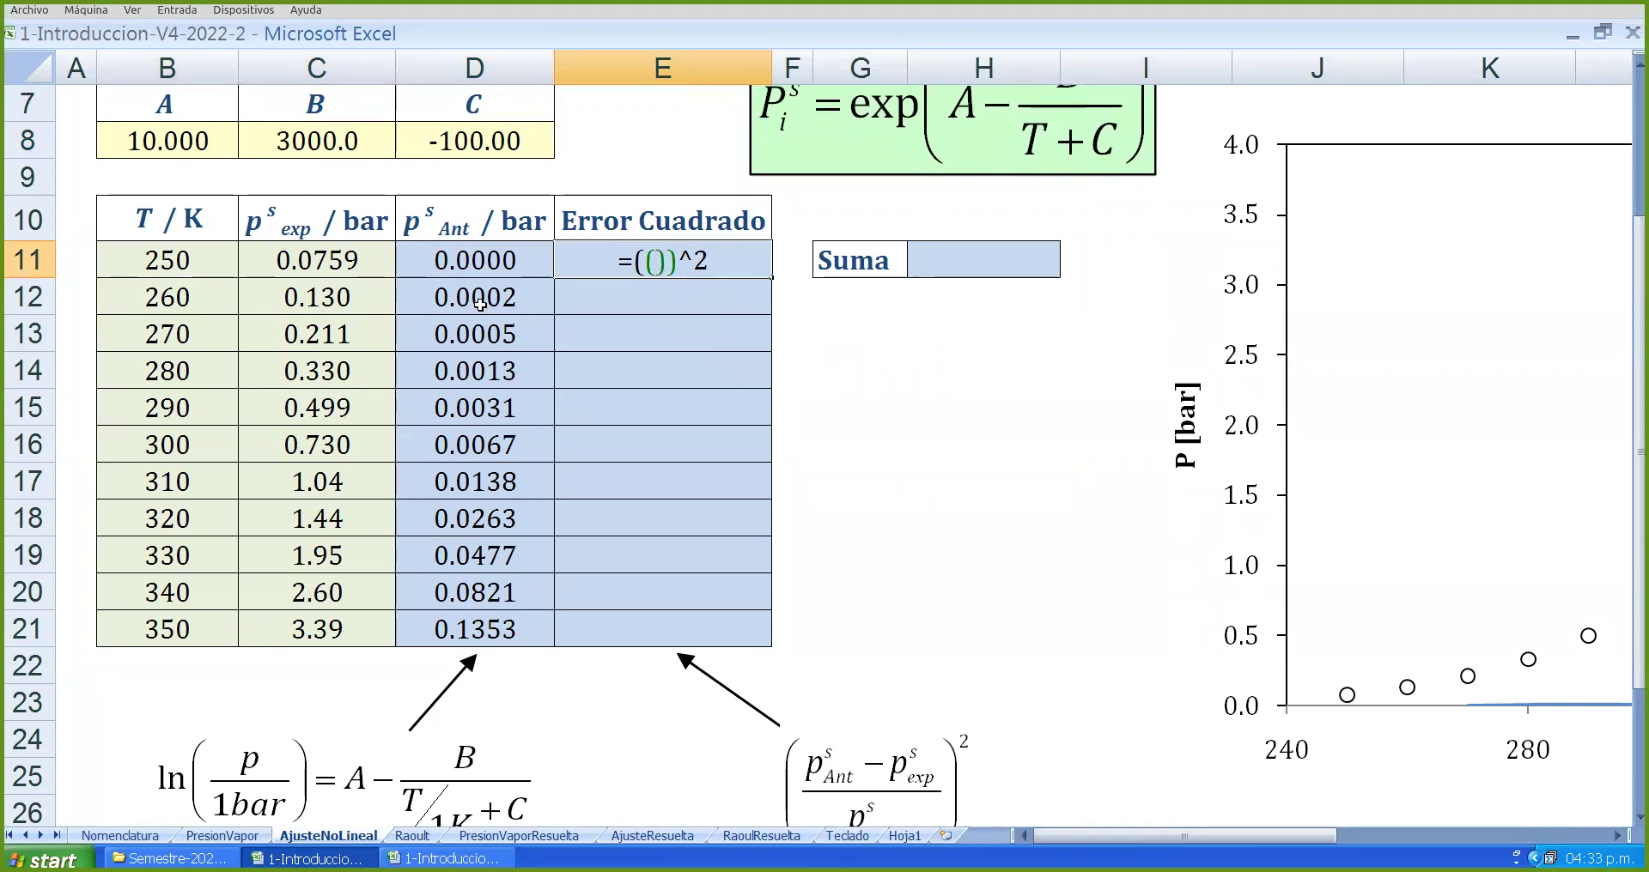
left_click(491, 271)
type("-")
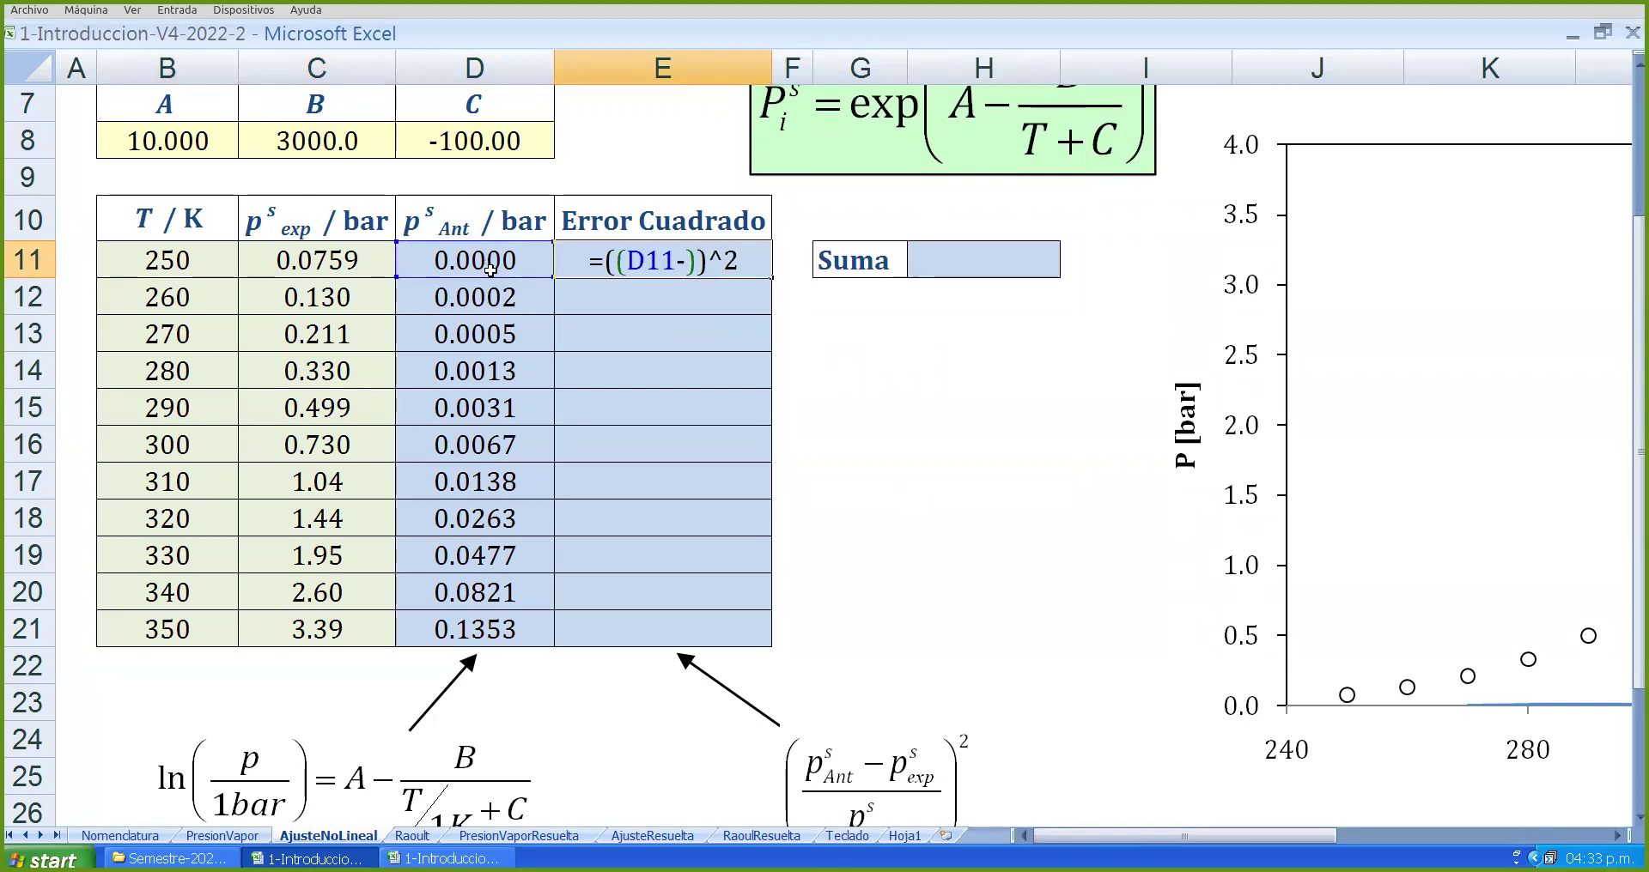
left_click(361, 261)
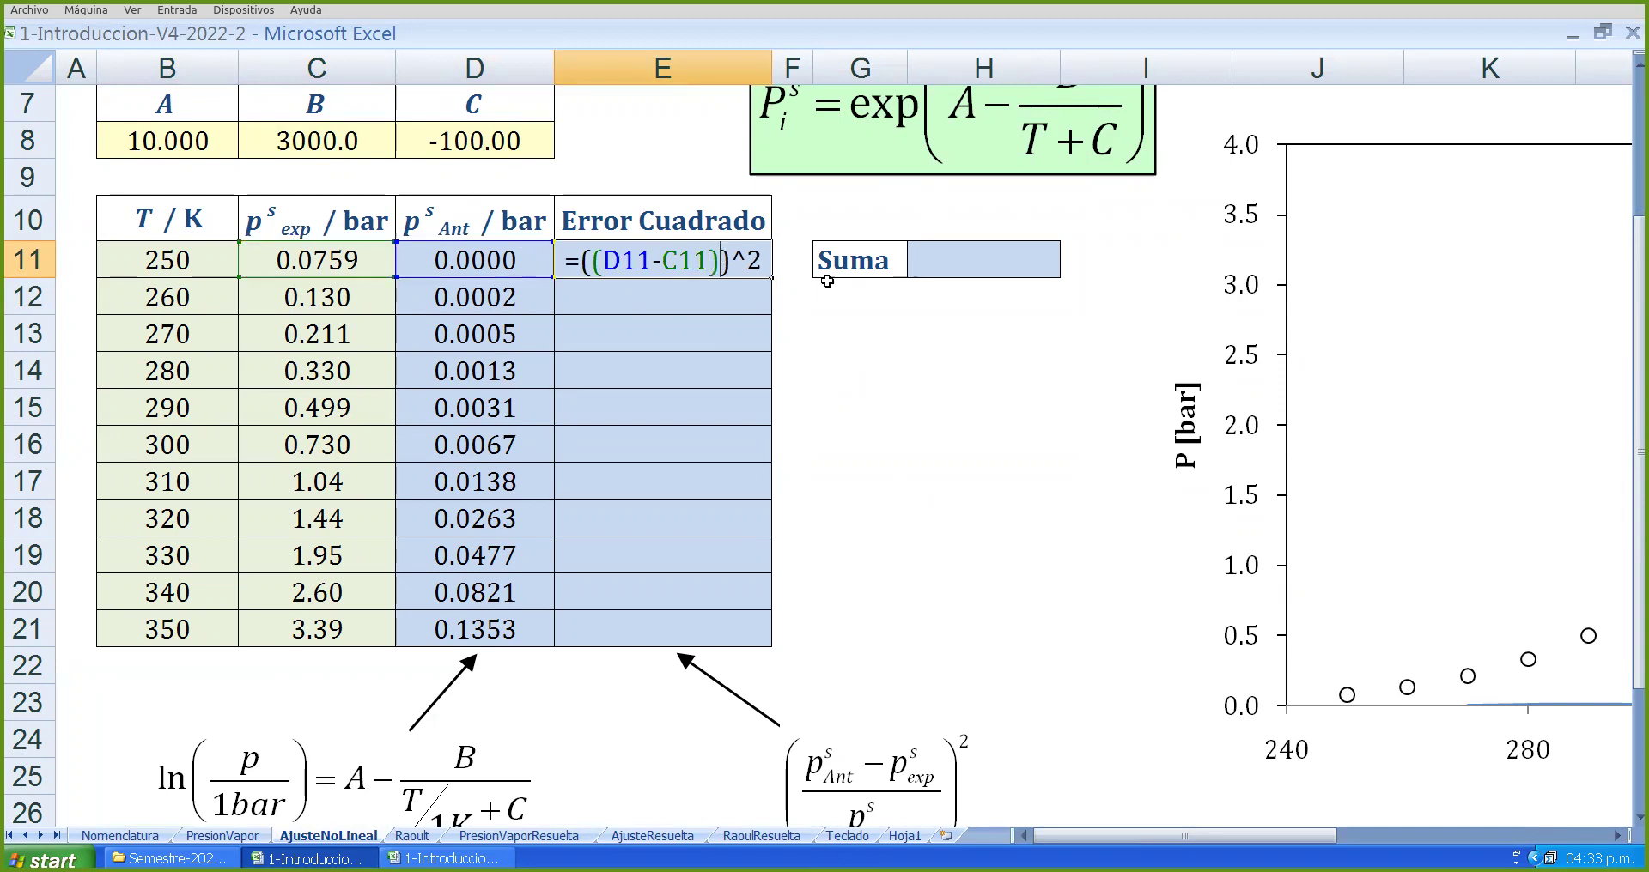
- Divide the difference by the experimental pressure C11 and enter the completed E11 formula =((D11-C11)/C11)^2
scroll(902, 515, "down", 2)
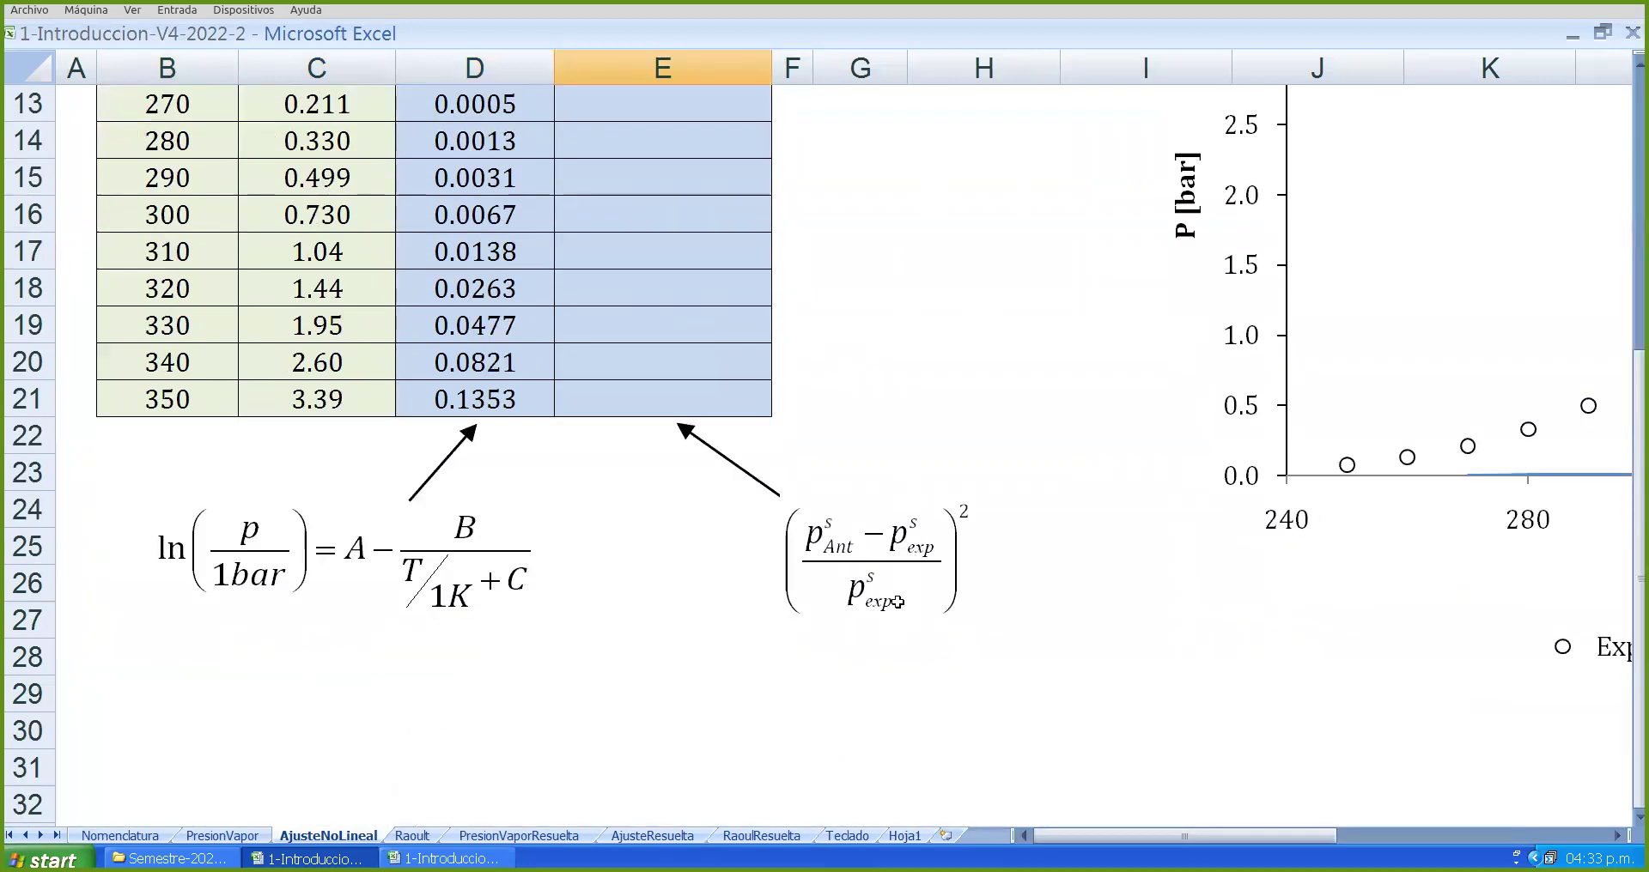
scroll(898, 600, "up", 2)
type("/)^2")
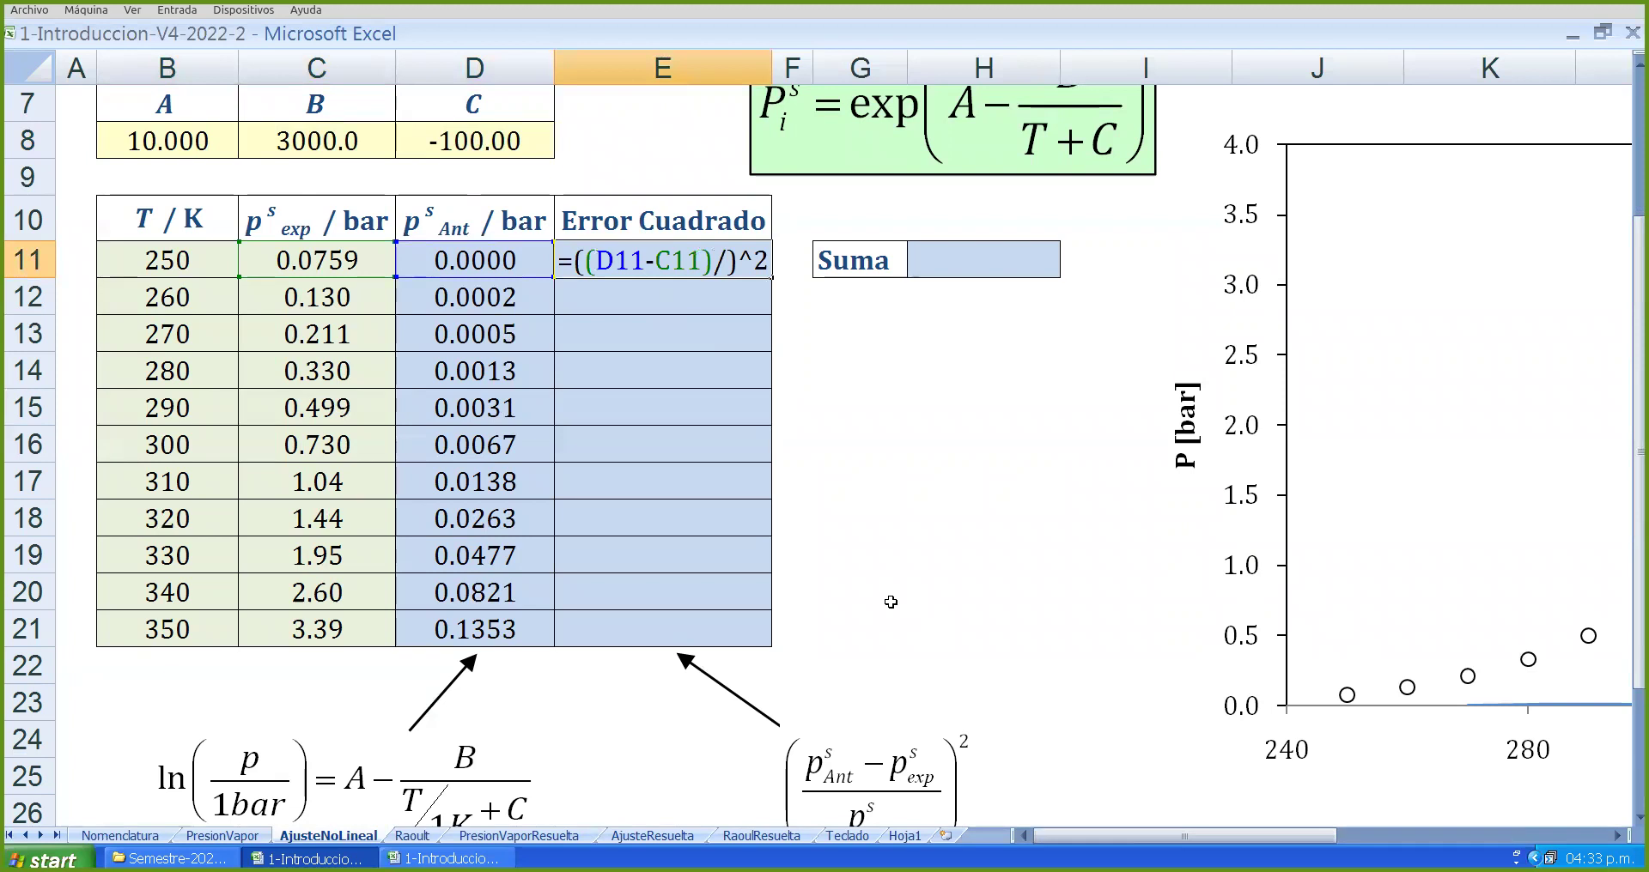
left_click(343, 266)
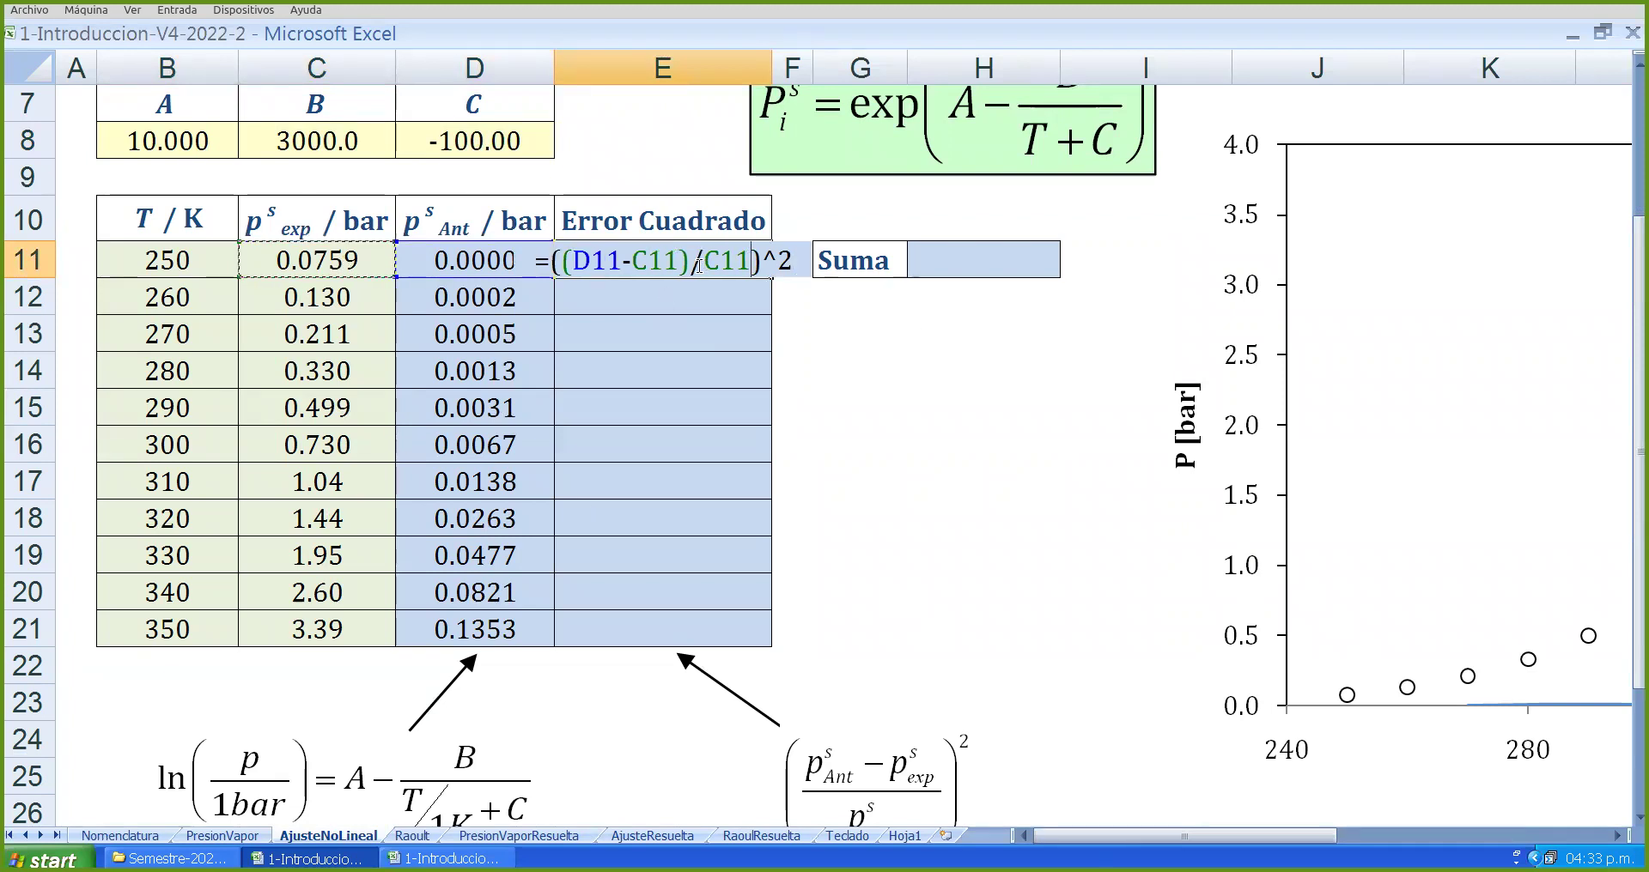
scroll(893, 550, "down", 1)
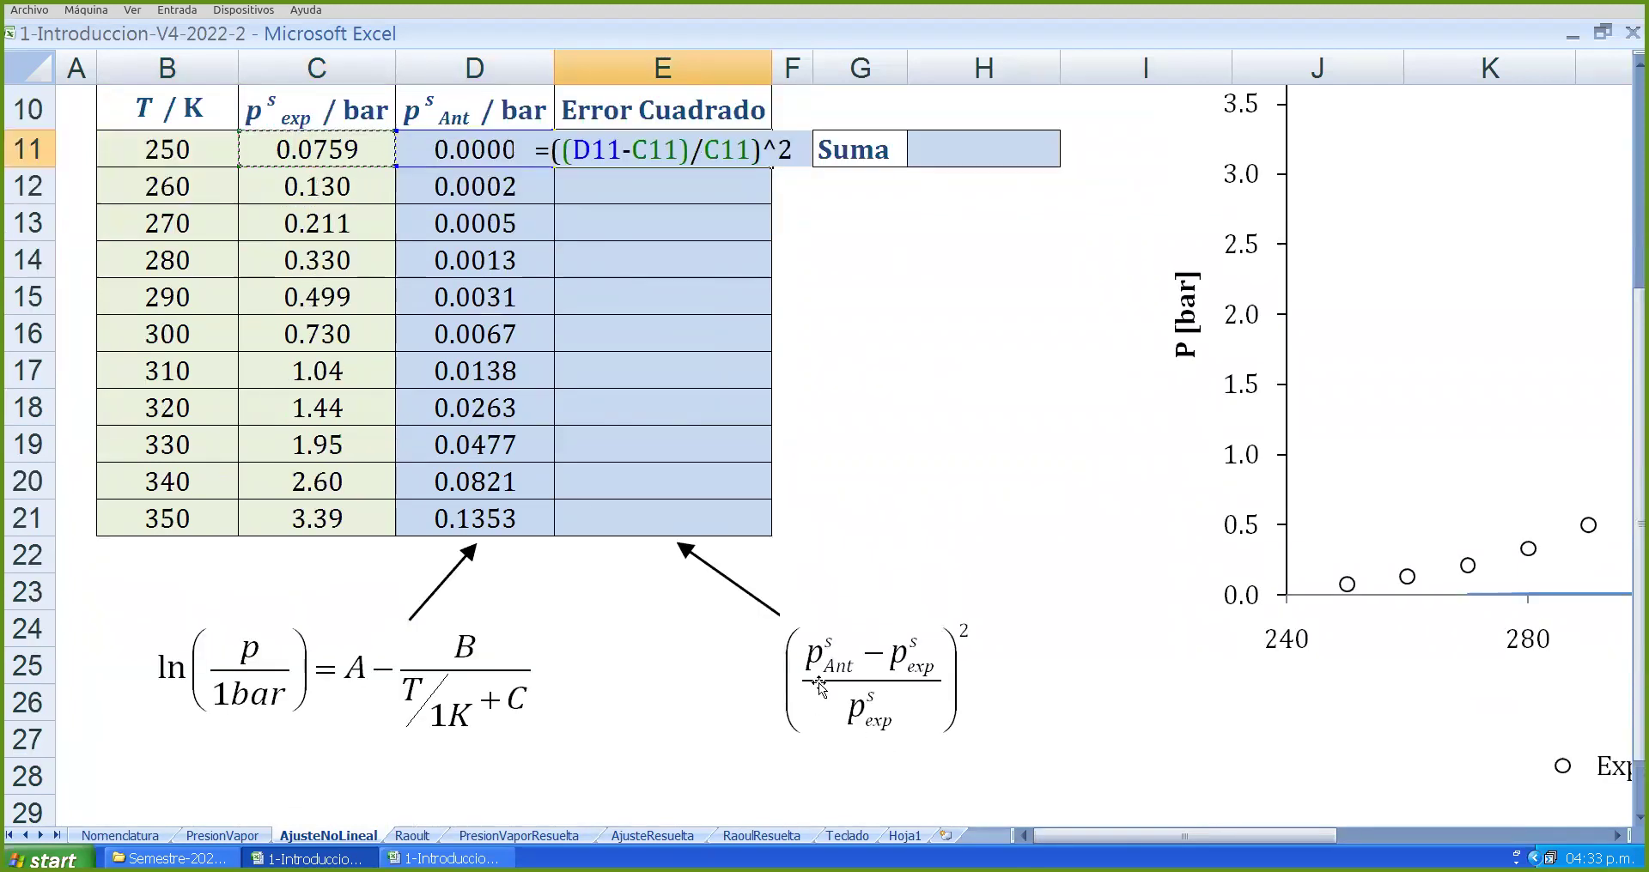
scroll(794, 636, "up", 1)
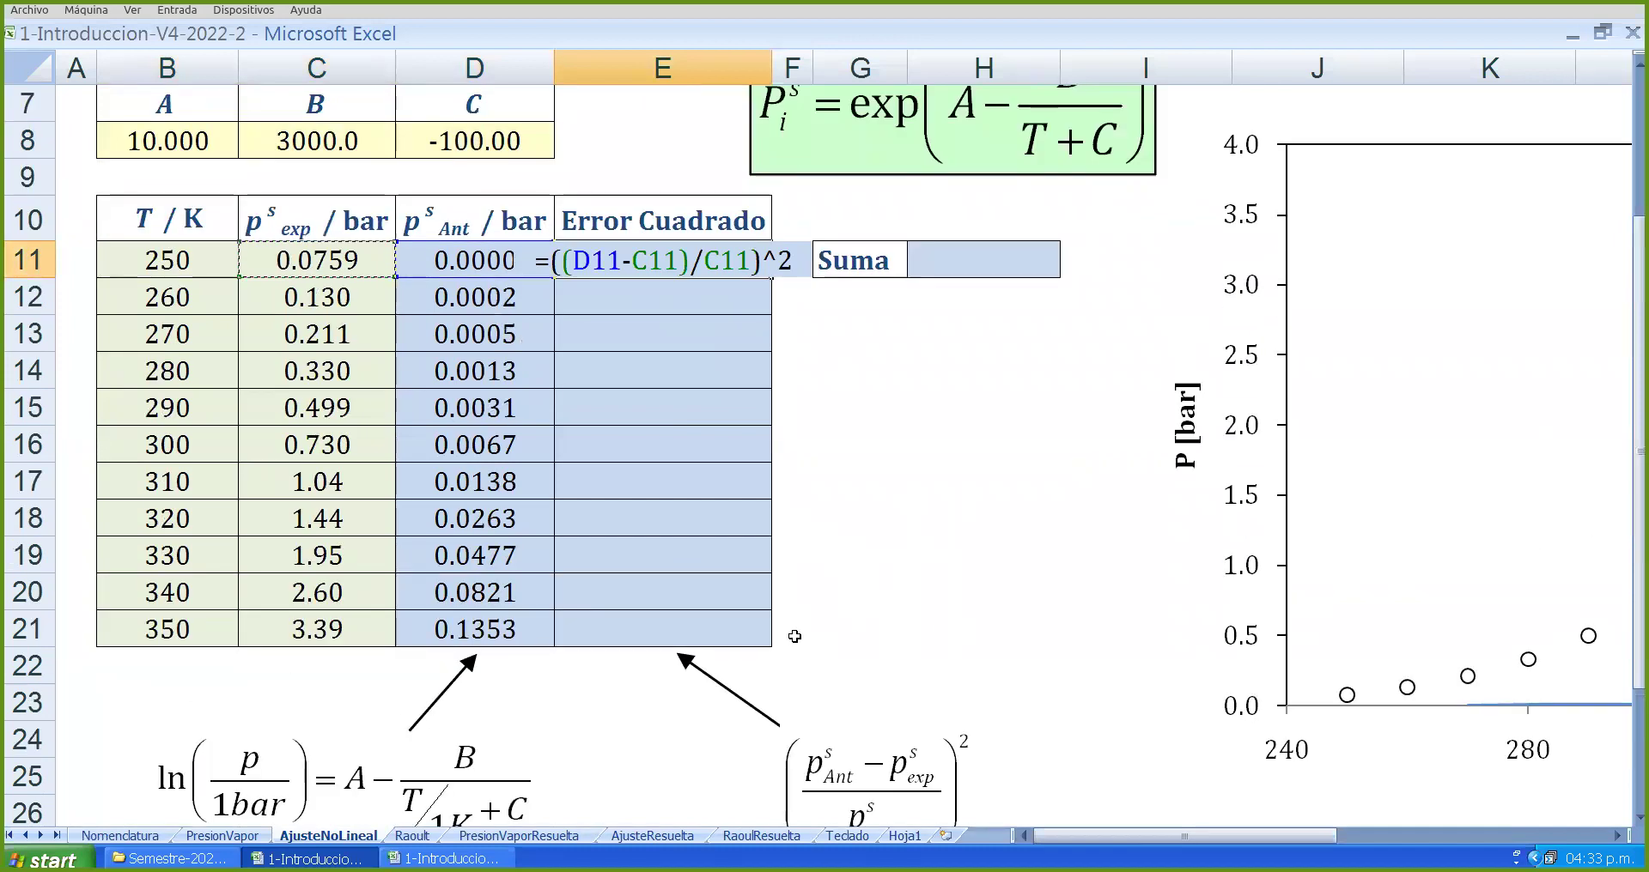
key("Return")
- Fill the squared error formula from E11 down through E21 and select the Suma result cell H11
left_click(694, 262)
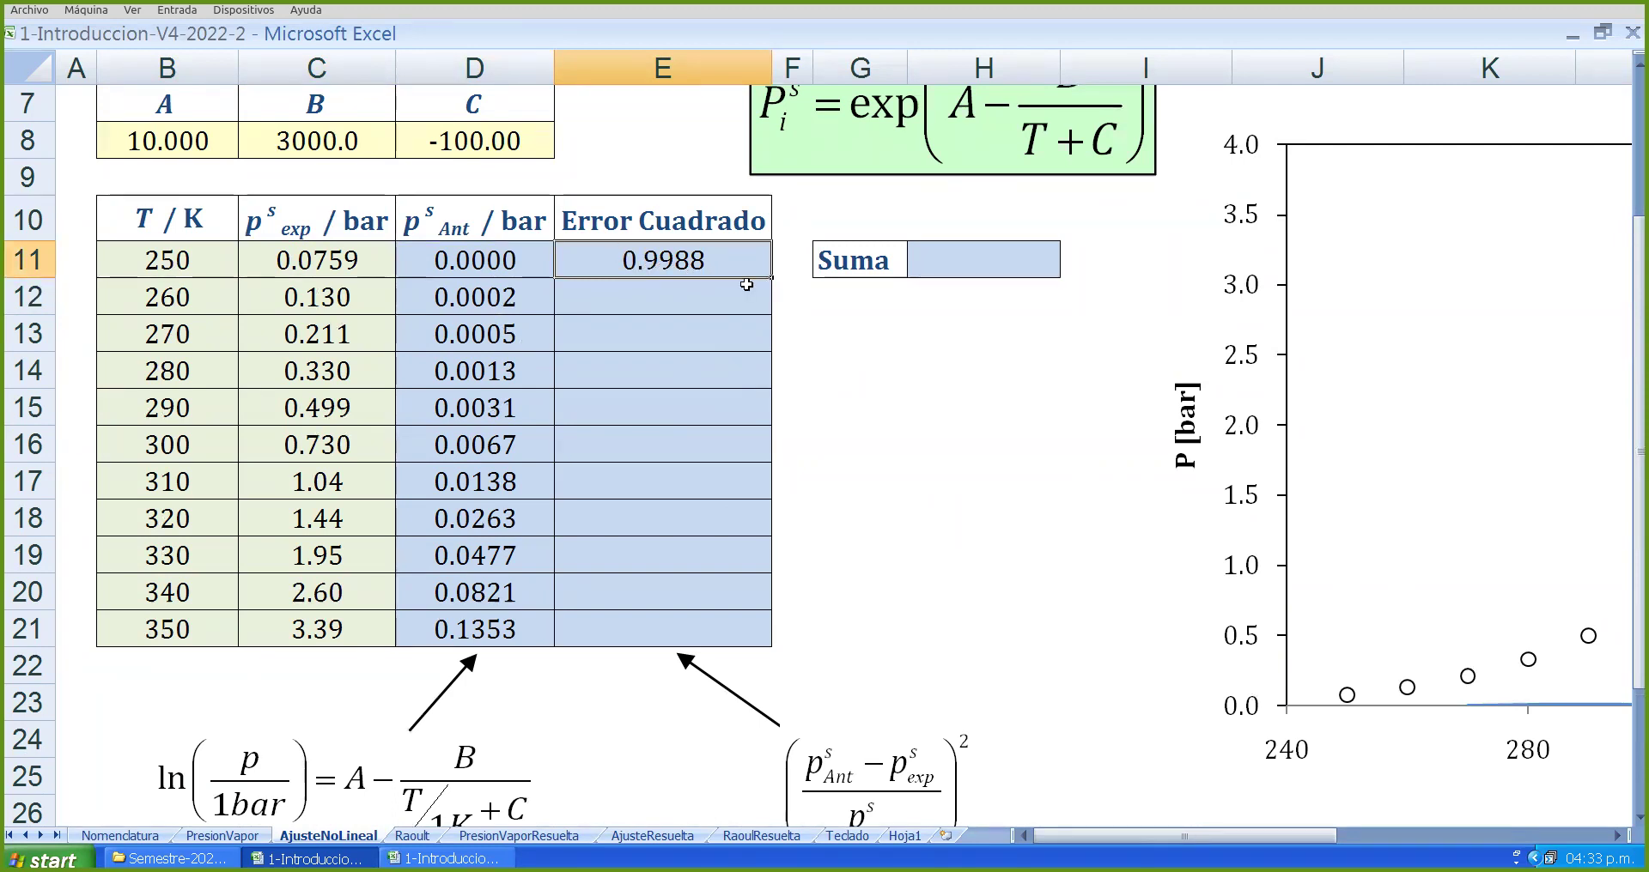
left_click_drag(773, 297, 711, 651)
left_click_drag(687, 273, 669, 626)
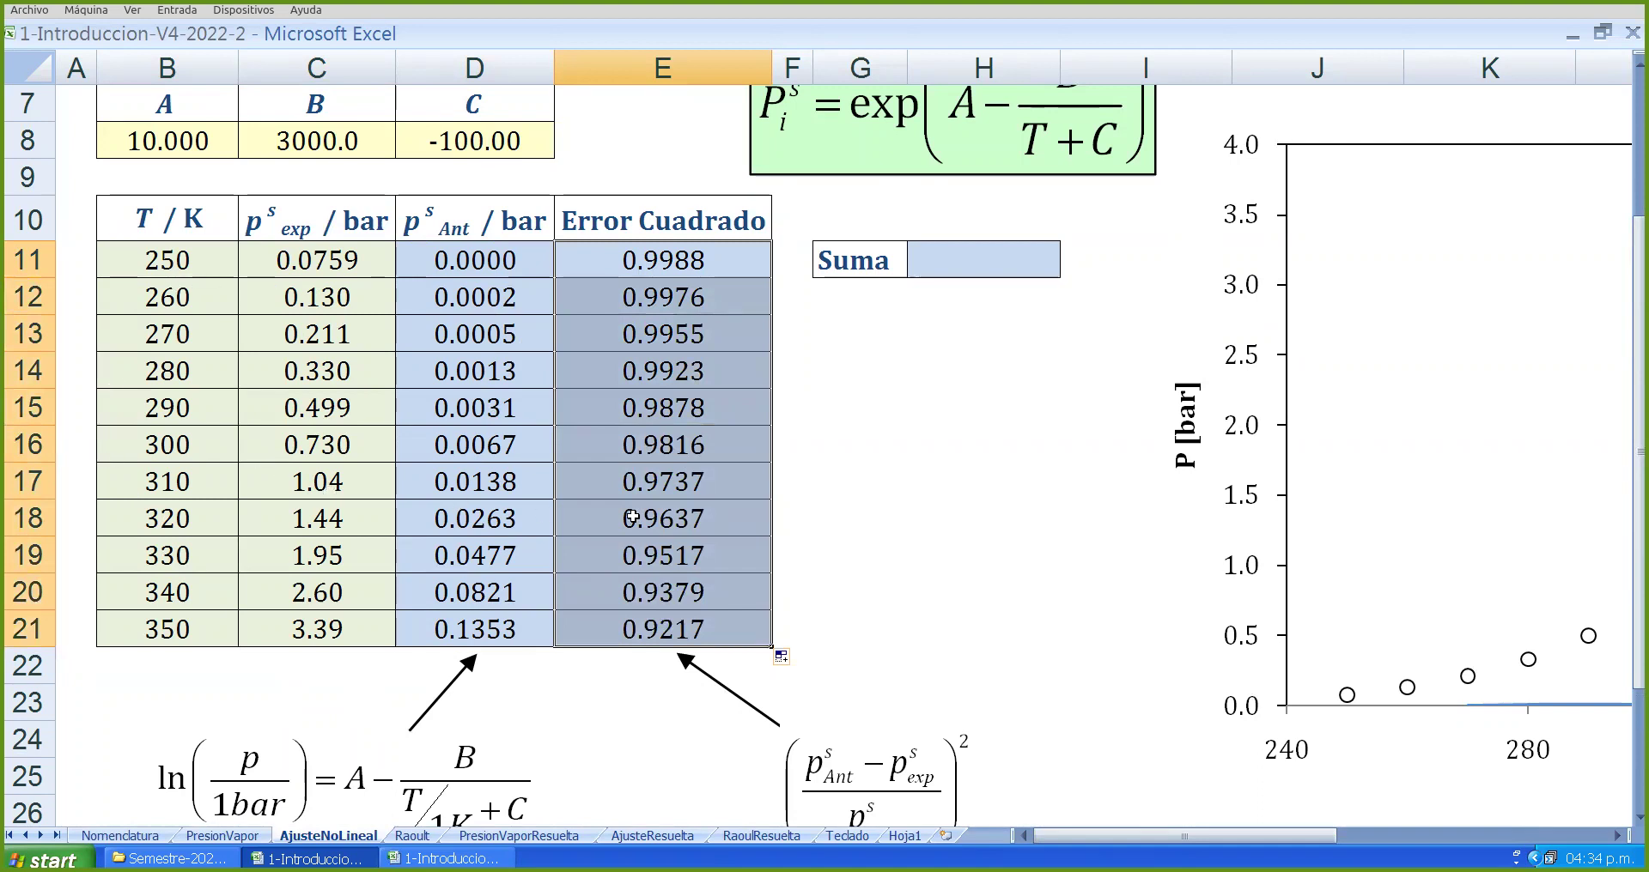
left_click(849, 407)
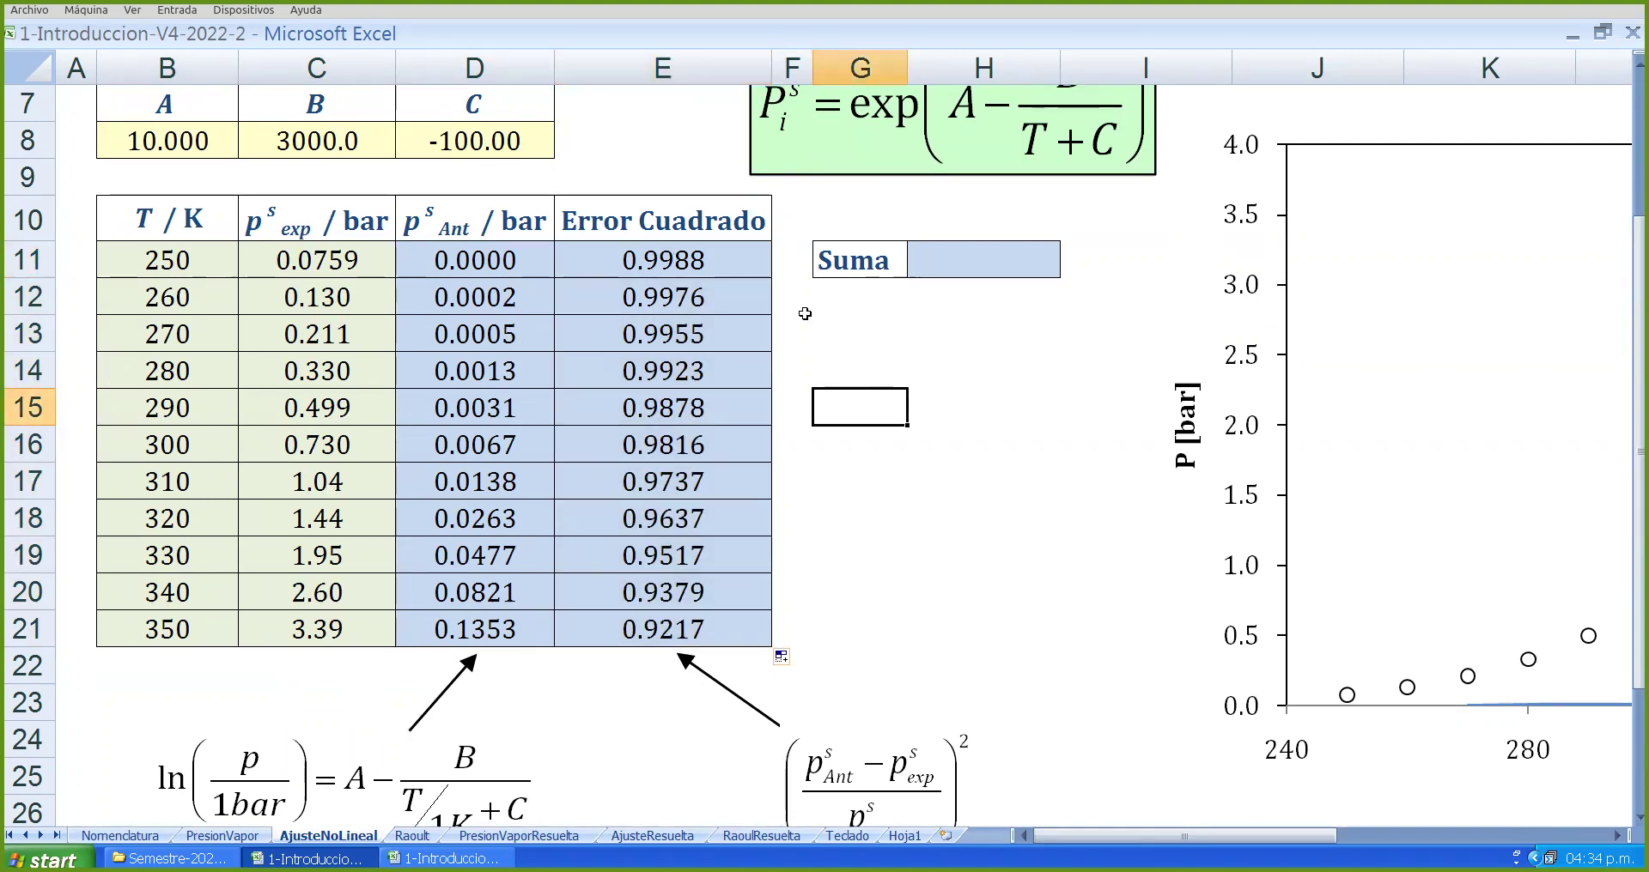
left_click(958, 254)
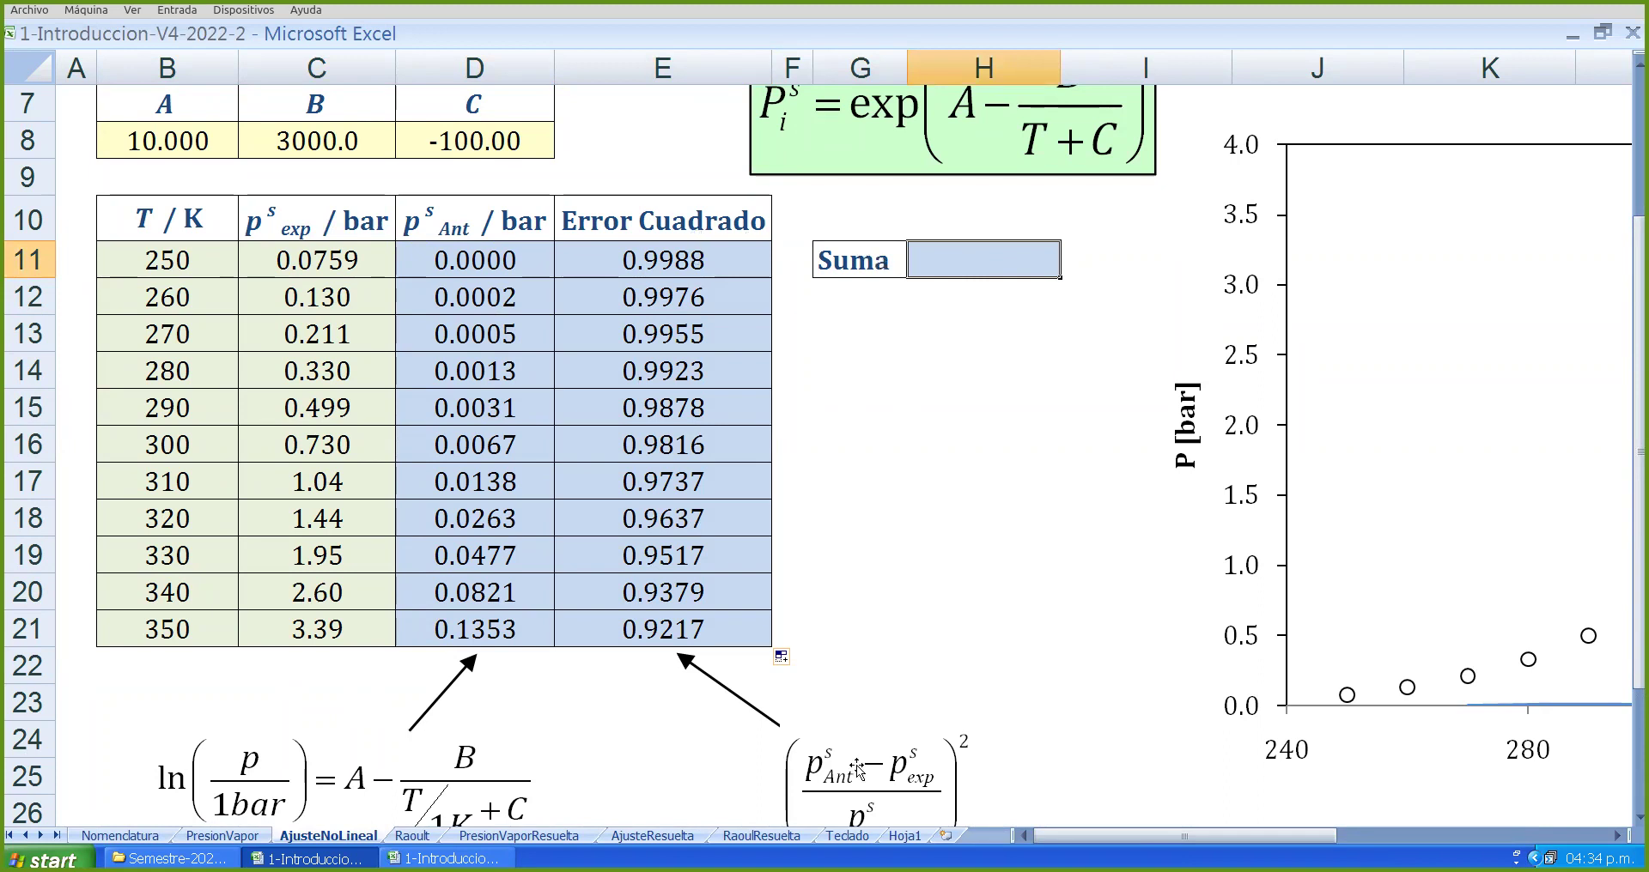
scroll(854, 729, "down", 1)
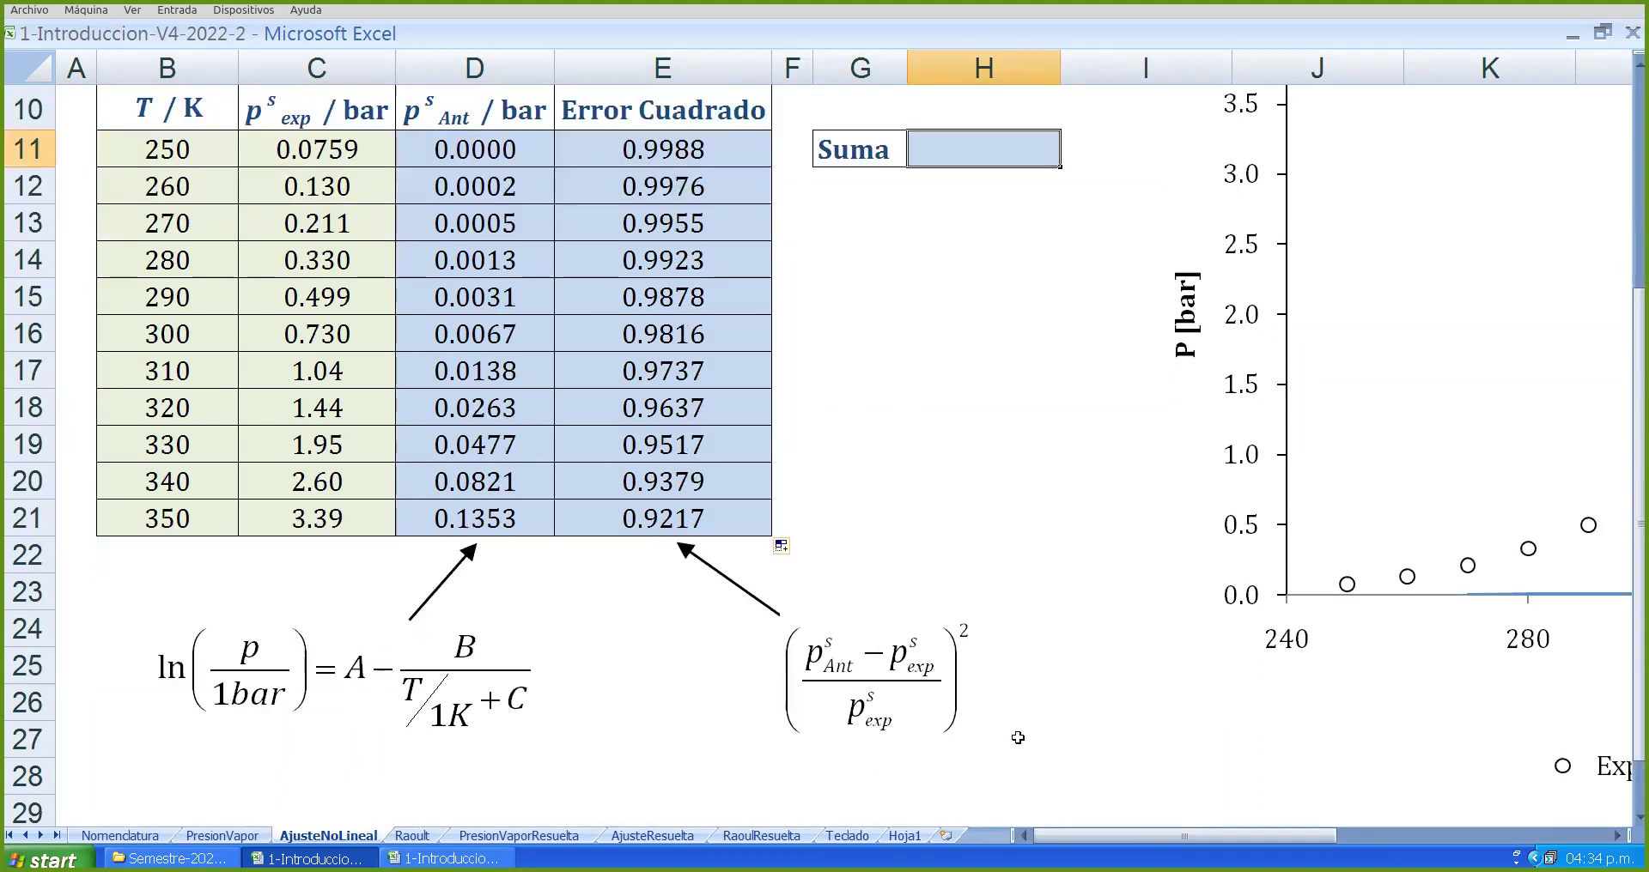
scroll(996, 739, "up", 2)
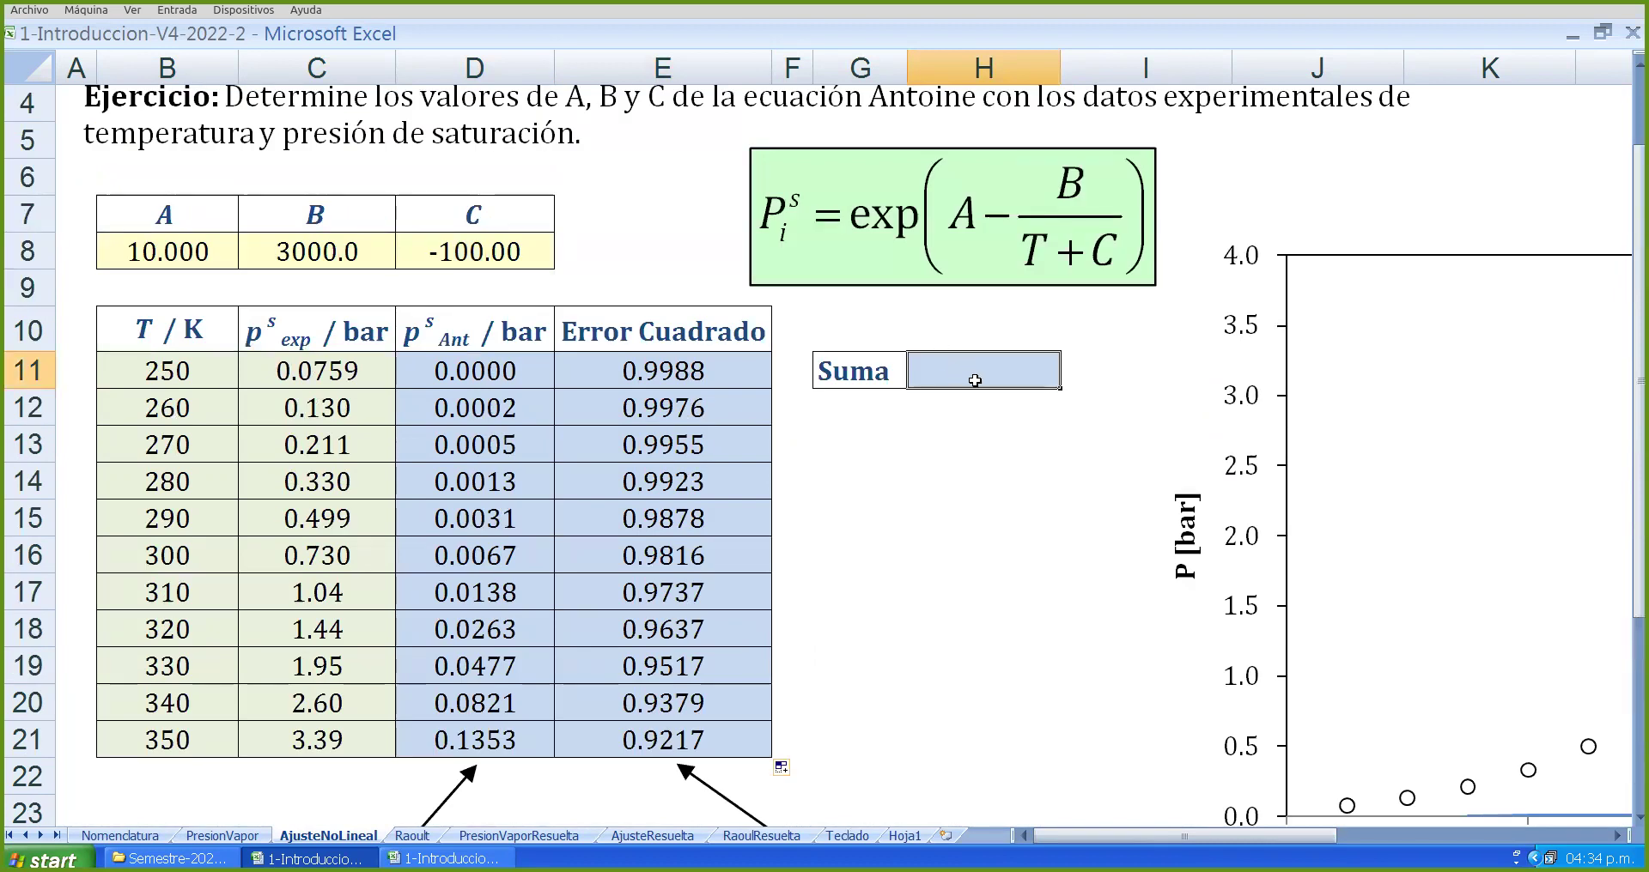
type("=")
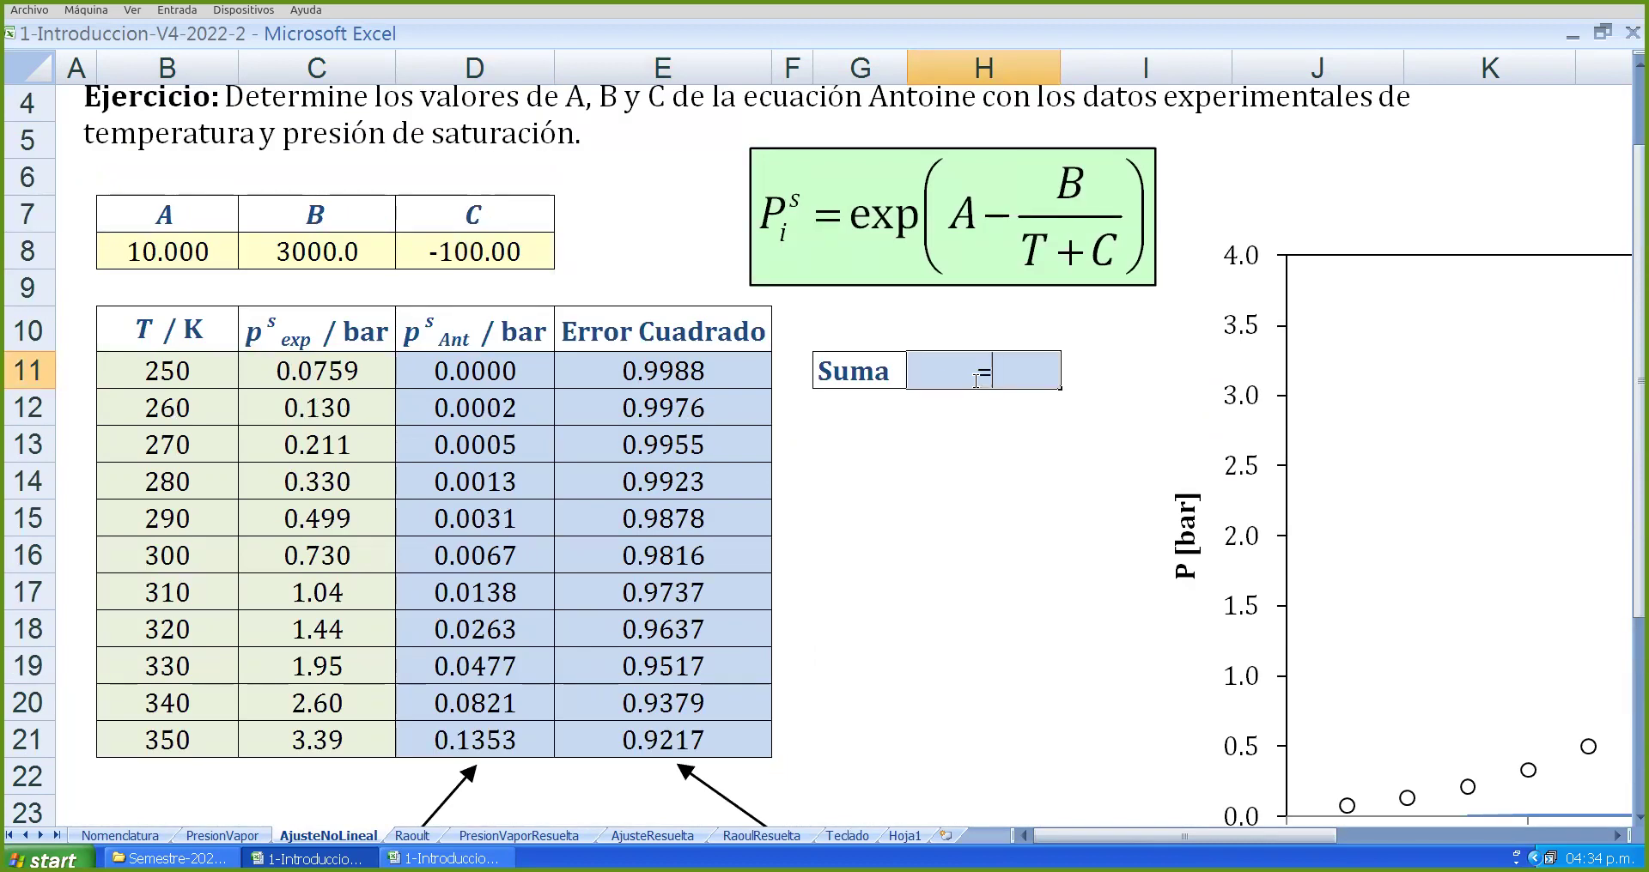
left_click(620, 370)
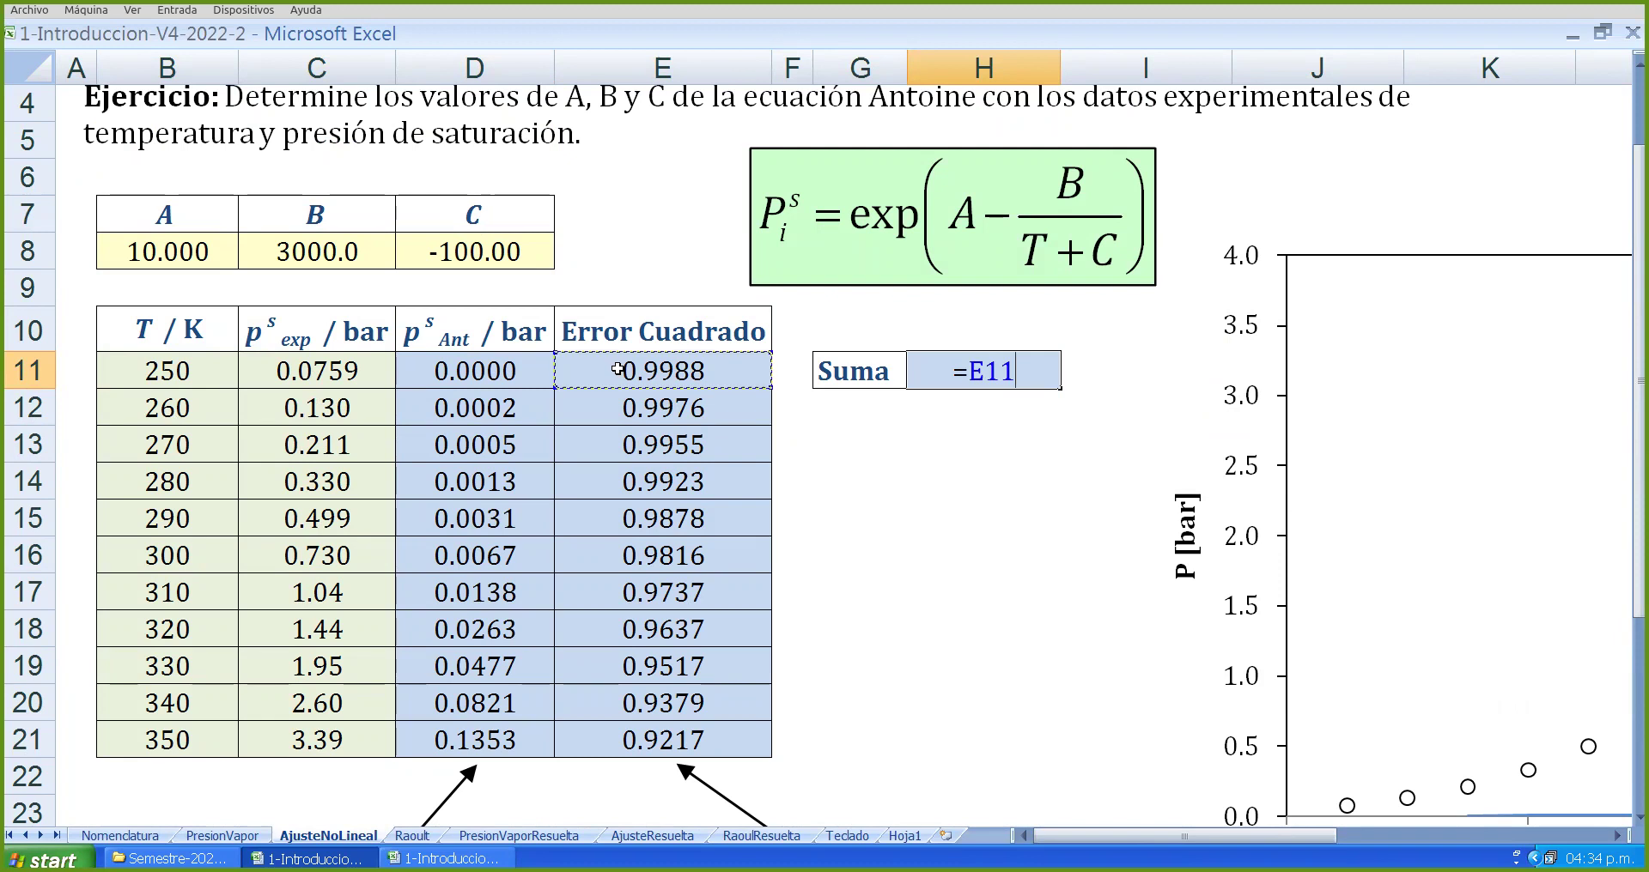
type("+")
left_click(632, 407)
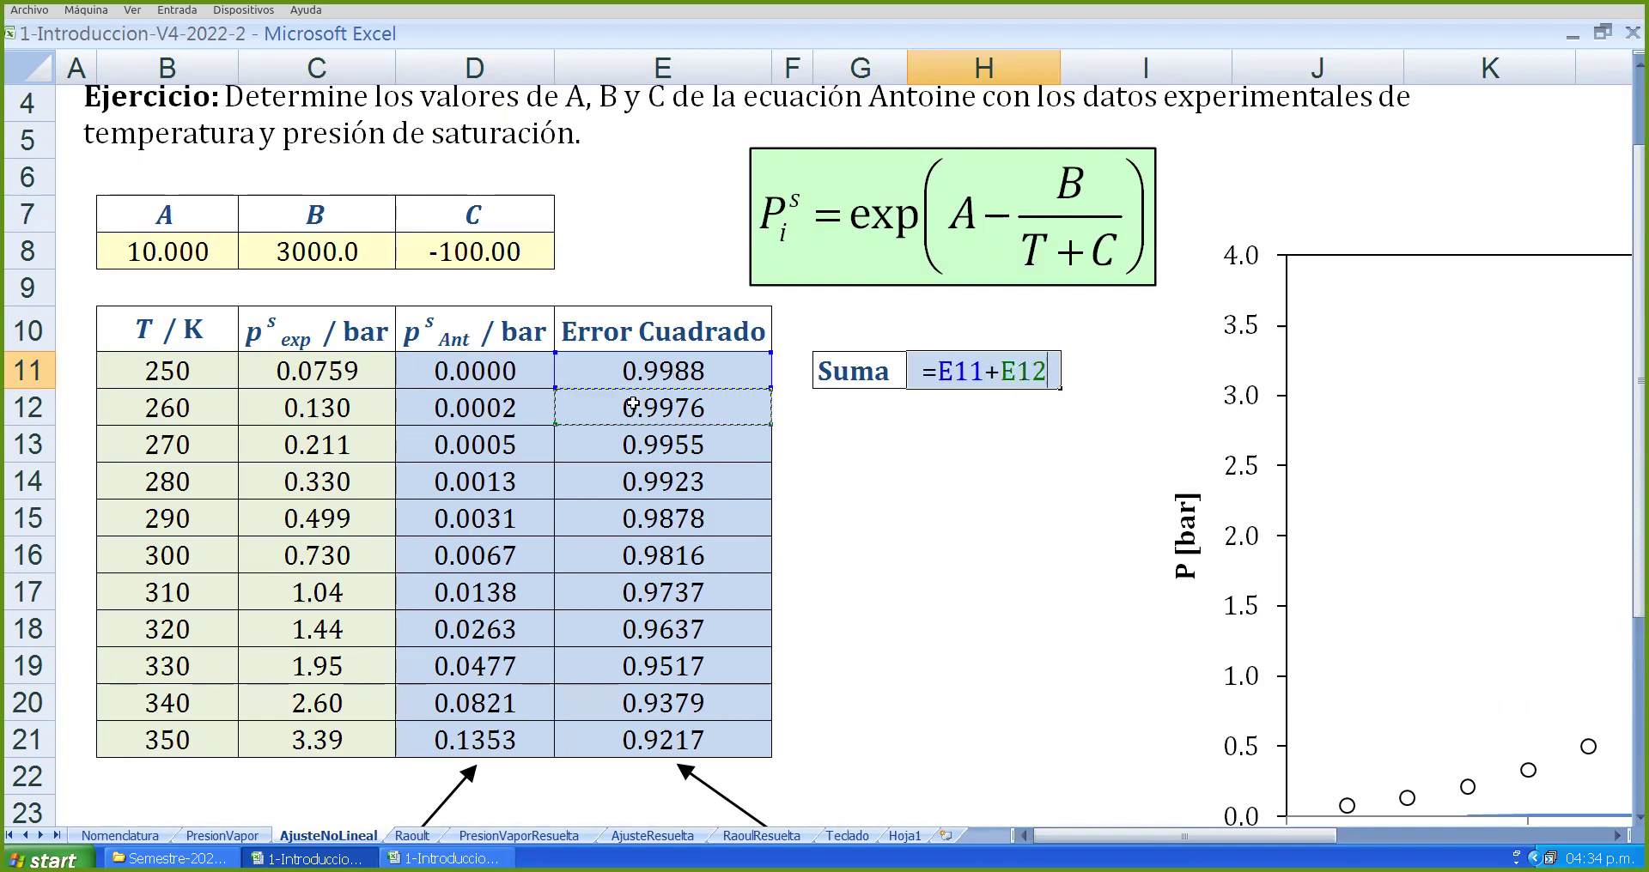
type("+")
left_click(647, 441)
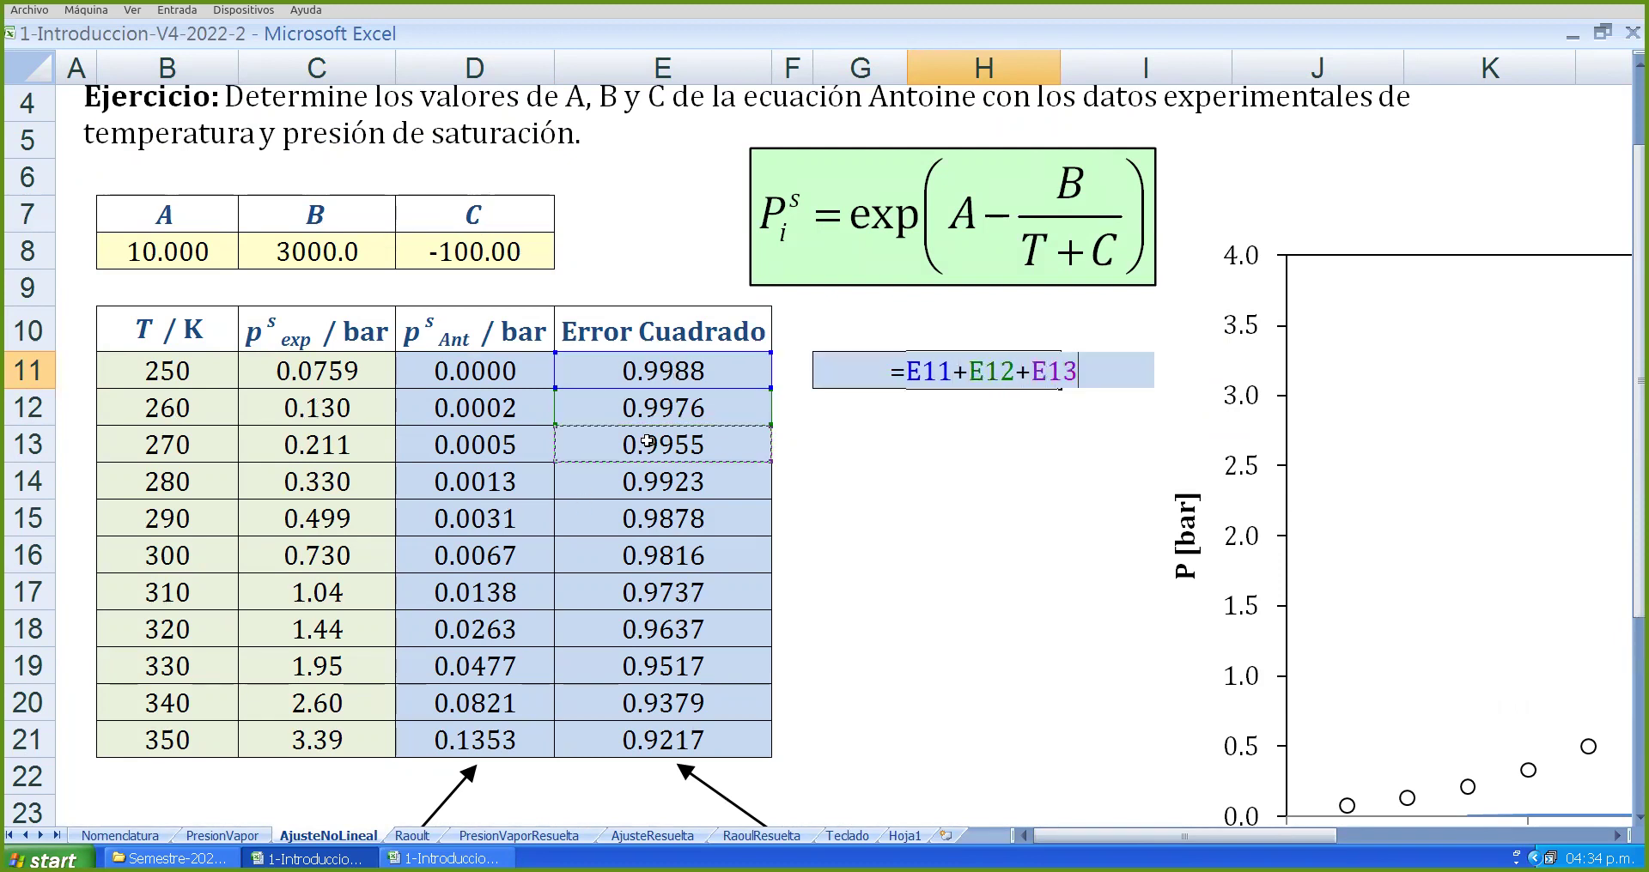
key("BackSpace")
key("BackSpace")
key("BackSpace")
key("BackSpace")
key("BackSpace")
key("BackSpace")
key("BackSpace")
key("BackSpace")
key("BackSpace")
key("BackSpace")
key("BackSpace")
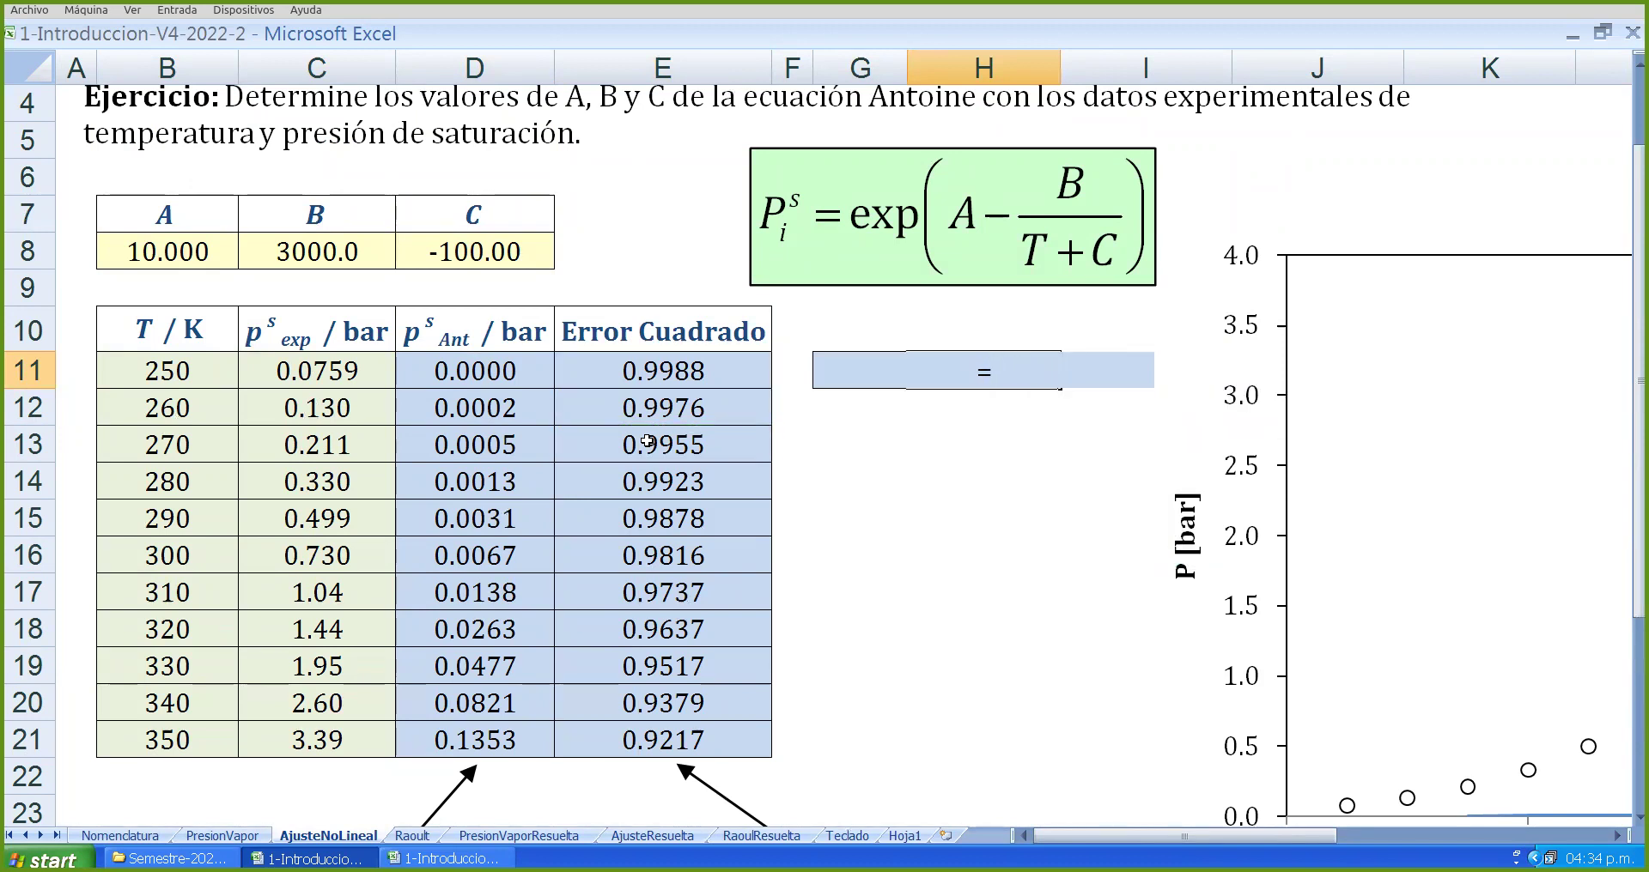
key("Escape")
- Enter the formula =suma(E11:E21) in H11 to add up the squared errors
scroll(647, 441, "up", 1)
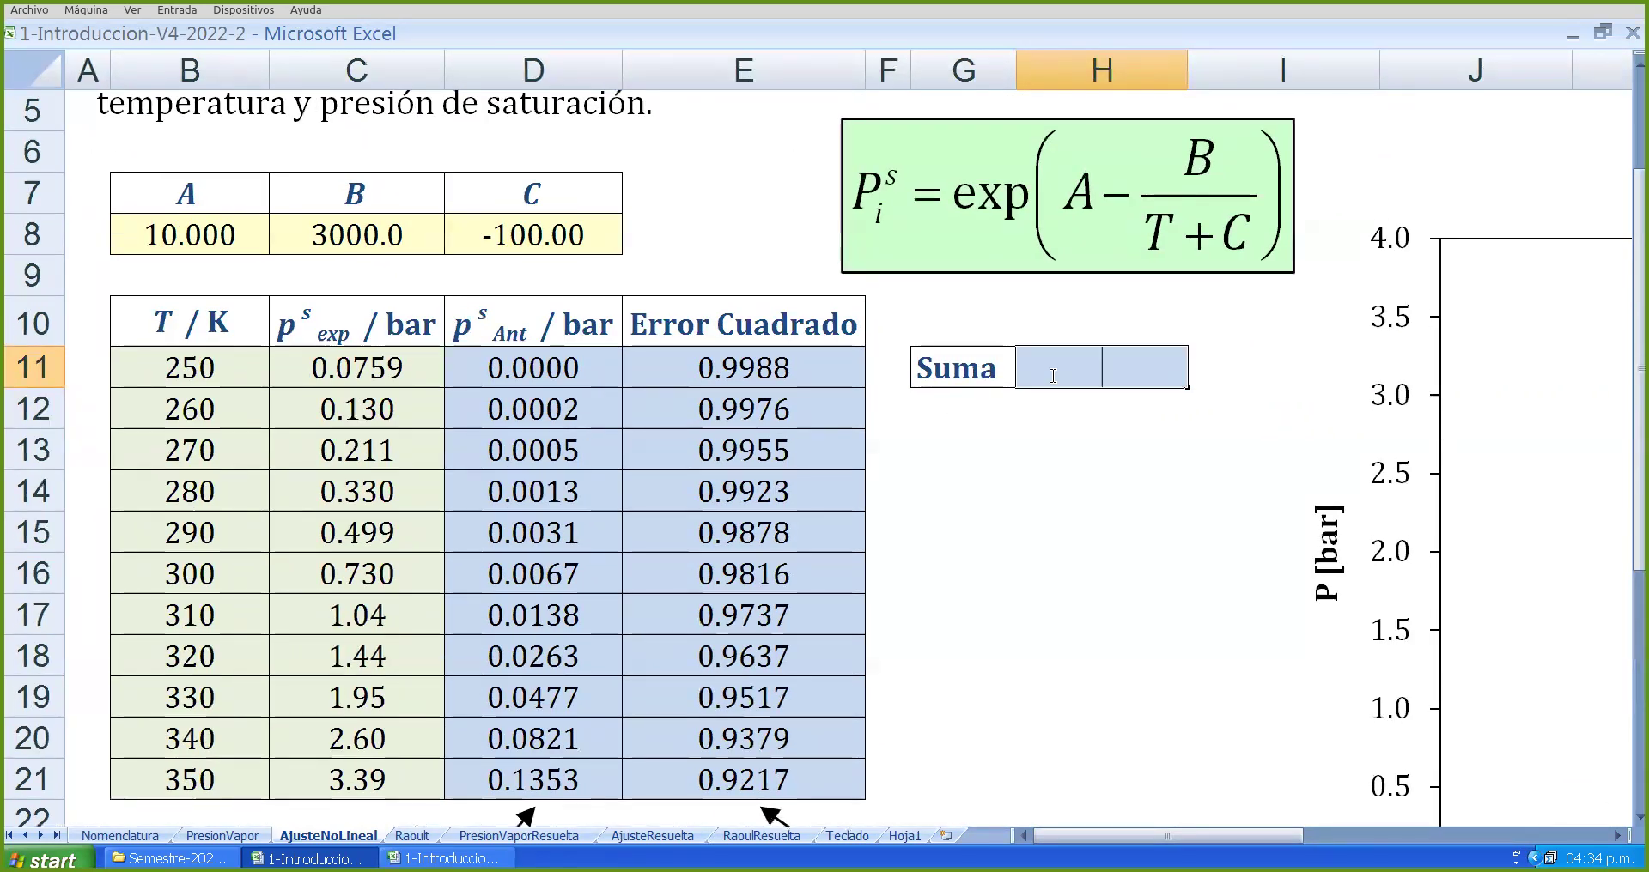
type("=")
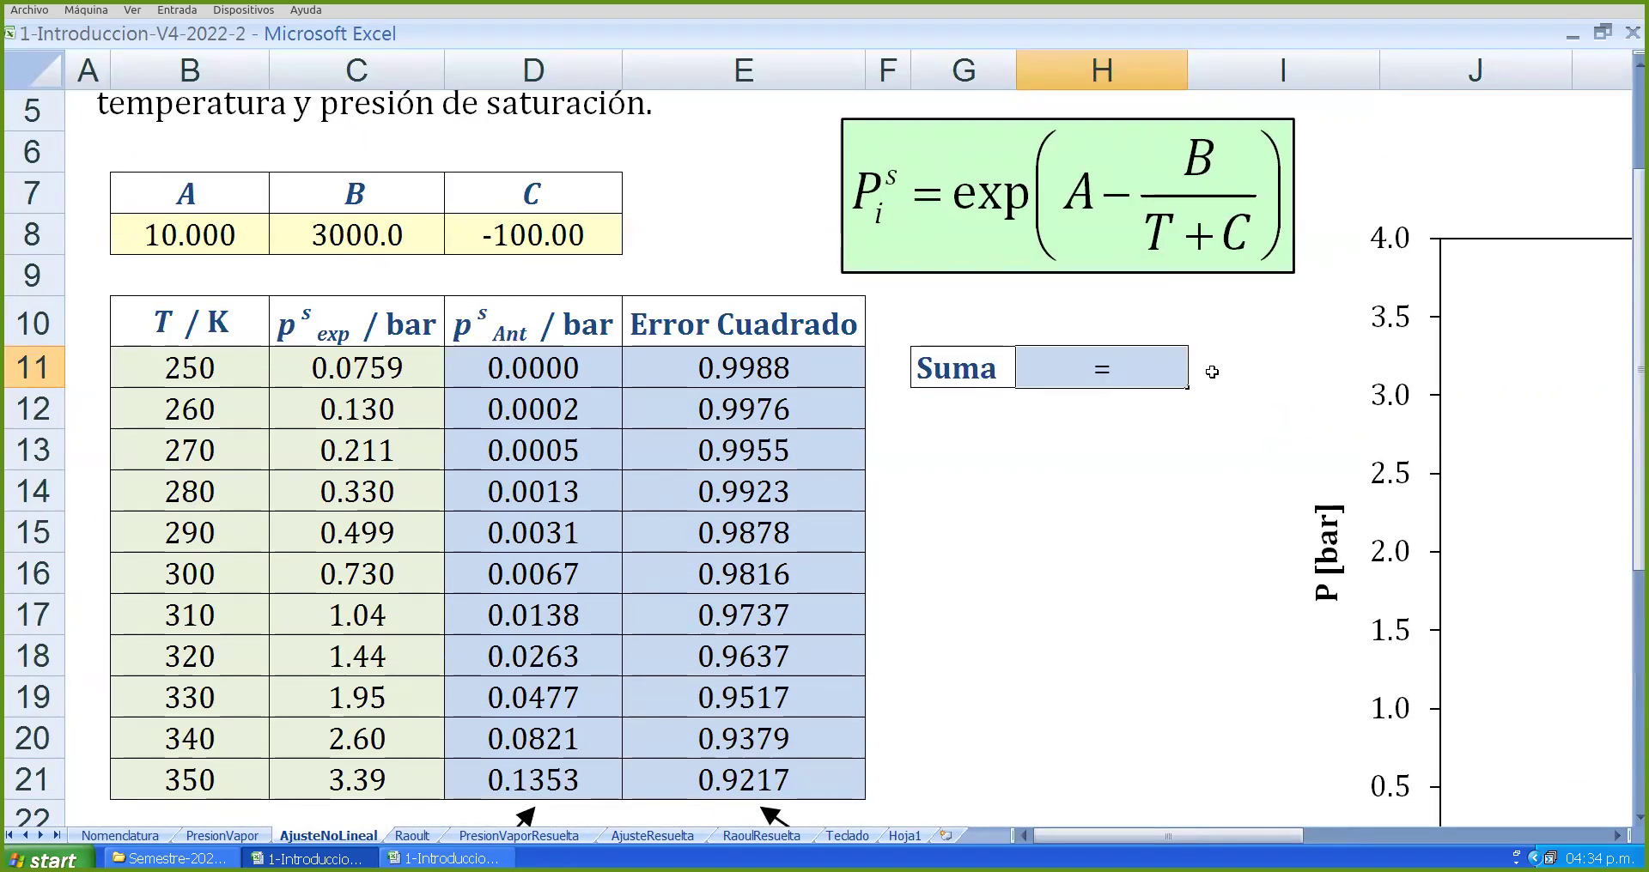
type("suma")
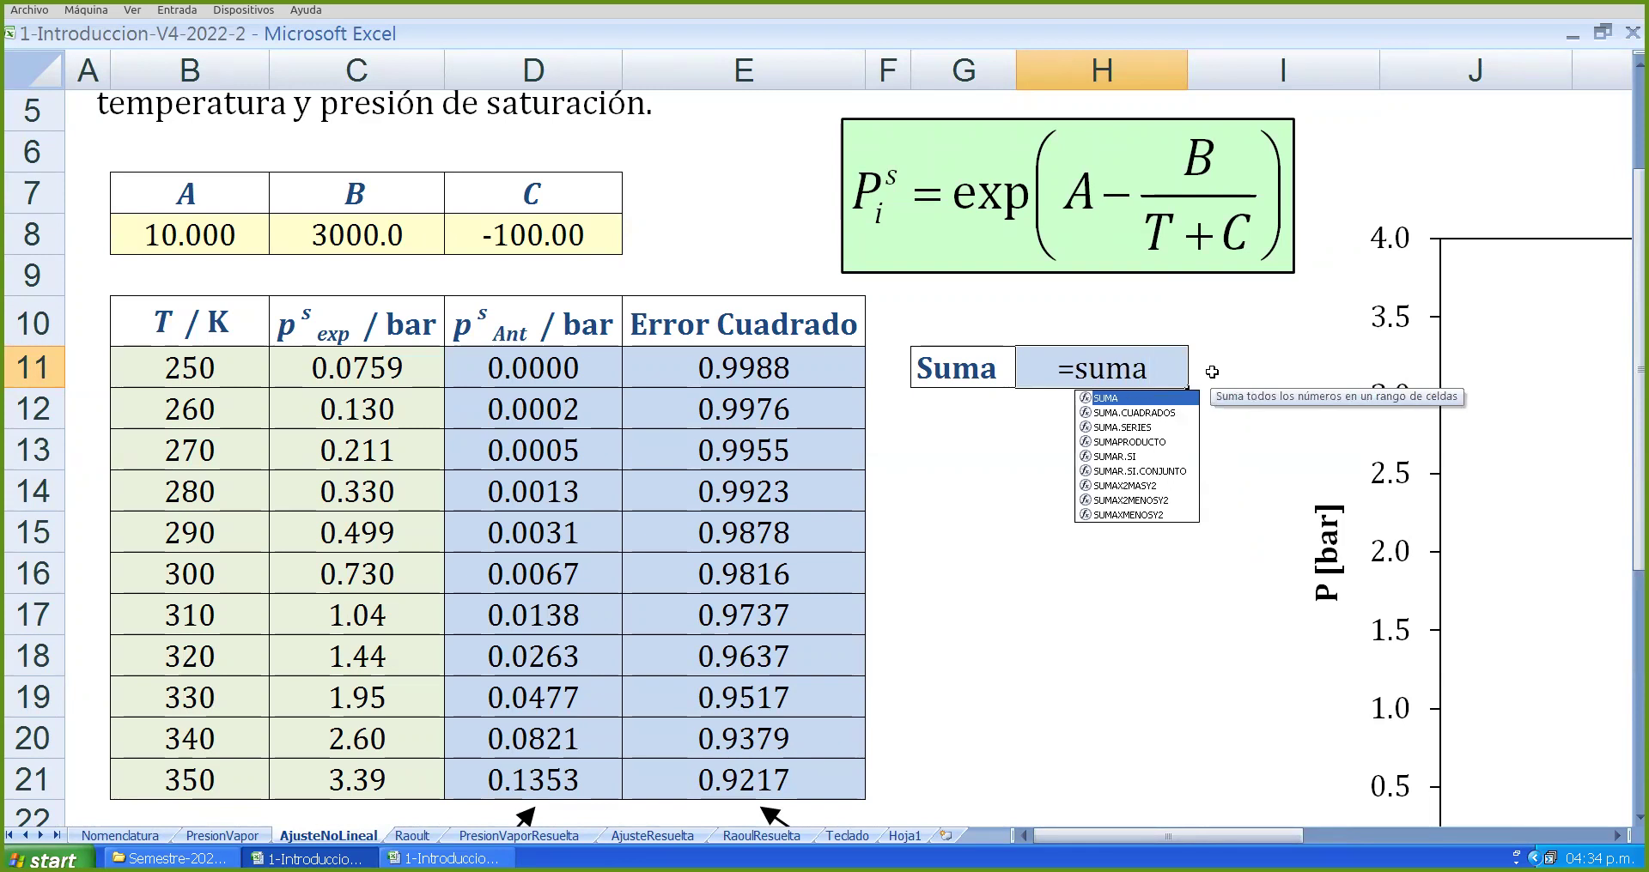
type("()")
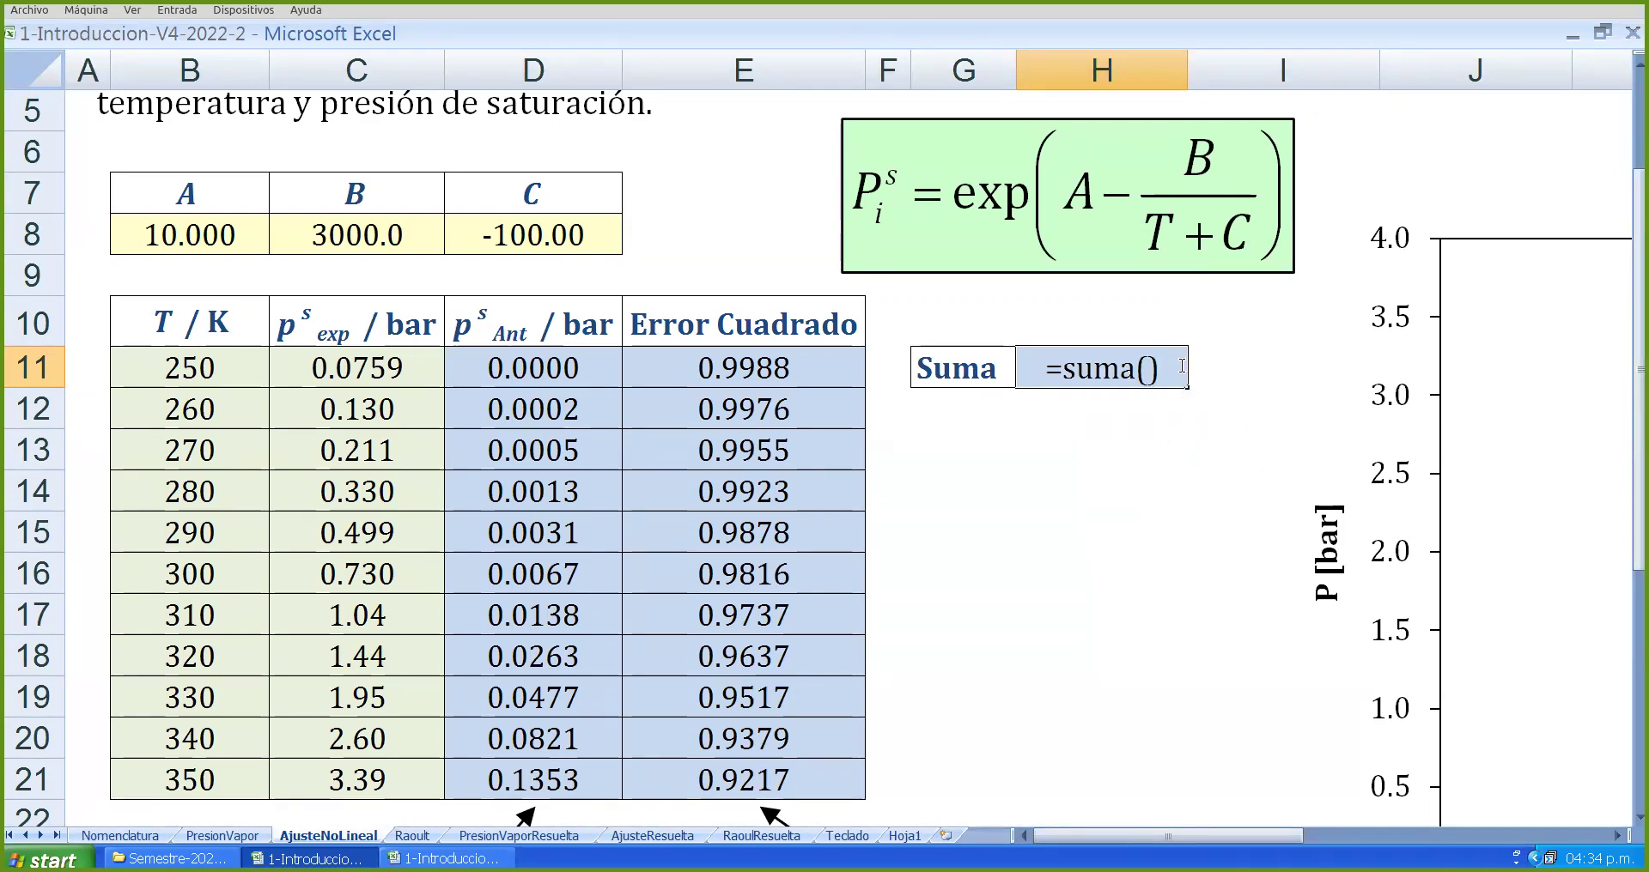
key("Left")
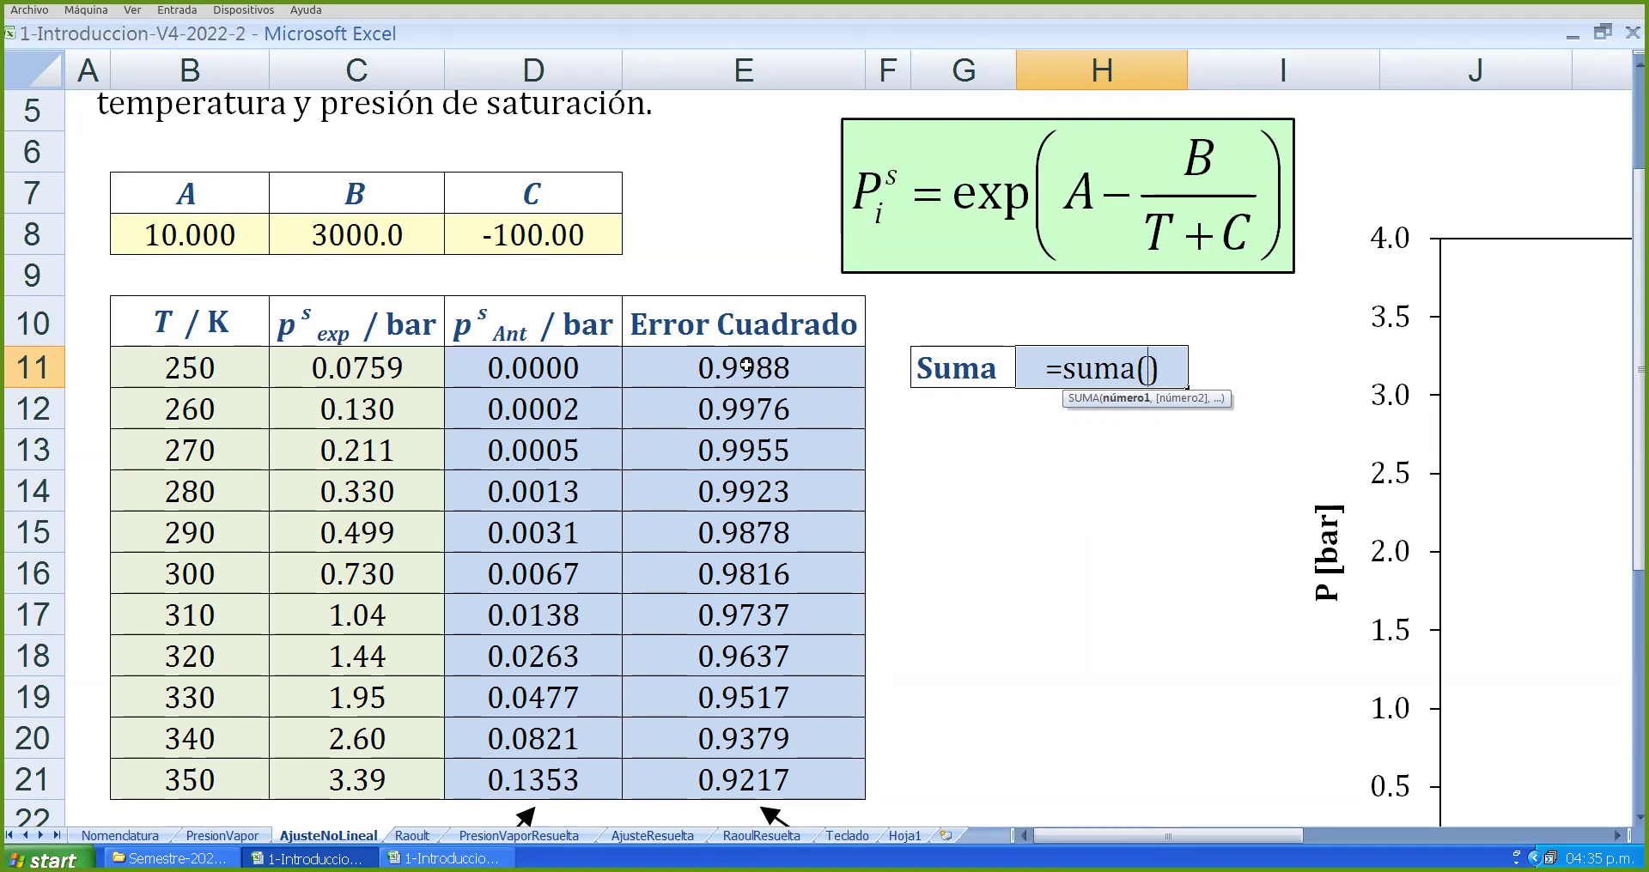
left_click(746, 366)
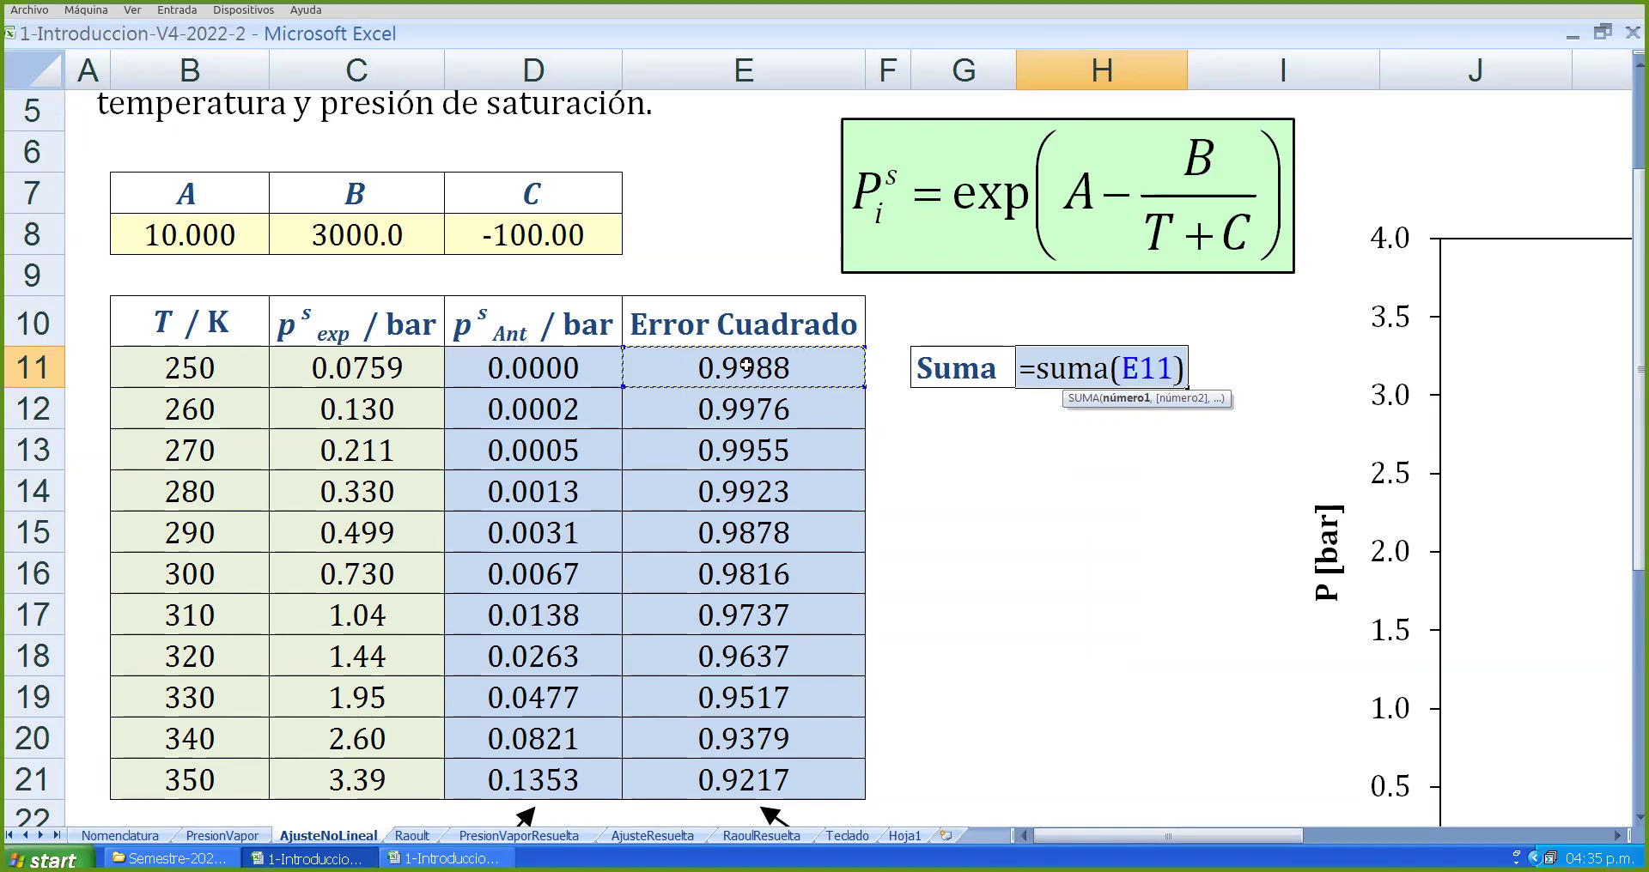
left_click_drag(745, 366, 742, 412)
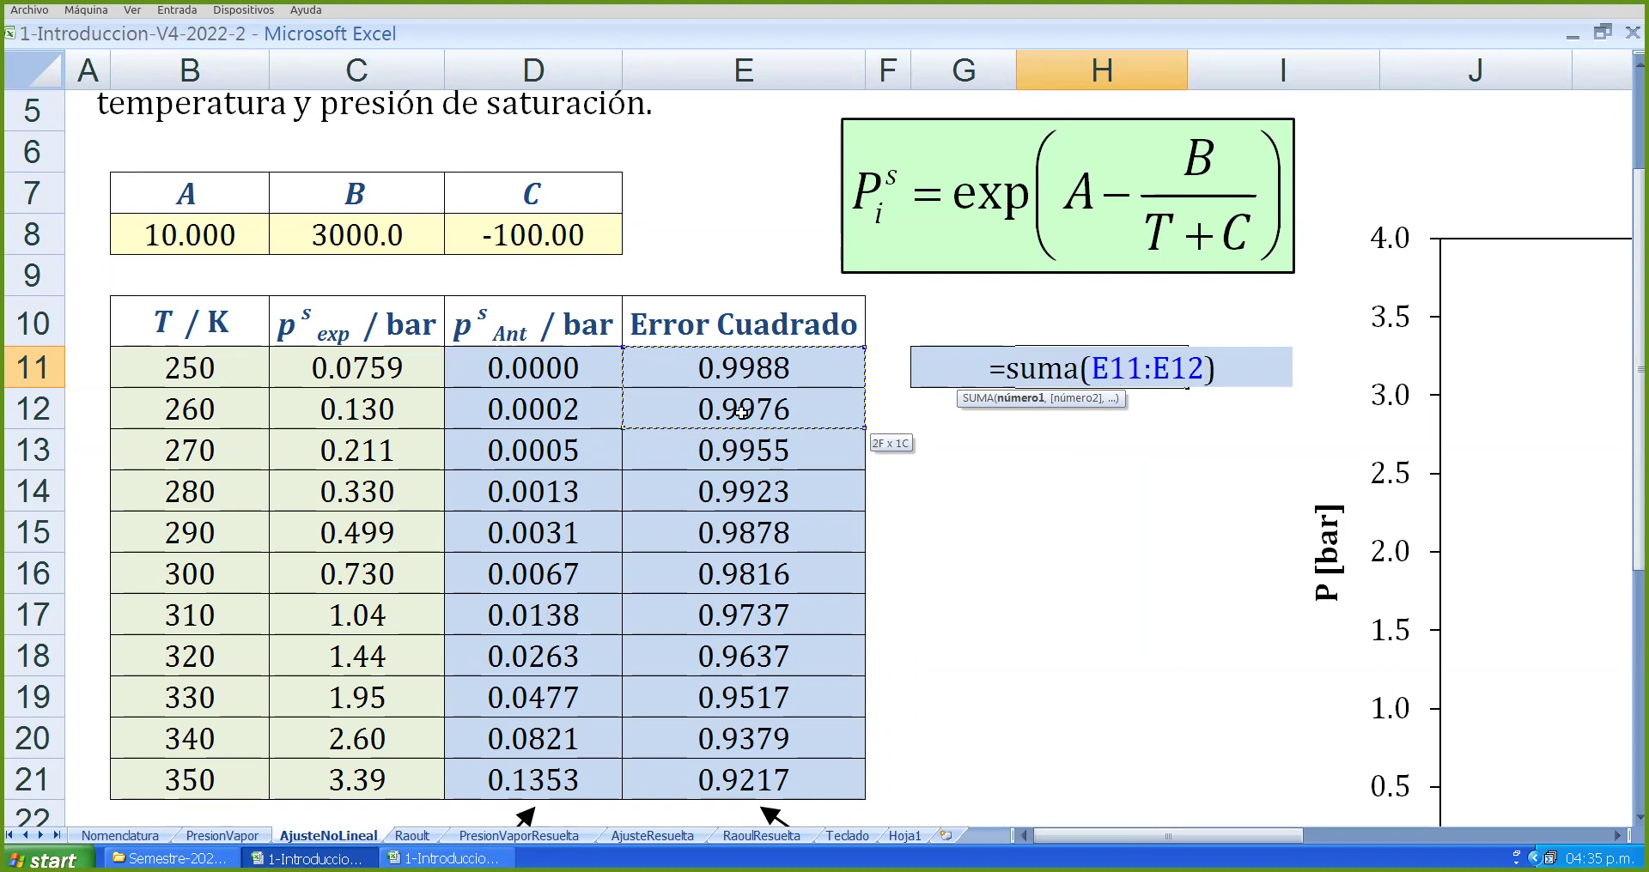
left_click_drag(742, 412, 736, 773)
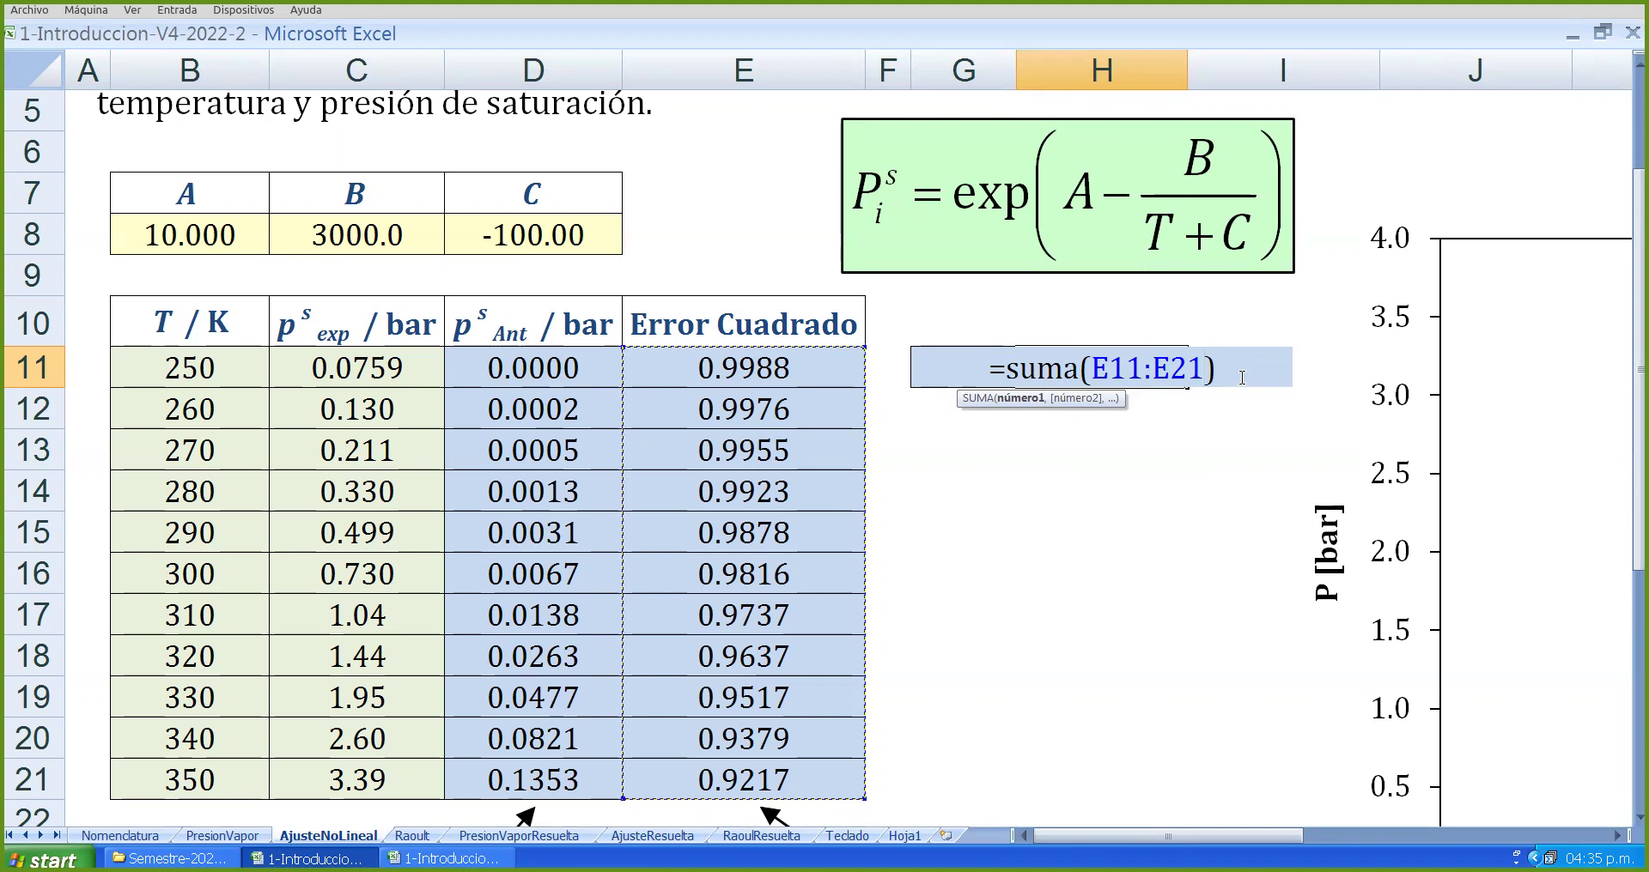
key("Return")
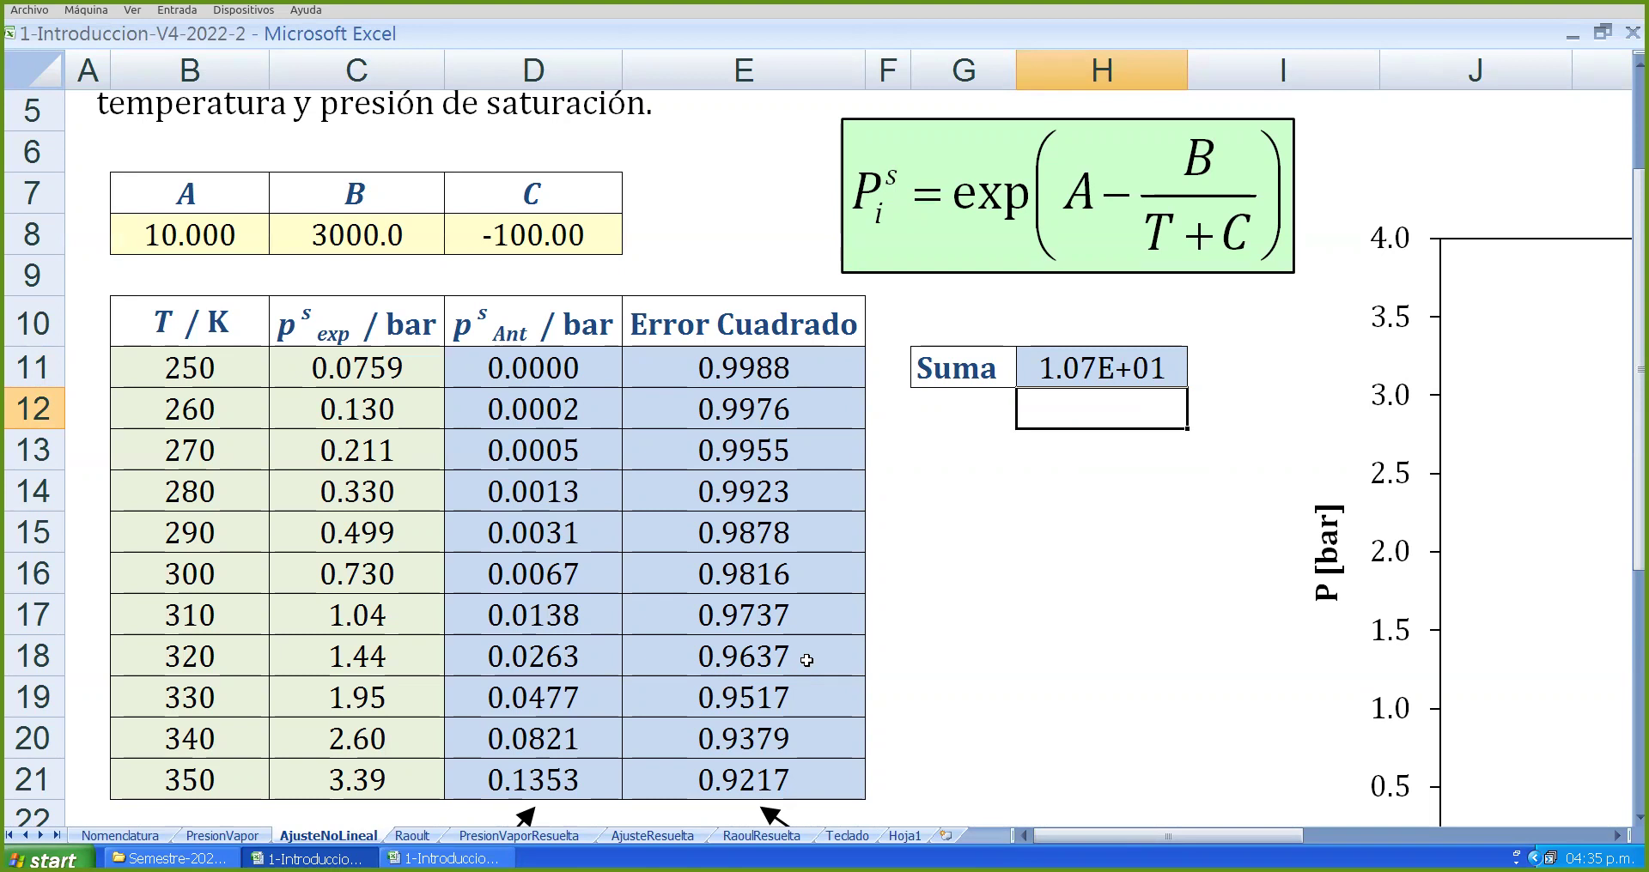
- Leave the full-screen view and open Solver with the Suma cell H11 selected
left_click(1136, 376)
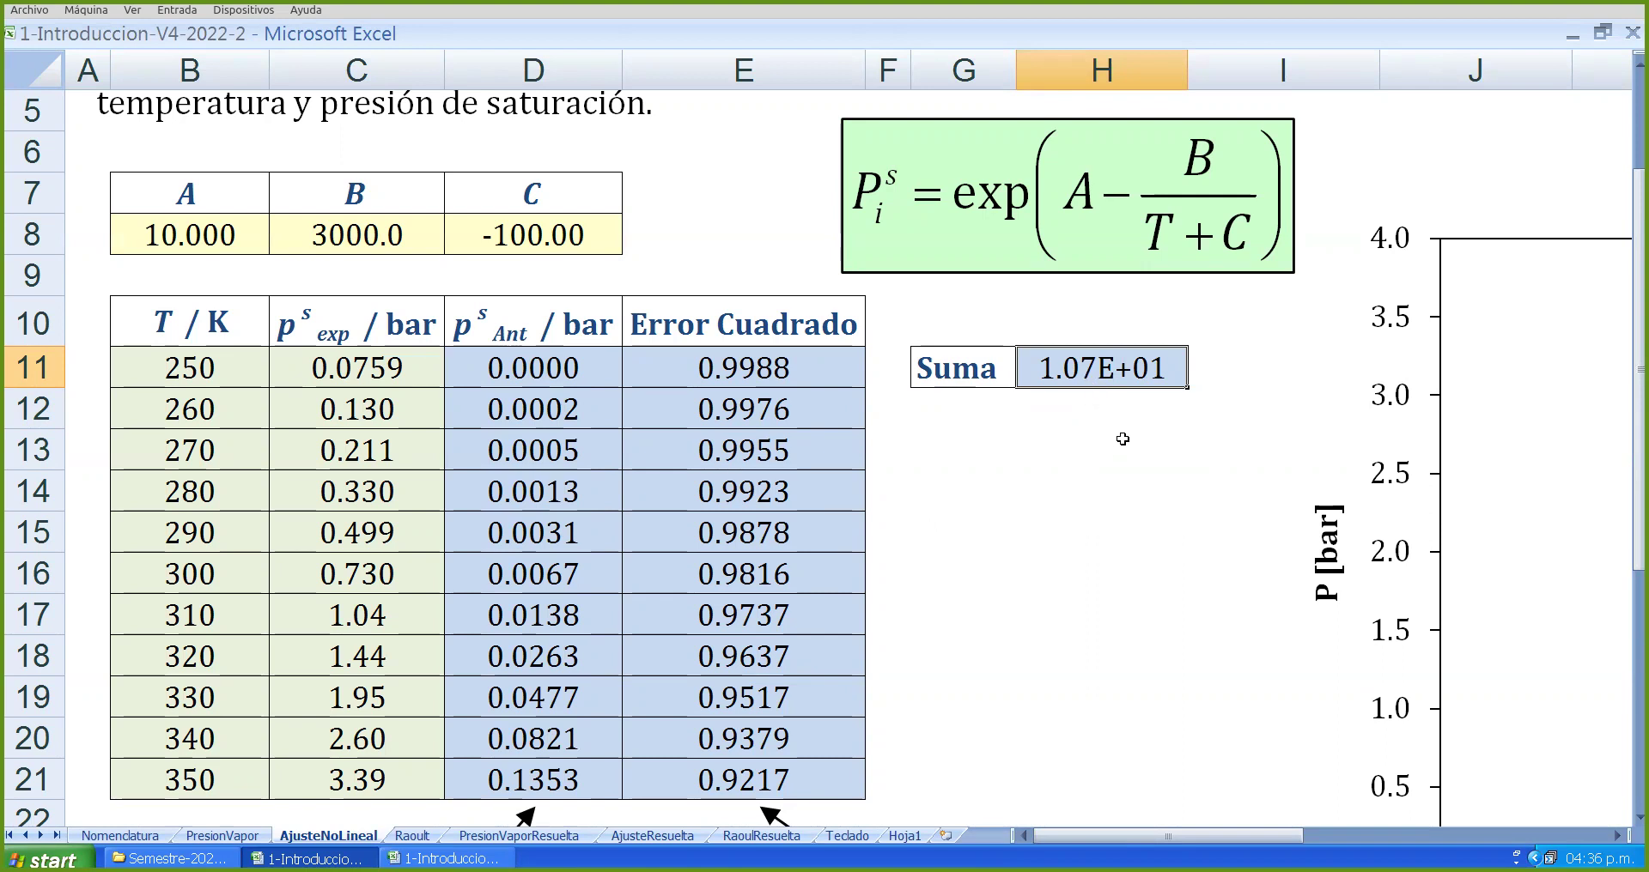
left_click_drag(159, 234, 520, 228)
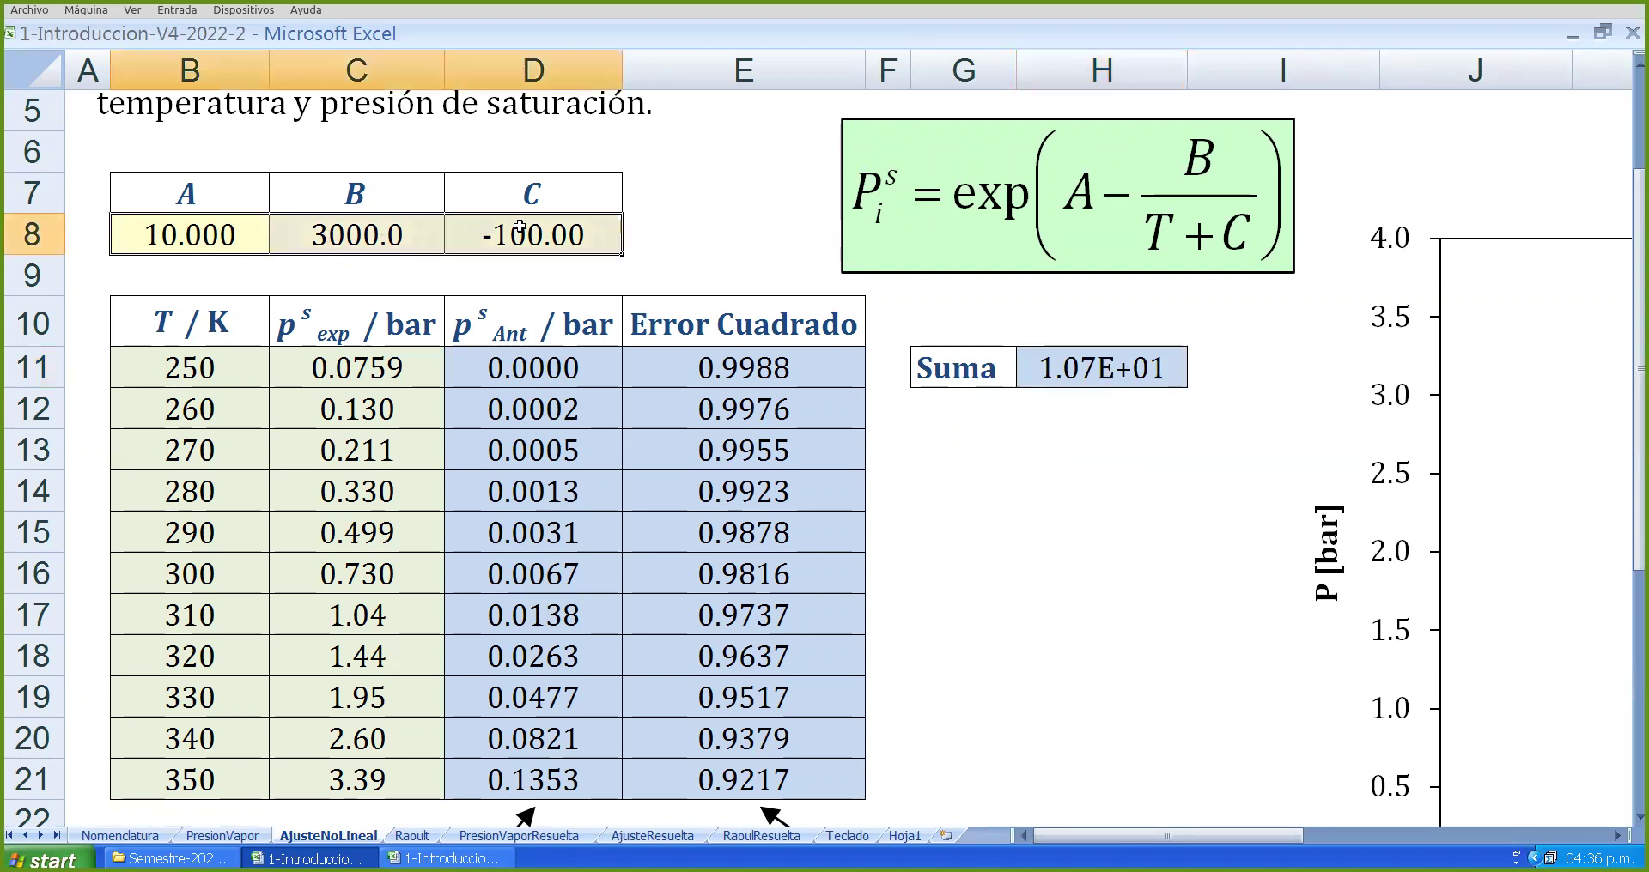
left_click(1086, 379)
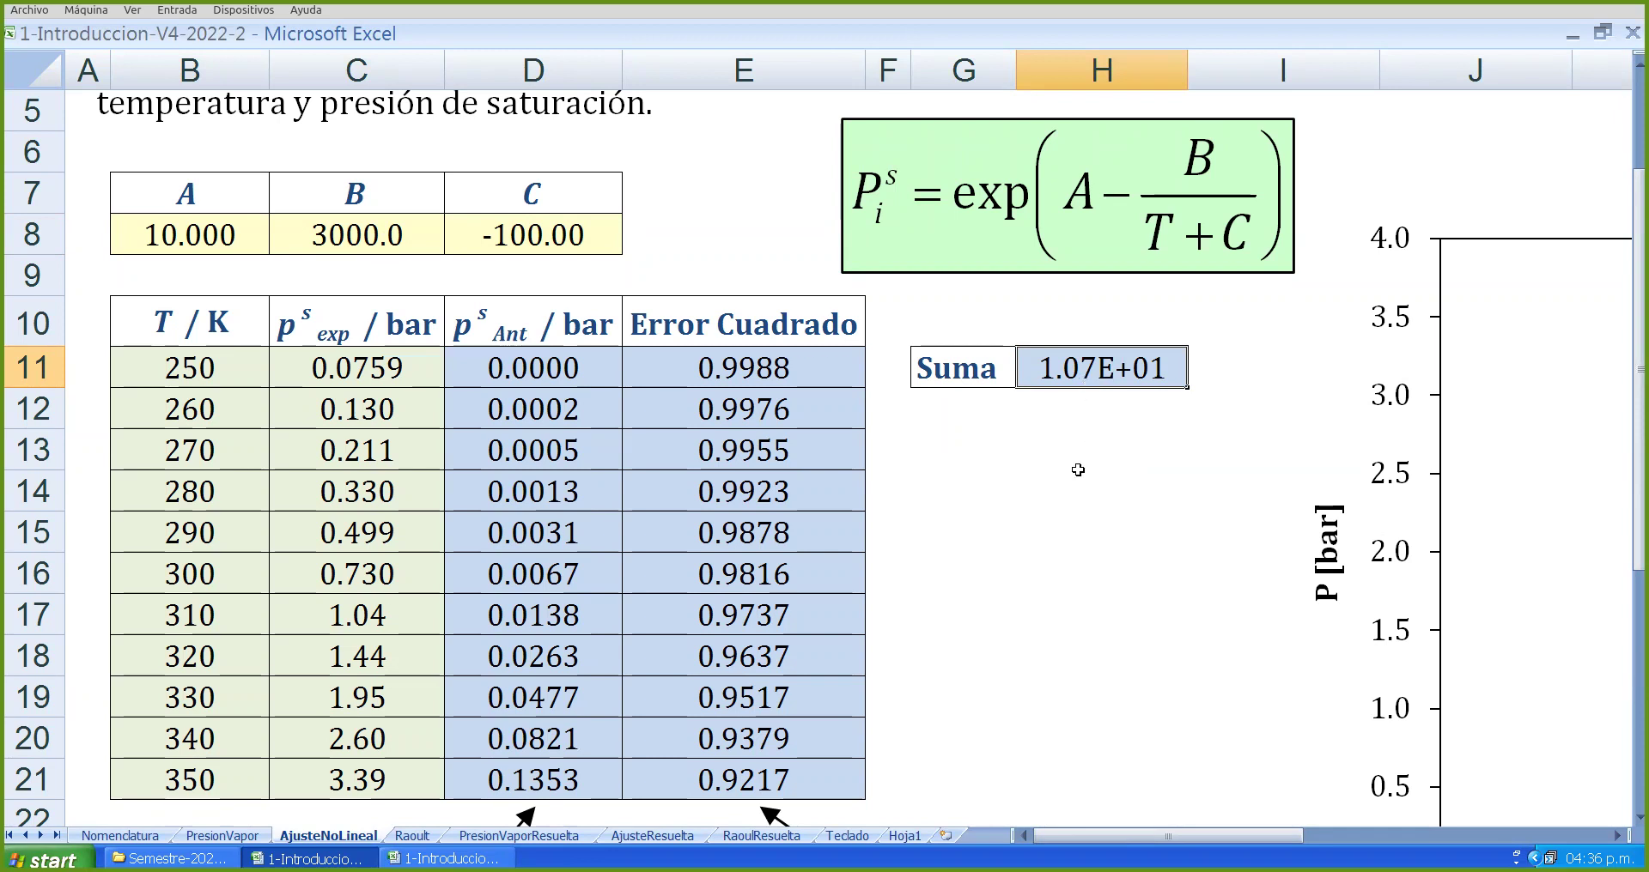
key("Escape")
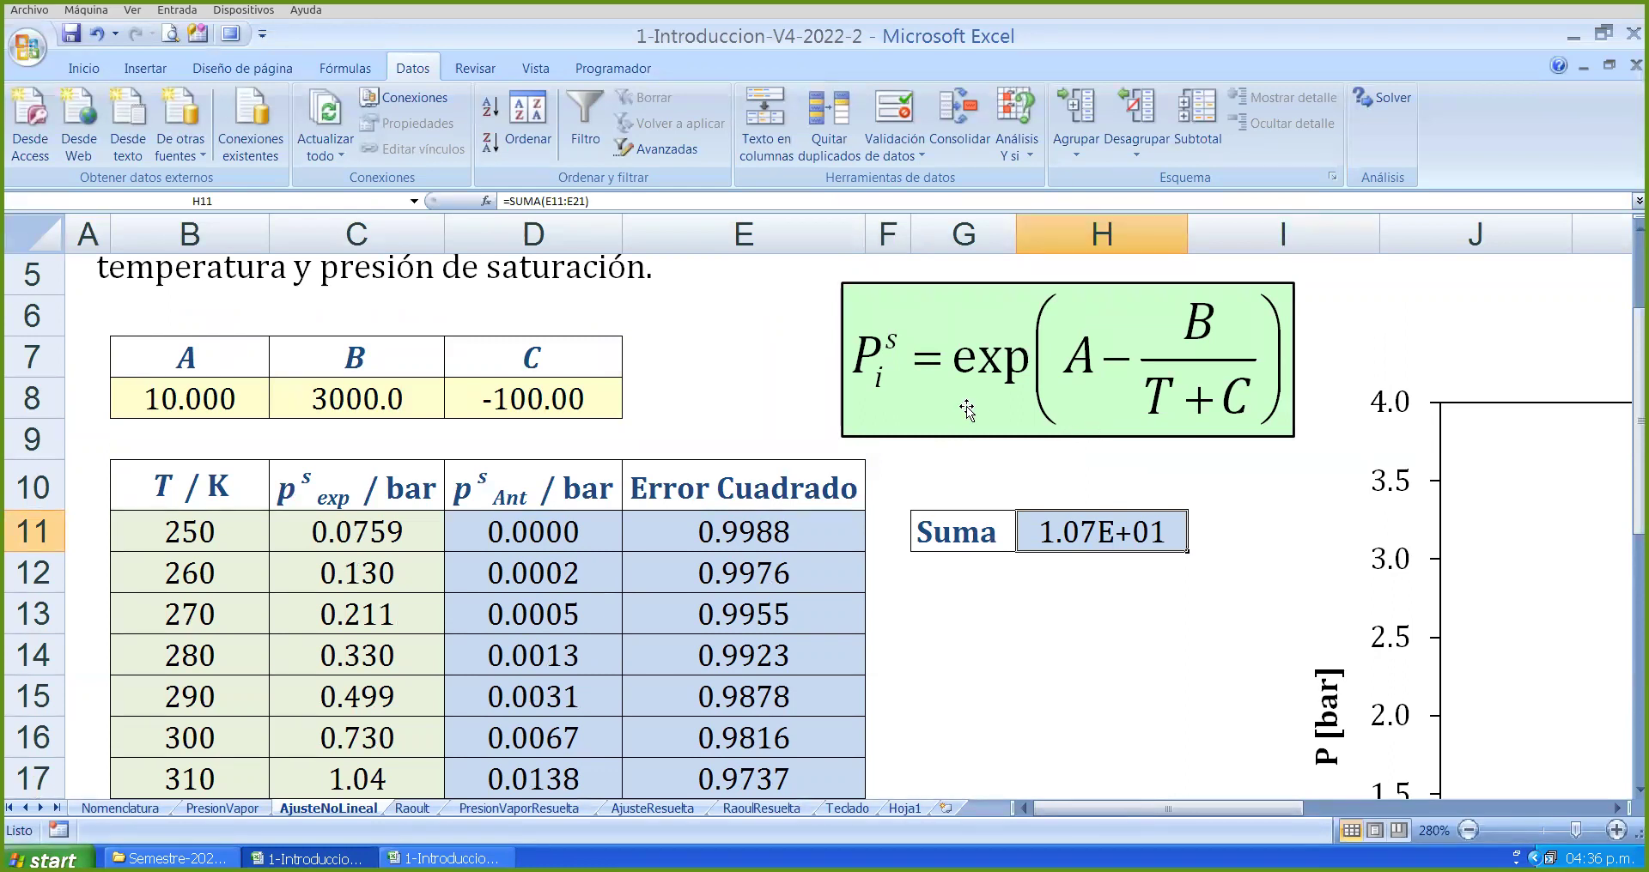
left_click(1383, 100)
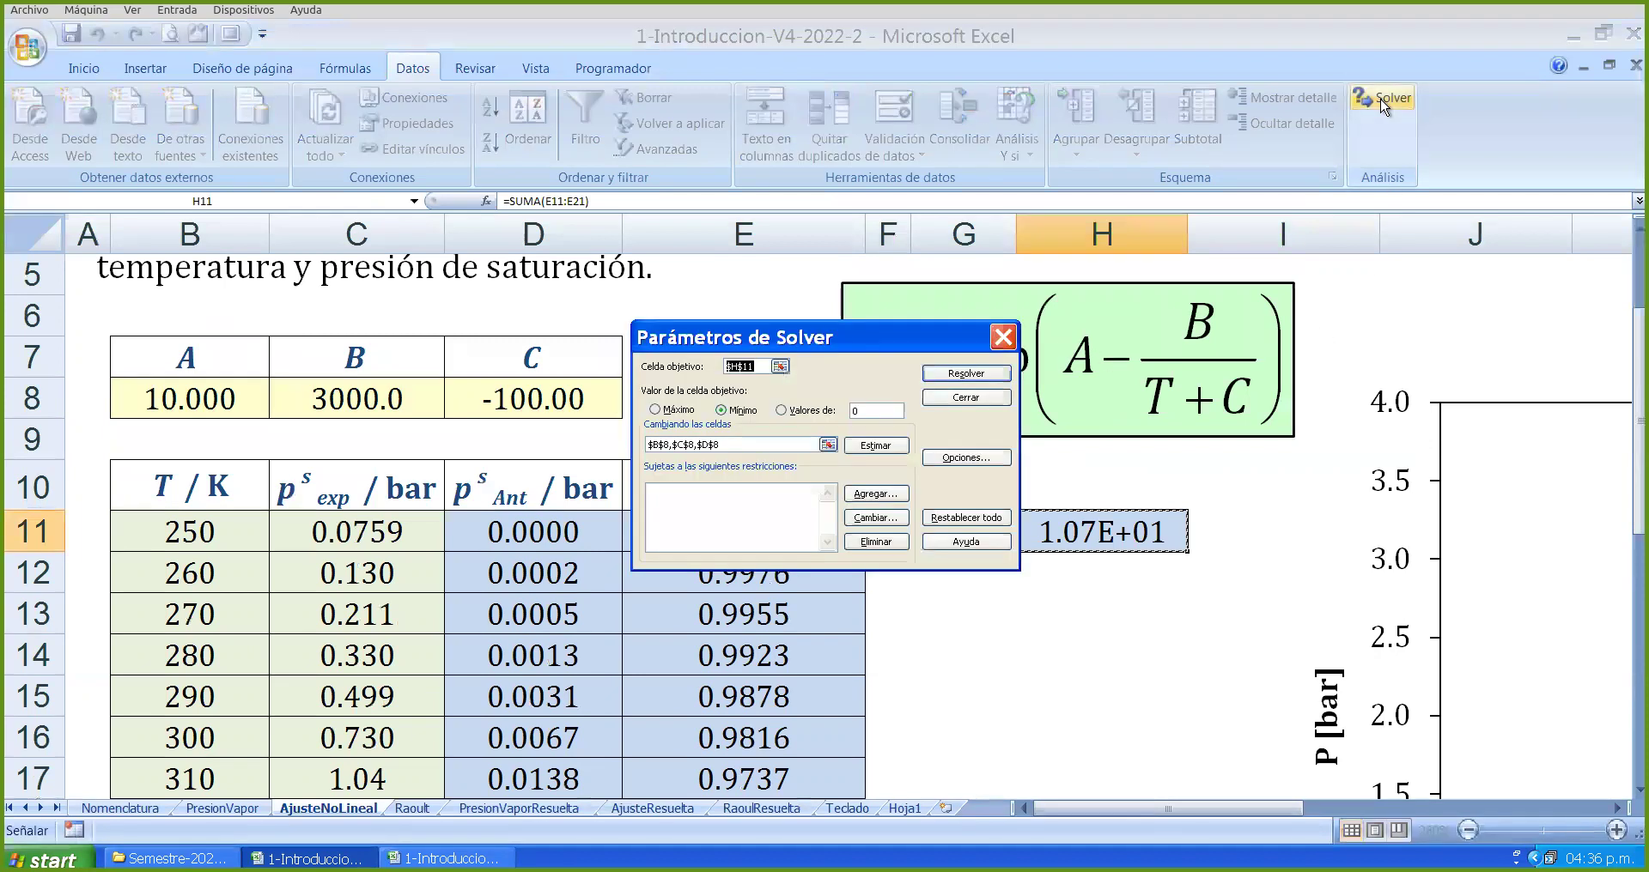
- Clear the existing target cell and changing cell references from the Solver parameters
left_click(779, 367)
key("Delete")
left_click(1007, 360)
left_click(738, 443)
key("BackSpace")
key("BackSpace")
key("BackSpace")
key("BackSpace")
key("BackSpace")
key("BackSpace")
key("BackSpace")
key("BackSpace")
key("BackSpace")
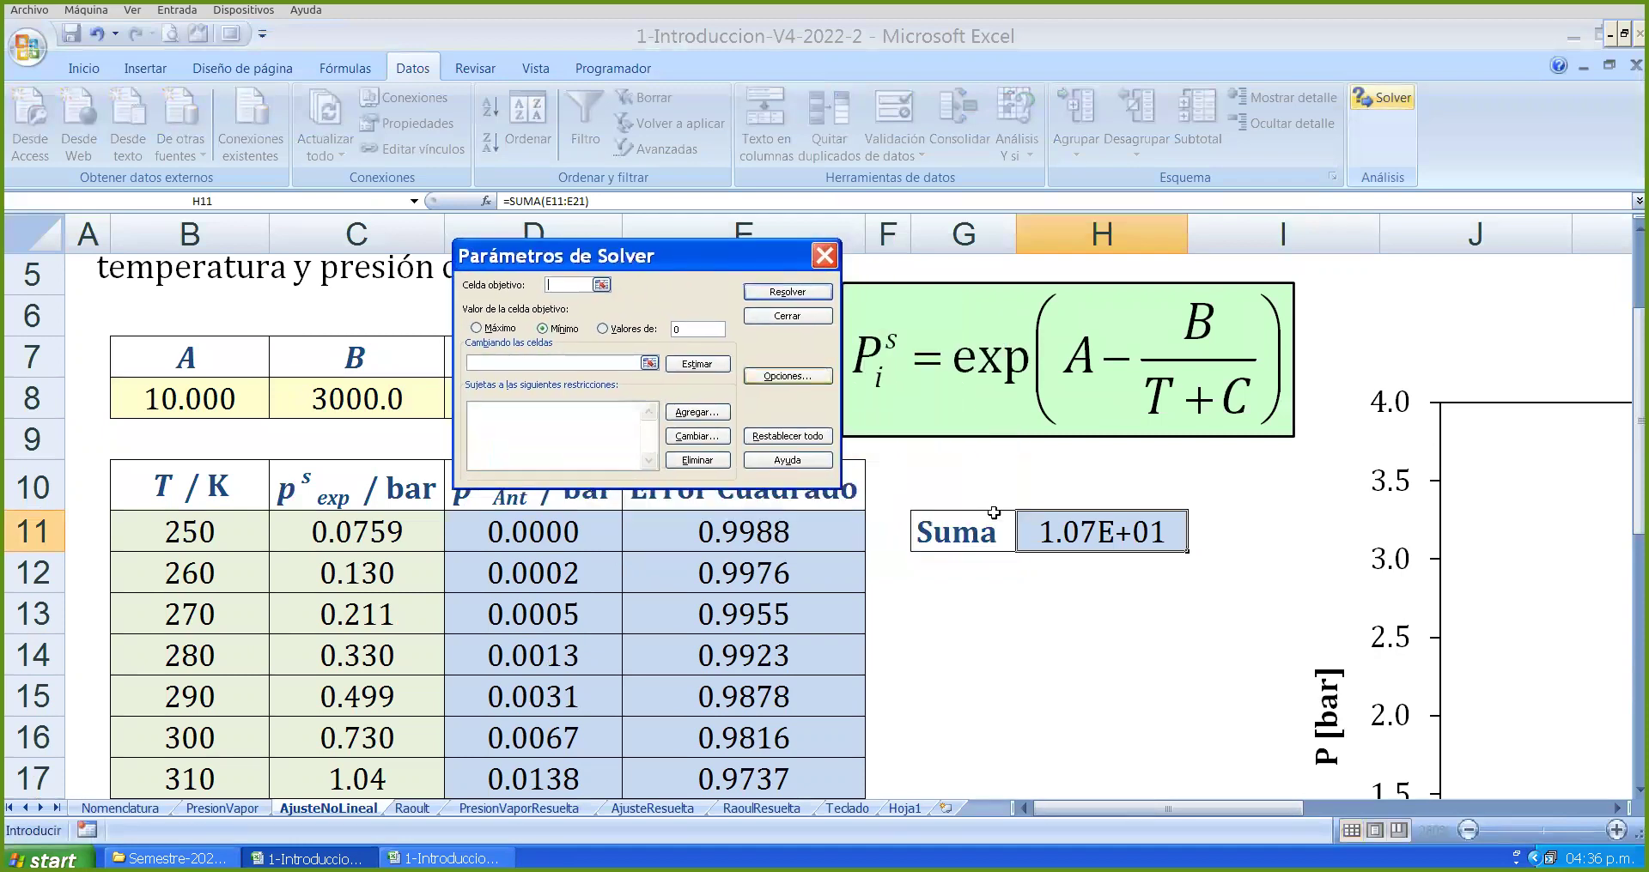
- Set the Suma cell $H$11 as Solver's target cell and choose Mínimo as its goal
left_click(1097, 532)
left_click_drag(712, 269, 781, 302)
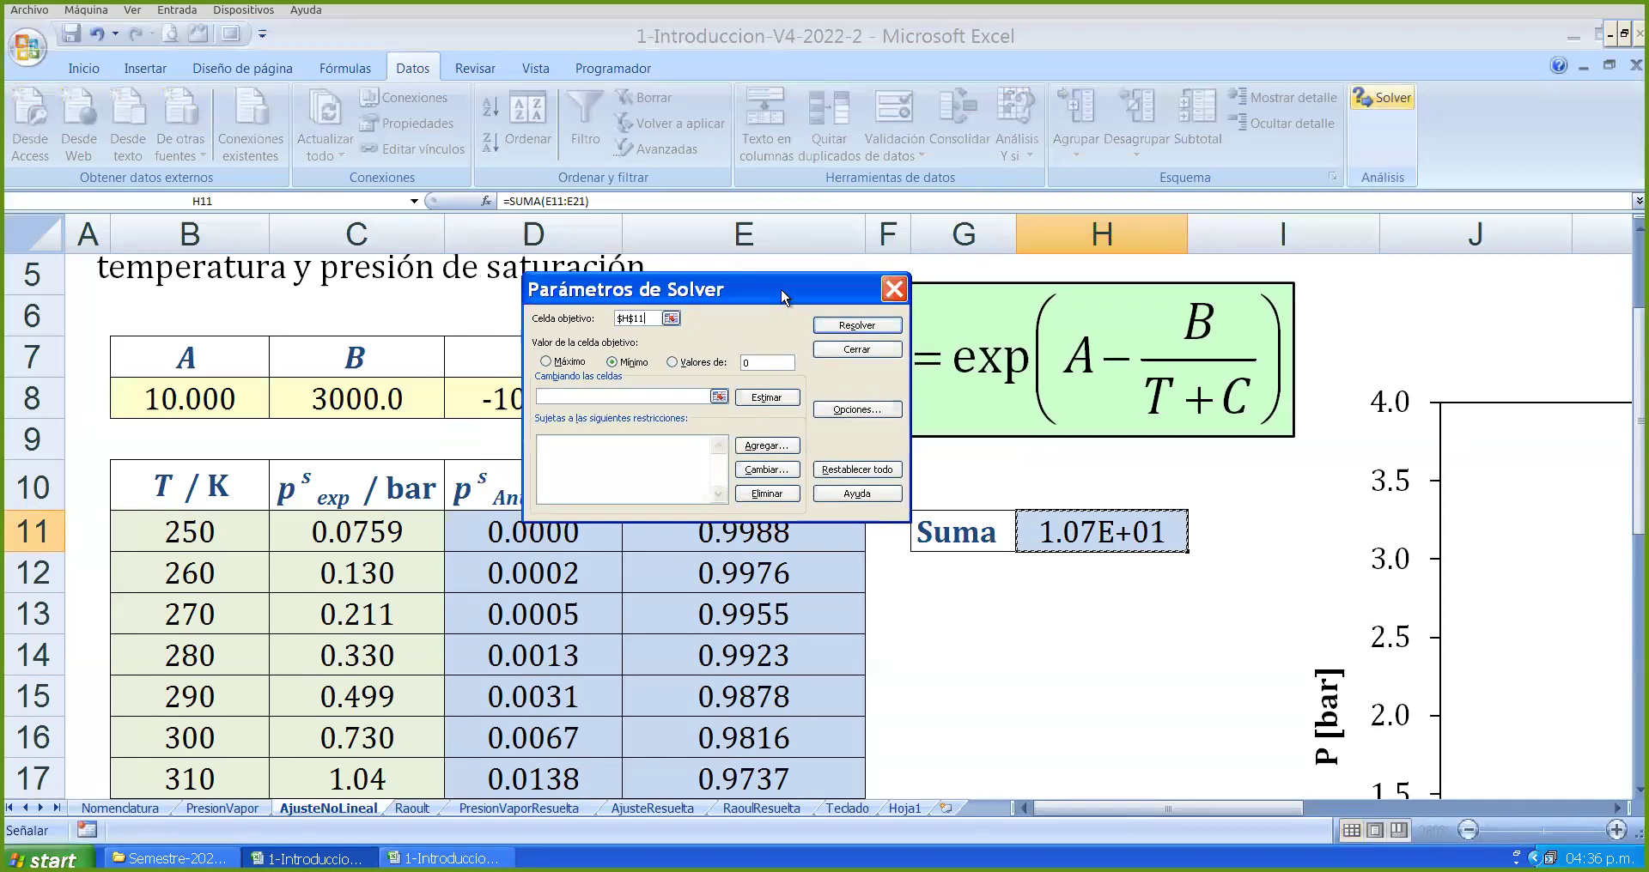
left_click(615, 364)
left_click(546, 363)
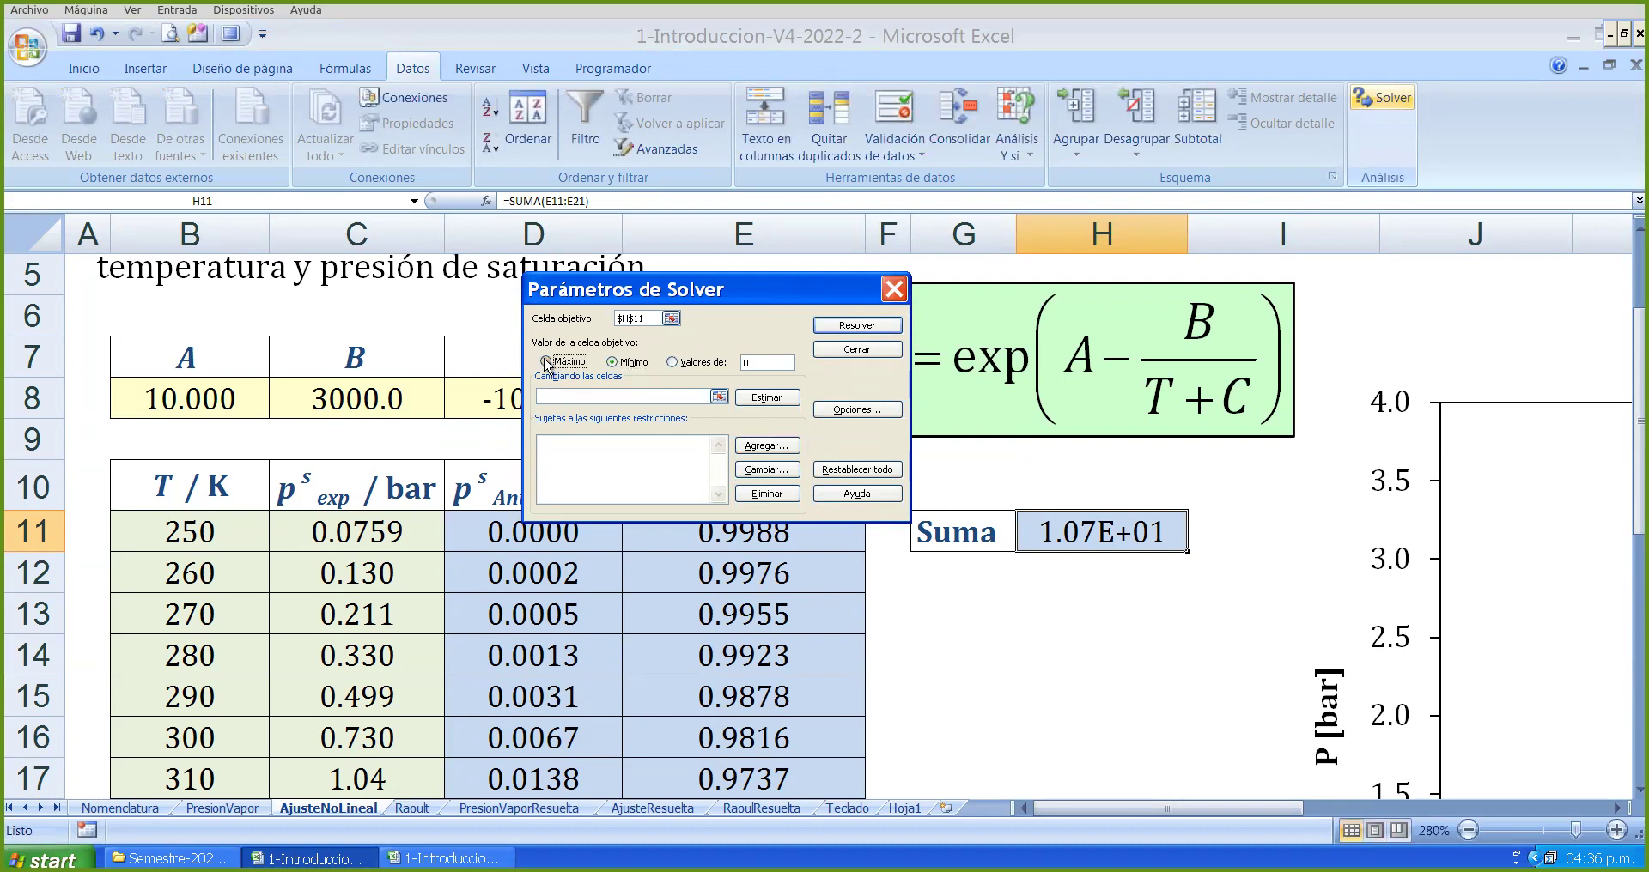
left_click(611, 362)
left_click(673, 362)
left_click(625, 364)
- Set Solver's changing cells to the A, B and C parameters, $B$8,$C$8,$D$8
left_click_drag(725, 292, 943, 286)
left_click(833, 390)
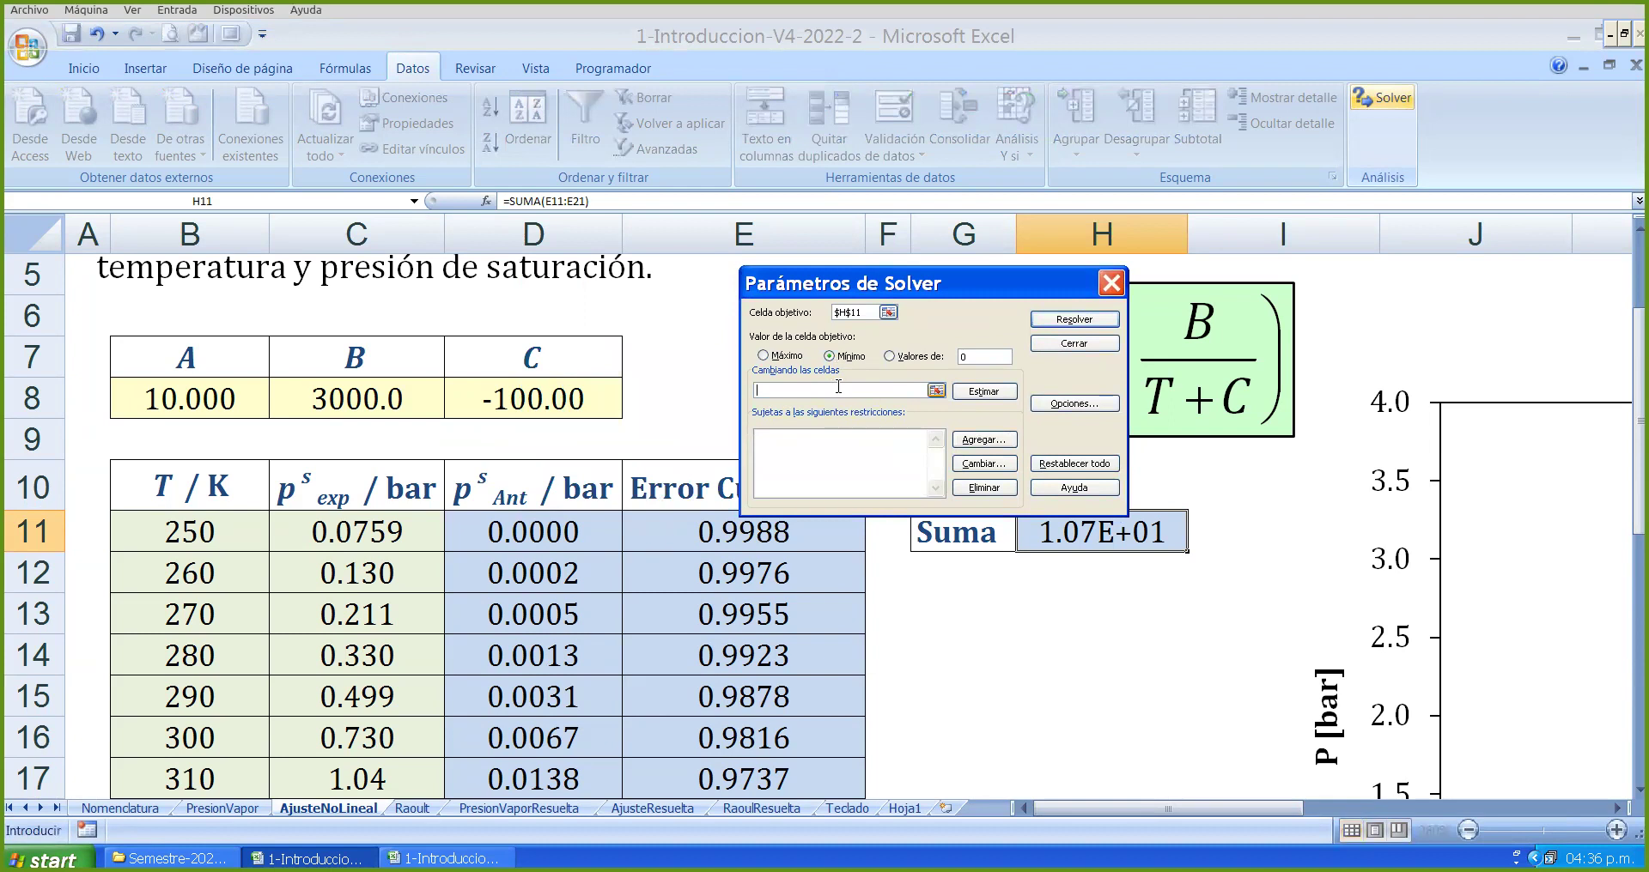
left_click(217, 401)
type(",")
left_click(348, 400)
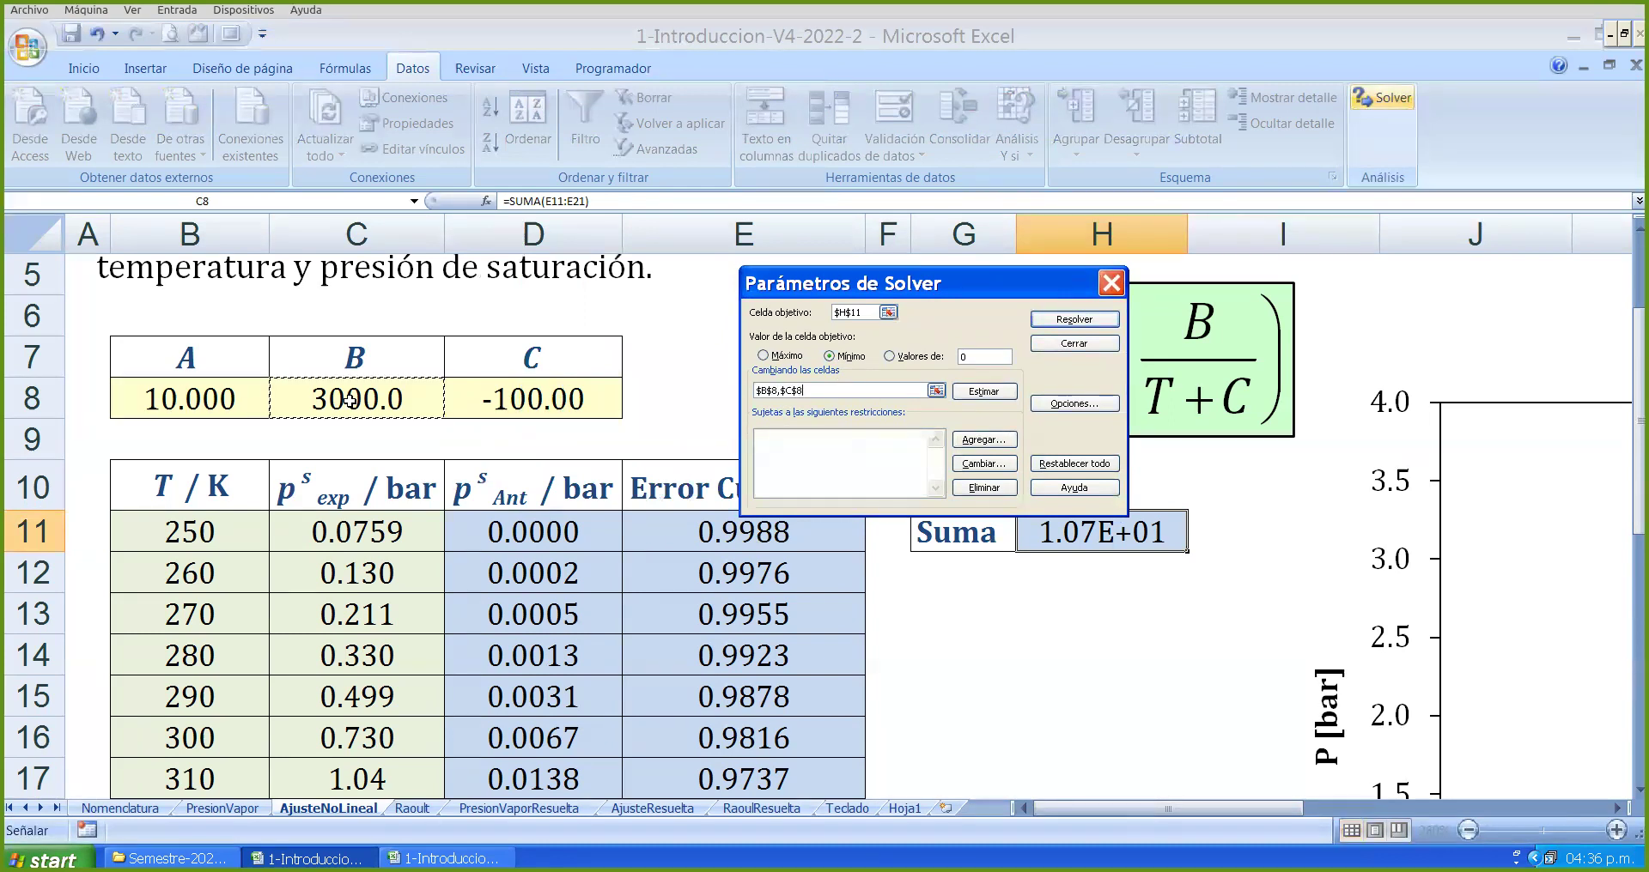
type(",")
left_click(532, 398)
- Solve for the Antoine parameters and accept the result with the option Utilizar solución de Solver
left_click_drag(945, 273, 1164, 275)
left_click(1274, 323)
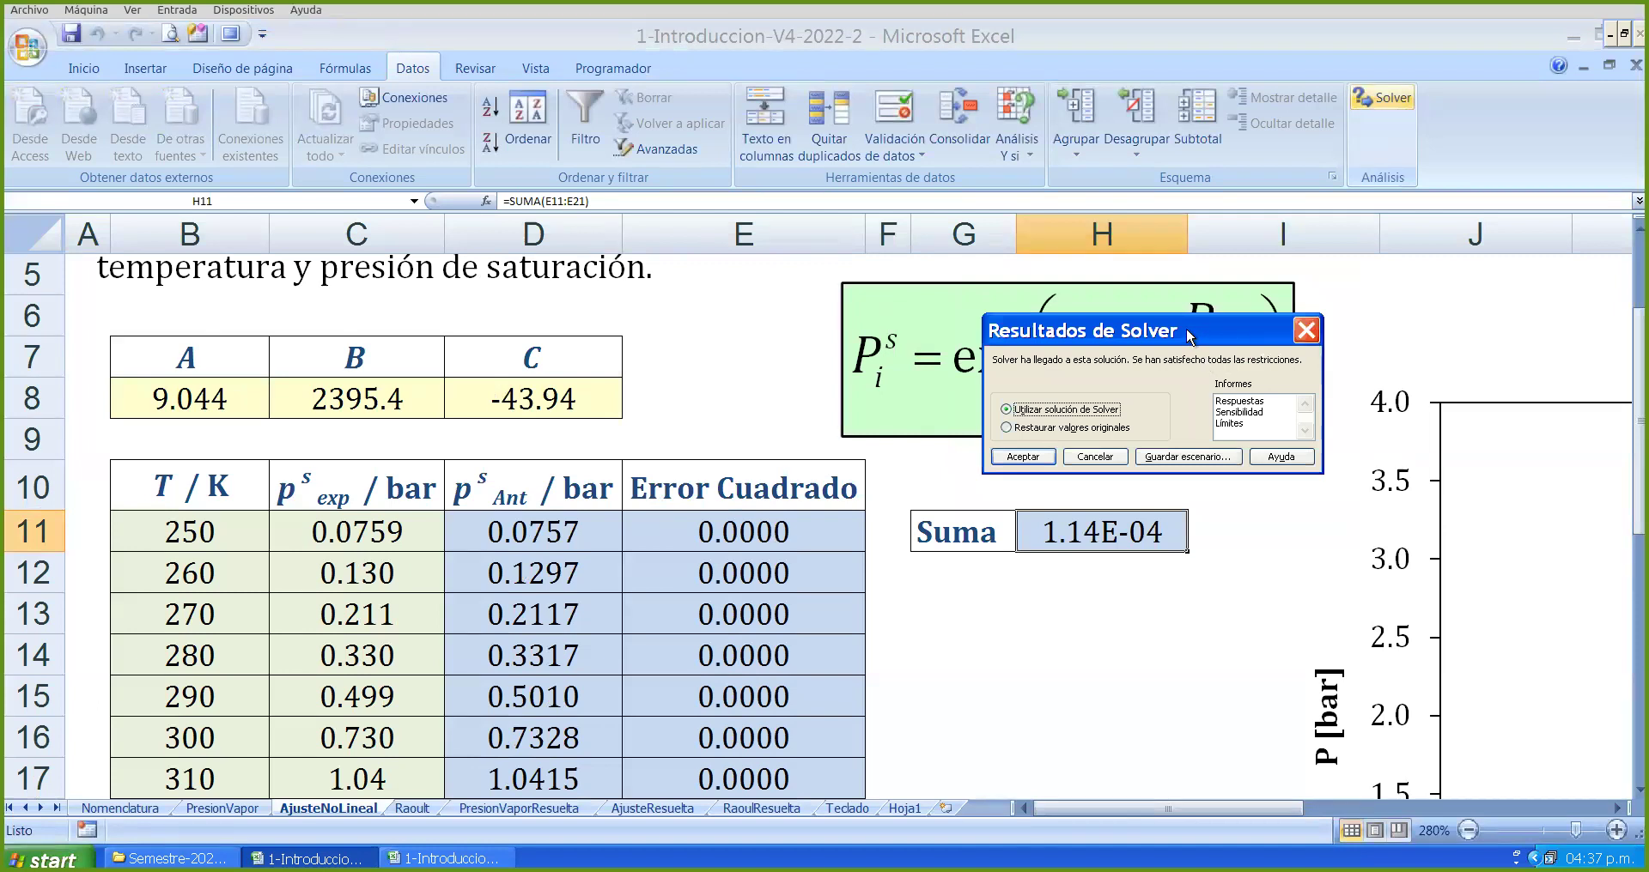
left_click_drag(1189, 335, 1268, 294)
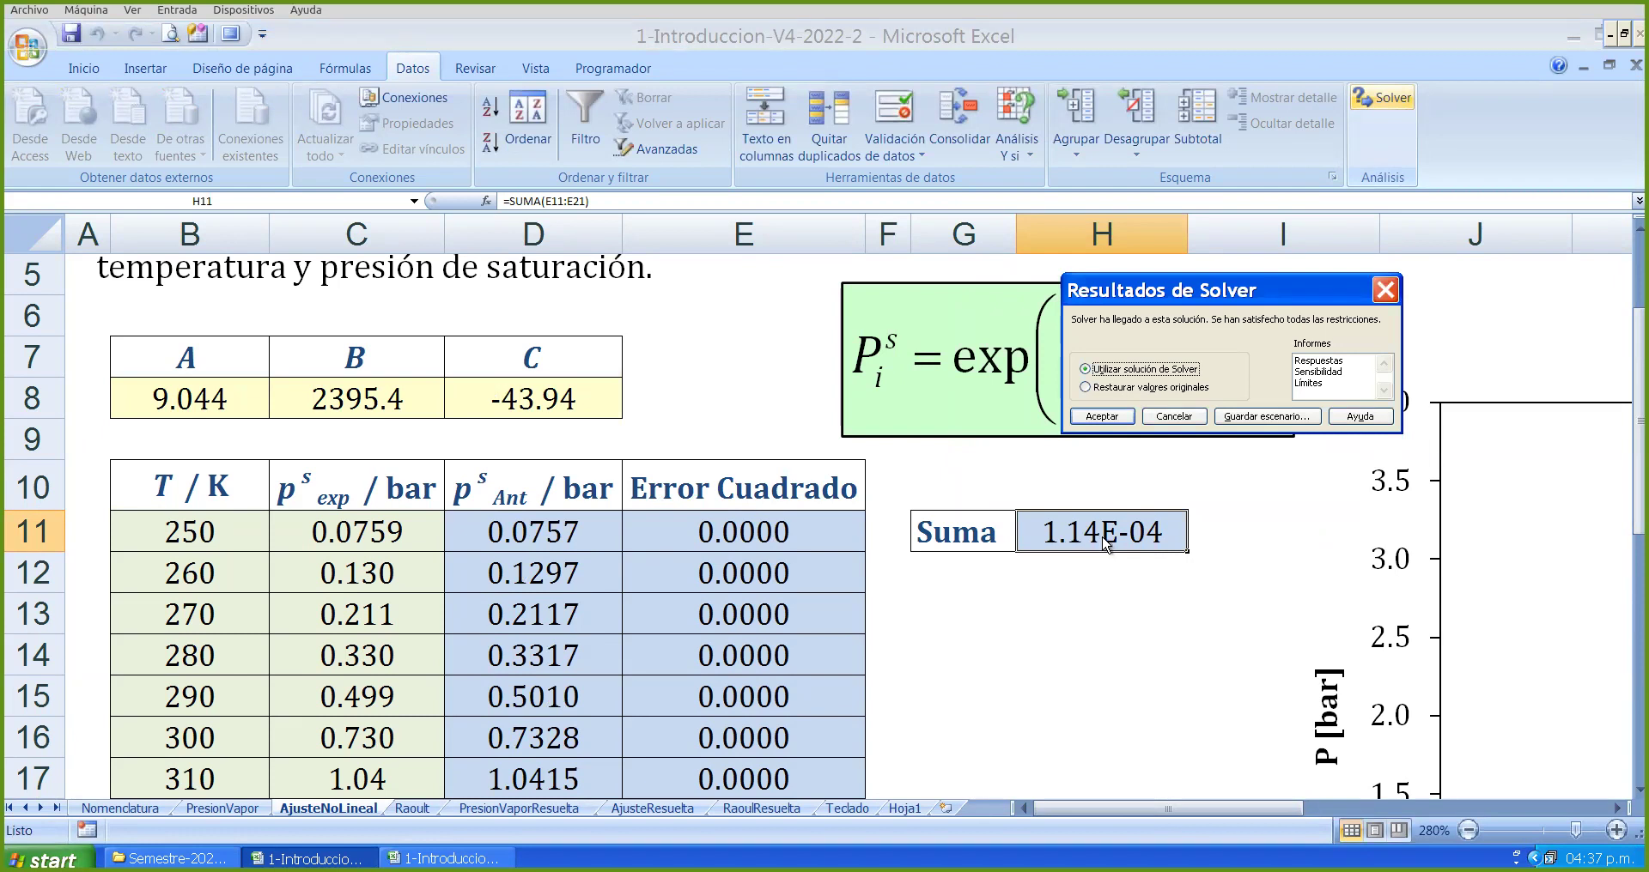
left_click(1103, 418)
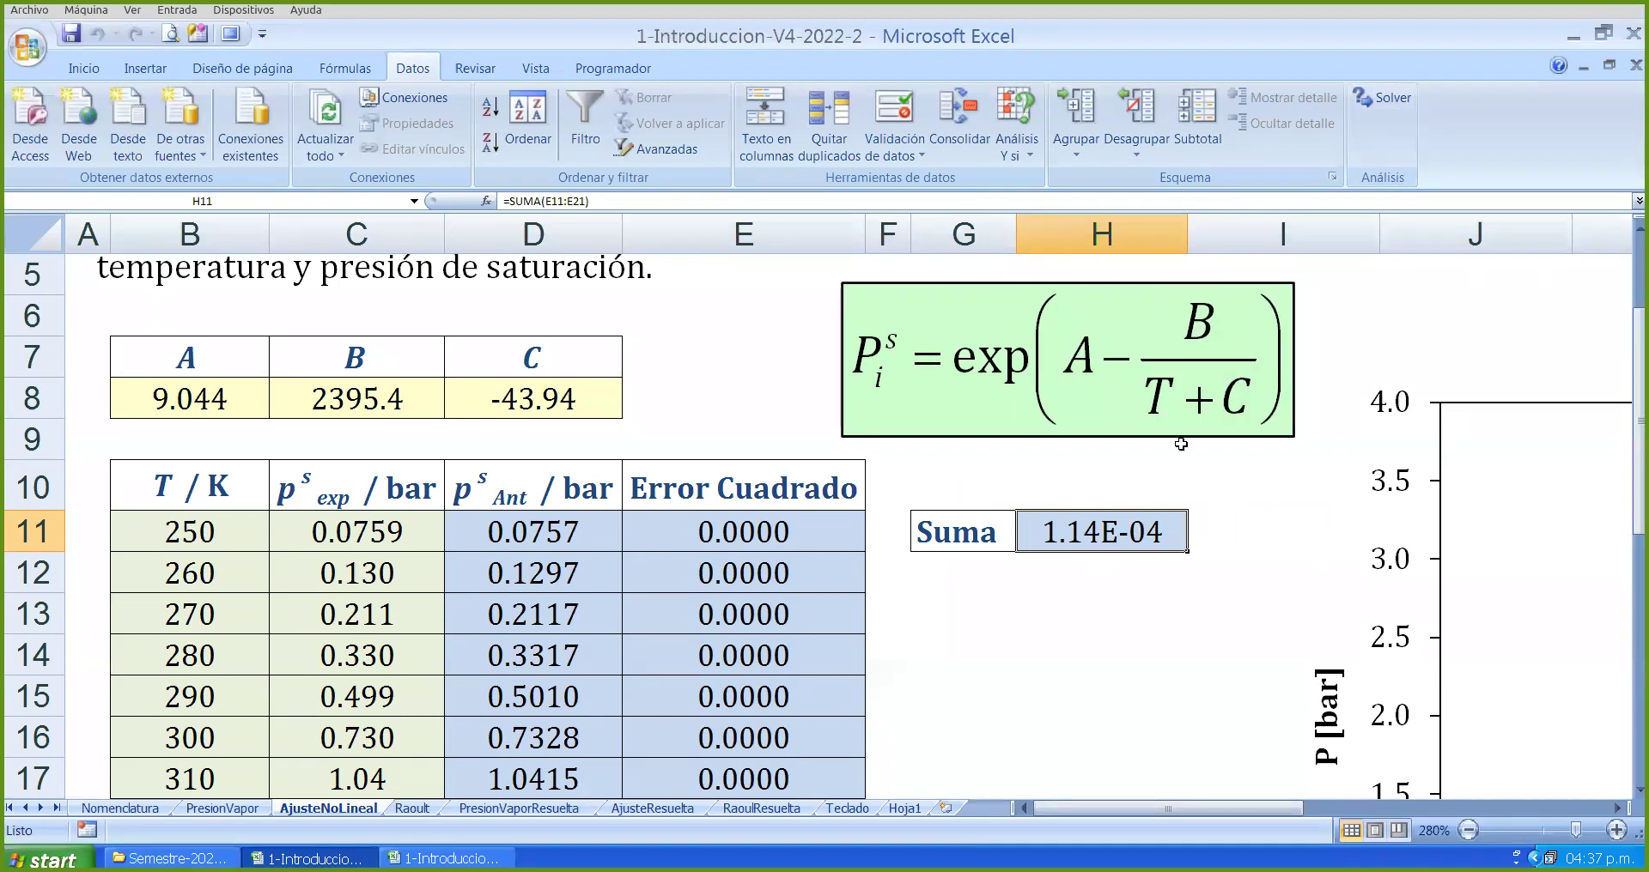
- Rerun Solver twice with the same settings to refine the fit, keeping the solution each time
left_click(1406, 100)
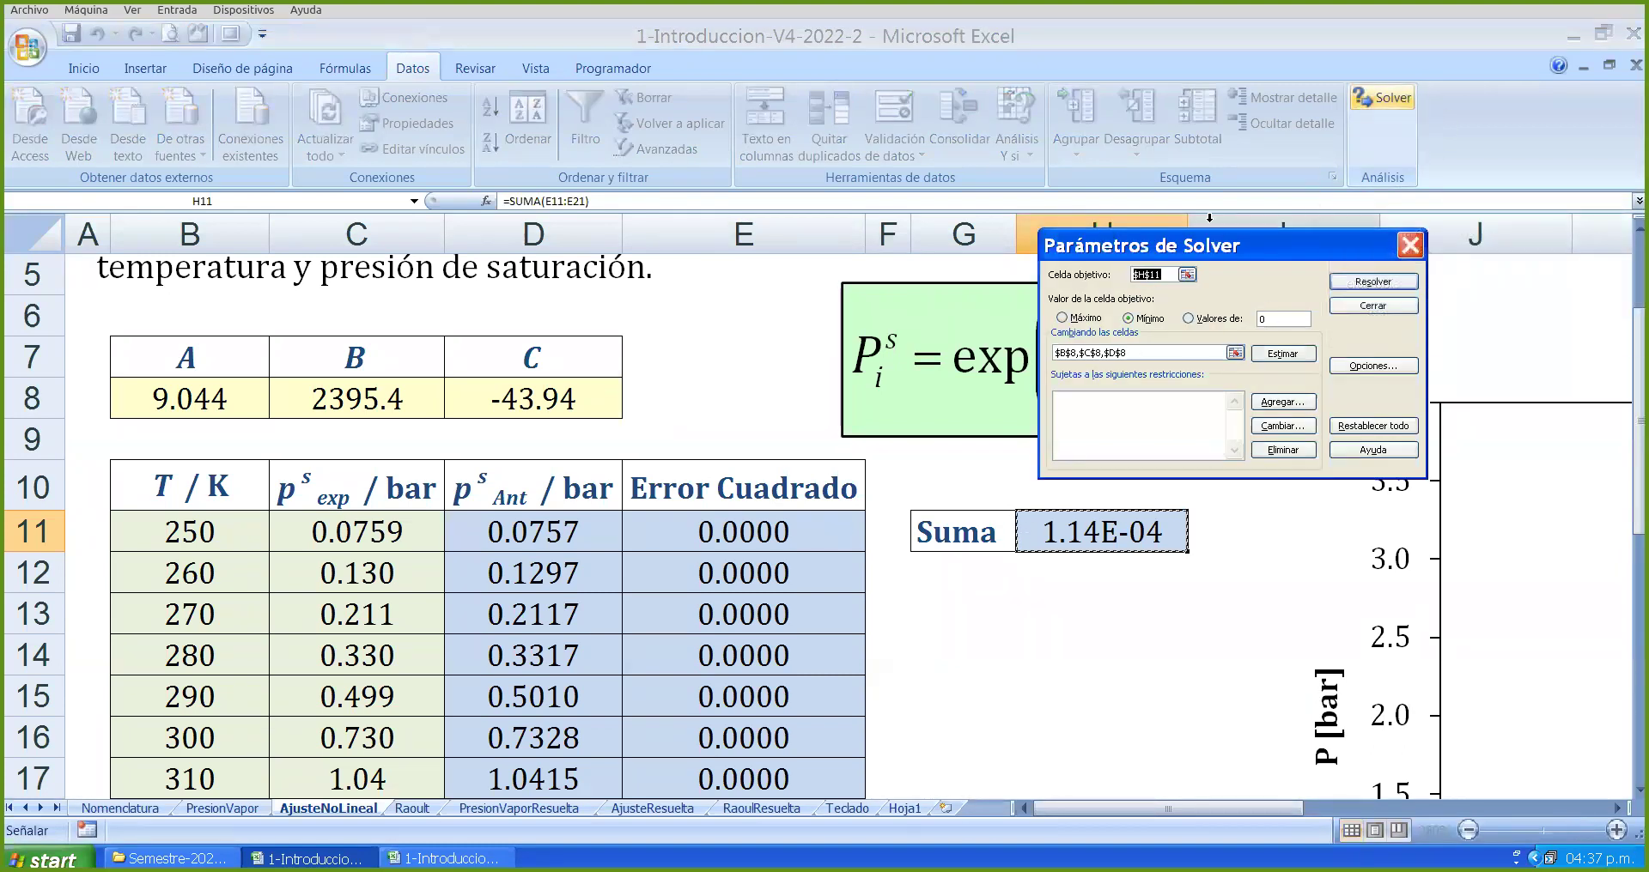
left_click(1370, 285)
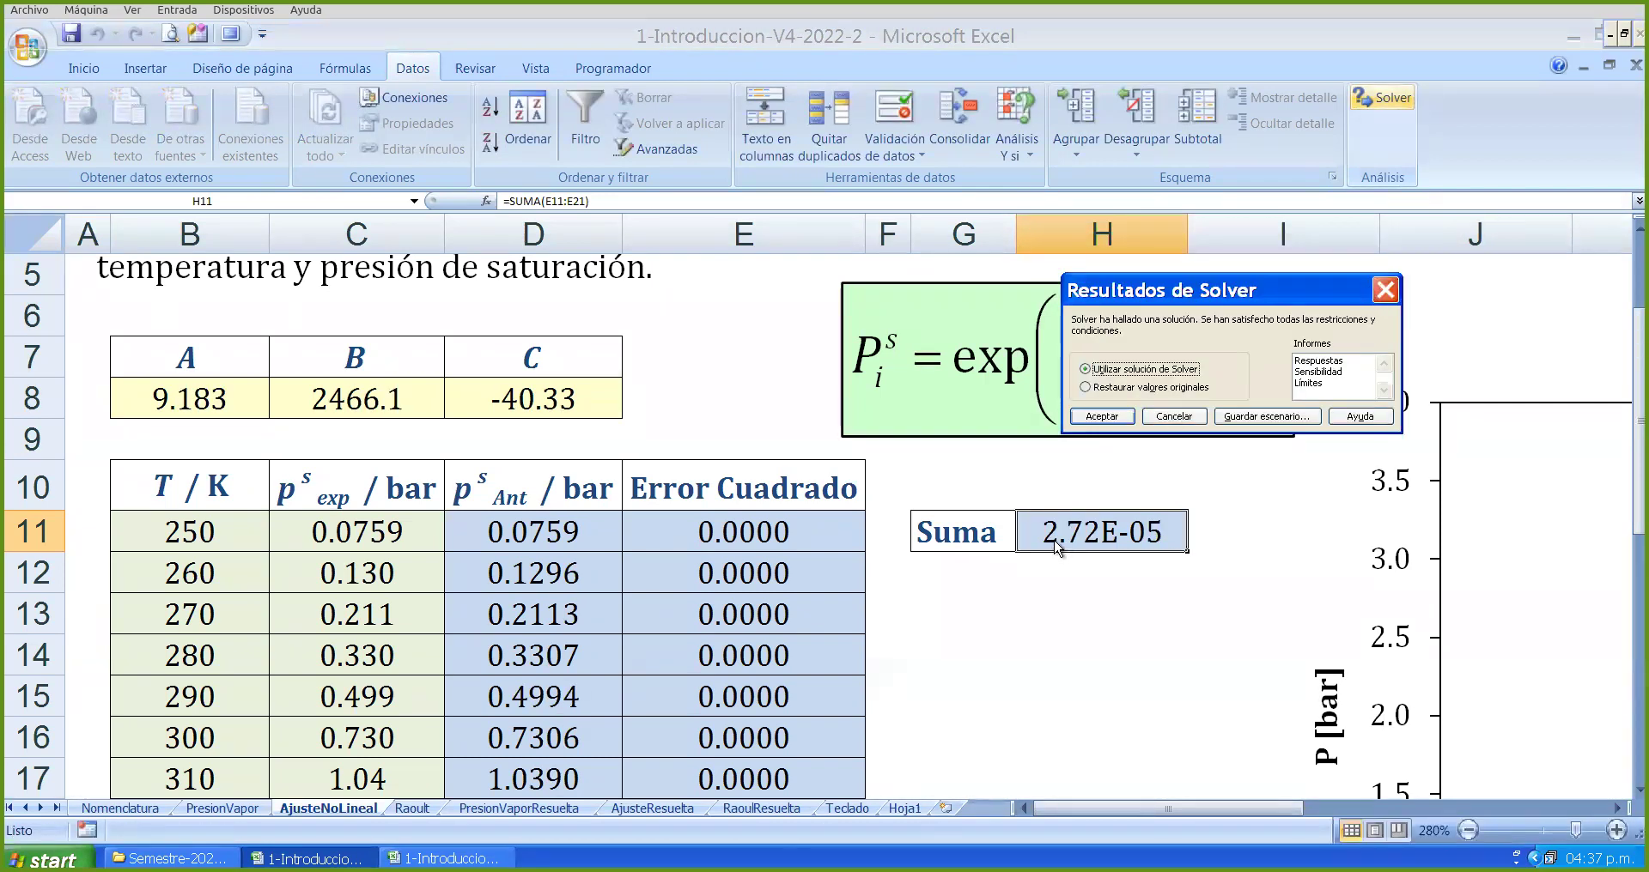
left_click(1119, 417)
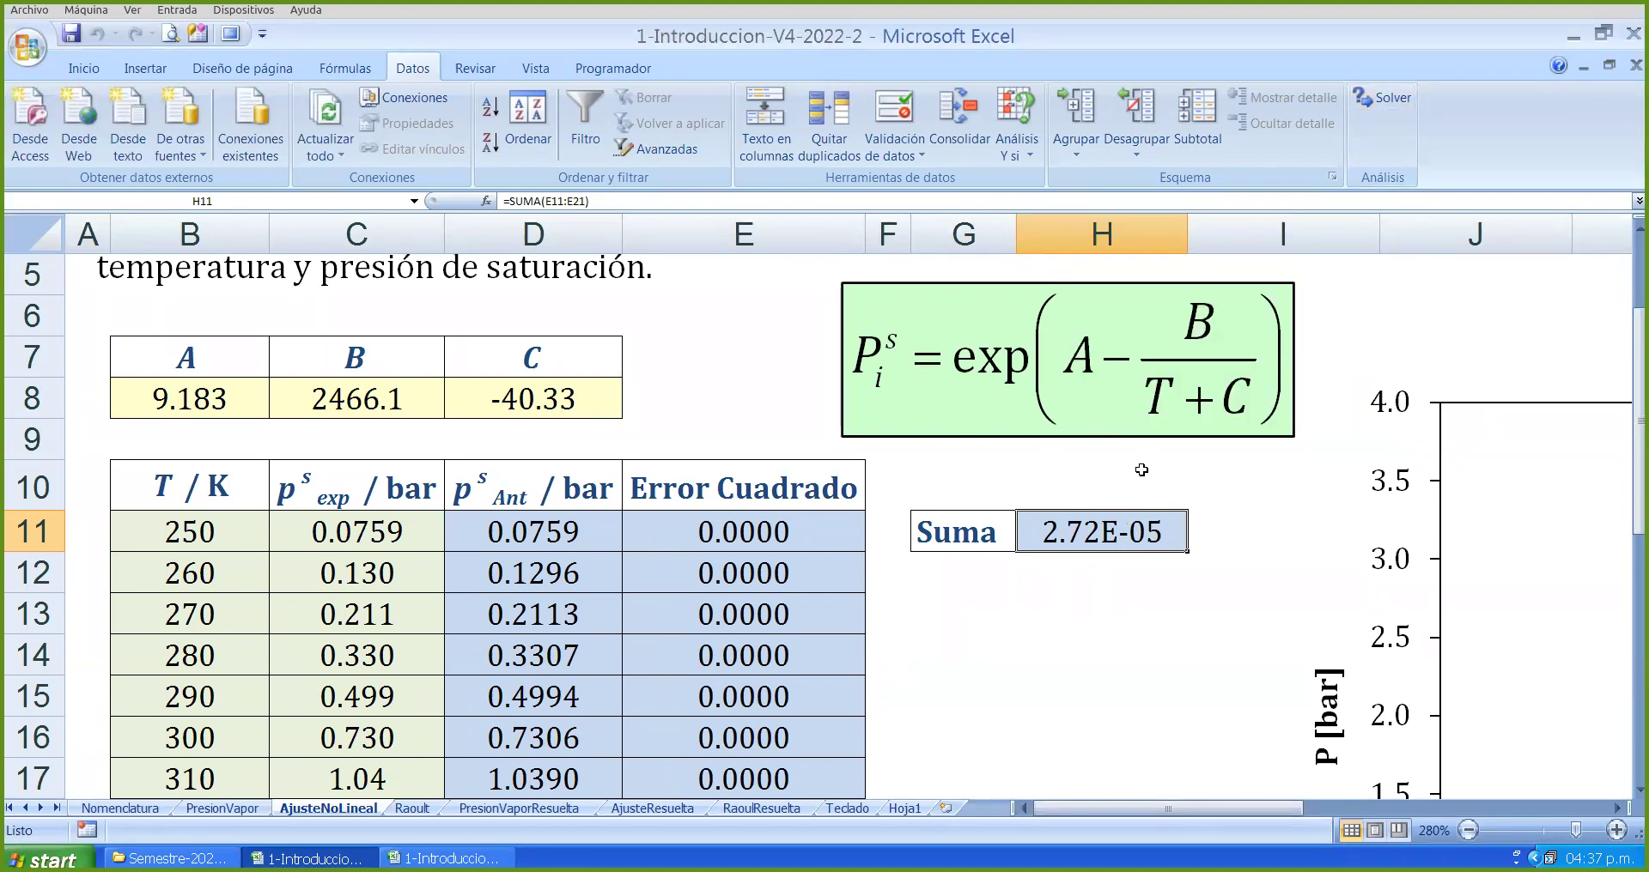
left_click(1376, 98)
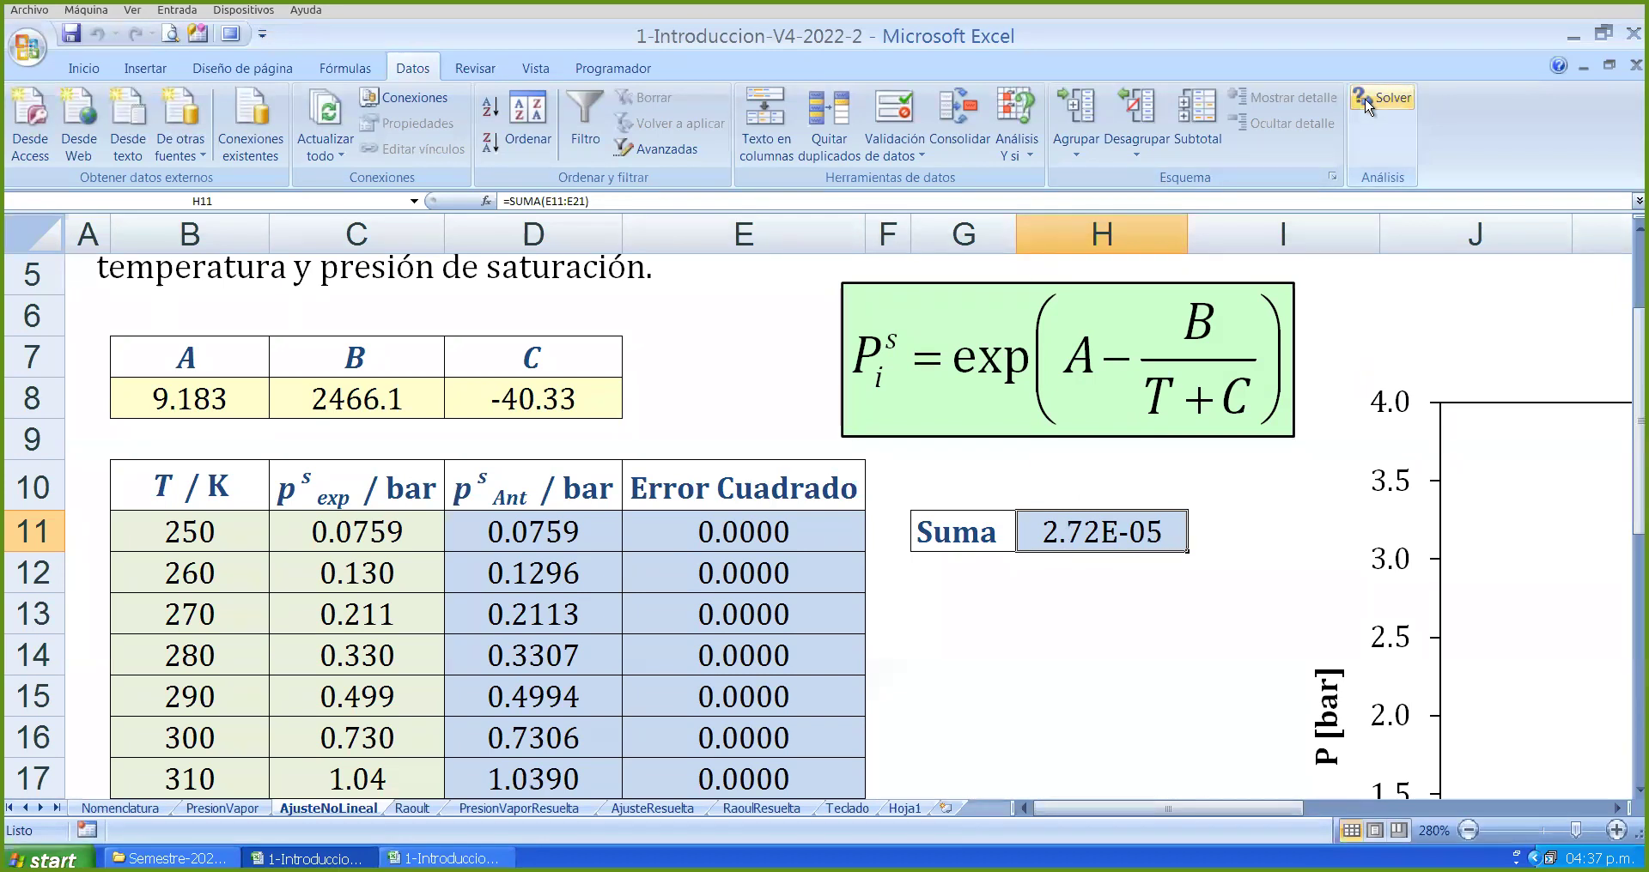
left_click(1357, 285)
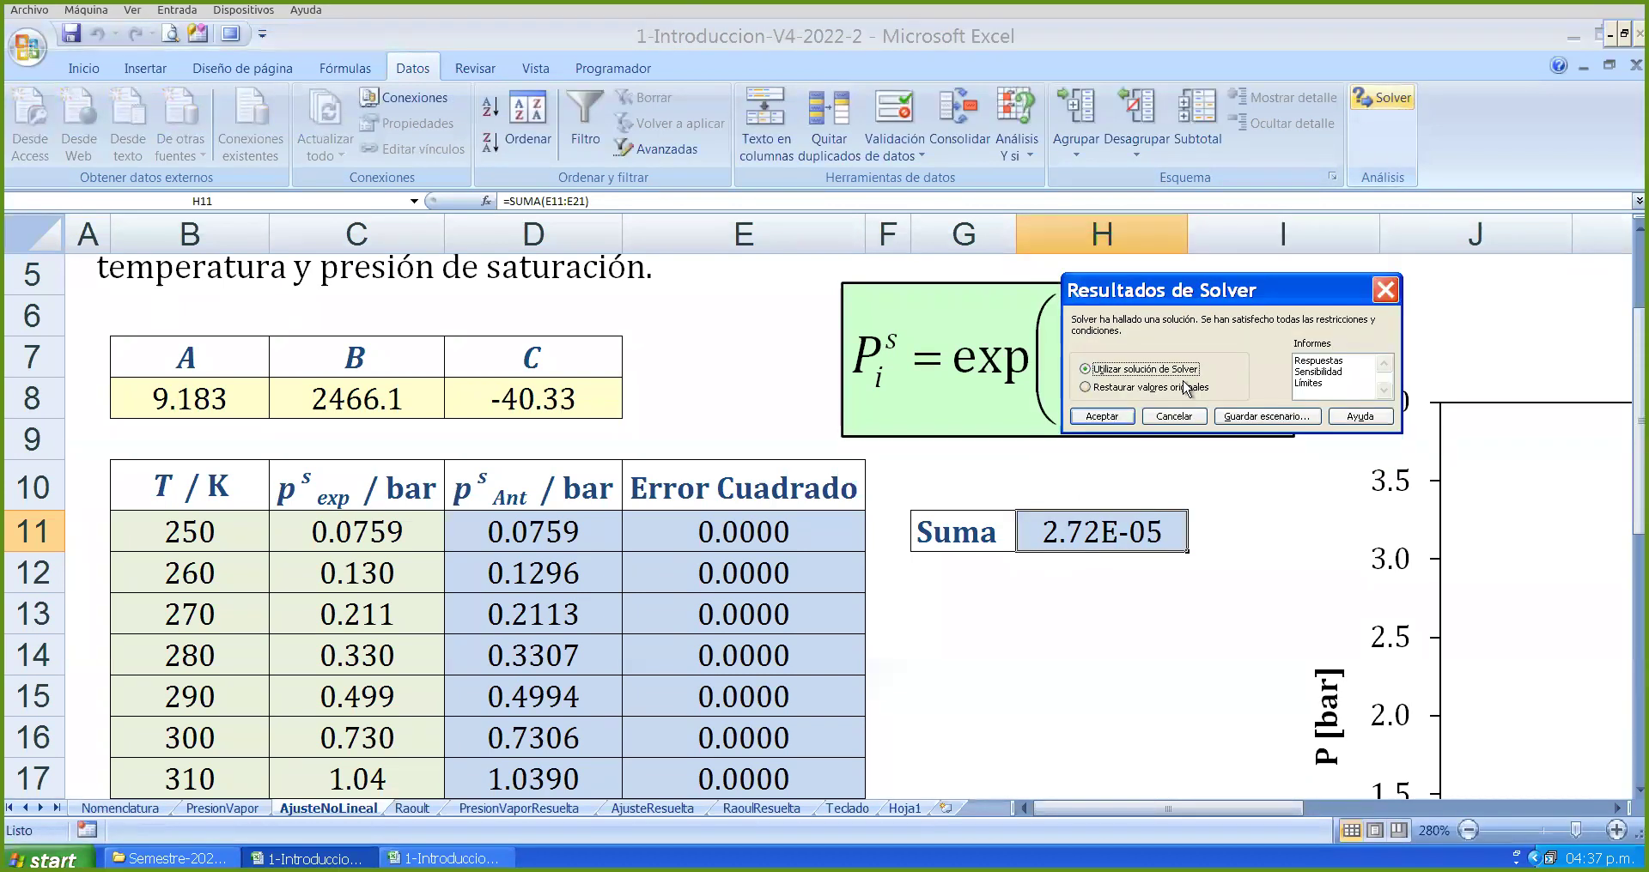
left_click(1101, 419)
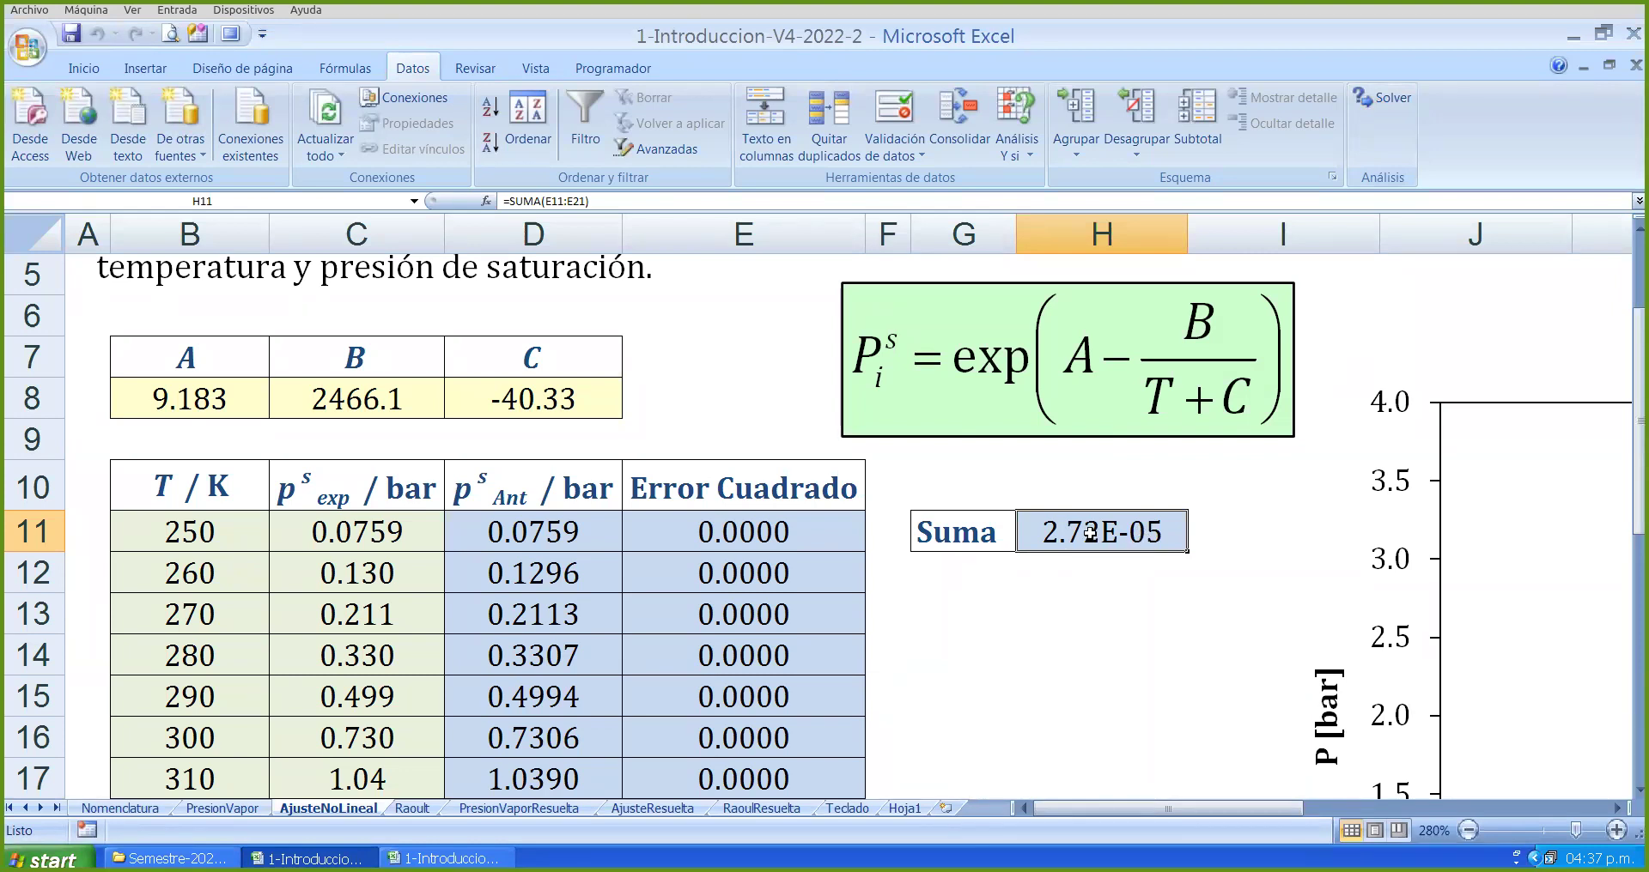
- Review the fitted A, B and C values and the Suma cell, and inspect the pressure chart against the experimental points in full-screen view
left_click(167, 399)
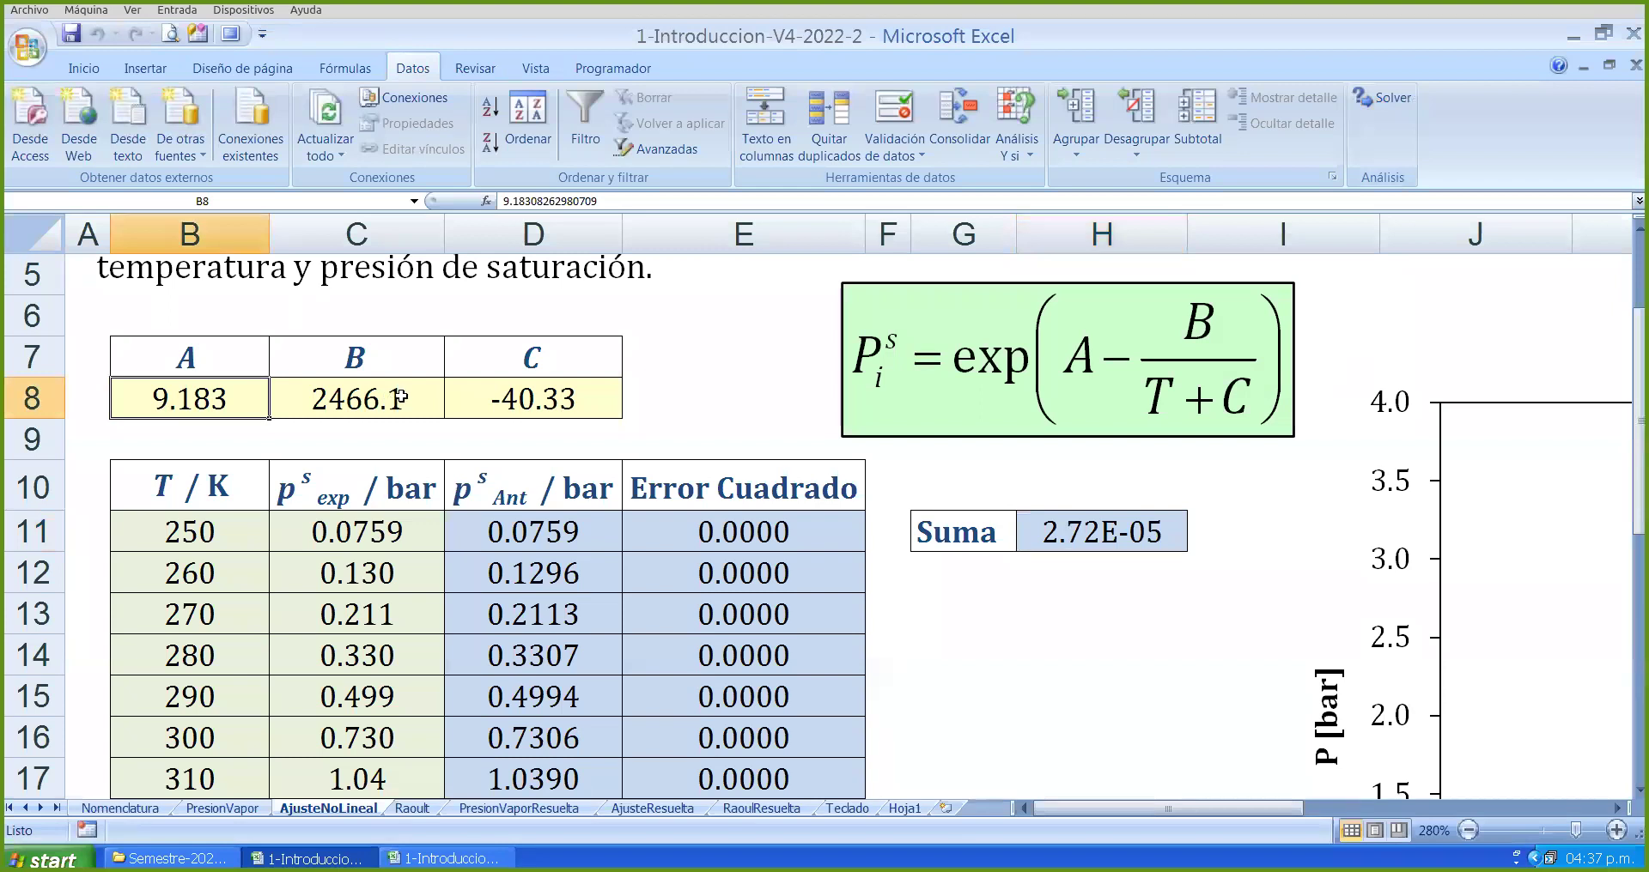
left_click(391, 397)
left_click(588, 397)
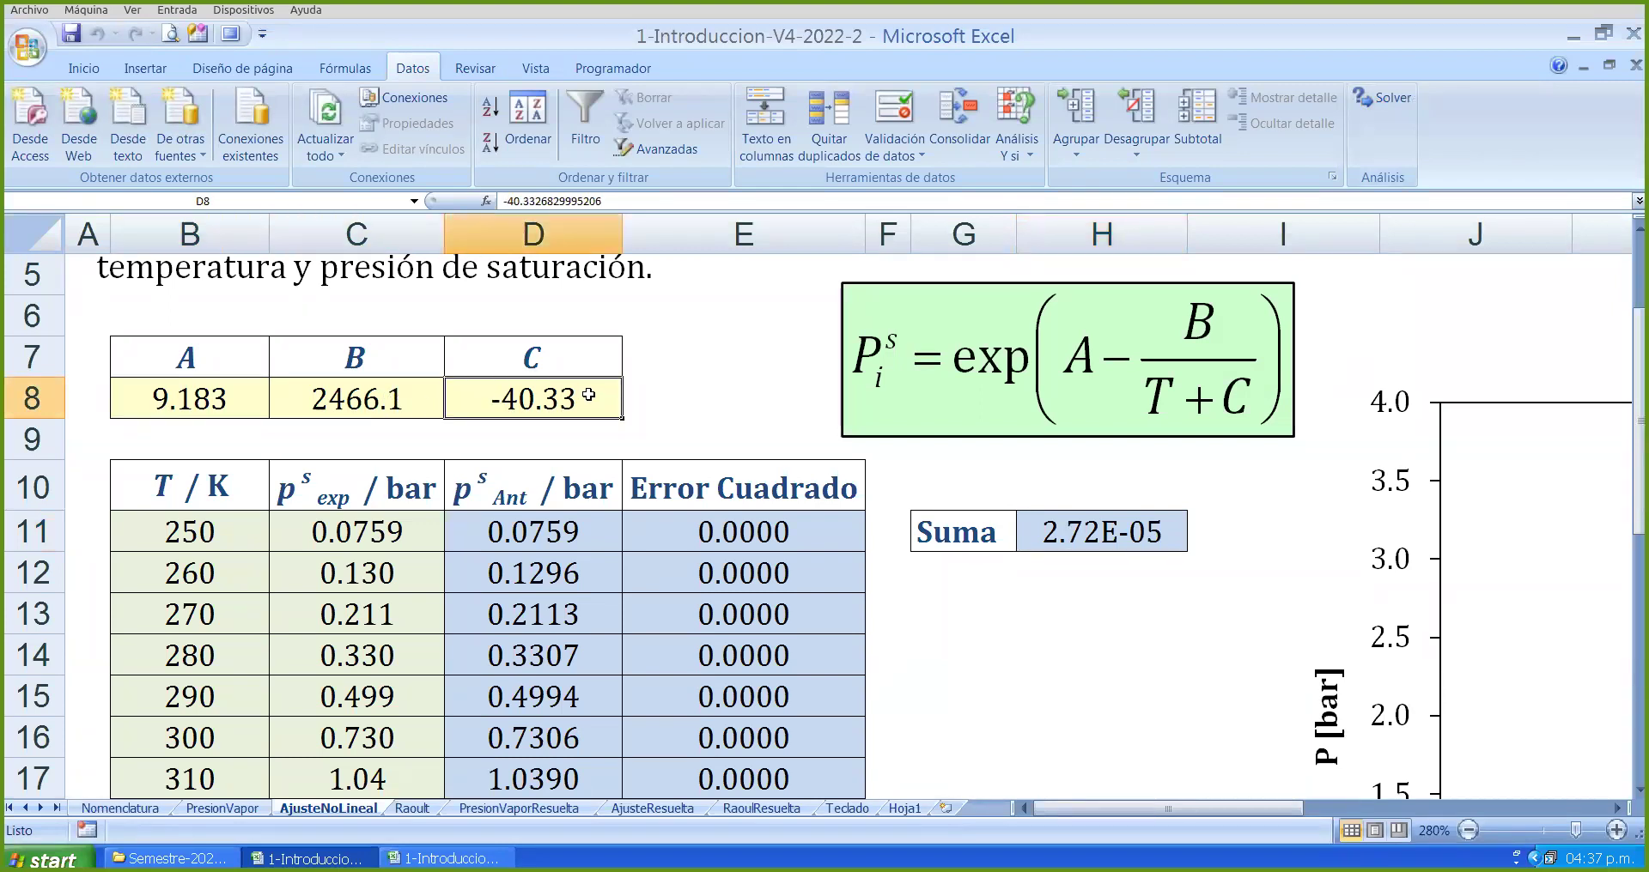
left_click(181, 411)
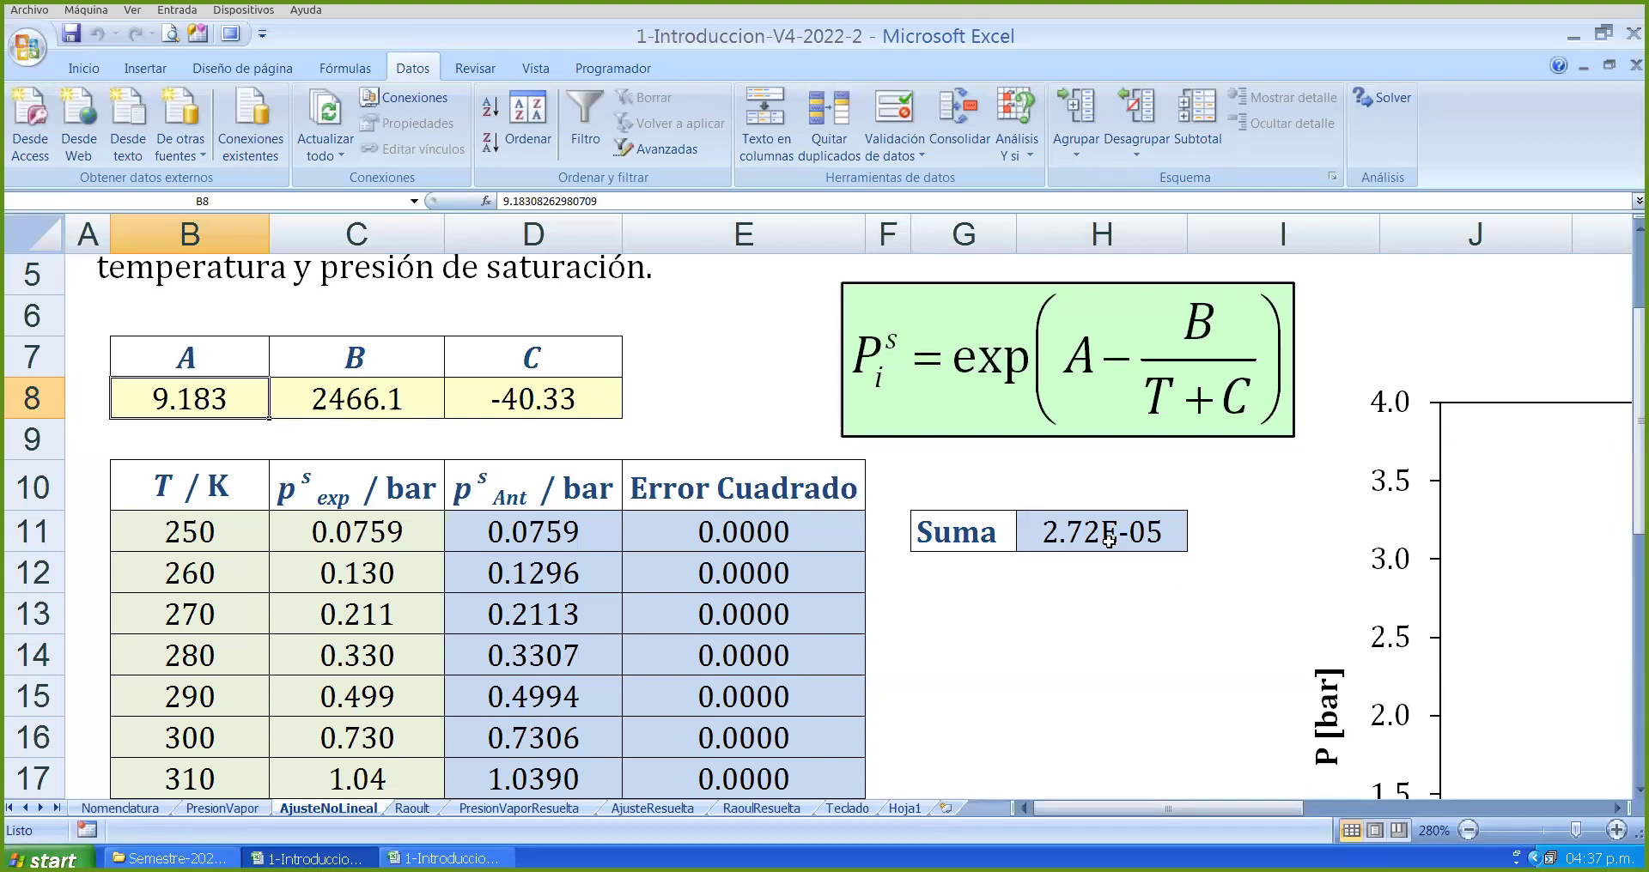
left_click(1152, 535)
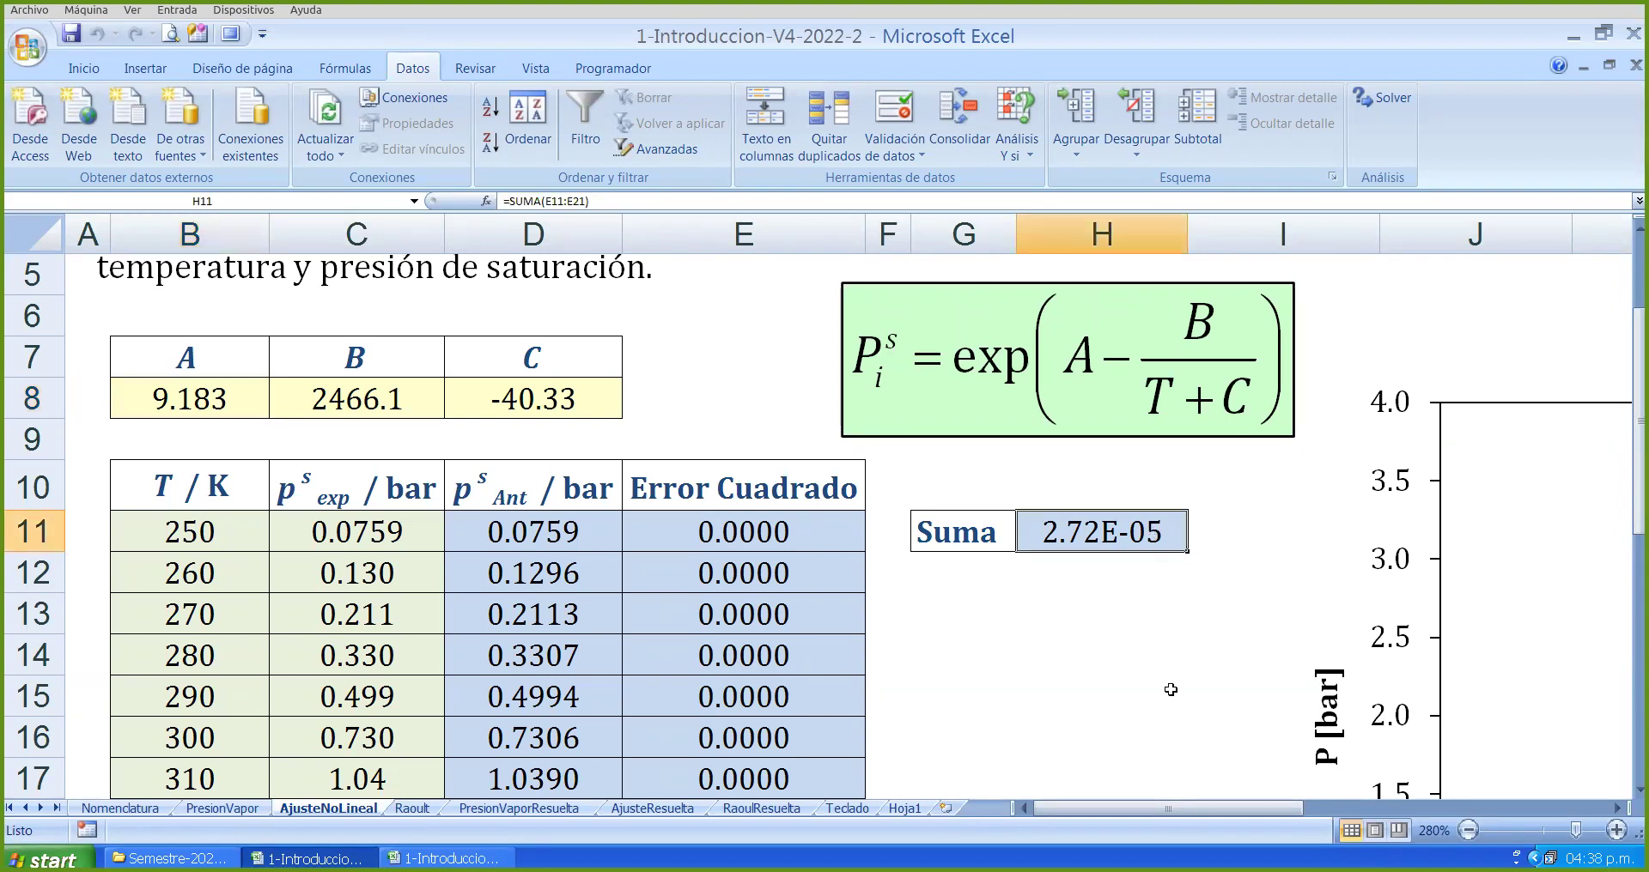
left_click(230, 34)
left_click_drag(1168, 836, 1369, 836)
scroll(1210, 627, "down", 1)
scroll(1082, 549, "down", 1)
scroll(1047, 549, "up", 1)
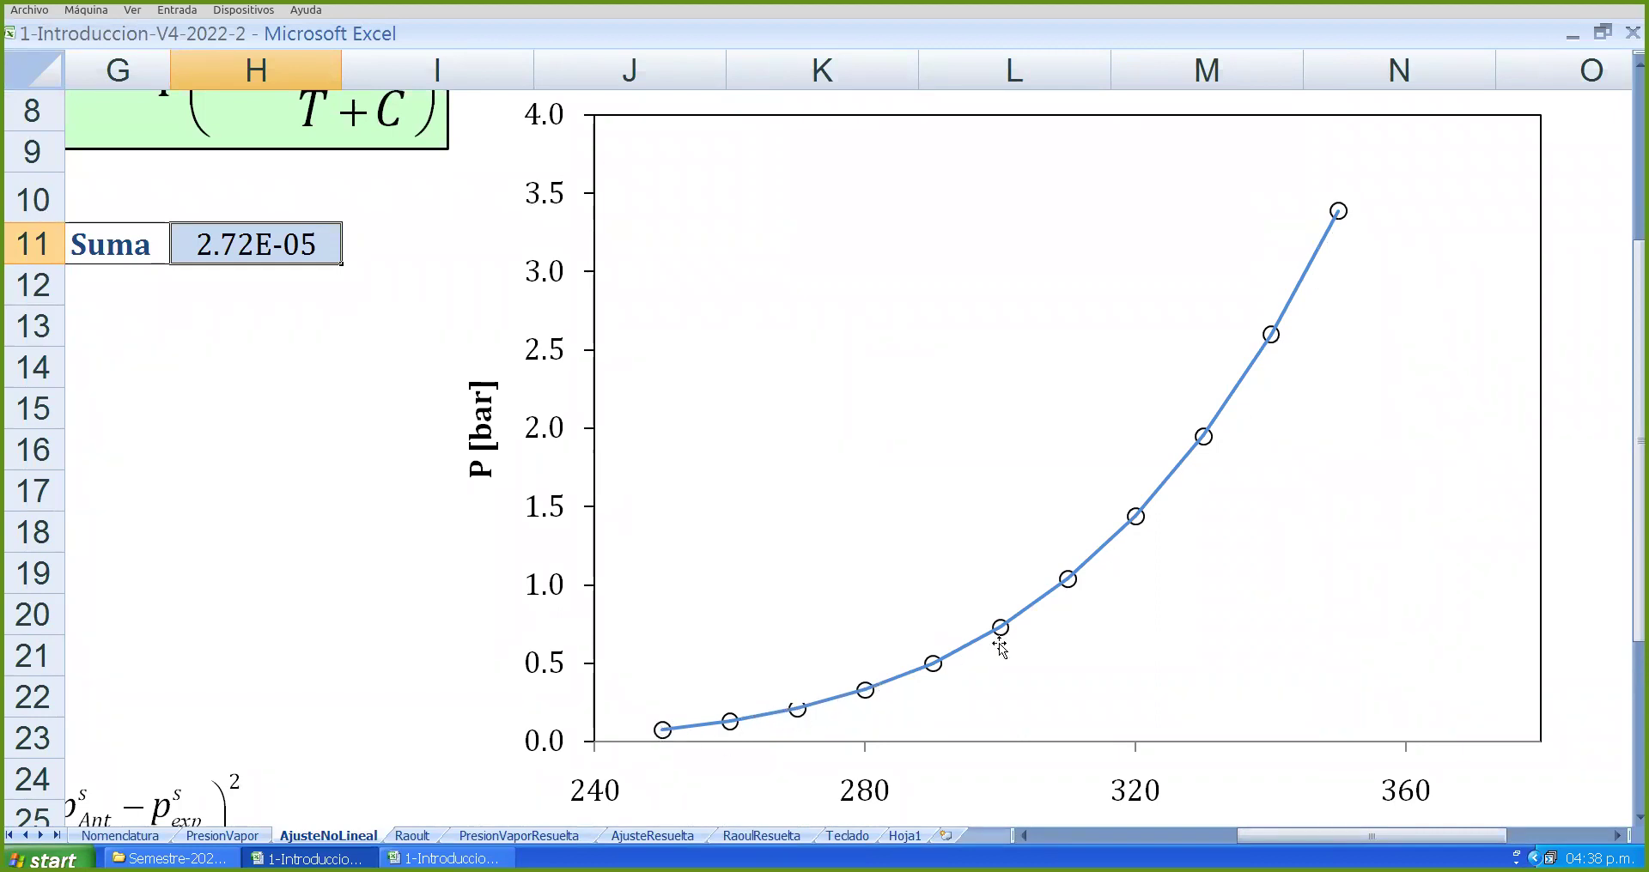
left_click(803, 694)
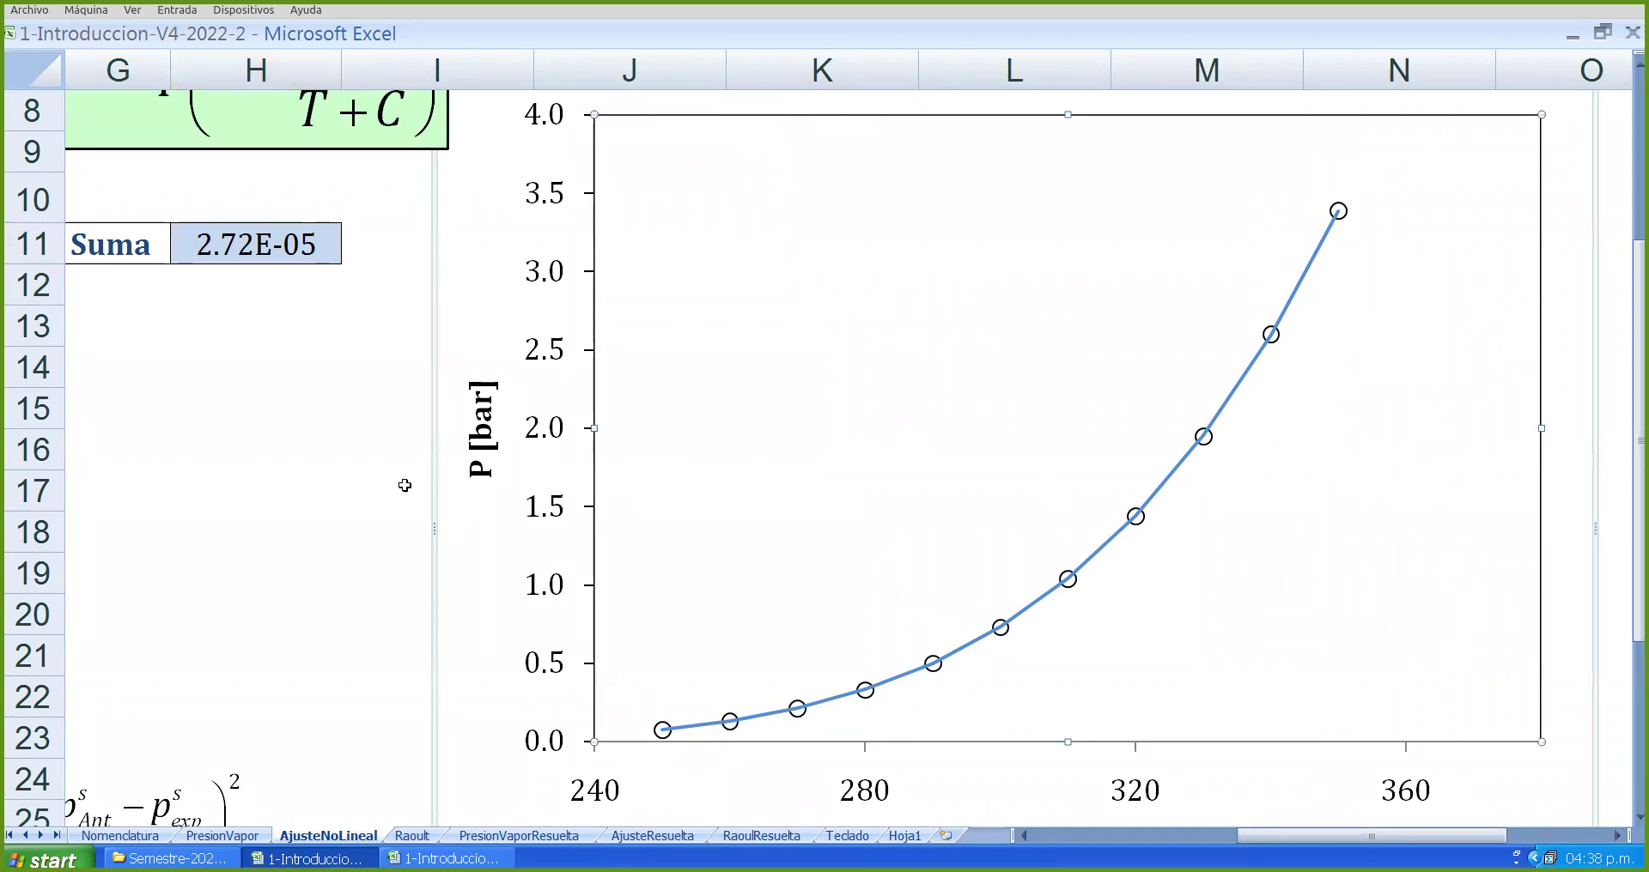
left_click(276, 489)
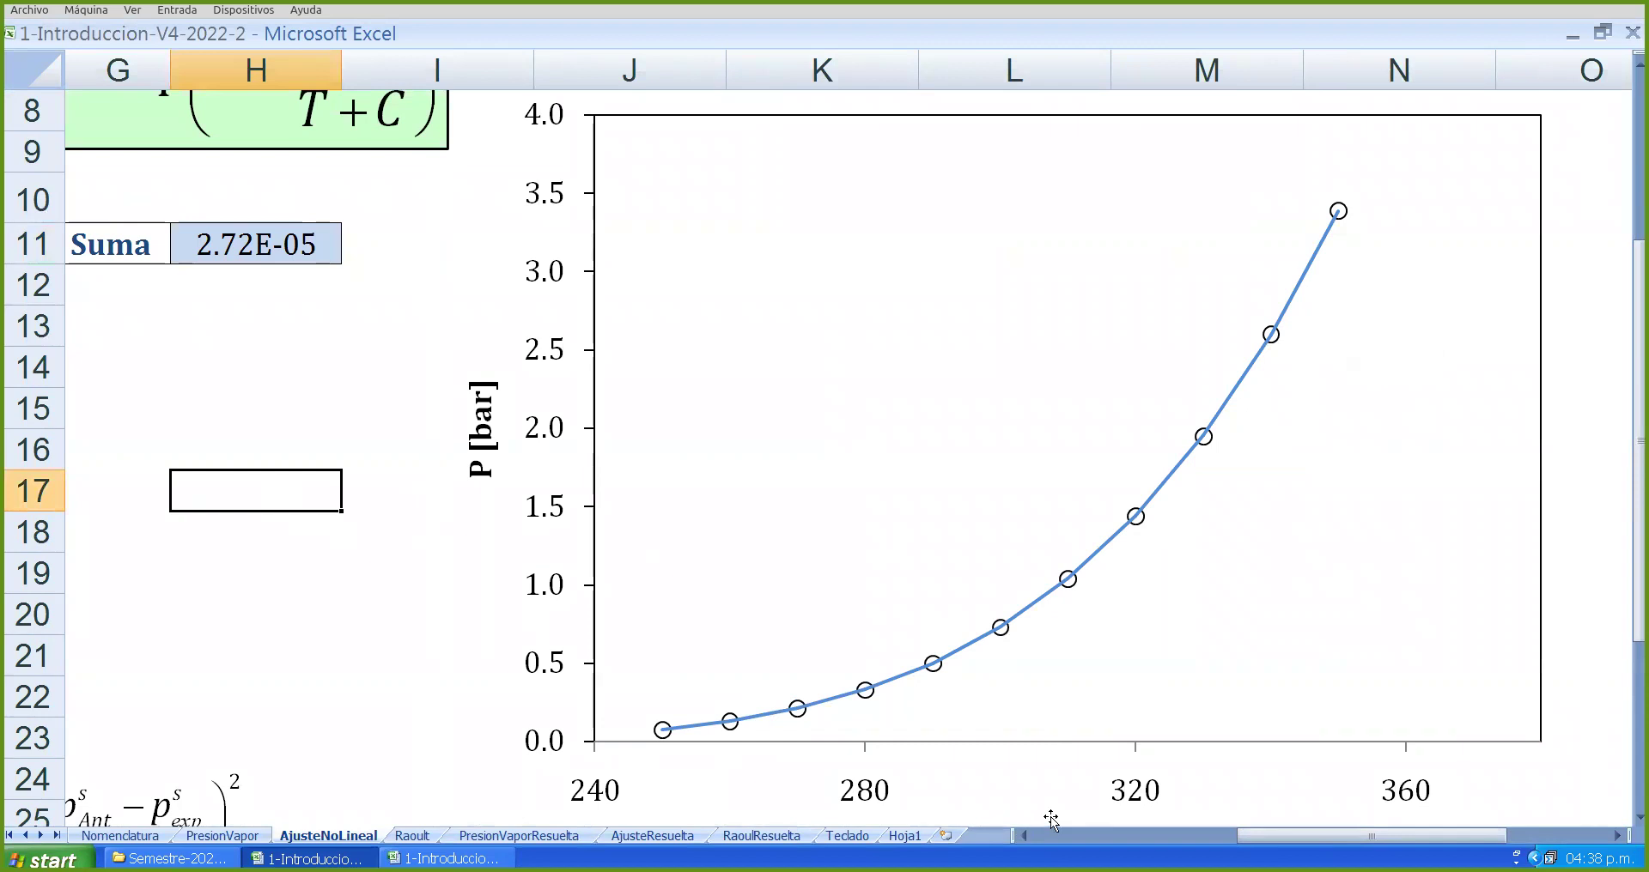
- Look over the AjusteNoLineal sheet, comparing the fitted pressures, squared errors and Suma cell with the pressure chart
left_click_drag(1374, 835, 1273, 836)
left_click(721, 246)
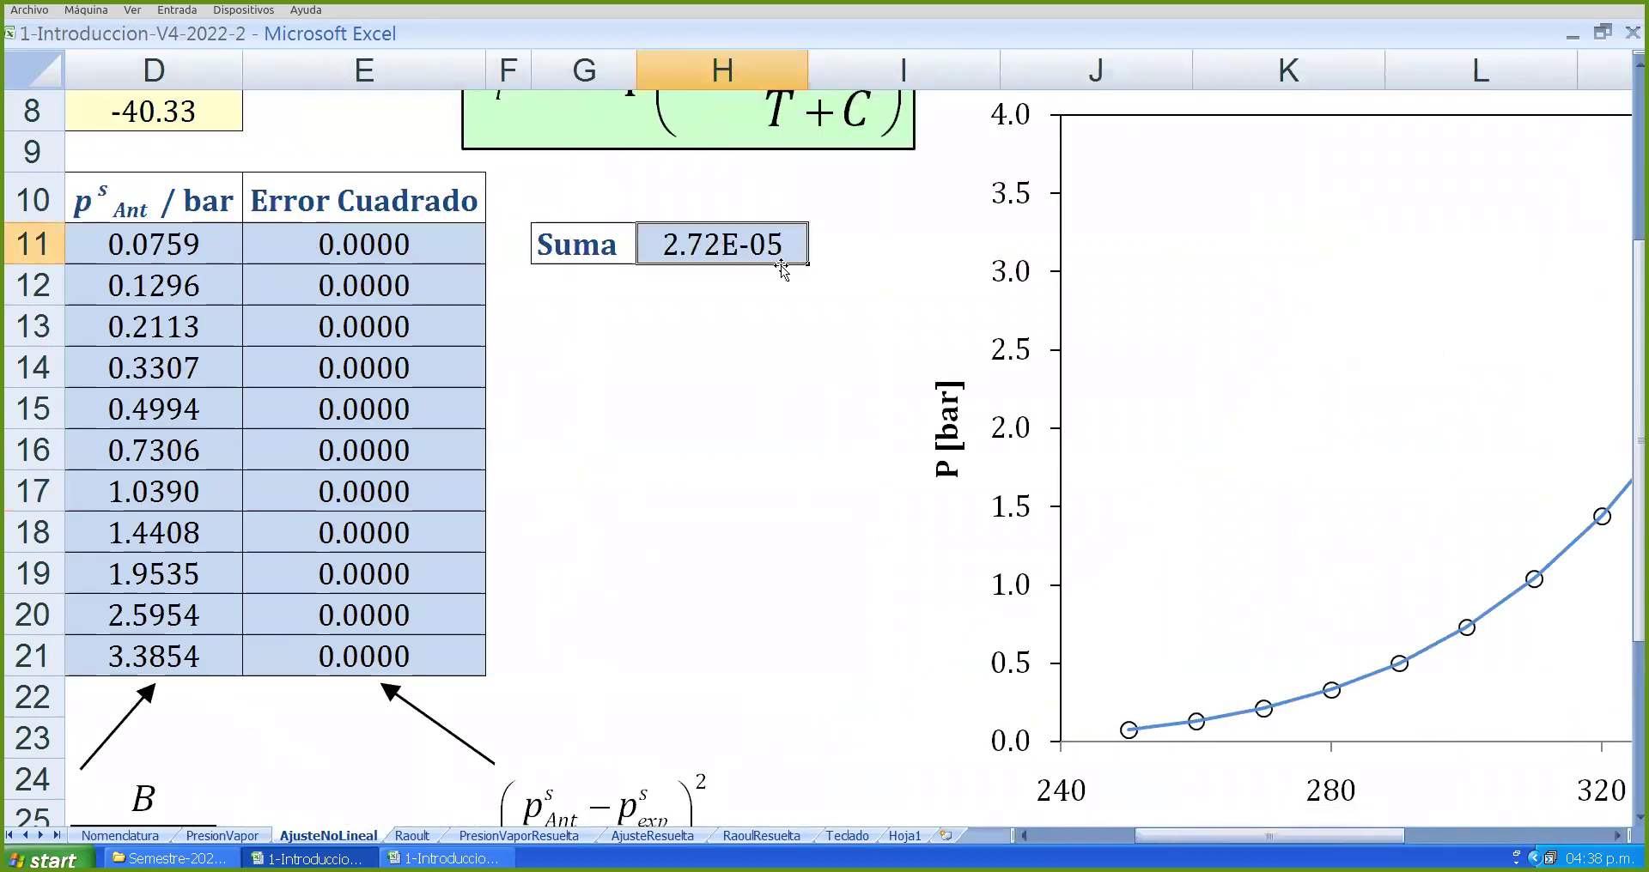
left_click(712, 457)
scroll(712, 458, "down", 2)
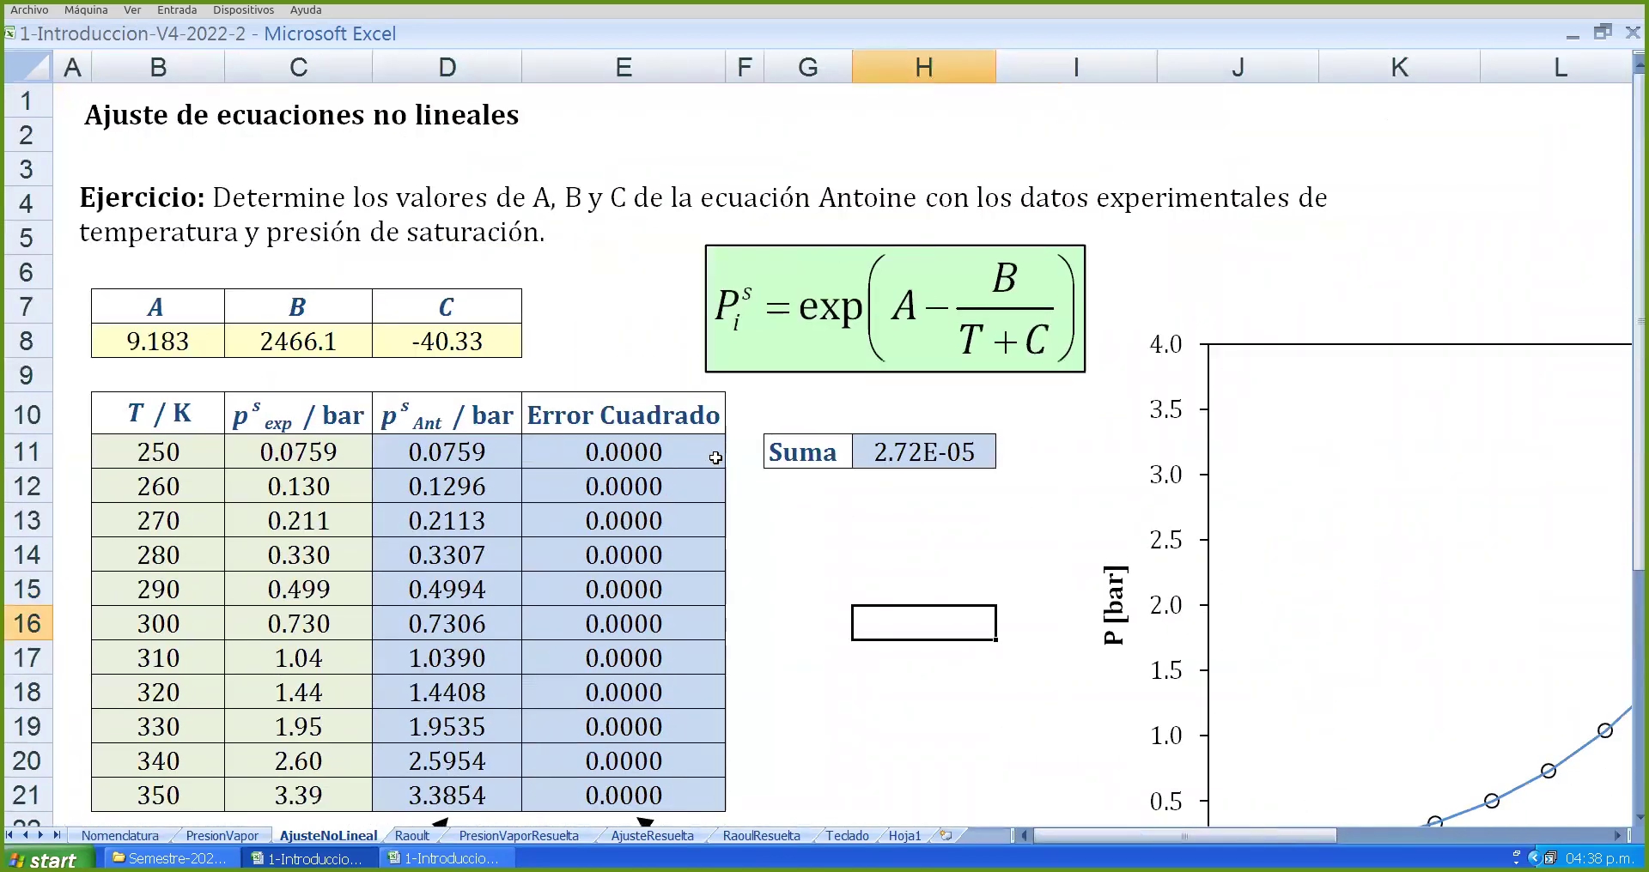
scroll(715, 460, "down", 1)
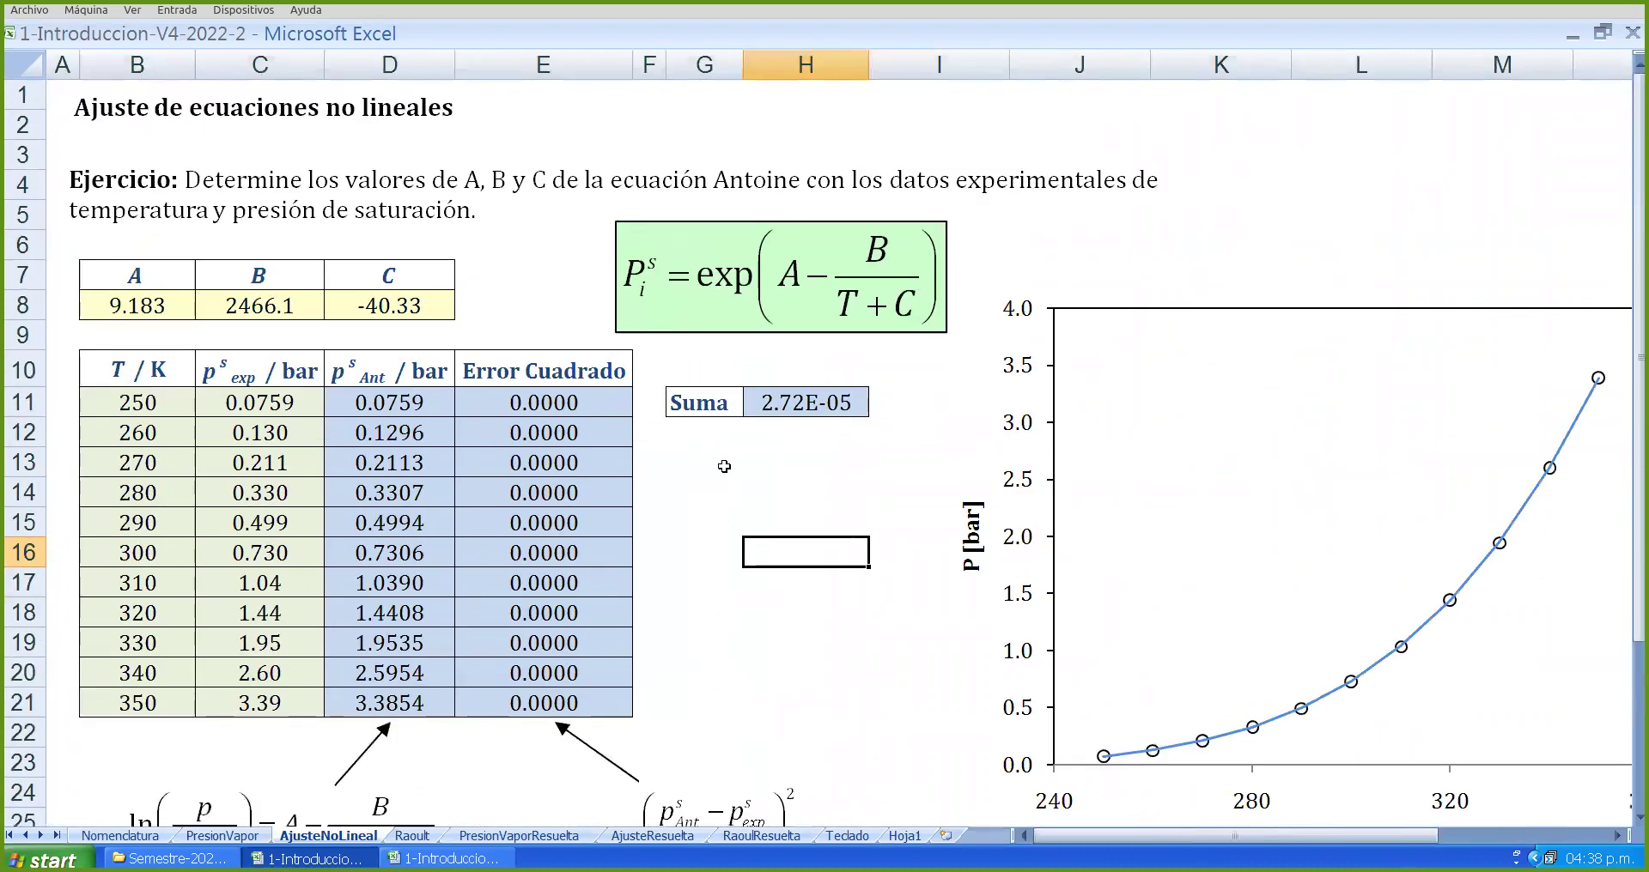
scroll(736, 466, "down", 1)
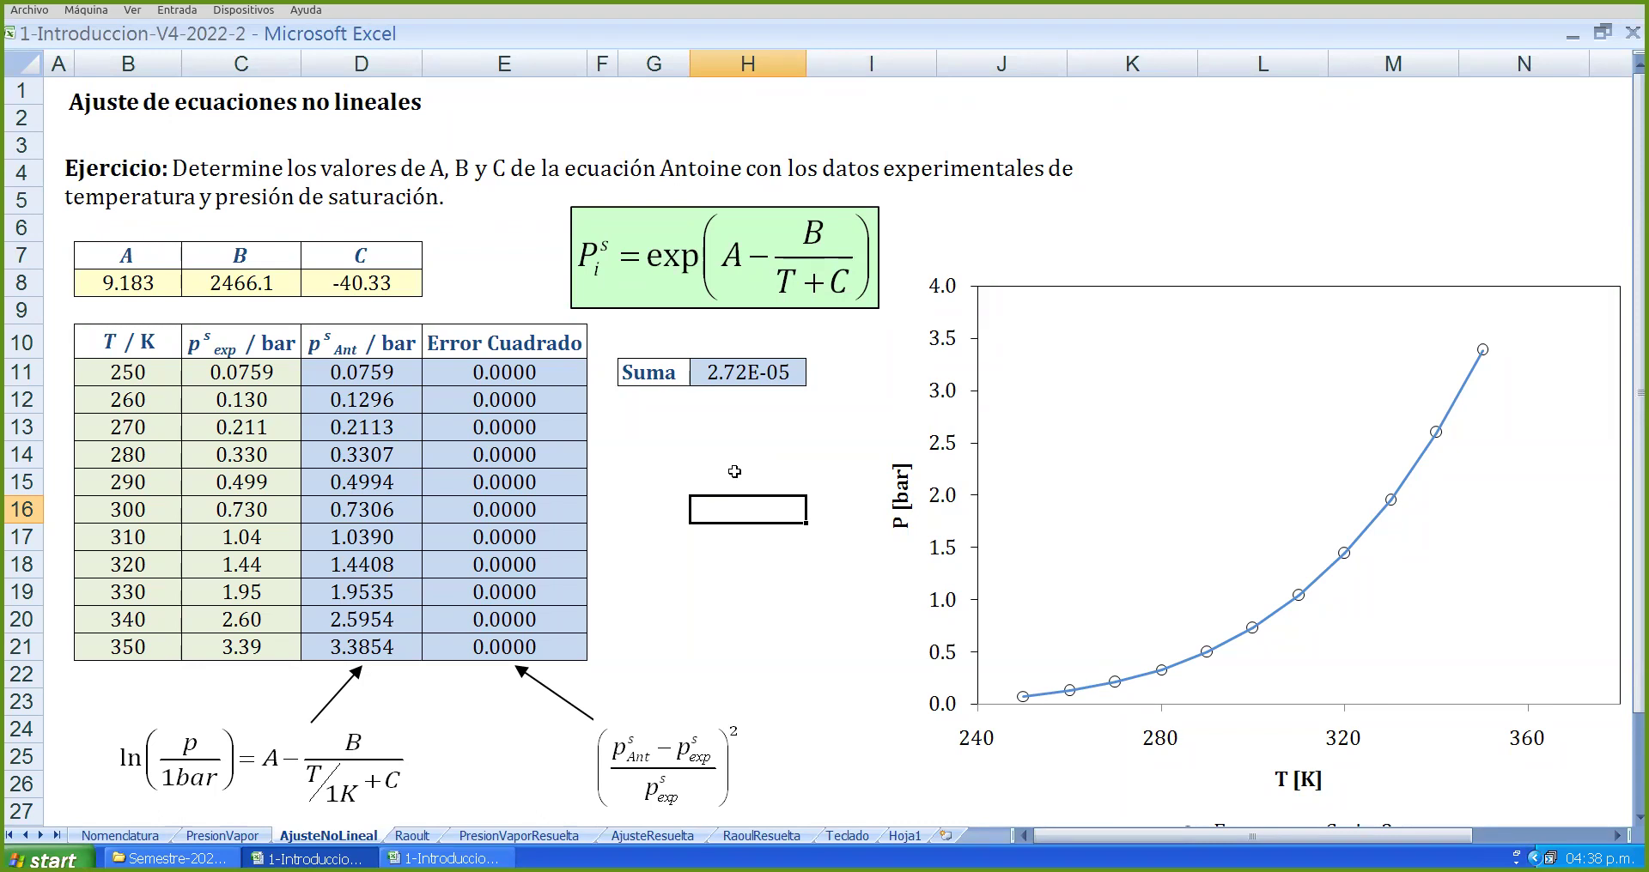
- Open the Raoult sheet and read the bubble-point exercise statement, noting the 30% ethanol composition and the 2 bar pressure
left_click(412, 836)
left_click(640, 730)
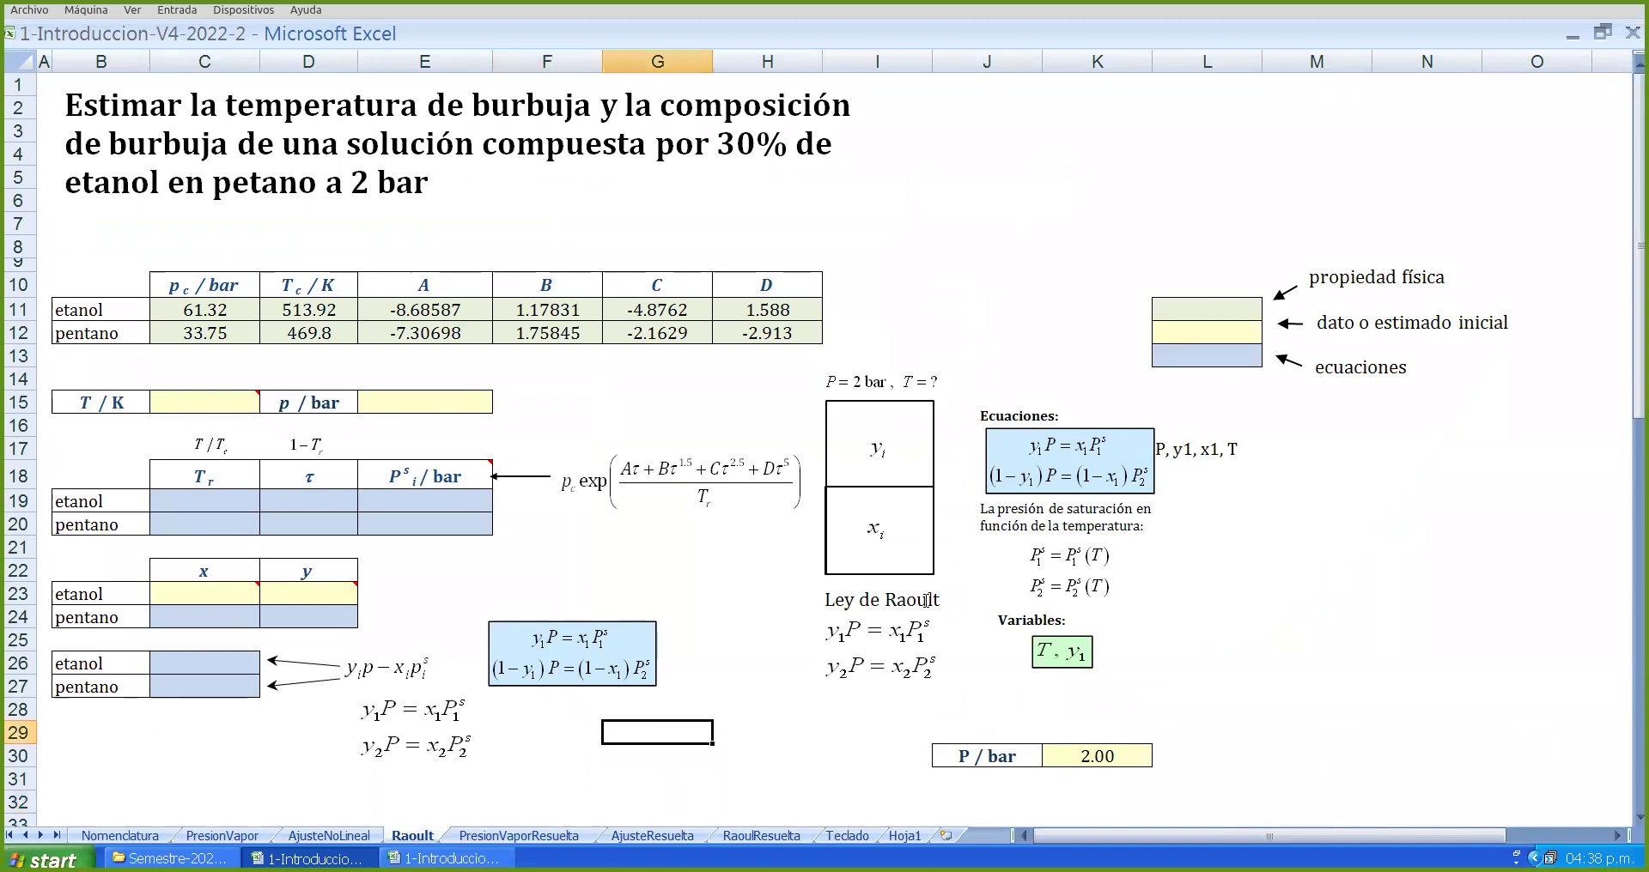
scroll(534, 383, "up", 2, "ctrl")
scroll(534, 383, "up", 3)
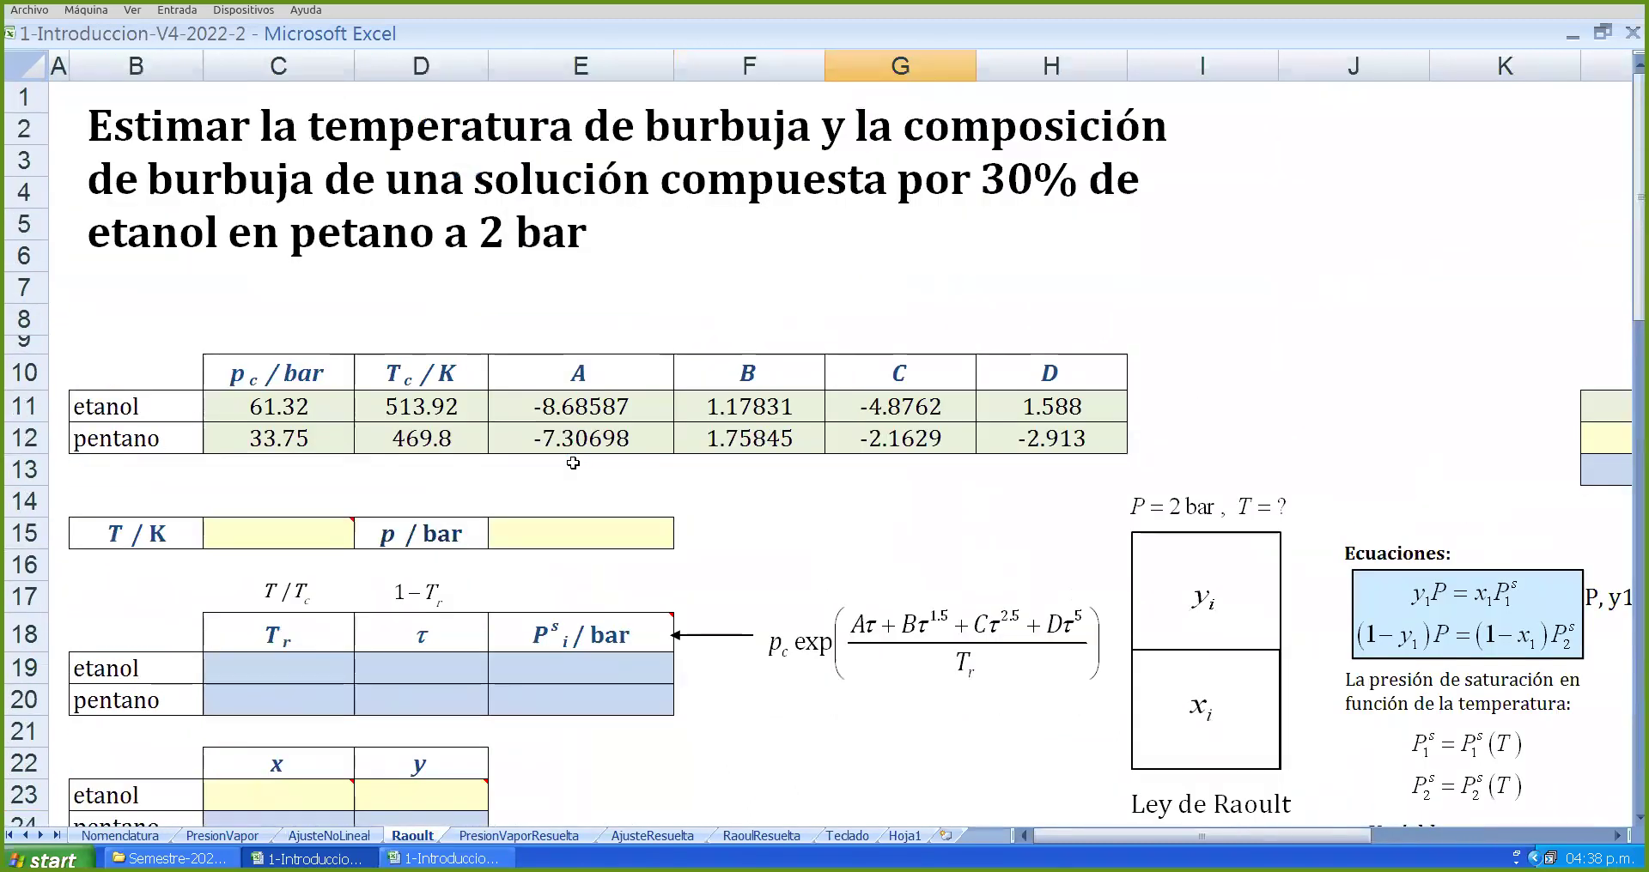
scroll(1202, 836, "up", 2, "ctrl")
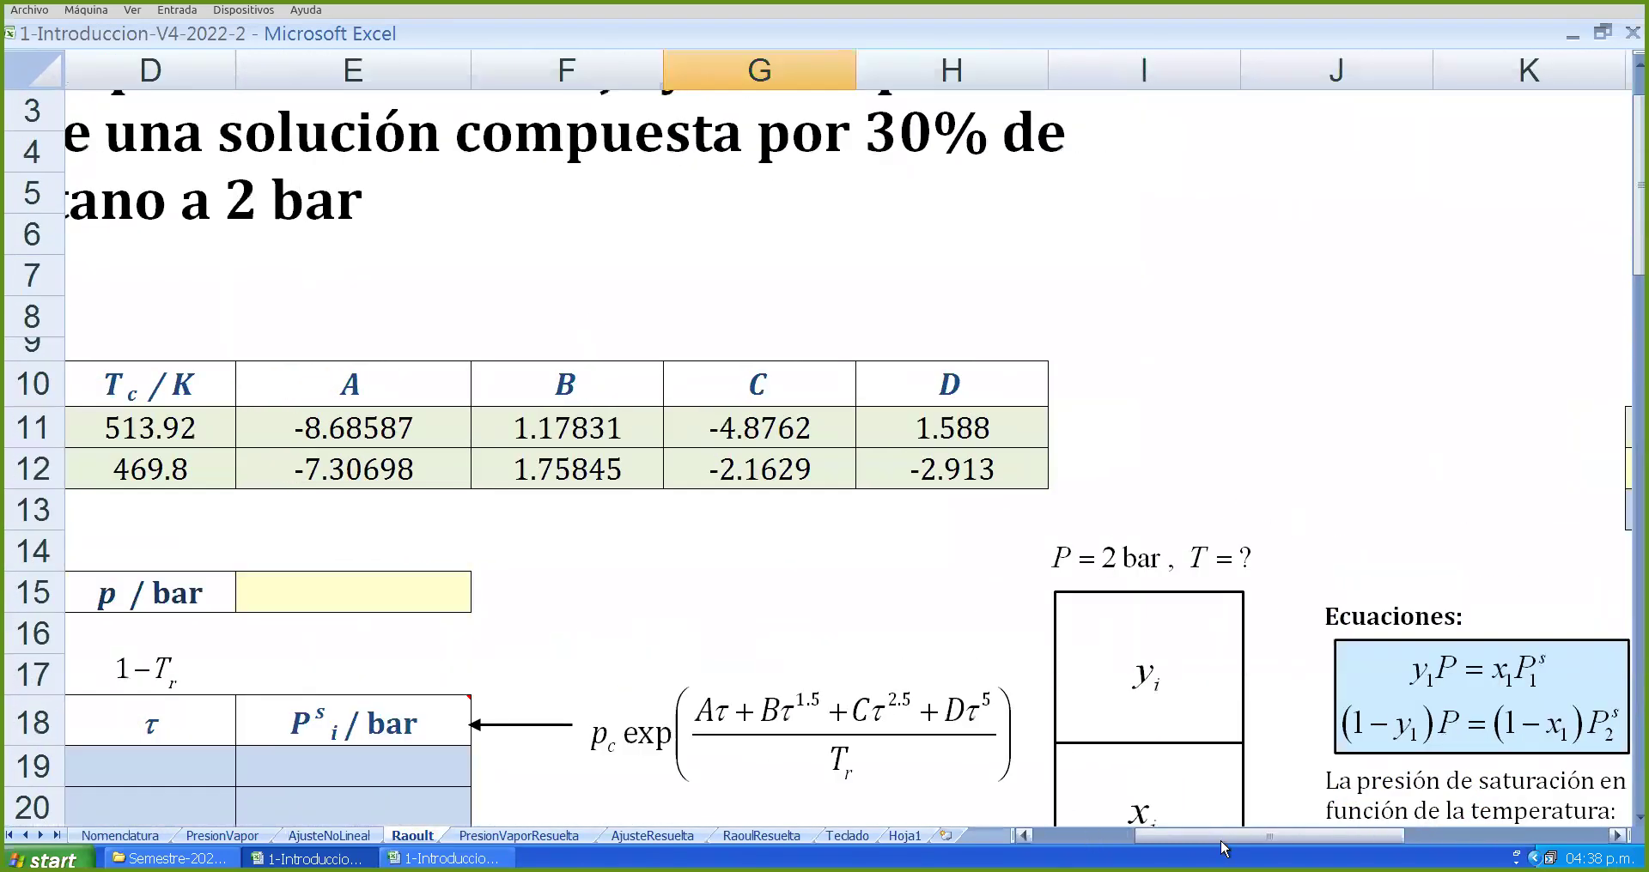
left_click_drag(1202, 835, 1009, 814)
scroll(773, 626, "up", 1)
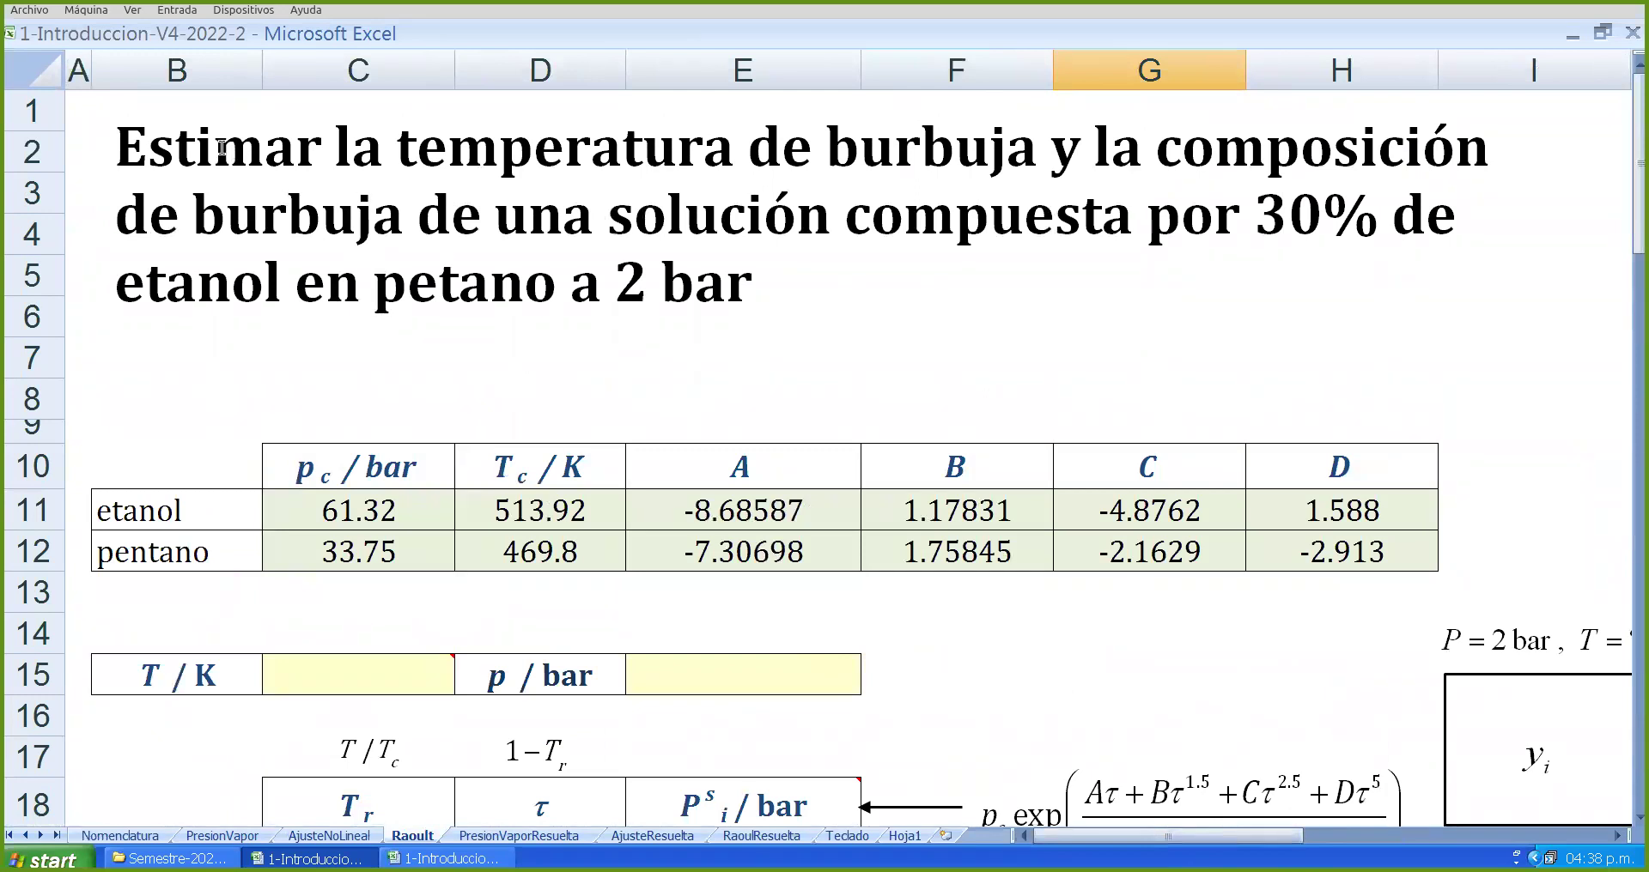
left_click(222, 148)
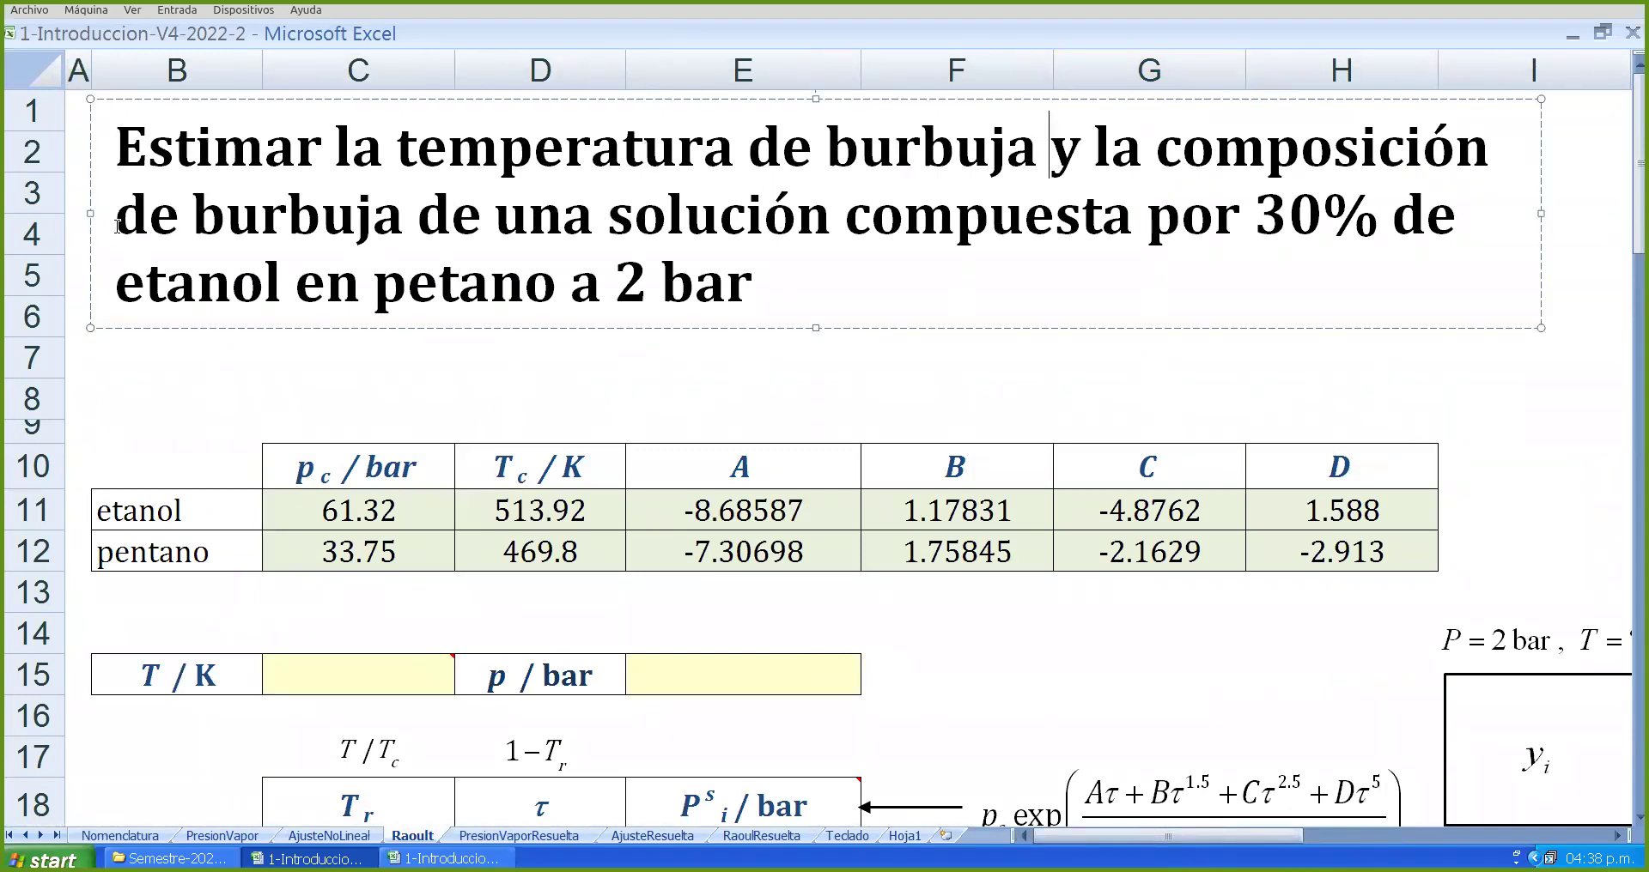
left_click_drag(117, 225, 413, 233)
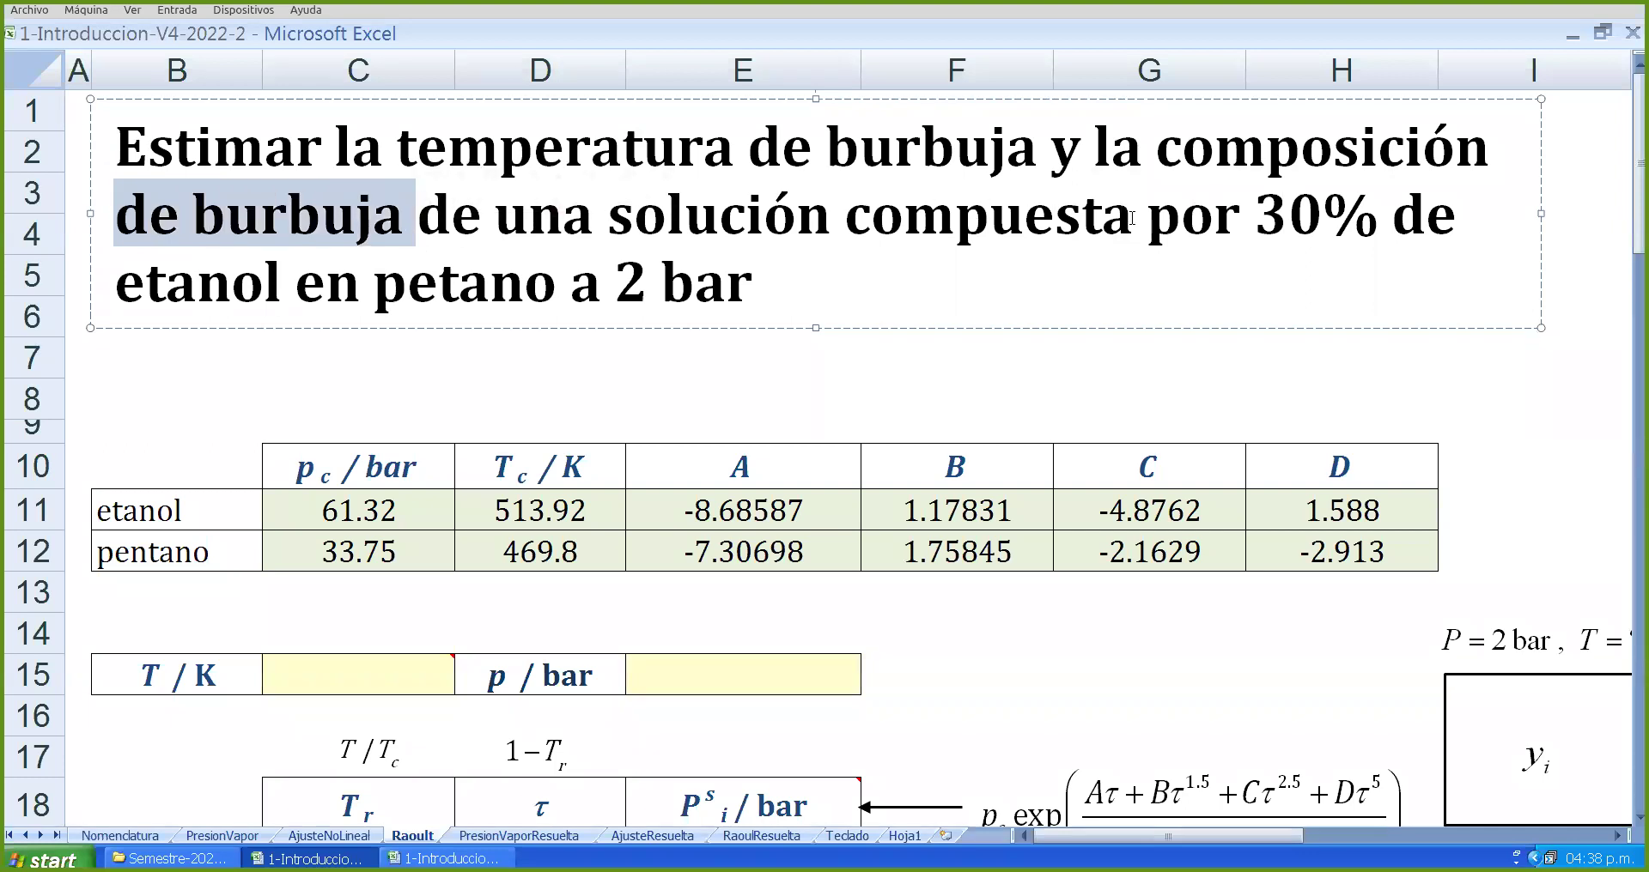
left_click_drag(1256, 221, 1376, 214)
left_click_drag(299, 282, 772, 283)
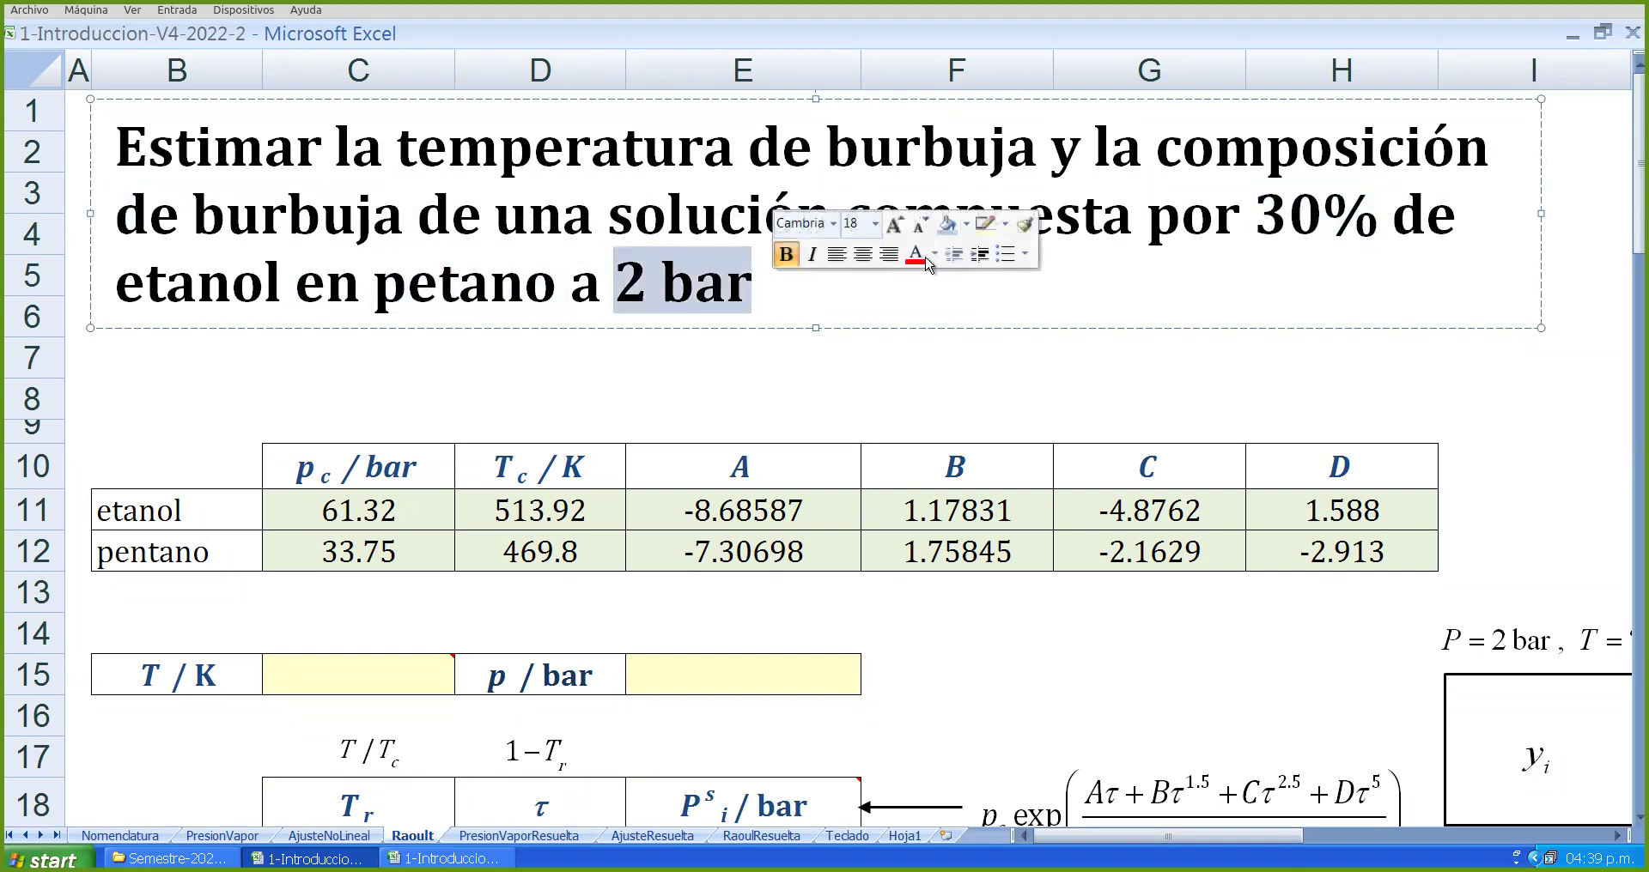
left_click(1122, 365)
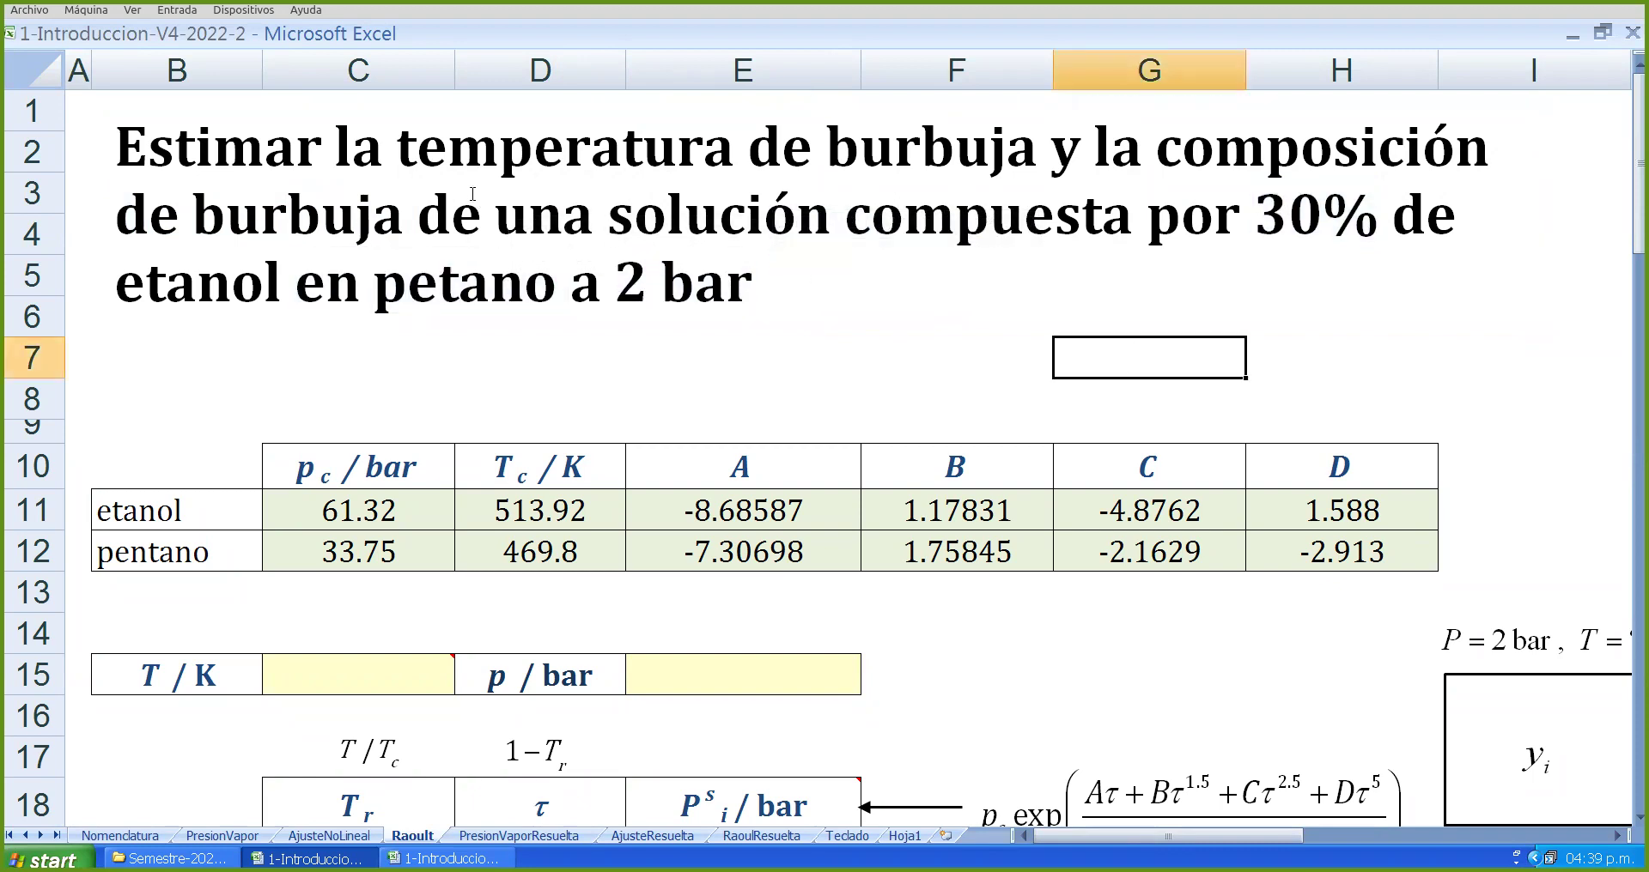
- Color the words temperatura and composición red in the exercise statement's text box
left_click_drag(386, 149, 744, 150)
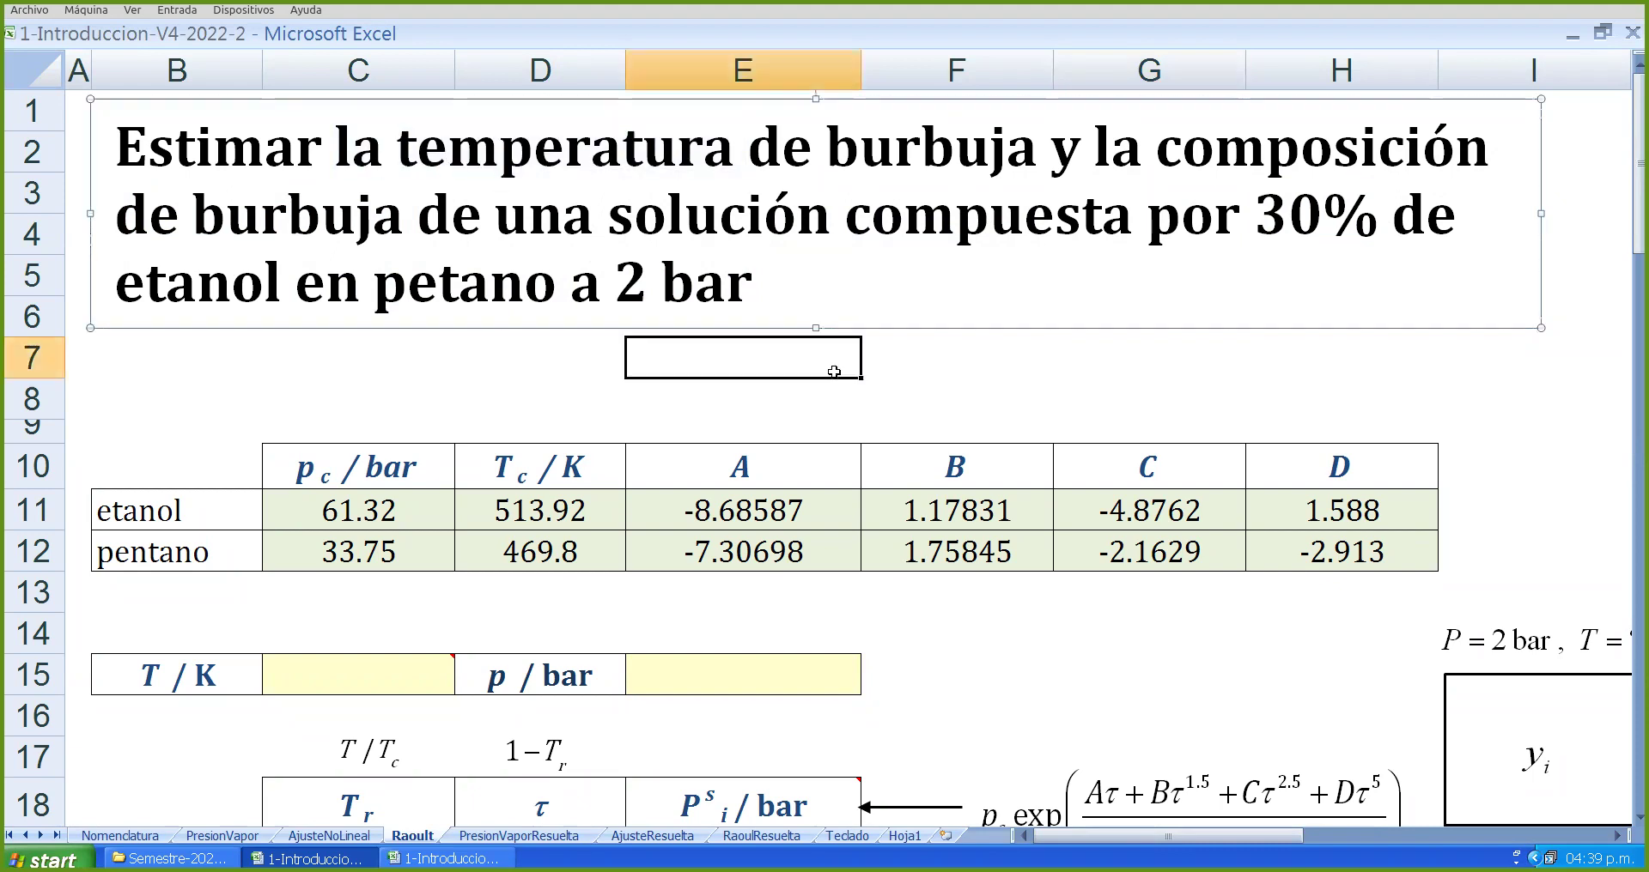
left_click(833, 368)
key("Escape")
left_click_drag(400, 315, 711, 312)
left_click(84, 68)
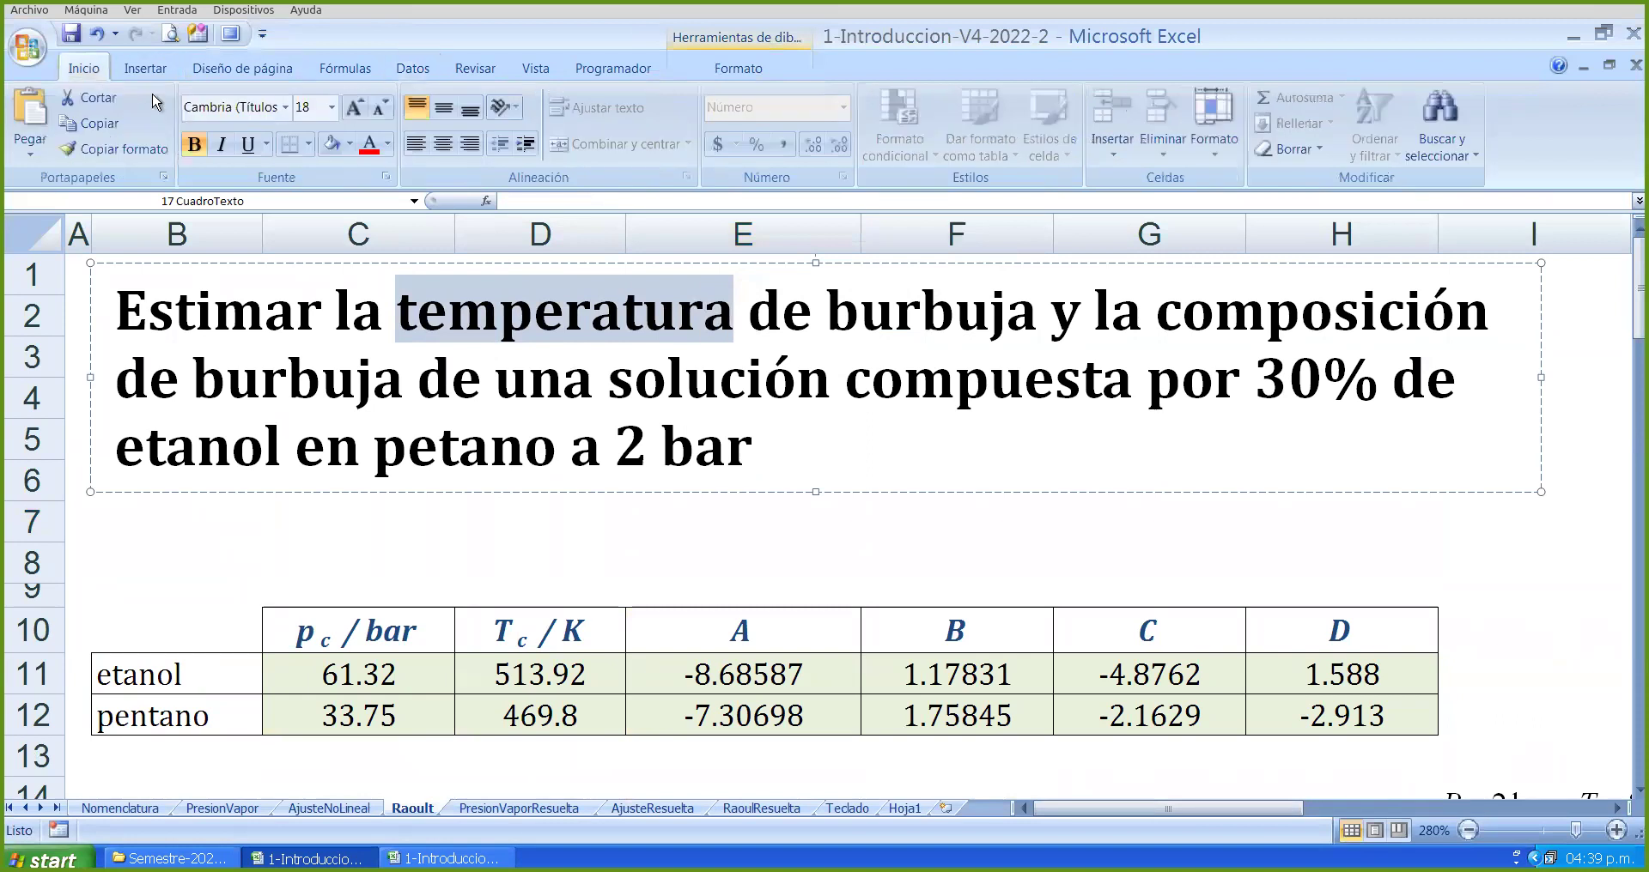
left_click(367, 144)
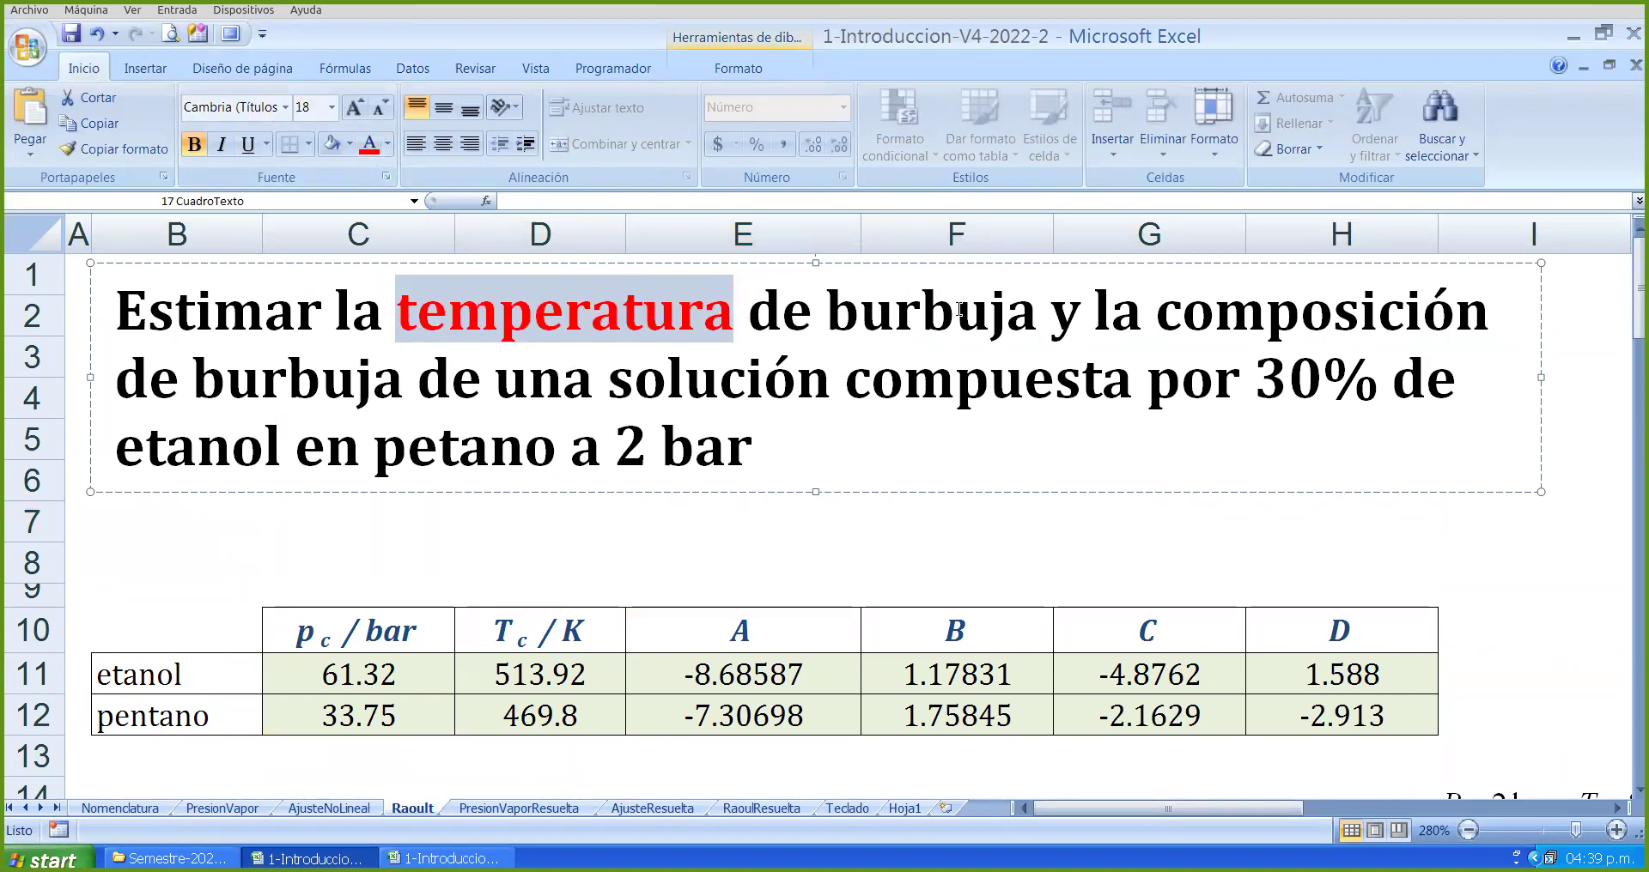
left_click_drag(1157, 320, 415, 371)
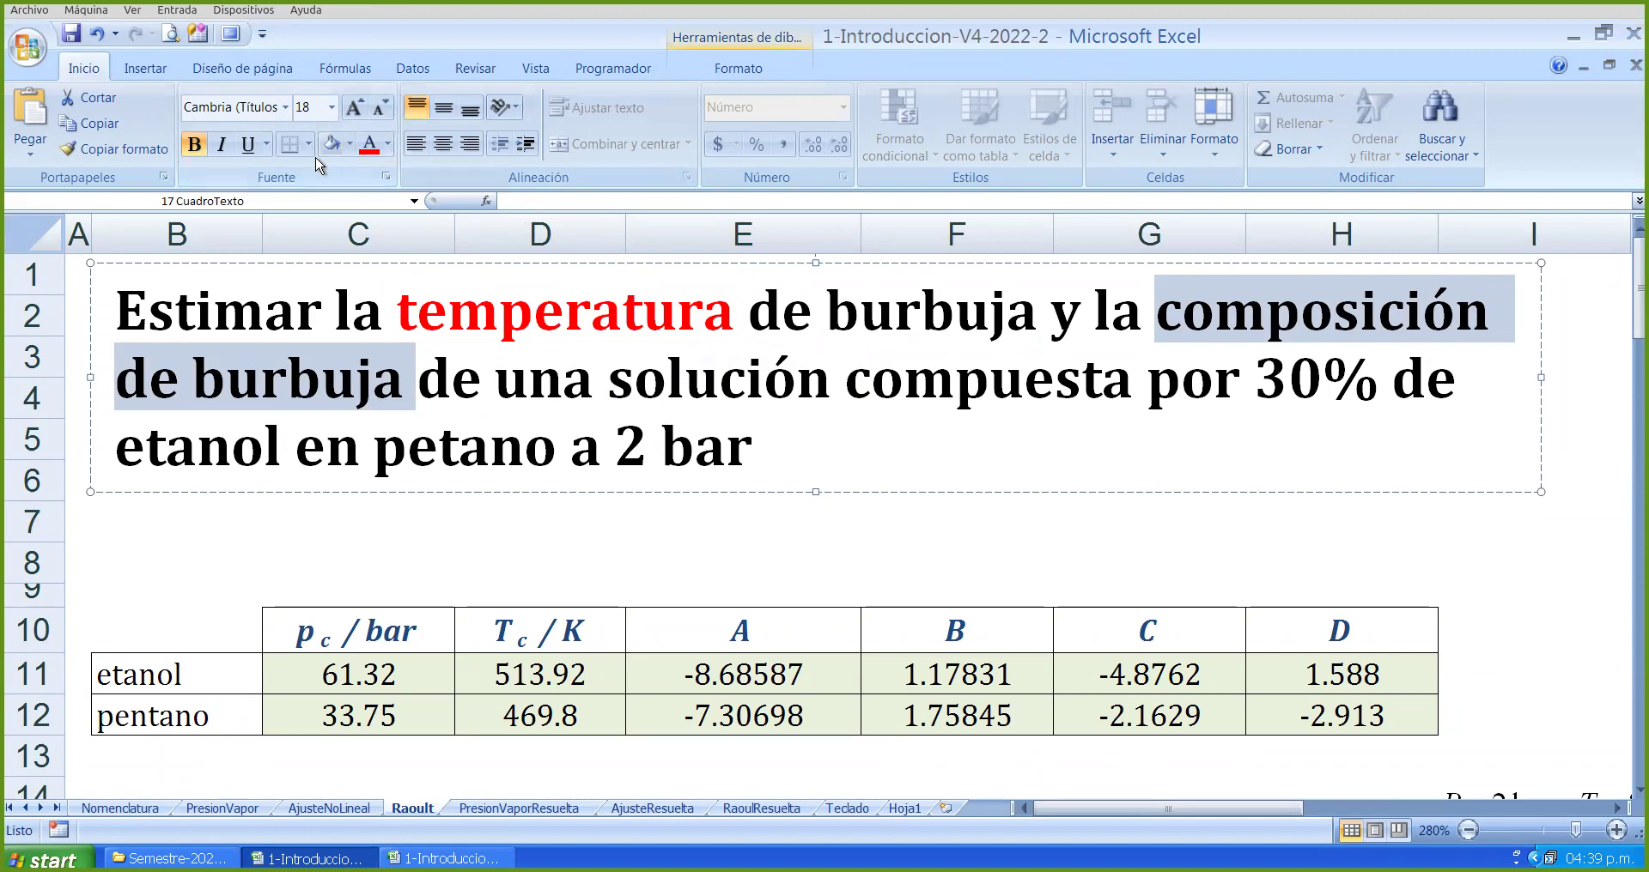
left_click_drag(1155, 311, 1499, 314)
left_click(367, 143)
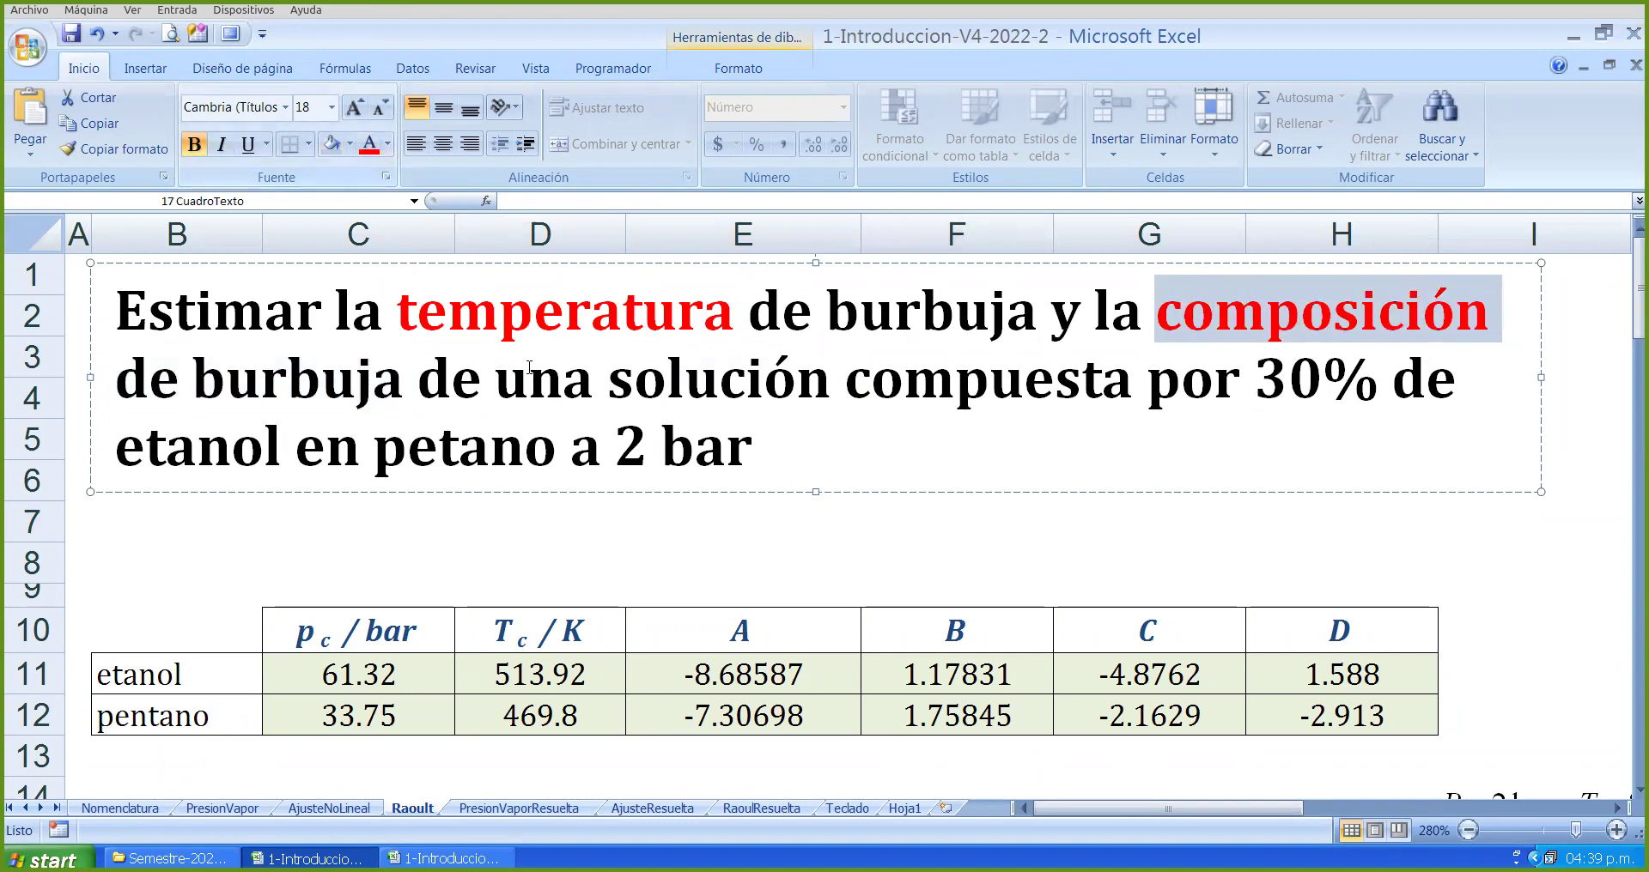
- Insert "(vapor)" after "de burbuja" in the second line of the exercise statement
left_click(404, 378)
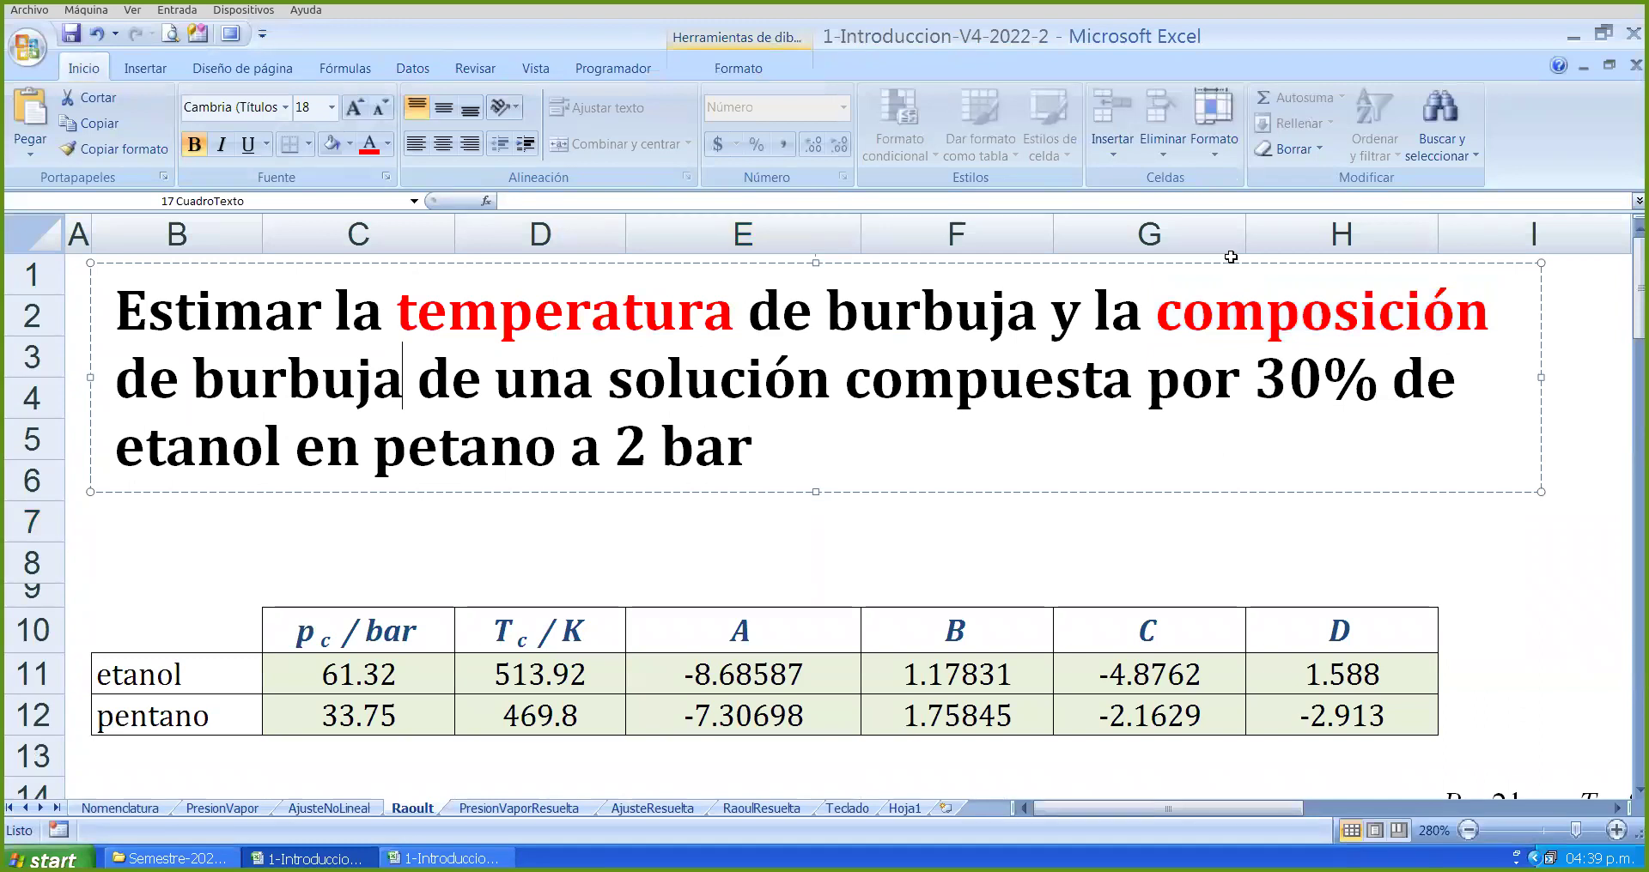
type("(")
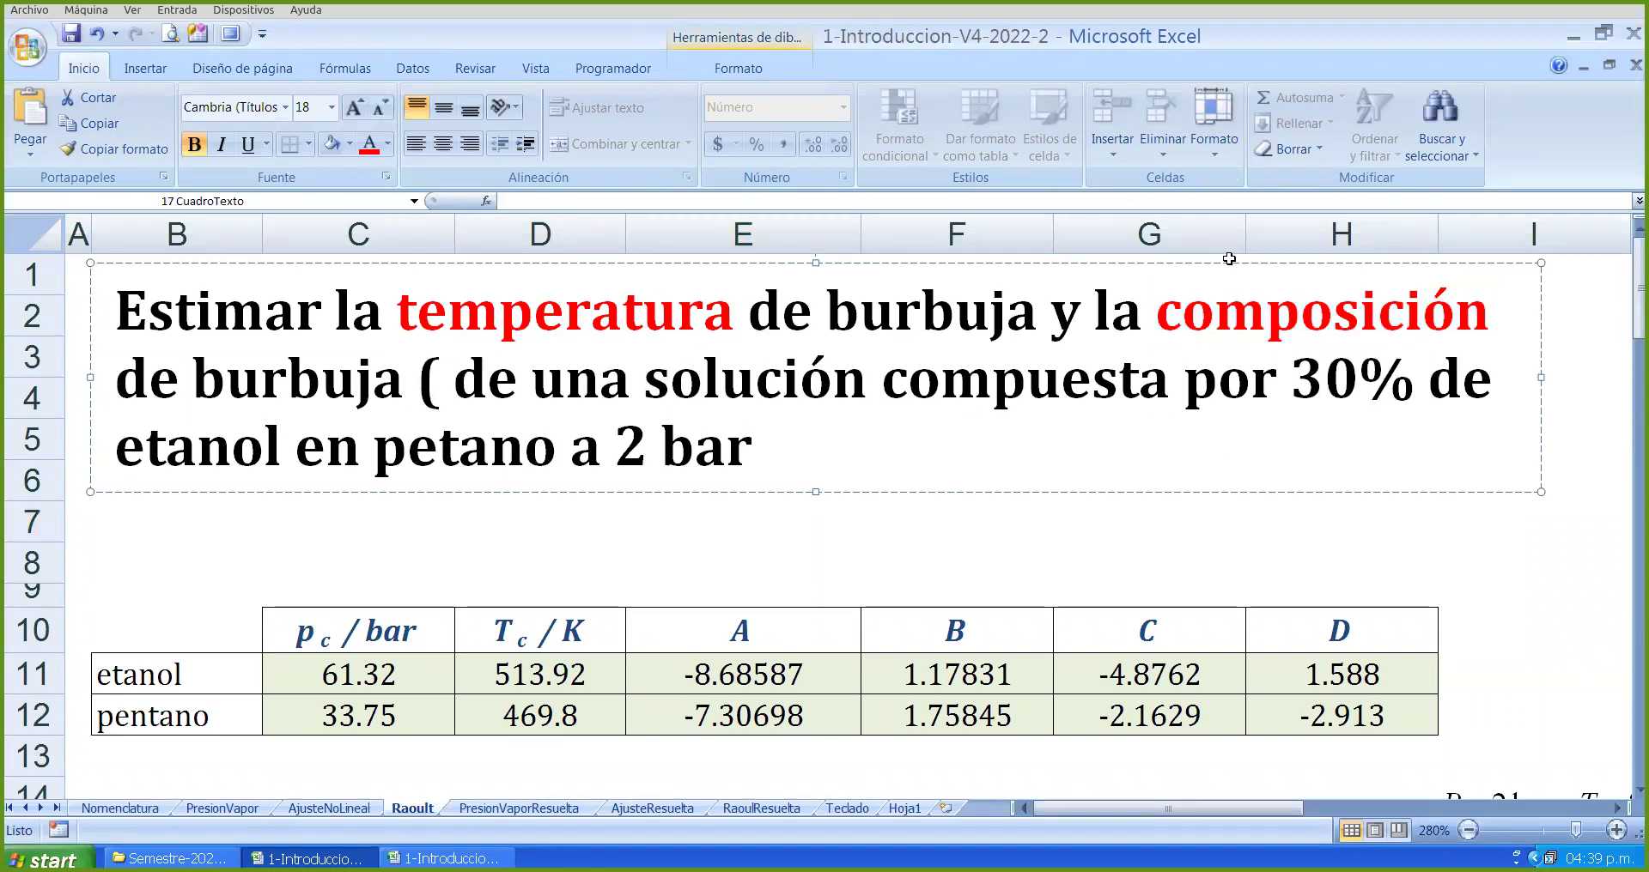
type("vapor")
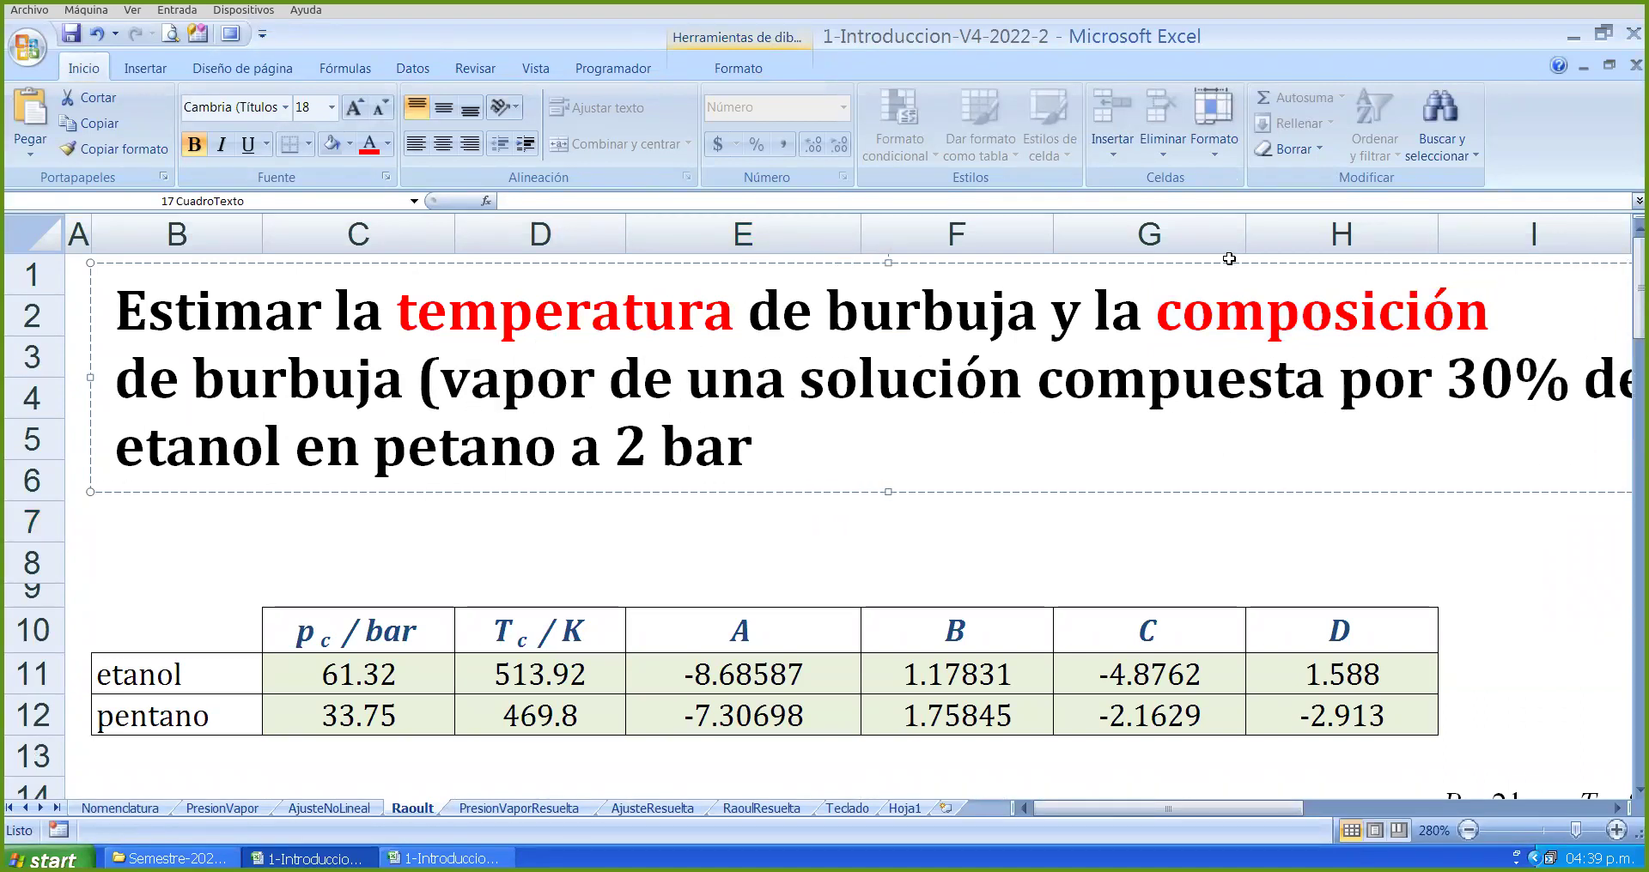
type(")")
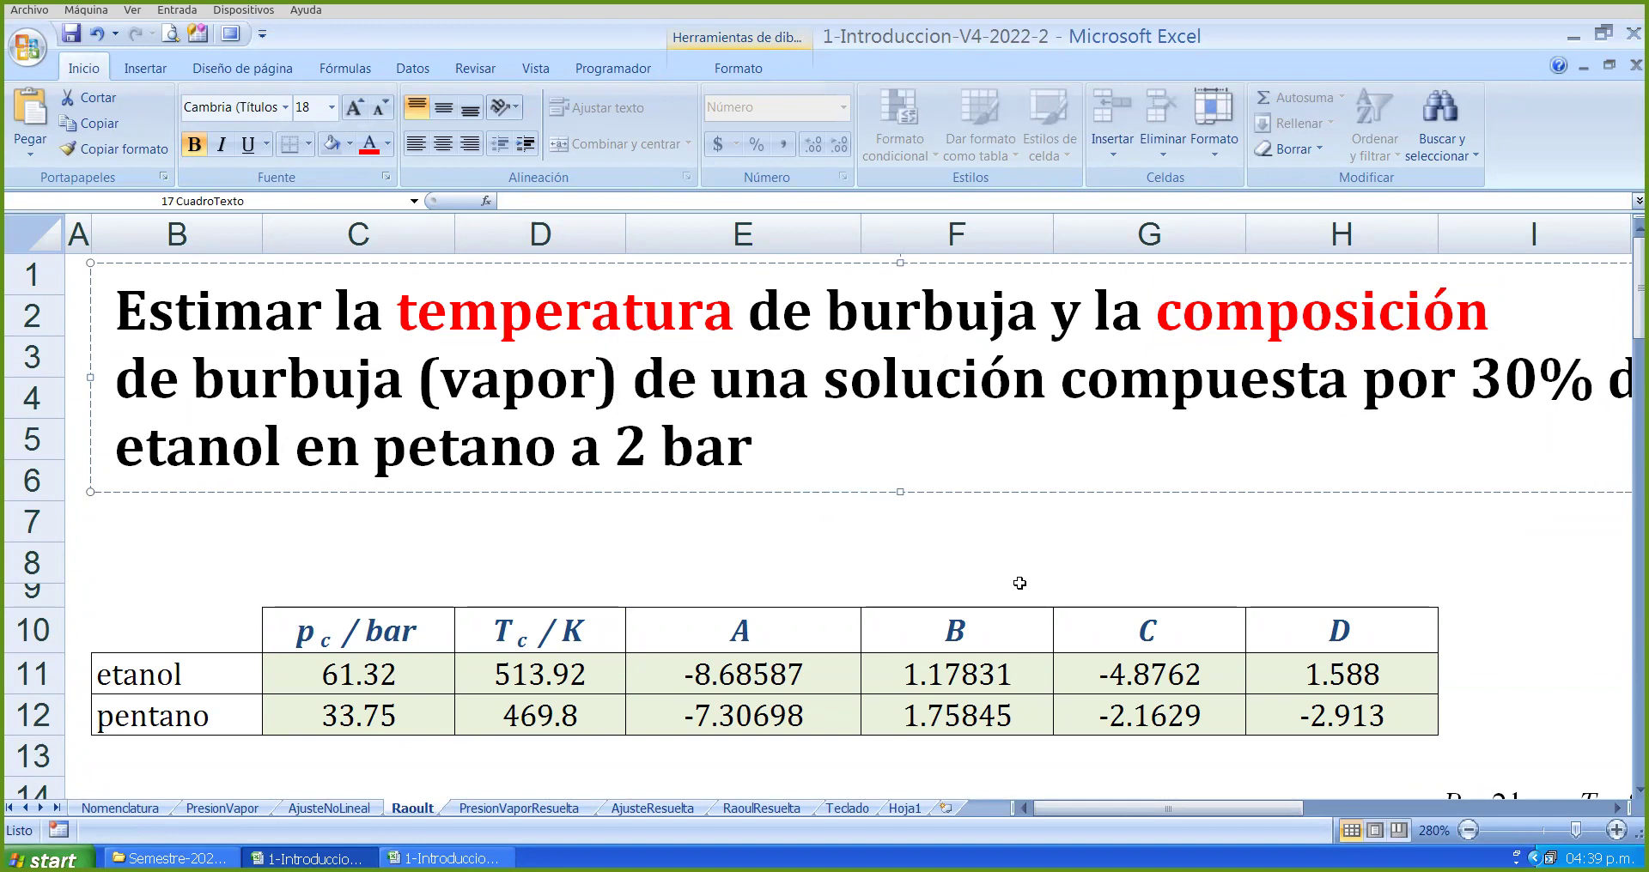
- Insert "(líquida)" after "solución" in the exercise statement and leave the text box
left_click(1046, 379)
type("( ")
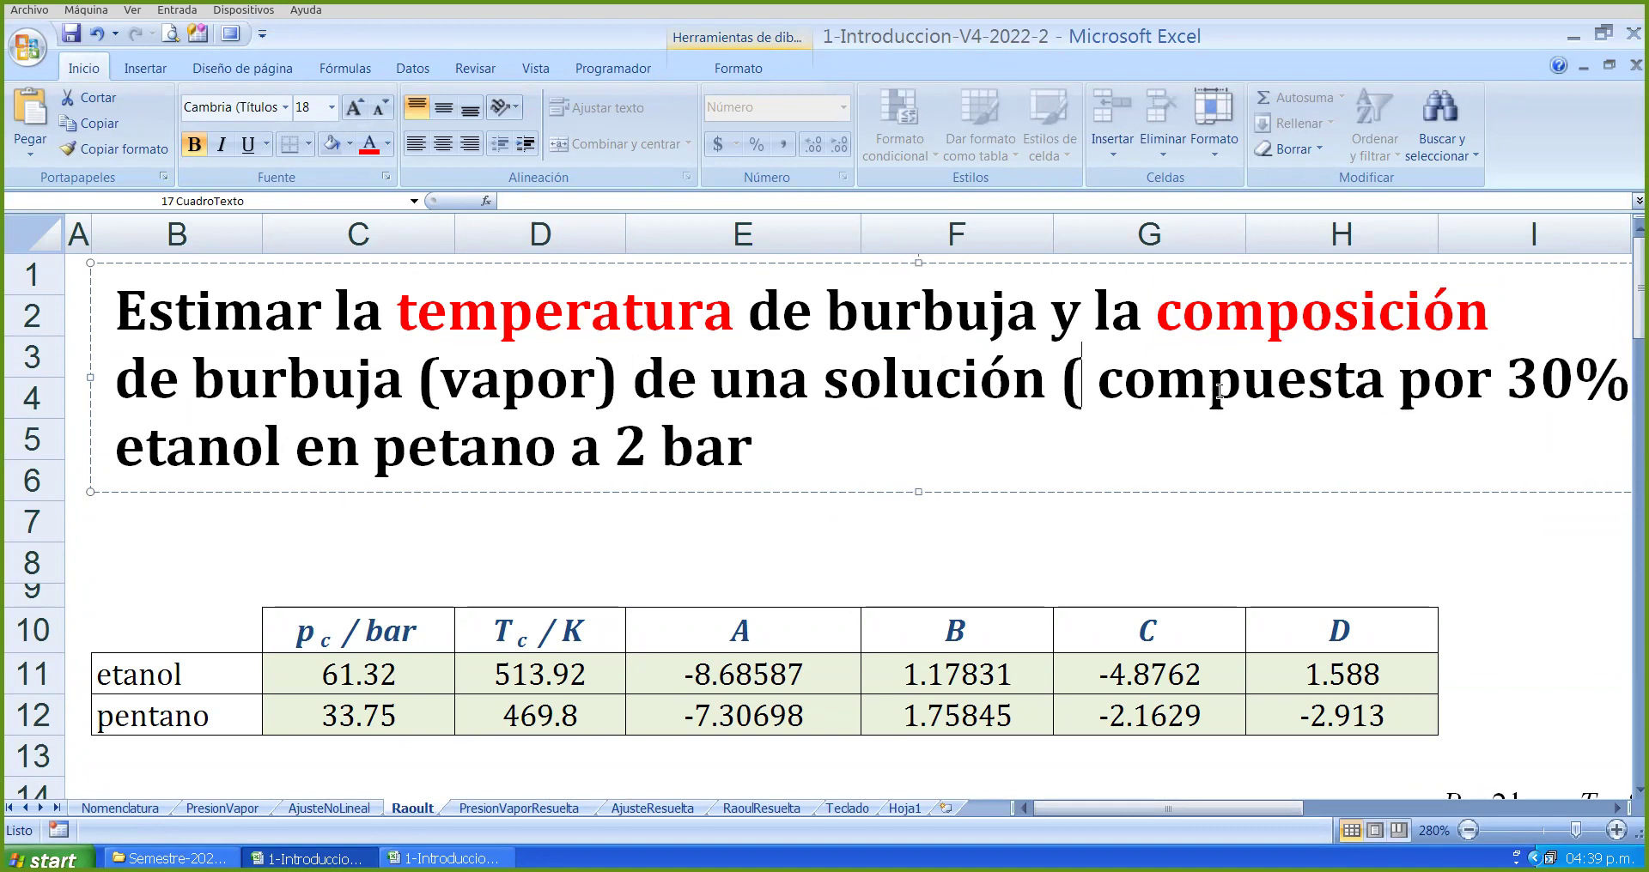
type("líquida")
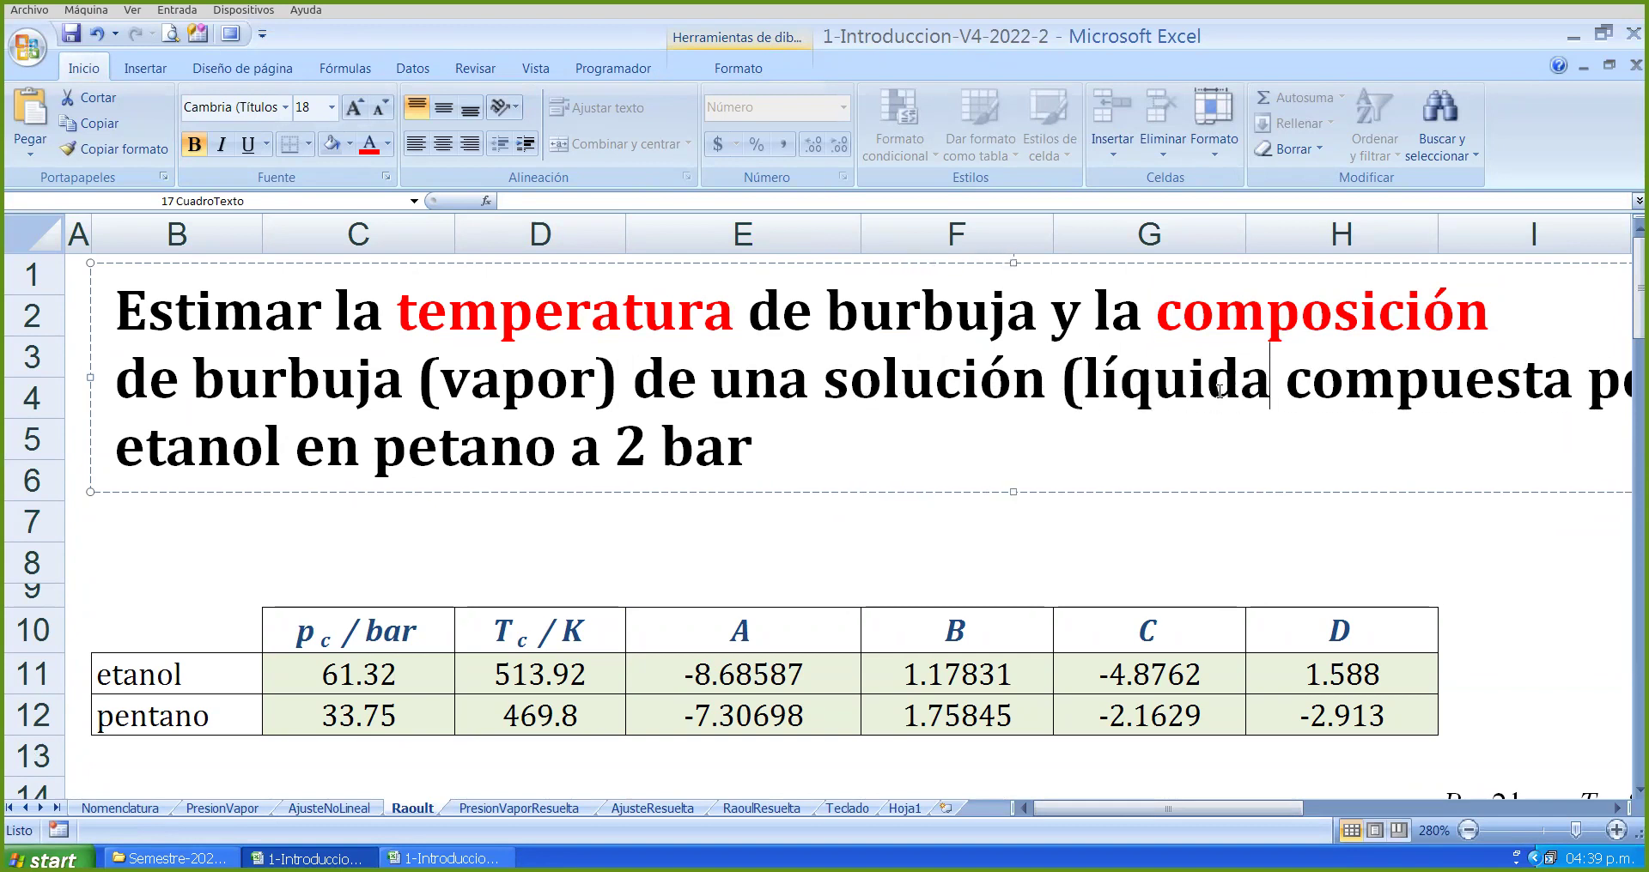
type(")")
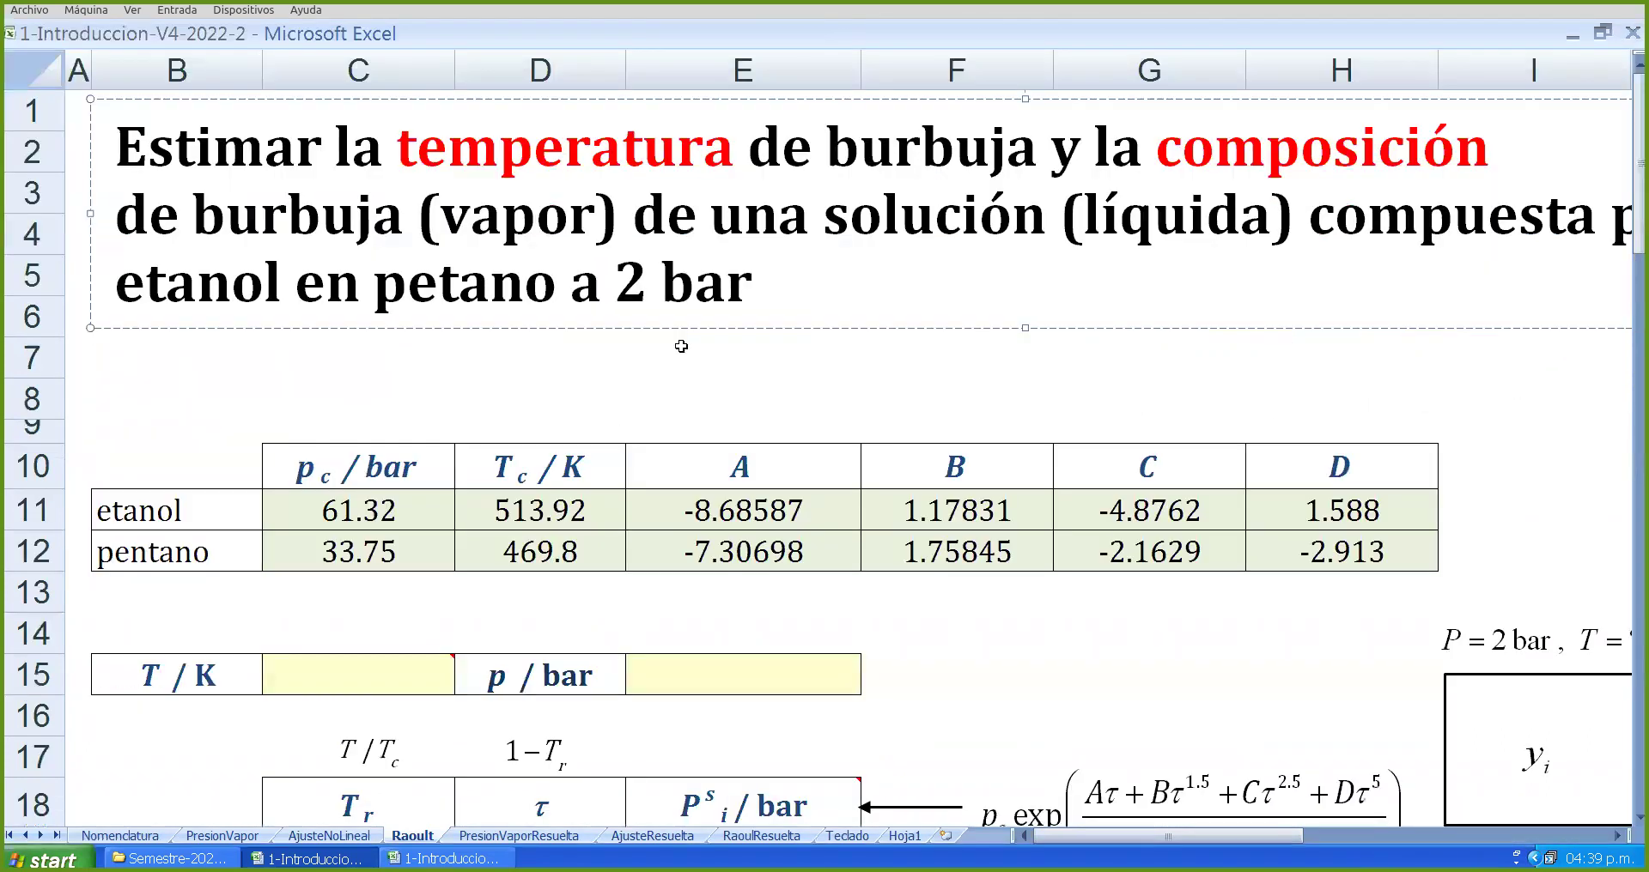
left_click(230, 34)
left_click(902, 394)
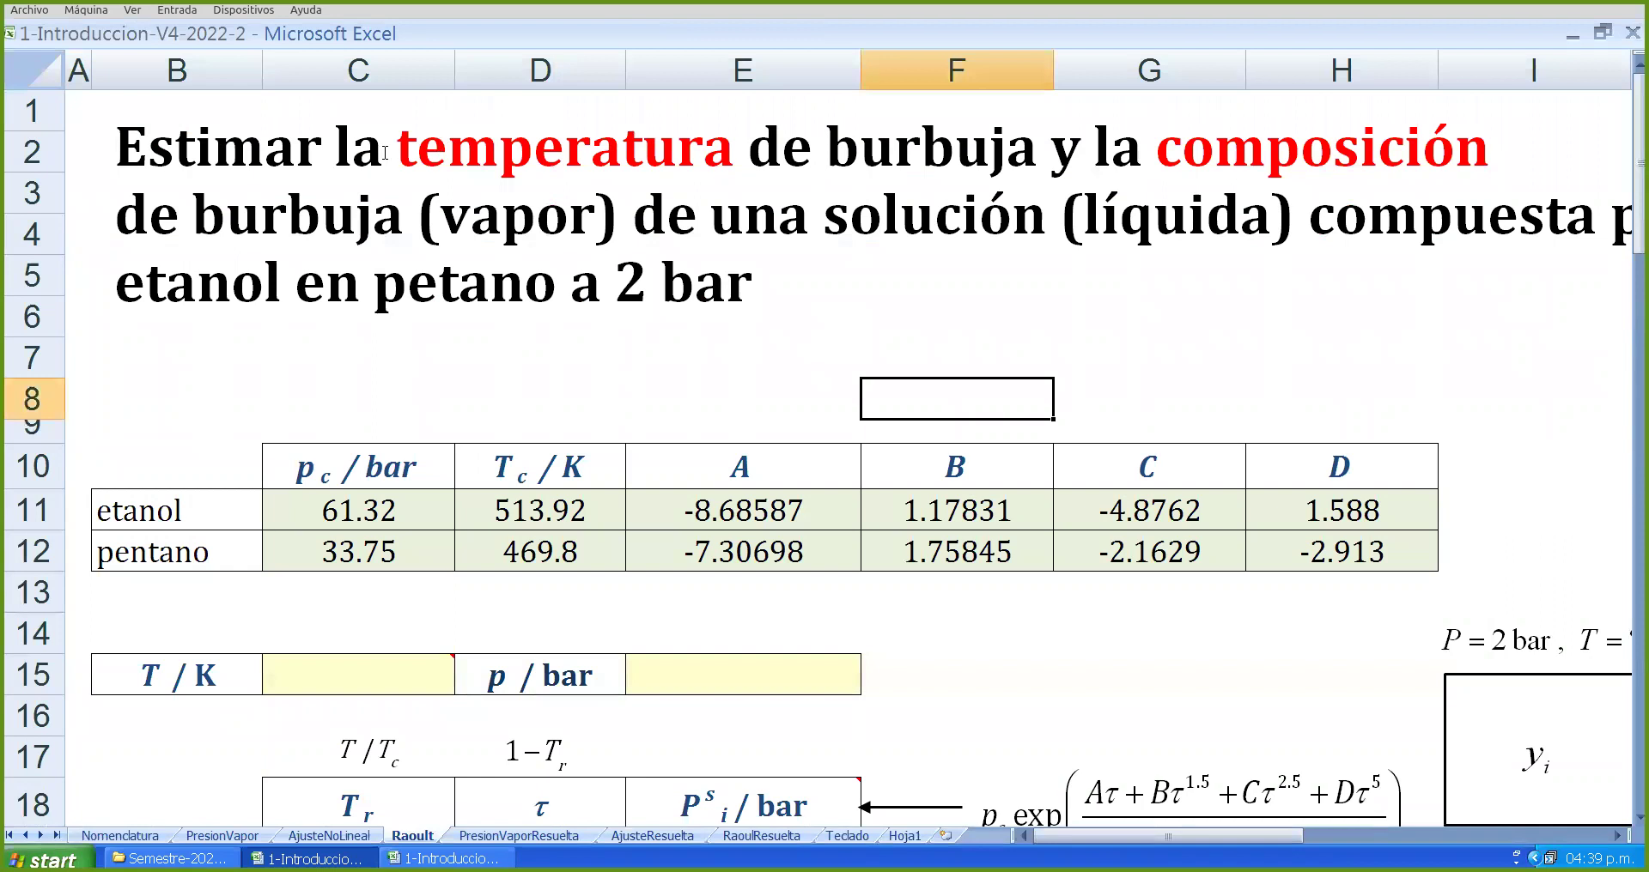
- Color the 30% in the exercise statement with a blue theme color
left_click_drag(381, 153, 696, 155)
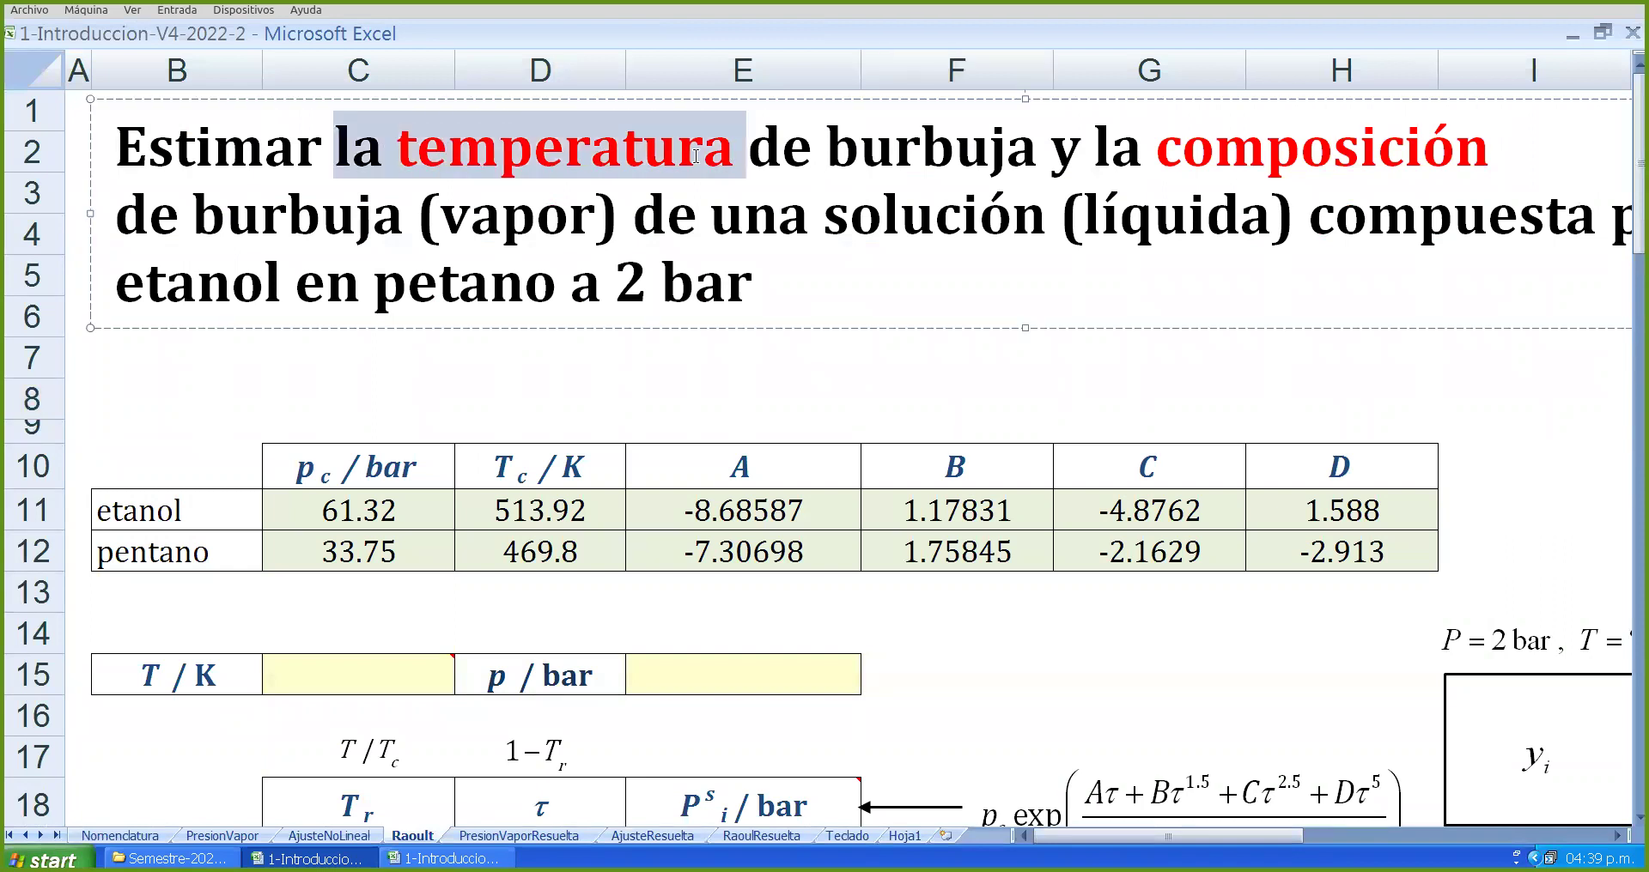
left_click(1175, 151)
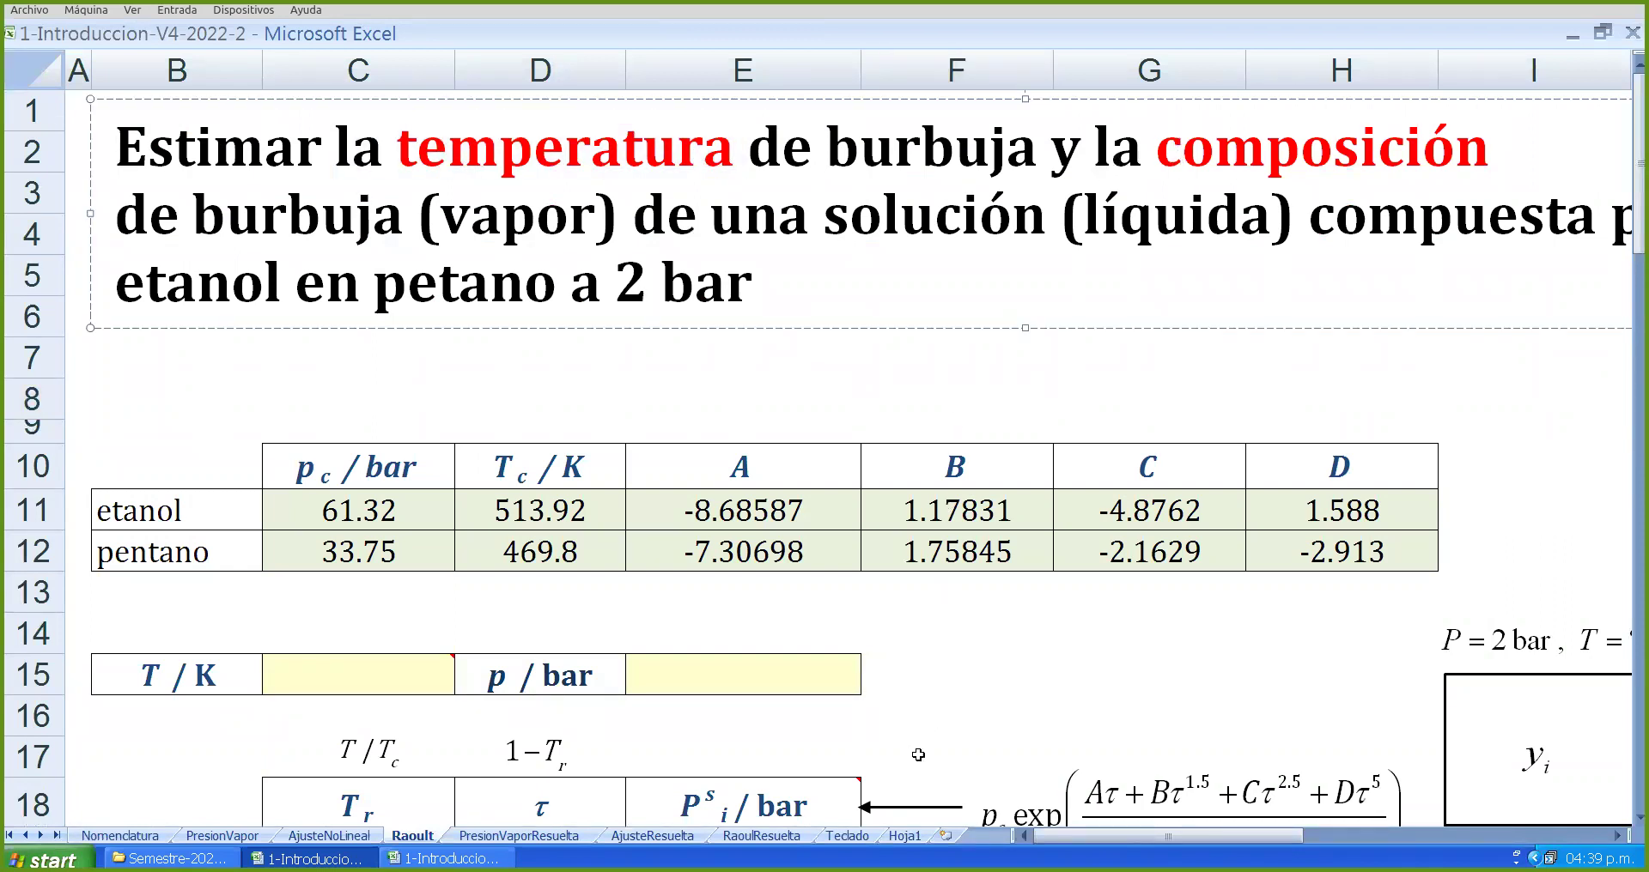
left_click_drag(1137, 830, 1361, 830)
left_click_drag(735, 210, 855, 216)
left_click(854, 216)
left_click(853, 419)
key("Escape")
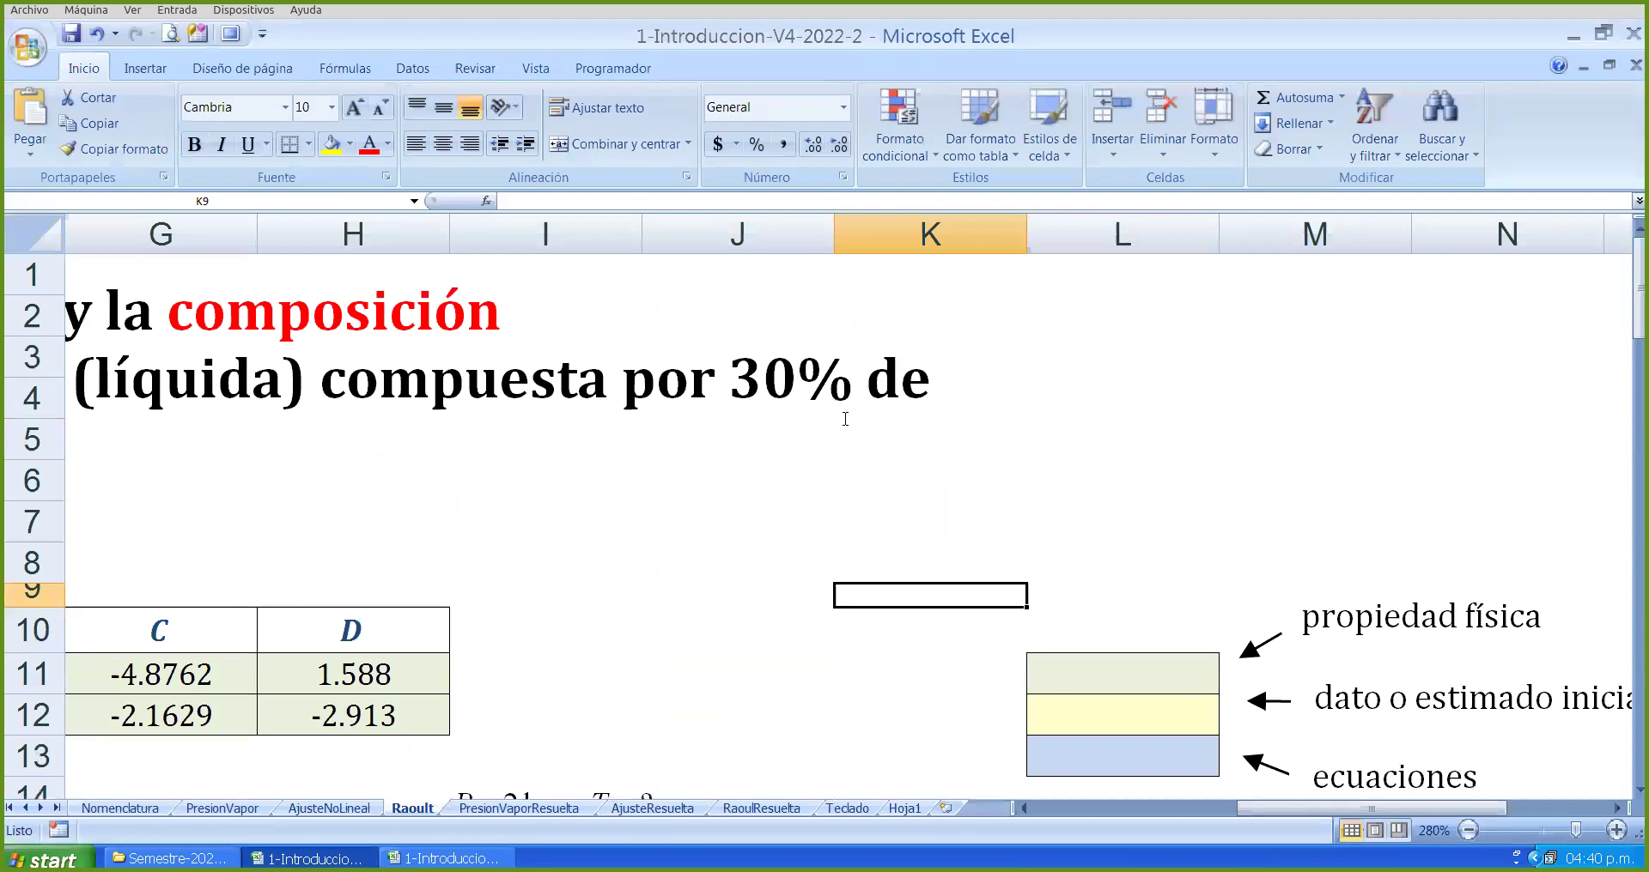
left_click_drag(728, 382, 851, 382)
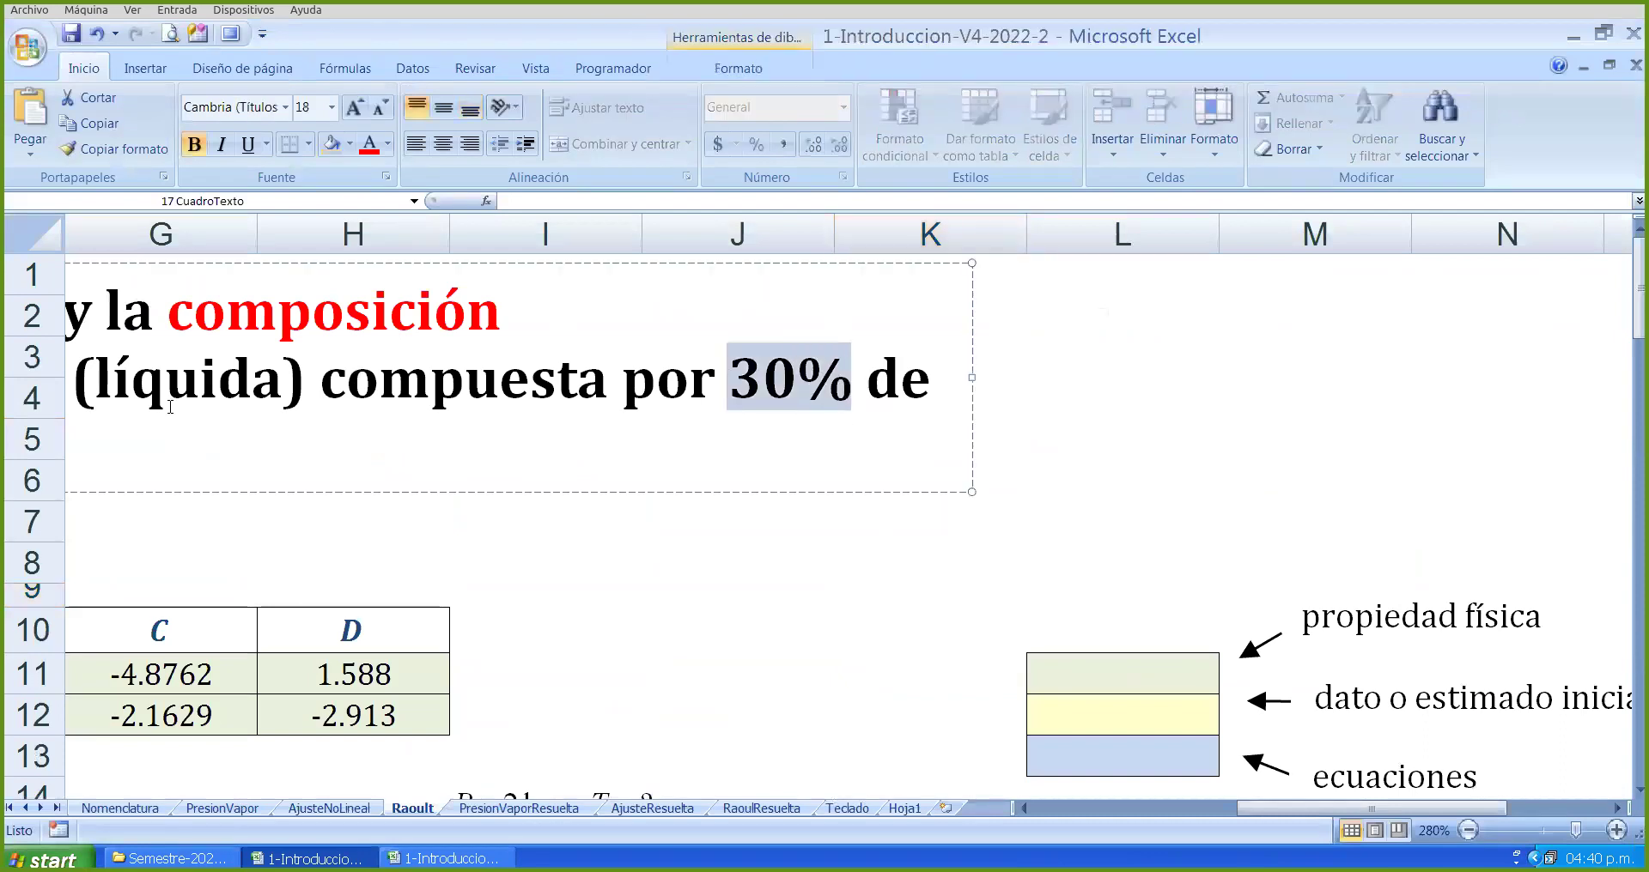
left_click(388, 144)
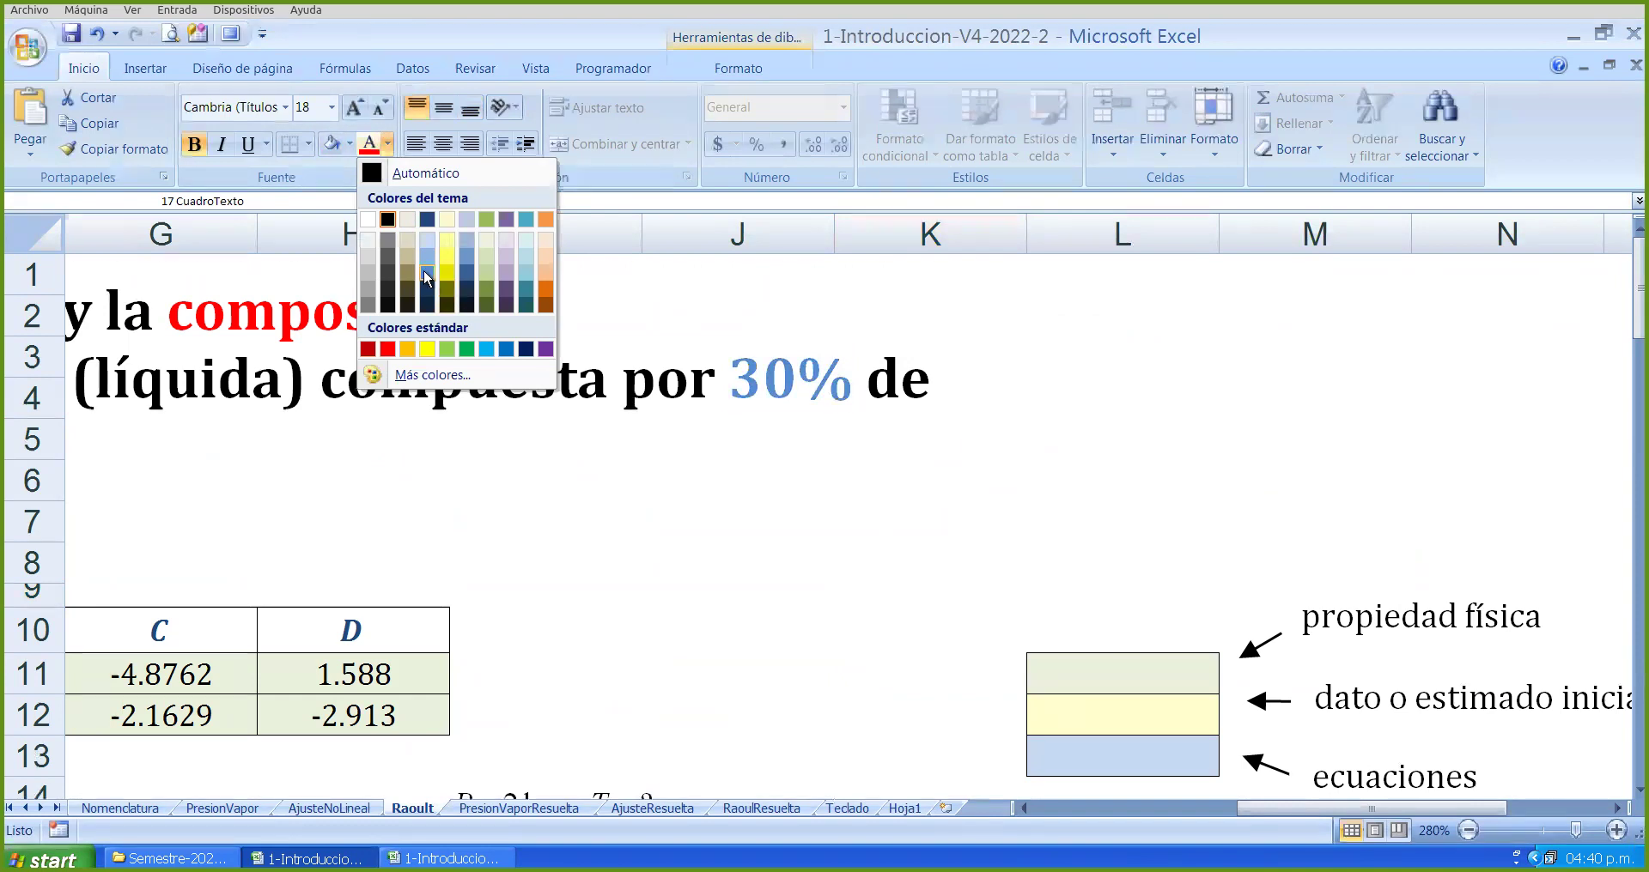
left_click(424, 273)
- Add "mol" after the blue 30% in the exercise statement and start a new line before "de"
left_click_drag(1370, 811, 1274, 814)
left_click(1443, 387)
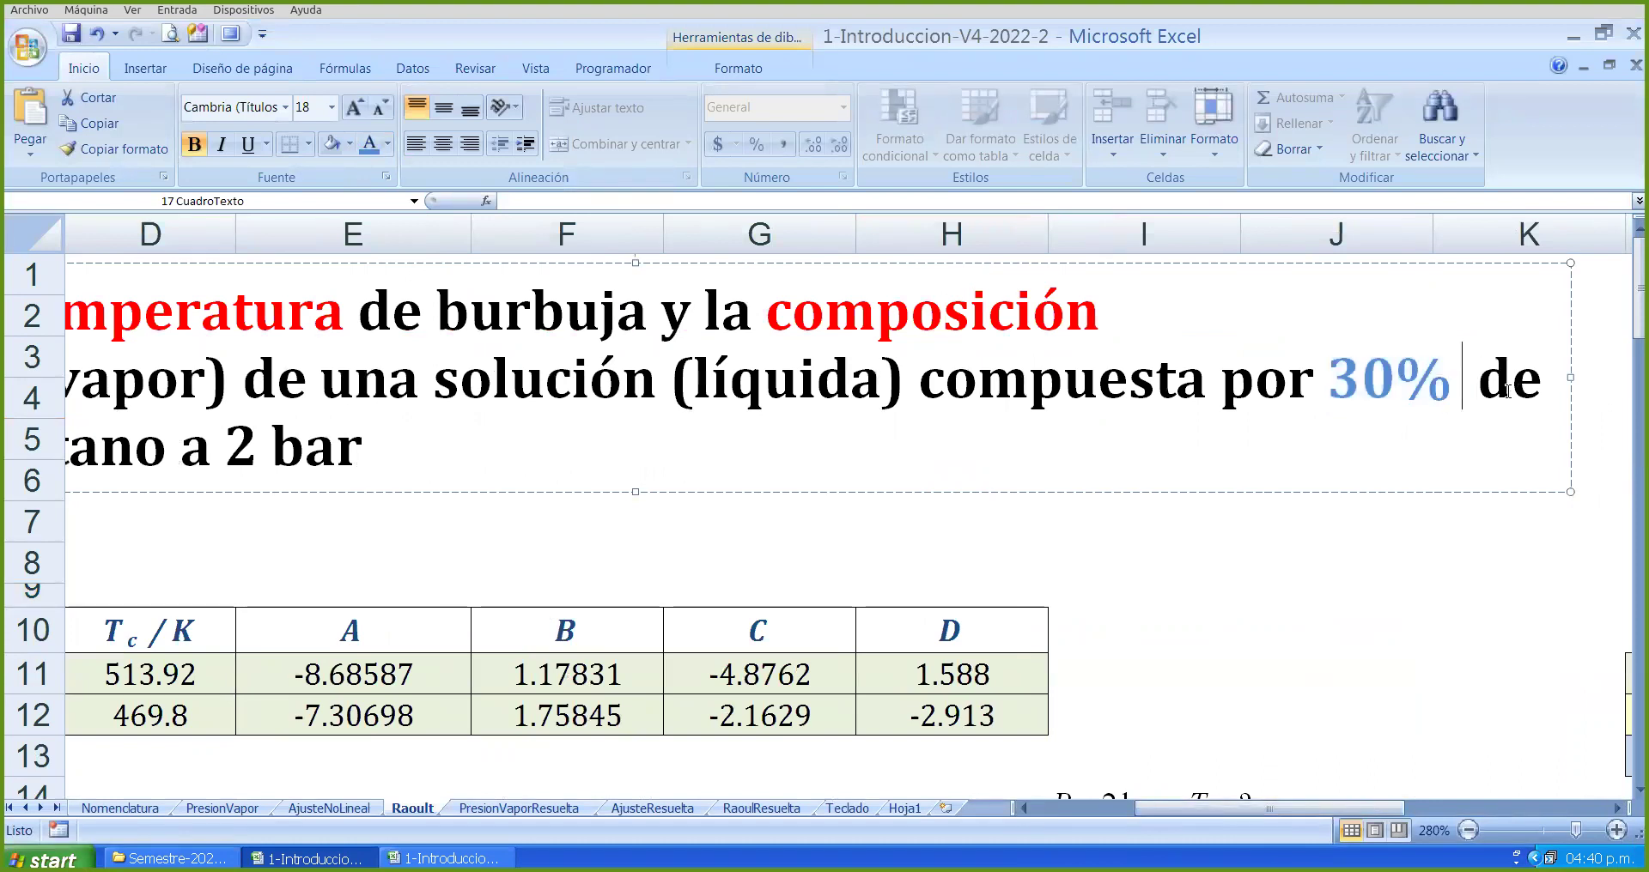
type("mol")
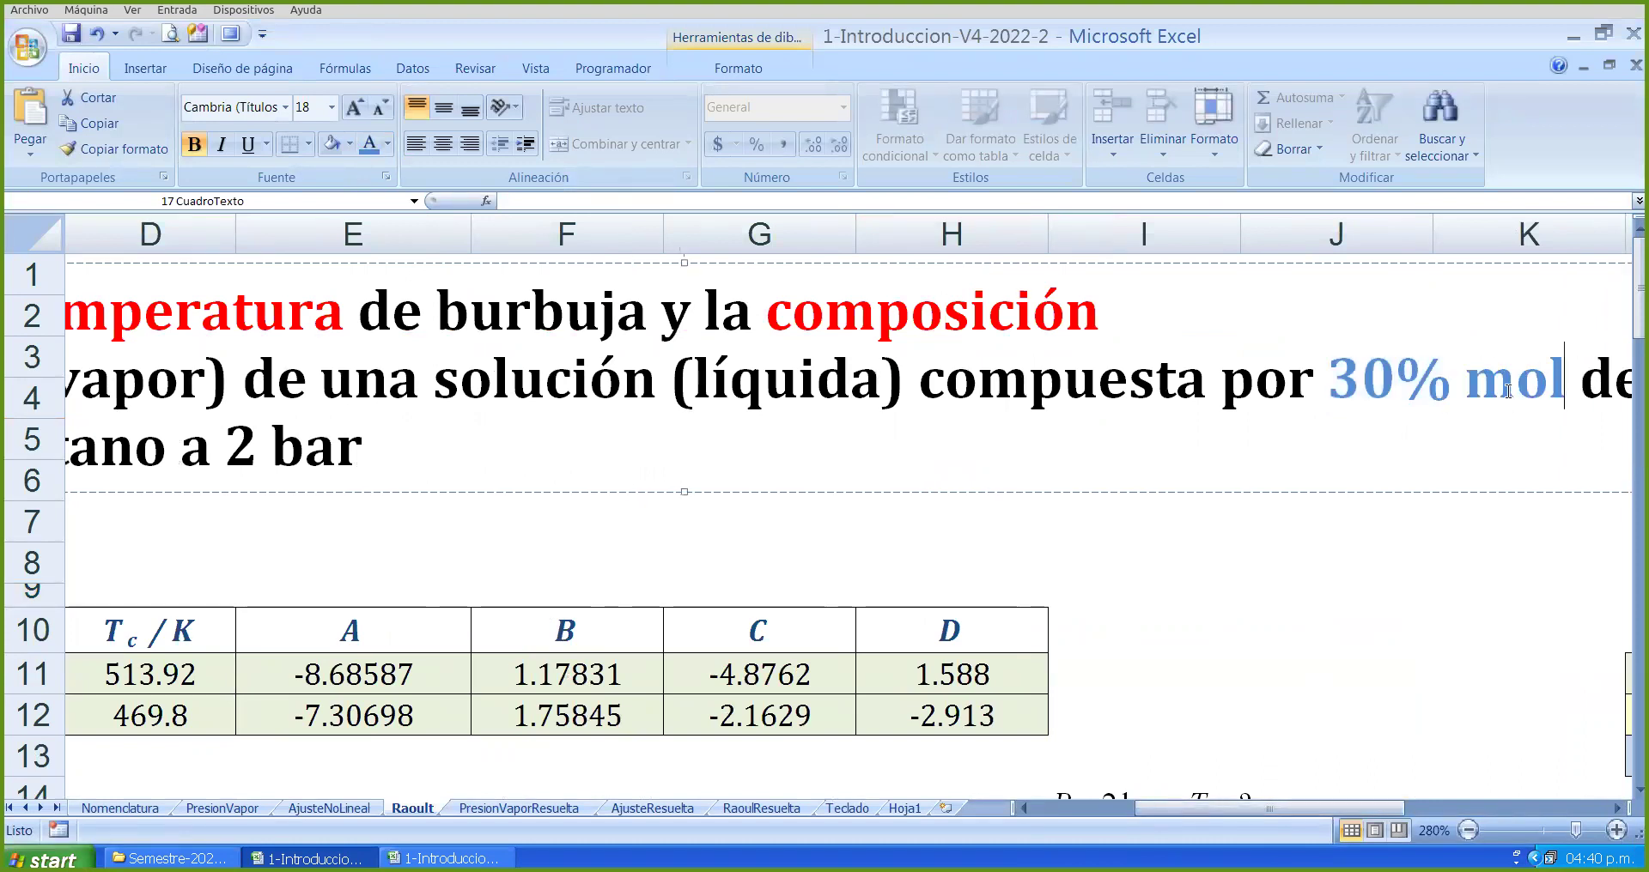
key("Return")
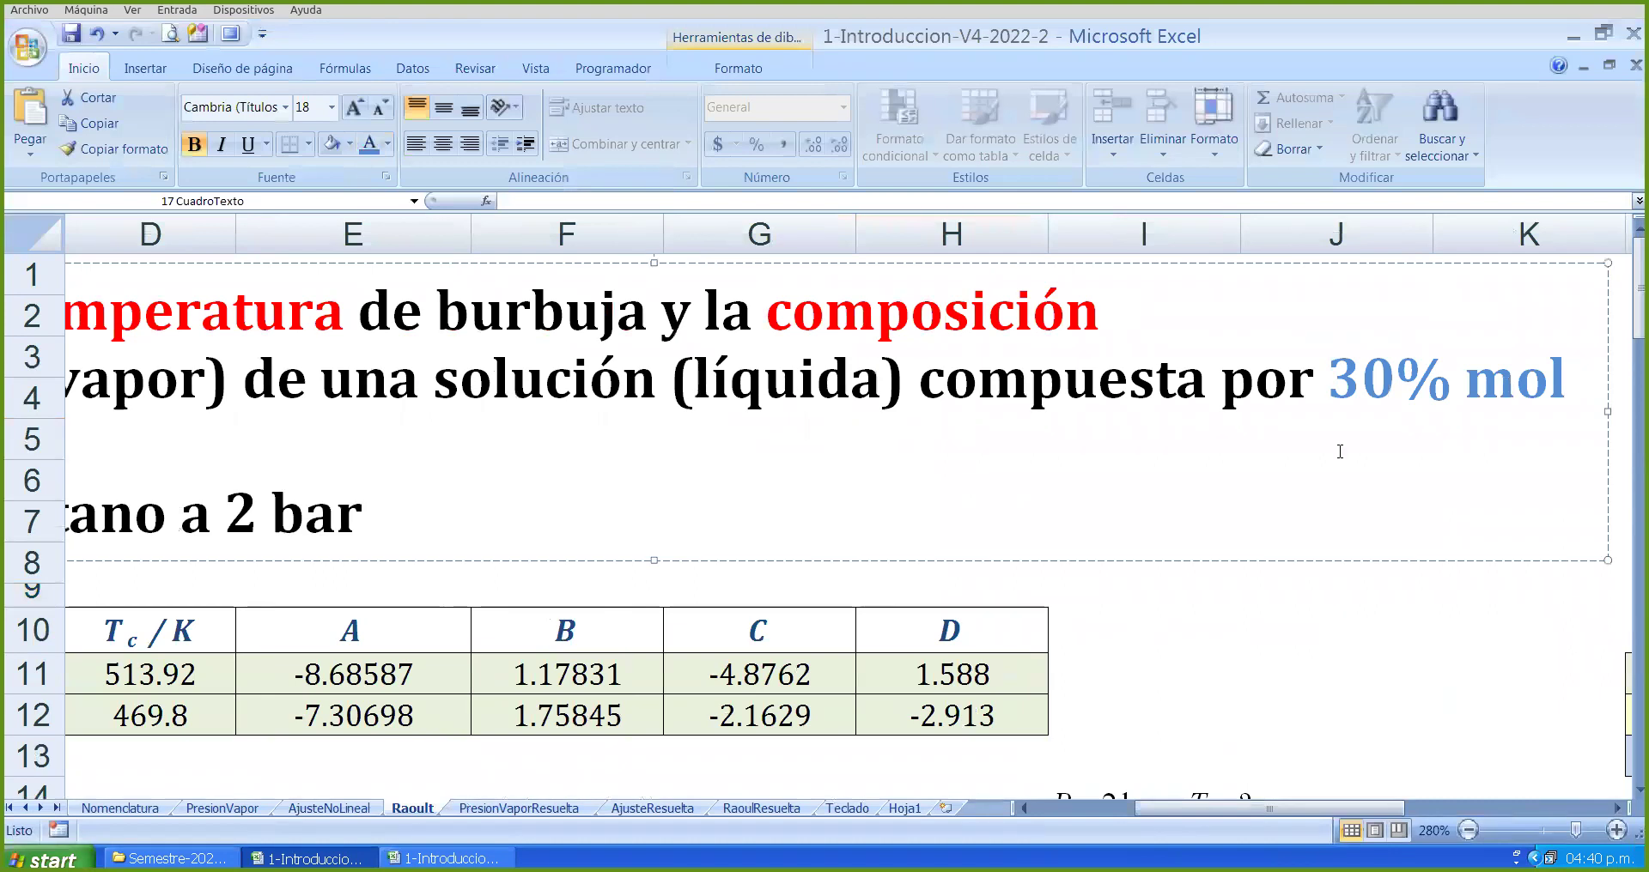
- Remove the extra space and line break around "de" so the third line reads "de etanol en petano a 2 bar"
left_click_drag(1206, 809, 1105, 809)
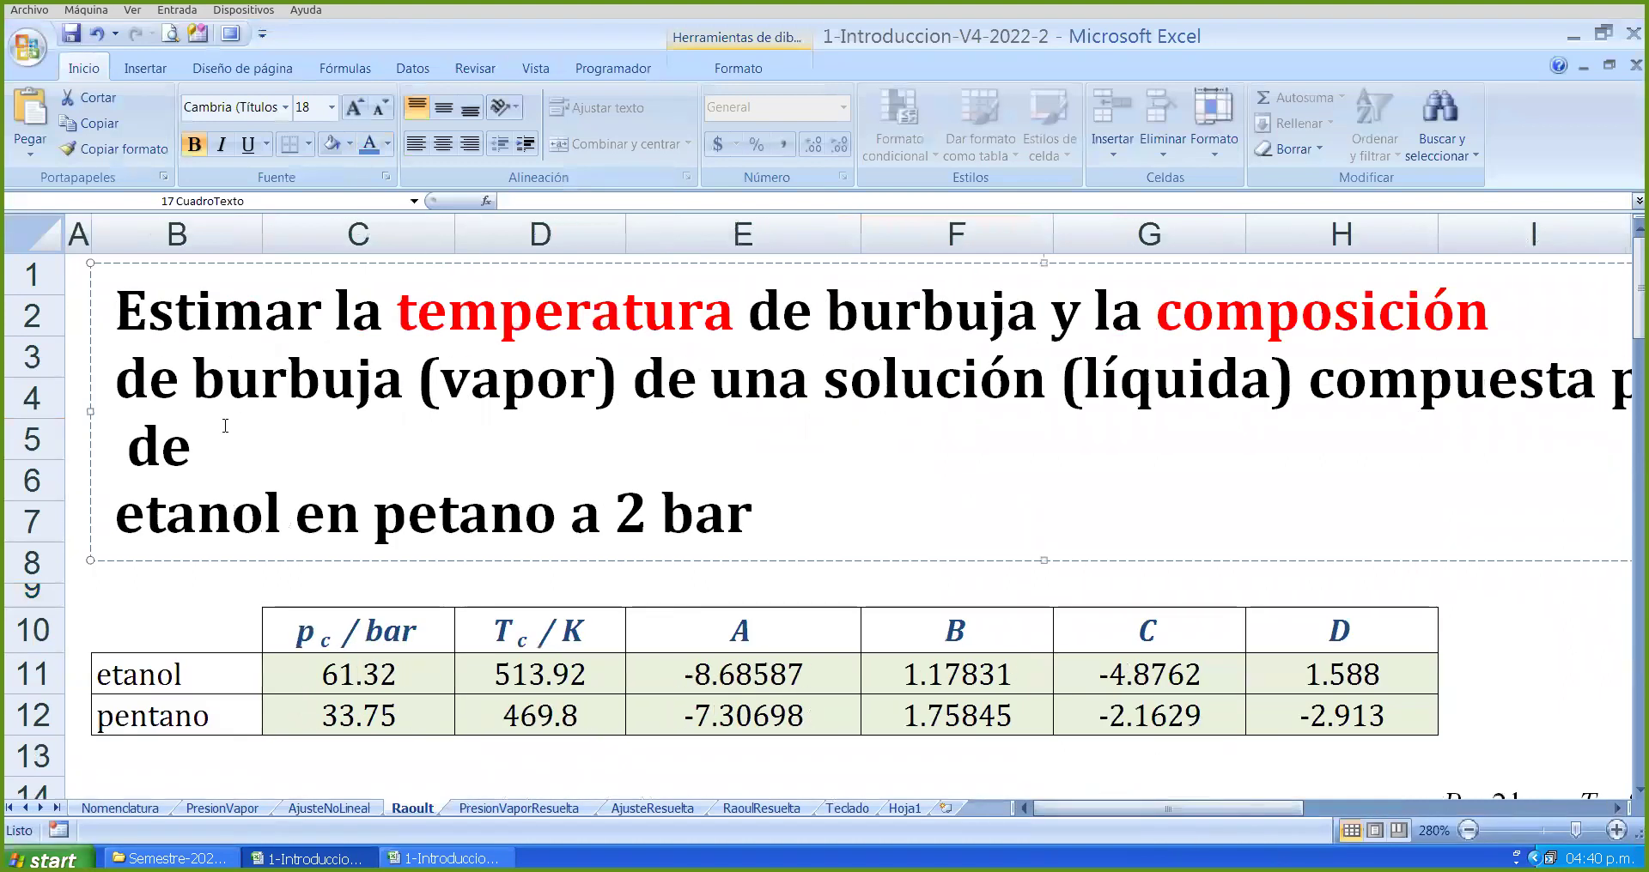
key("Delete")
key("End")
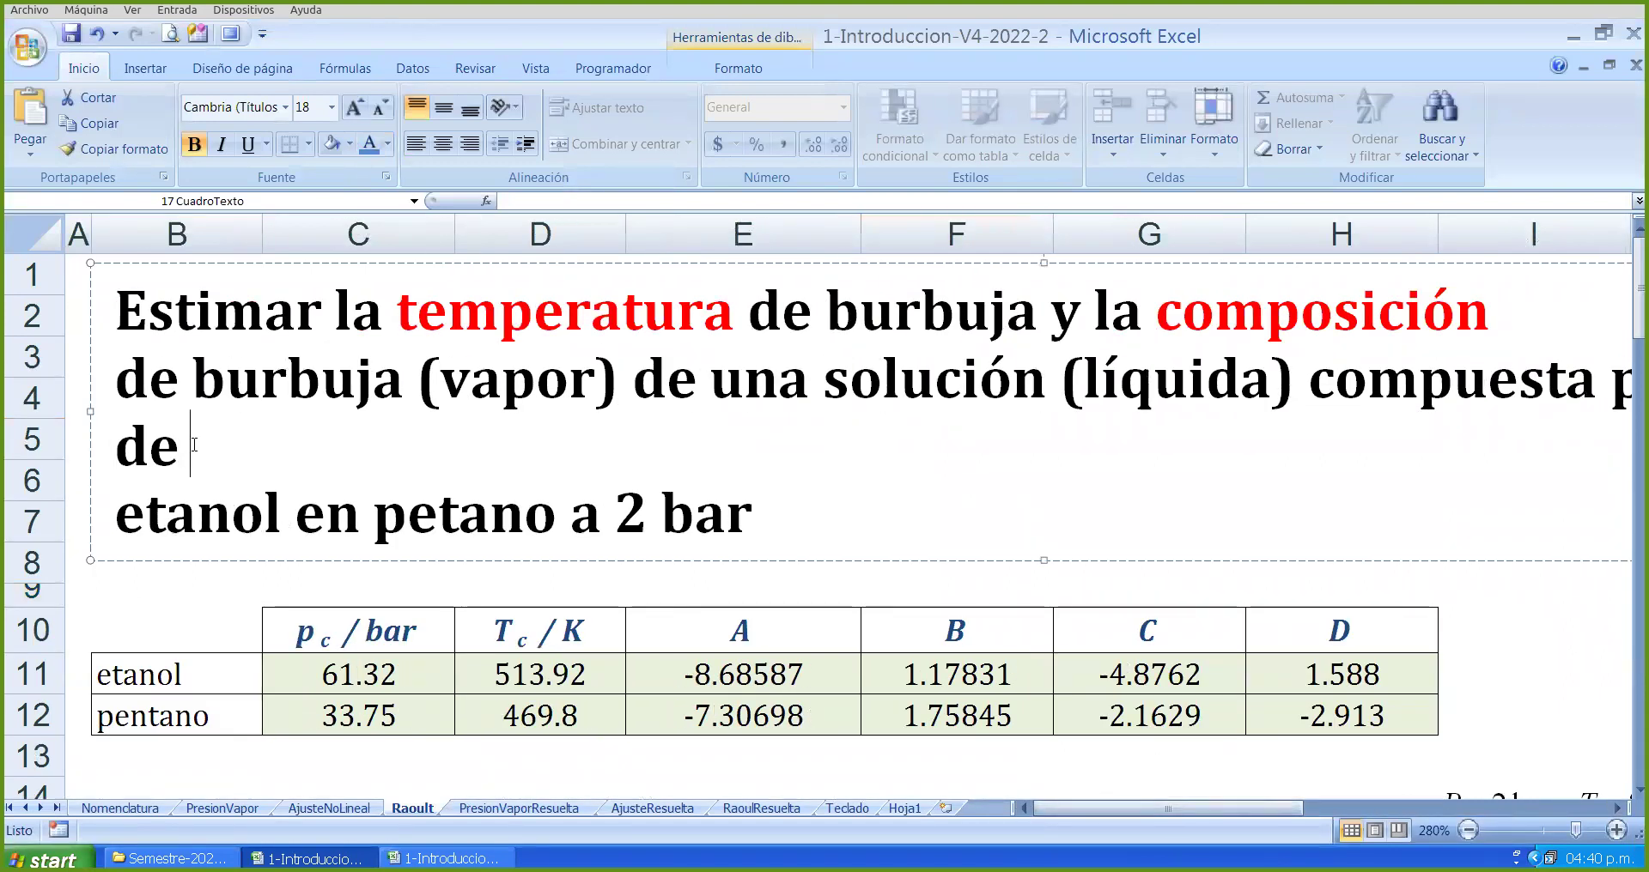
key("Delete")
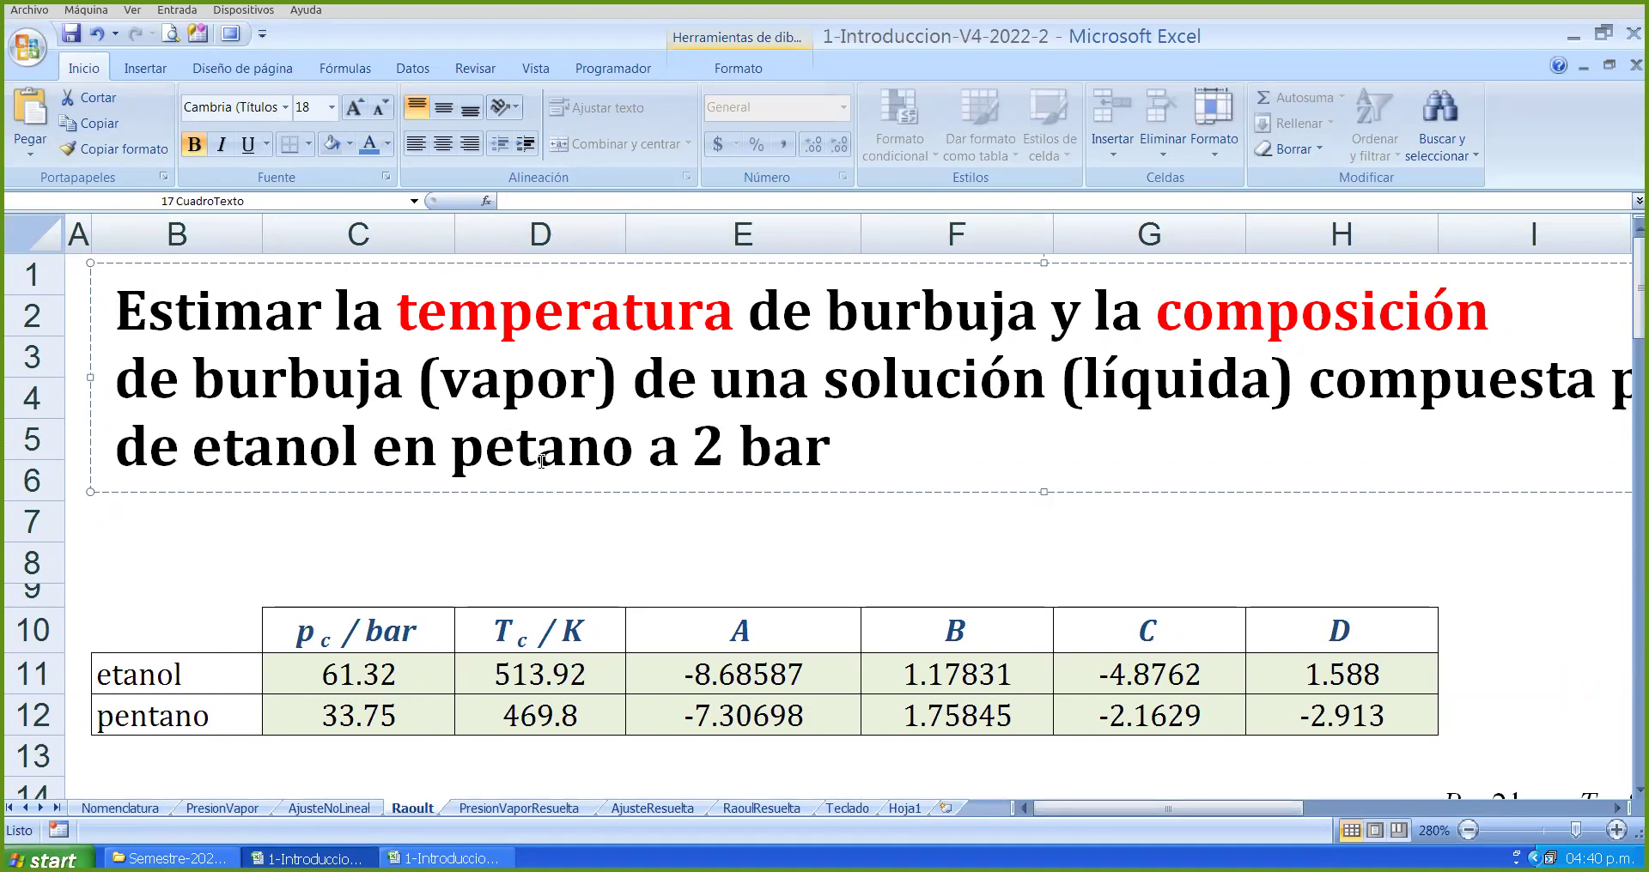
- Color "2 bar" in the third line of the exercise statement with the same blue as "30% mol"
left_click_drag(692, 450, 837, 450)
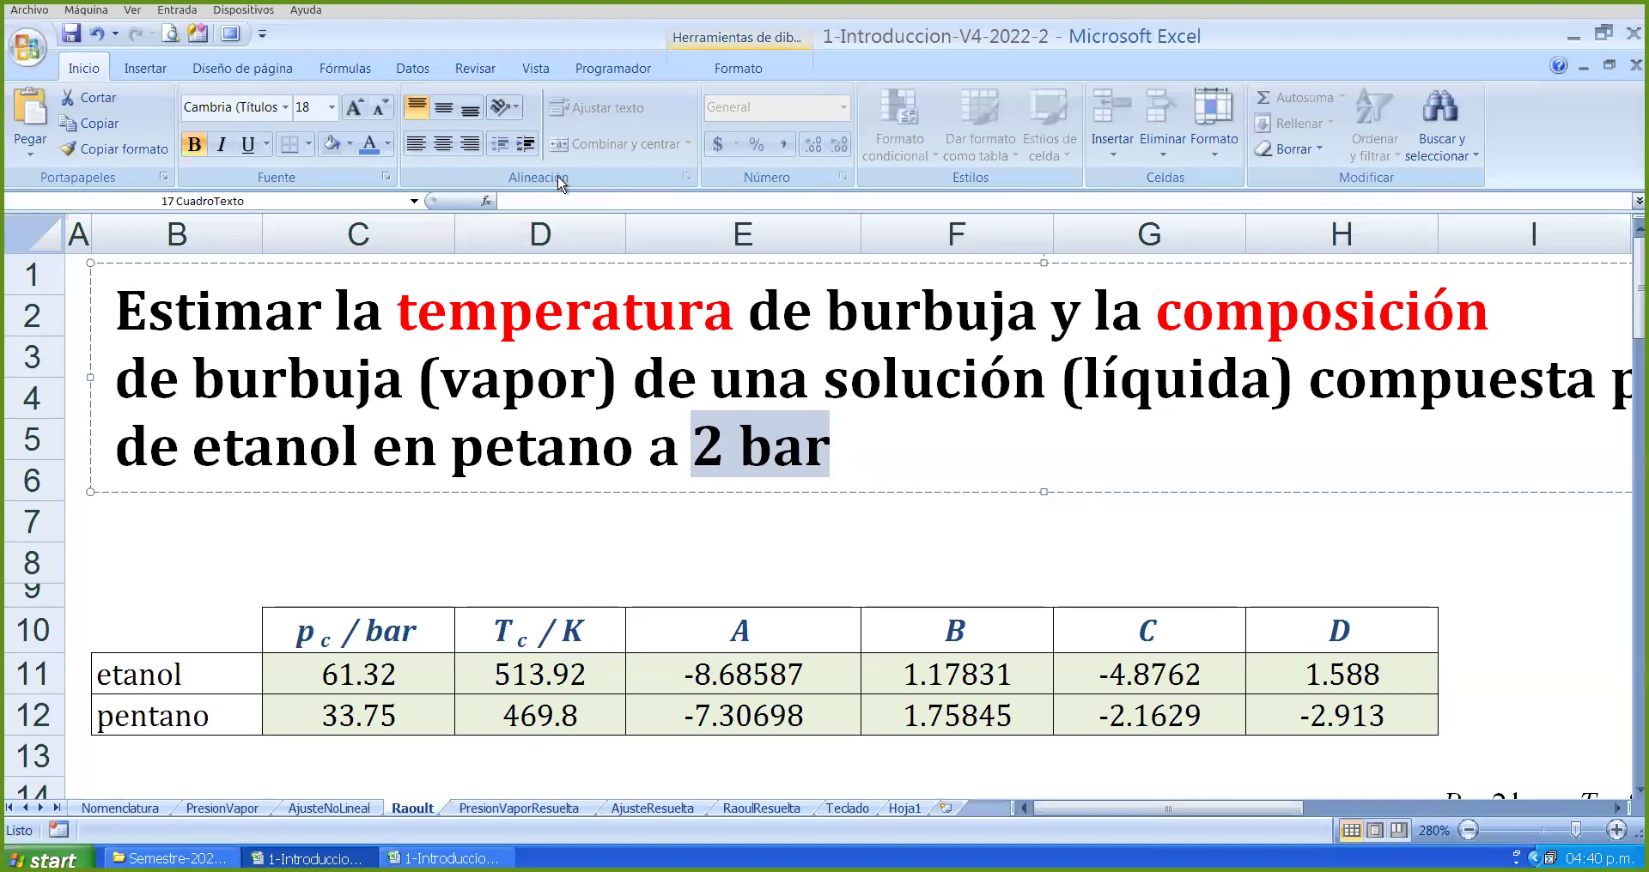
left_click(739, 532)
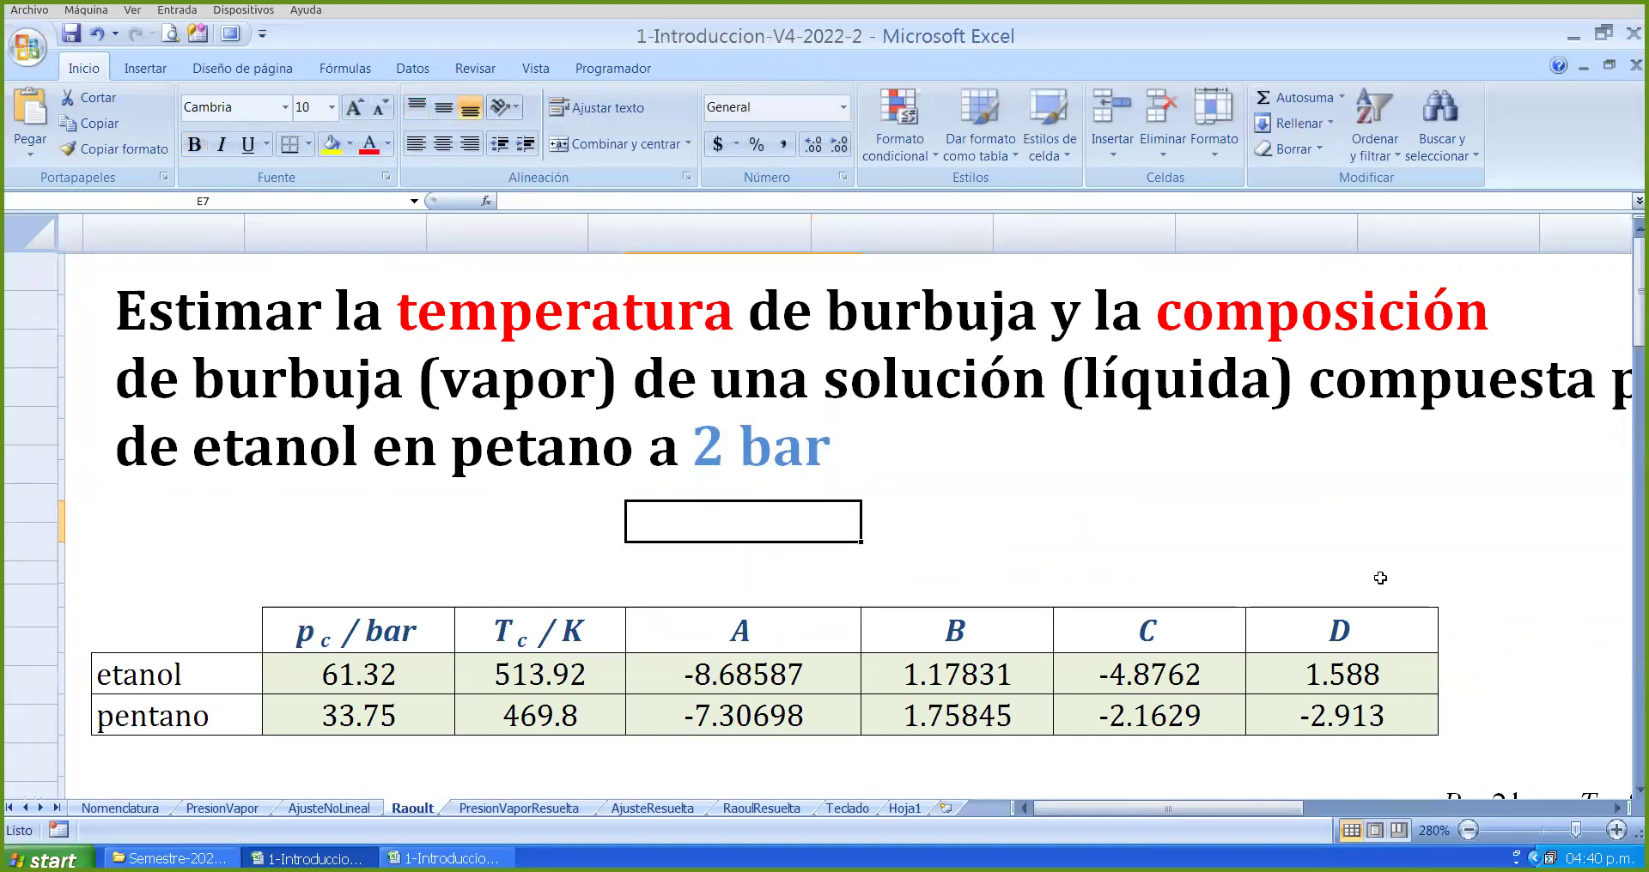
scroll(1380, 577, "down", 3)
scroll(1380, 580, "down", 1)
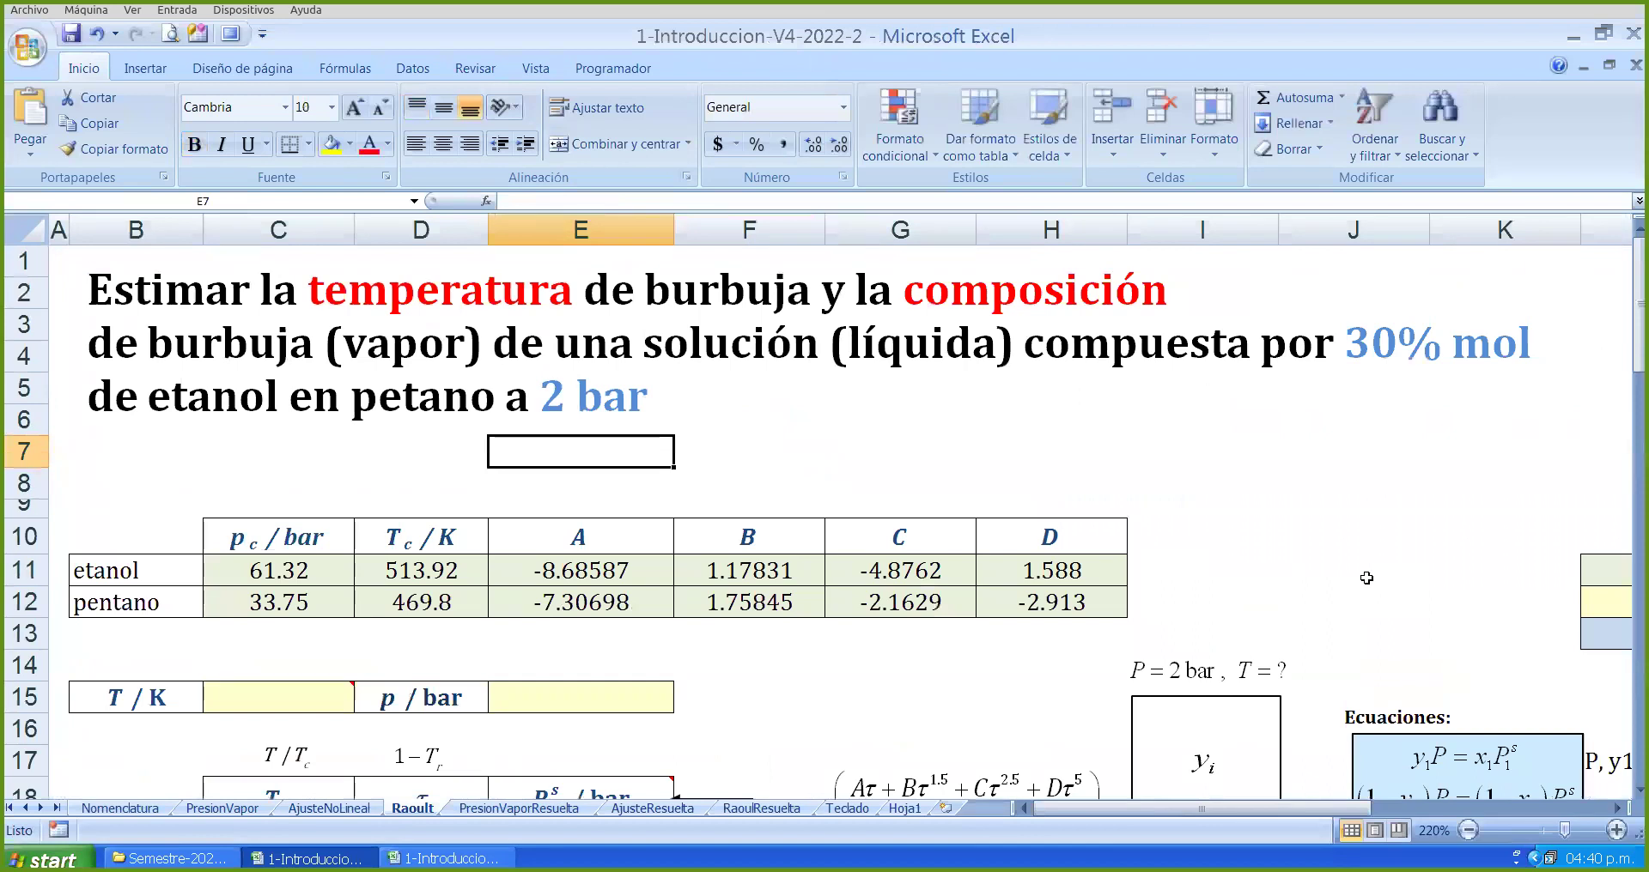
- Point out the unknowns "temperatura" and "composición" and the given "30% mol" and "2 bar" in the exercise statement
left_click(384, 290)
left_click(1022, 293)
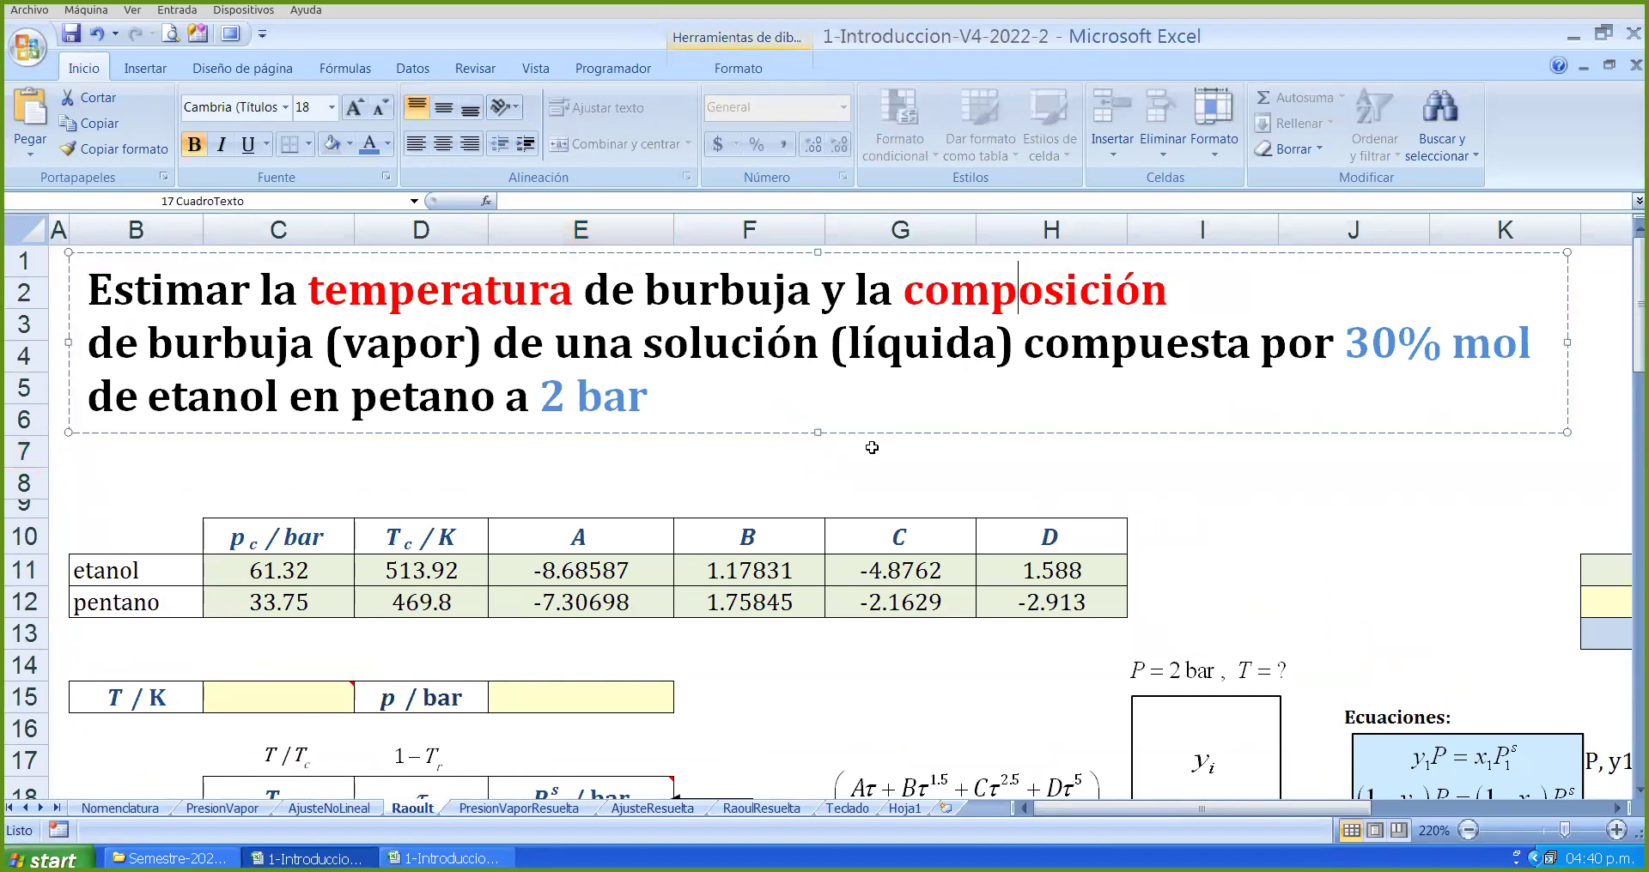
left_click(809, 482)
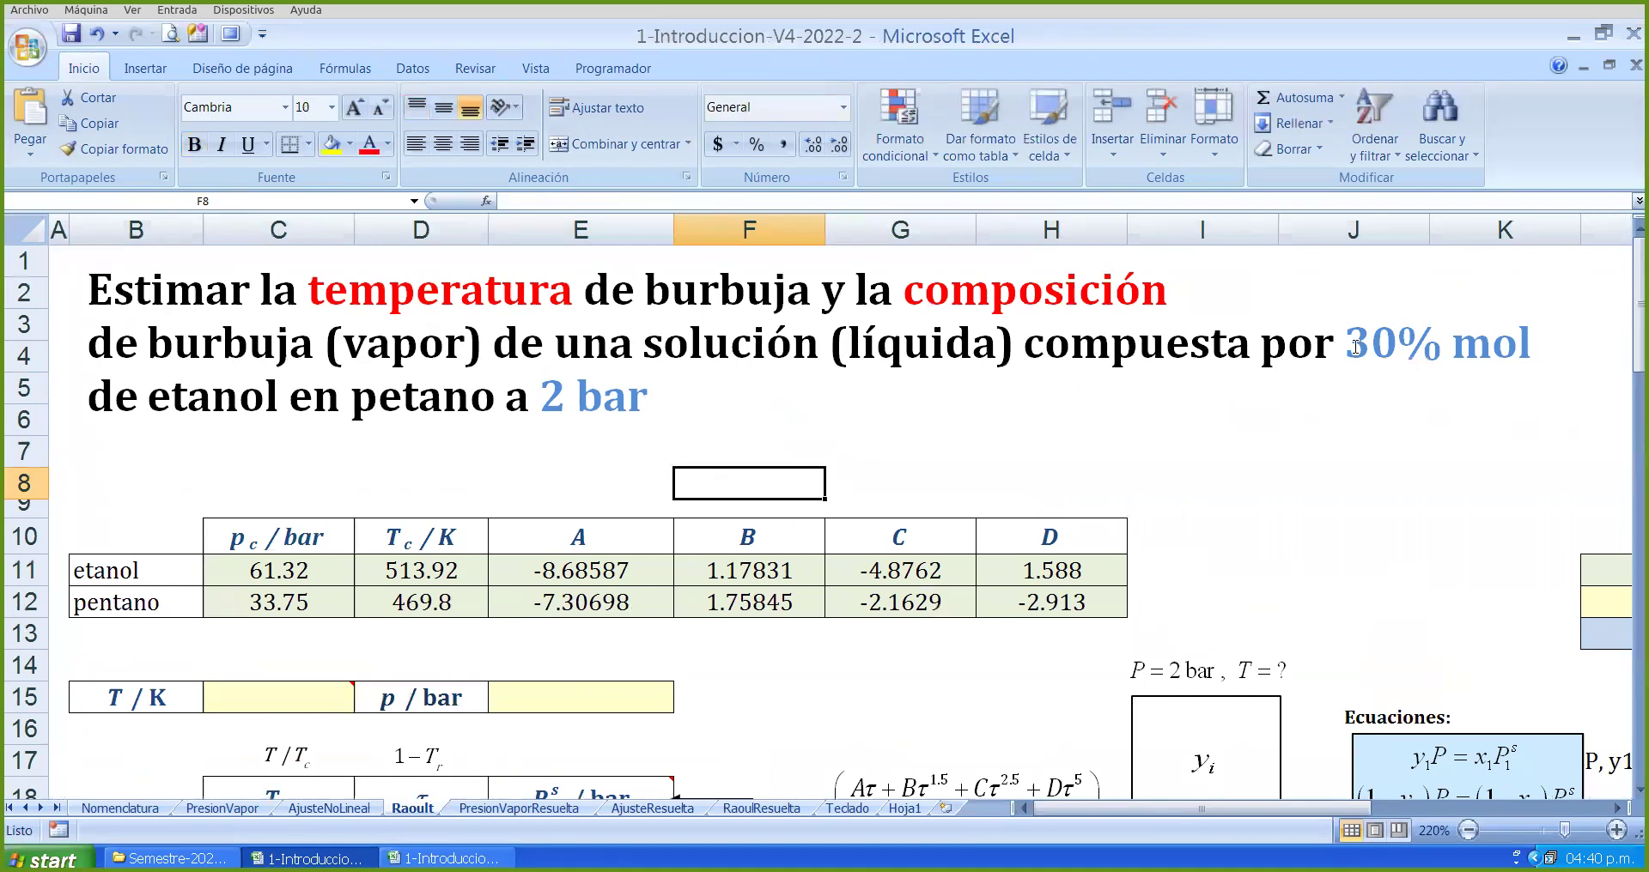
left_click_drag(1350, 352, 1524, 348)
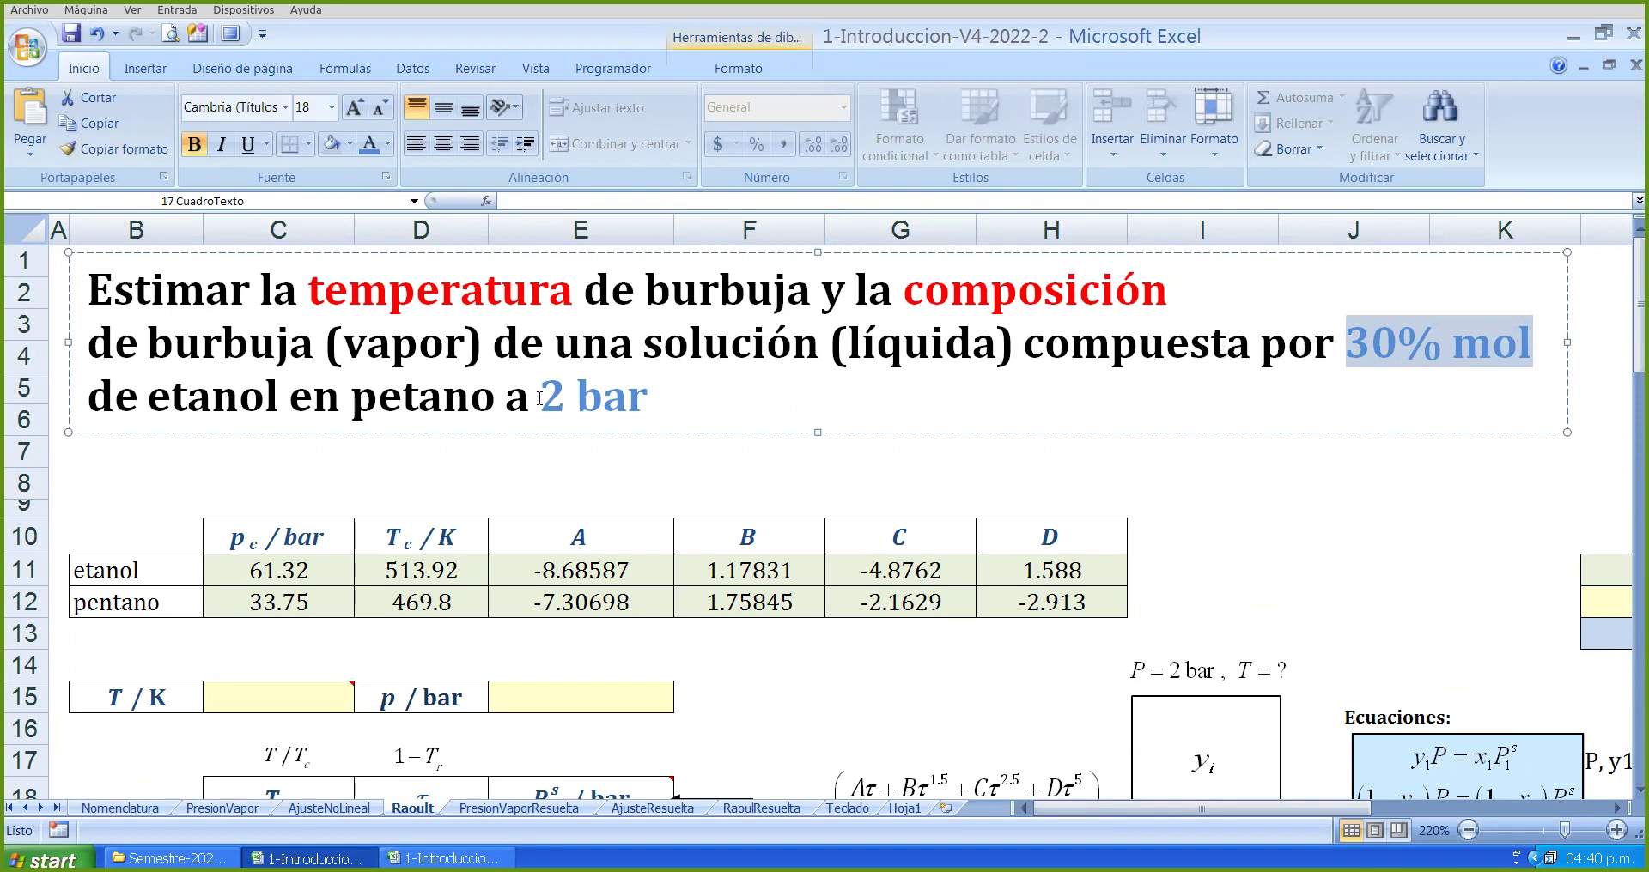
left_click_drag(539, 399, 649, 398)
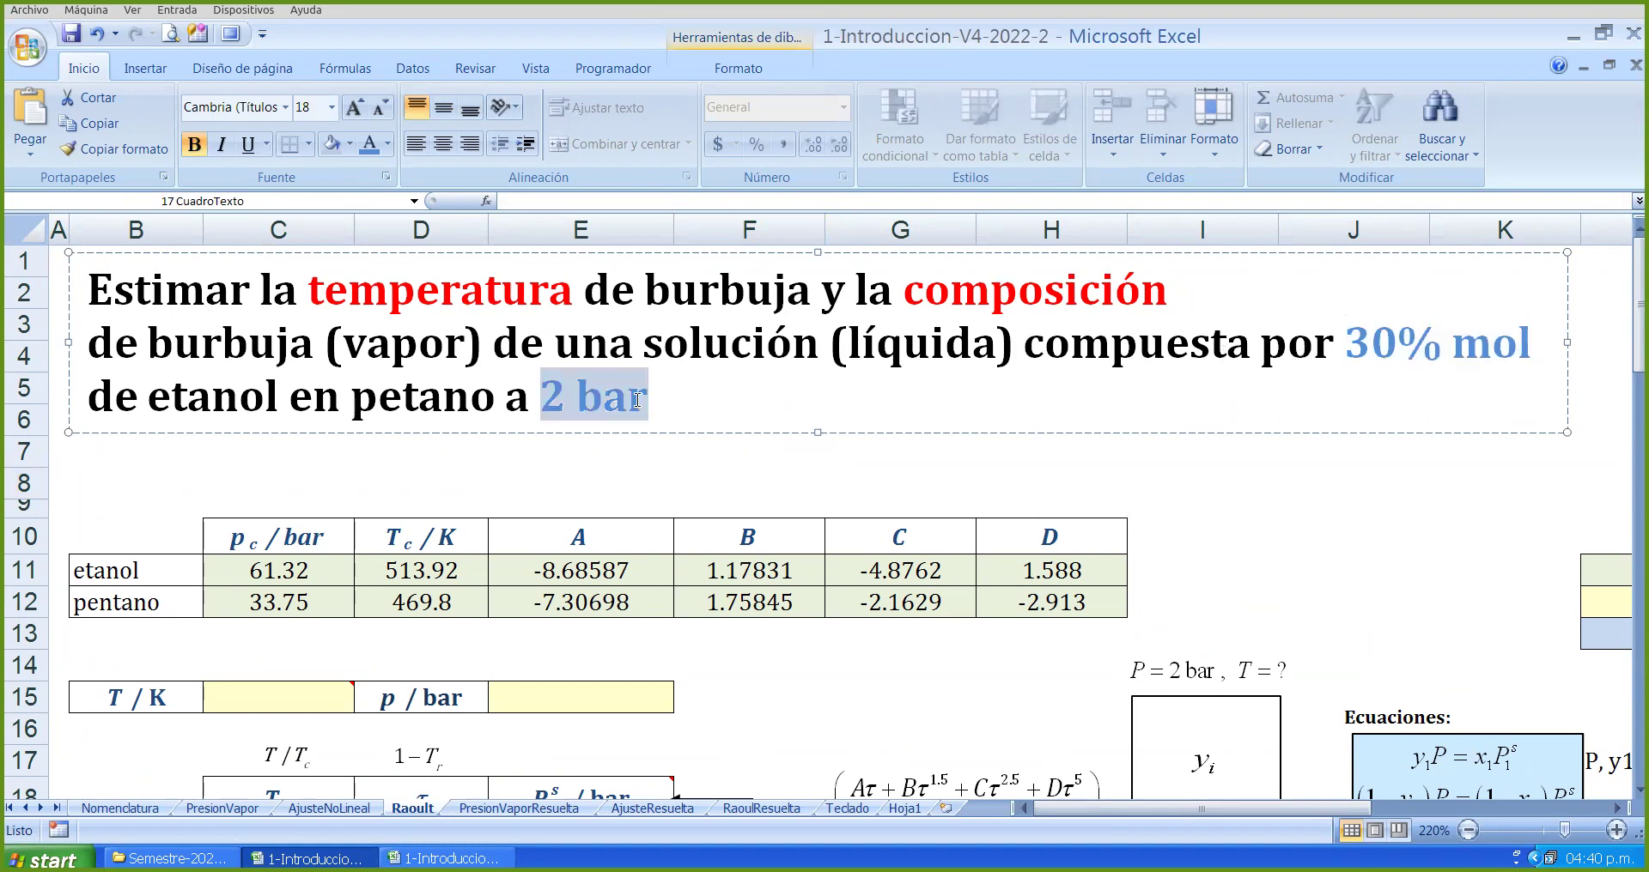
left_click(1038, 466)
- Show the Raoult worksheet in full-screen view at the block with the equations and variables
scroll(648, 631, "down", 3)
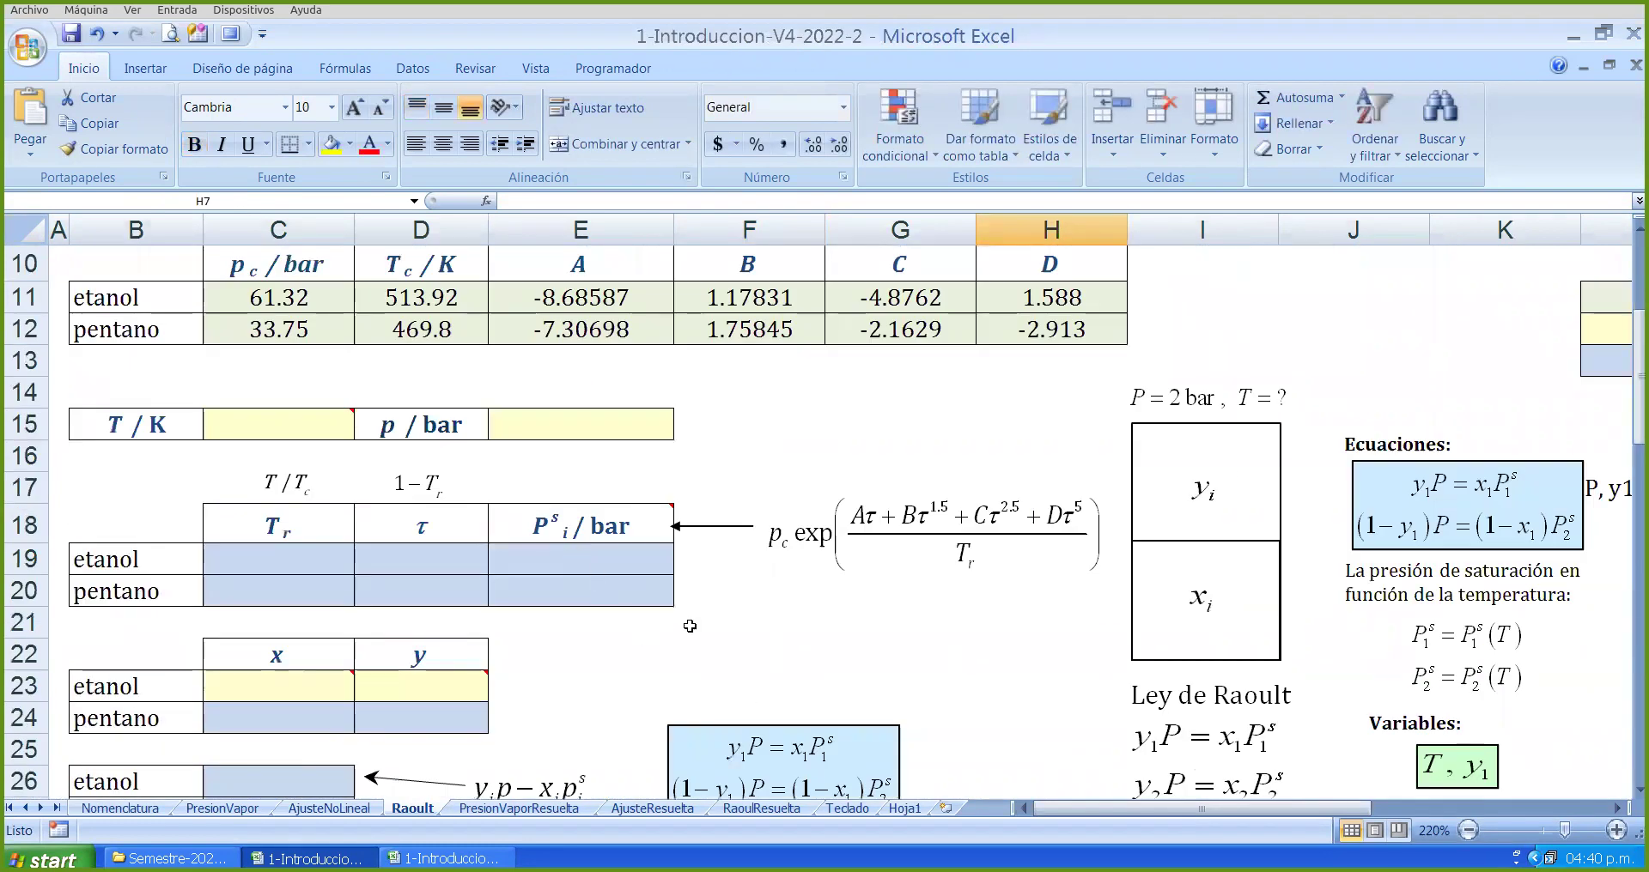
left_click_drag(1150, 808, 1285, 808)
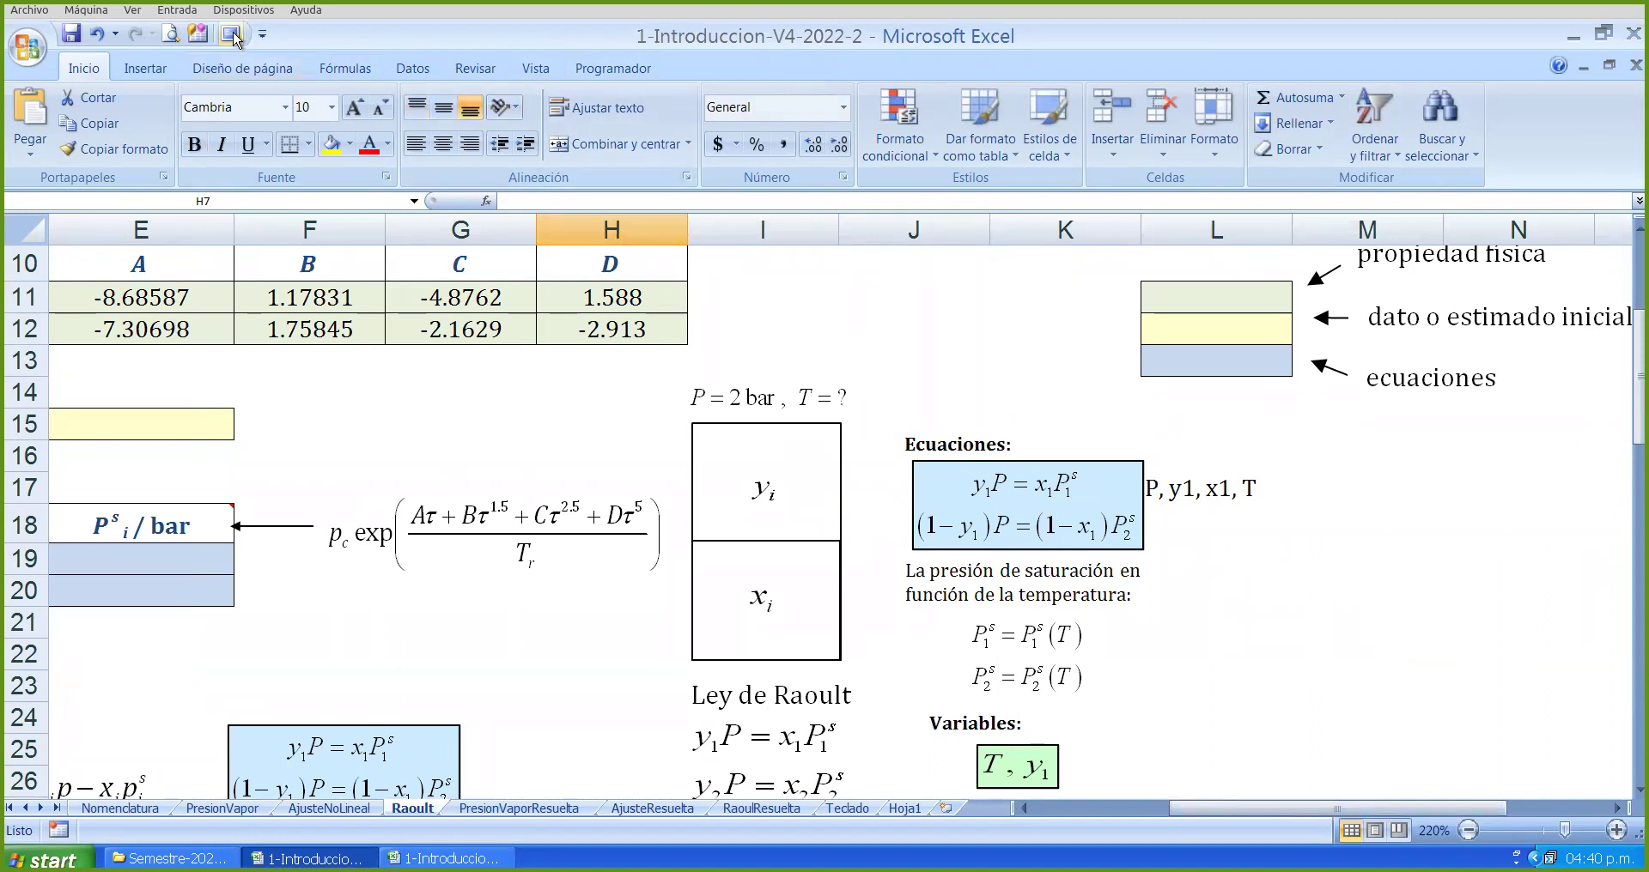
key("alt+n")
key("e")
scroll(1360, 358, "up", 2)
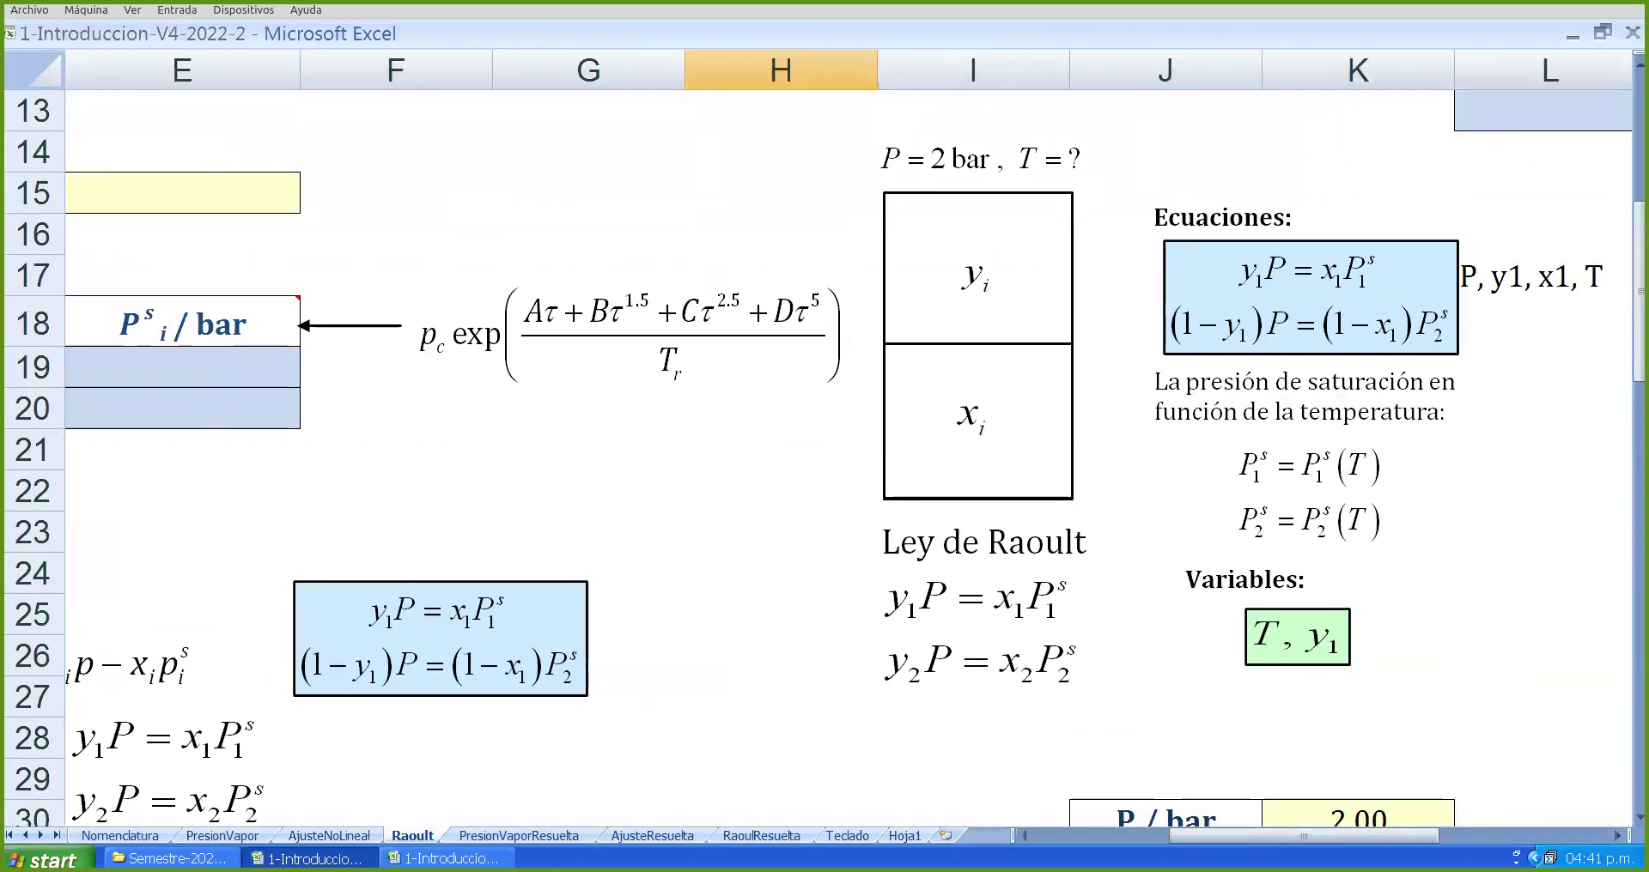
- Review the cell color legend, the vapor-liquid sketch, the Raoult's law equations and the listed variables
left_click_drag(1202, 837, 1328, 842)
scroll(859, 636, "up", 2)
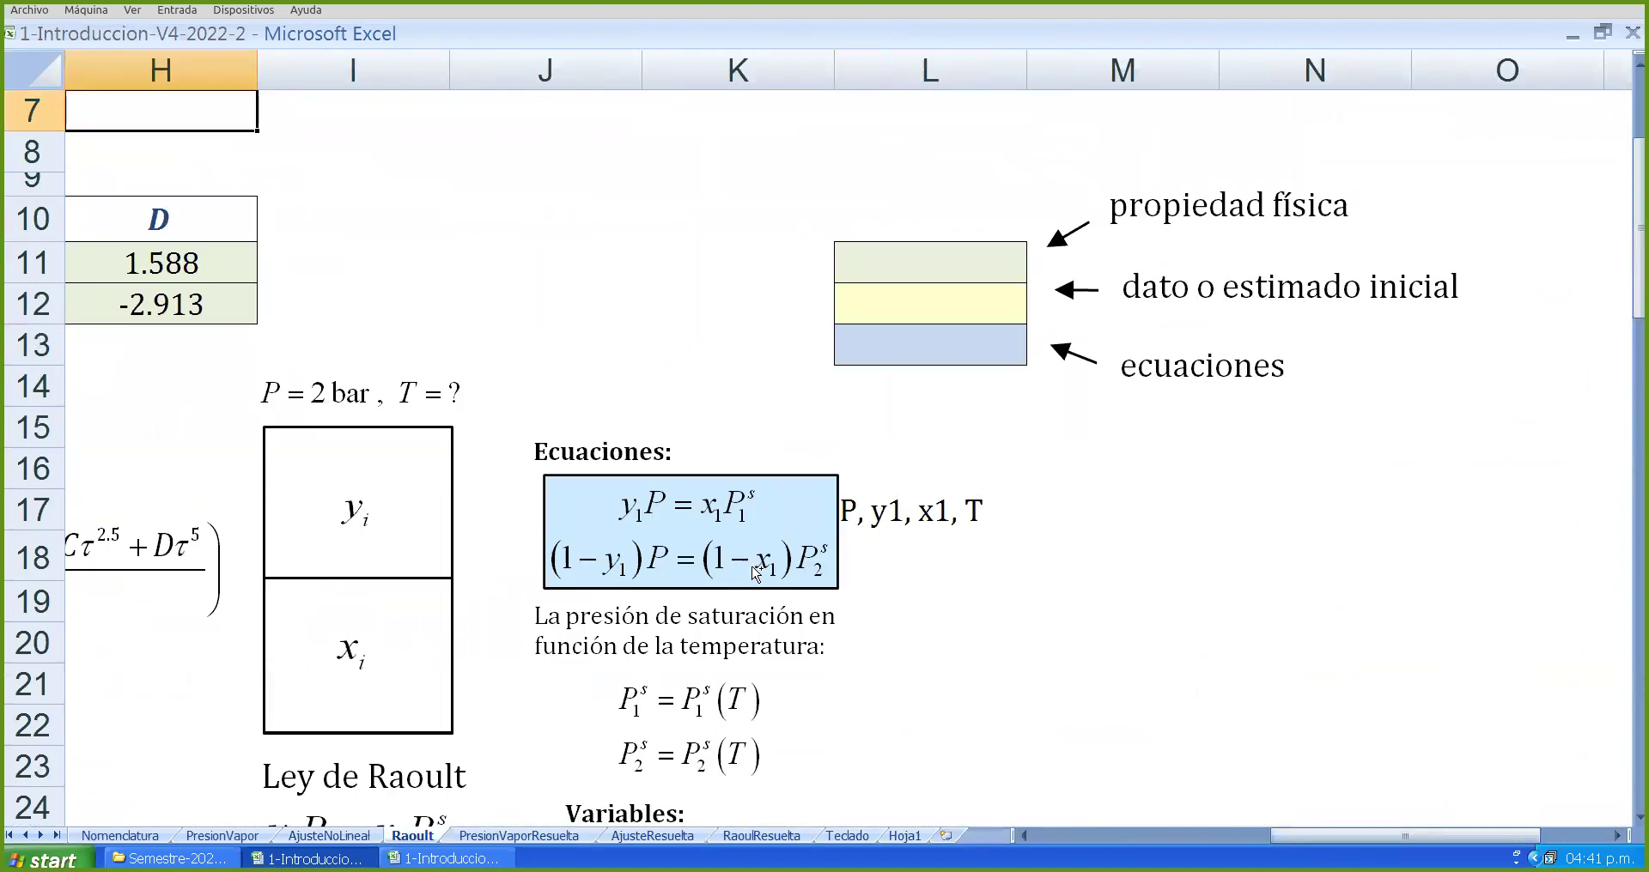
scroll(858, 571, "up", 1, "ctrl")
scroll(1021, 666, "down", 2)
left_click_drag(1243, 841, 1277, 842)
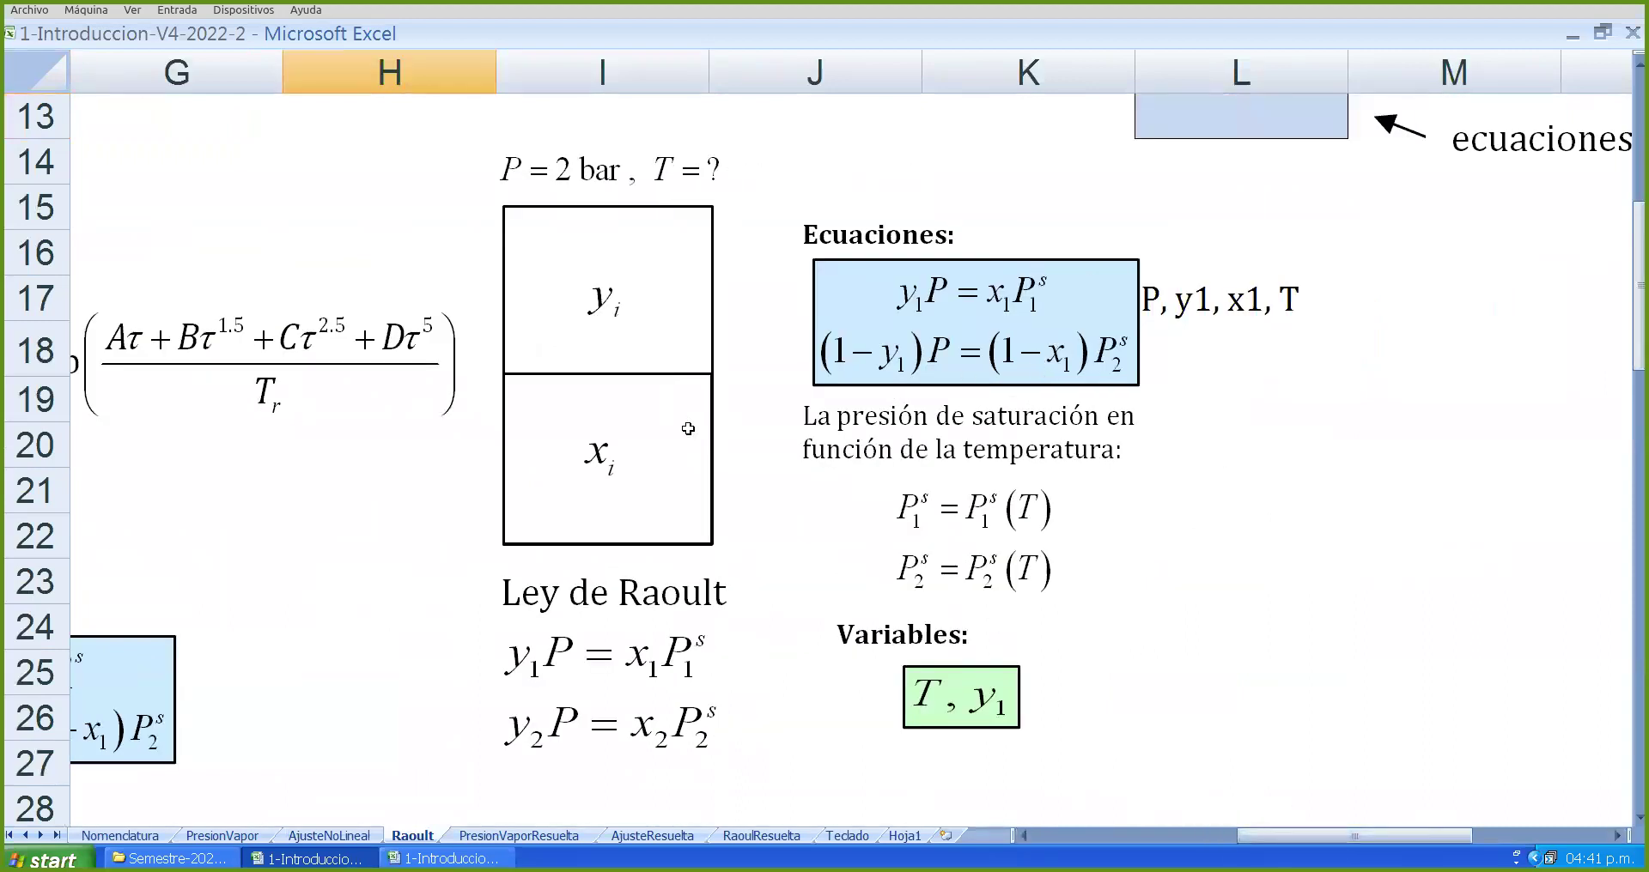
scroll(634, 305, "down", 2)
scroll(646, 453, "up", 1)
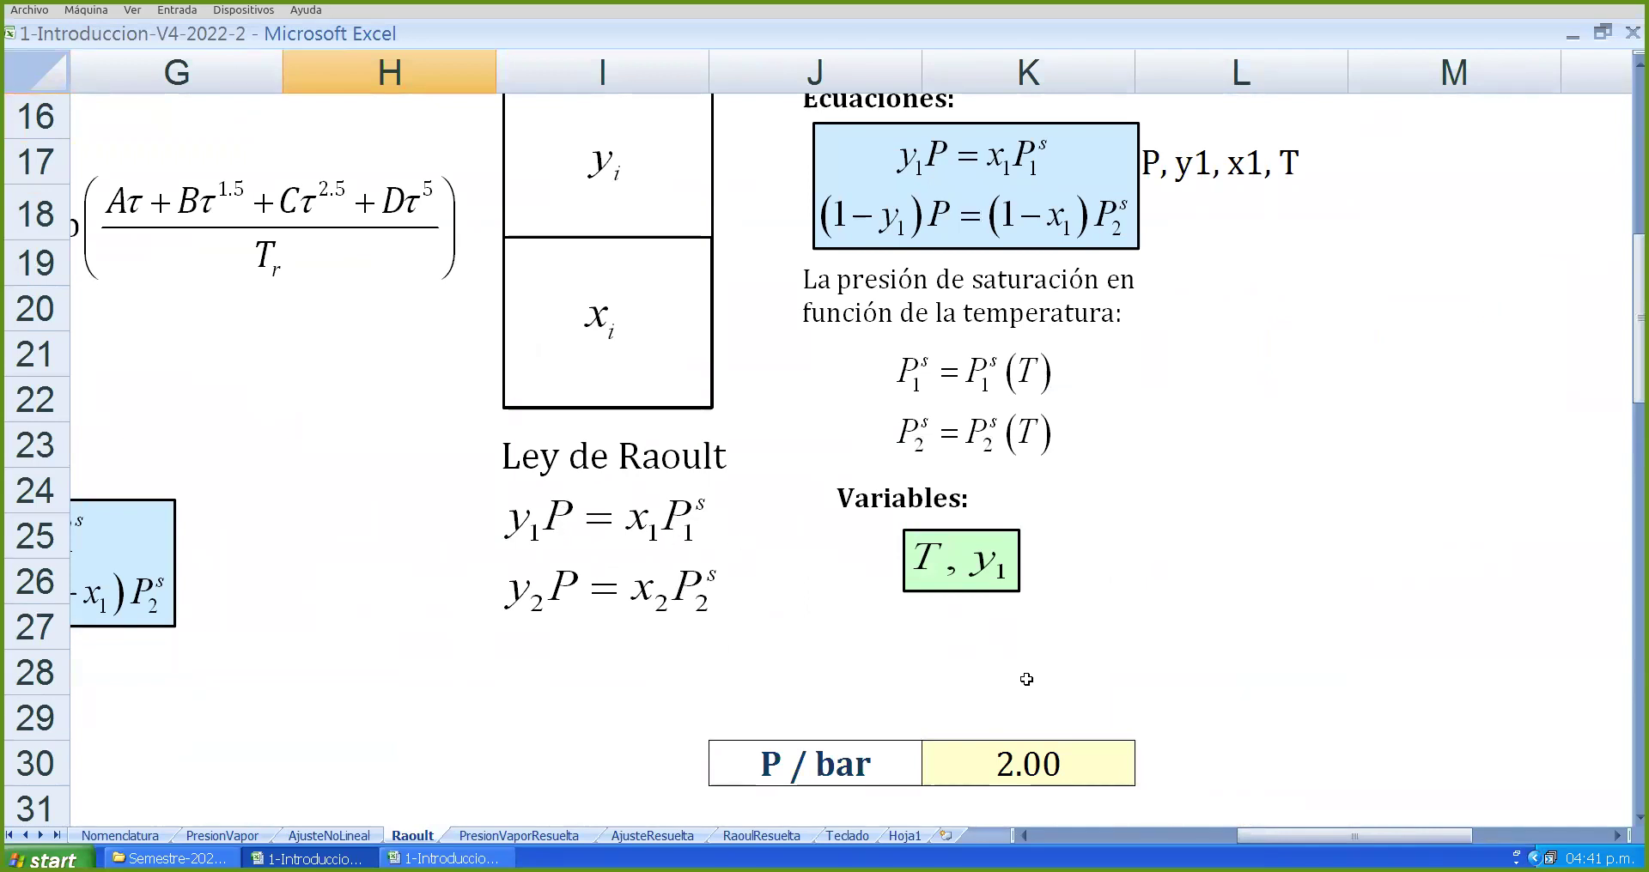
- Examine the handwritten Raoult's law derivation from the fugacity equality, including the ideal solution and ideal gas mixture assumptions
scroll(1030, 687, "left", 2)
scroll(987, 696, "down", 8)
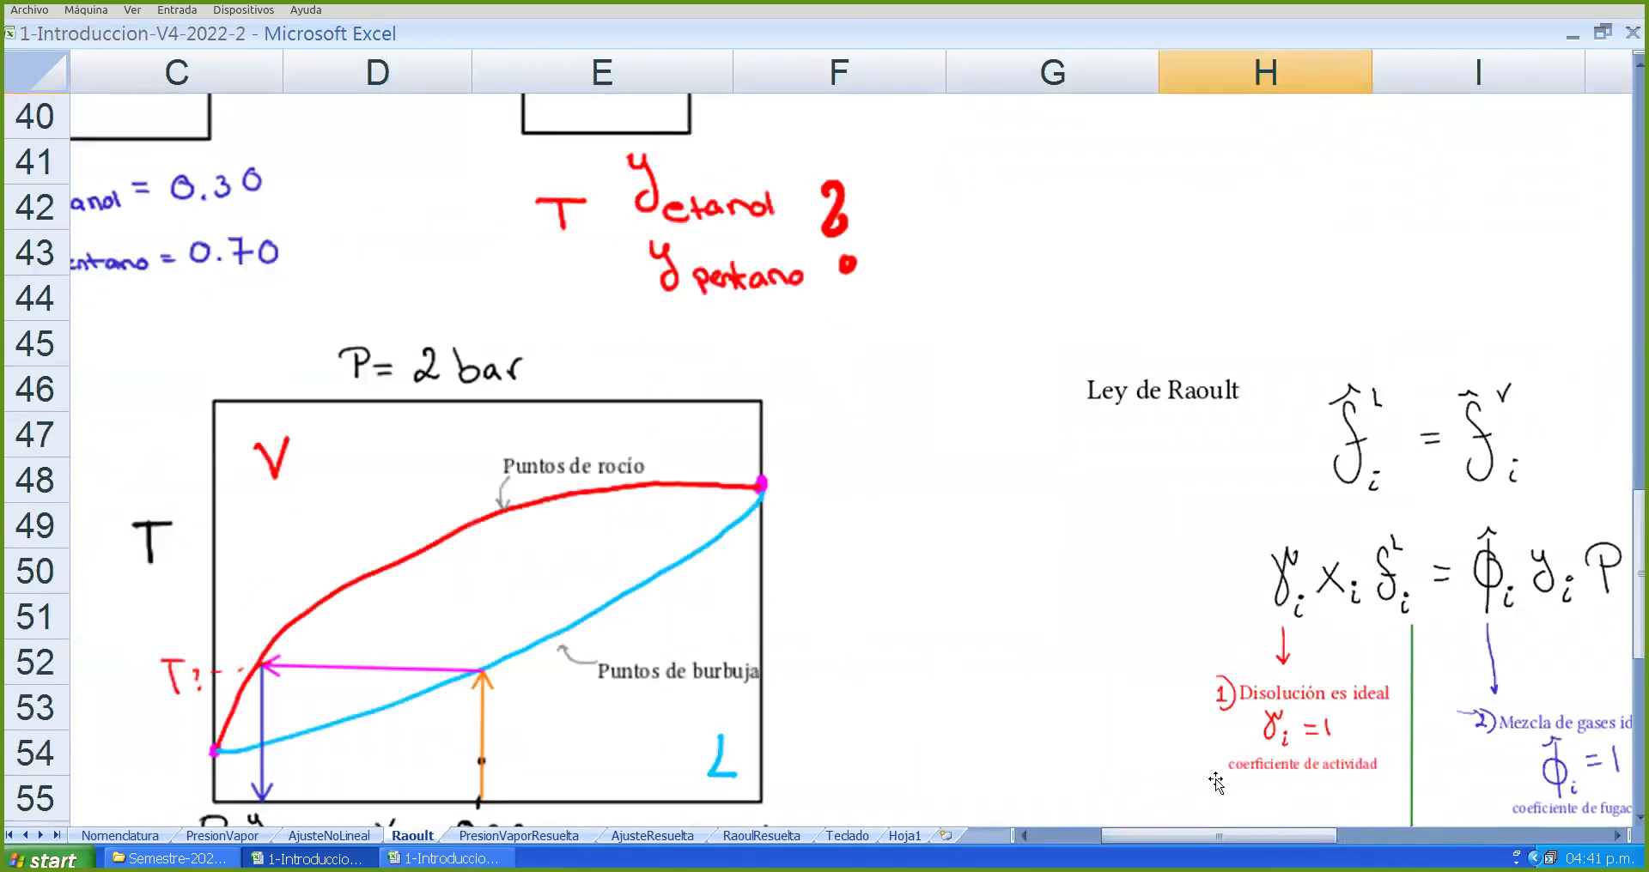
left_click_drag(1235, 836, 1337, 834)
scroll(1108, 808, "down", 1)
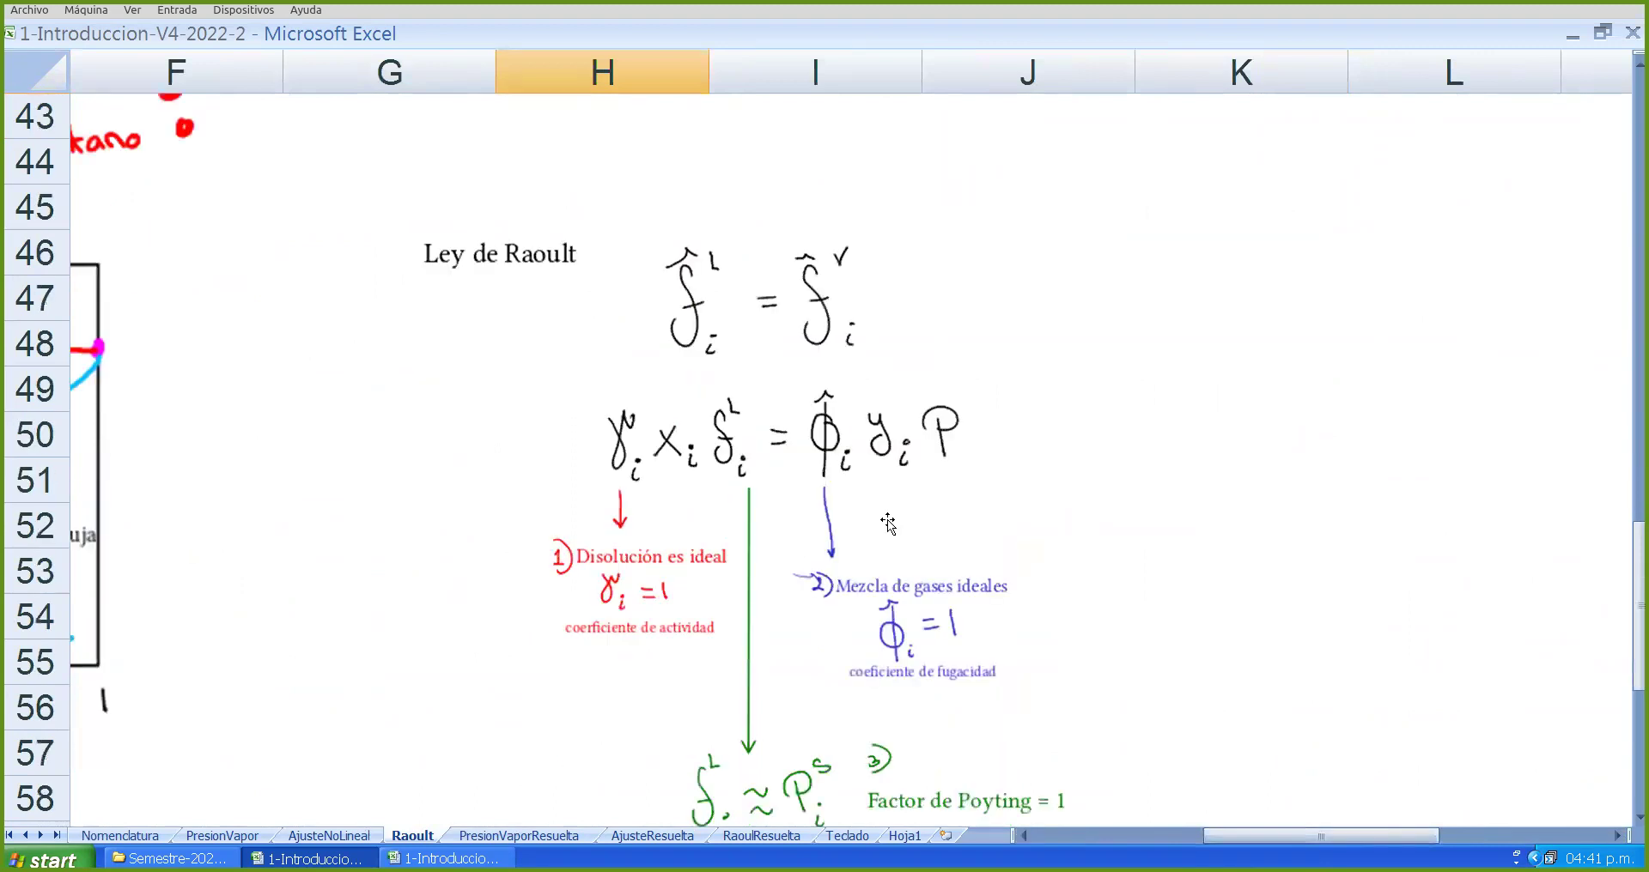
left_click(1245, 601)
scroll(1247, 599, "up", 1)
scroll(1247, 606, "up", 1)
scroll(1245, 619, "up", 2)
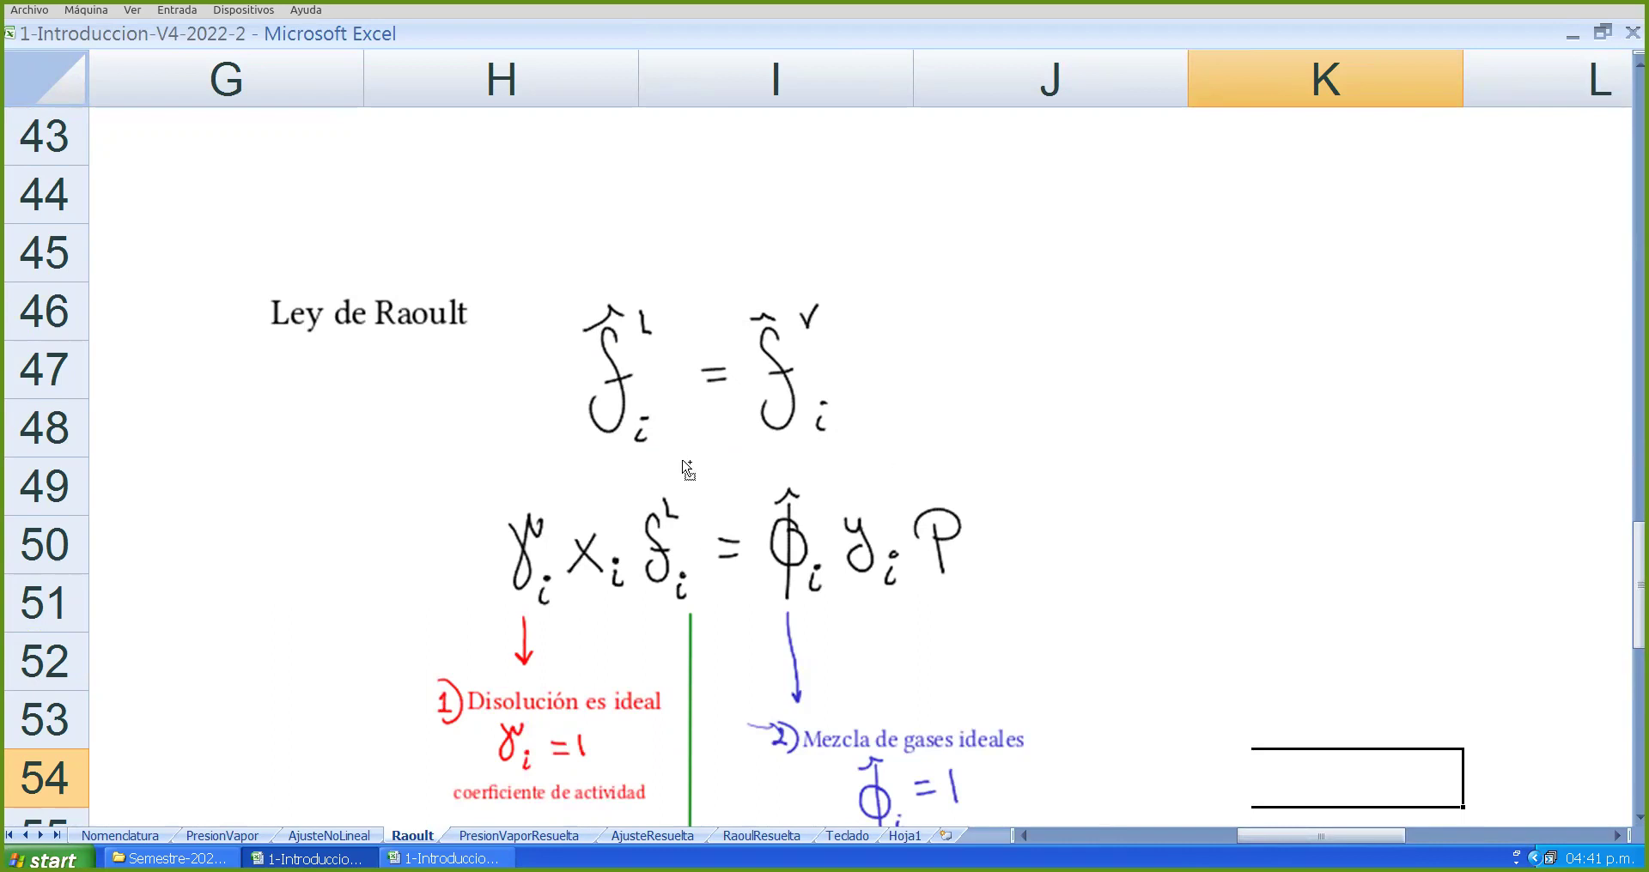
left_click(1423, 414)
scroll(924, 463, "up", 3)
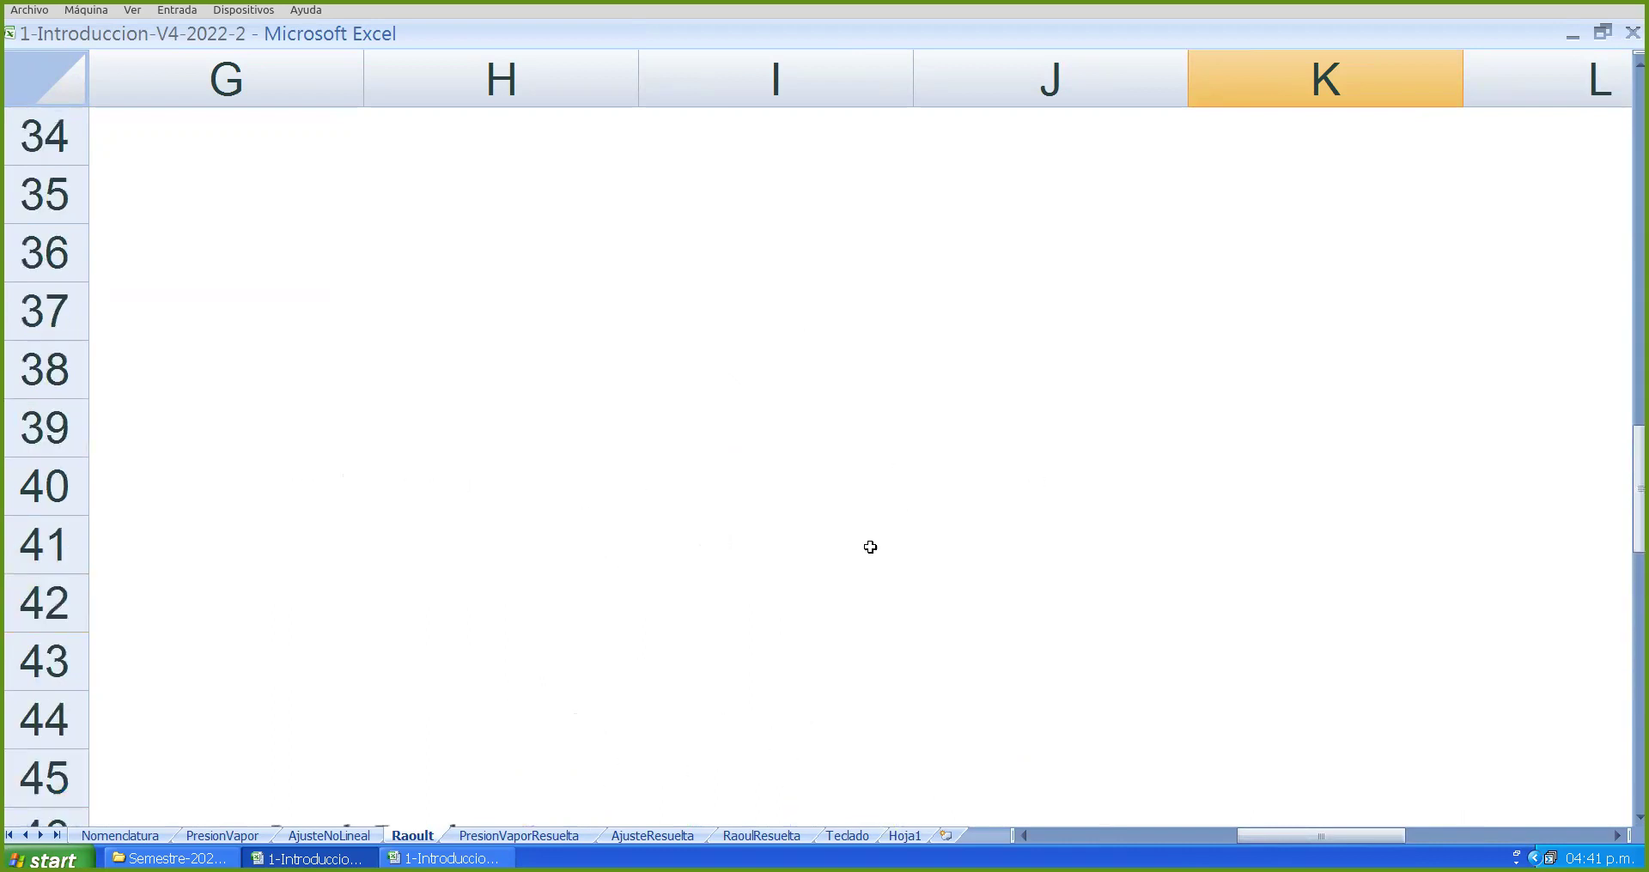
scroll(870, 547, "down", 4)
left_click(1302, 524)
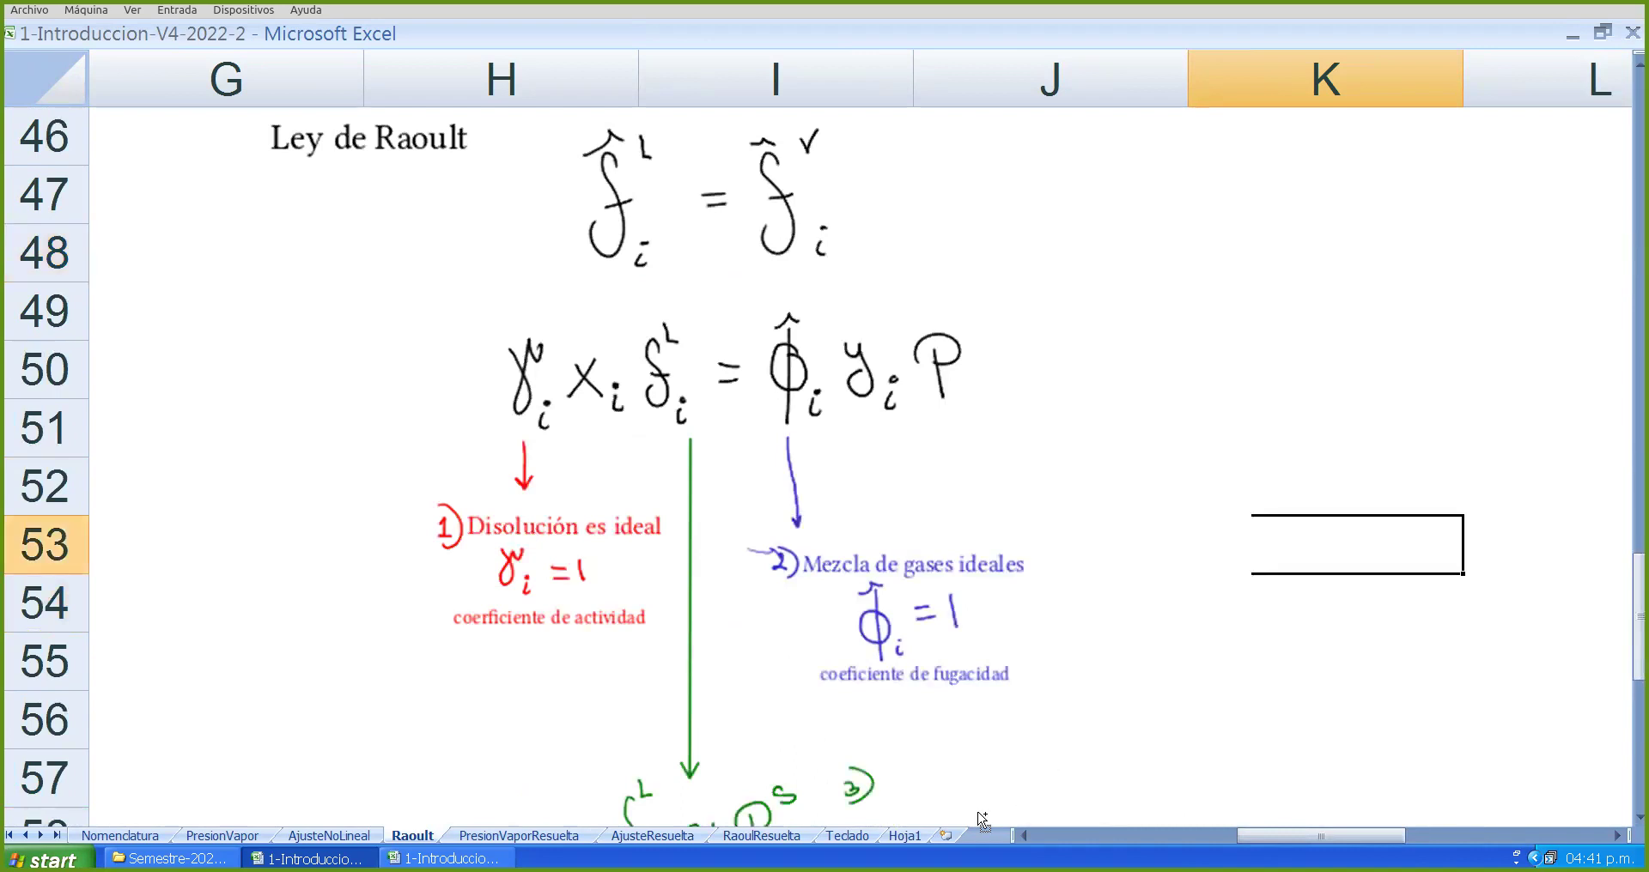
left_click_drag(1340, 486, 1319, 494)
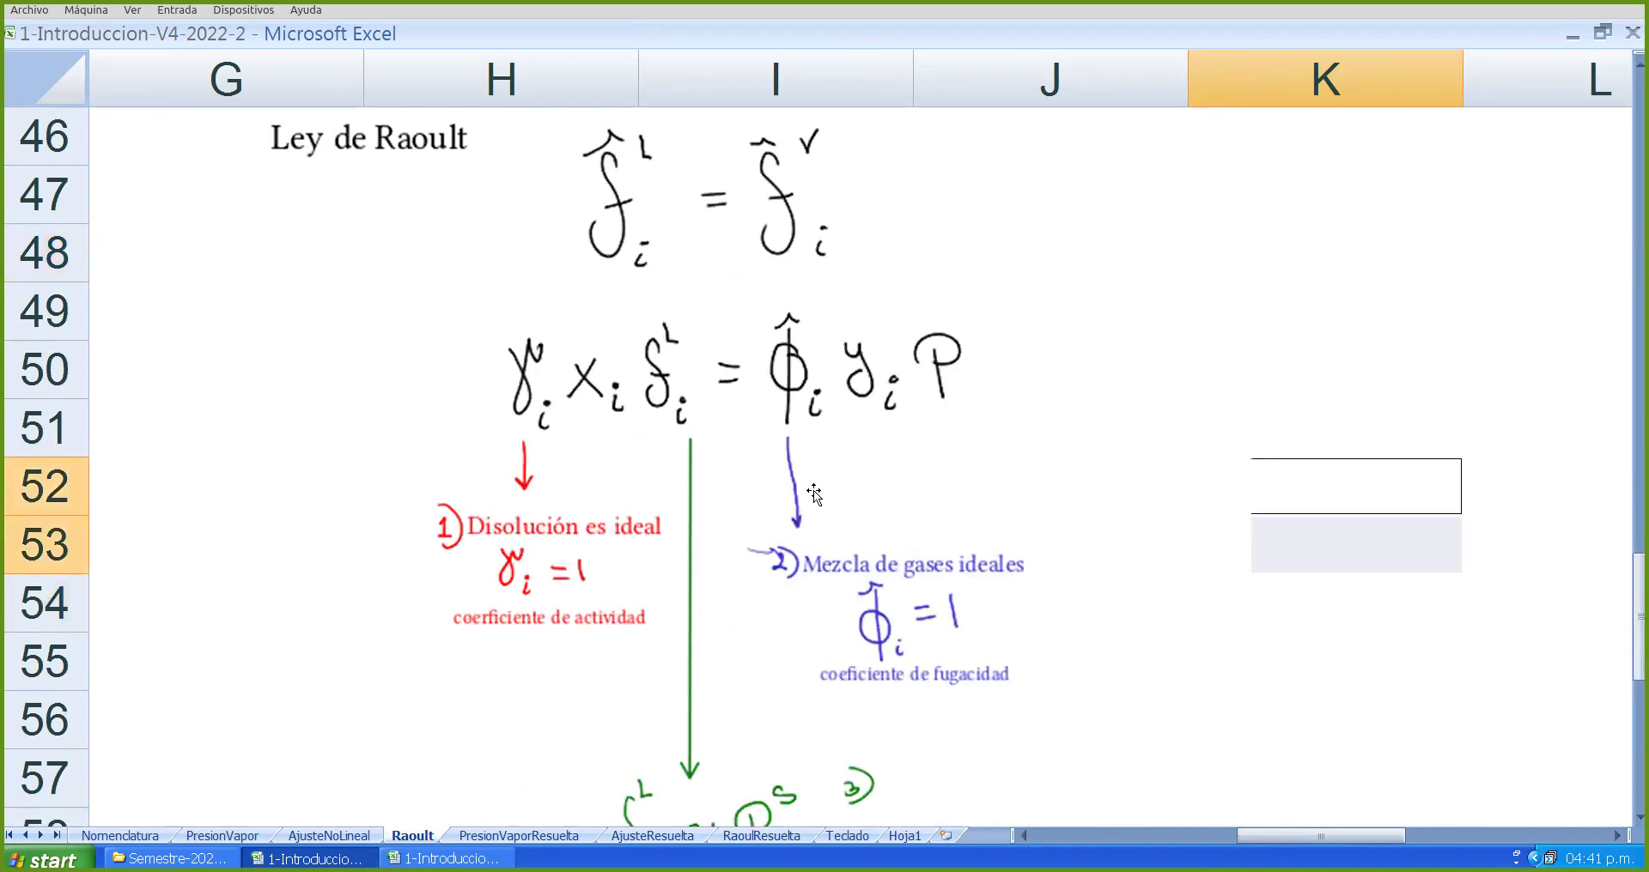
scroll(814, 495, "up", 1)
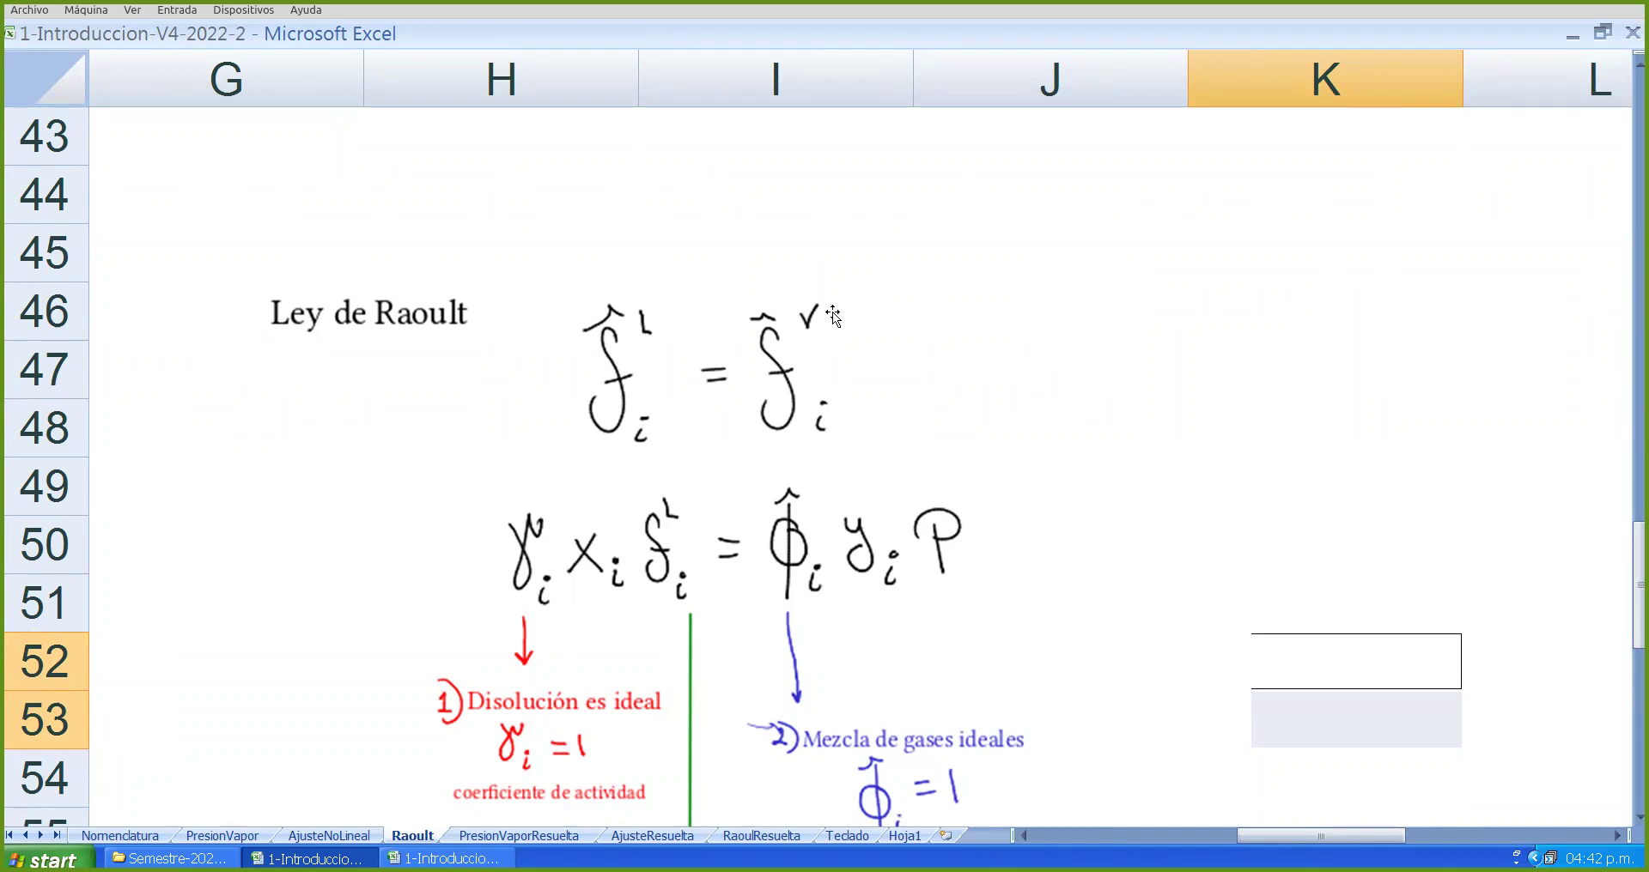
scroll(632, 391, "down", 1)
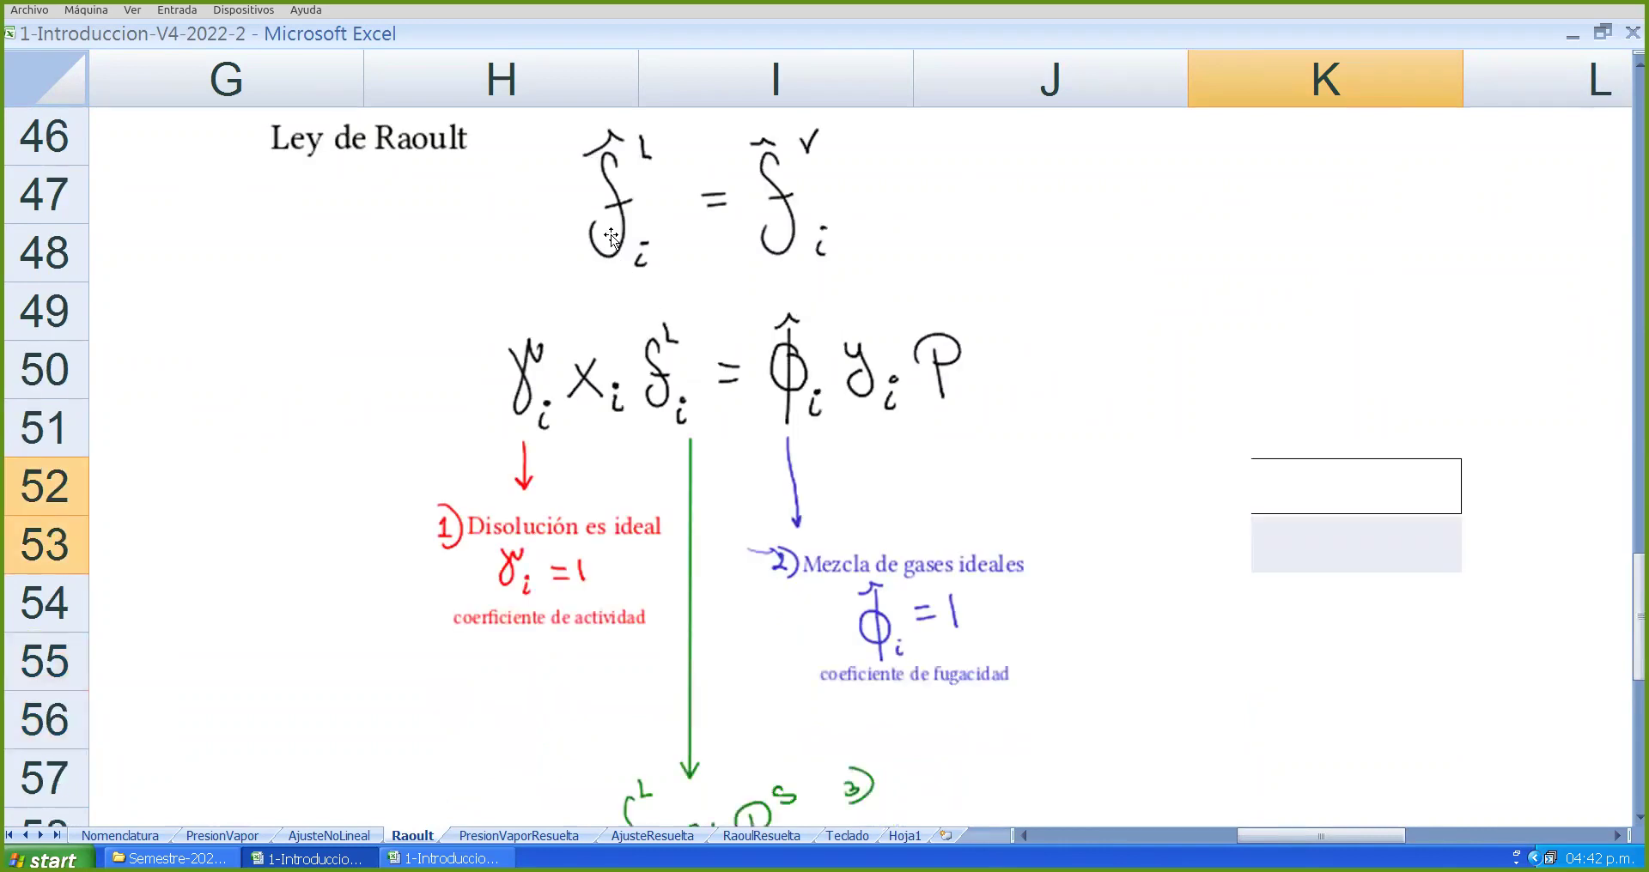
scroll(606, 210, "up", 1)
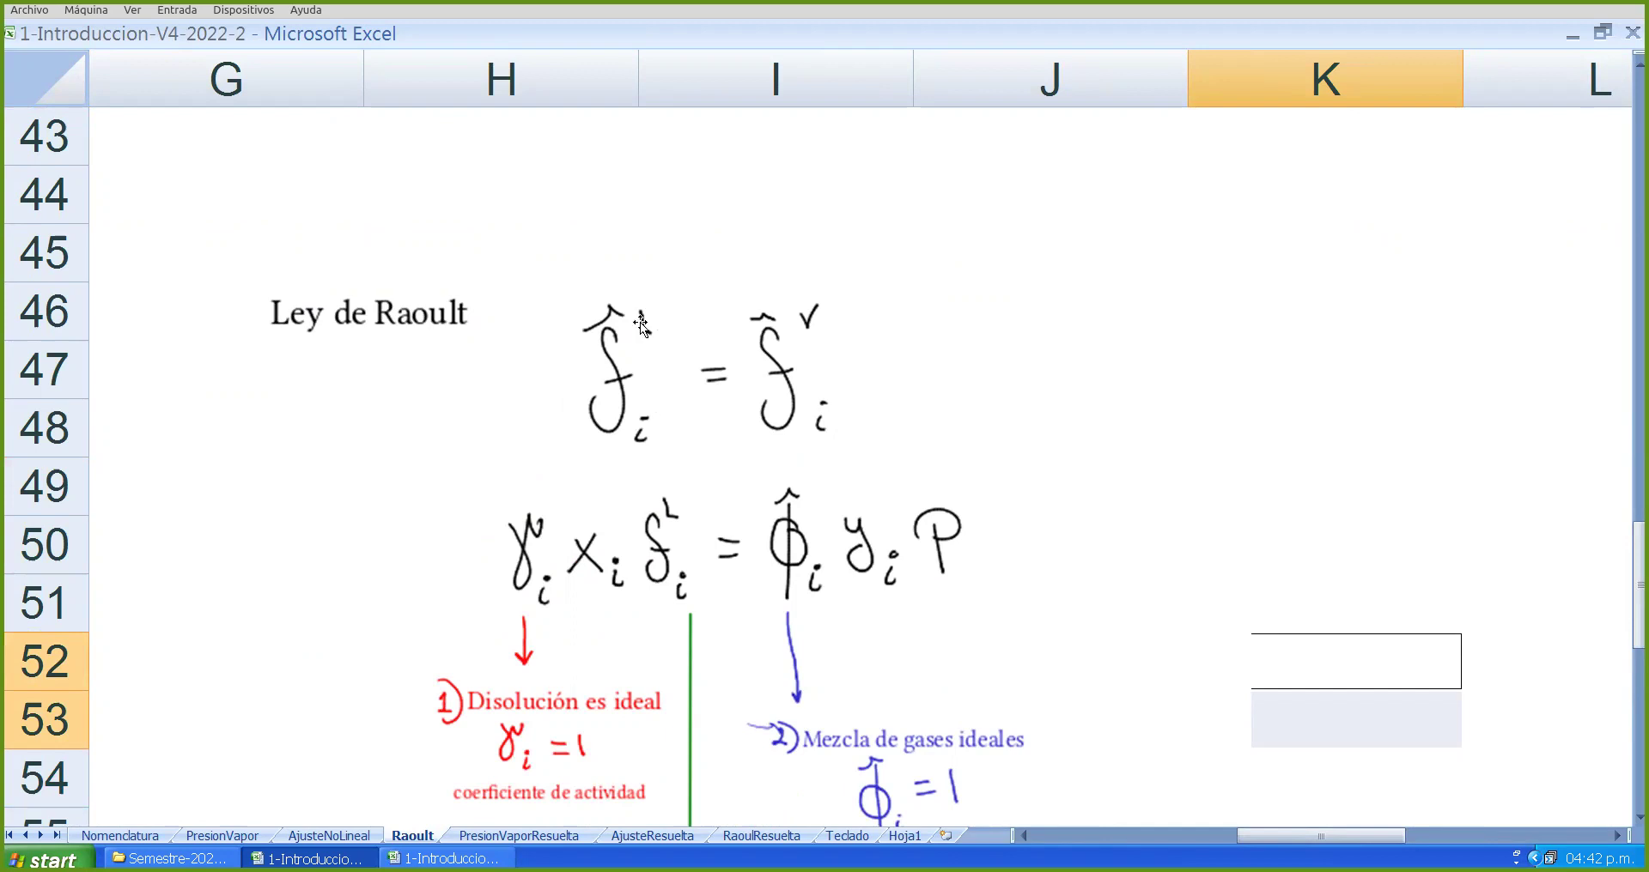
scroll(521, 606, "down", 1)
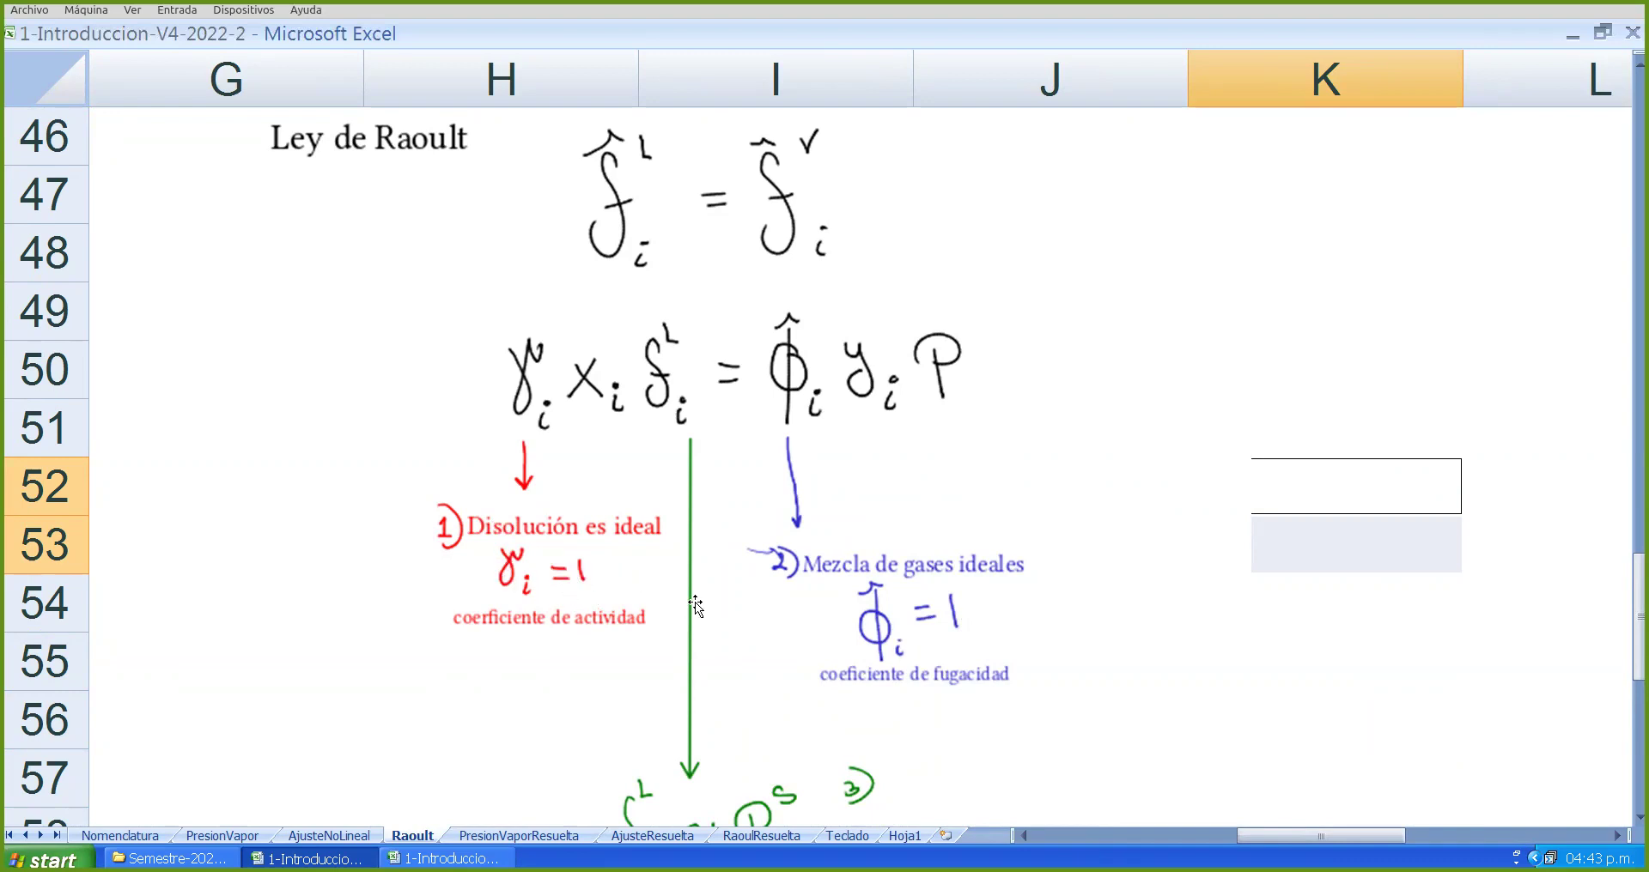
- Examine the Poynting factor assumption and the resulting Raoult equations for ethanol and pentane with temperature-dependent saturation pressure
left_click_drag(899, 644, 900, 655)
left_click(898, 640)
scroll(668, 441, "down", 1)
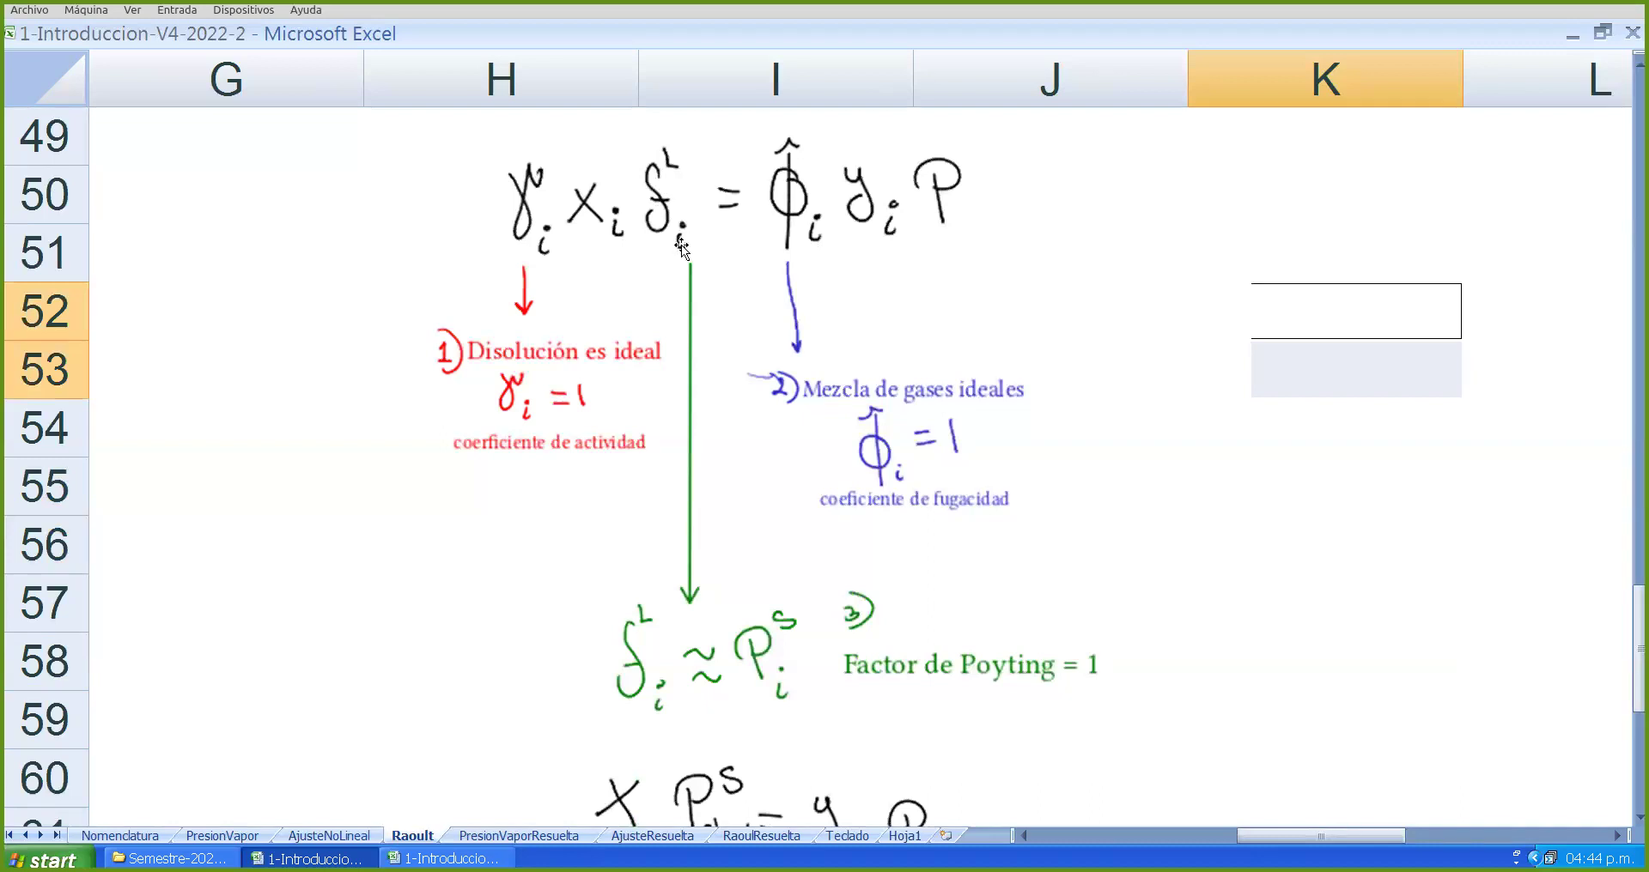
scroll(713, 415, "up", 1)
scroll(711, 481, "down", 4)
scroll(708, 545, "up", 1)
scroll(713, 541, "up", 1)
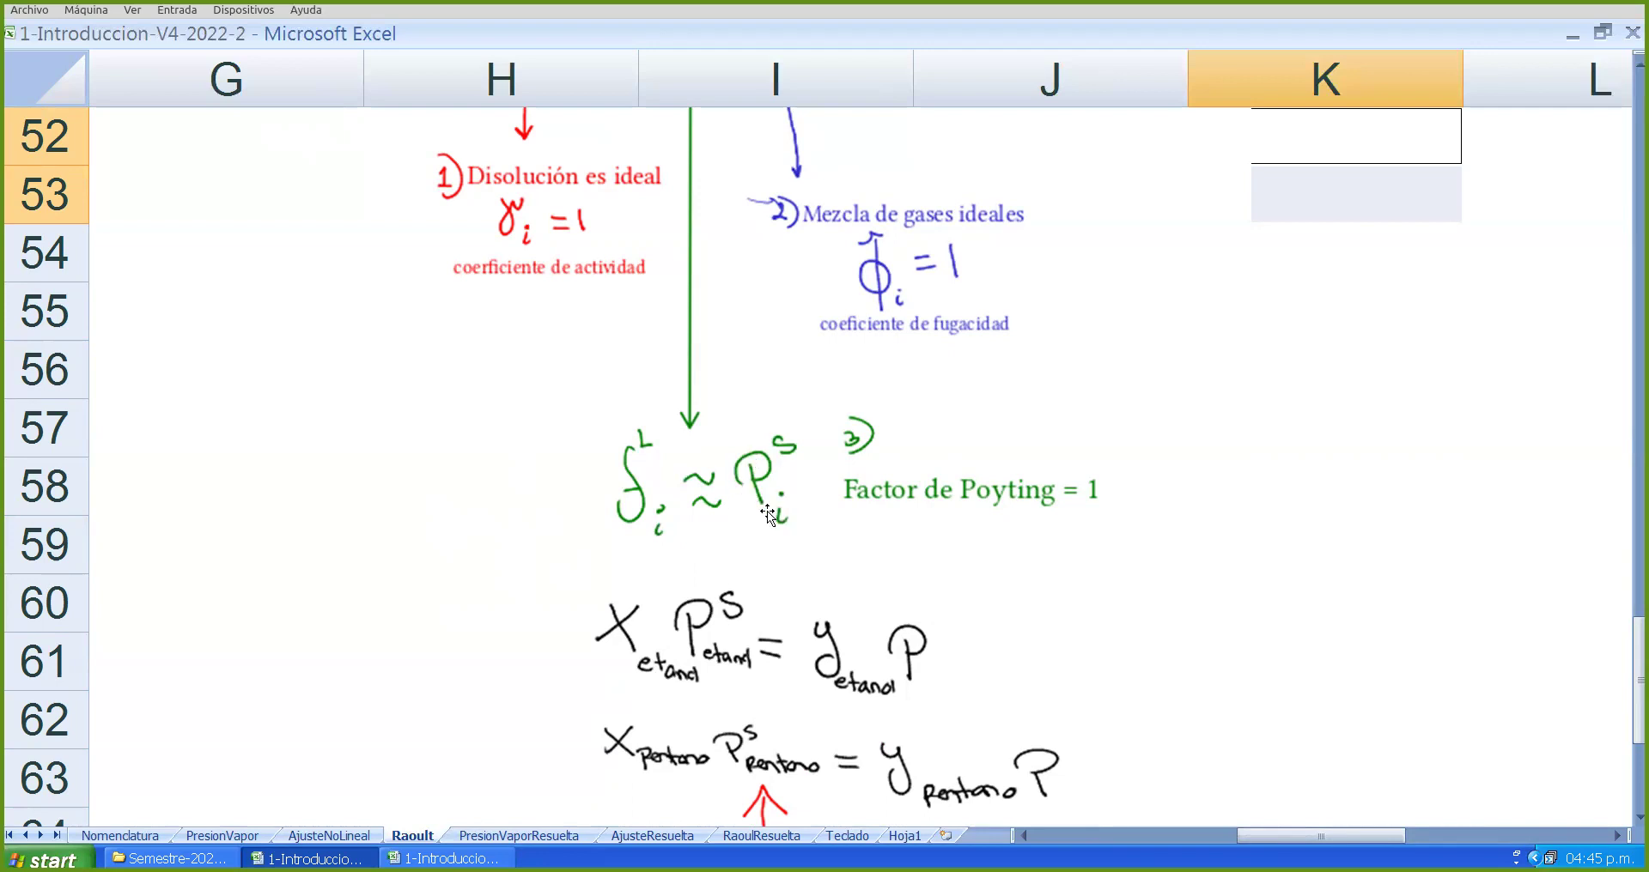
scroll(766, 511, "up", 3)
scroll(696, 495, "down", 2)
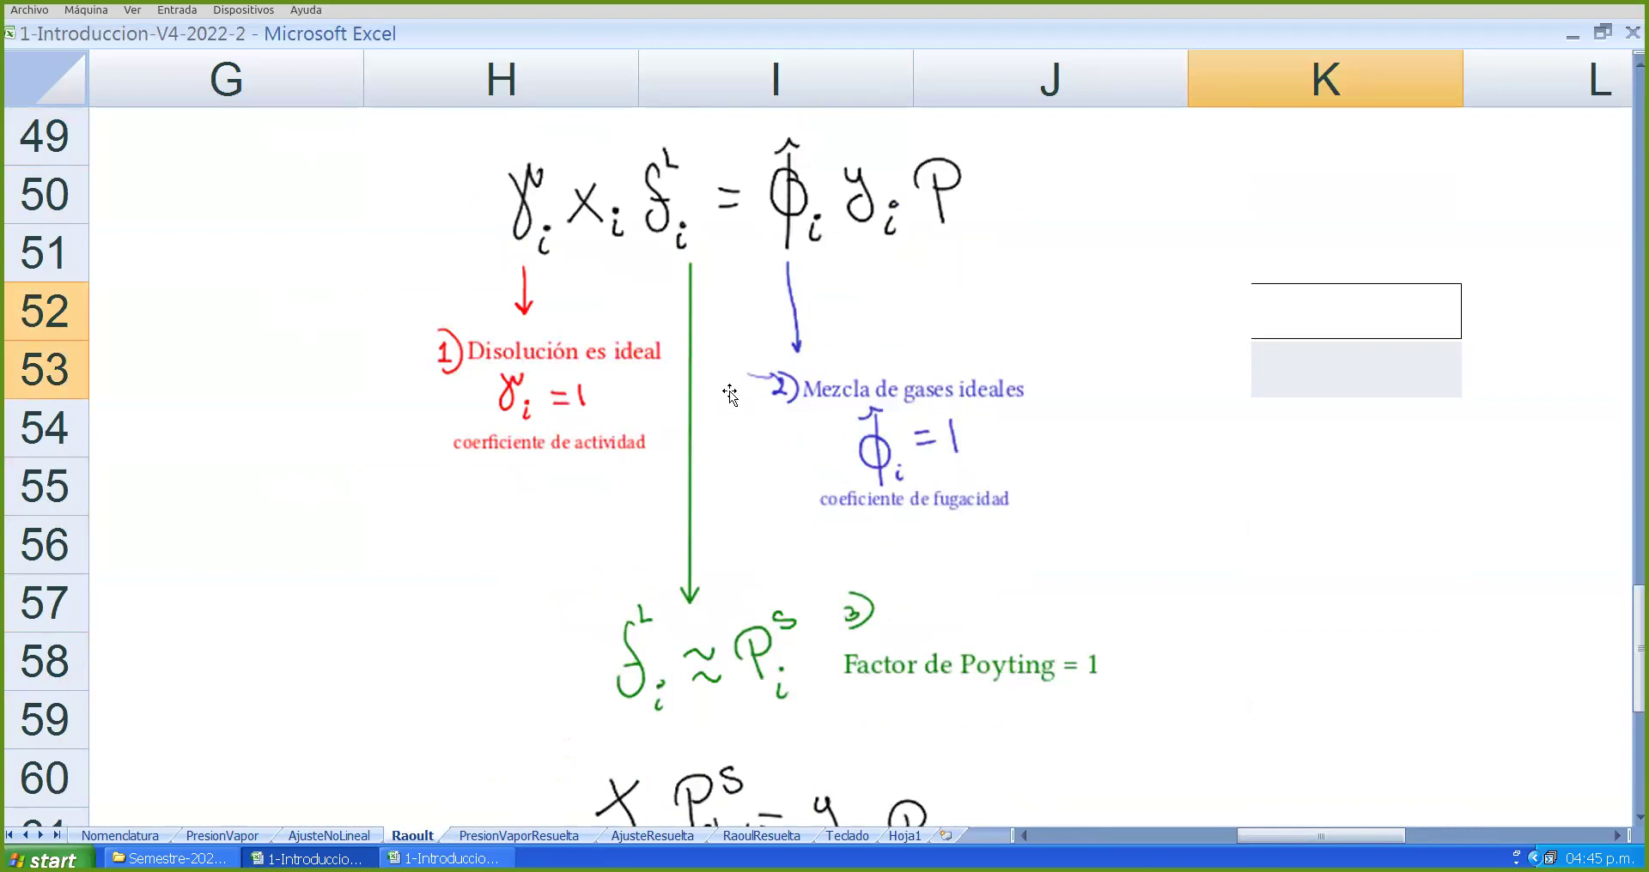
scroll(786, 450, "down", 3)
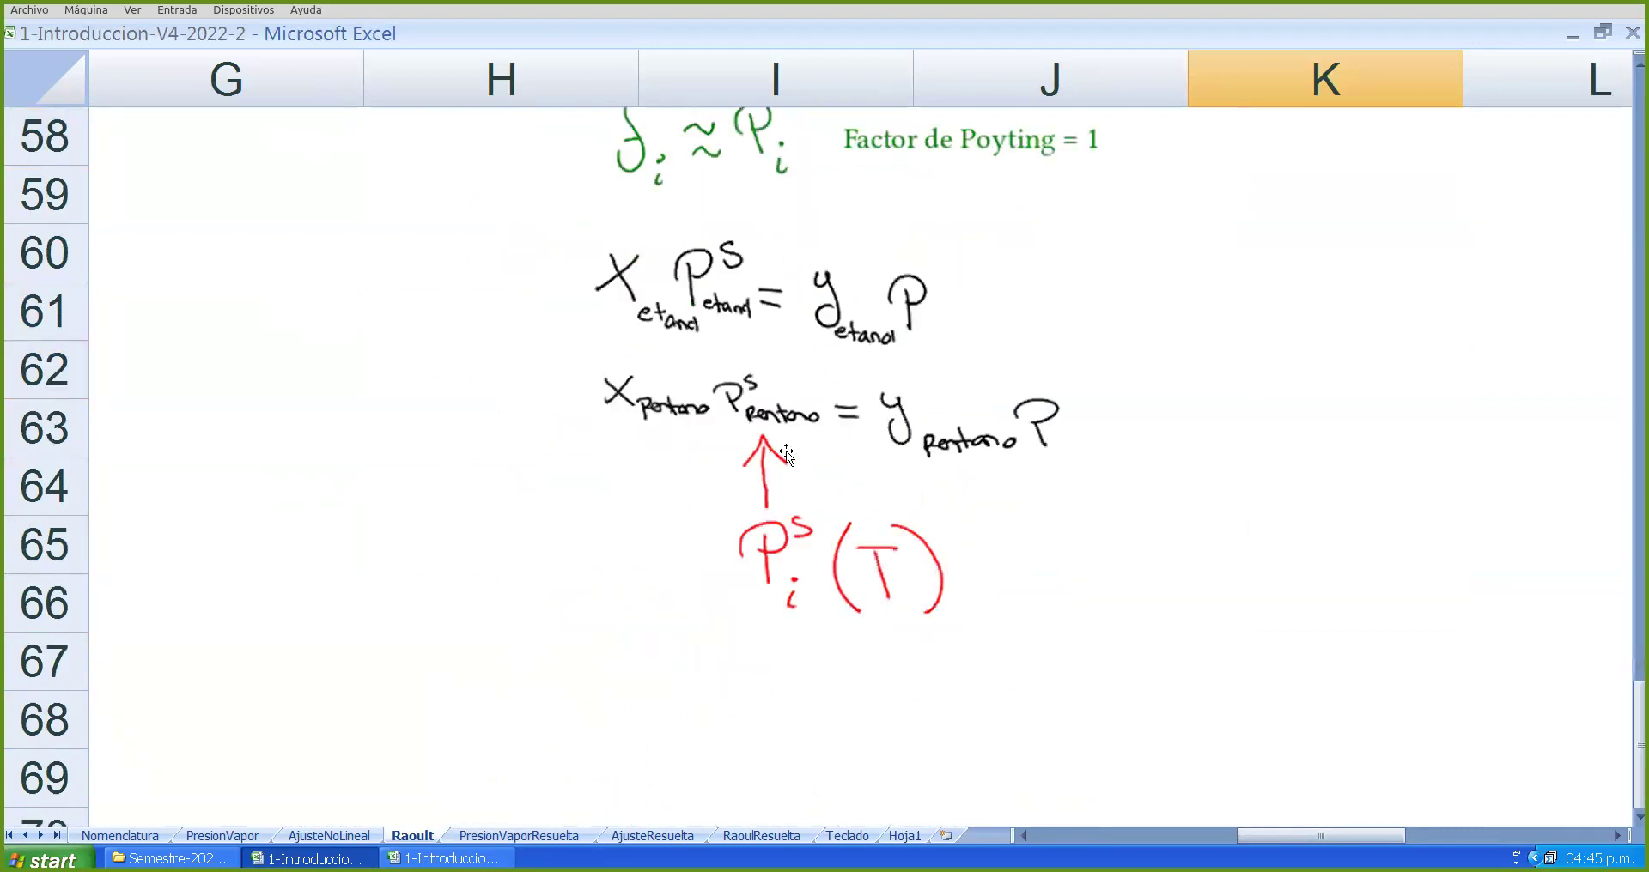
scroll(902, 429, "up", 1)
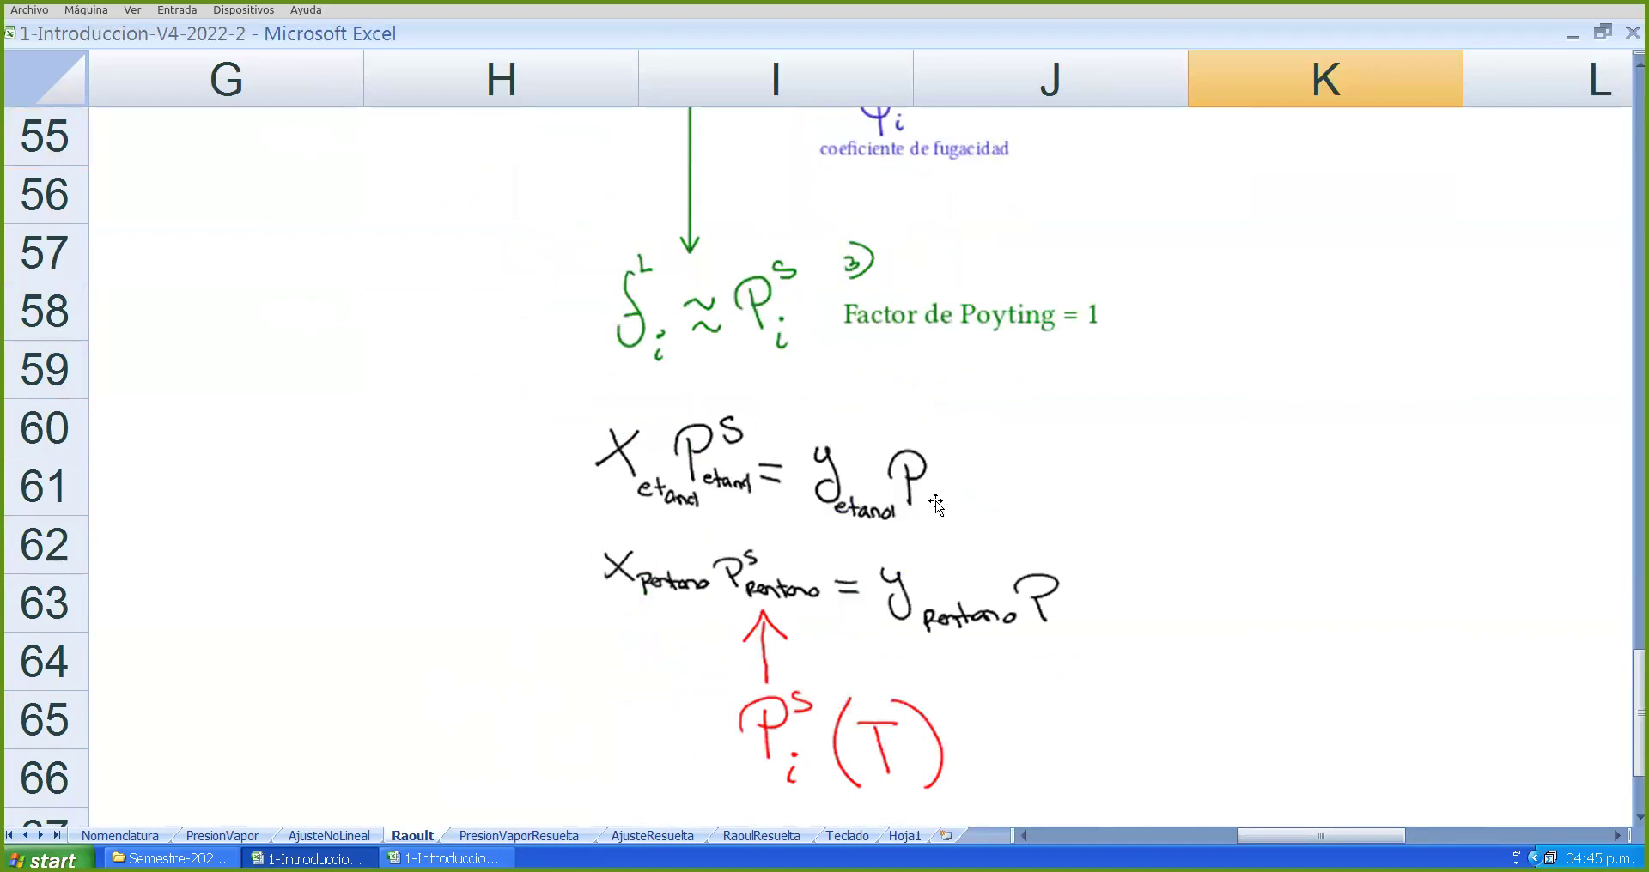
scroll(909, 486, "up", 5)
scroll(591, 488, "down", 3)
scroll(591, 488, "down", 1)
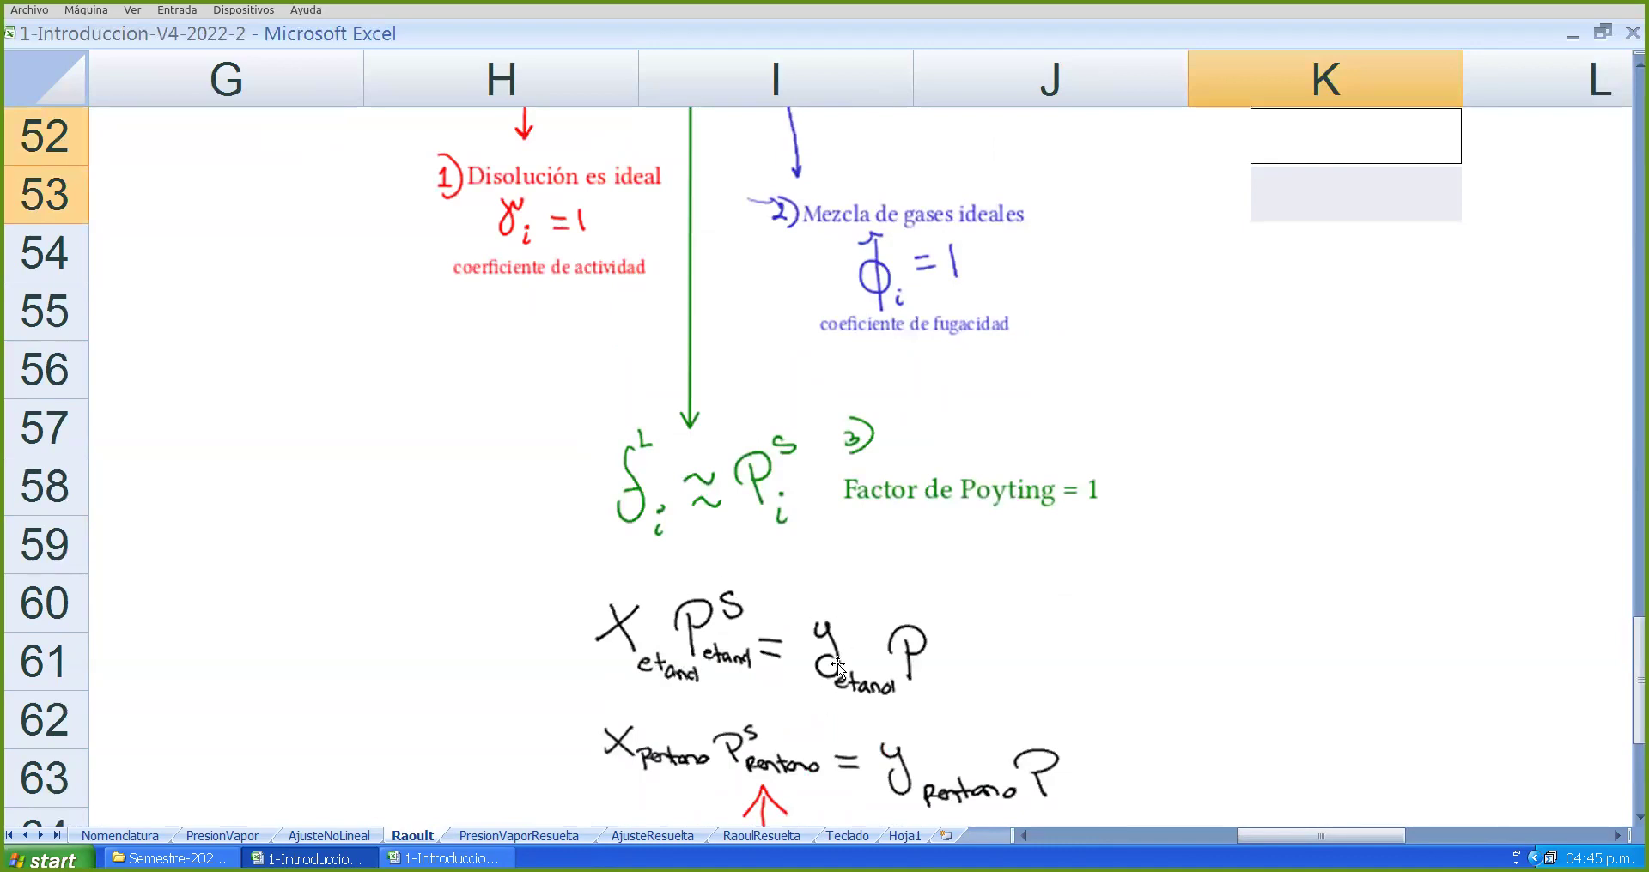
scroll(838, 627, "down", 1)
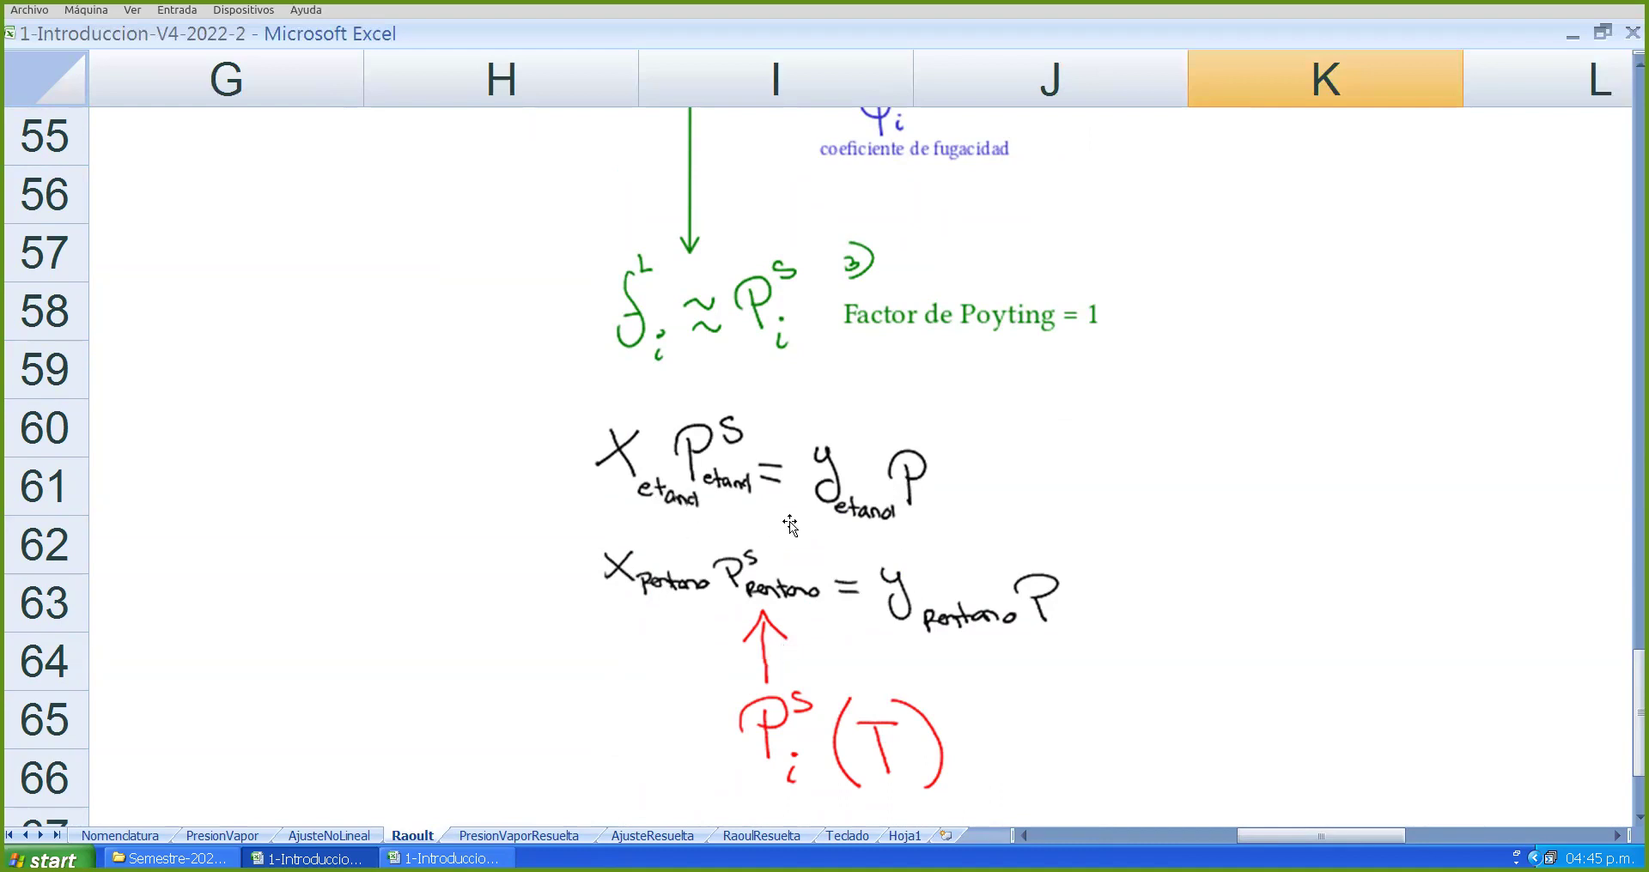
- Return to the ethanol and pentane property table and the empty temperature, pressure and saturation pressure cells
scroll(790, 524, "up", 2)
scroll(807, 525, "up", 12)
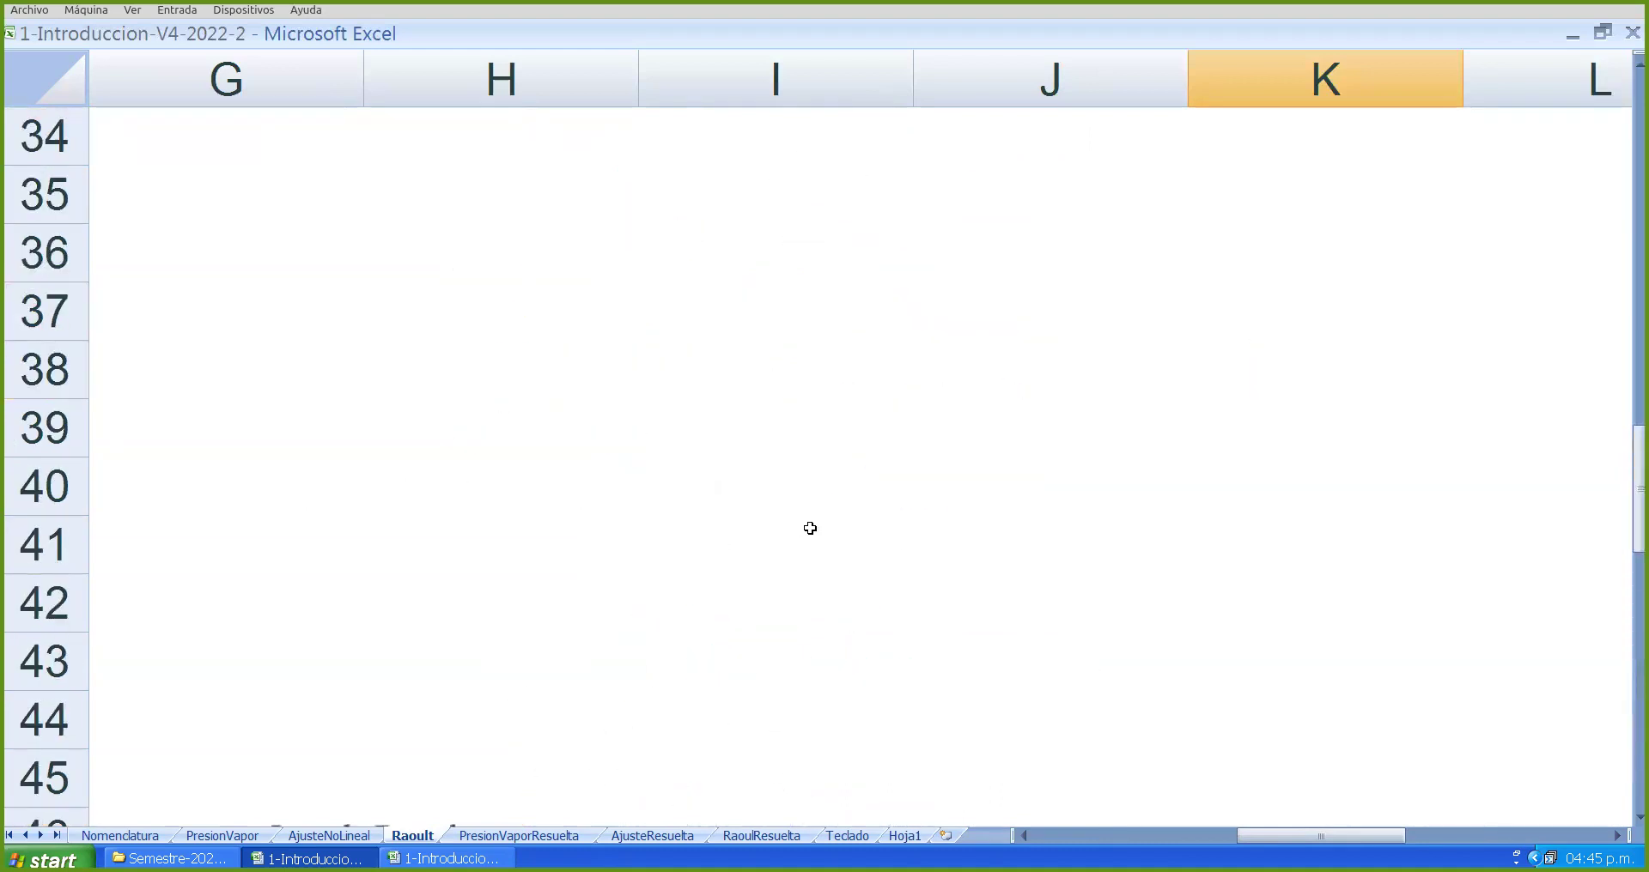
scroll(848, 562, "up", 1)
scroll(945, 687, "left", 3)
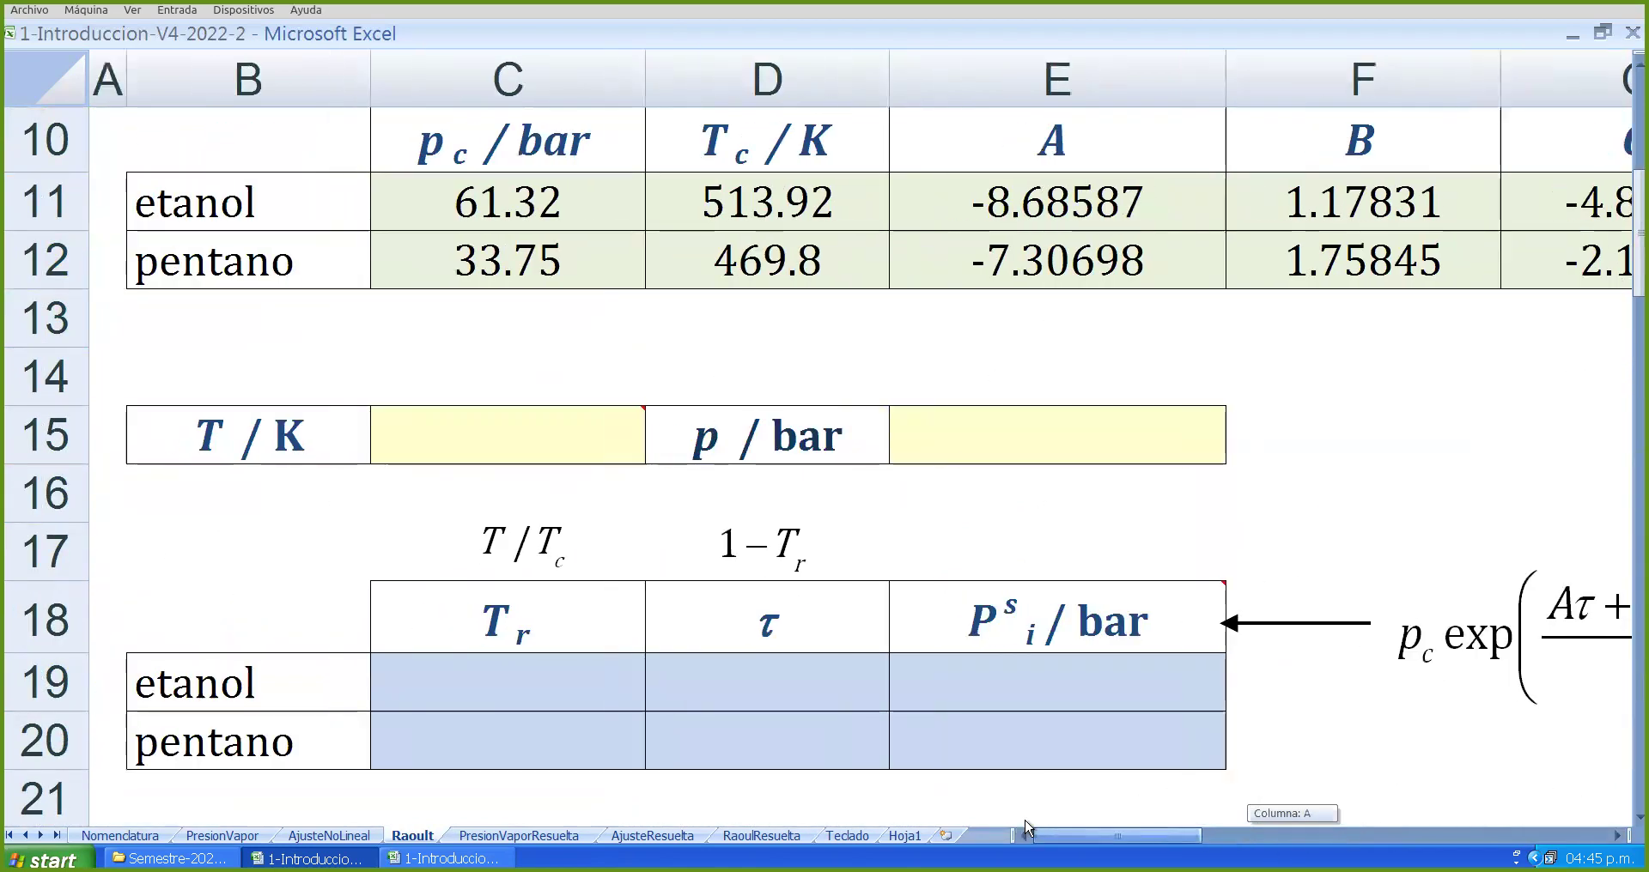
- Review the handwritten Raoult's law derivation, its three assumptions and the temperature dependence of the ethanol and pentane saturation pressures
scroll(996, 772, "up", 3)
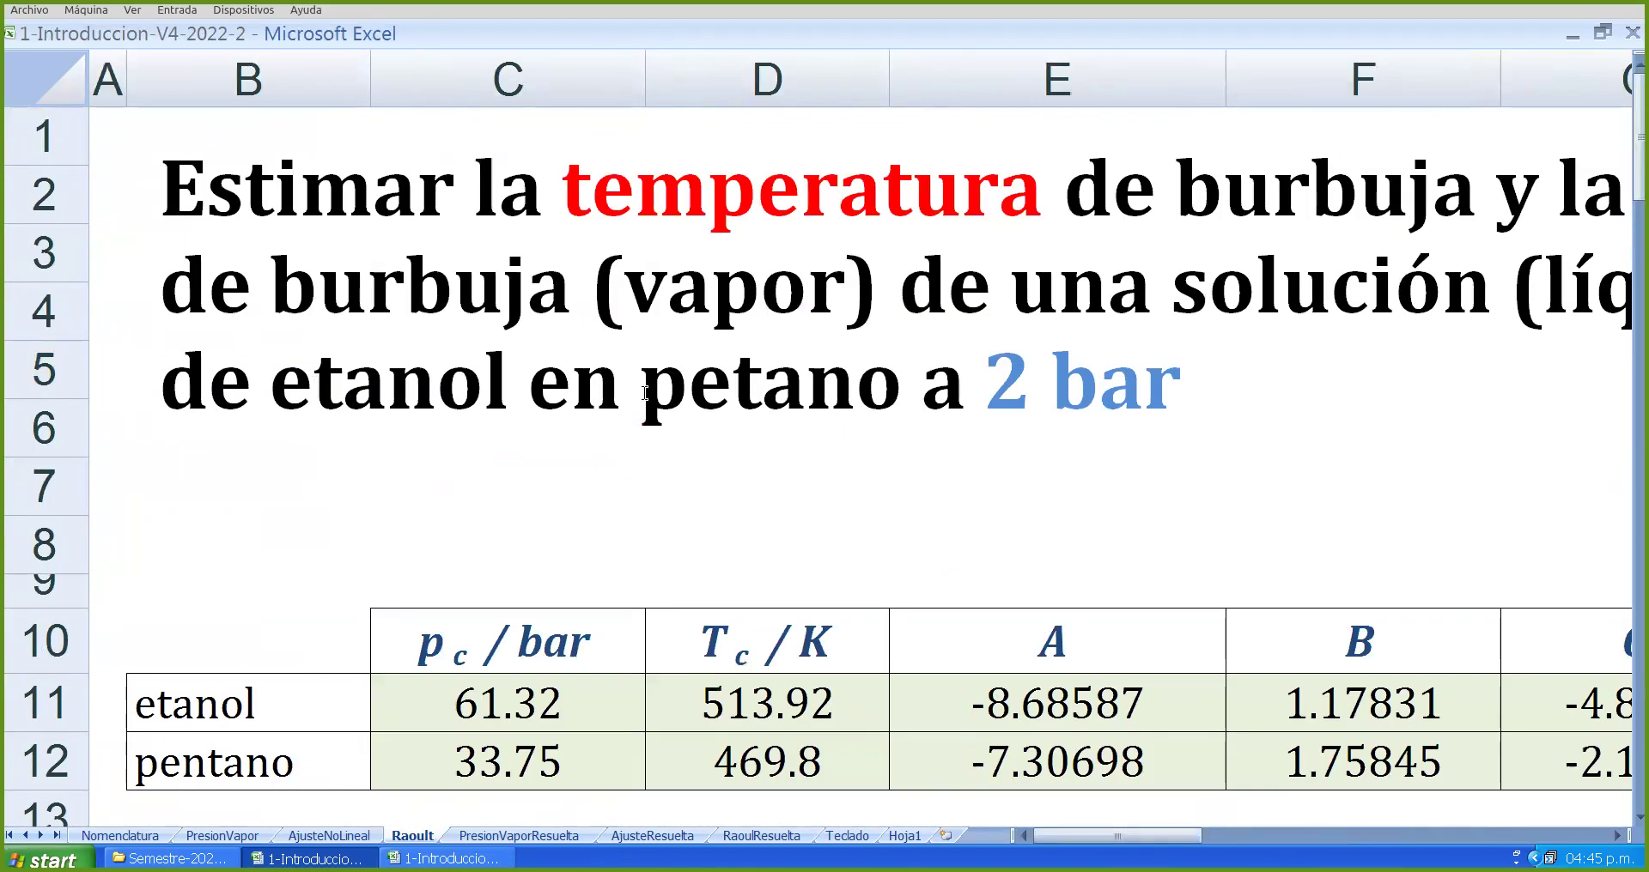
scroll(953, 552, "down", 19)
left_click_drag(1074, 837, 1269, 831)
scroll(1095, 574, "up", 1)
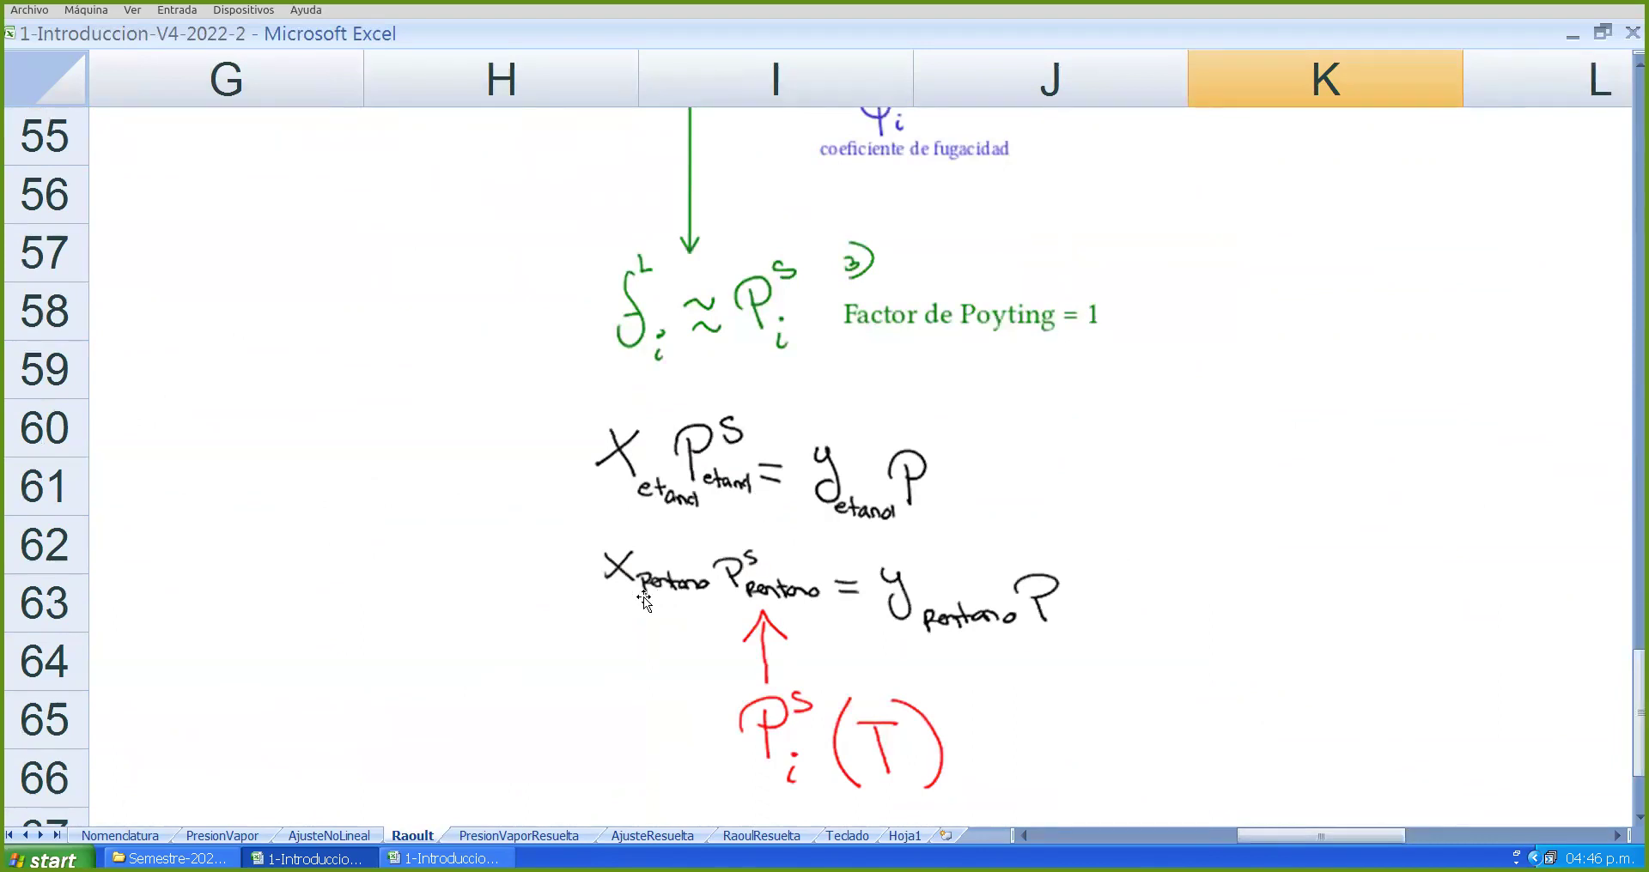
scroll(1087, 611, "up", 3)
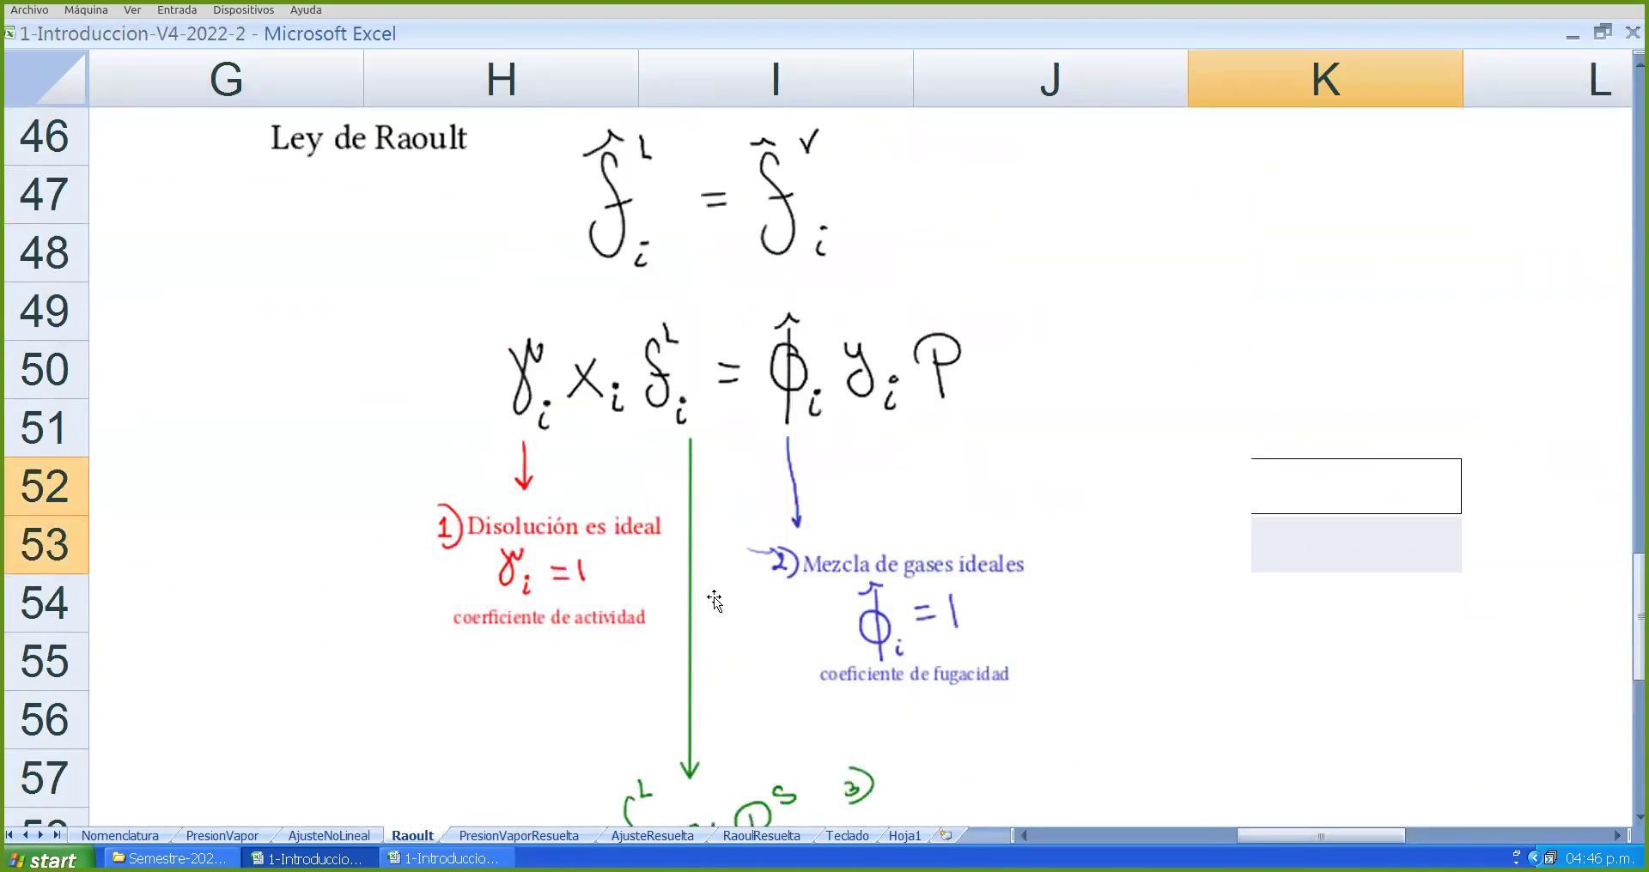
scroll(714, 601, "down", 1)
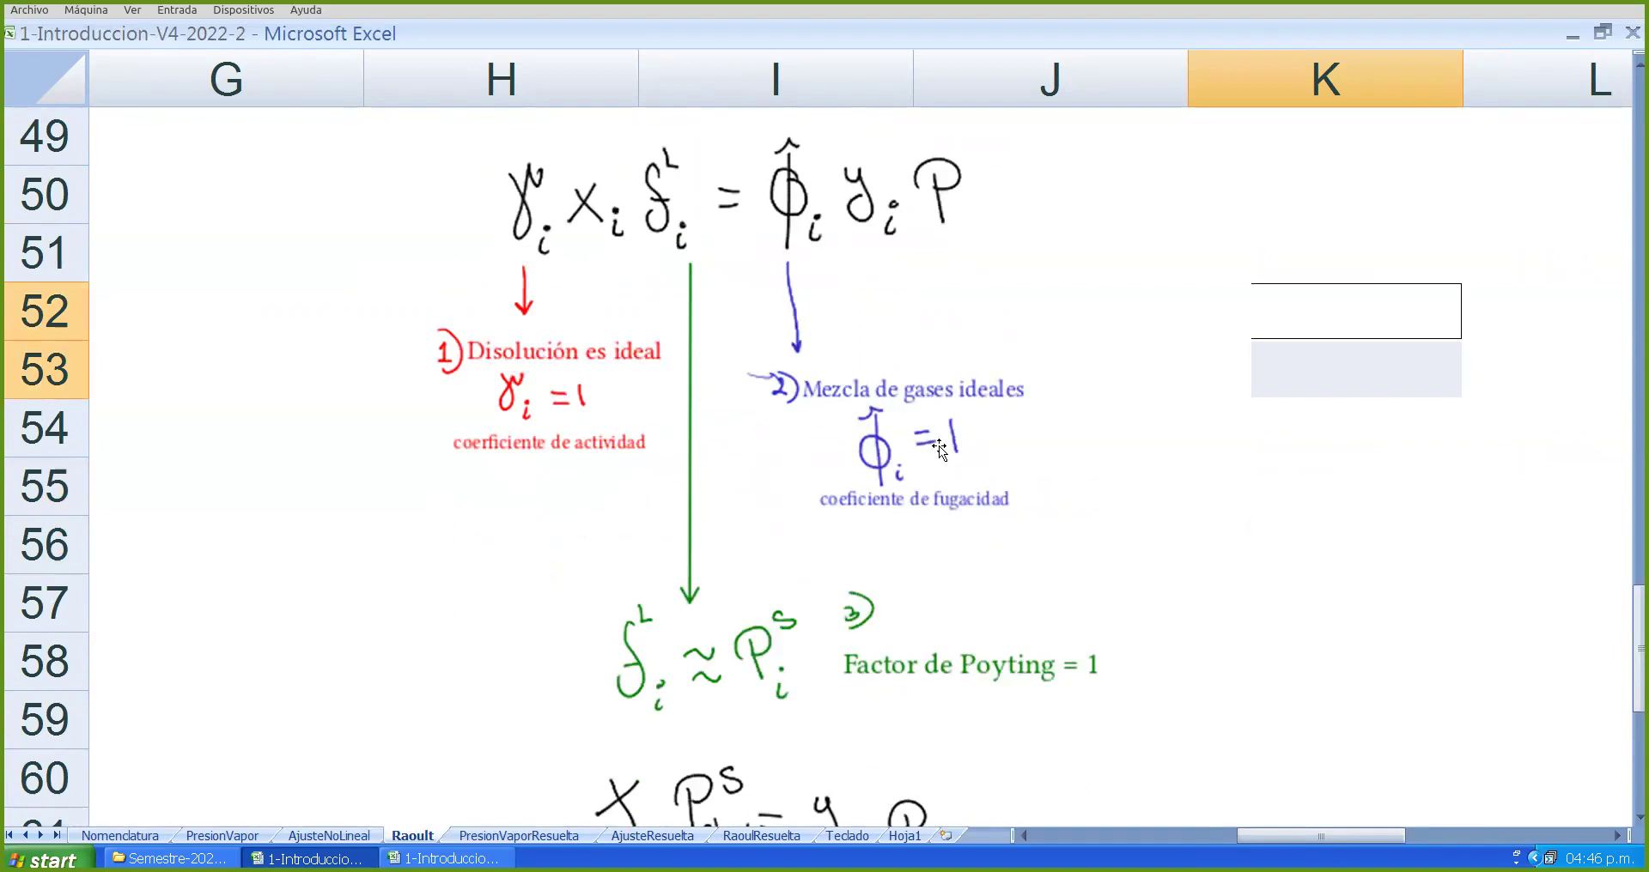
scroll(938, 446, "down", 2)
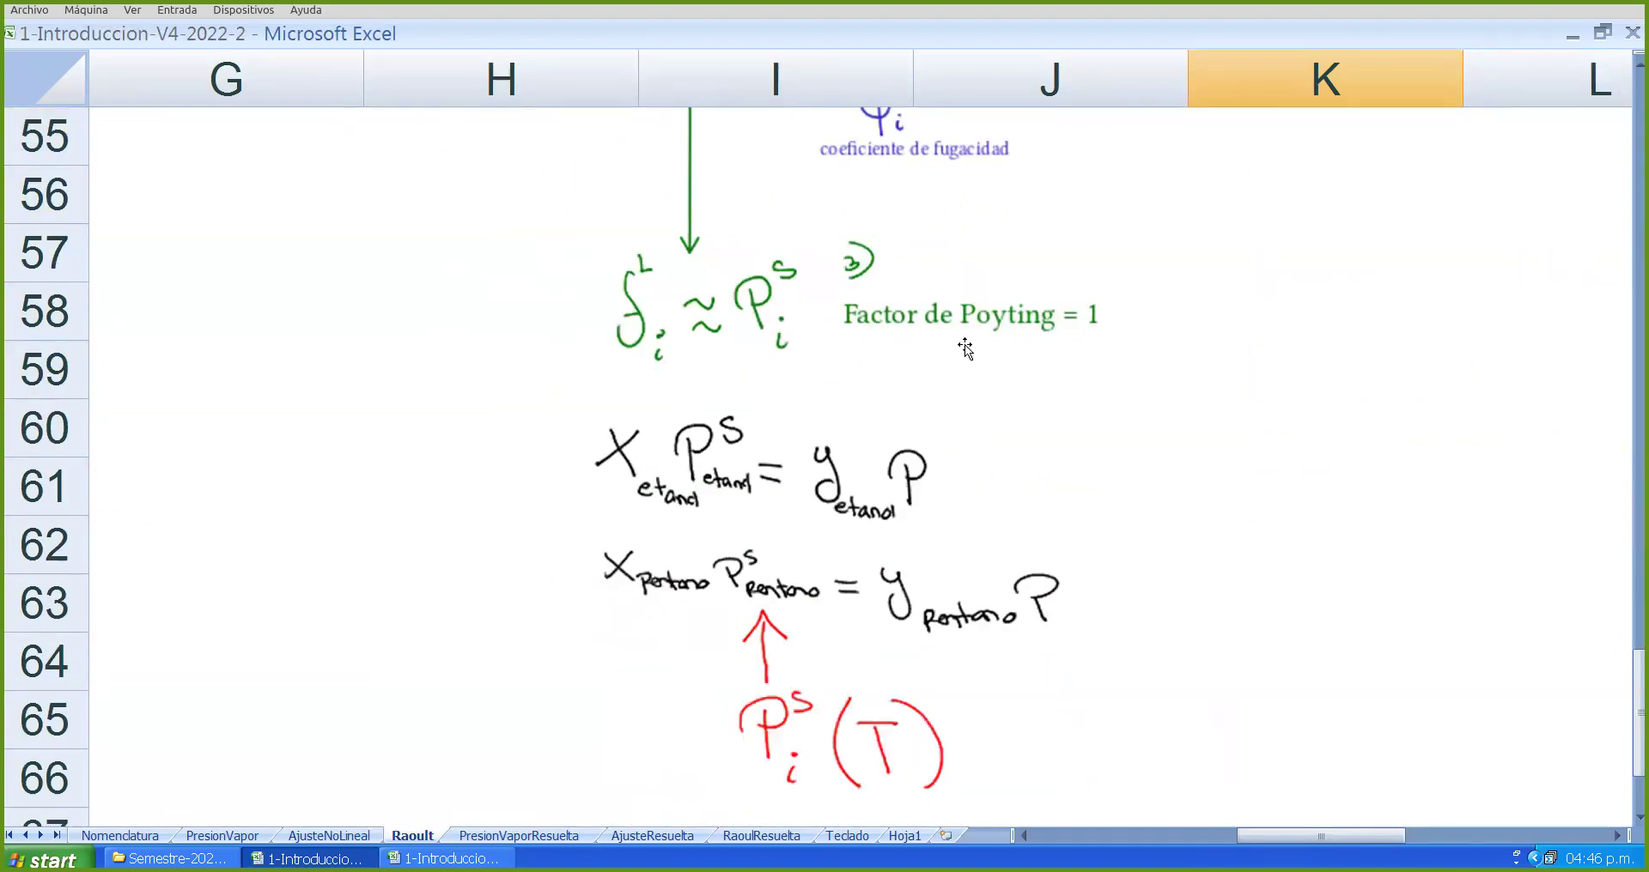
scroll(1116, 339, "down", 1)
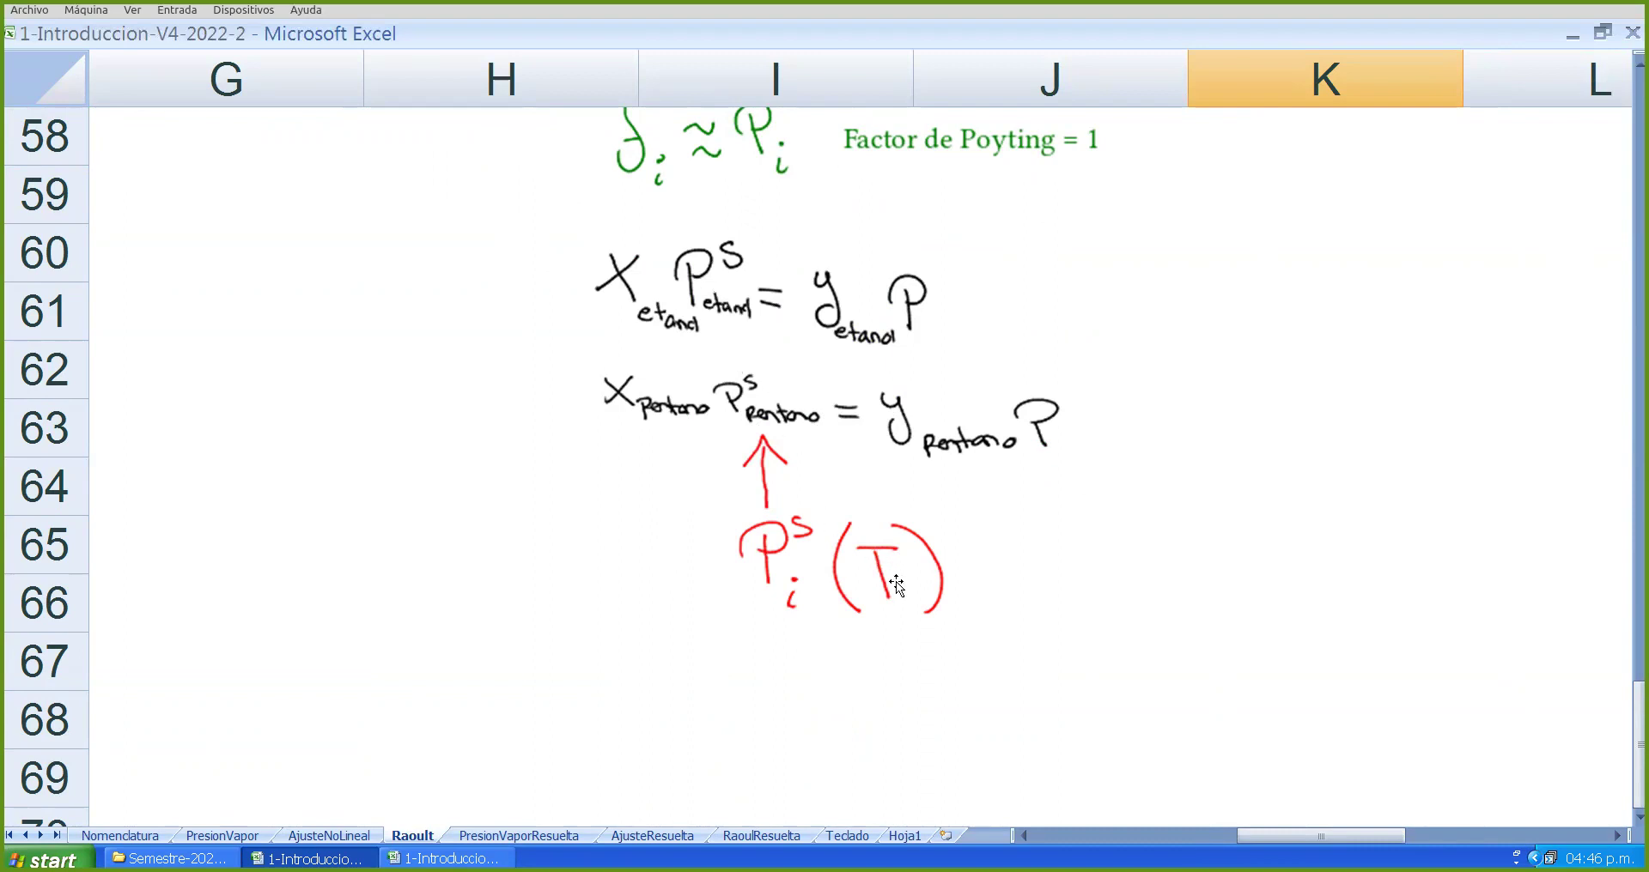
left_click_drag(849, 525, 841, 538)
left_click_drag(1323, 837, 1288, 837)
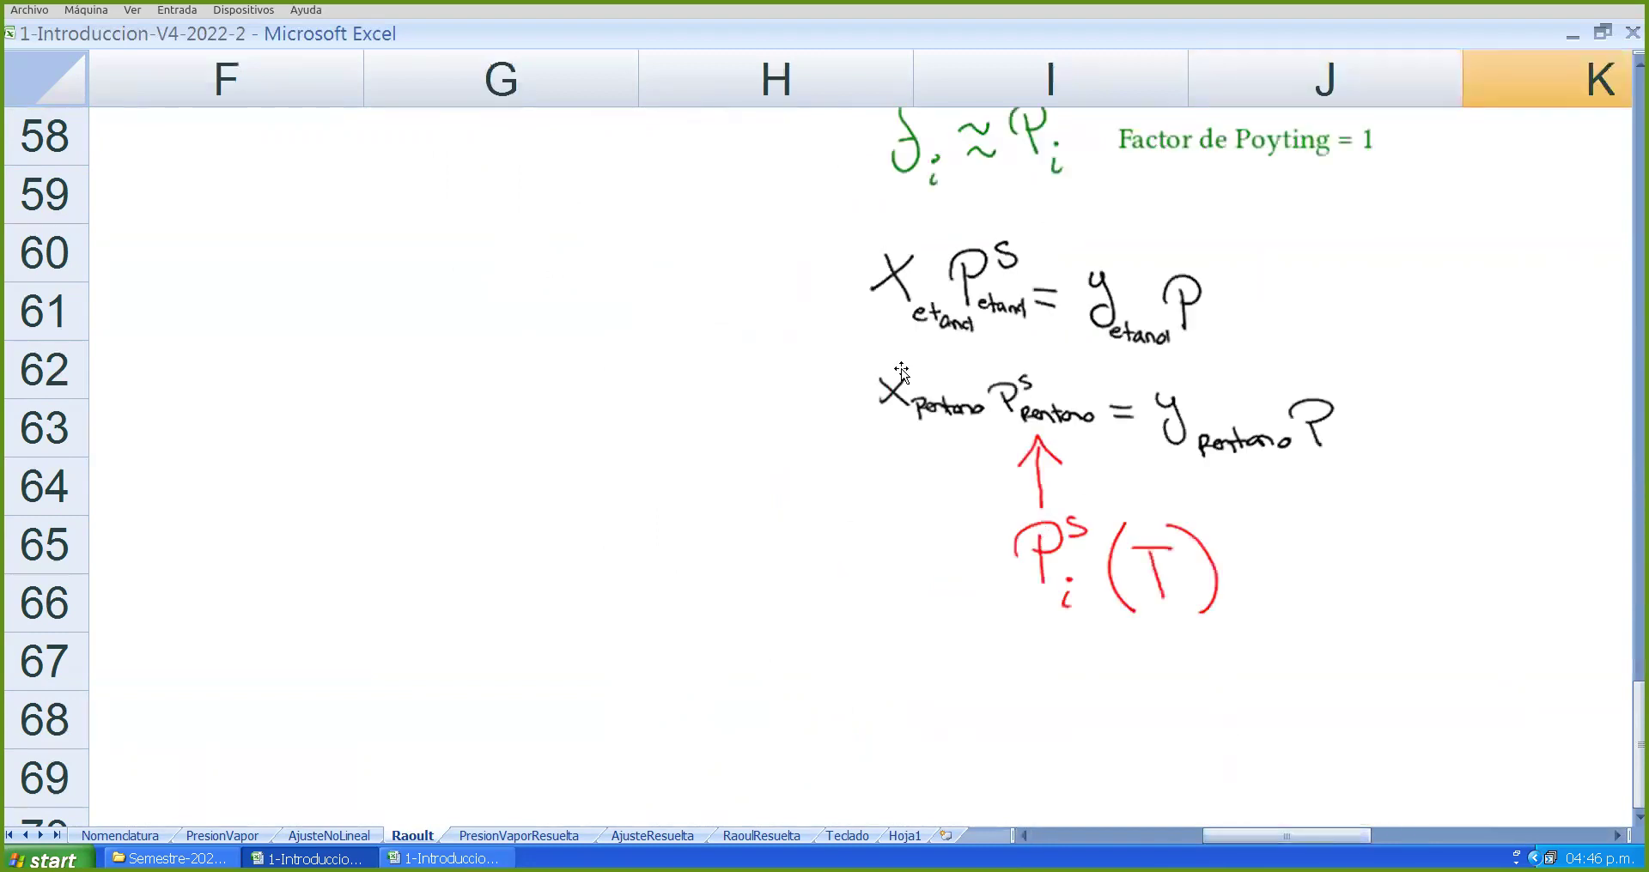
- Examine the liquid-to-bubble sketch for the known liquid mole fractions and the unknown temperature and vapor composition
scroll(1251, 710, "up", 5)
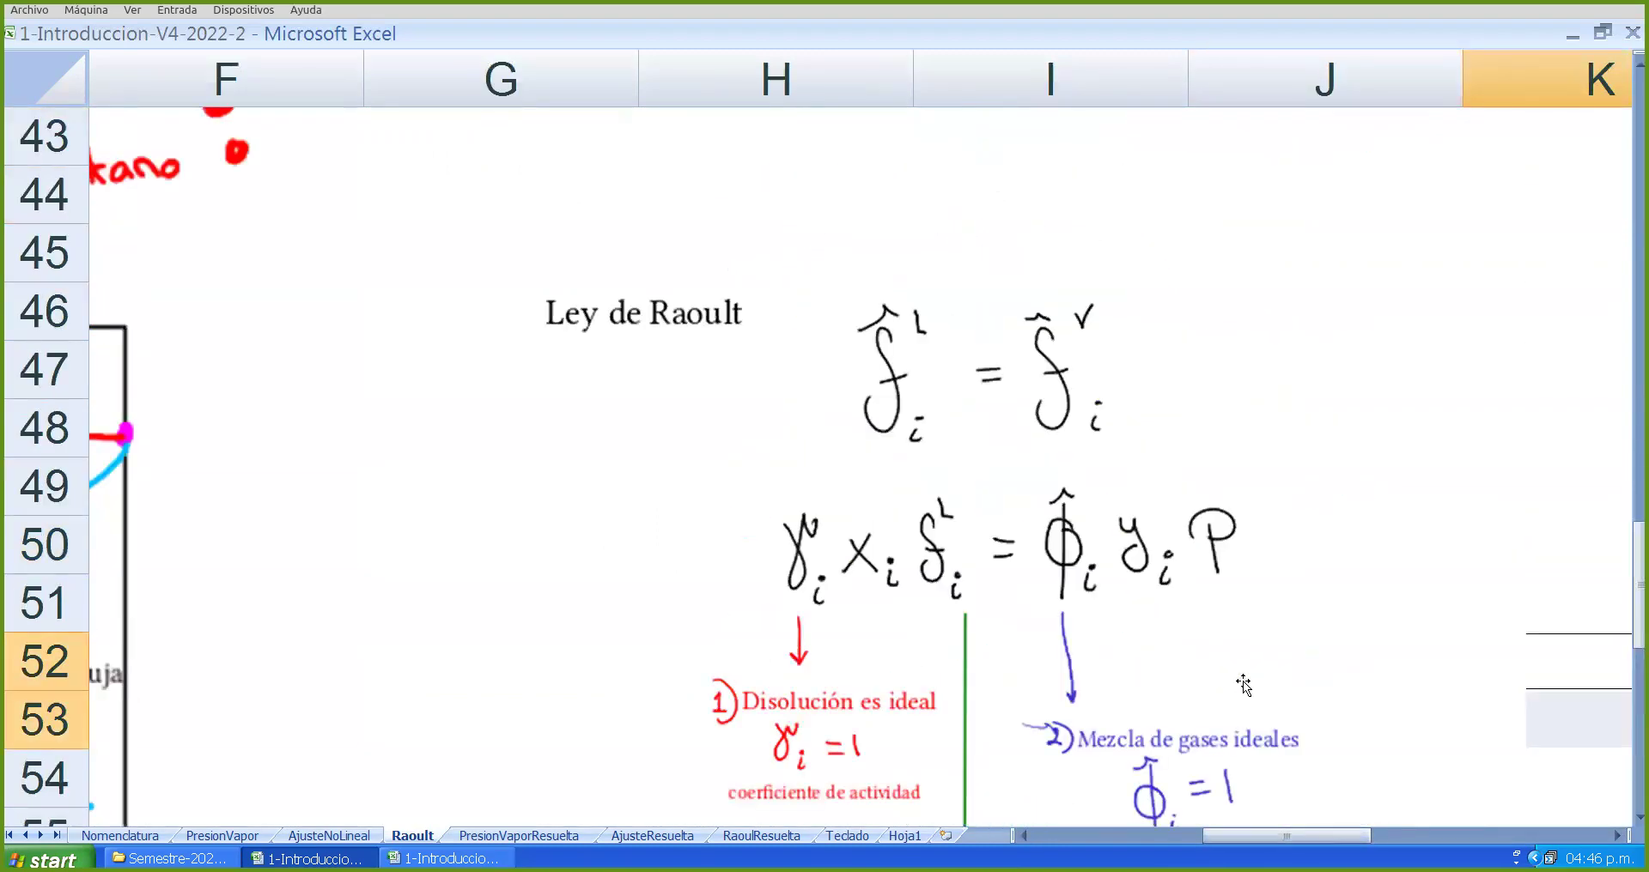
left_click_drag(1254, 835, 1086, 836)
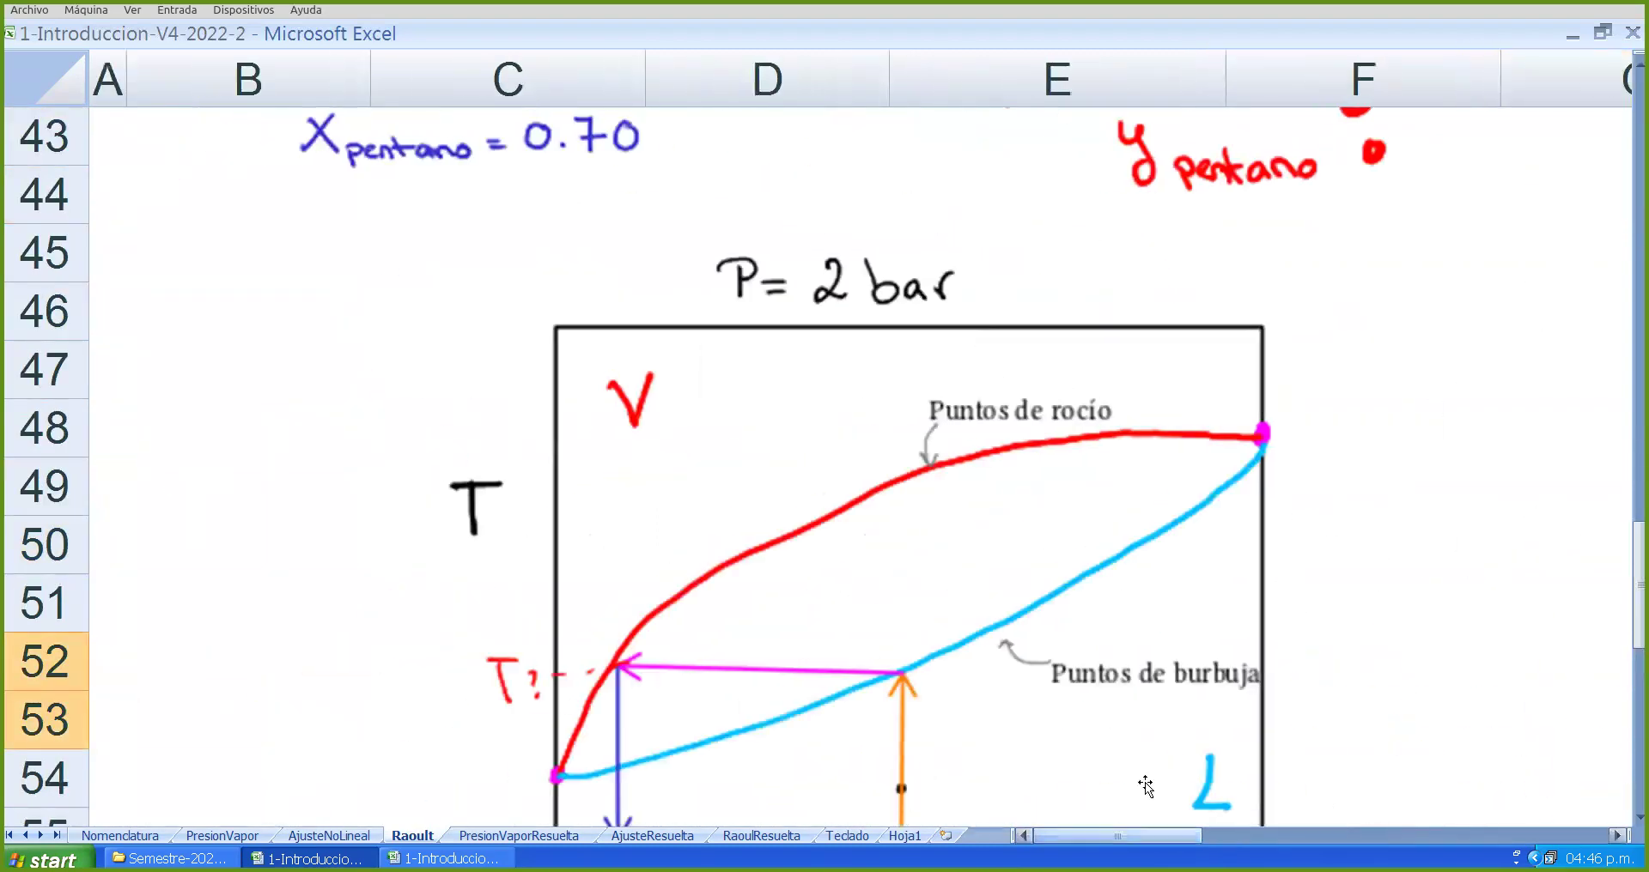
scroll(1166, 745, "up", 4)
scroll(1166, 745, "down", 1)
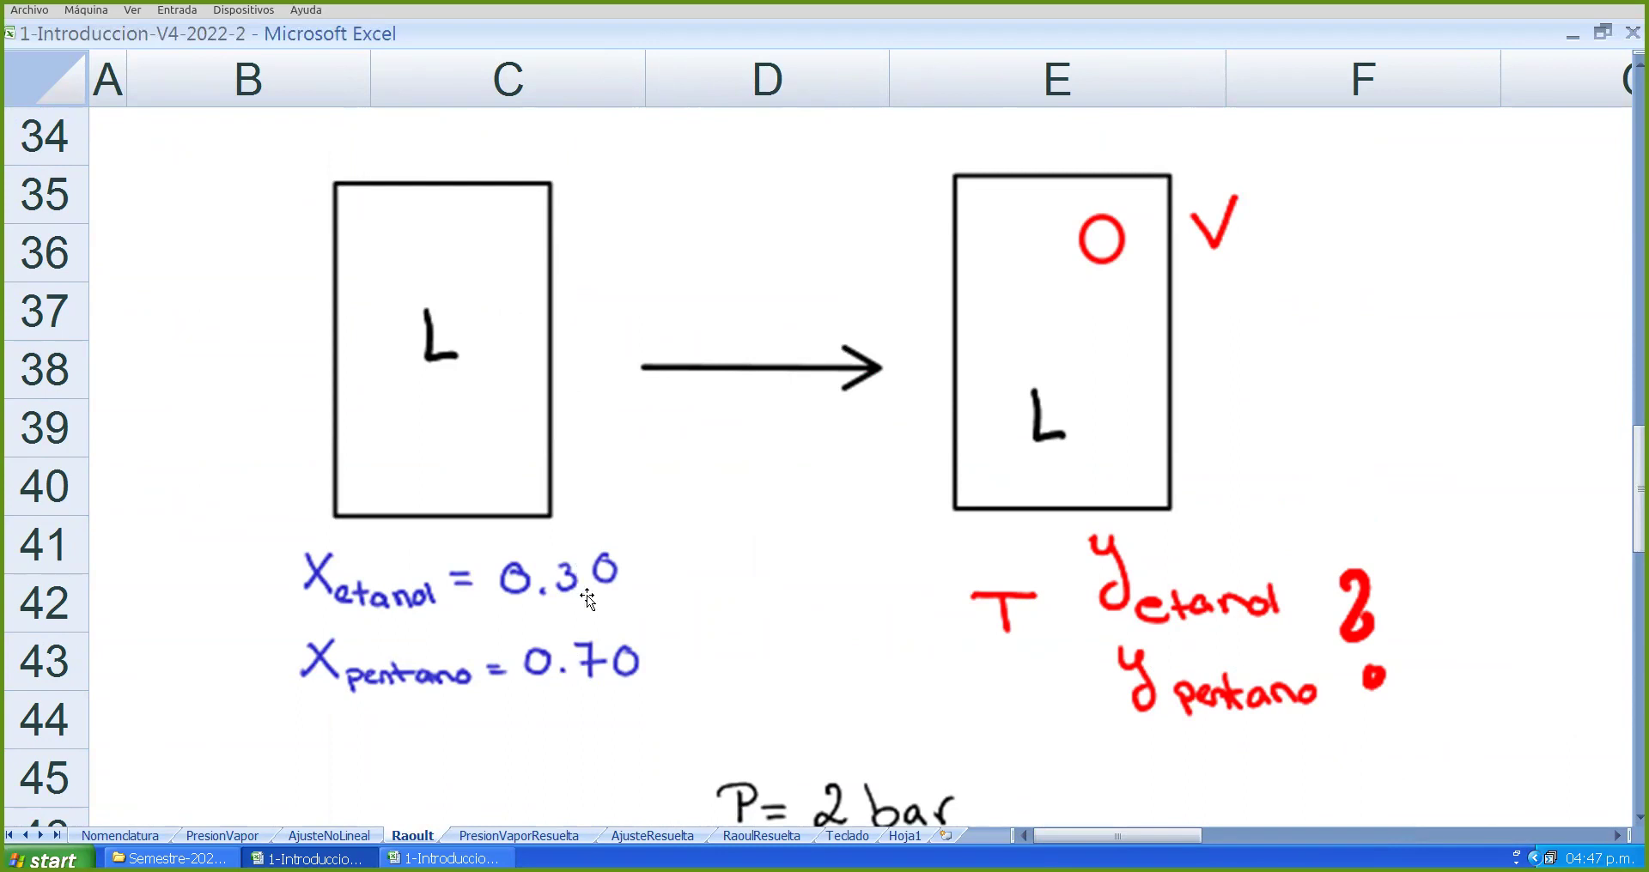
scroll(601, 514, "down", 1)
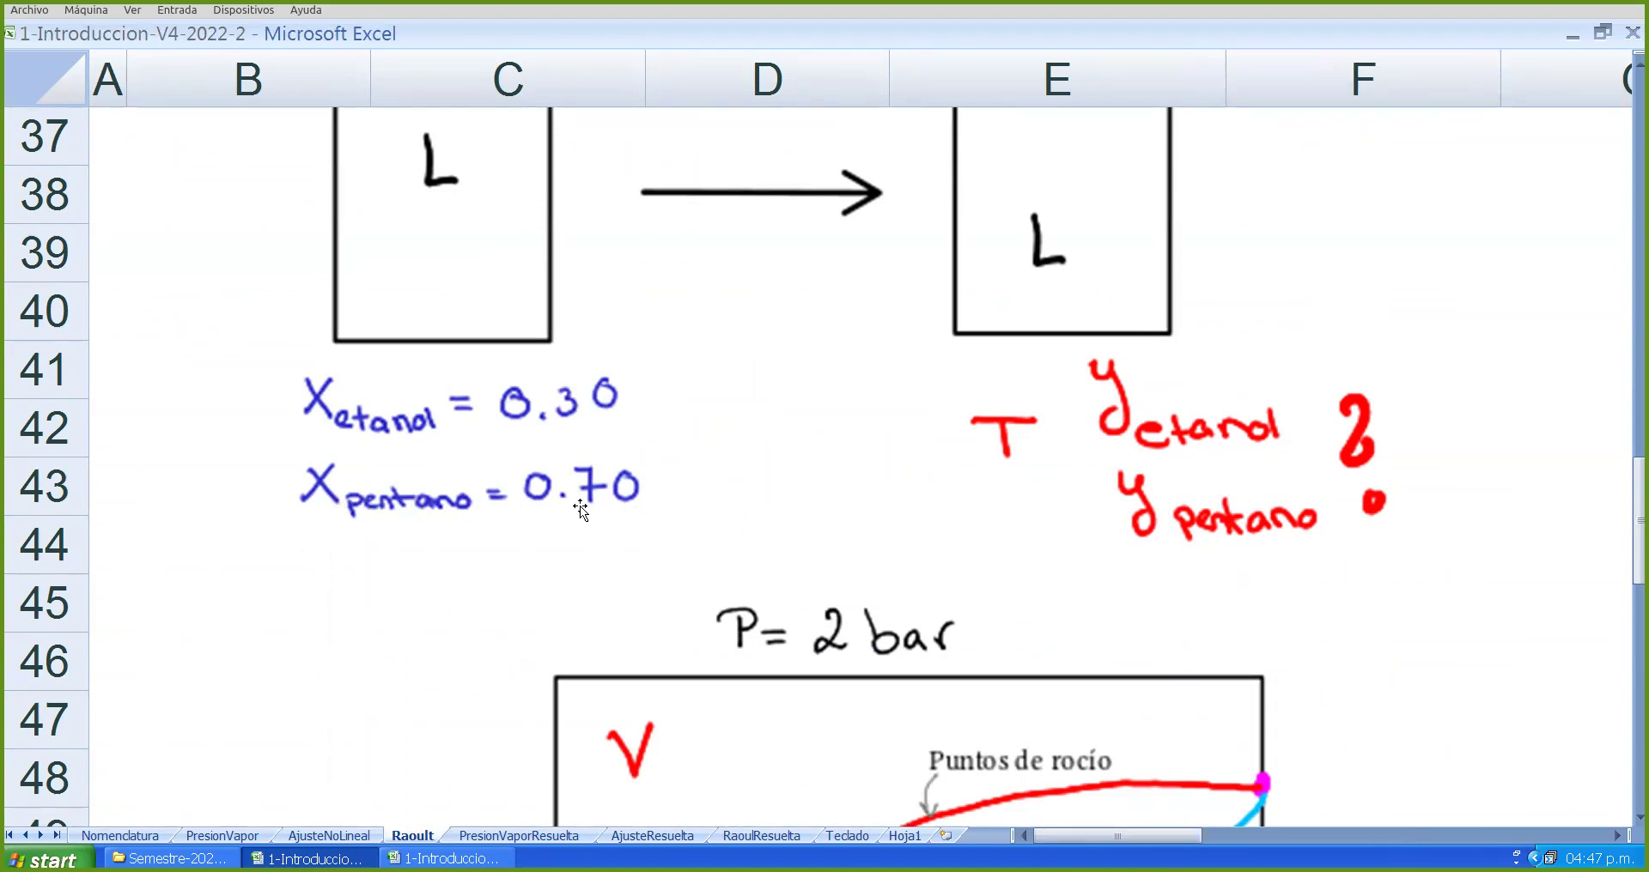
scroll(589, 504, "up", 1)
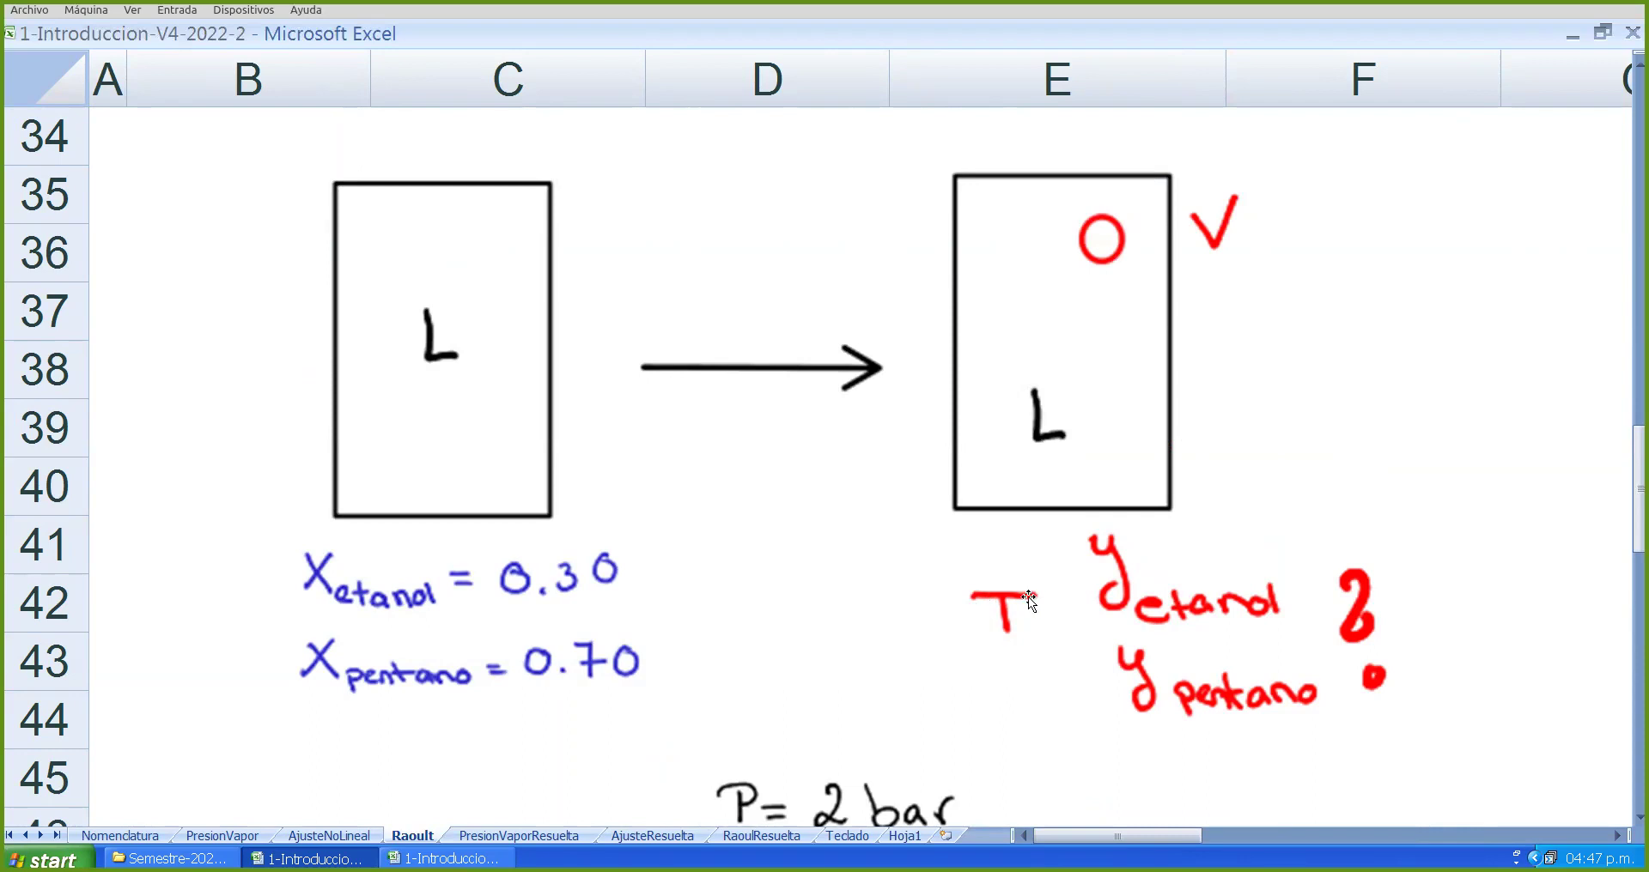
left_click_drag(1116, 835, 1193, 836)
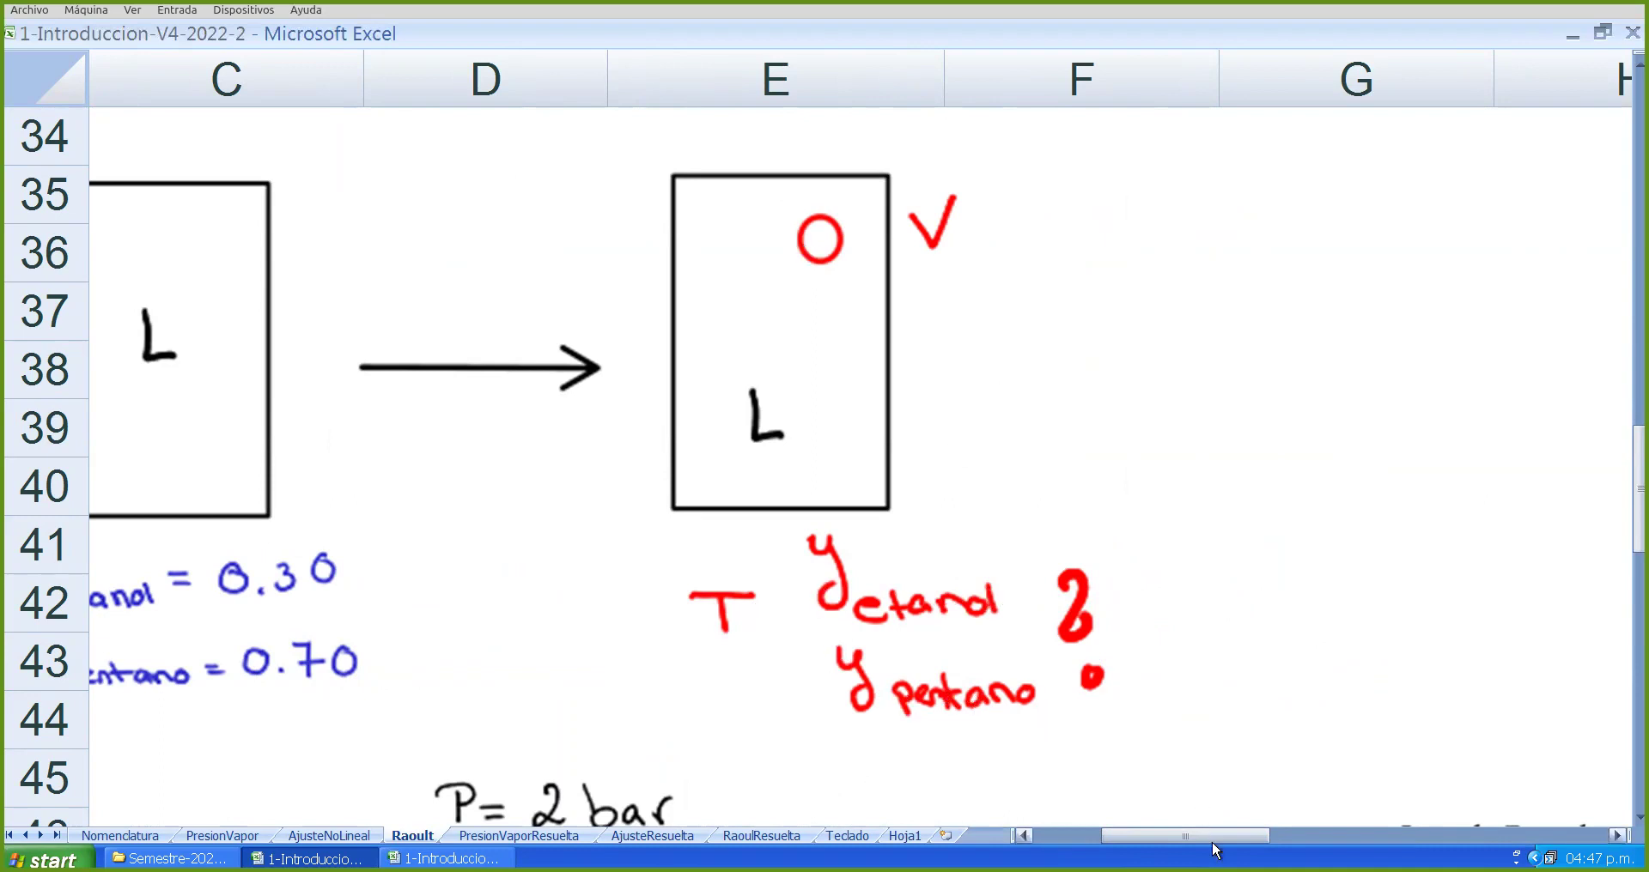
scroll(1204, 832, "left", 2)
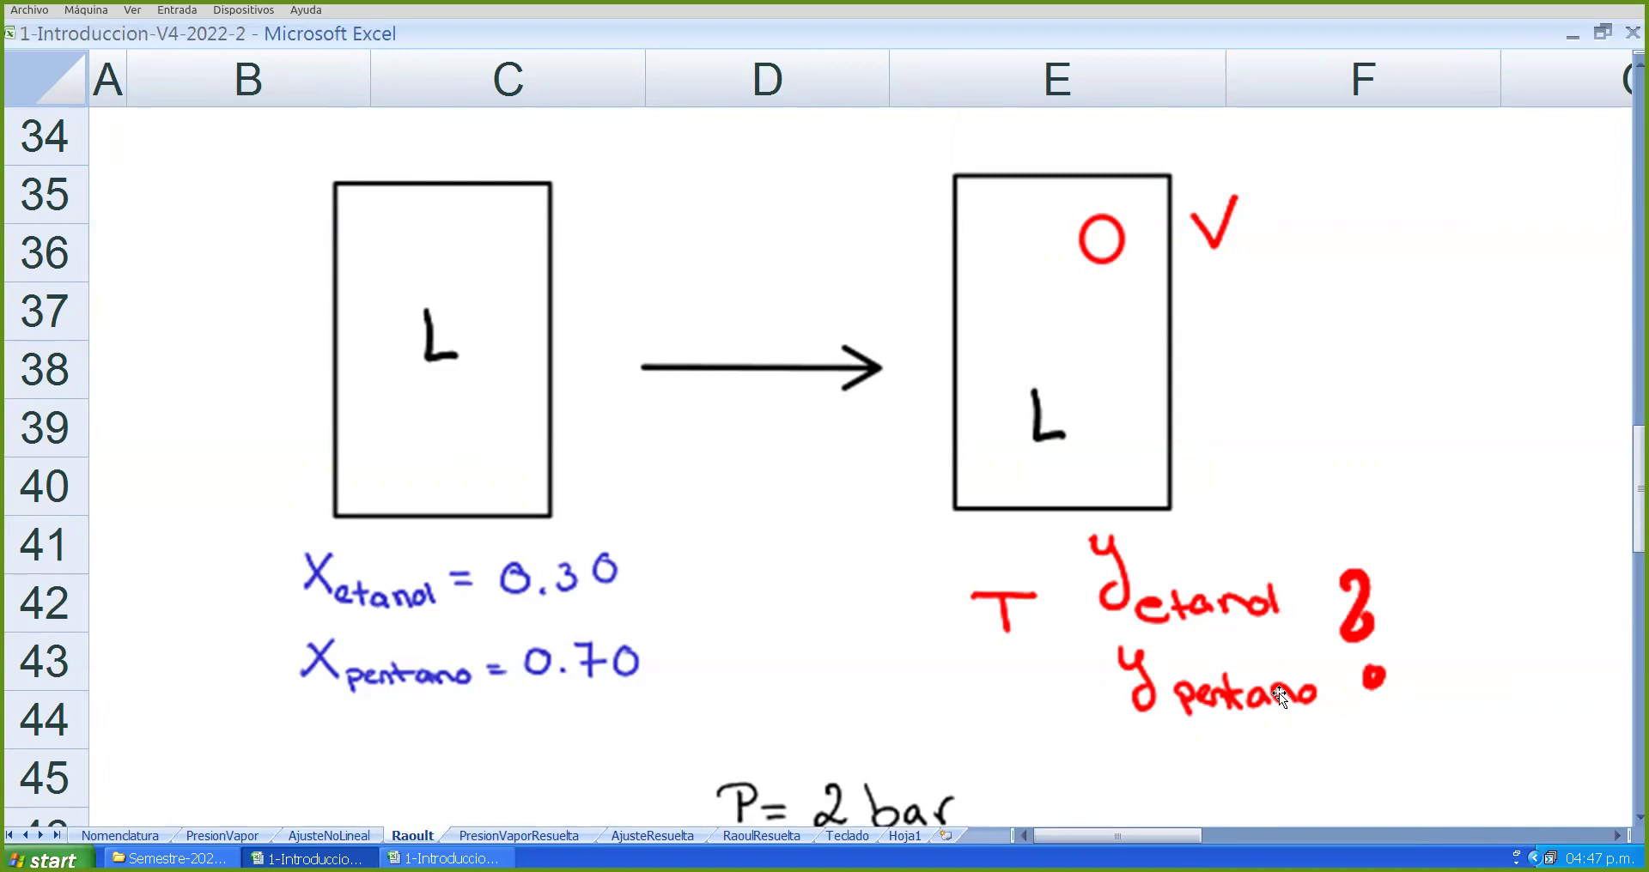
- Examine the typed Raoult's law equations, the saturation pressure functions and the boxed list of variables
scroll(1282, 697, "down", 3)
scroll(1301, 635, "up", 1)
scroll(1299, 626, "down", 1)
scroll(1297, 629, "up", 1)
scroll(1297, 627, "down", 1, "ctrl")
scroll(1296, 678, "up", 1)
left_click_drag(1240, 827, 1382, 827)
scroll(1214, 756, "up", 5)
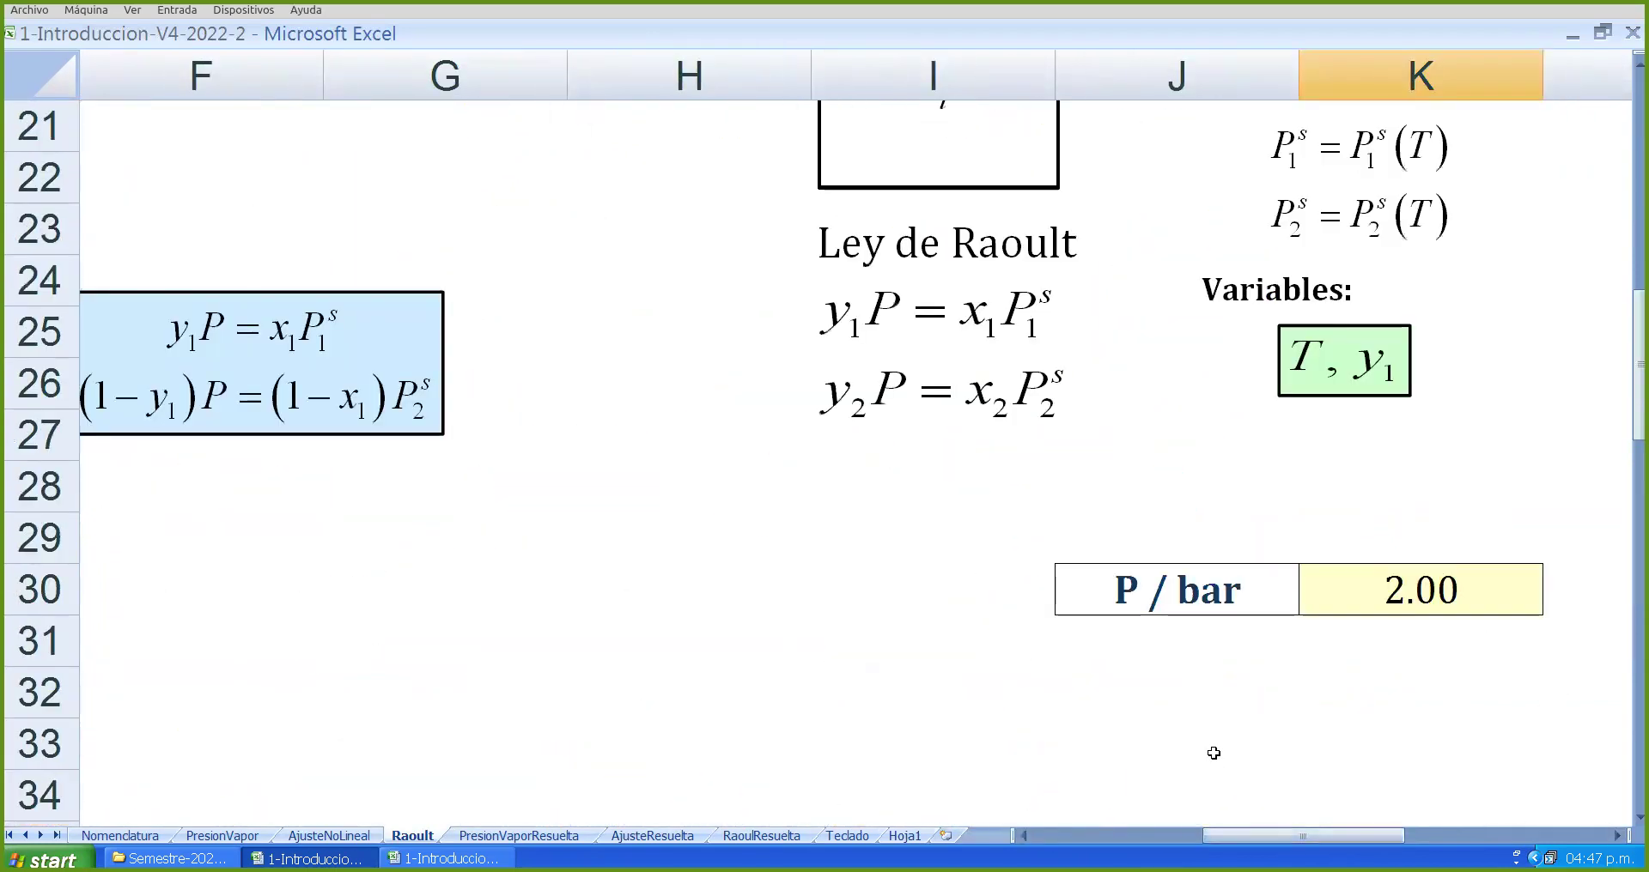
scroll(1213, 753, "up", 1)
left_click_drag(1266, 835, 1301, 836)
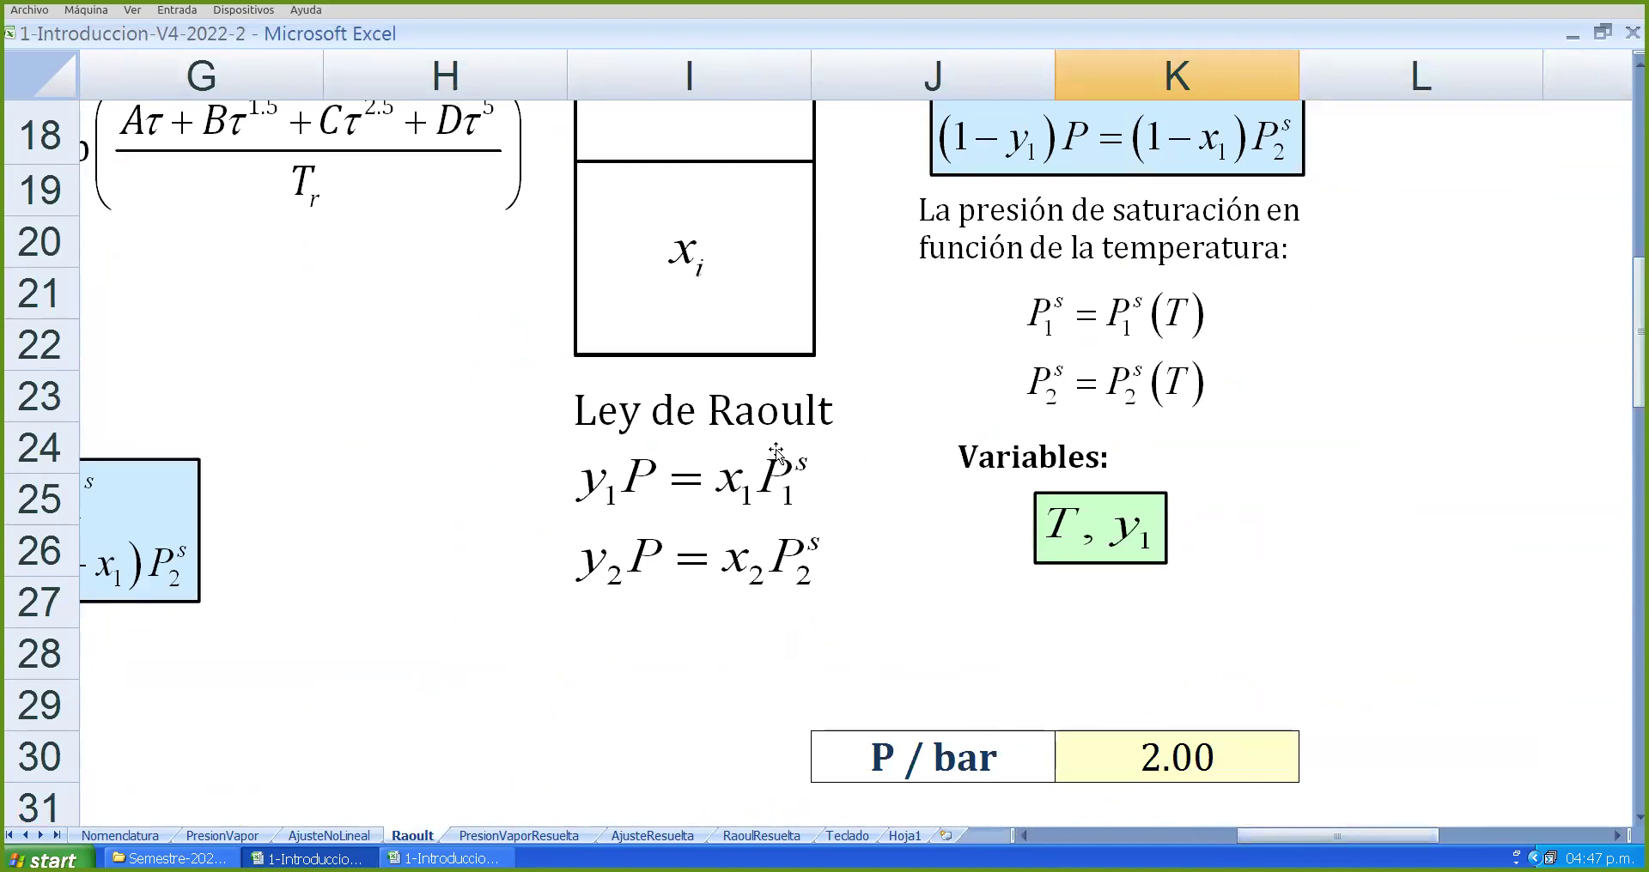
- Compare the given ethanol mole percentage in the problem statement with the listed variables and the Raoult's law equations
scroll(985, 537, "up", 6)
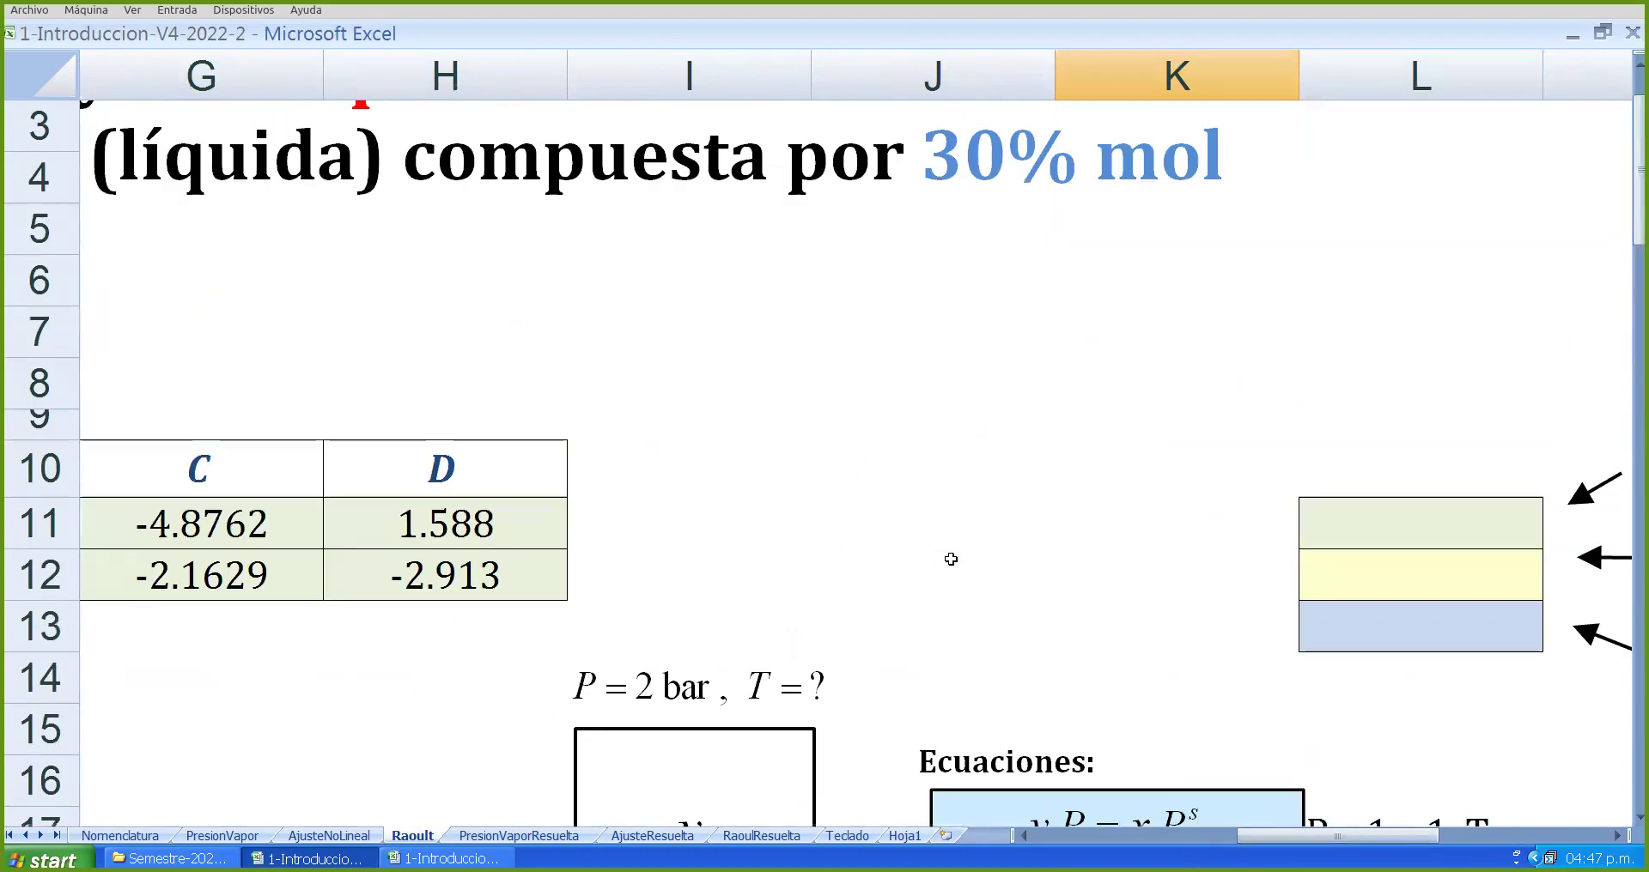
left_click_drag(1274, 836, 1139, 840)
left_click_drag(254, 187, 678, 185)
mouse_move(1221, 182)
left_mouse_down()
mouse_move(1631, 185)
mouse_move(1214, 182)
left_mouse_up()
scroll(1071, 292, "down", 2)
scroll(1078, 344, "down", 5)
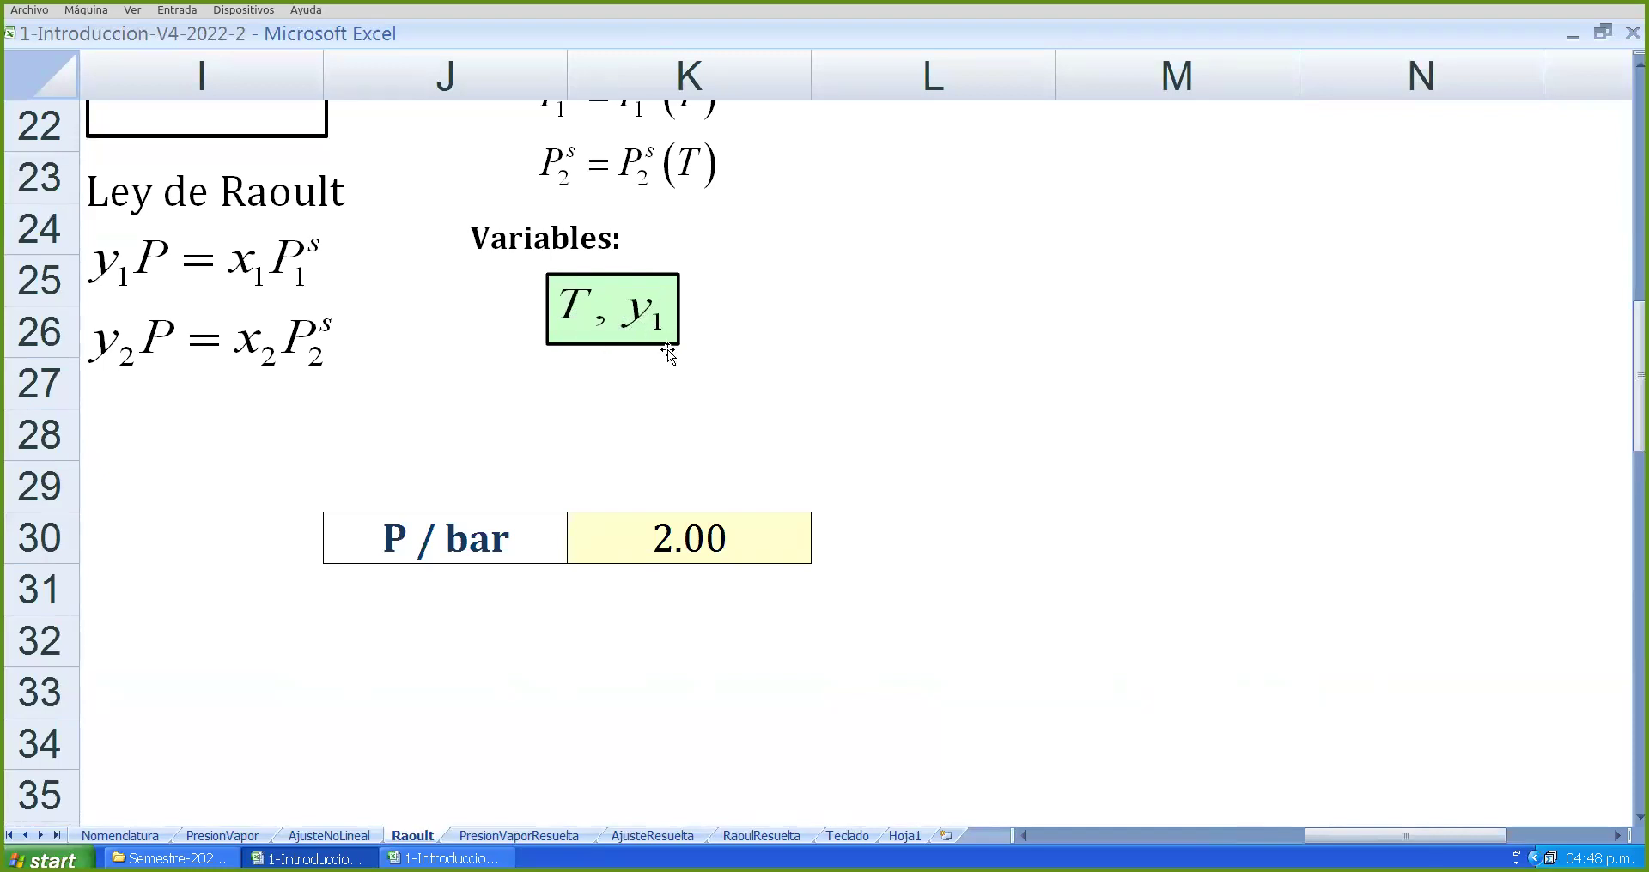
scroll(652, 330, "up", 1)
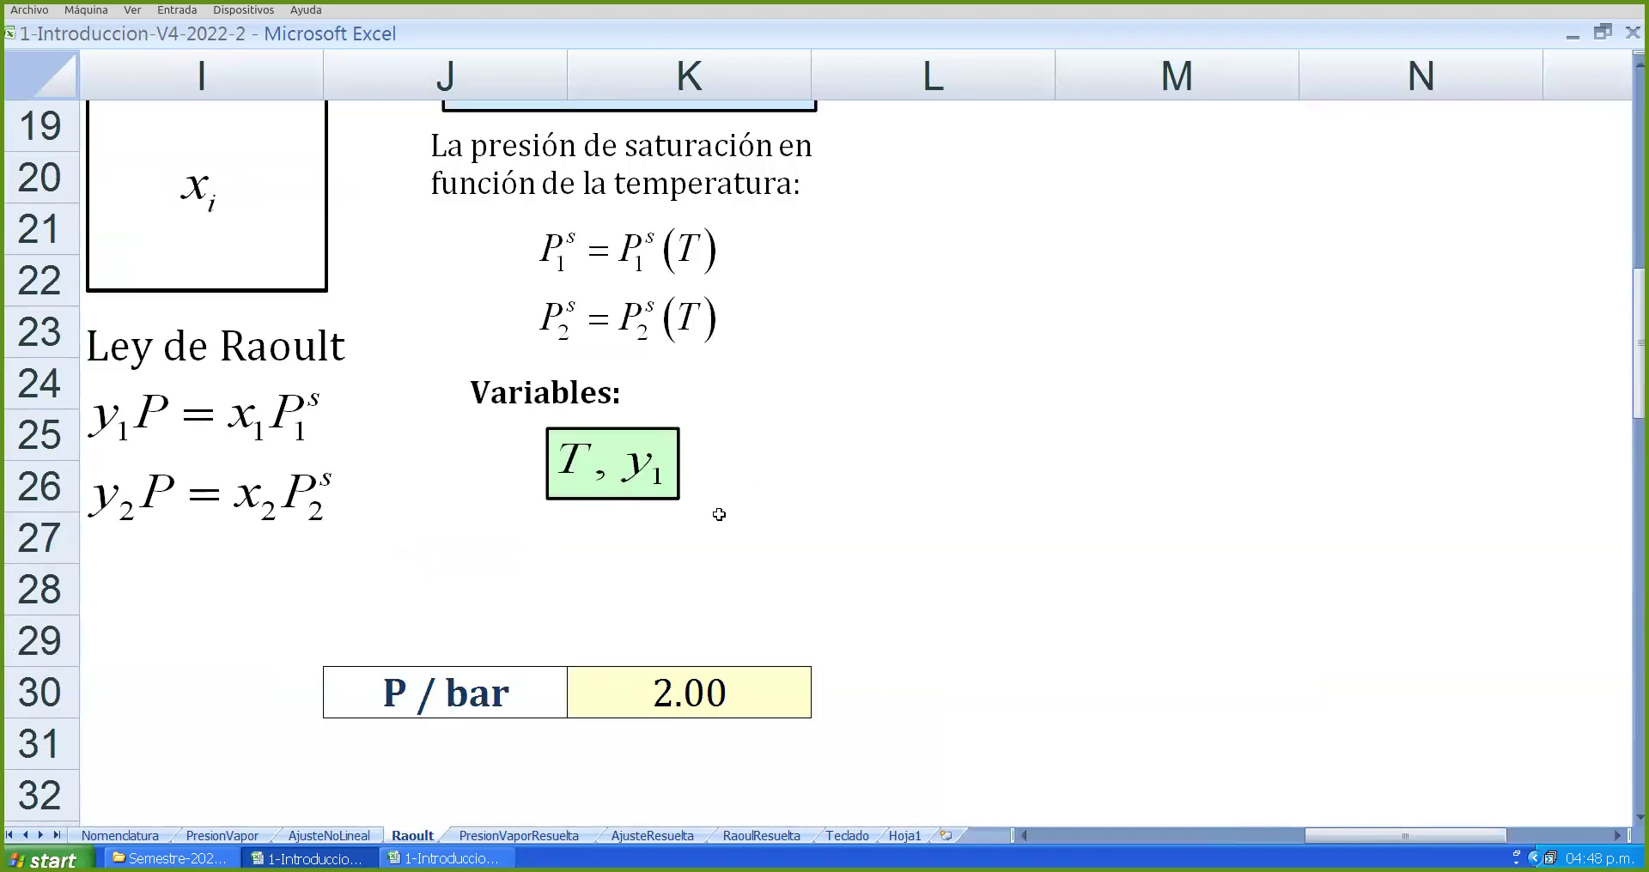
left_click_drag(1353, 836, 1284, 842)
left_click(1262, 543)
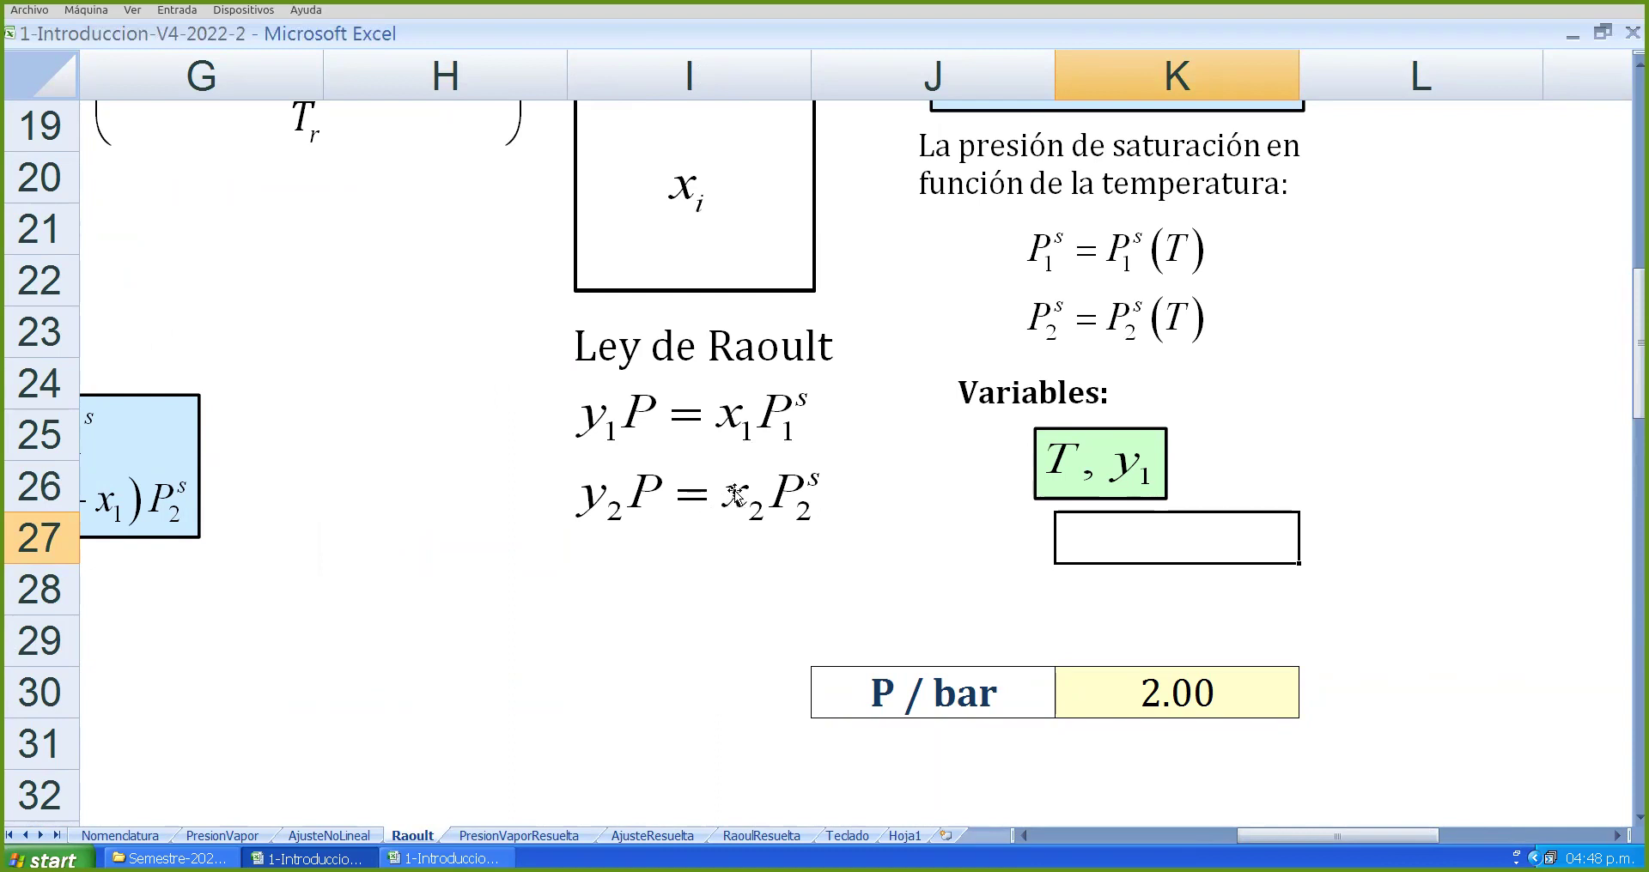
- Check the specified pressure and the sketch's liquid composition against the variables in the boxed equation system
scroll(721, 482, "up", 6)
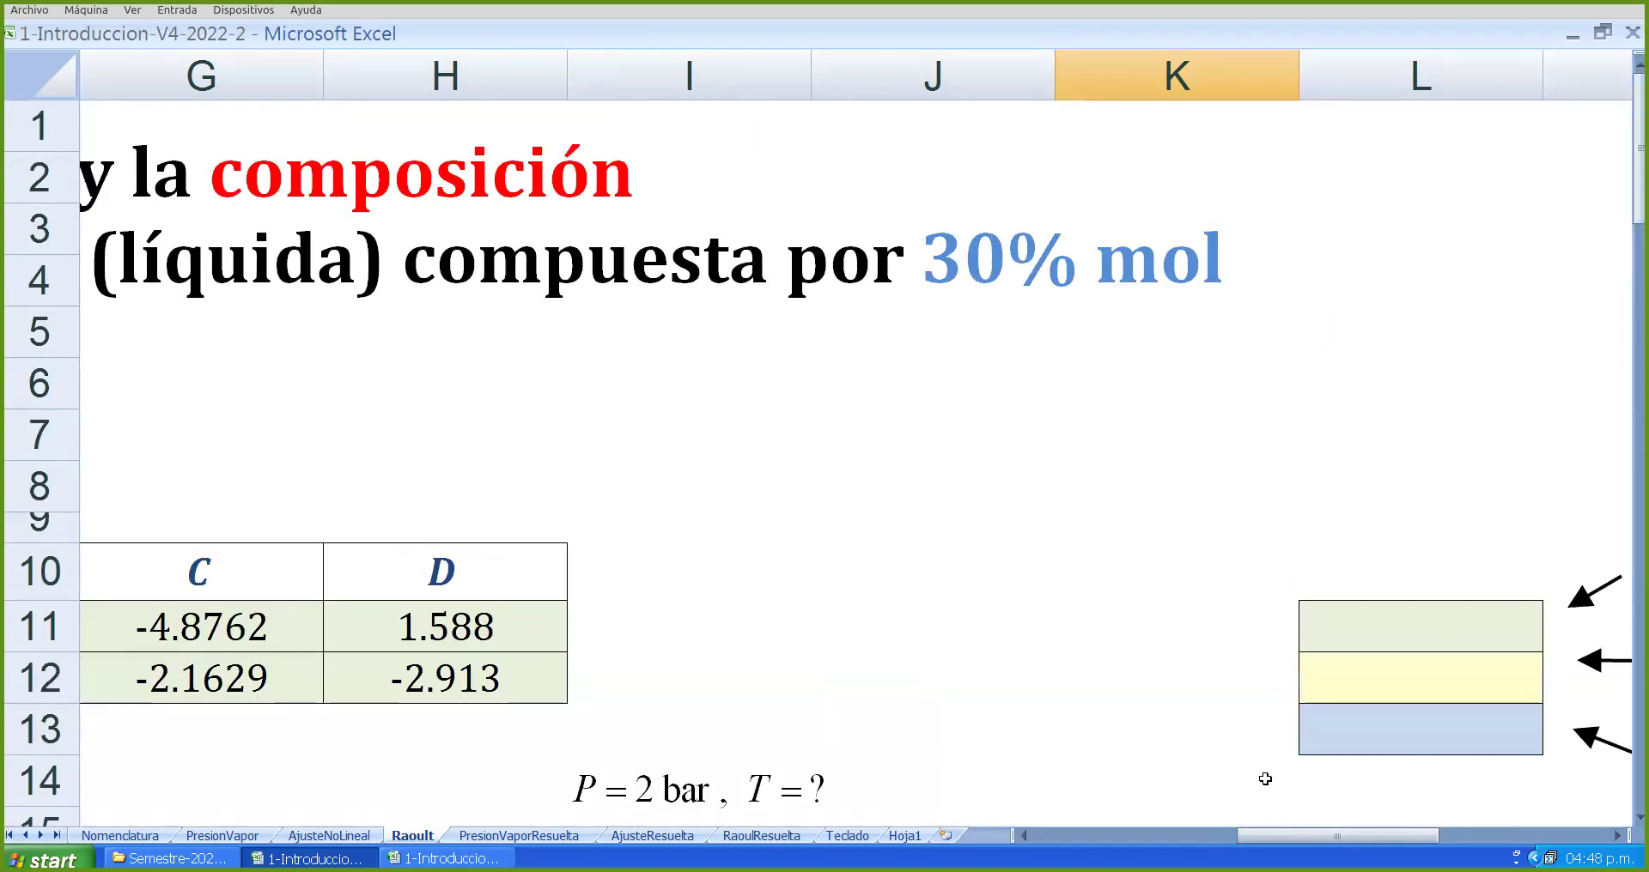
left_click_drag(1337, 835, 1202, 836)
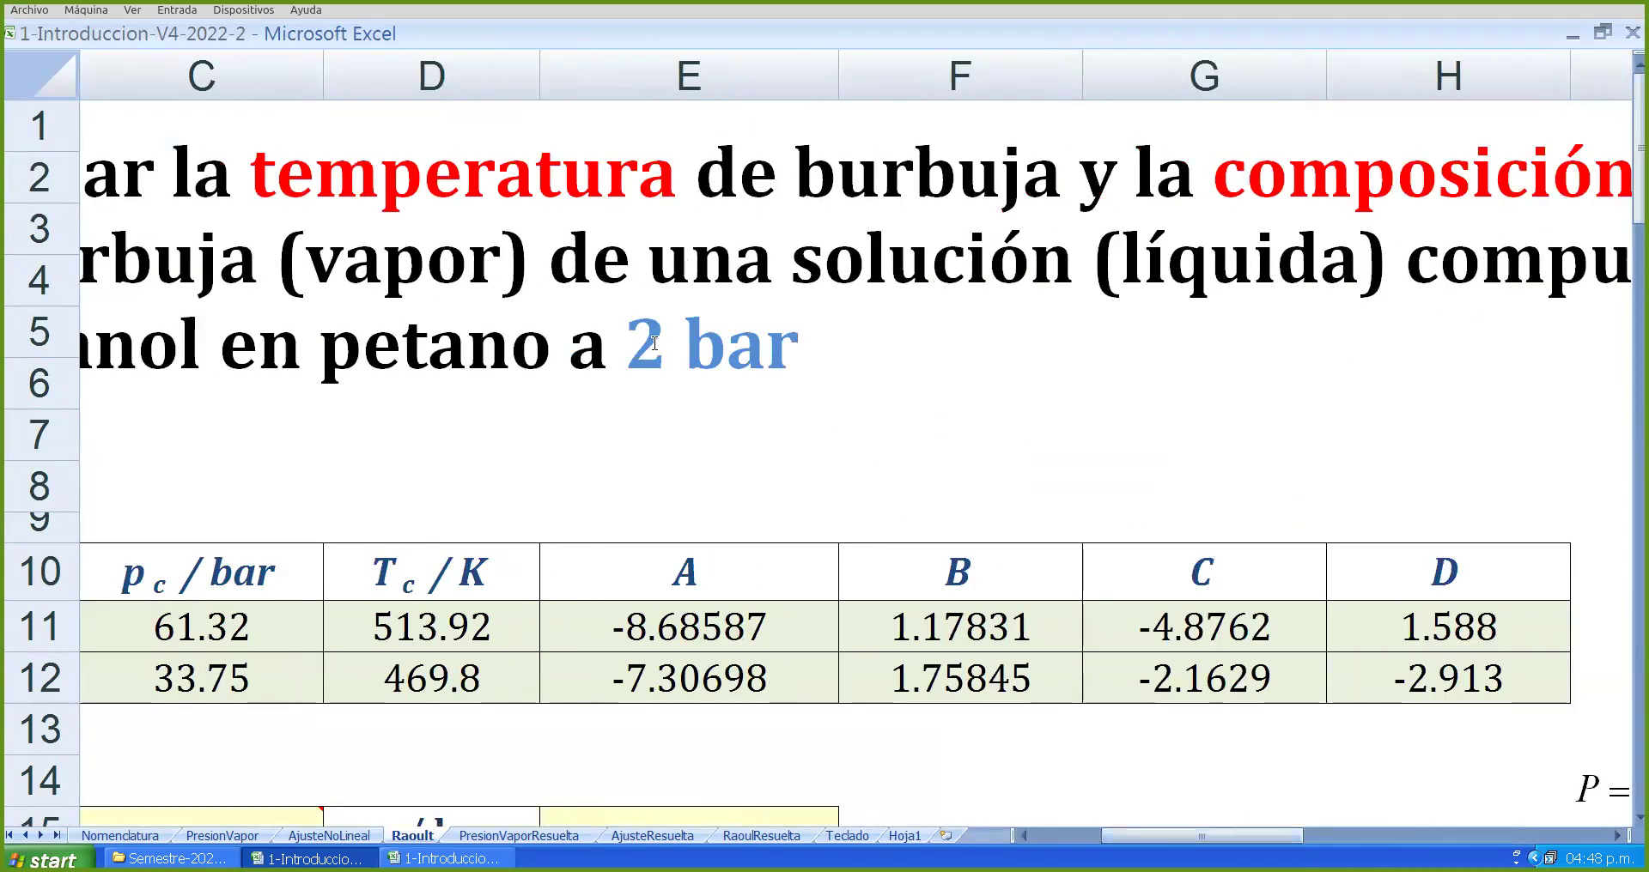
scroll(978, 391, "down", 10)
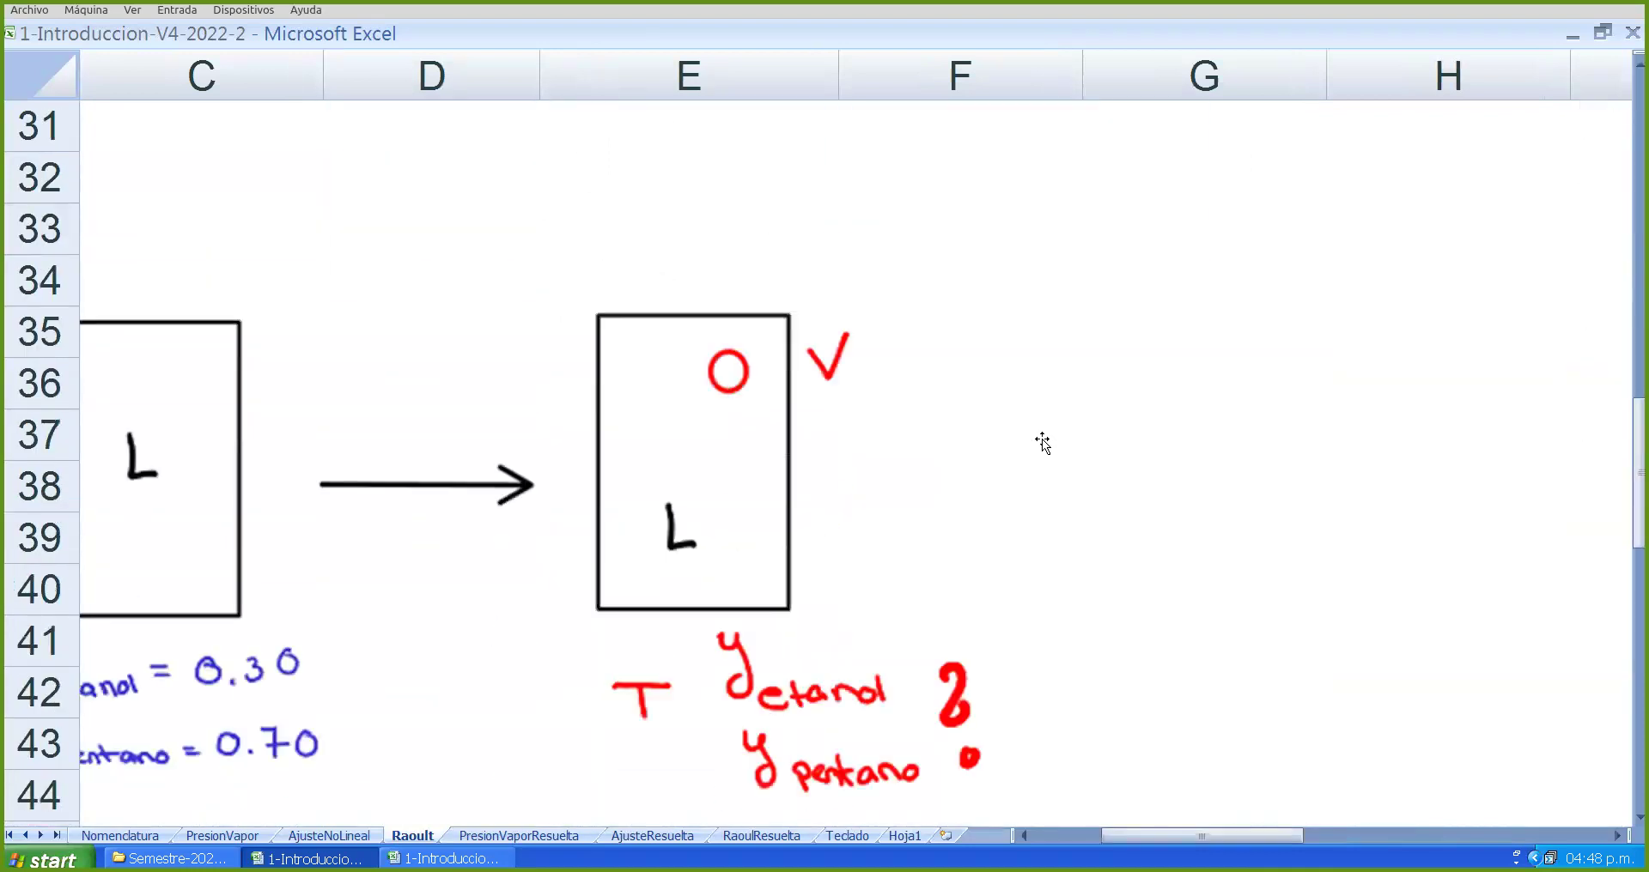
left_click_drag(1202, 835, 1337, 836)
scroll(1270, 680, "up", 5)
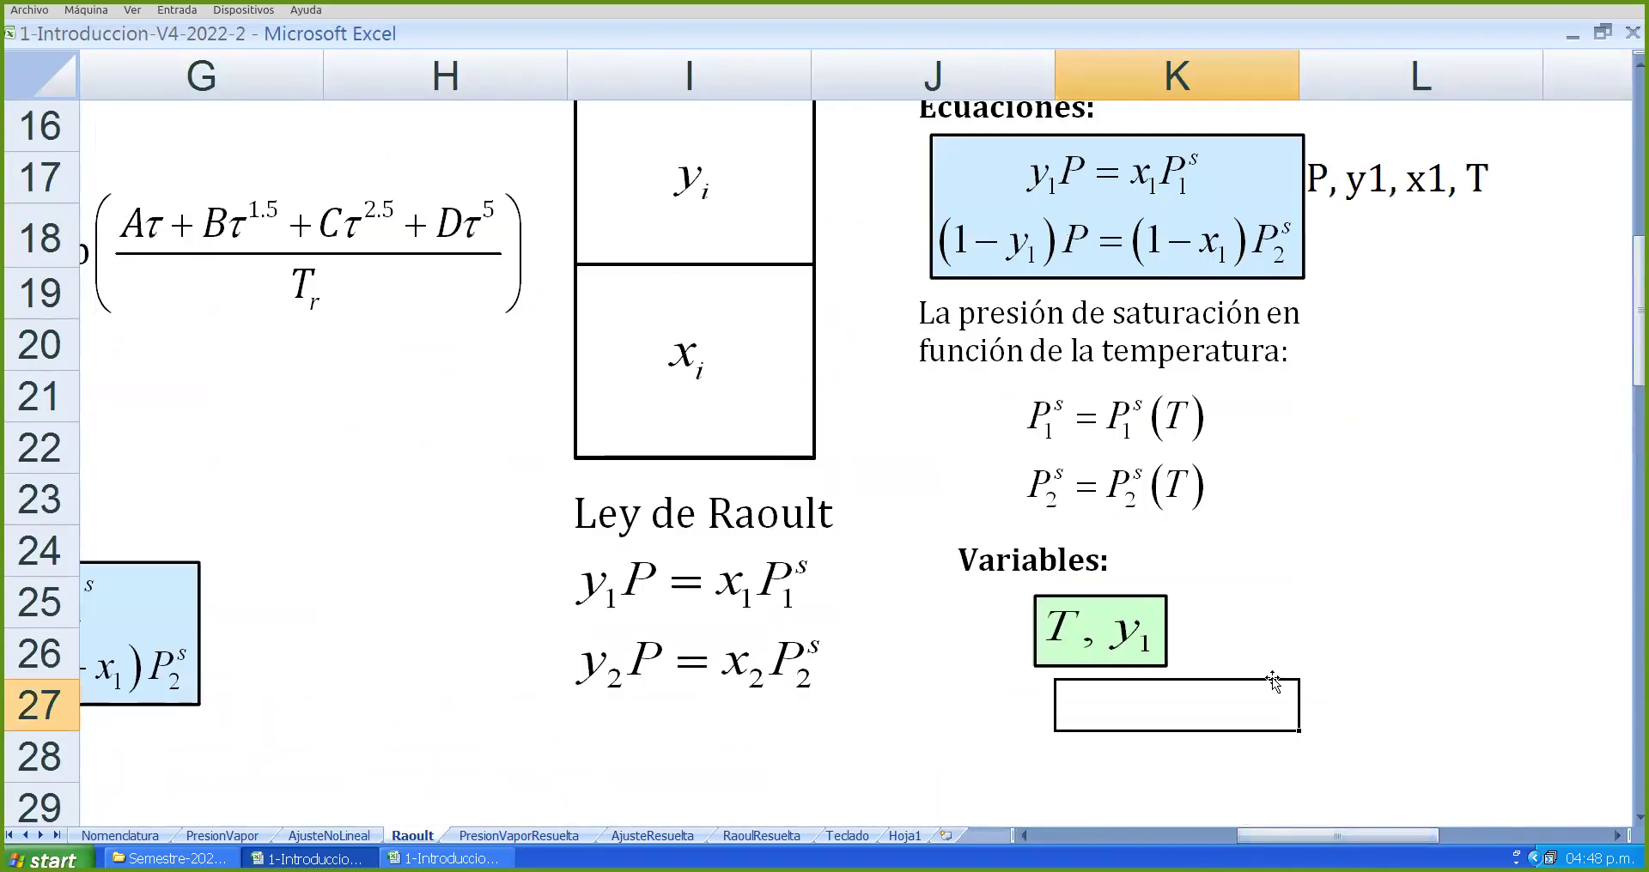
scroll(708, 542, "down", 1)
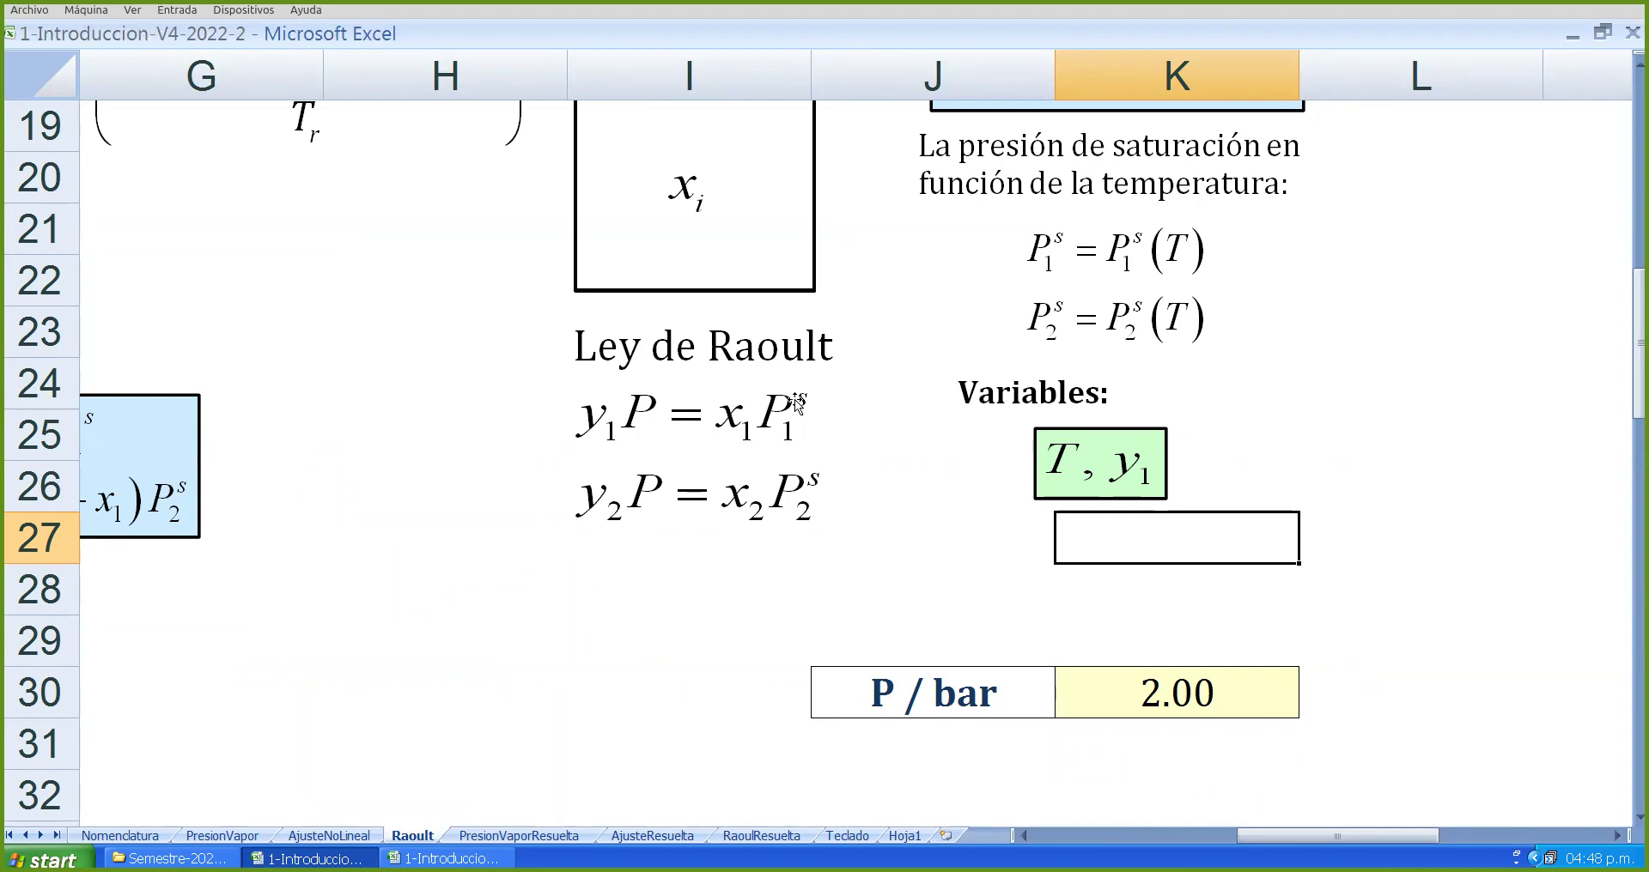
- Compare the handwritten ethanol and pentane equations with the typed Raoult's law equations and the unknowns T and y1
scroll(805, 455, "down", 5)
left_click_drag(1268, 837, 1201, 837)
scroll(1106, 678, "down", 4)
scroll(1173, 665, "down", 3)
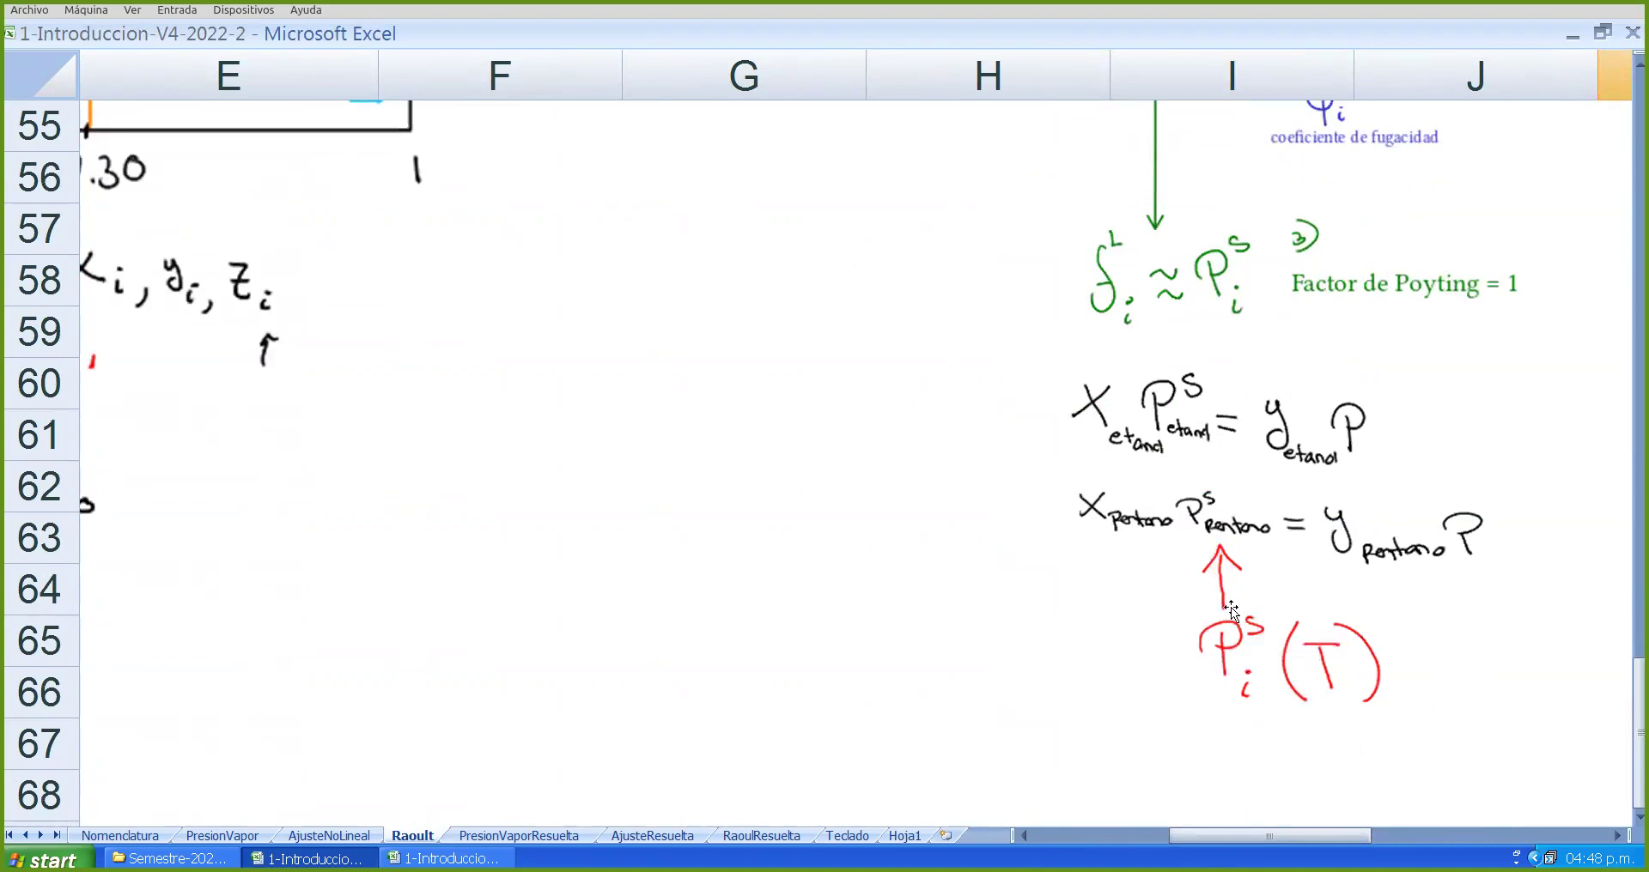
scroll(1236, 536, "up", 11)
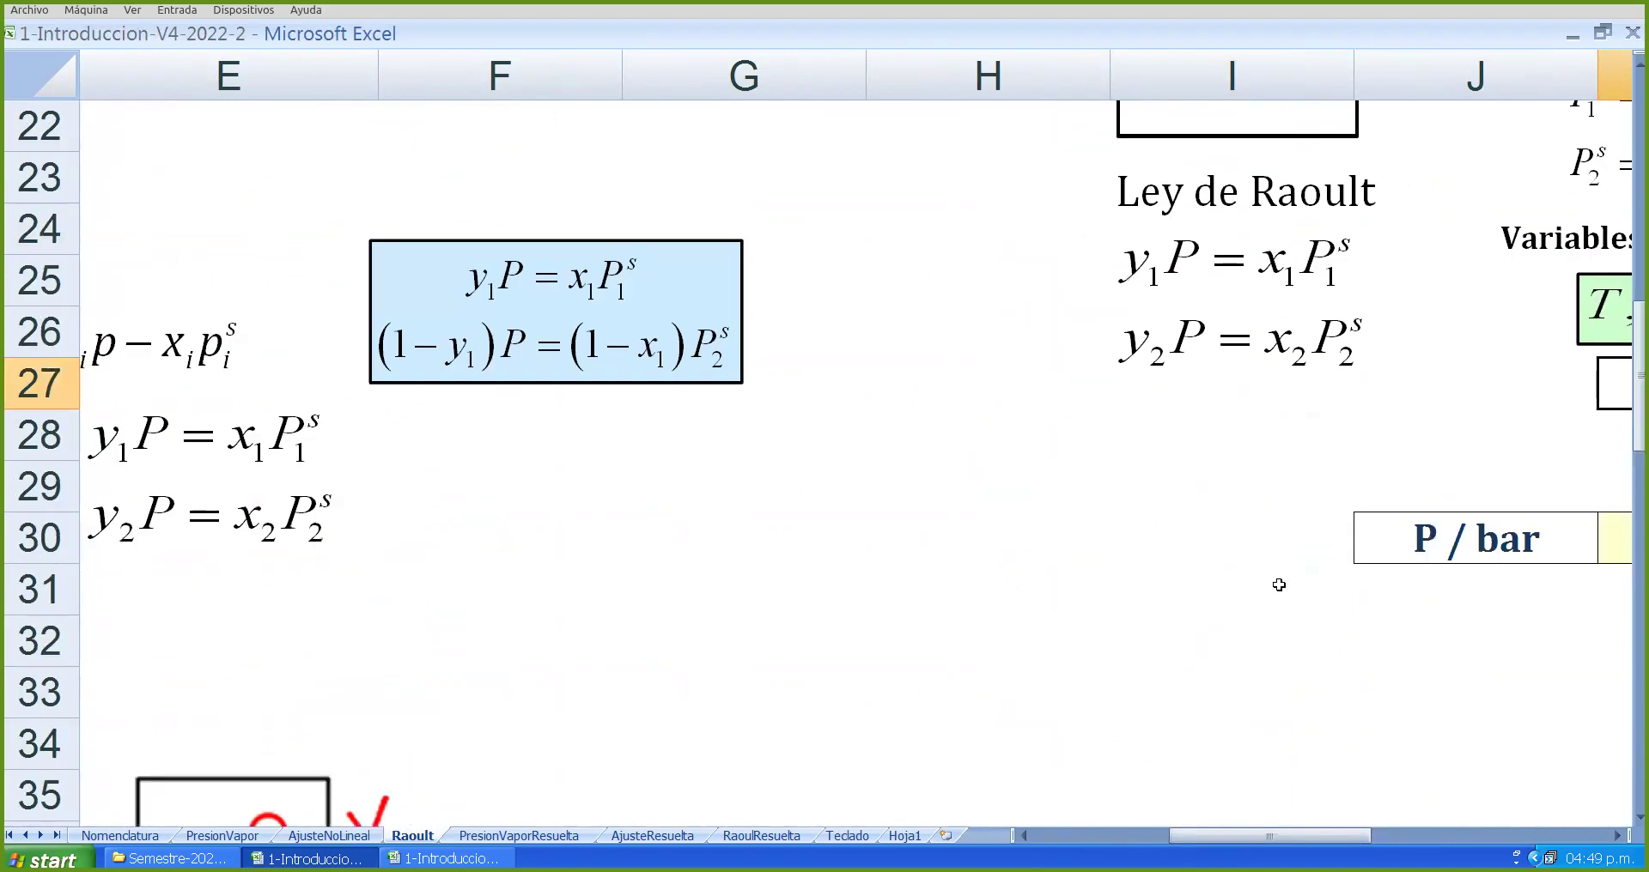
left_click_drag(1253, 840, 1295, 835)
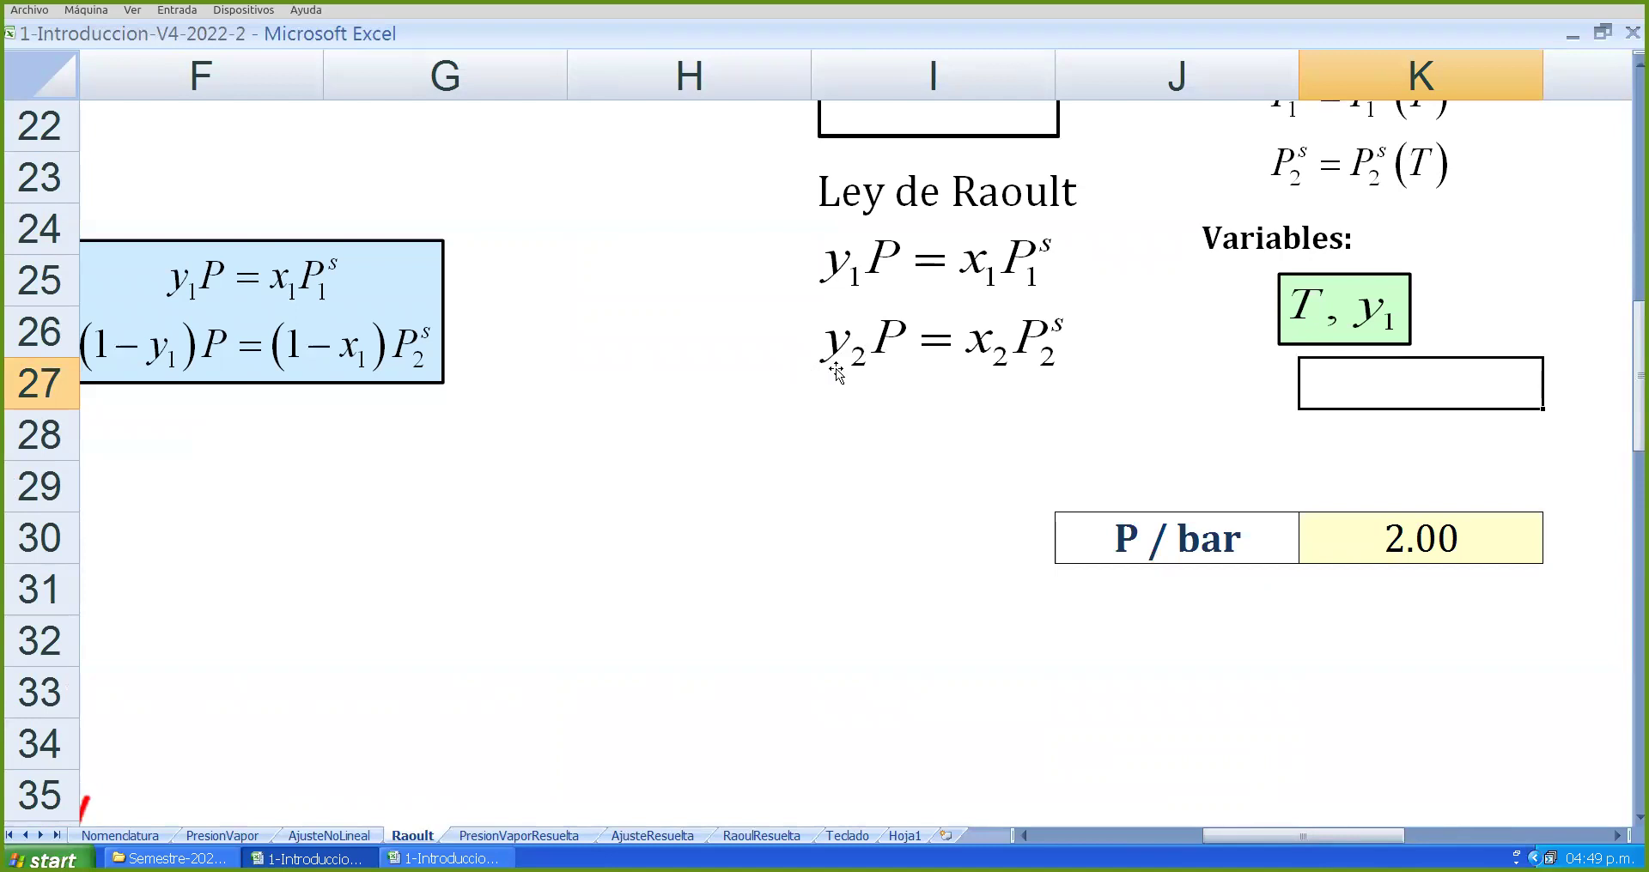
left_click_drag(1305, 836, 1339, 835)
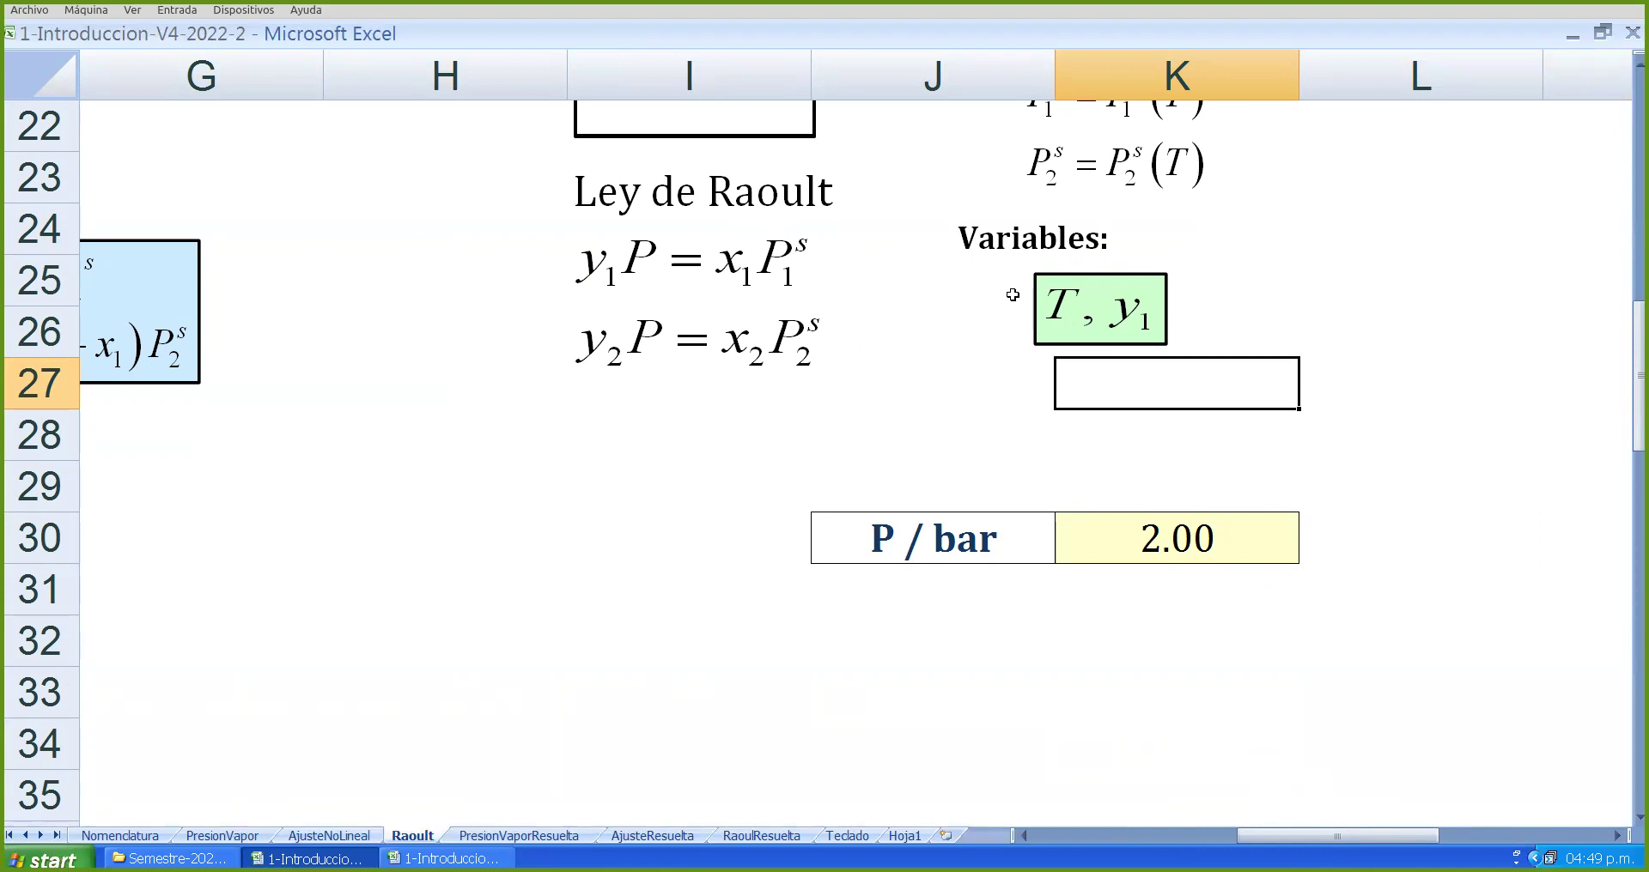
left_click(680, 456)
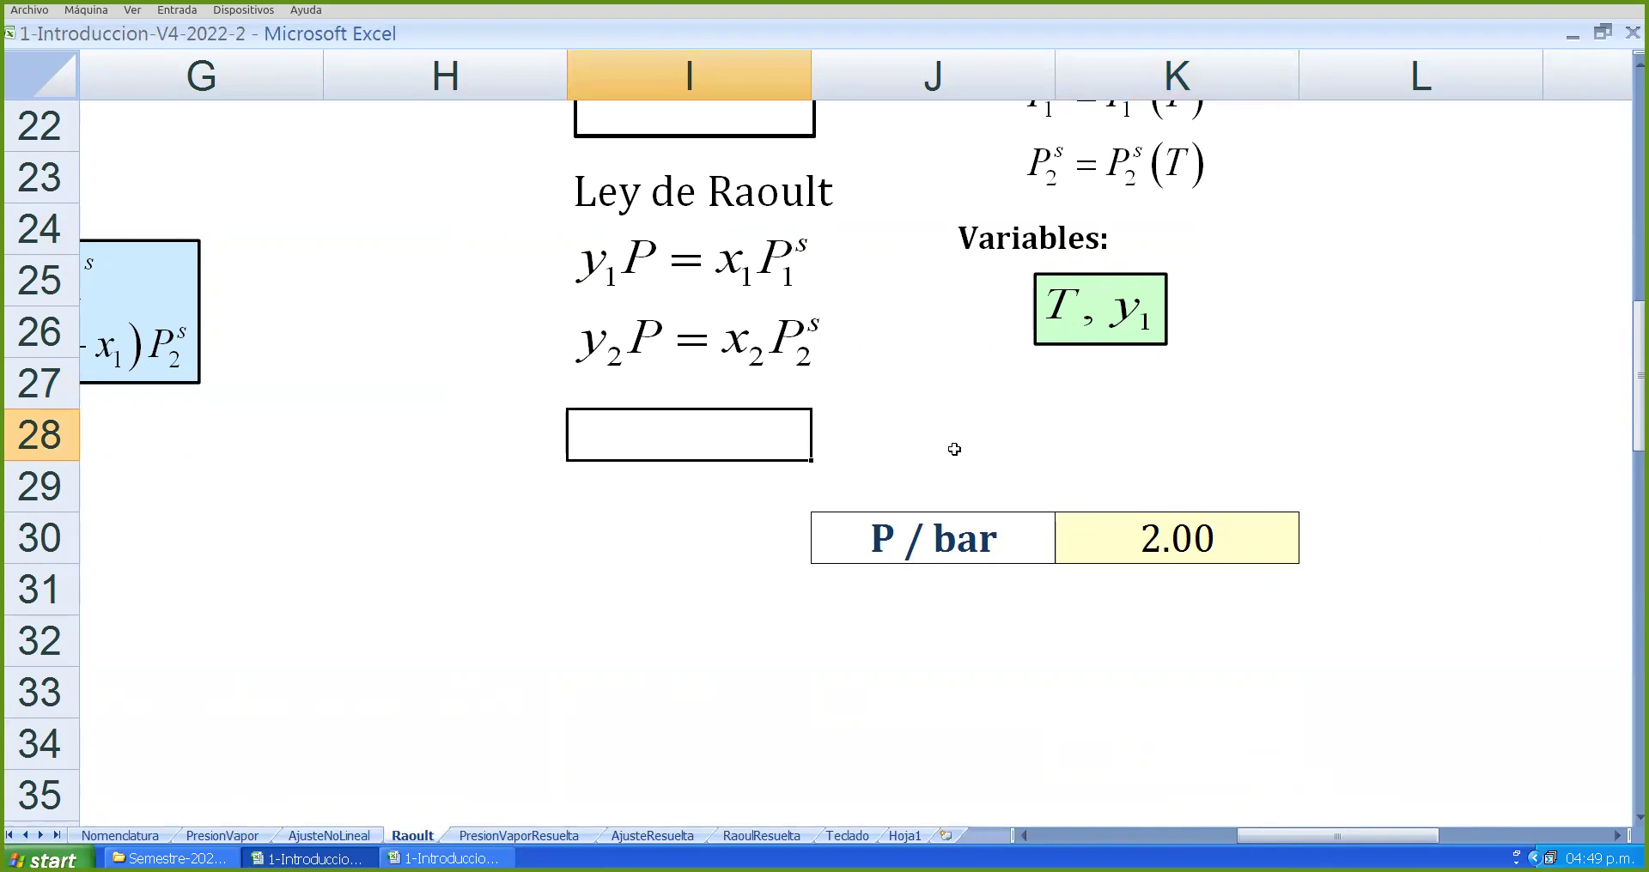
scroll(882, 431, "up", 1)
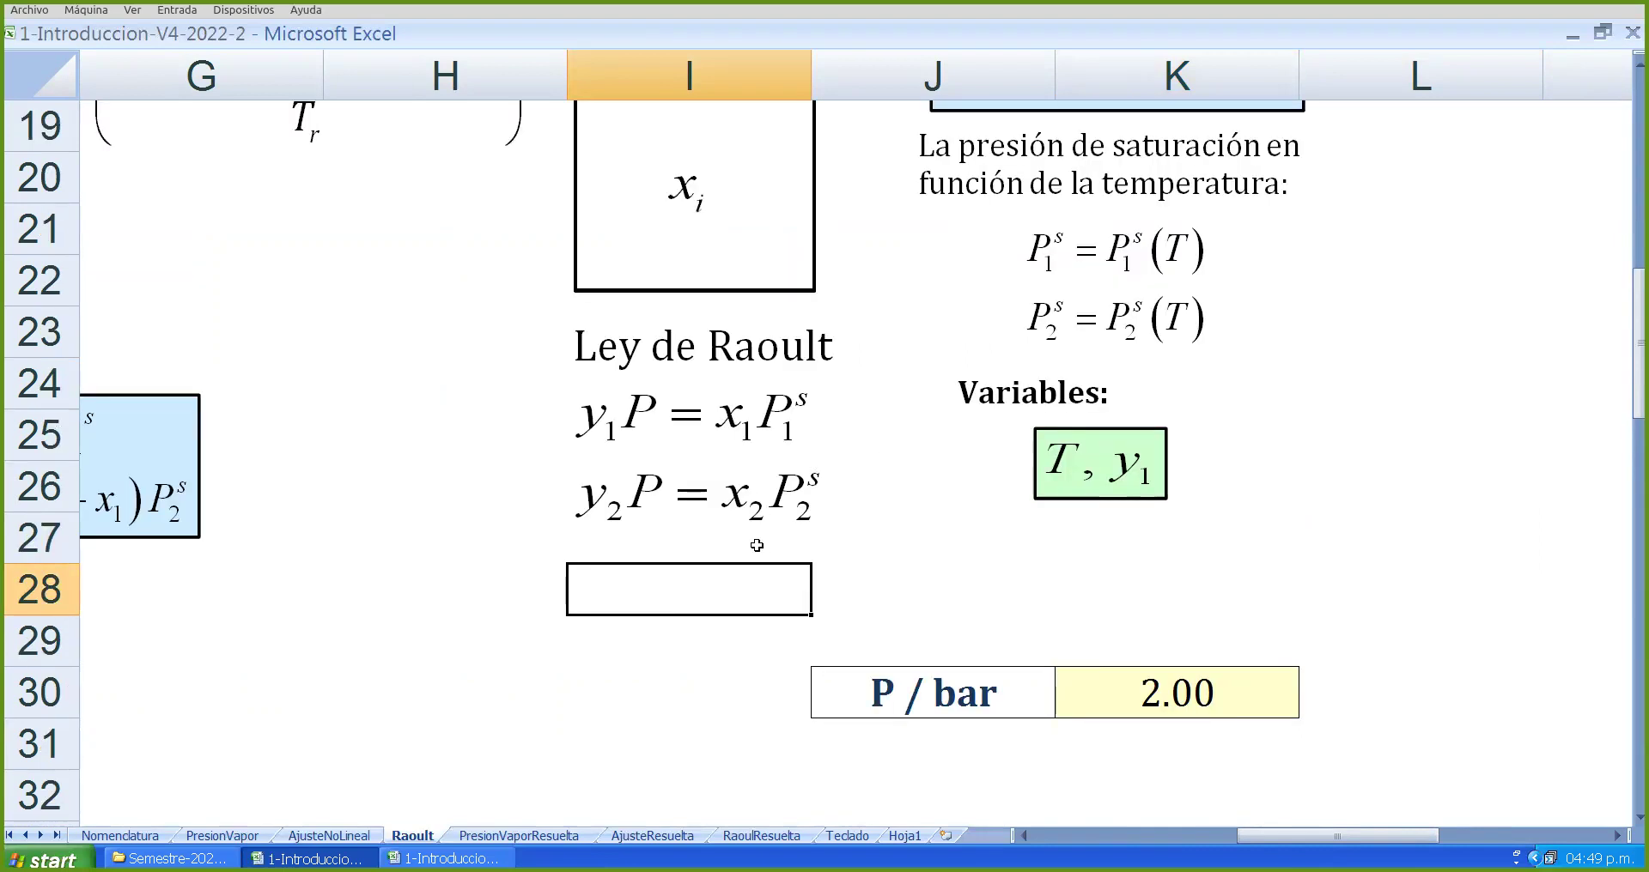